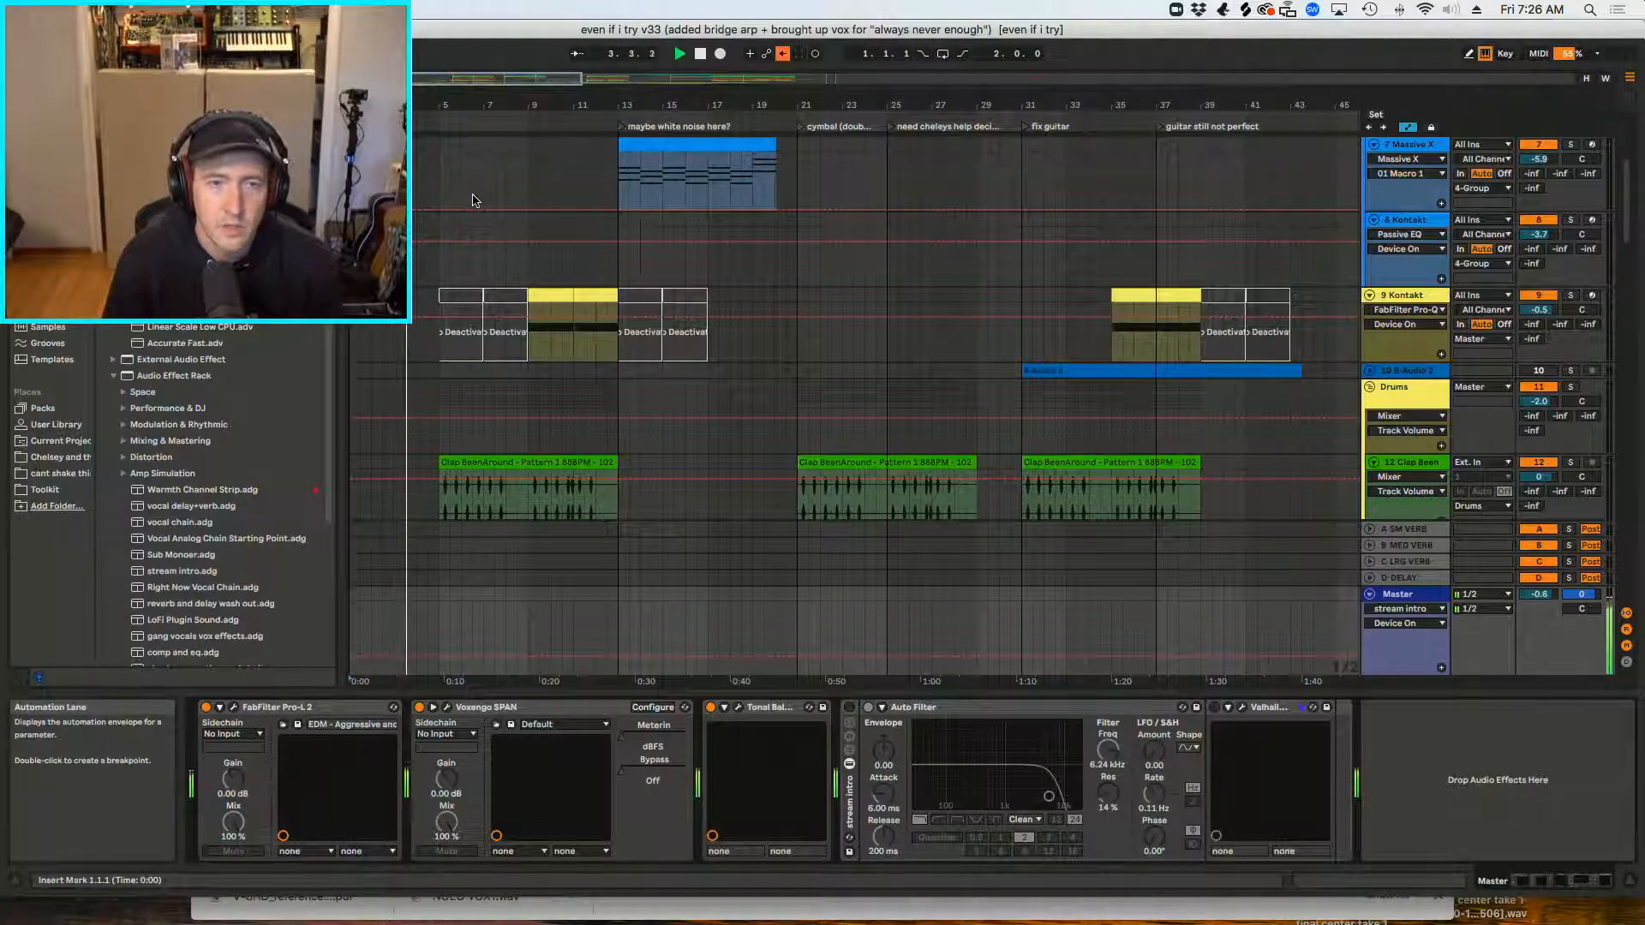
# Step: Look over the arrangement's tracks from the instruments and drums to the VOX group during playback, and stop playback
pyautogui.scroll(-10, 614, 354)
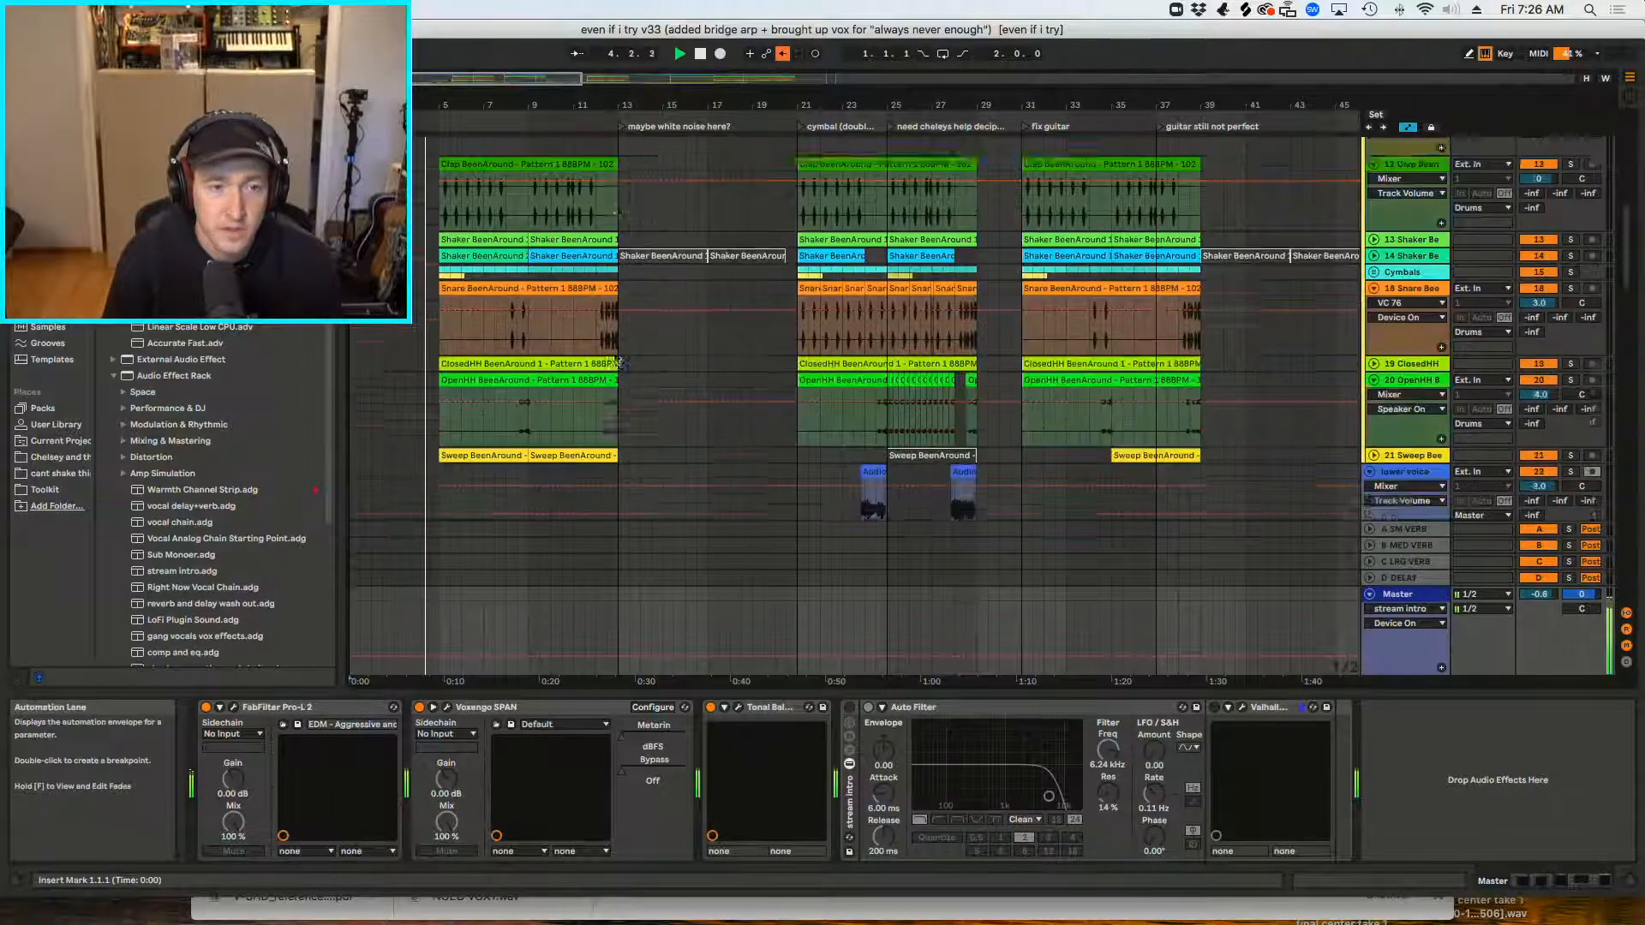
pyautogui.scroll(6, 614, 354)
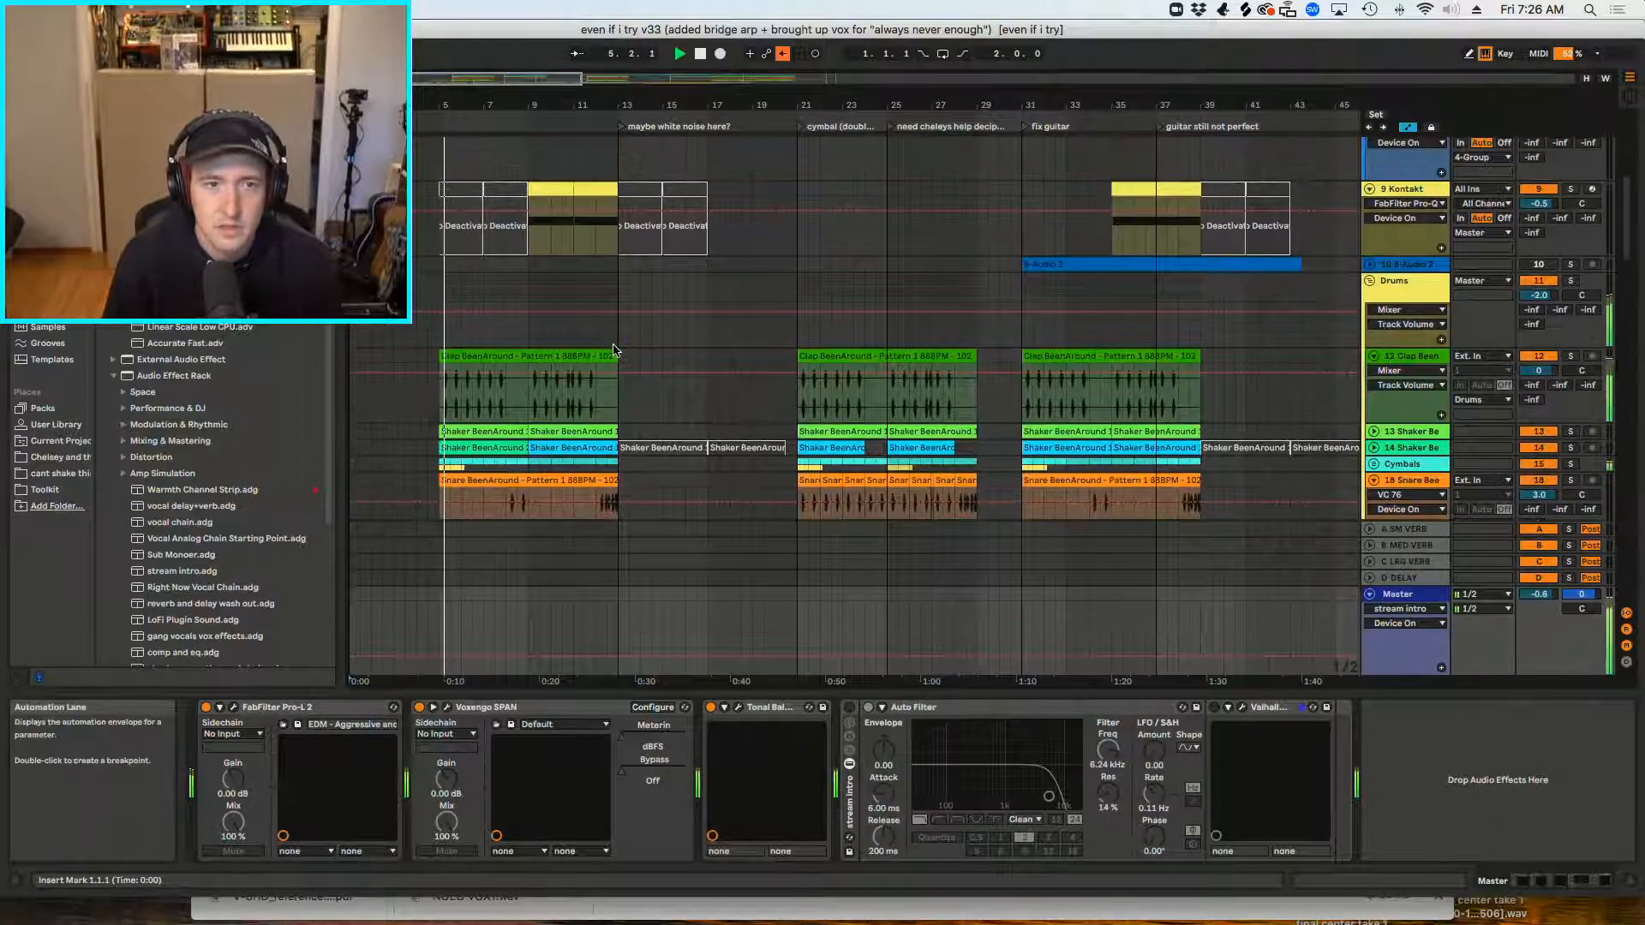
pyautogui.scroll(3, 614, 349)
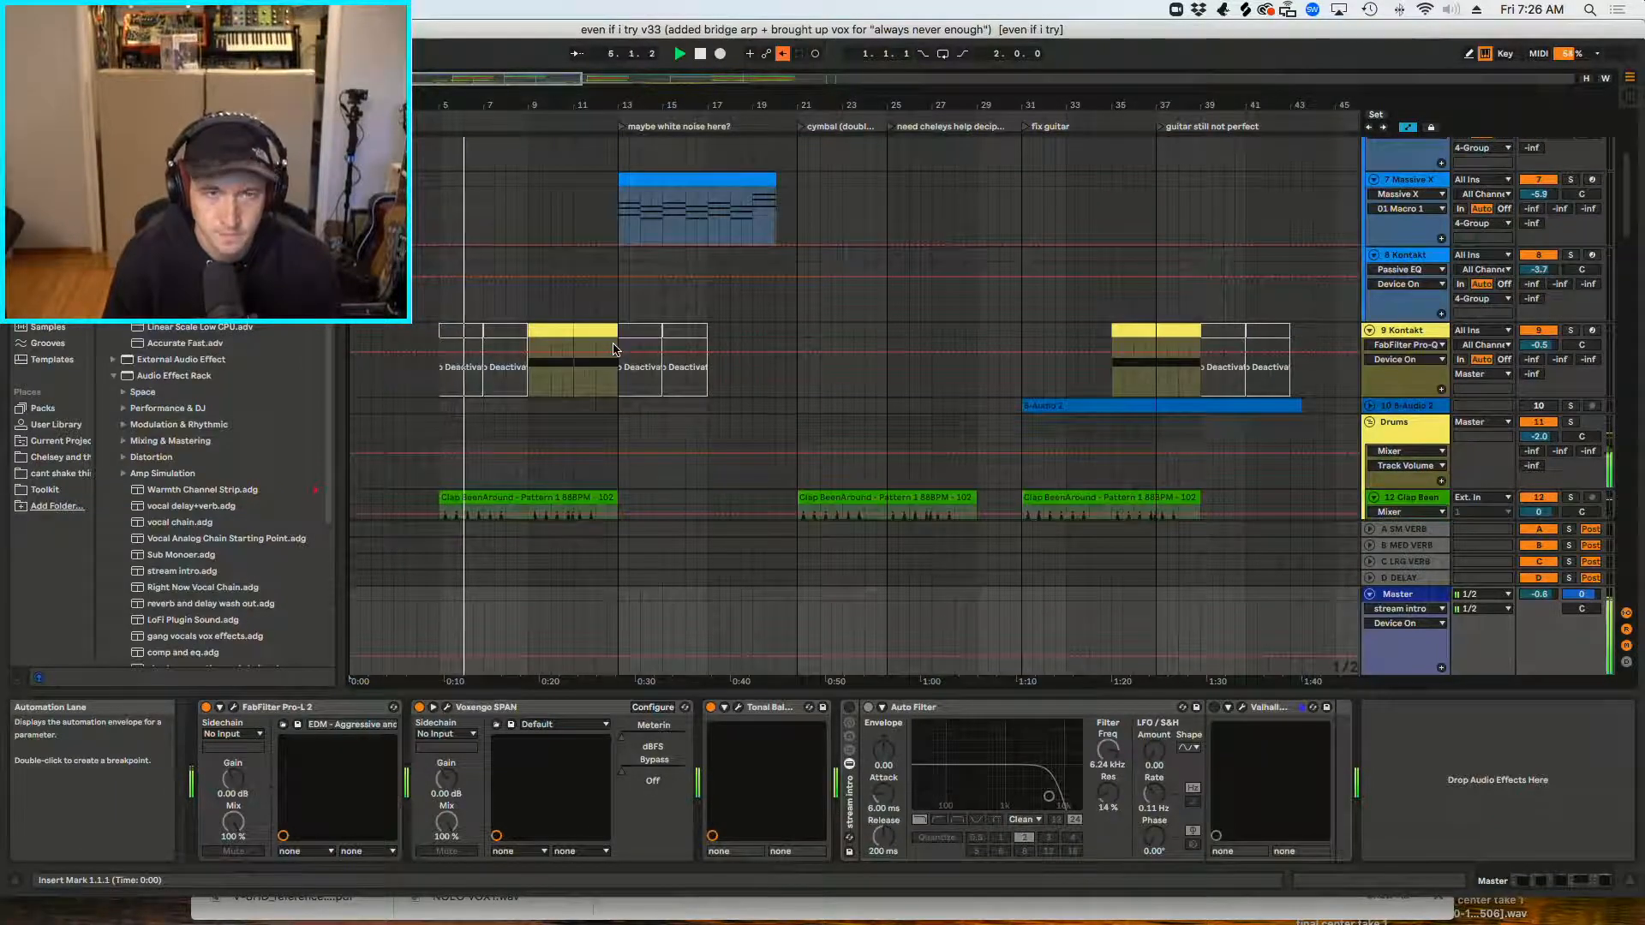
pyautogui.scroll(5, 614, 349)
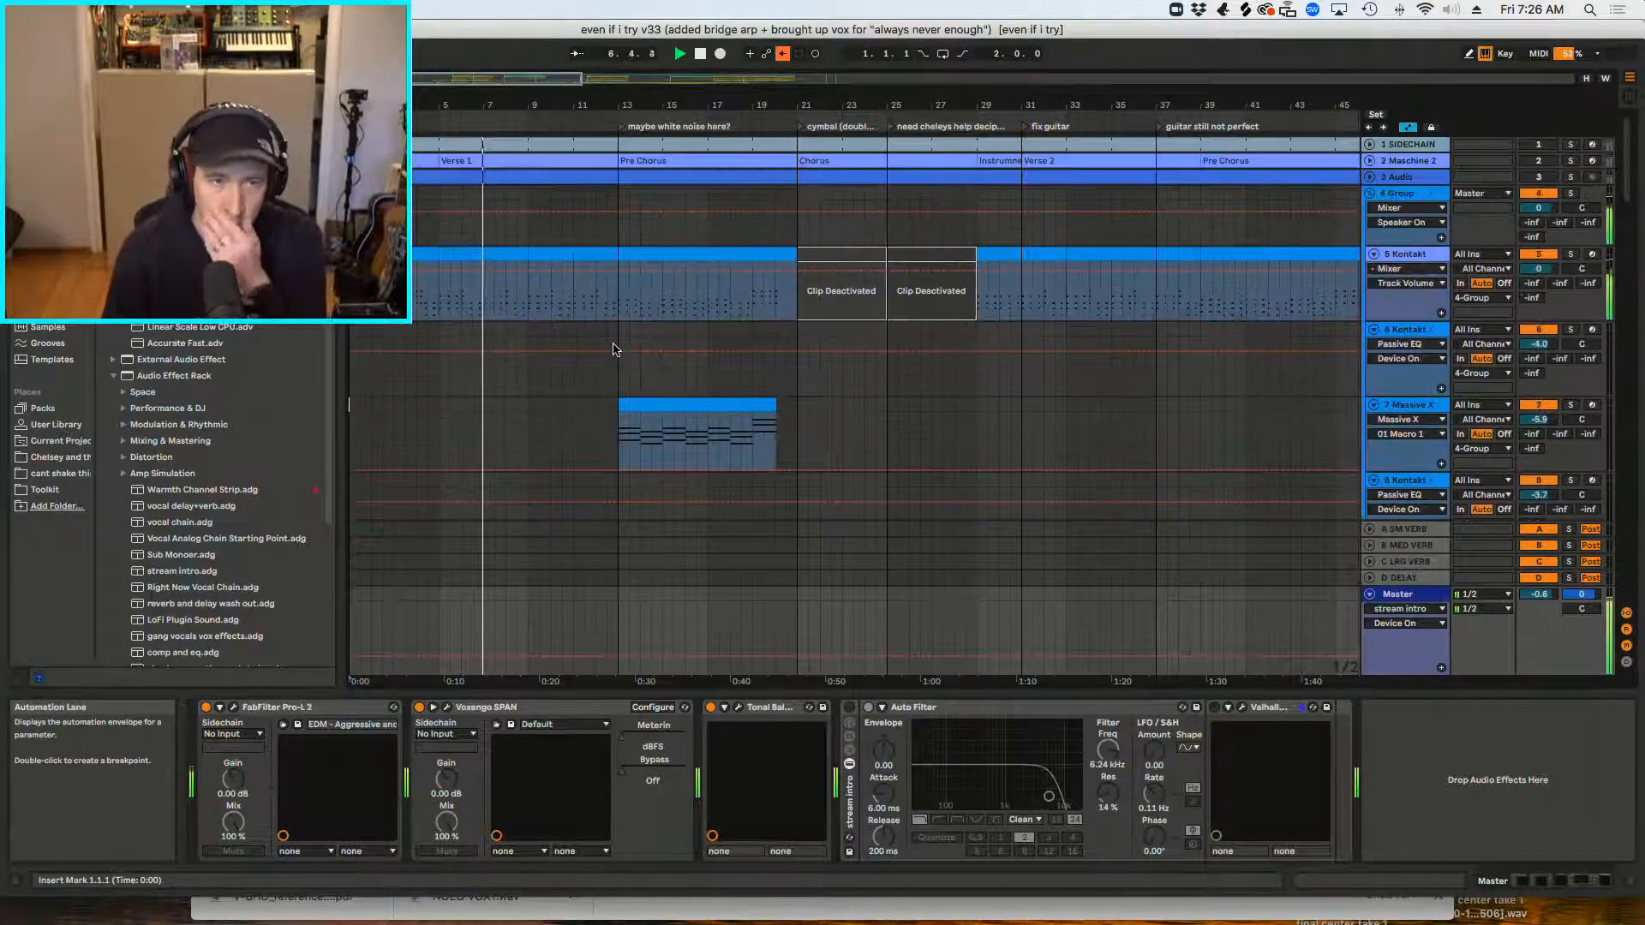
pyautogui.scroll(-20, 614, 350)
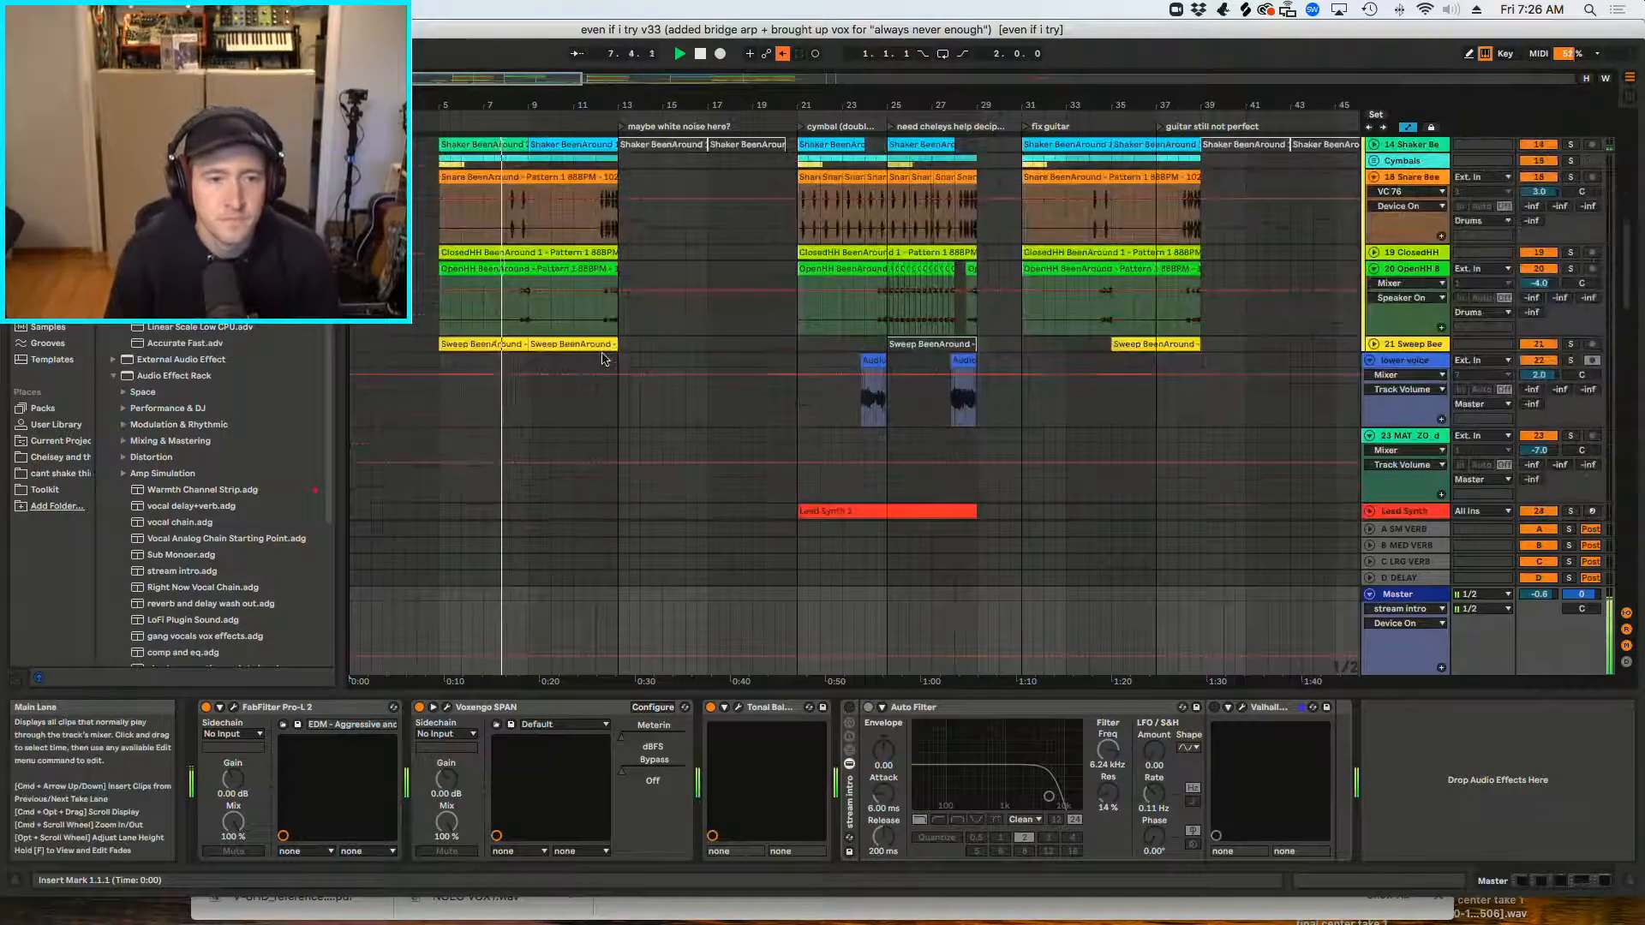
pyautogui.scroll(-10, 554, 382)
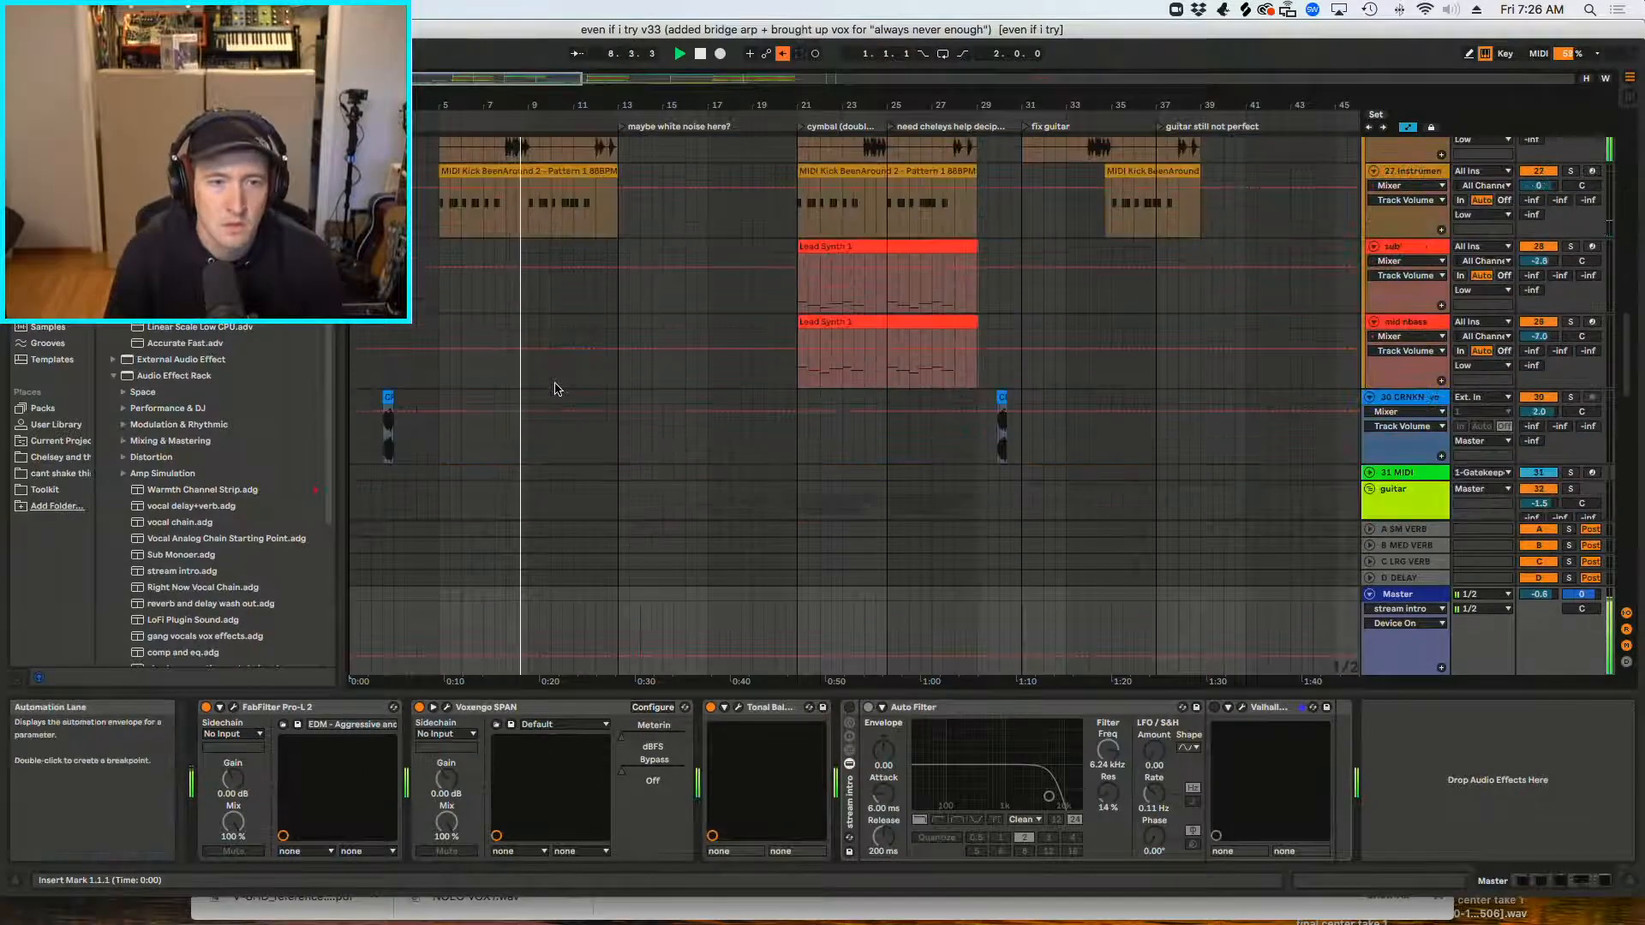
pyautogui.scroll(-8, 554, 389)
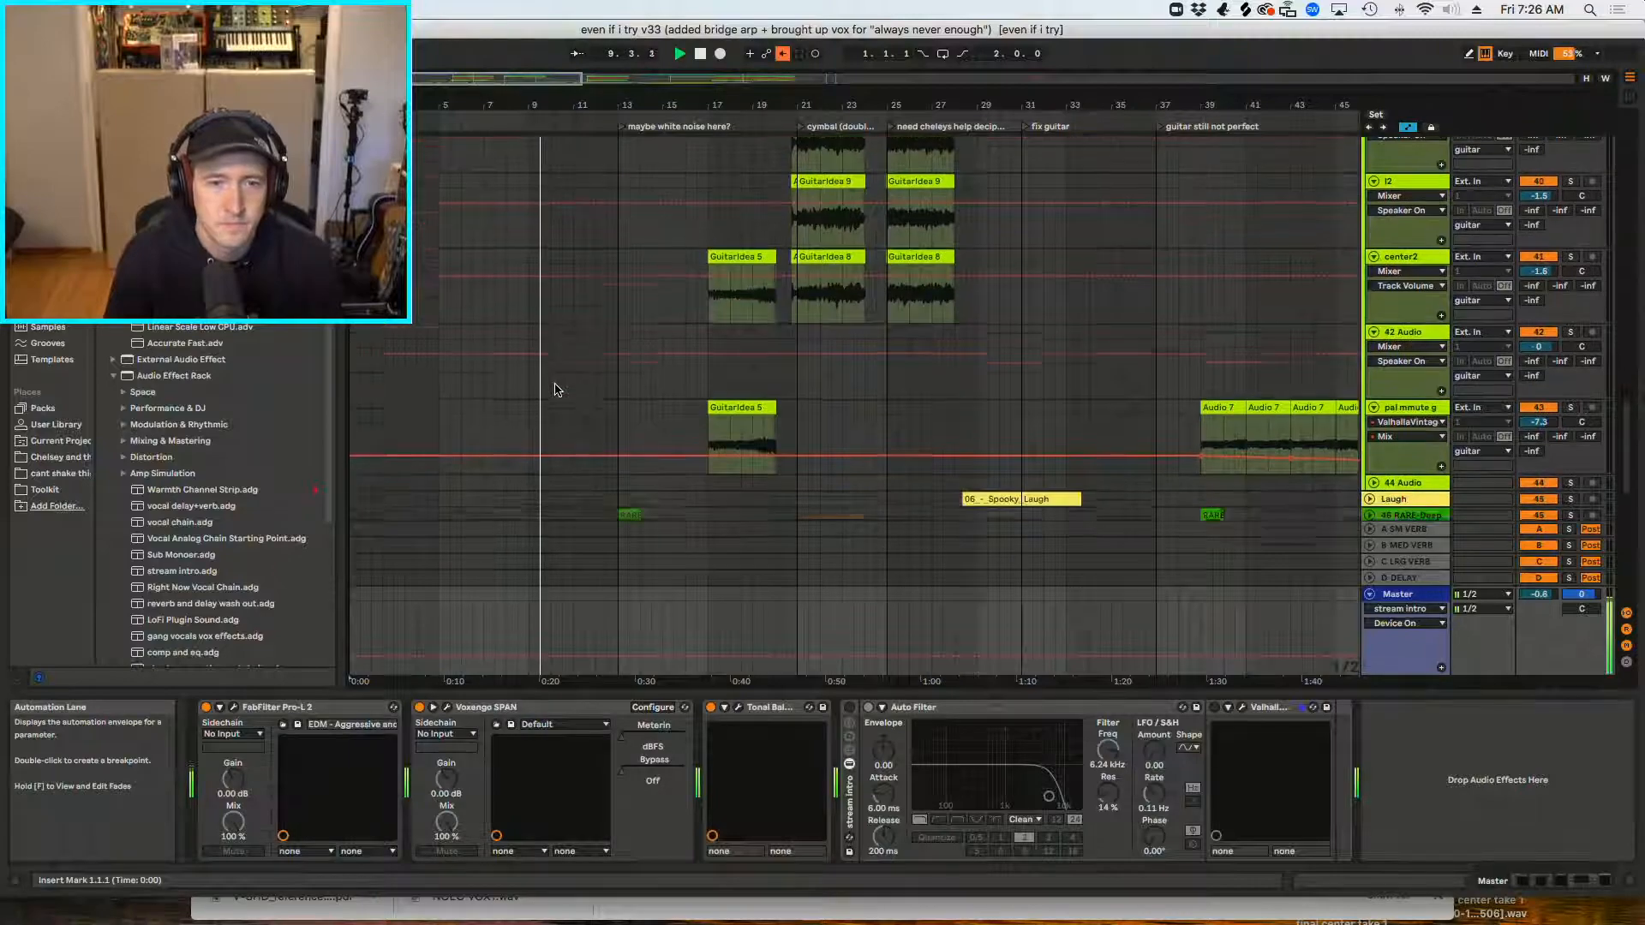
pyautogui.scroll(-6, 554, 390)
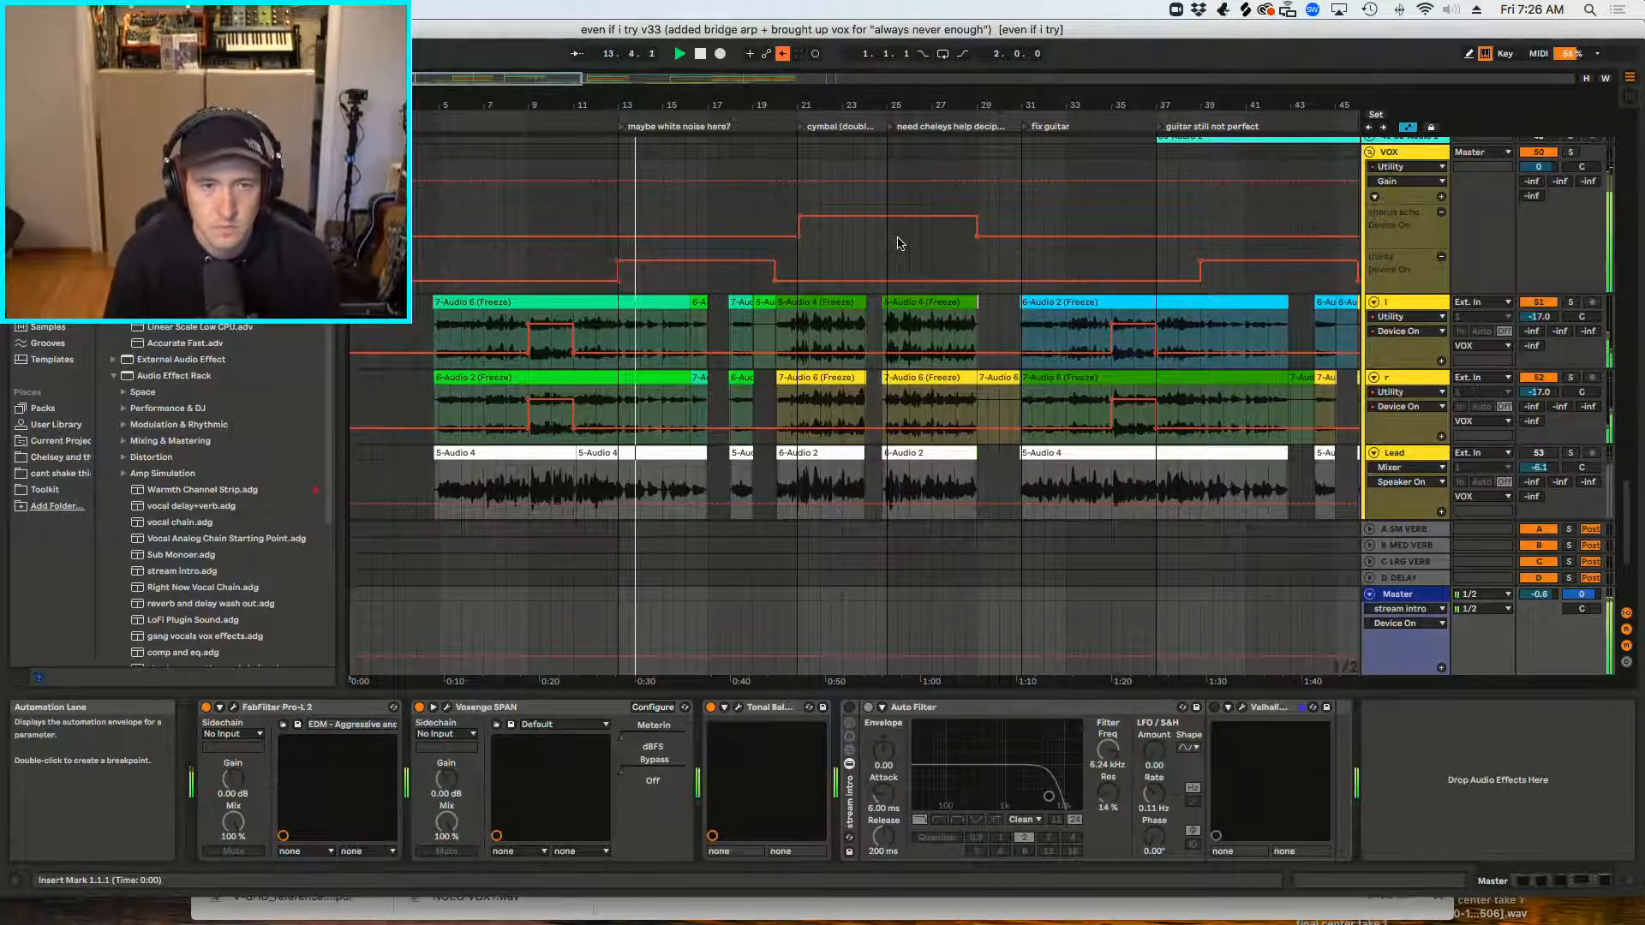
pyautogui.press('space')
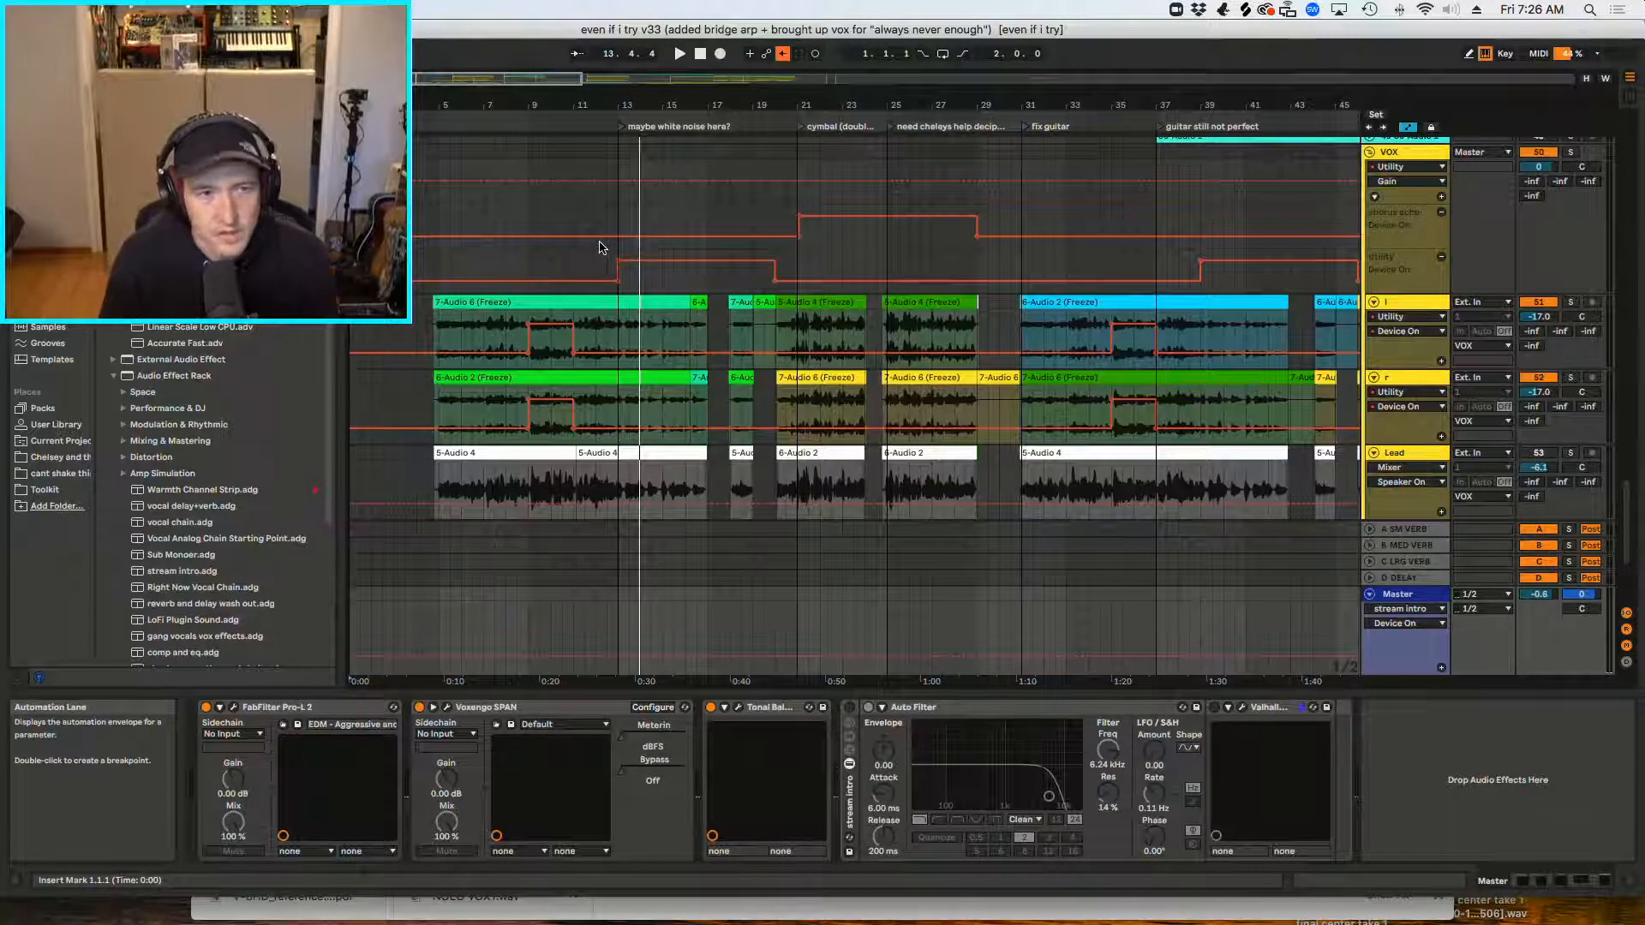
# Step: Set the insert marker at bar 5 and inspect the device chains of the l and r vocal tracks
pyautogui.click(437, 263)
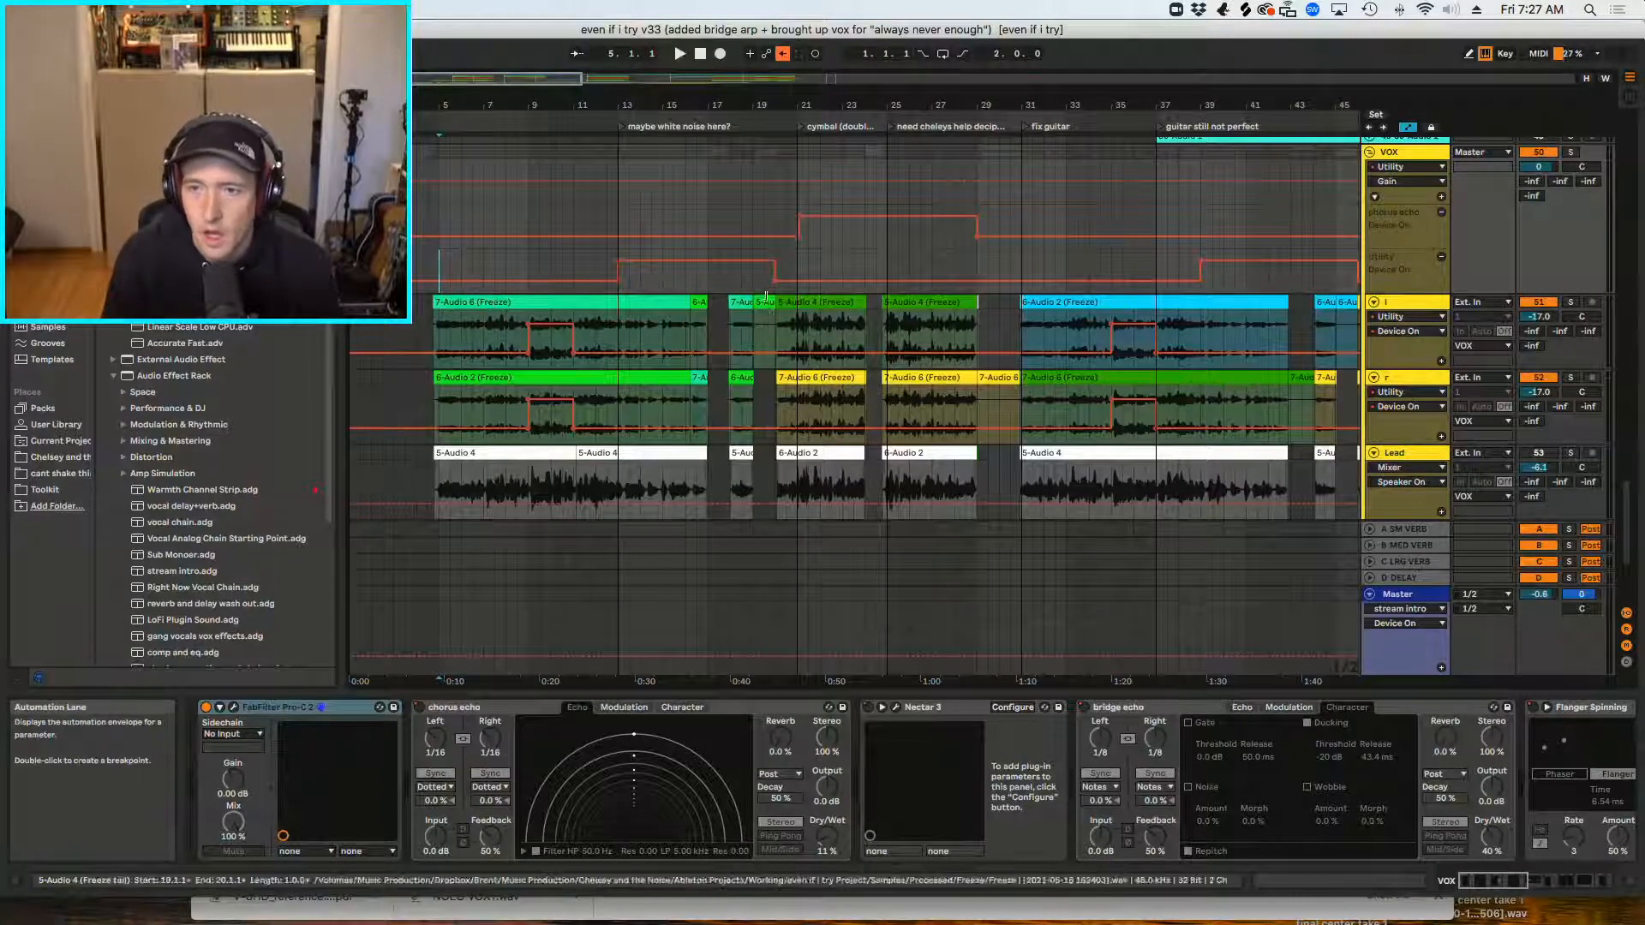
pyautogui.scroll(1, 758, 313)
pyautogui.scroll(-6, 758, 314)
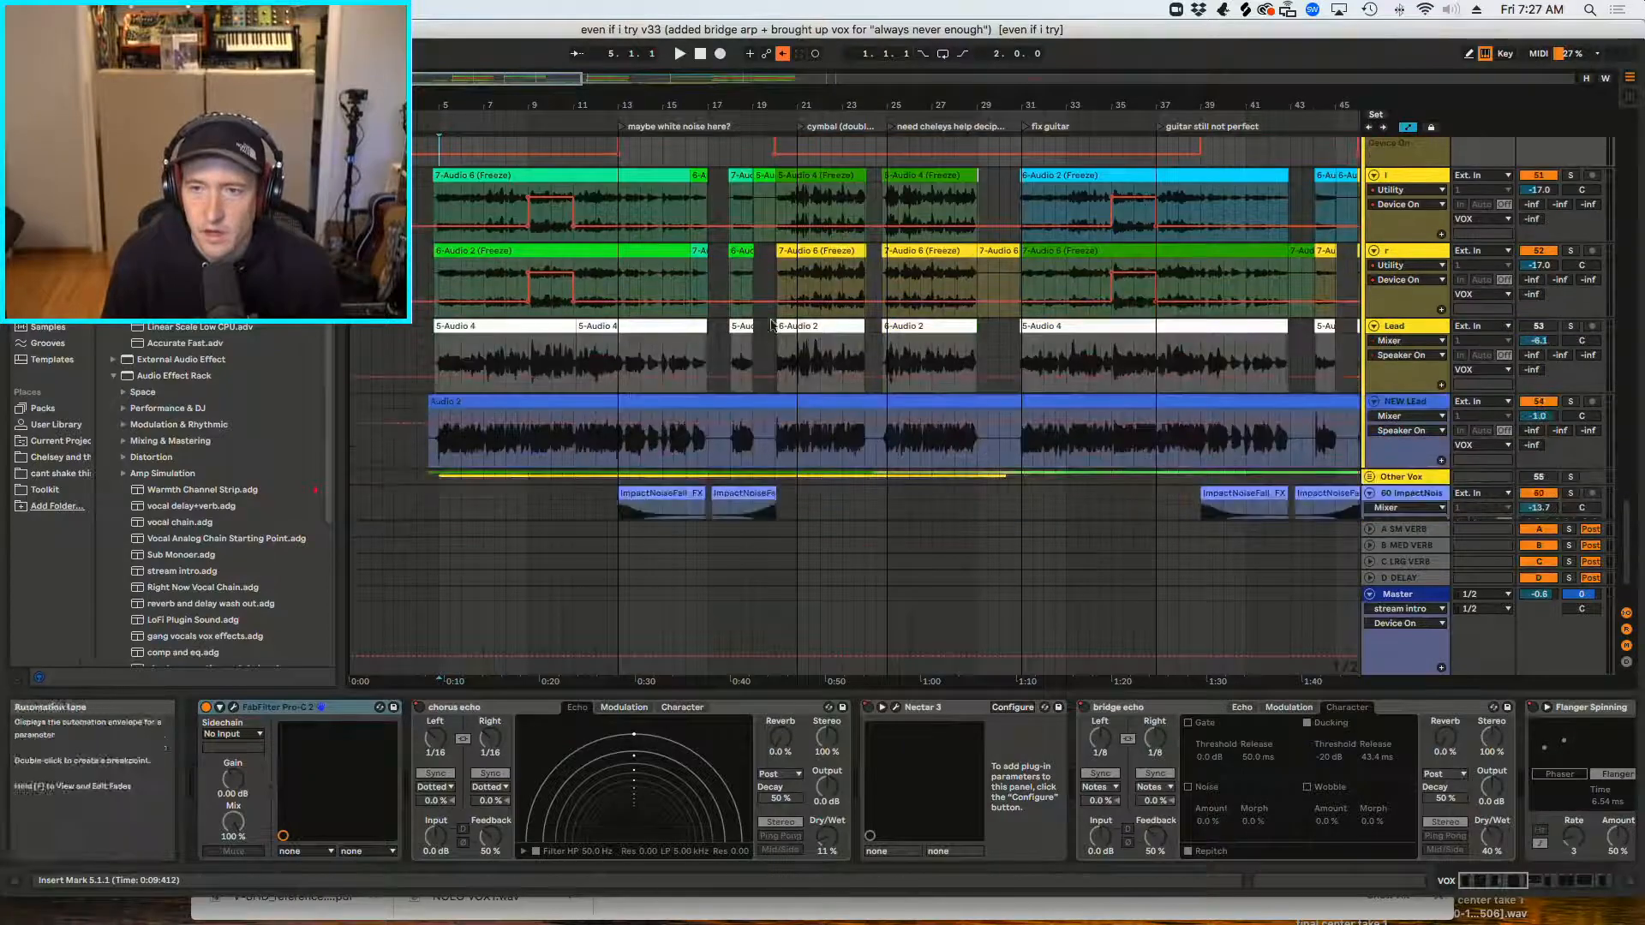
pyautogui.click(1405, 251)
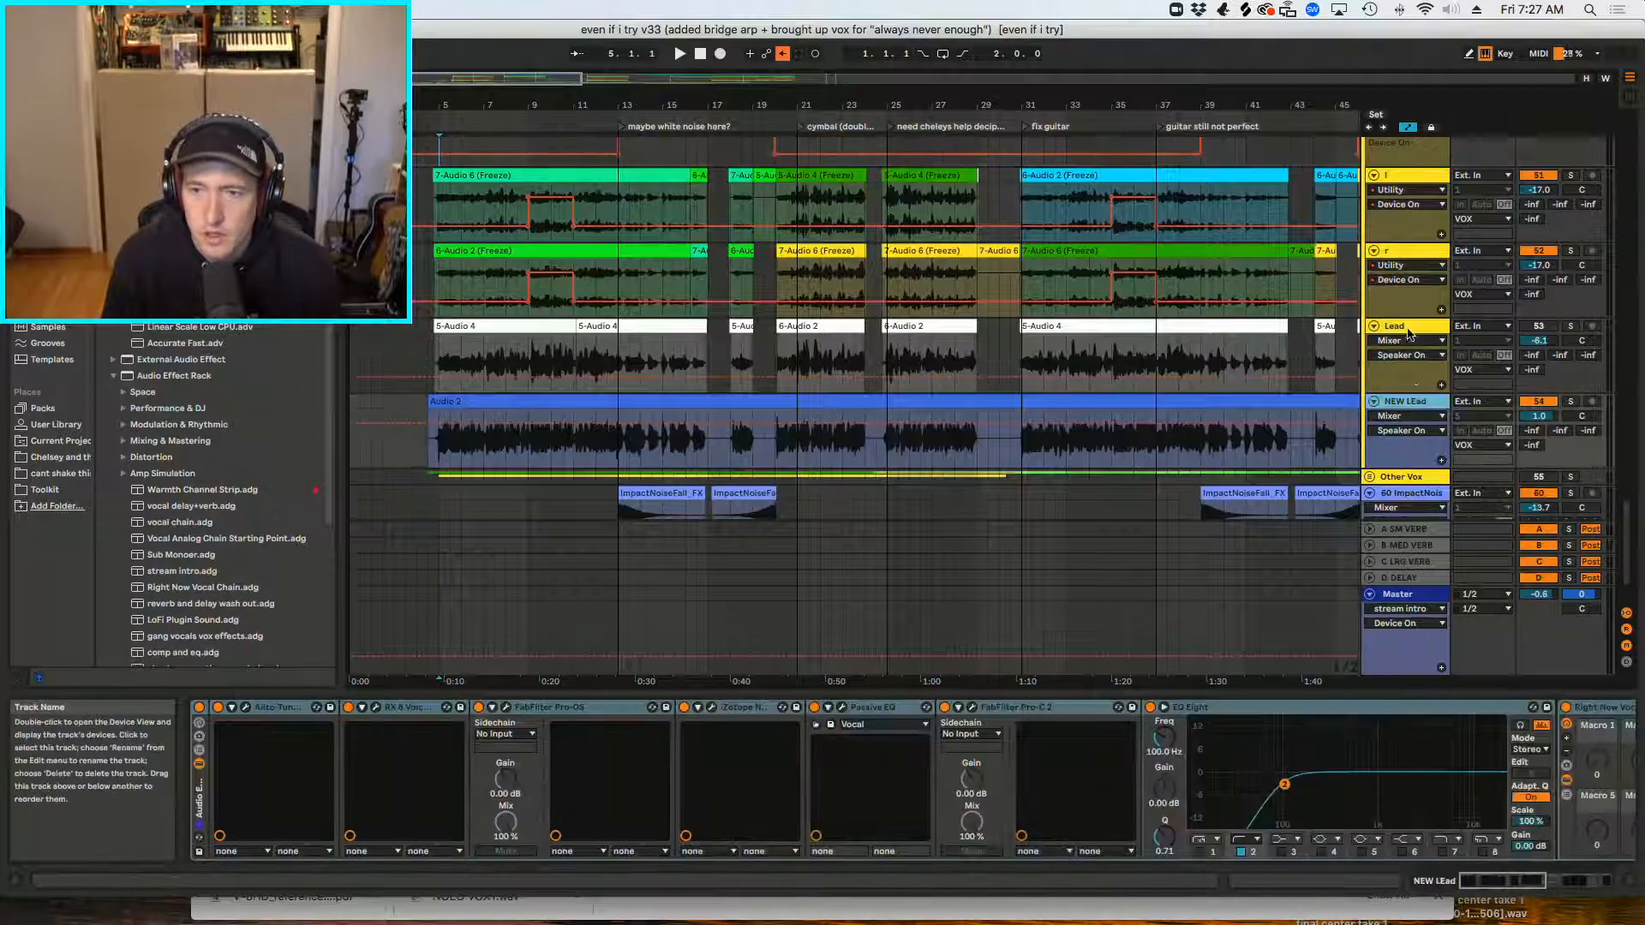
pyautogui.keyDown('shift'); pyautogui.click(1405, 182); pyautogui.keyUp('shift')
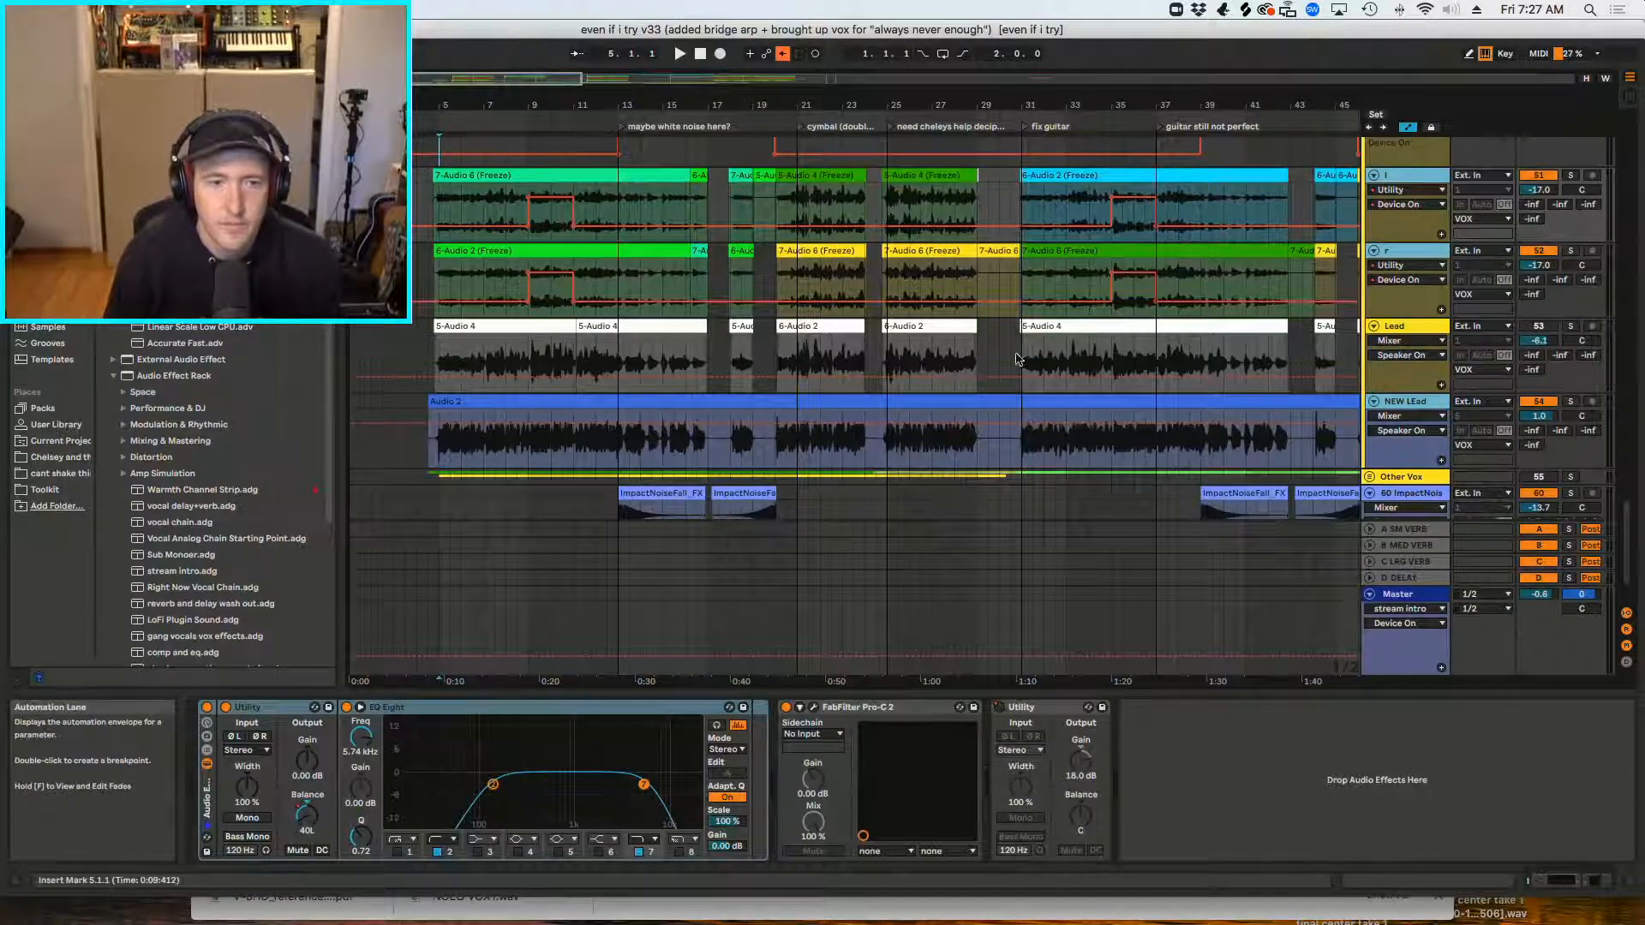
# Step: Solo the NEW LEad track and play it from the start of Verse 1 at bar 5
pyautogui.click(432, 452)
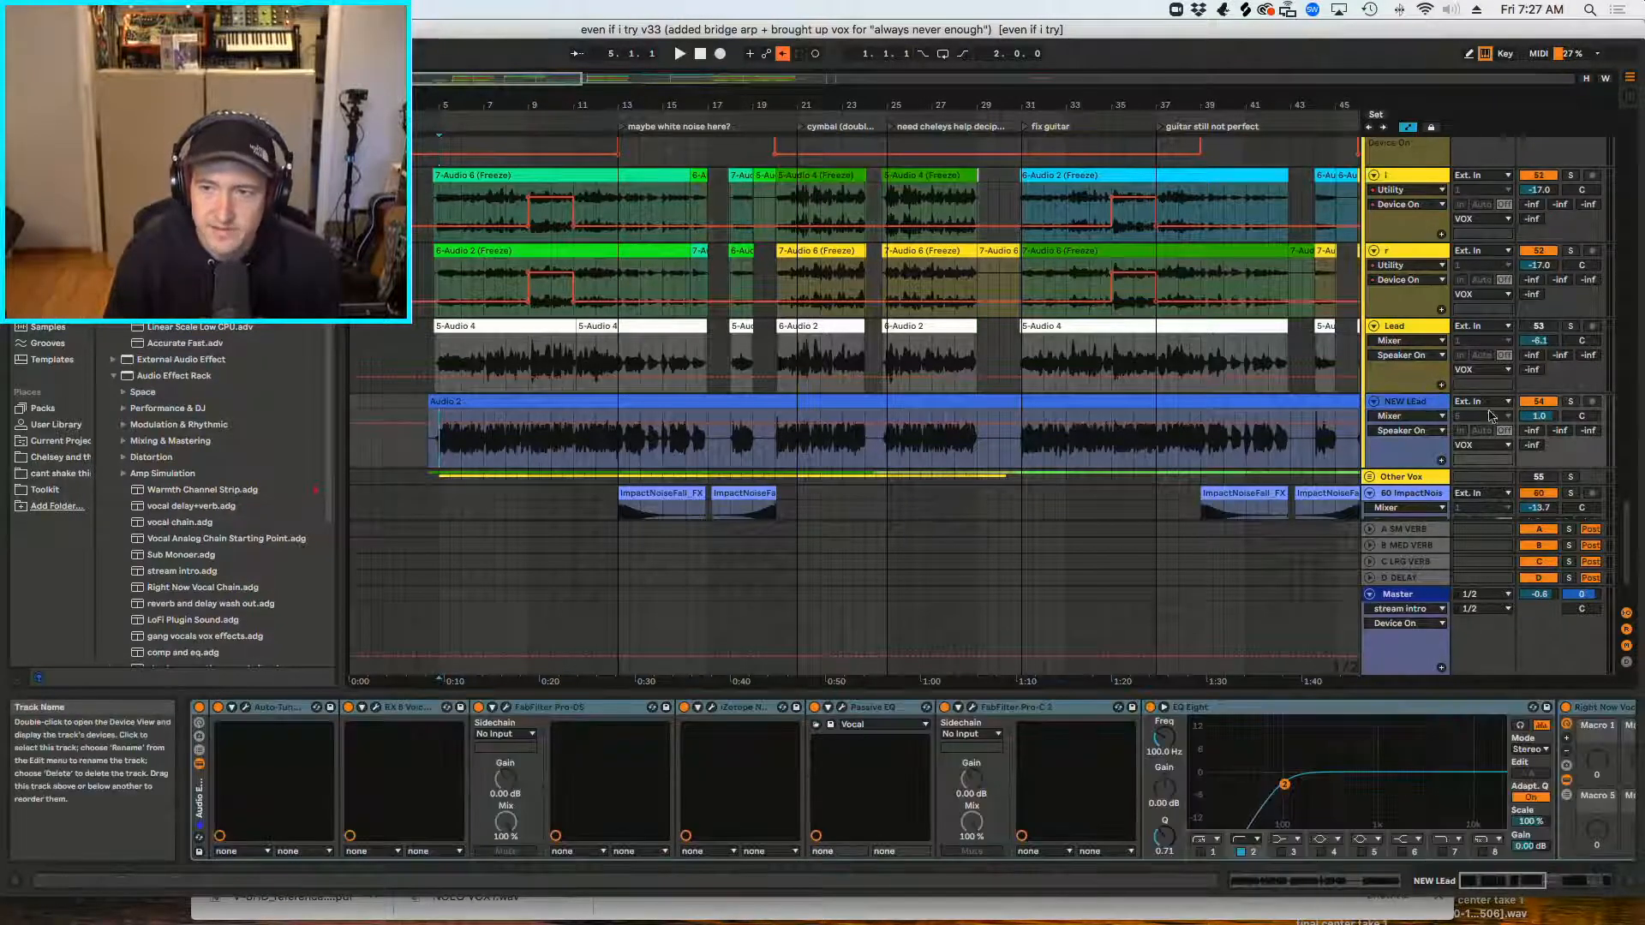
pyautogui.click(1570, 401)
pyautogui.press('space')
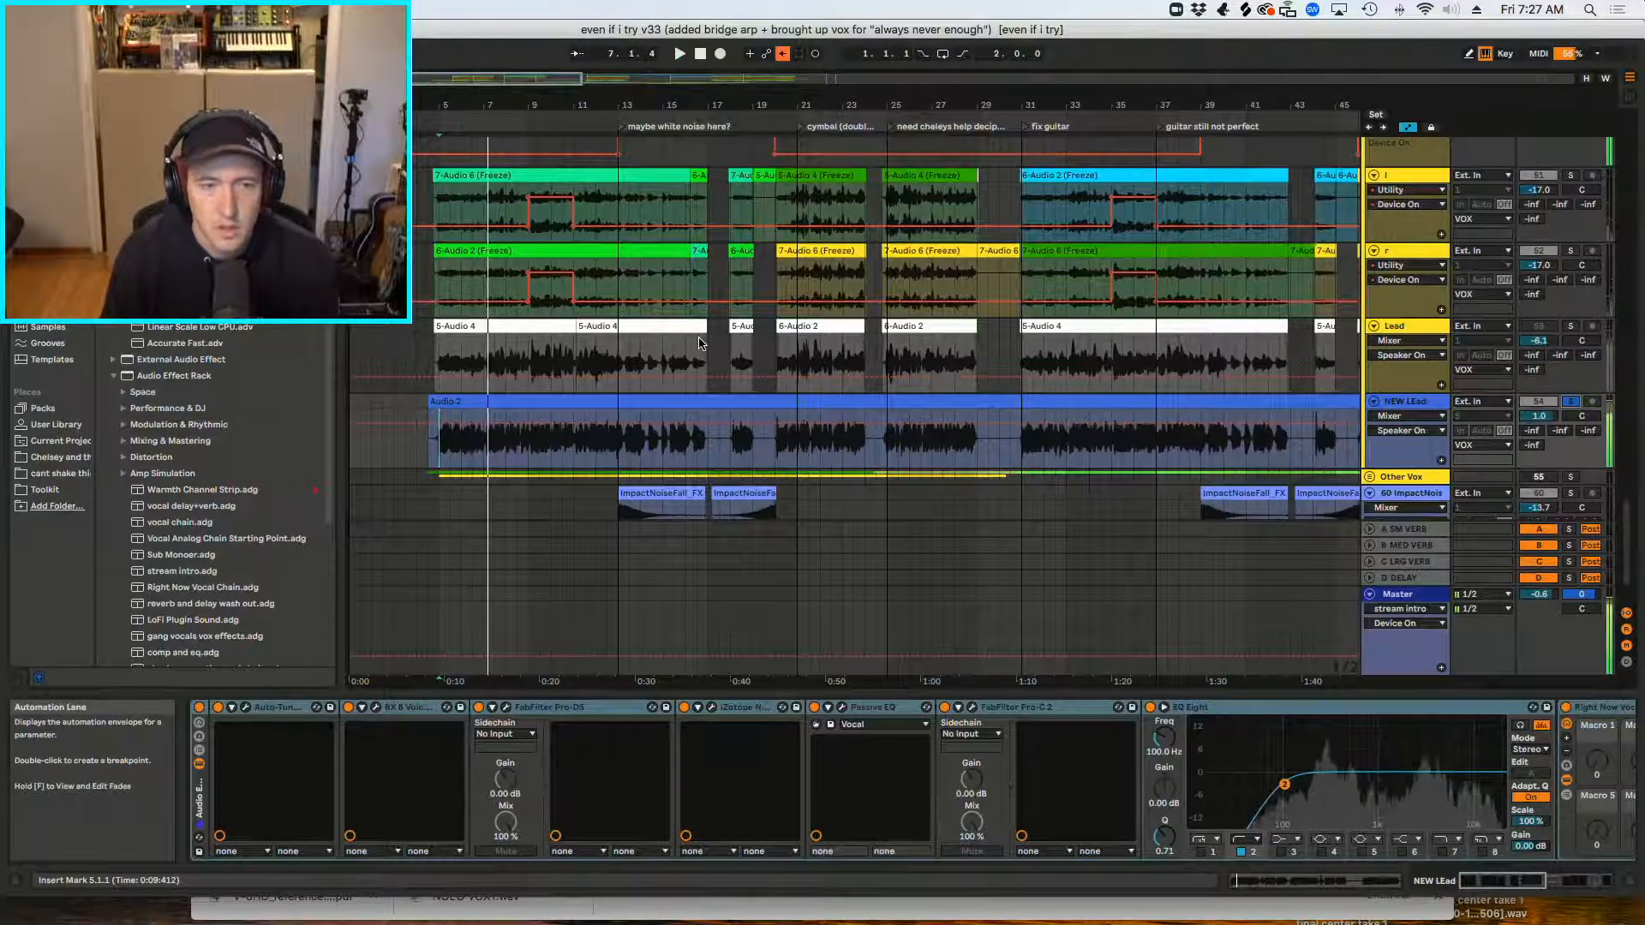
# Step: View the RX 8 Voice De-noise settings in the NEW LEad effect rack and close the plug-in window
pyautogui.click(1485, 879)
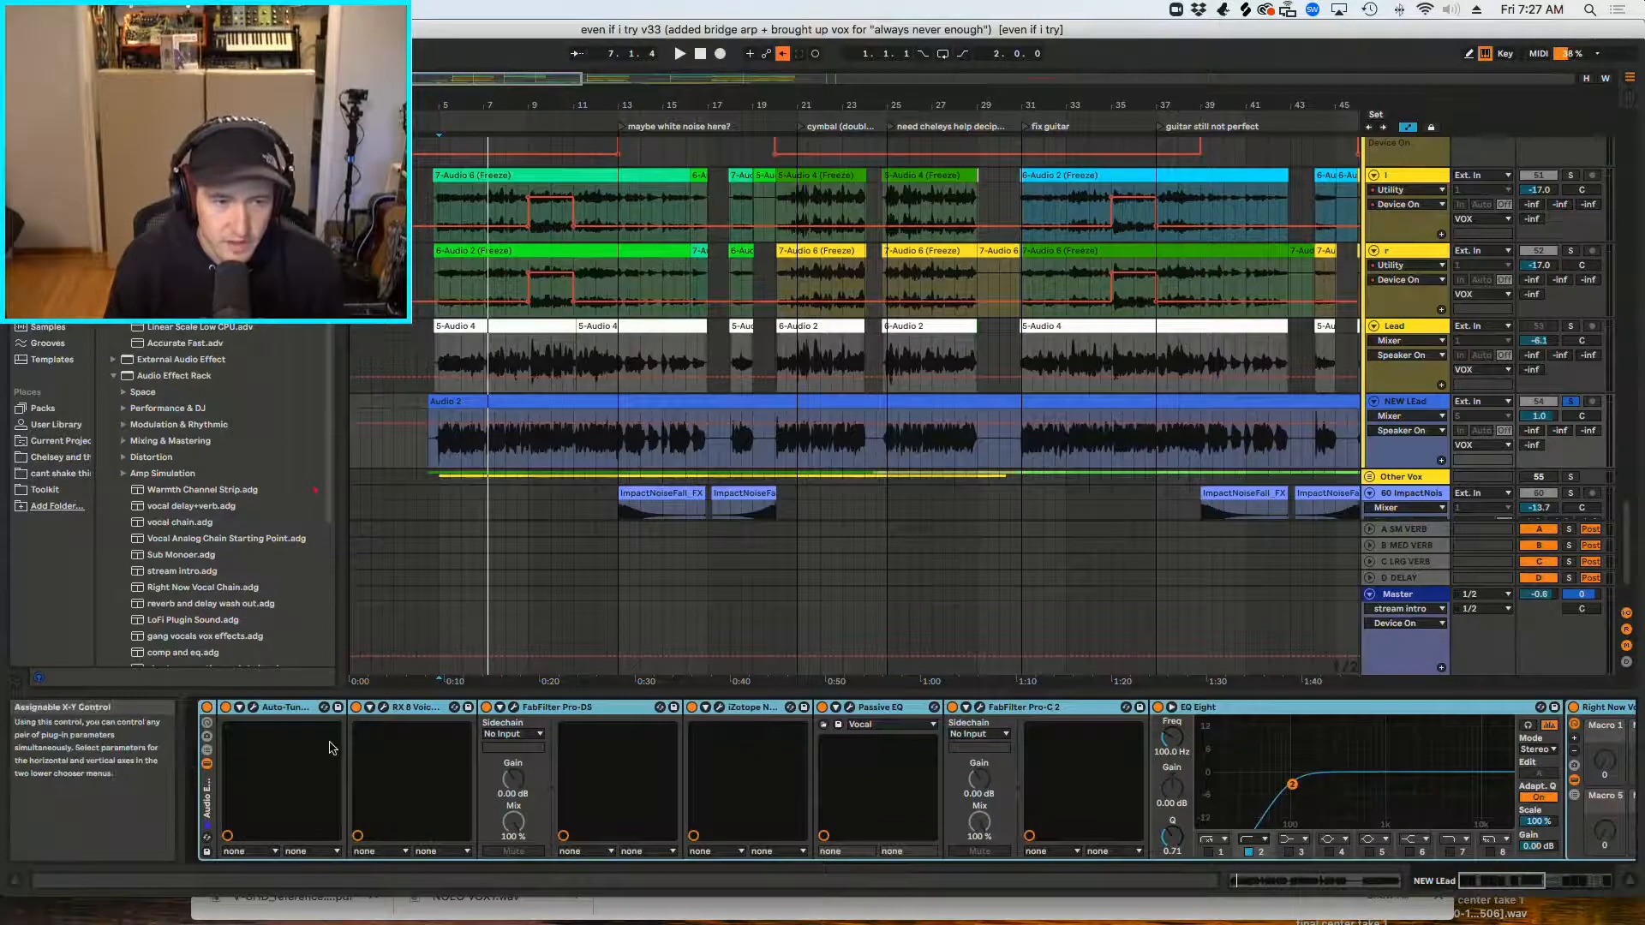
pyautogui.click(391, 716)
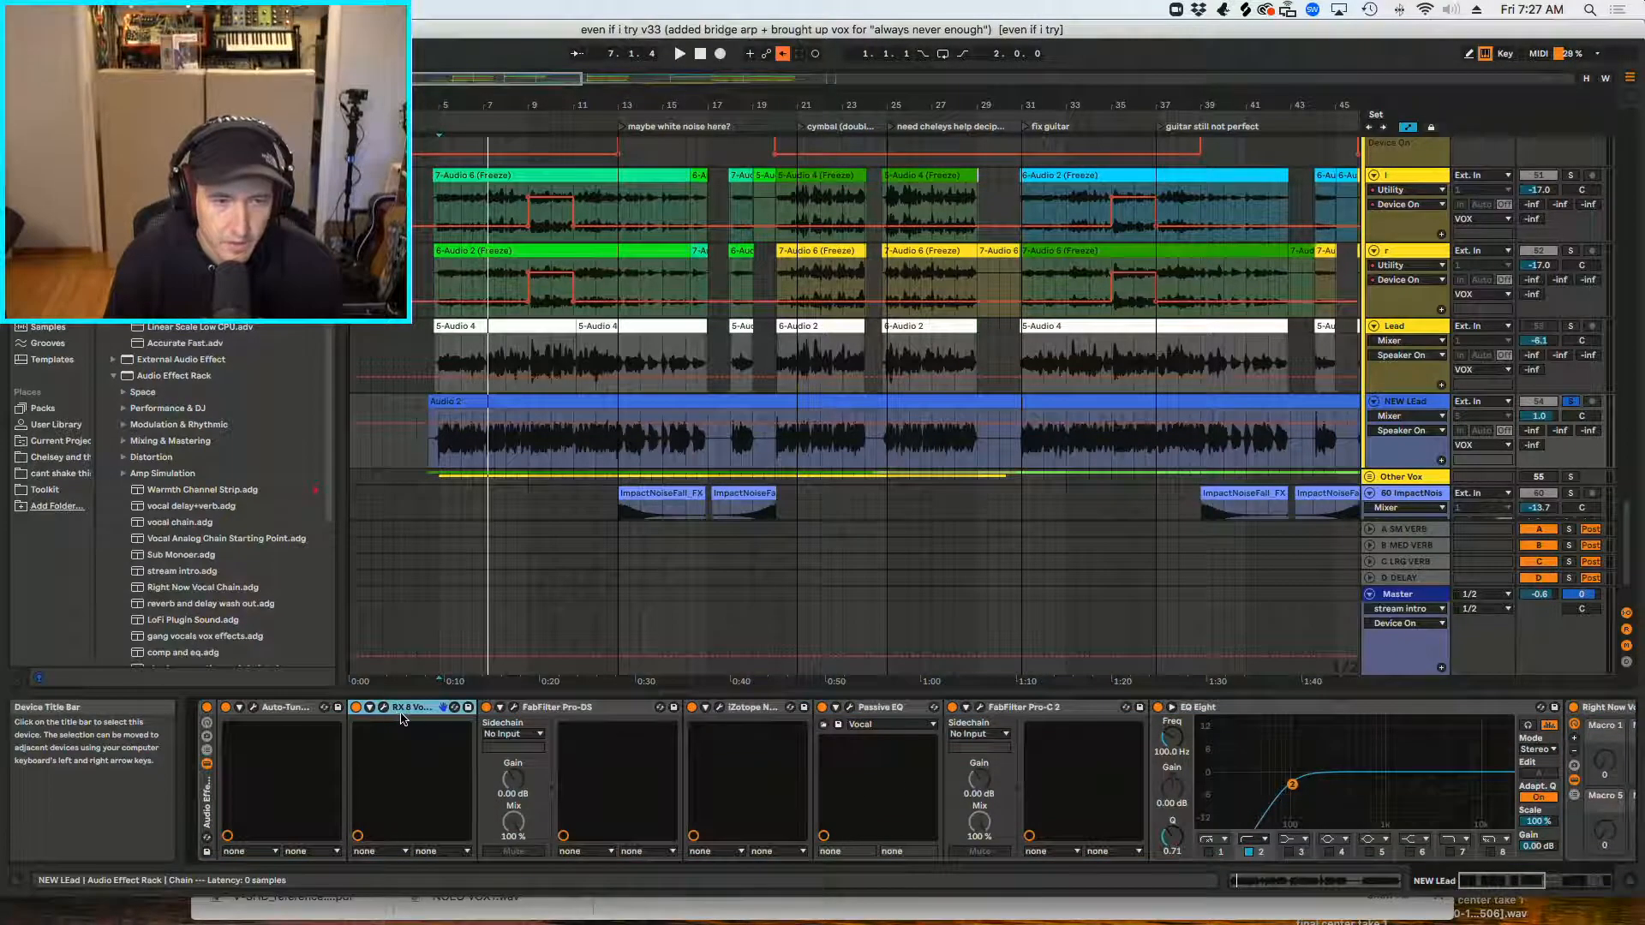
pyautogui.click(383, 708)
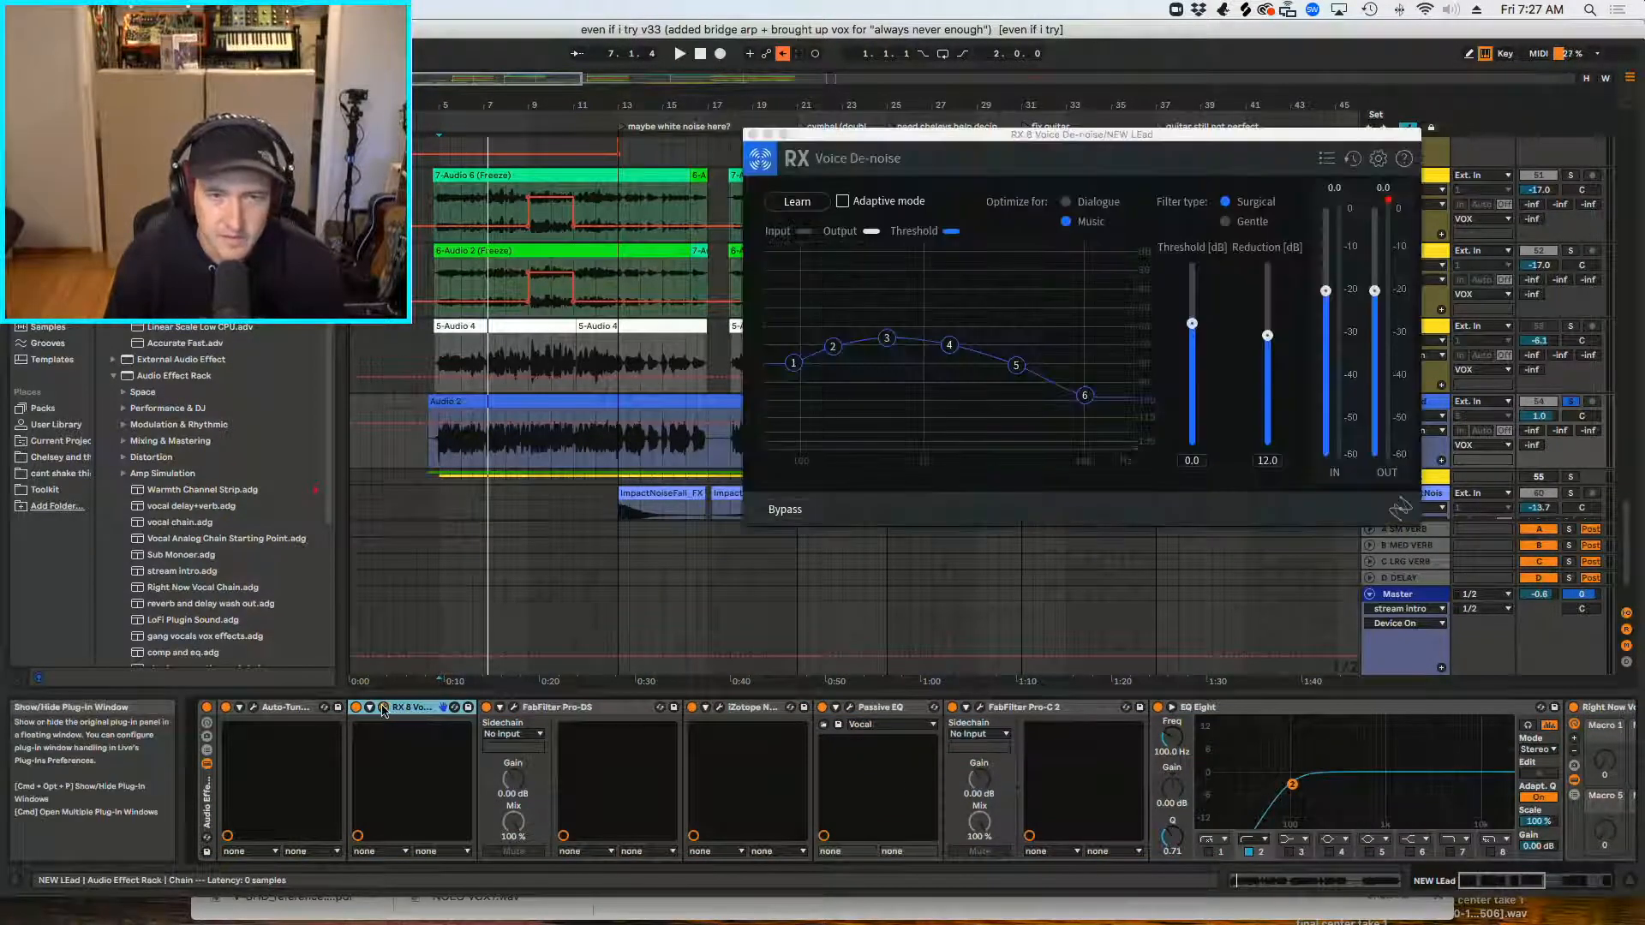
pyautogui.click(384, 708)
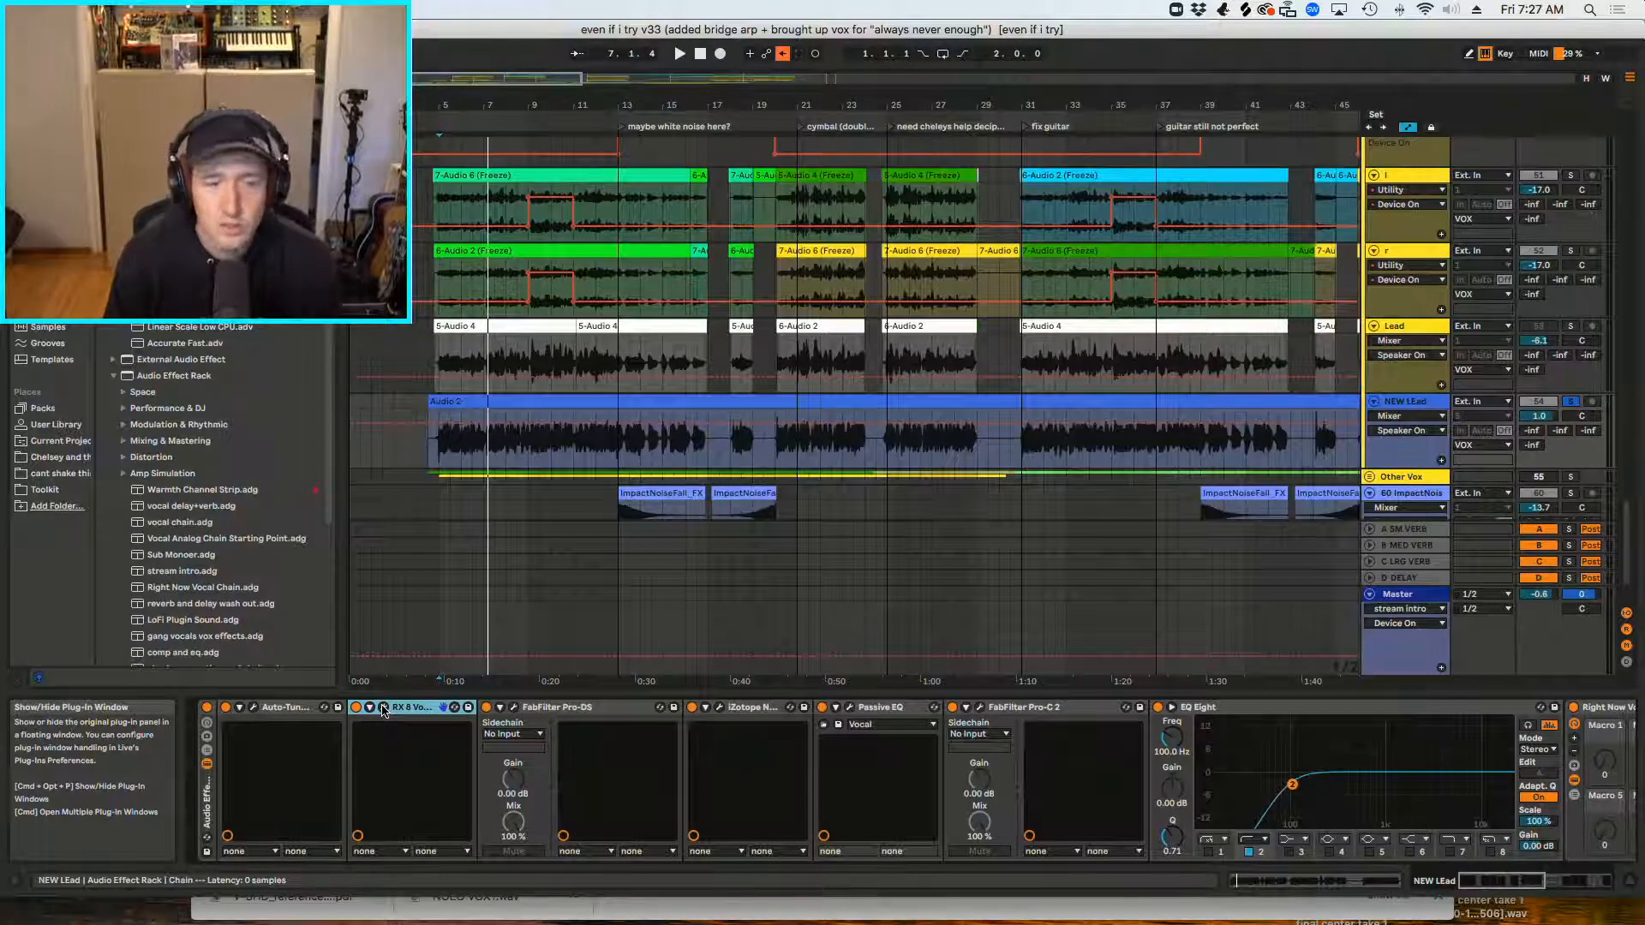
# Step: Select FabFilter Pro-DS, view the iZotope Nectar 2 Breath Control settings, and close the plug-in window
pyautogui.click(532, 710)
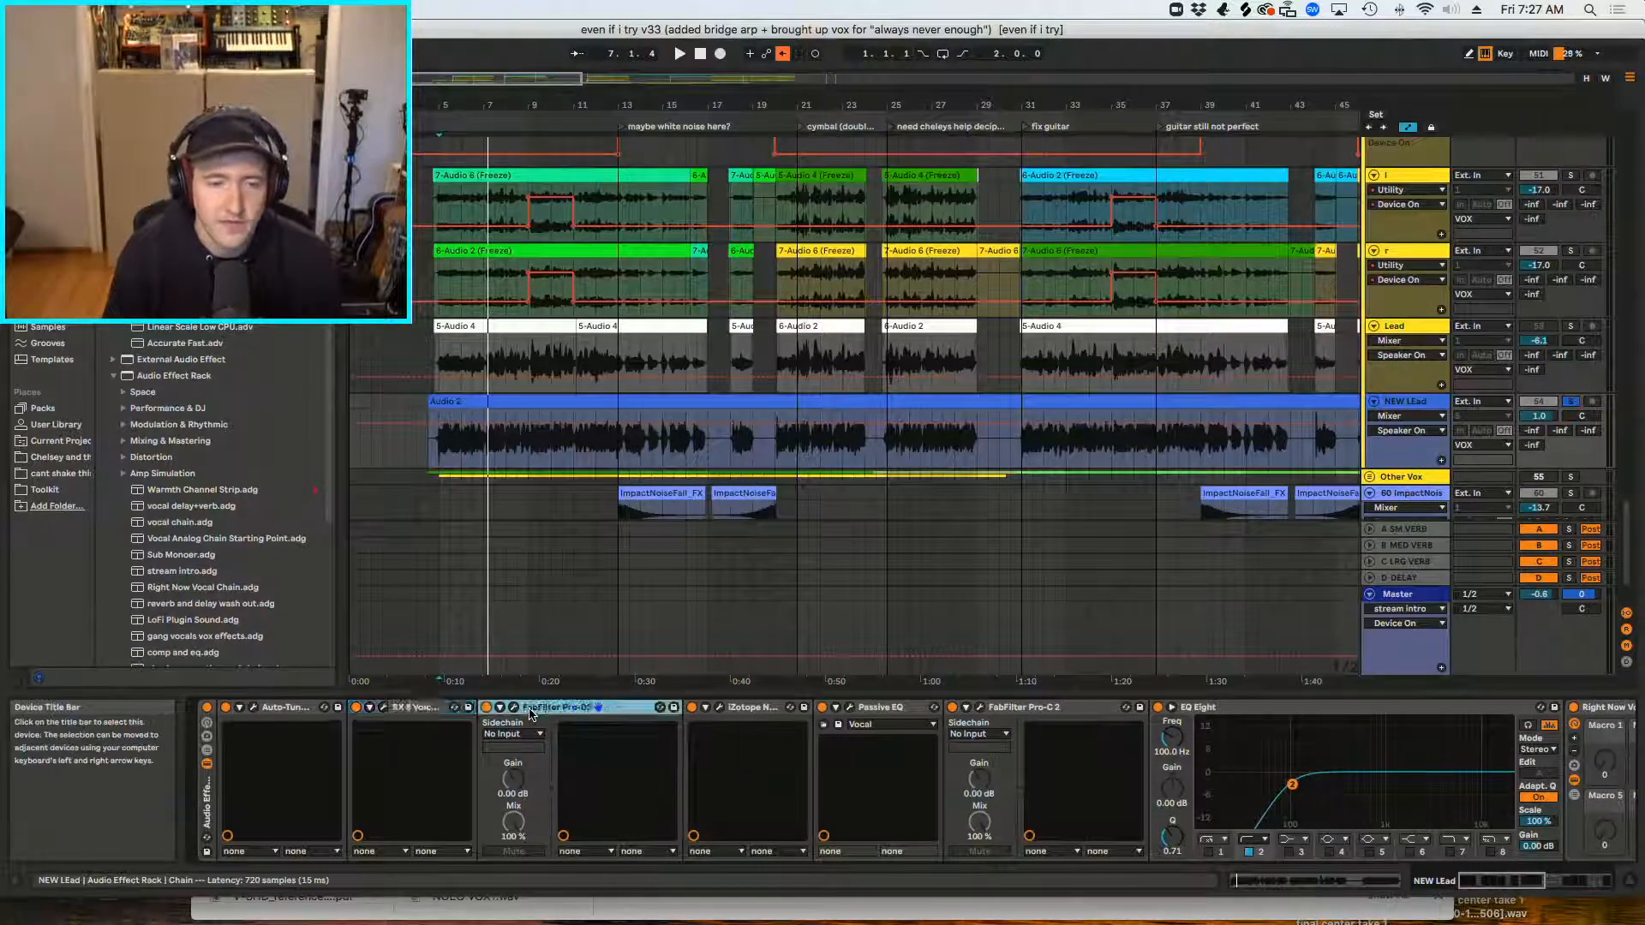
pyautogui.click(739, 707)
pyautogui.click(718, 708)
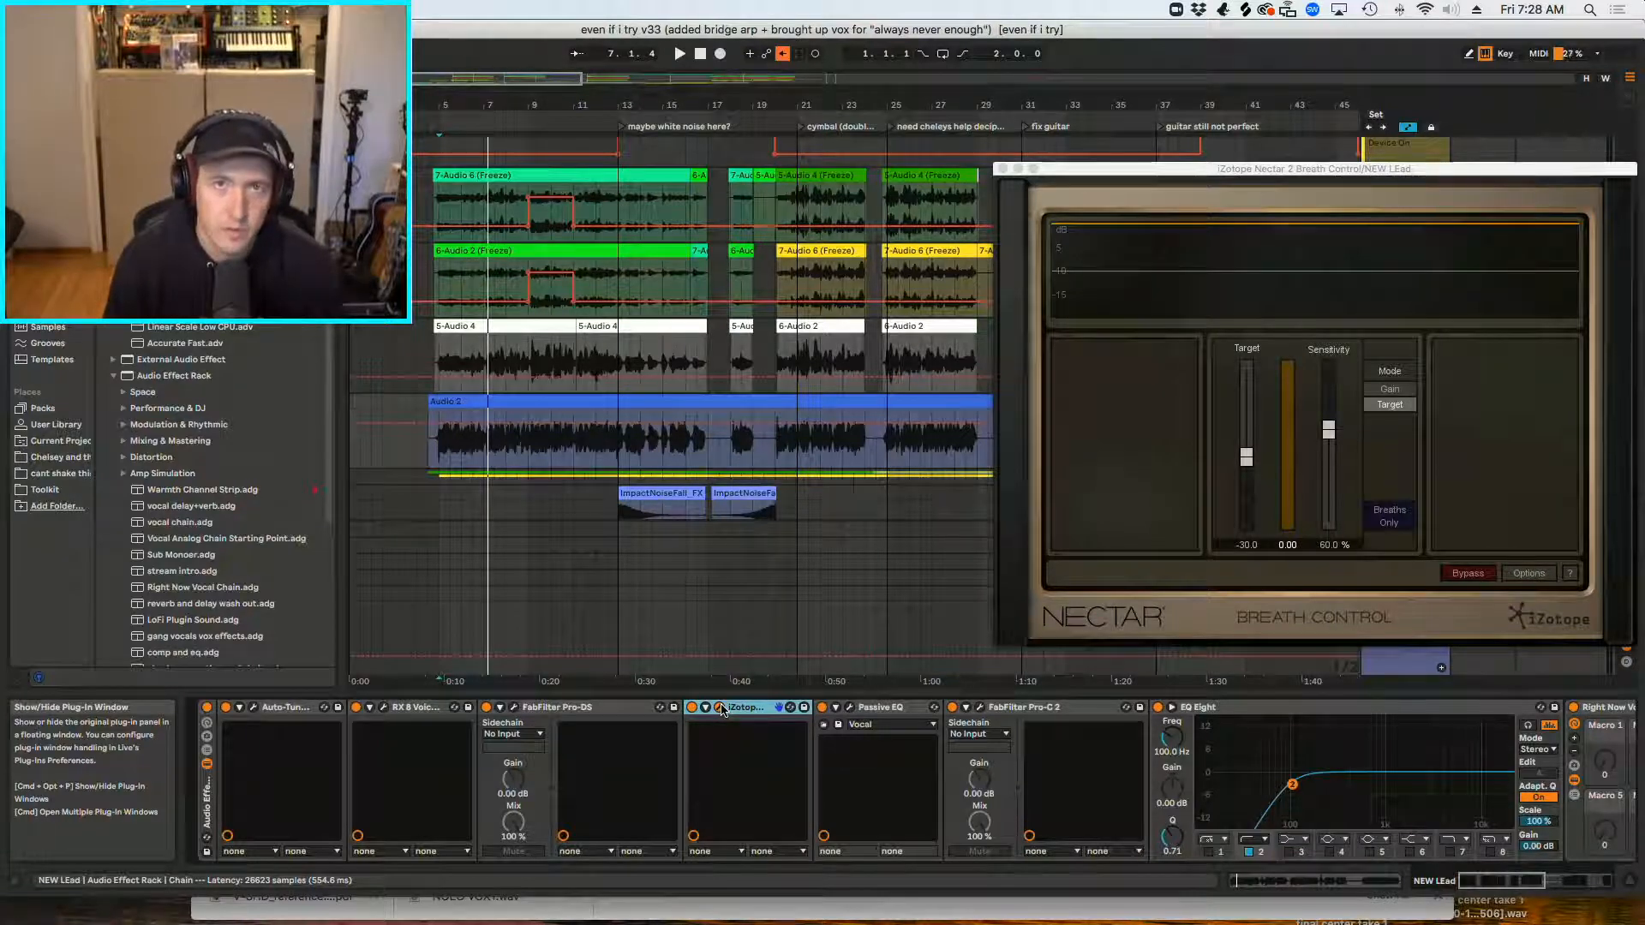
pyautogui.click(722, 709)
# Step: View the Passive EQ and FabFilter Pro-C 2 settings on NEW LEad, closing each plug-in window after viewing
pyautogui.click(867, 712)
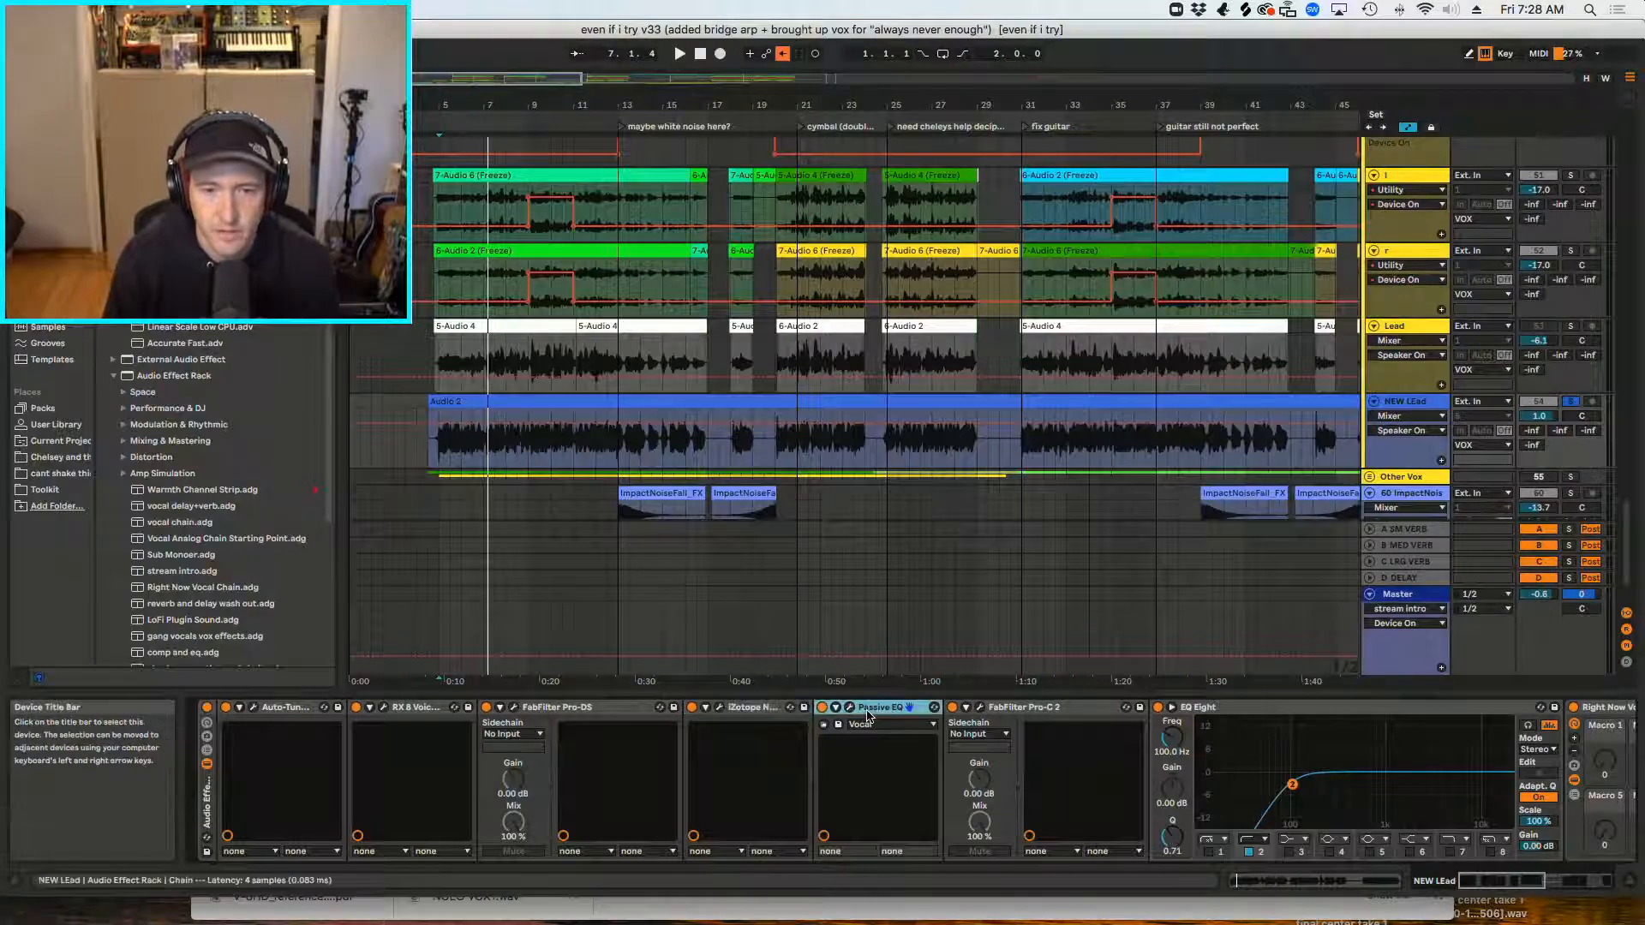
pyautogui.click(851, 710)
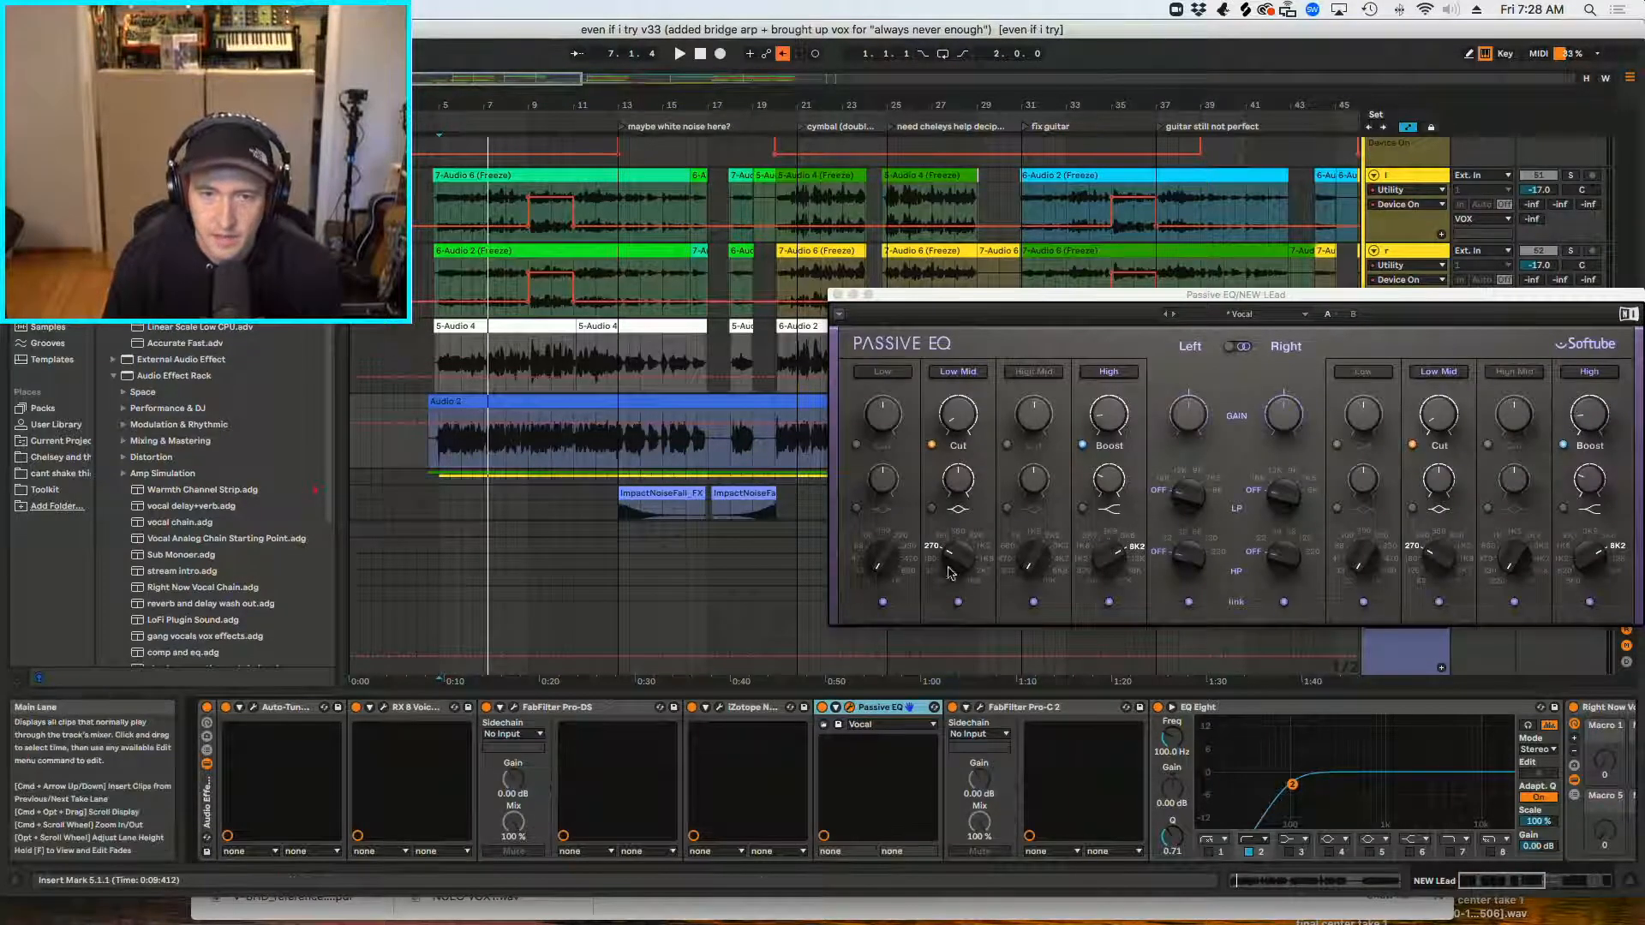
pyautogui.click(838, 296)
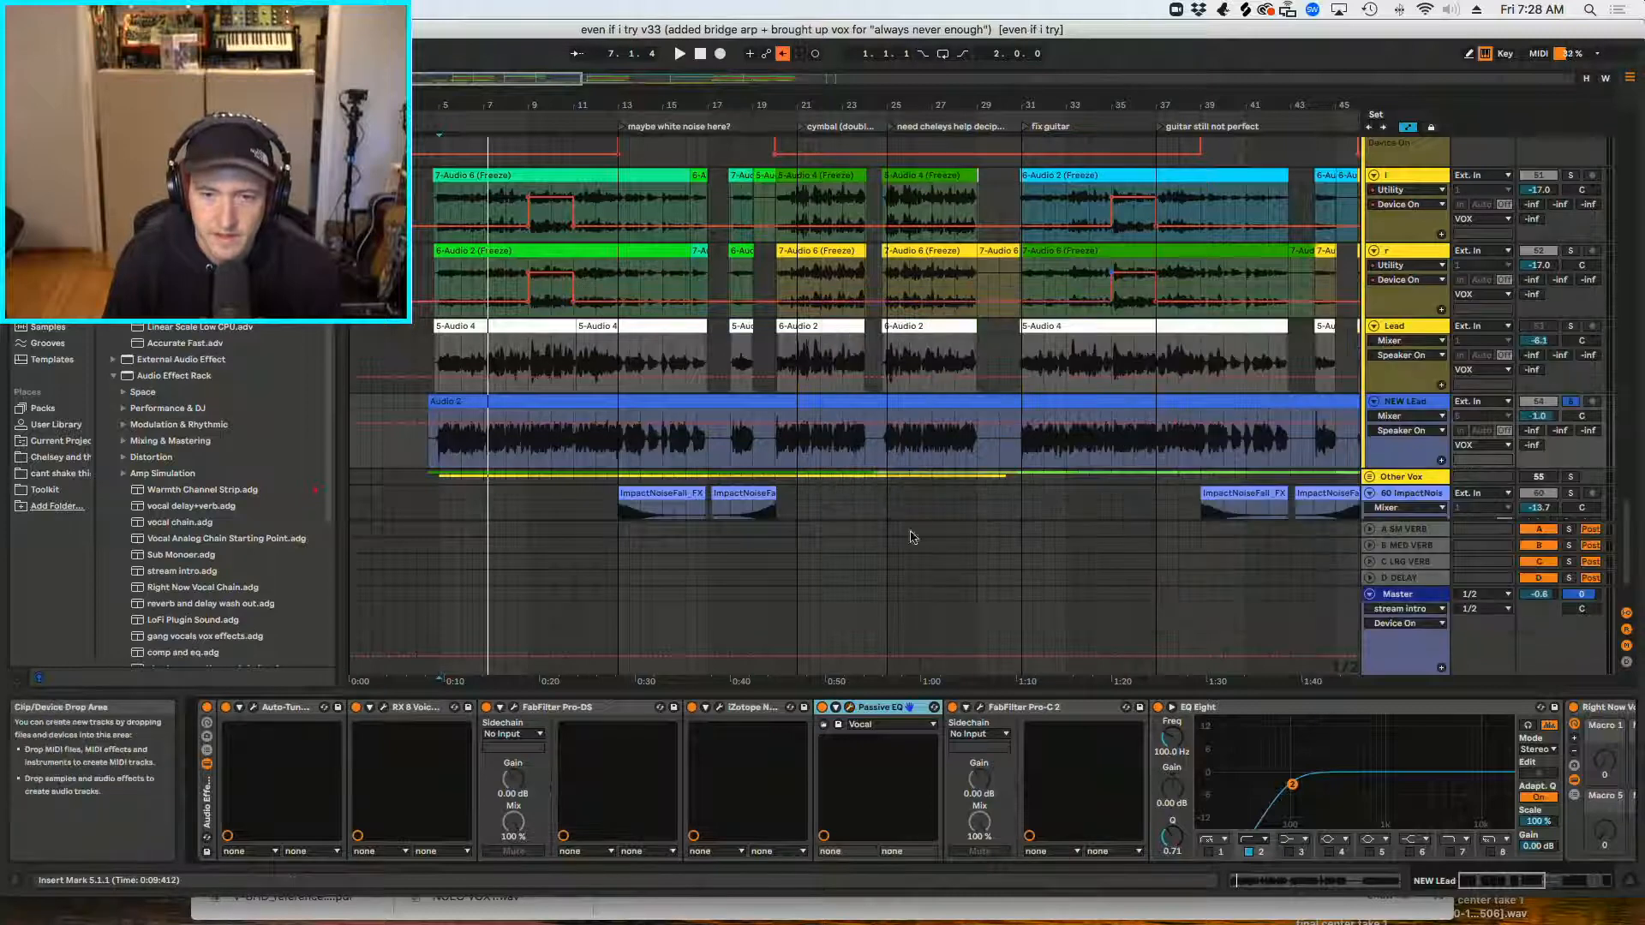
pyautogui.click(981, 710)
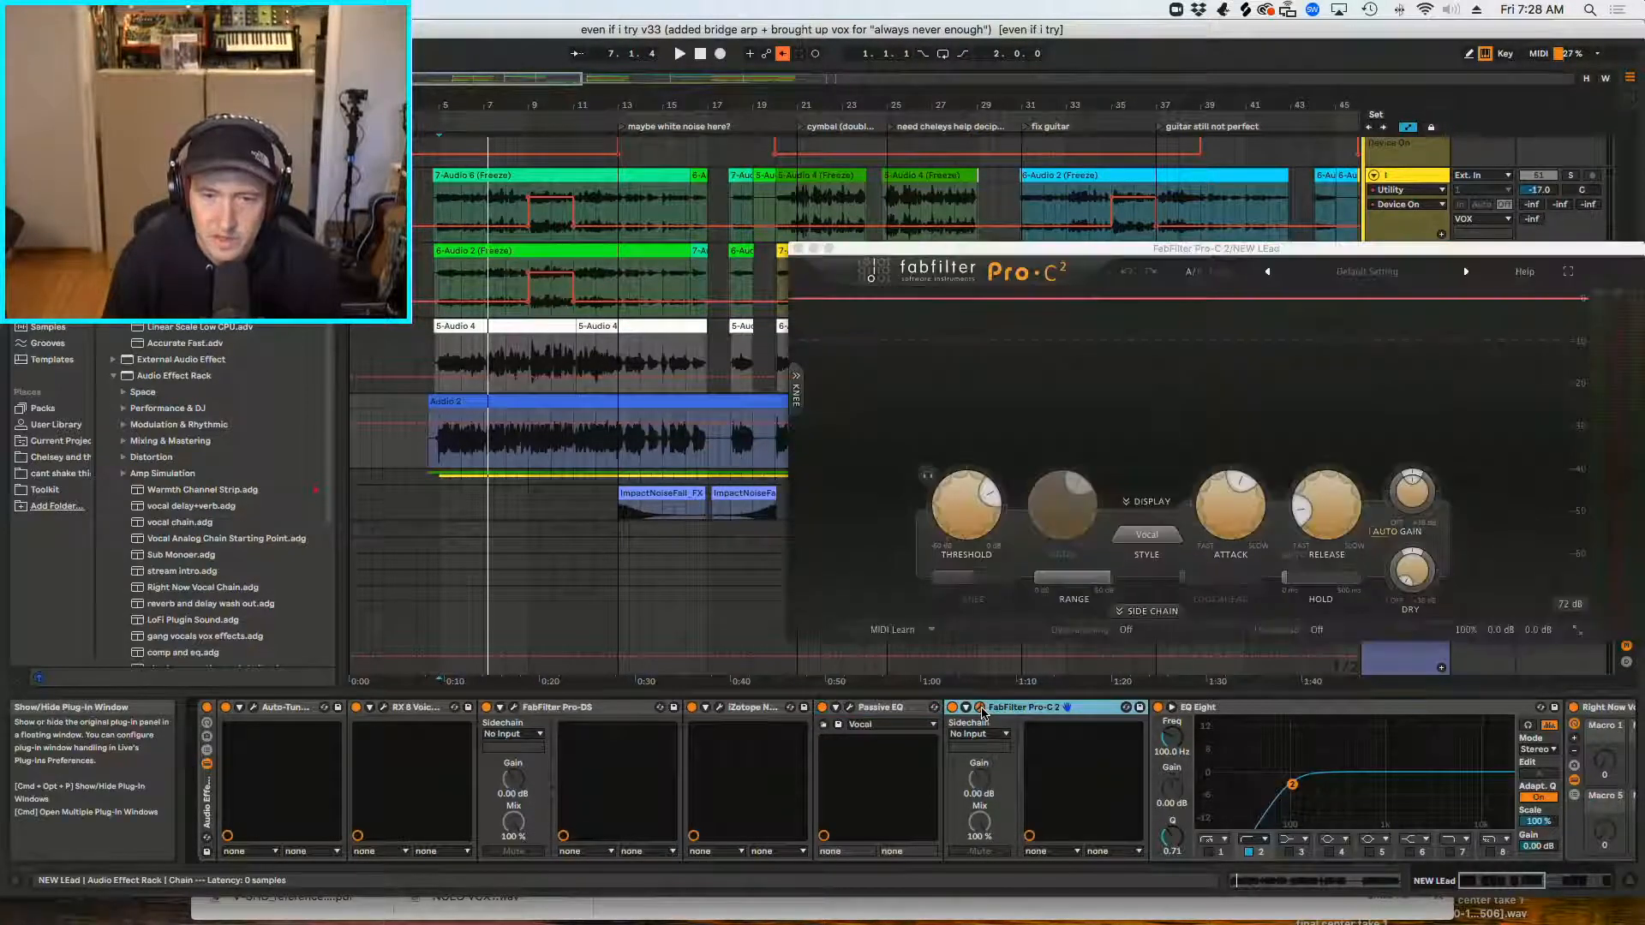
pyautogui.click(981, 710)
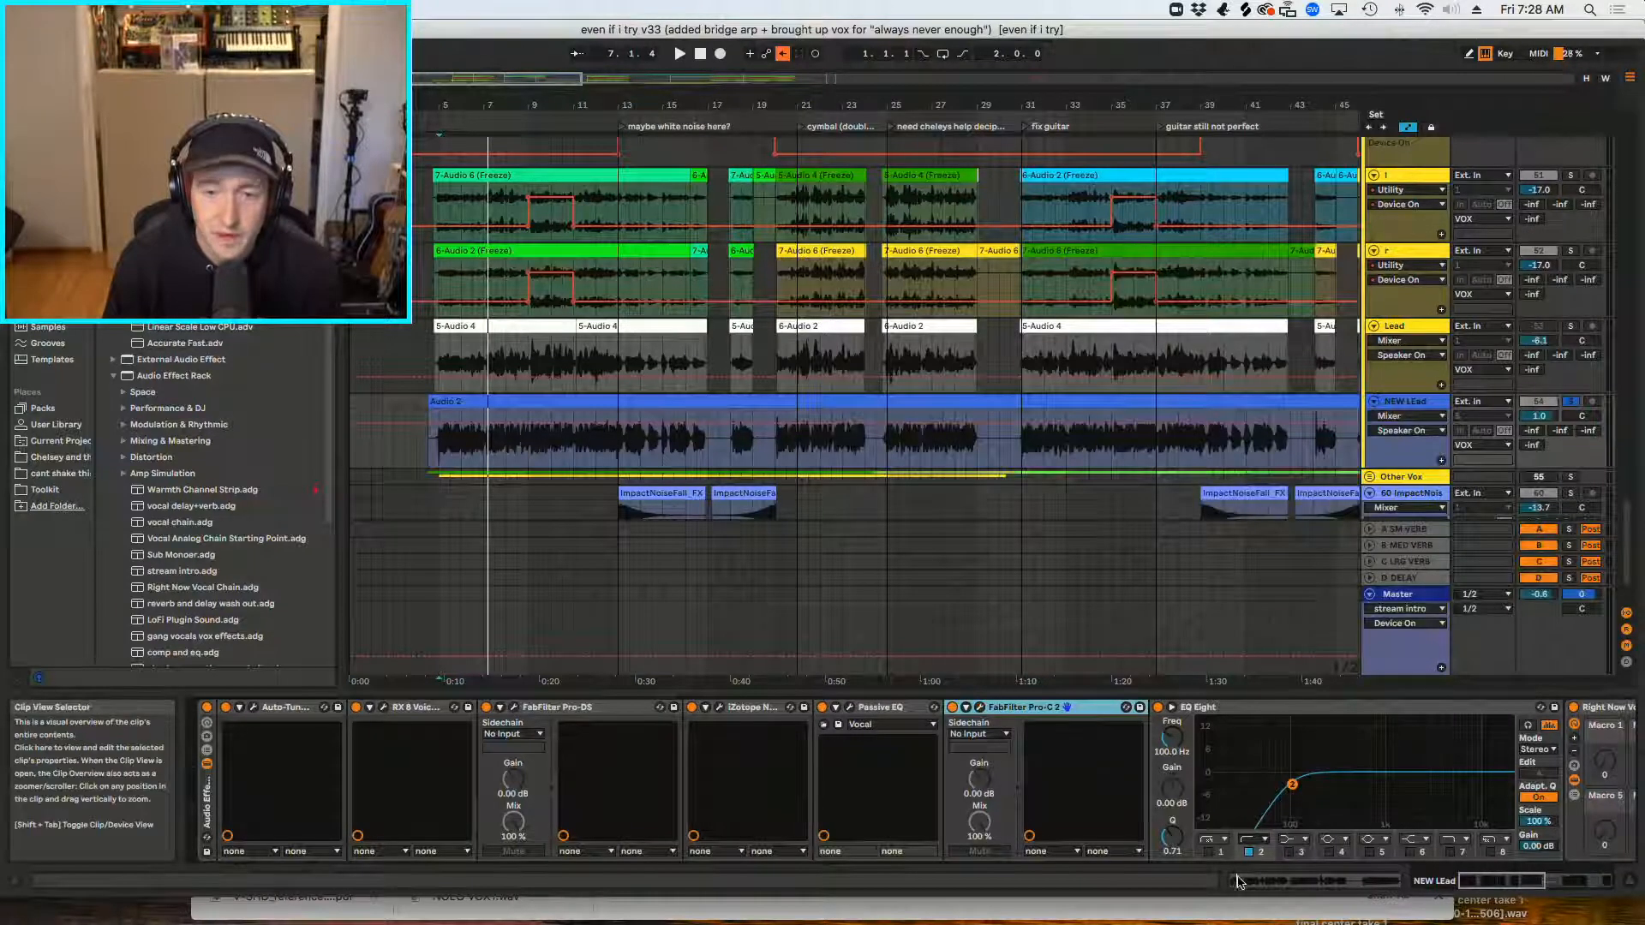
# Step: Examine the second half of the NEW LEad device chain, view Nectar 3's Pitch module settings, and close its window
pyautogui.moveTo(1472, 887); pyautogui.dragTo(1512, 886)
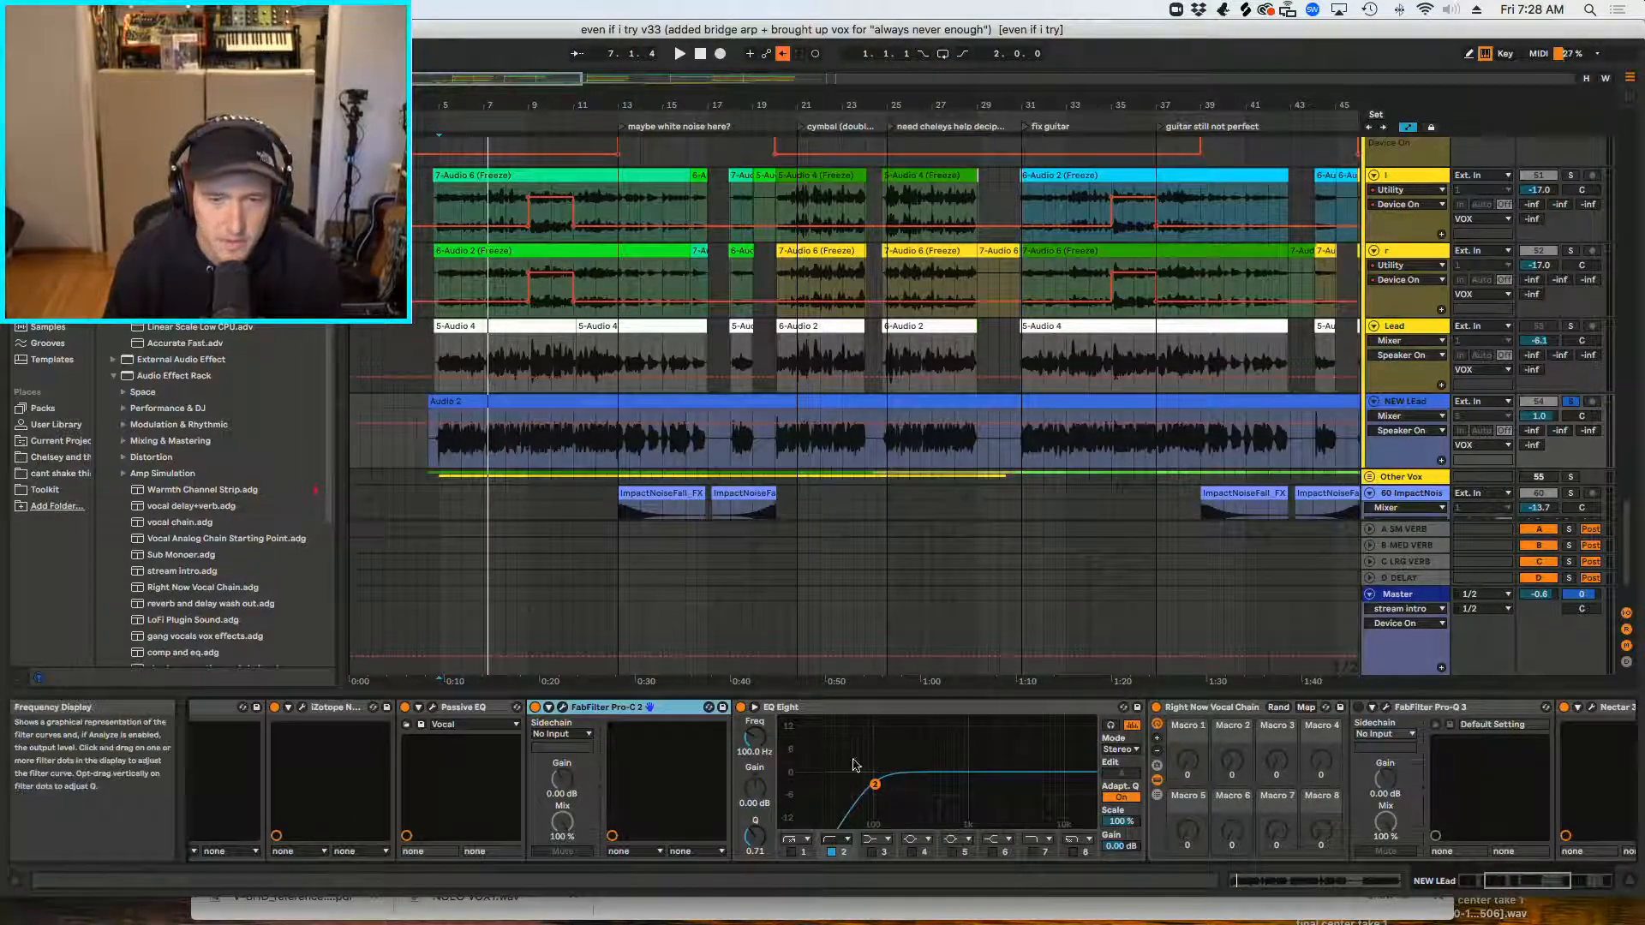
pyautogui.moveTo(1512, 880); pyautogui.dragTo(1551, 880)
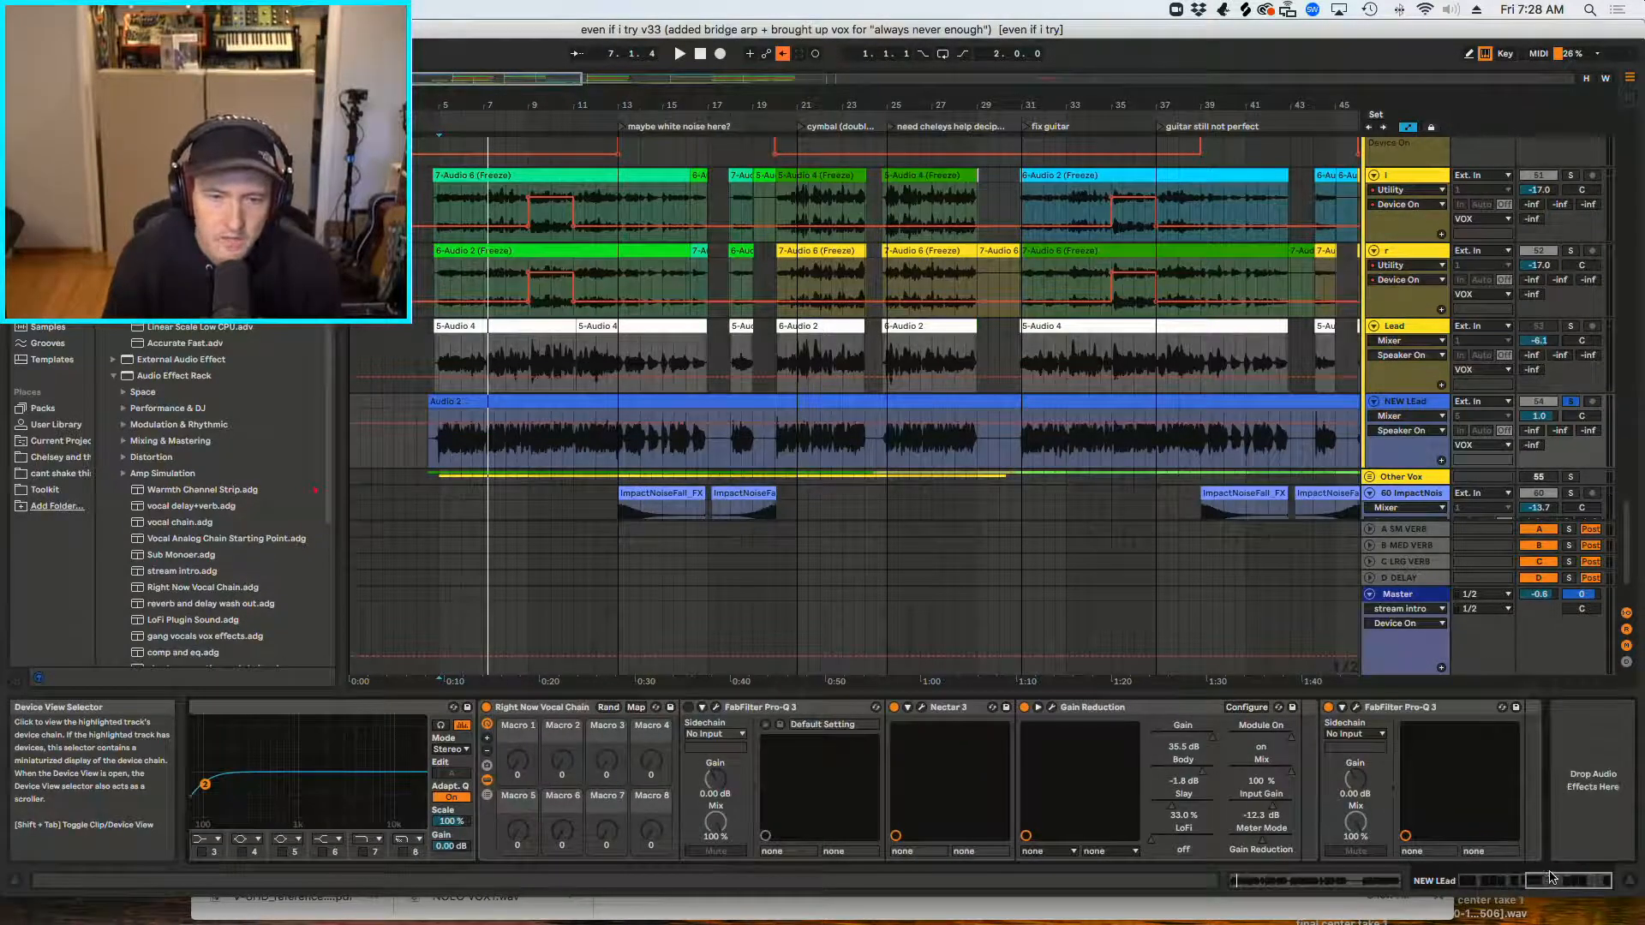
pyautogui.click(810, 722)
pyautogui.click(923, 710)
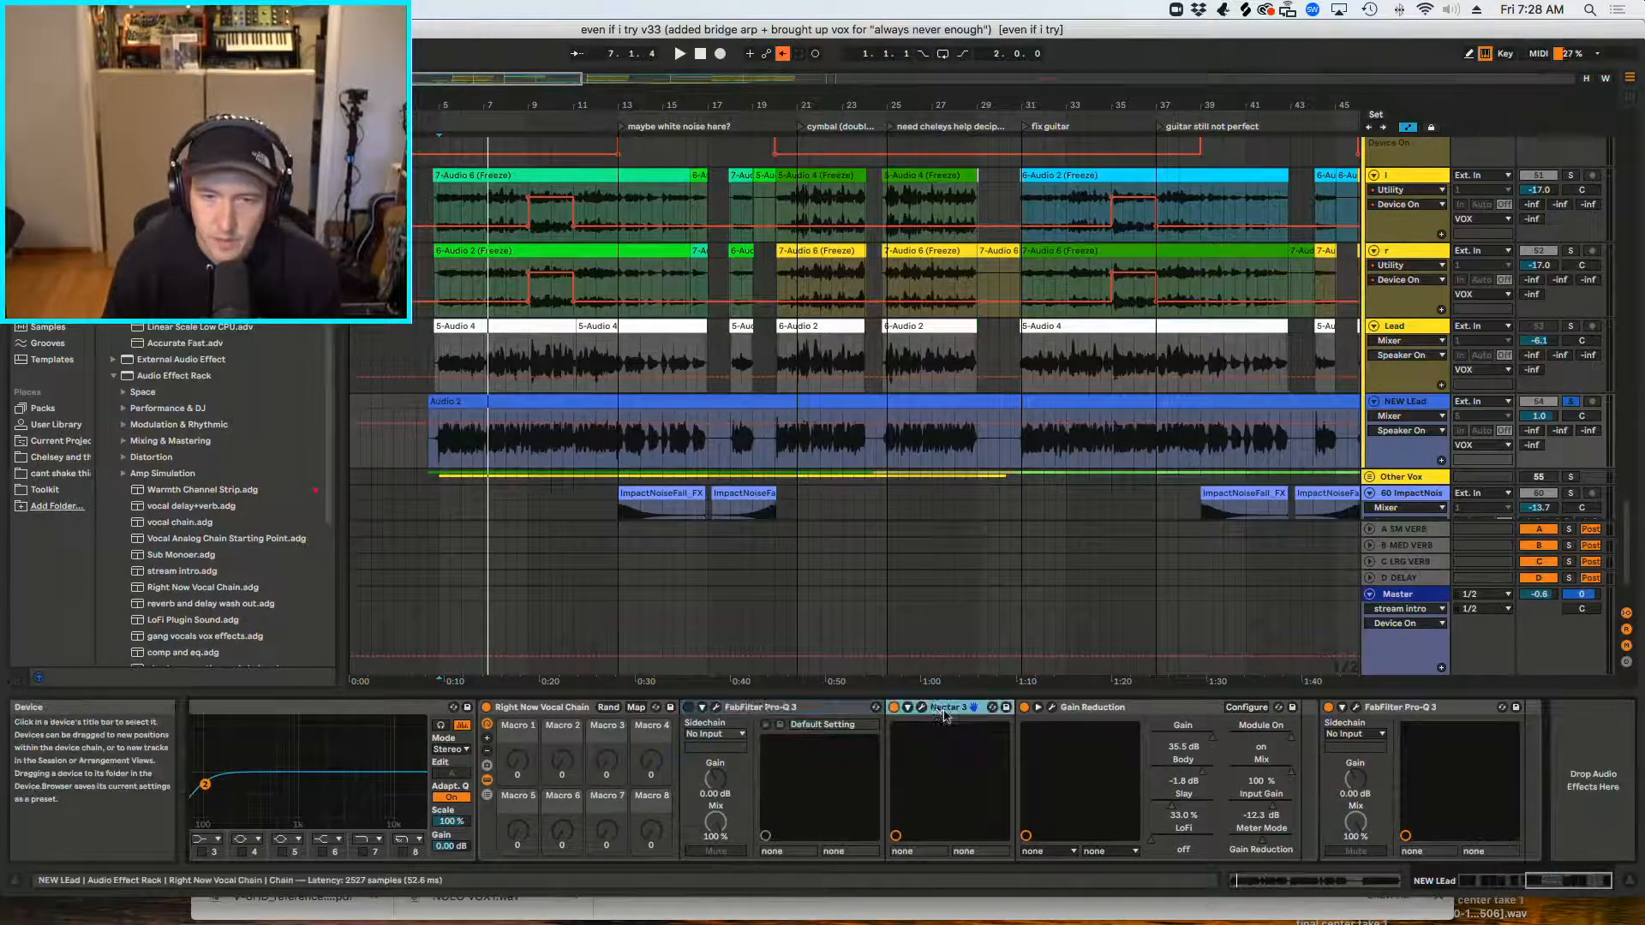
pyautogui.click(923, 711)
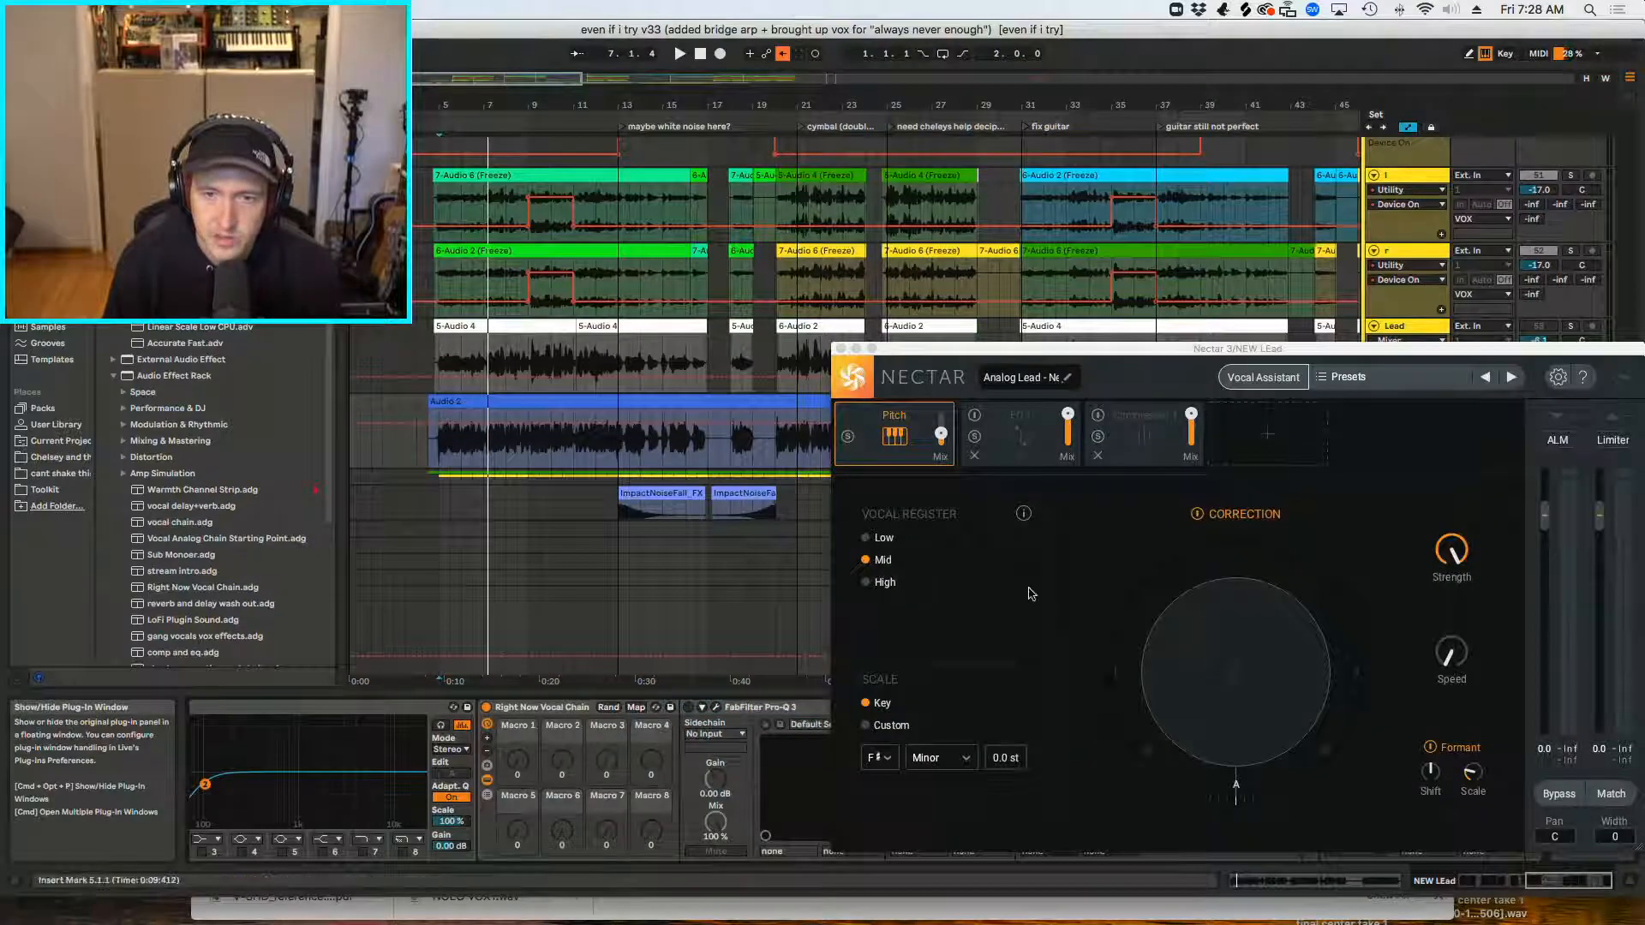
pyautogui.moveTo(949, 447)
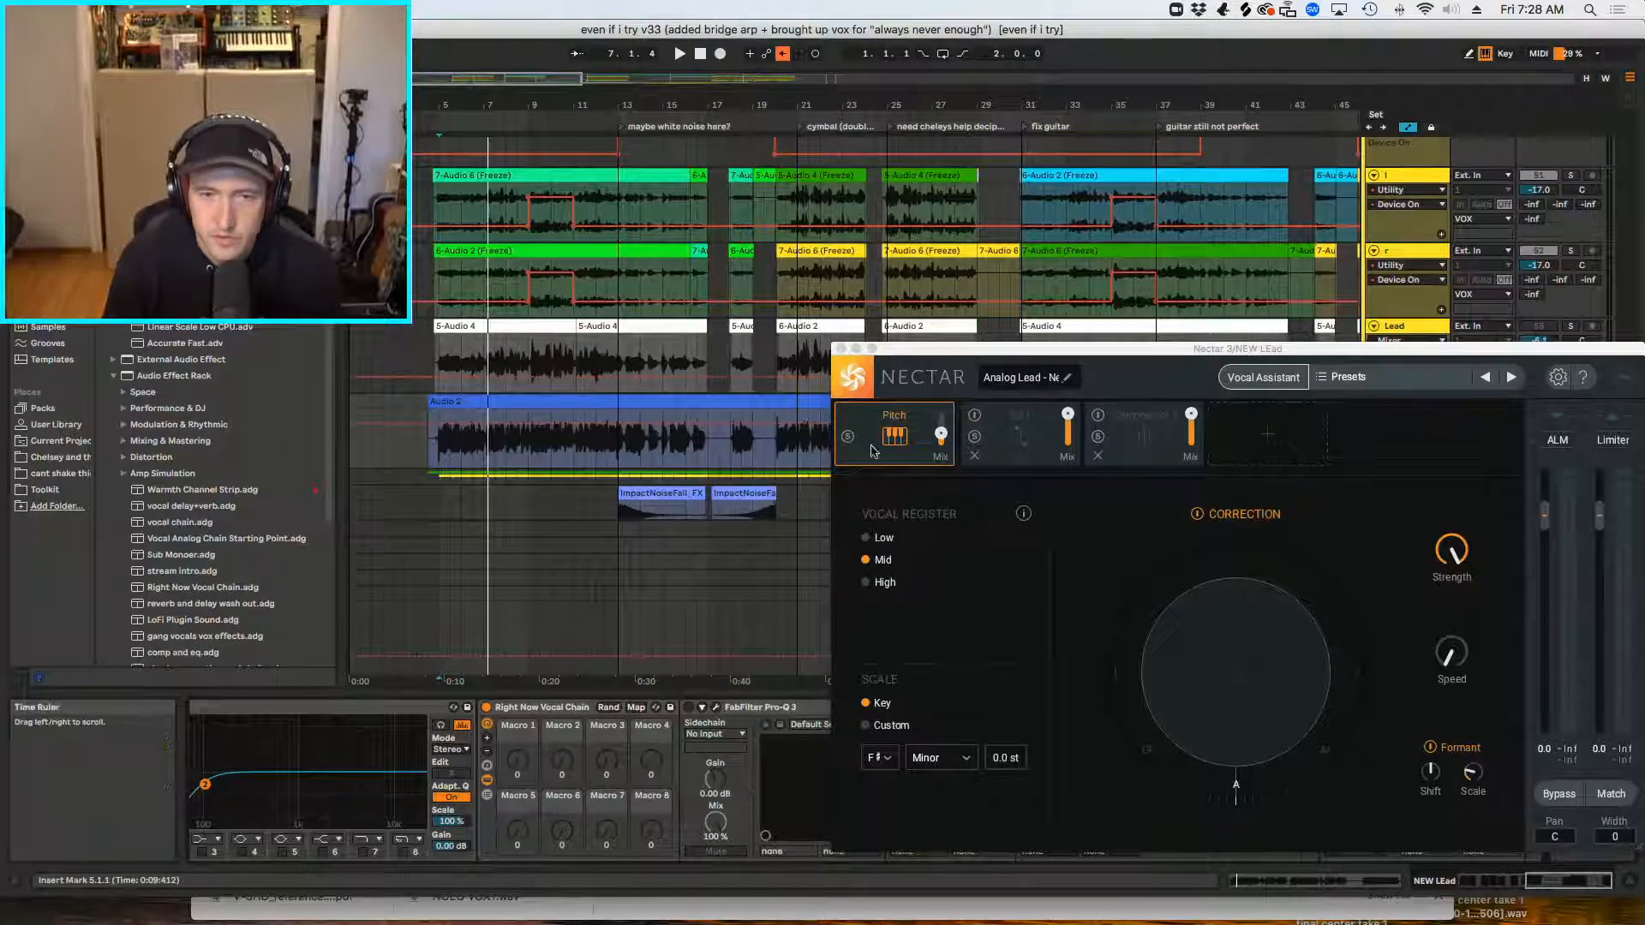
pyautogui.click(839, 349)
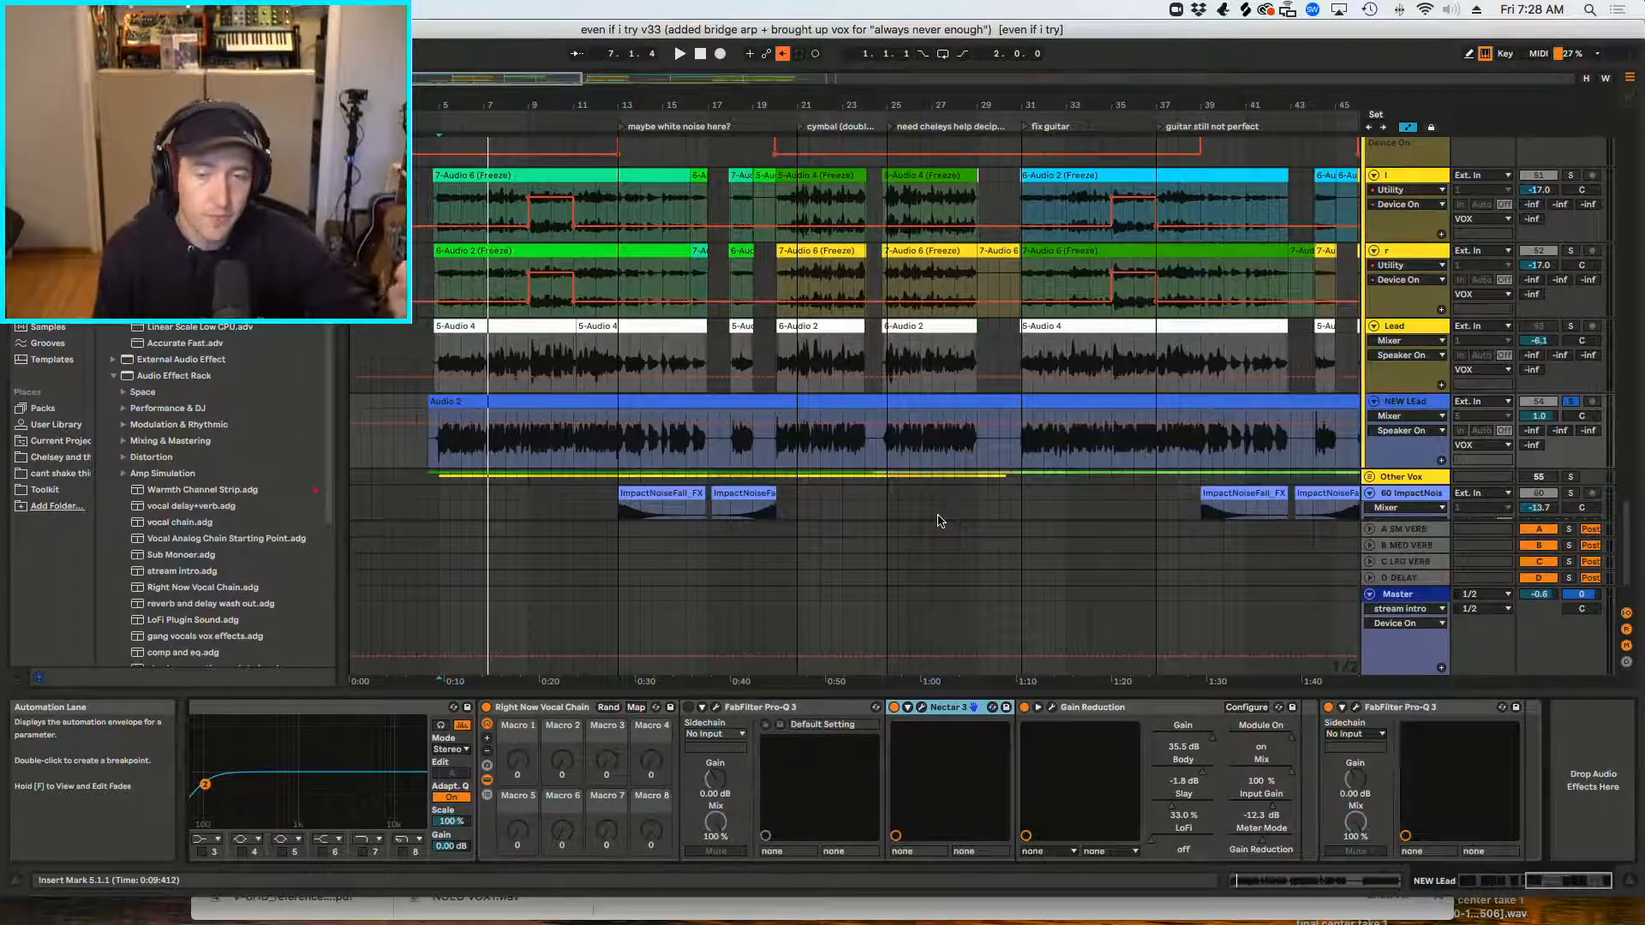
# Step: Open the Gain Reduction plug-in window on NEW LEad, play the soloed vocal from bar 5, and reposition the window
pyautogui.click(1054, 708)
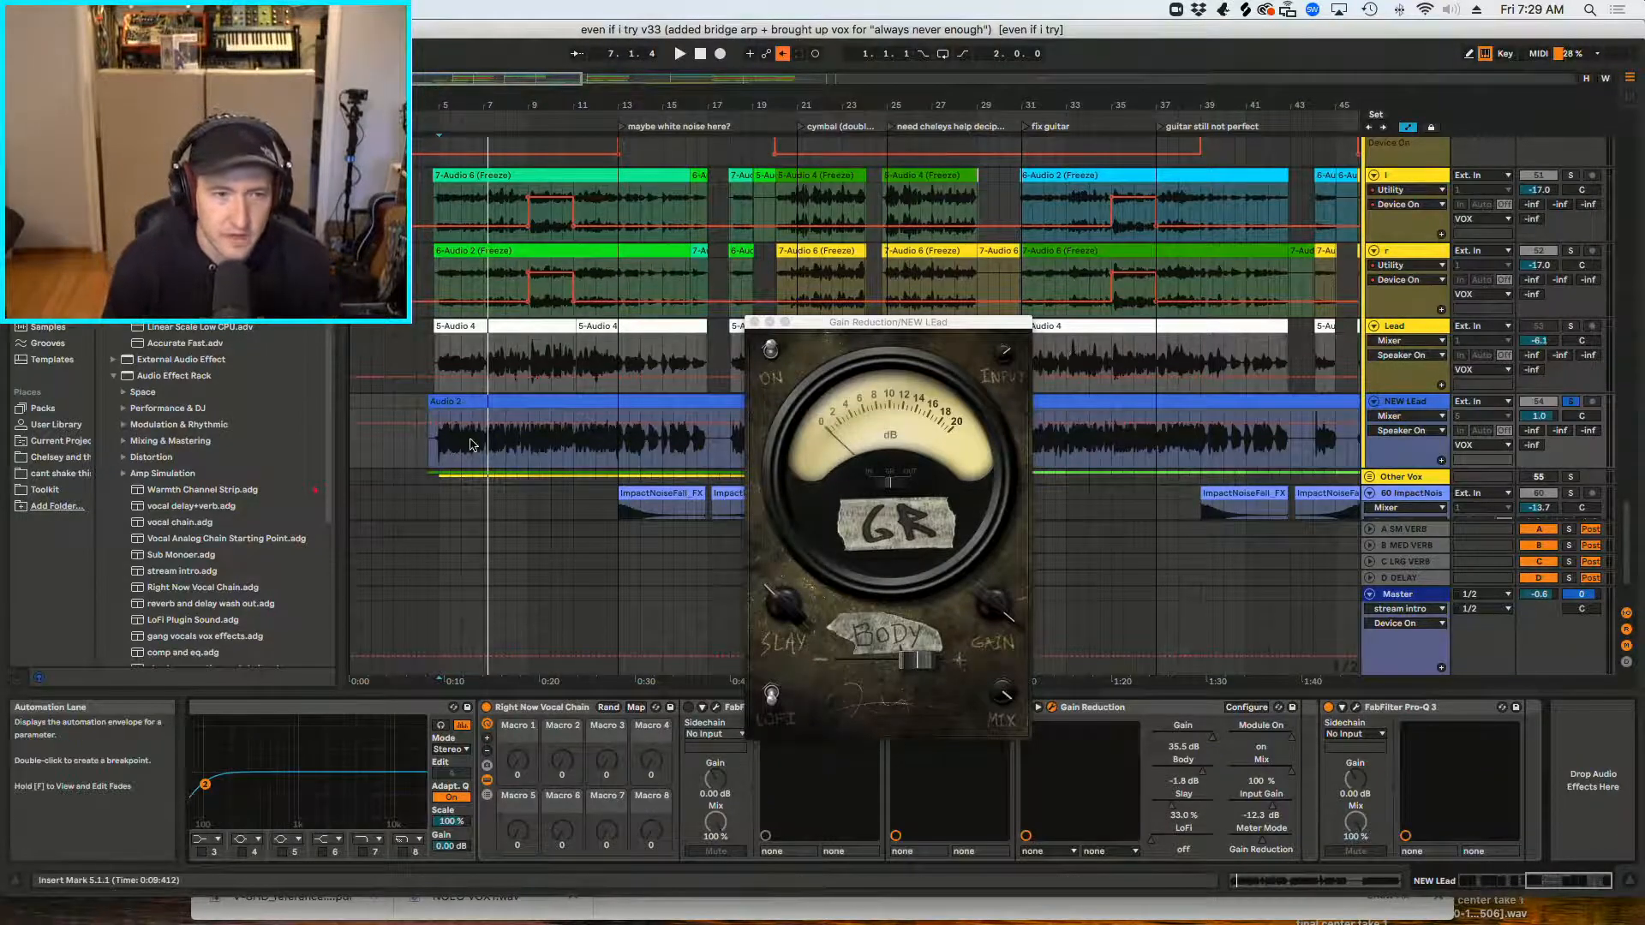
pyautogui.press('space')
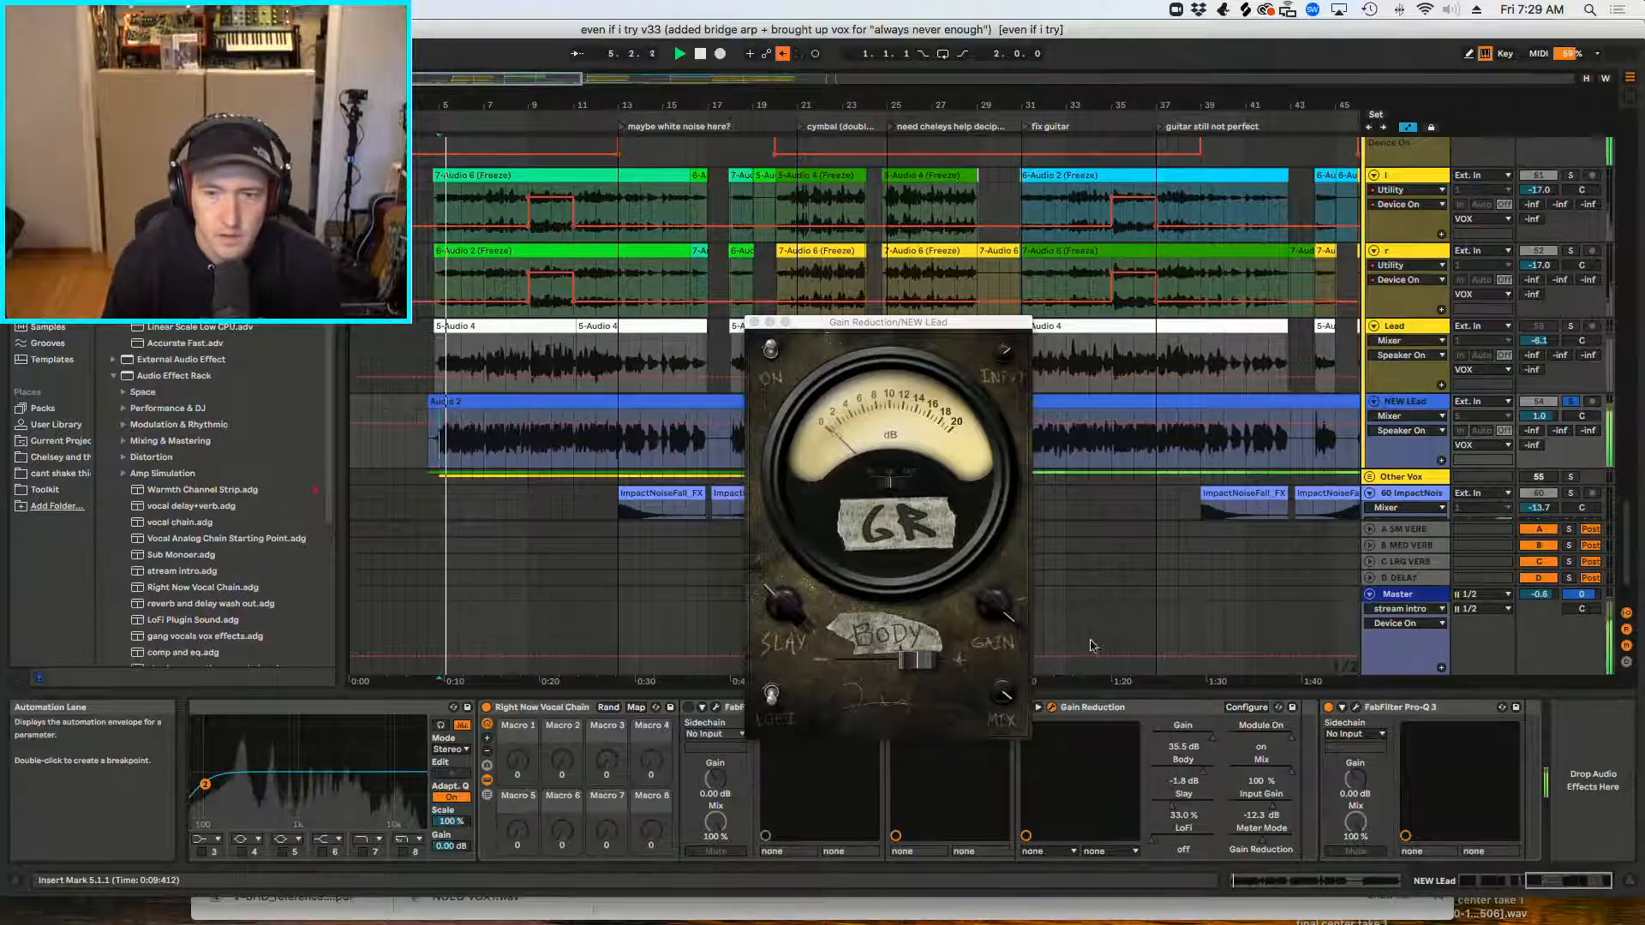
pyautogui.moveTo(941, 322); pyautogui.dragTo(904, 311)
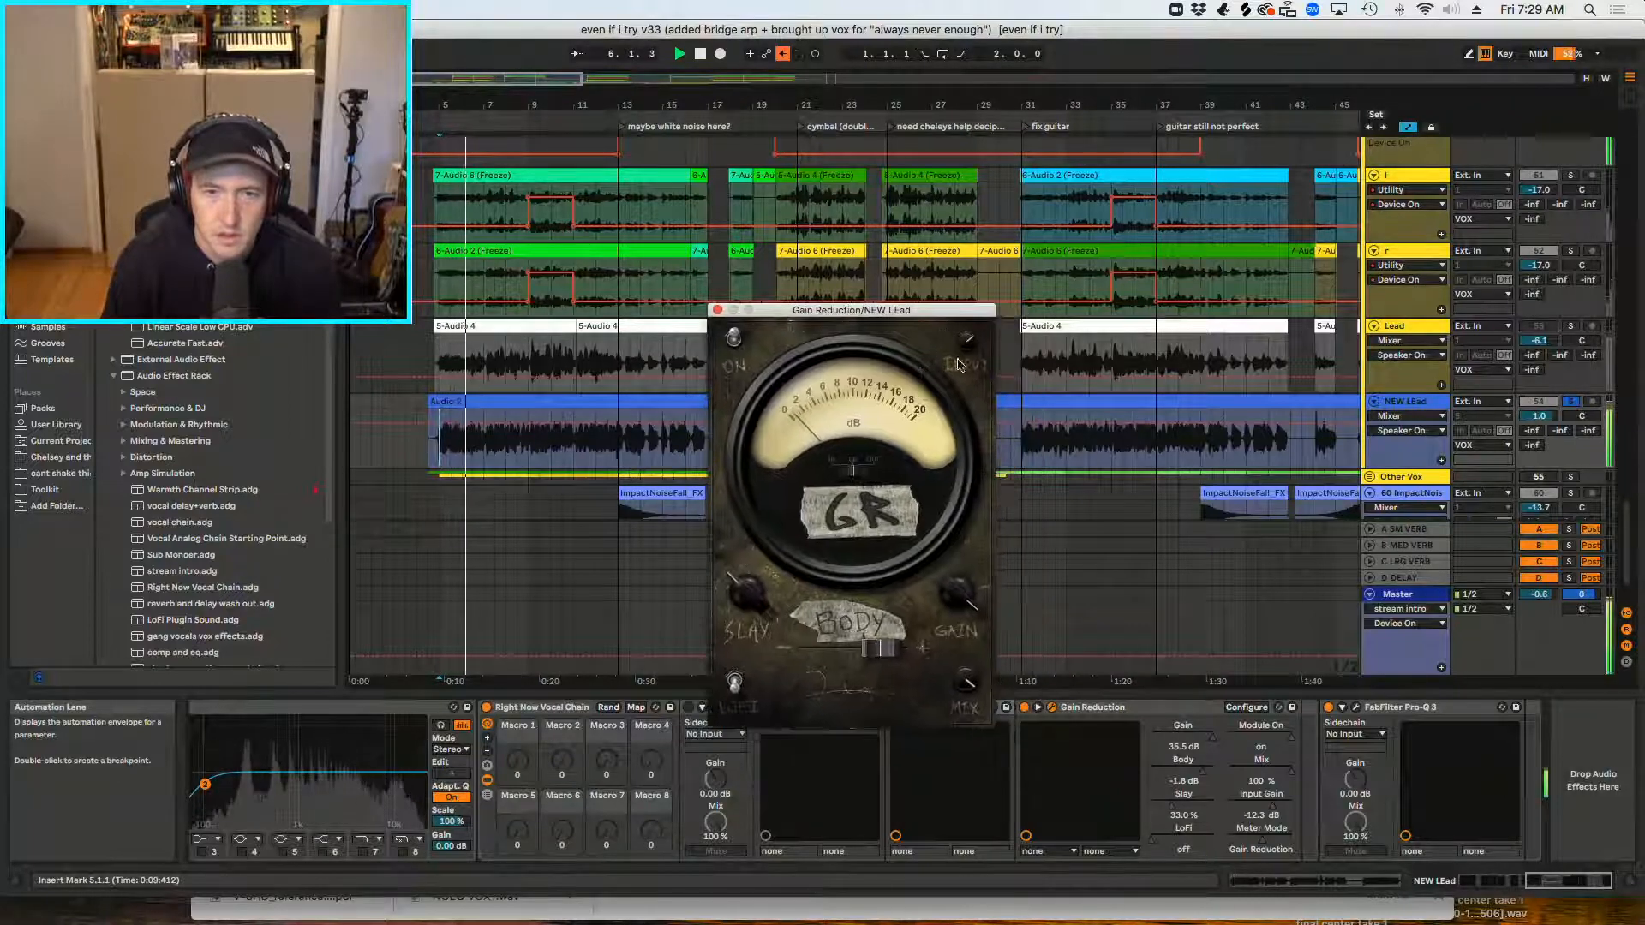
# Step: Set Gain Reduction's Mix to 77 % and audition the soloed vocal from bar 5 with the device switched on and off
pyautogui.click(1024, 708)
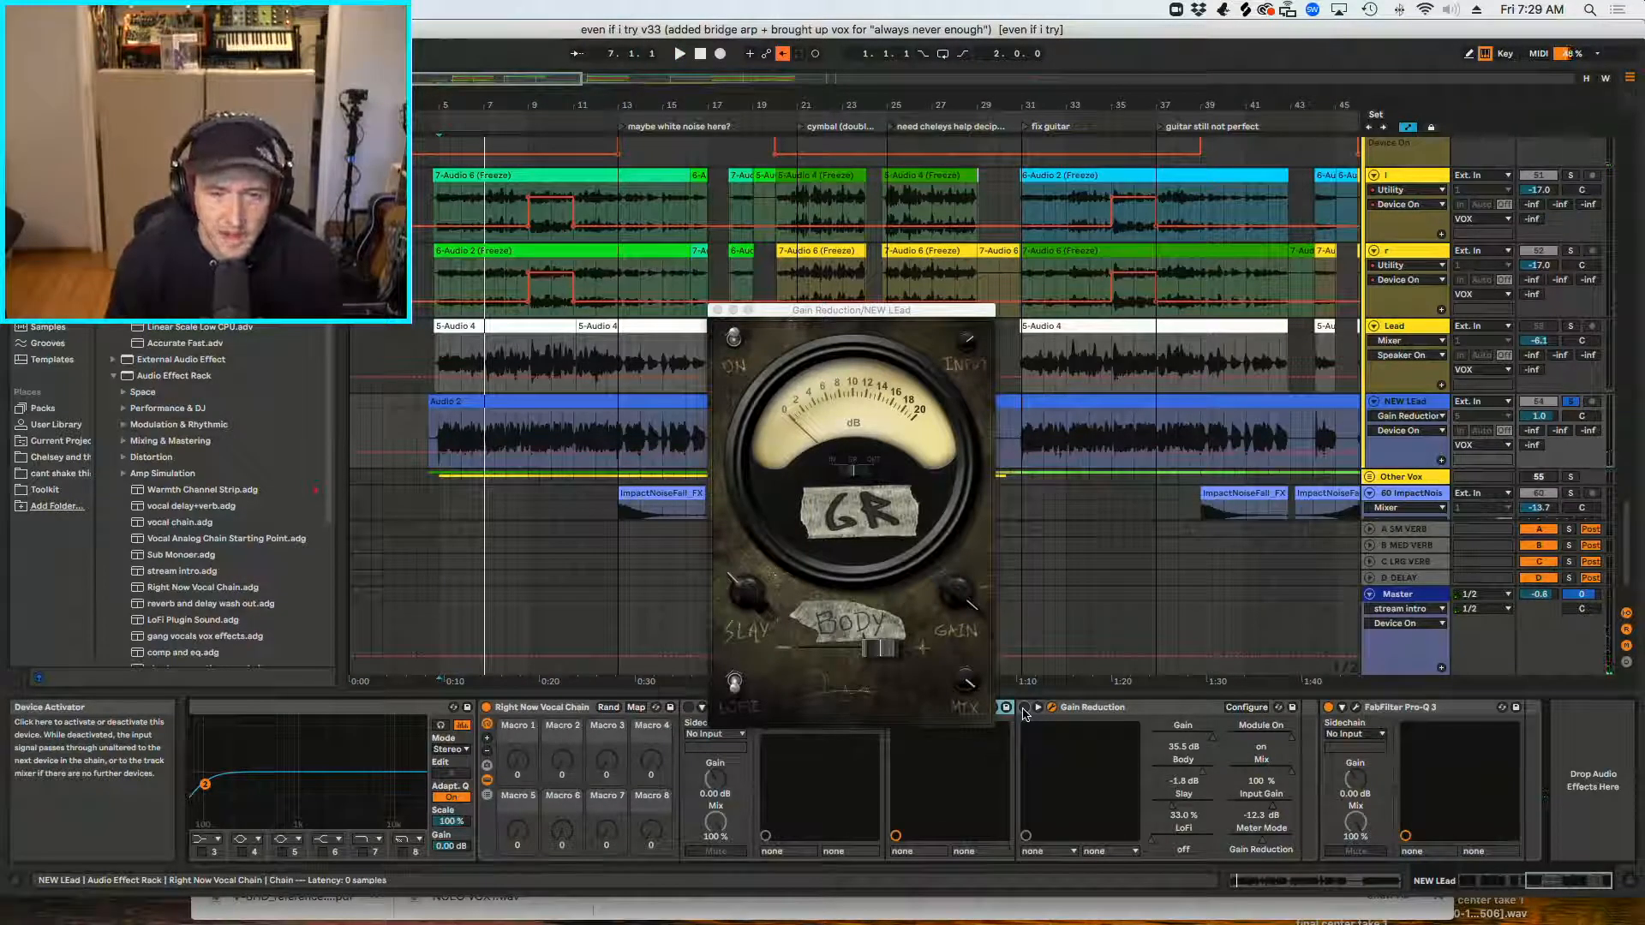
pyautogui.click(965, 684)
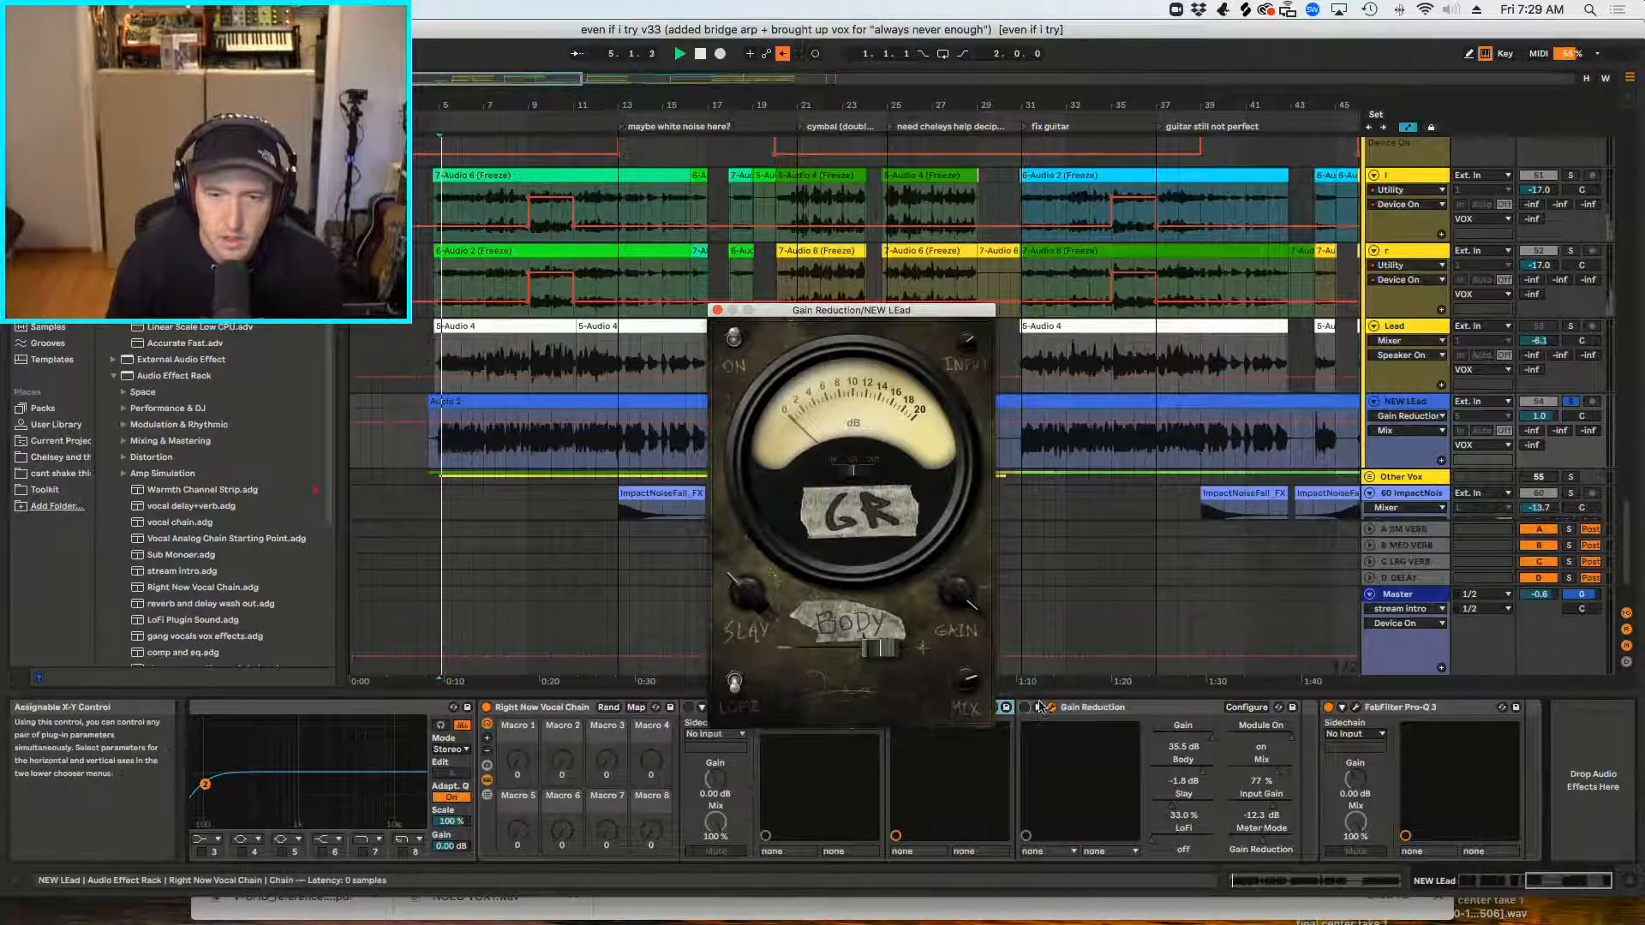
pyautogui.press('space')
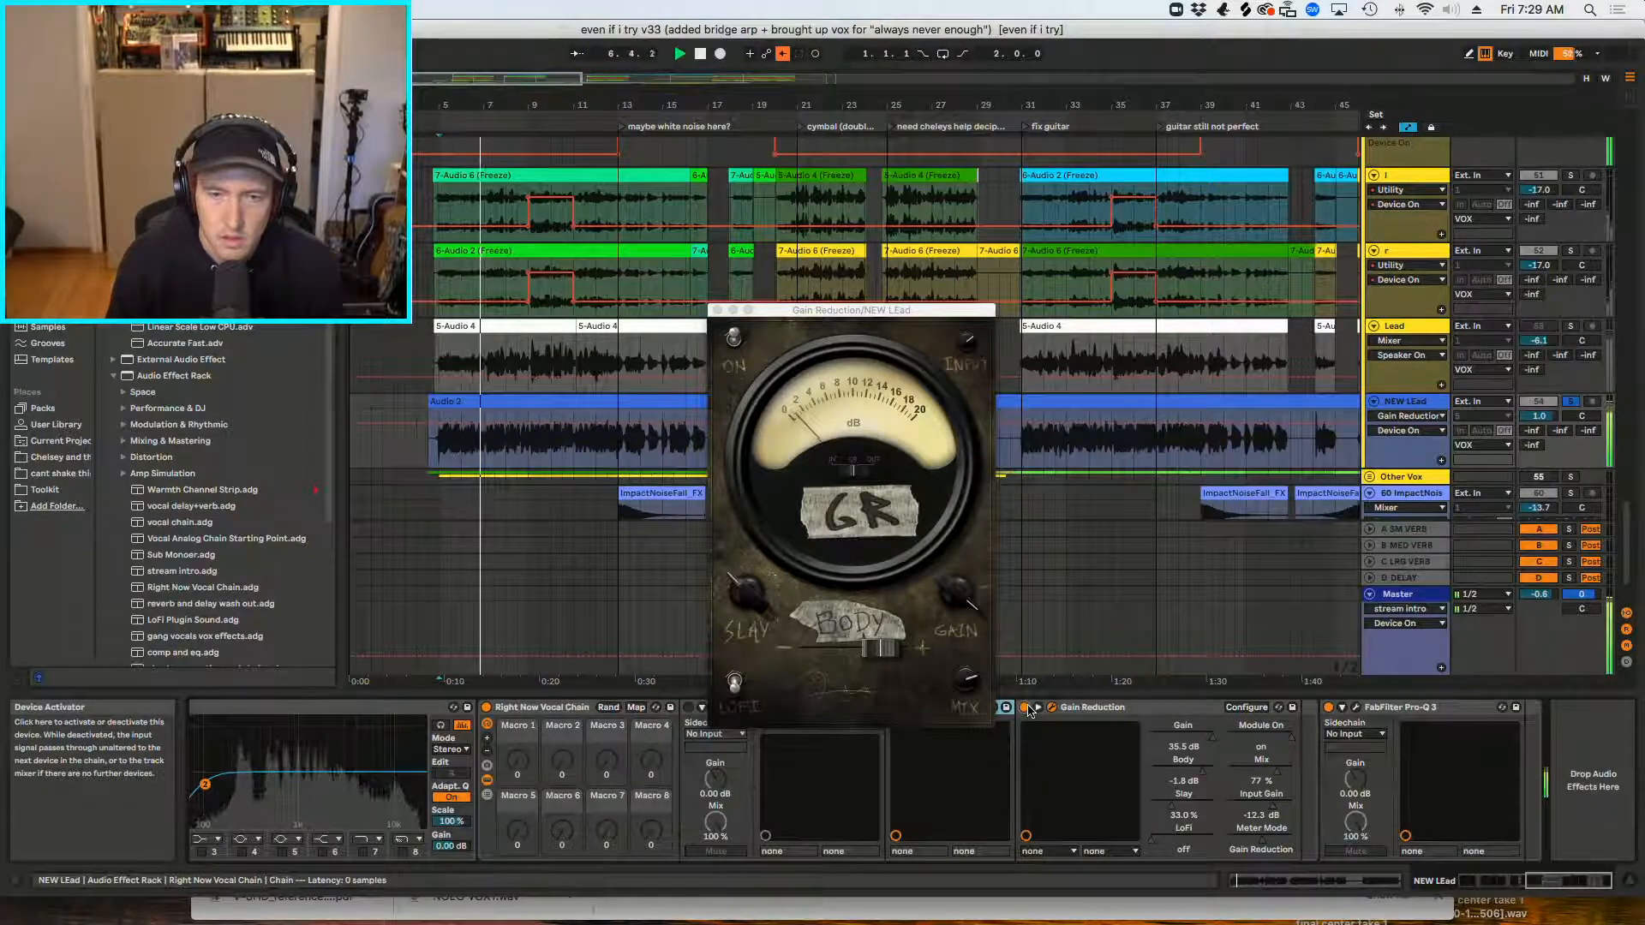
pyautogui.press('space')
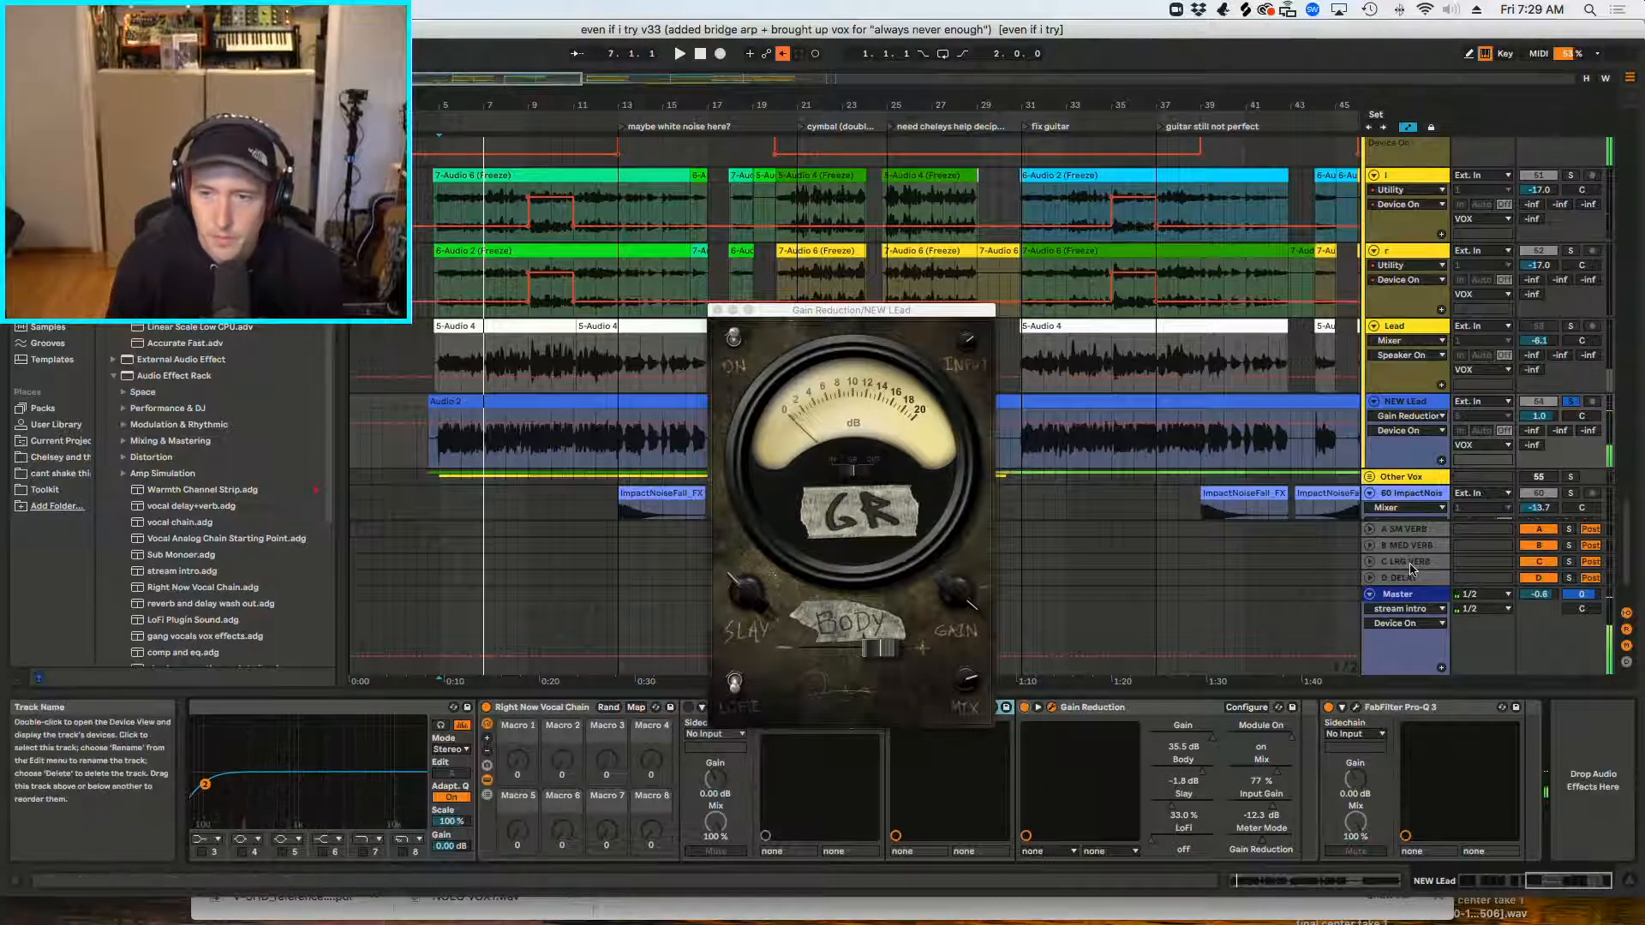
# Step: Enable and open the bypassed FabFilter Pro-Q 3 ahead of Nectar 3, and delete its low-cut and high-cut bands
pyautogui.moveTo(897, 310); pyautogui.dragTo(991, 172)
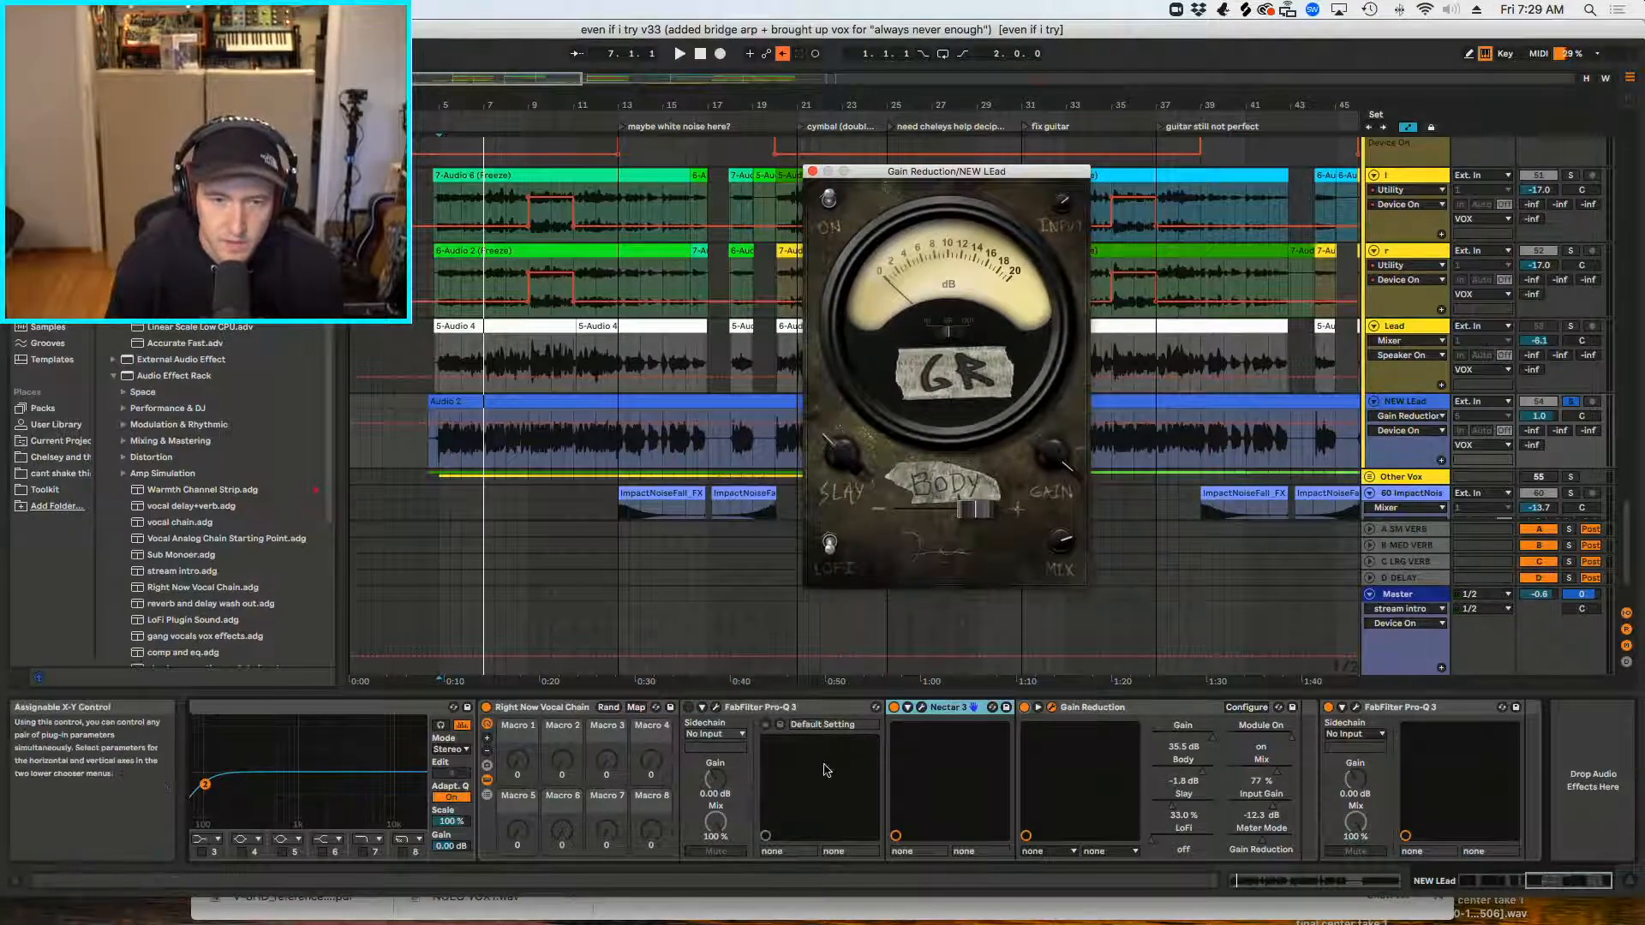
pyautogui.click(716, 712)
pyautogui.click(716, 709)
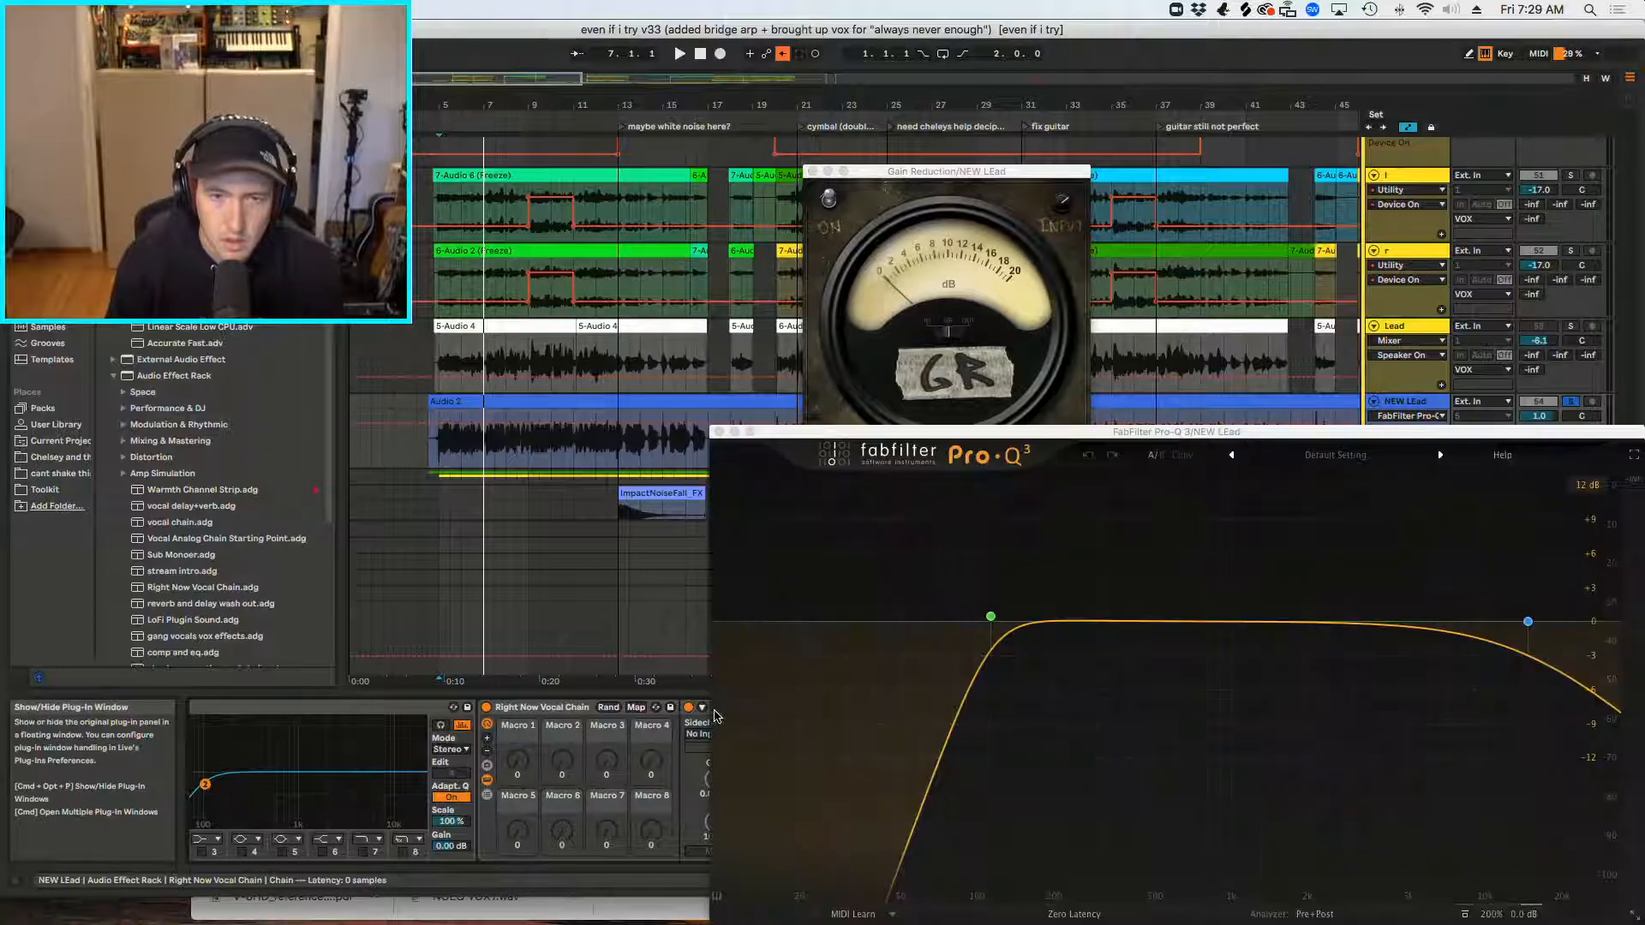
pyautogui.moveTo(984, 435); pyautogui.dragTo(464, 401)
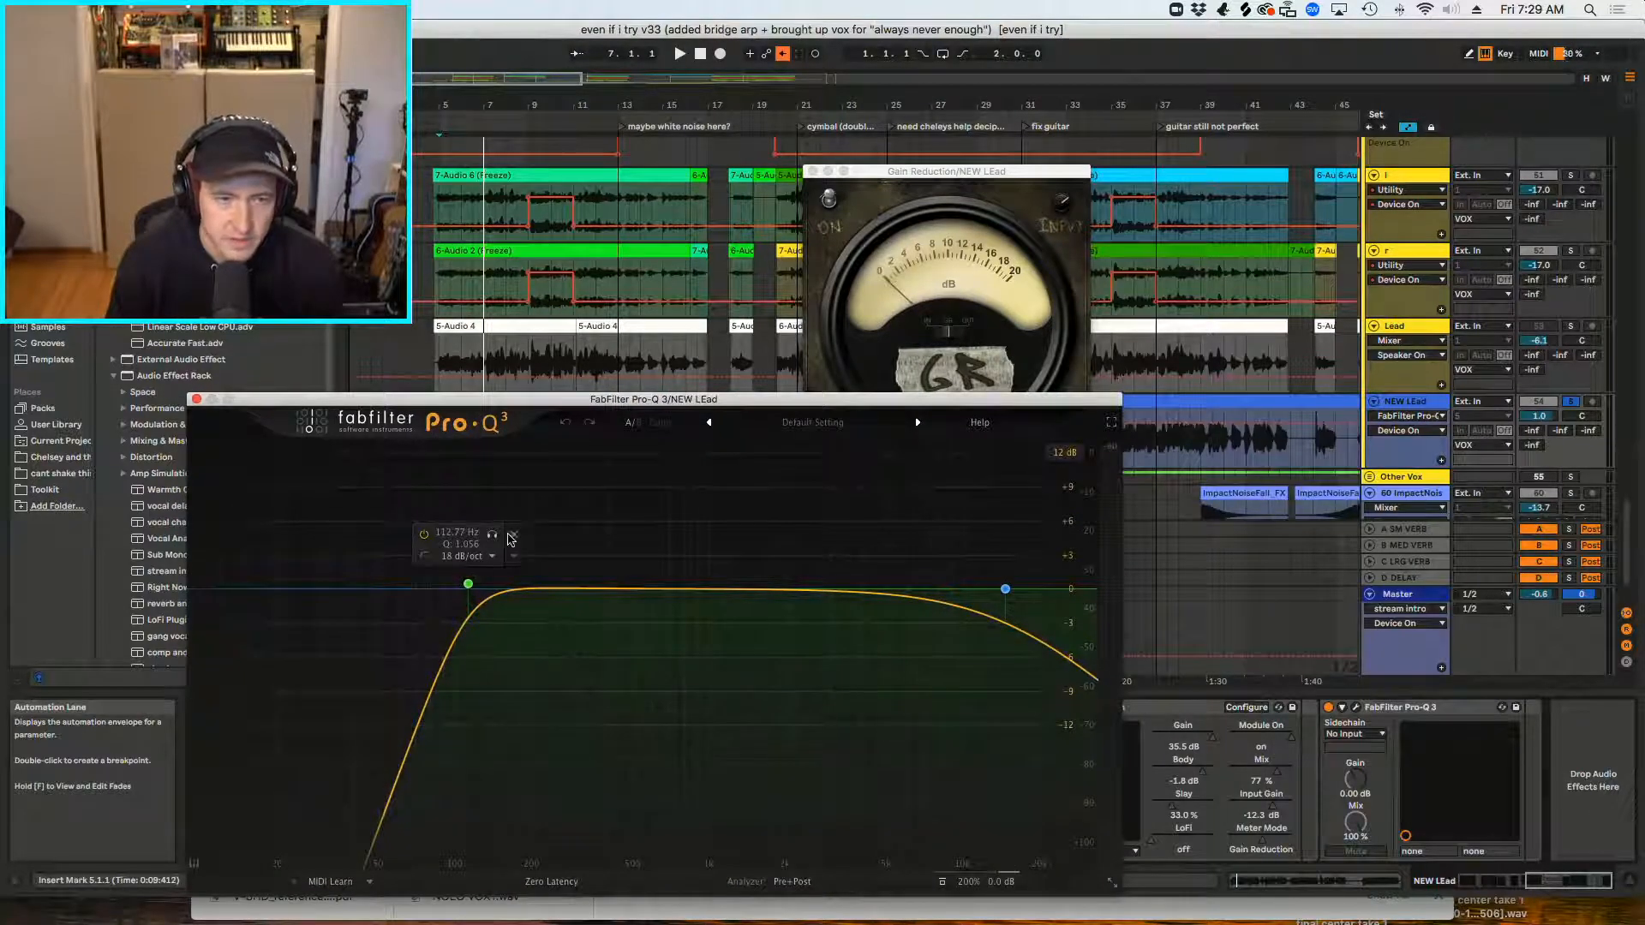
pyautogui.click(511, 537)
pyautogui.click(1042, 541)
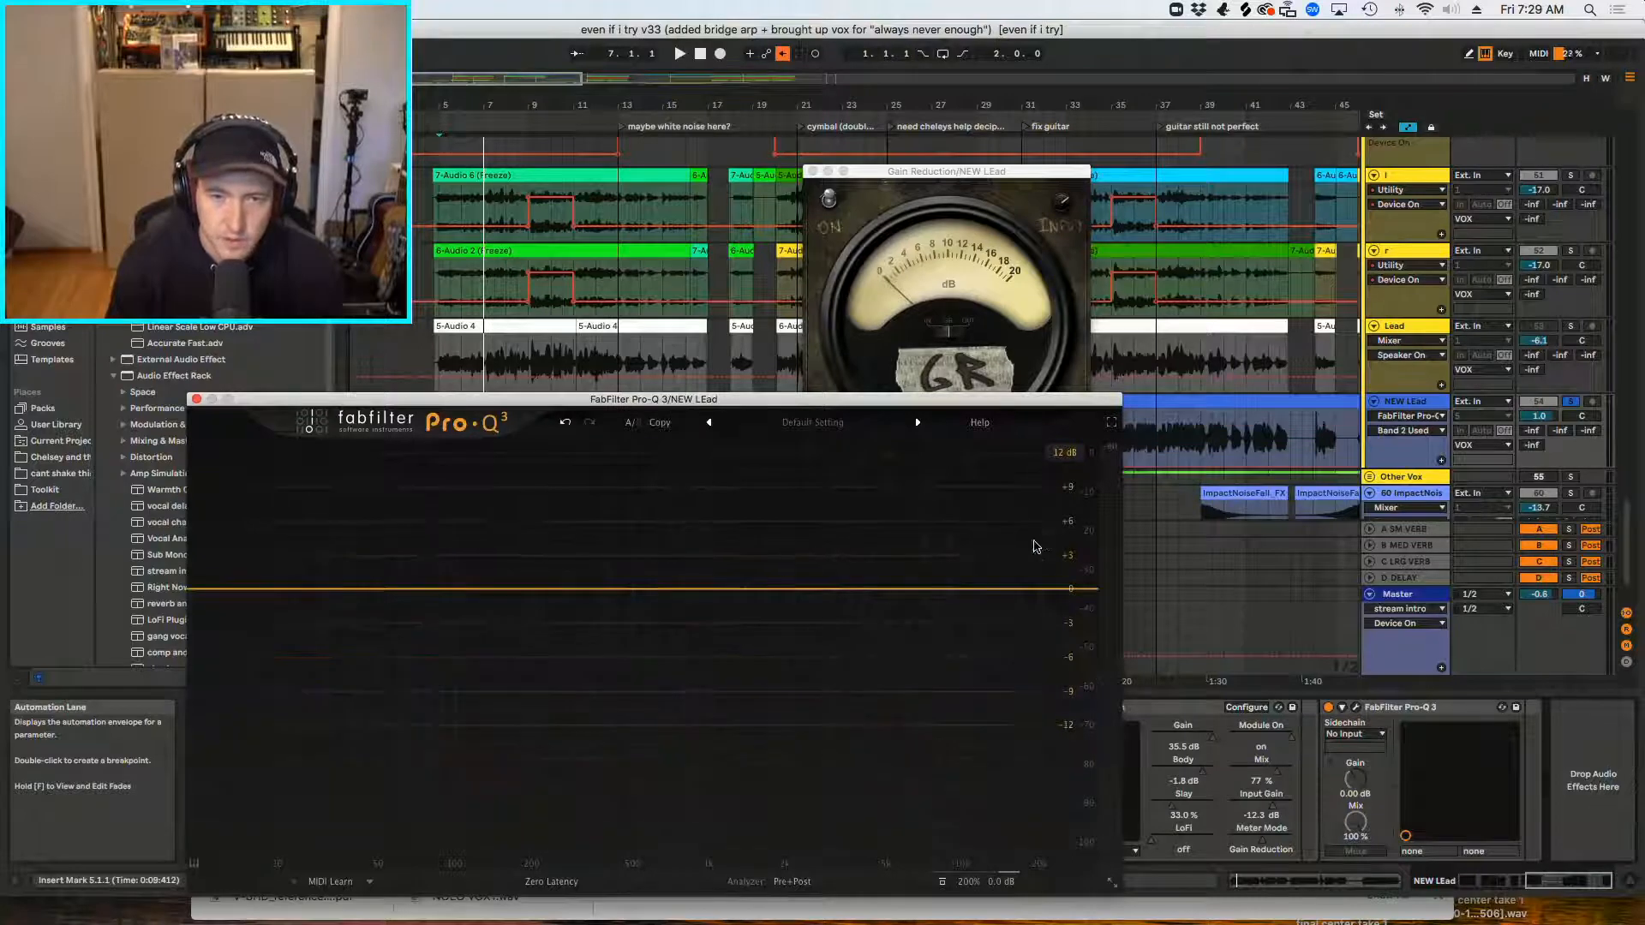
# Step: Add a bell band at about 225 Hz in Pro-Q 3 and narrow its Q to about 6.9
pyautogui.click(525, 591)
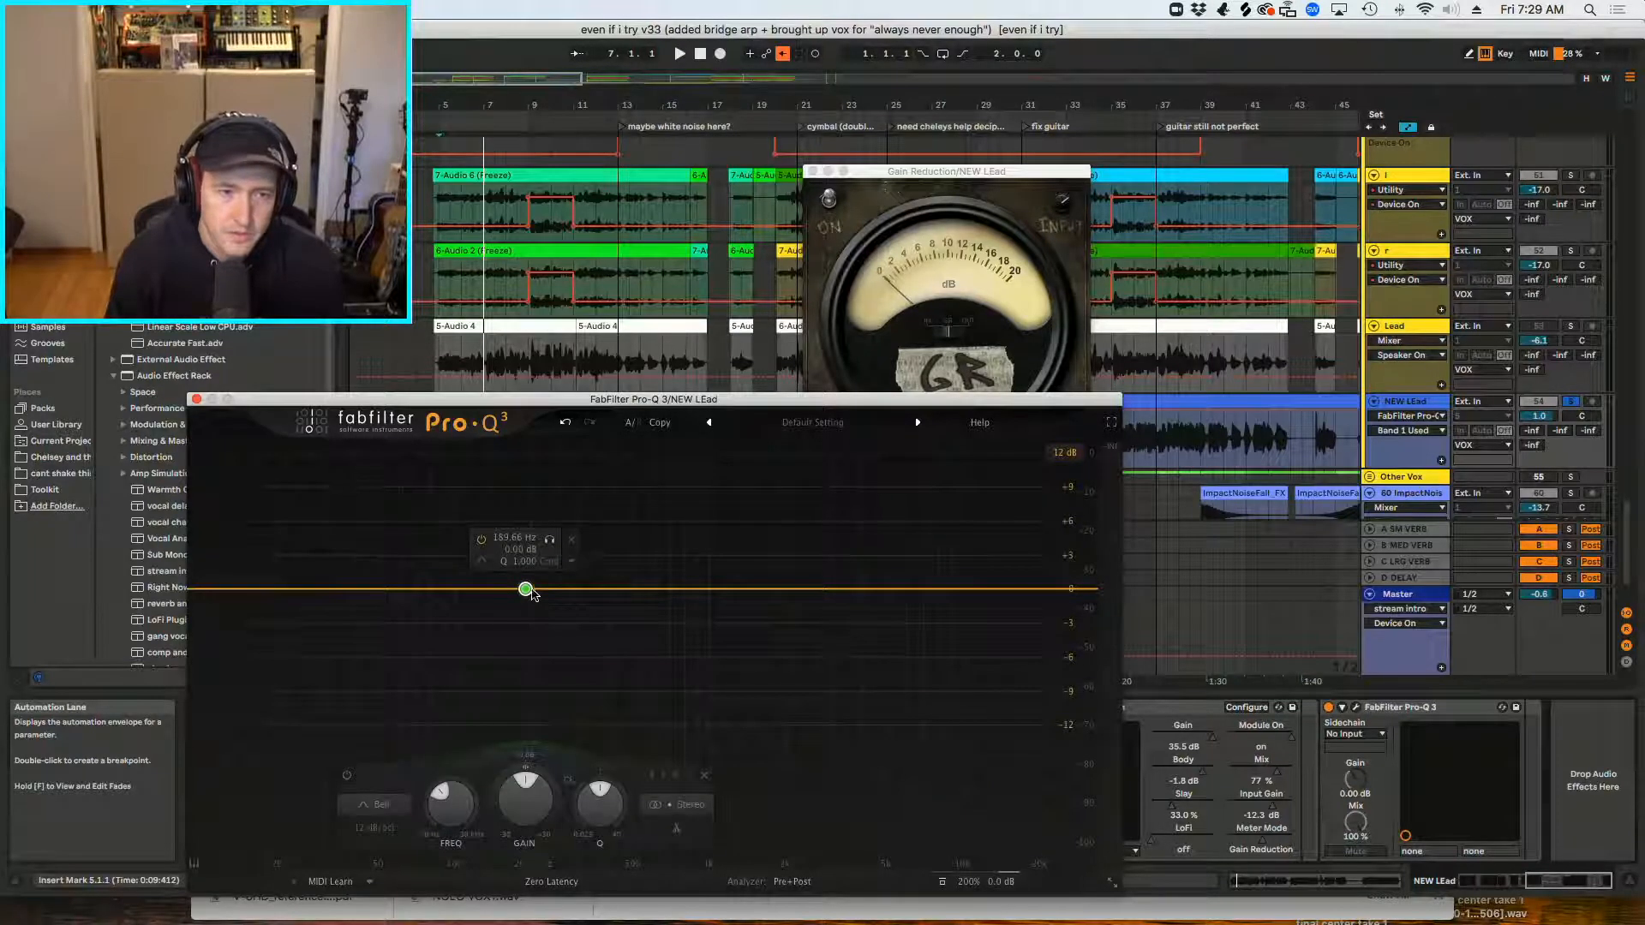
pyautogui.moveTo(525, 592); pyautogui.dragTo(540, 513)
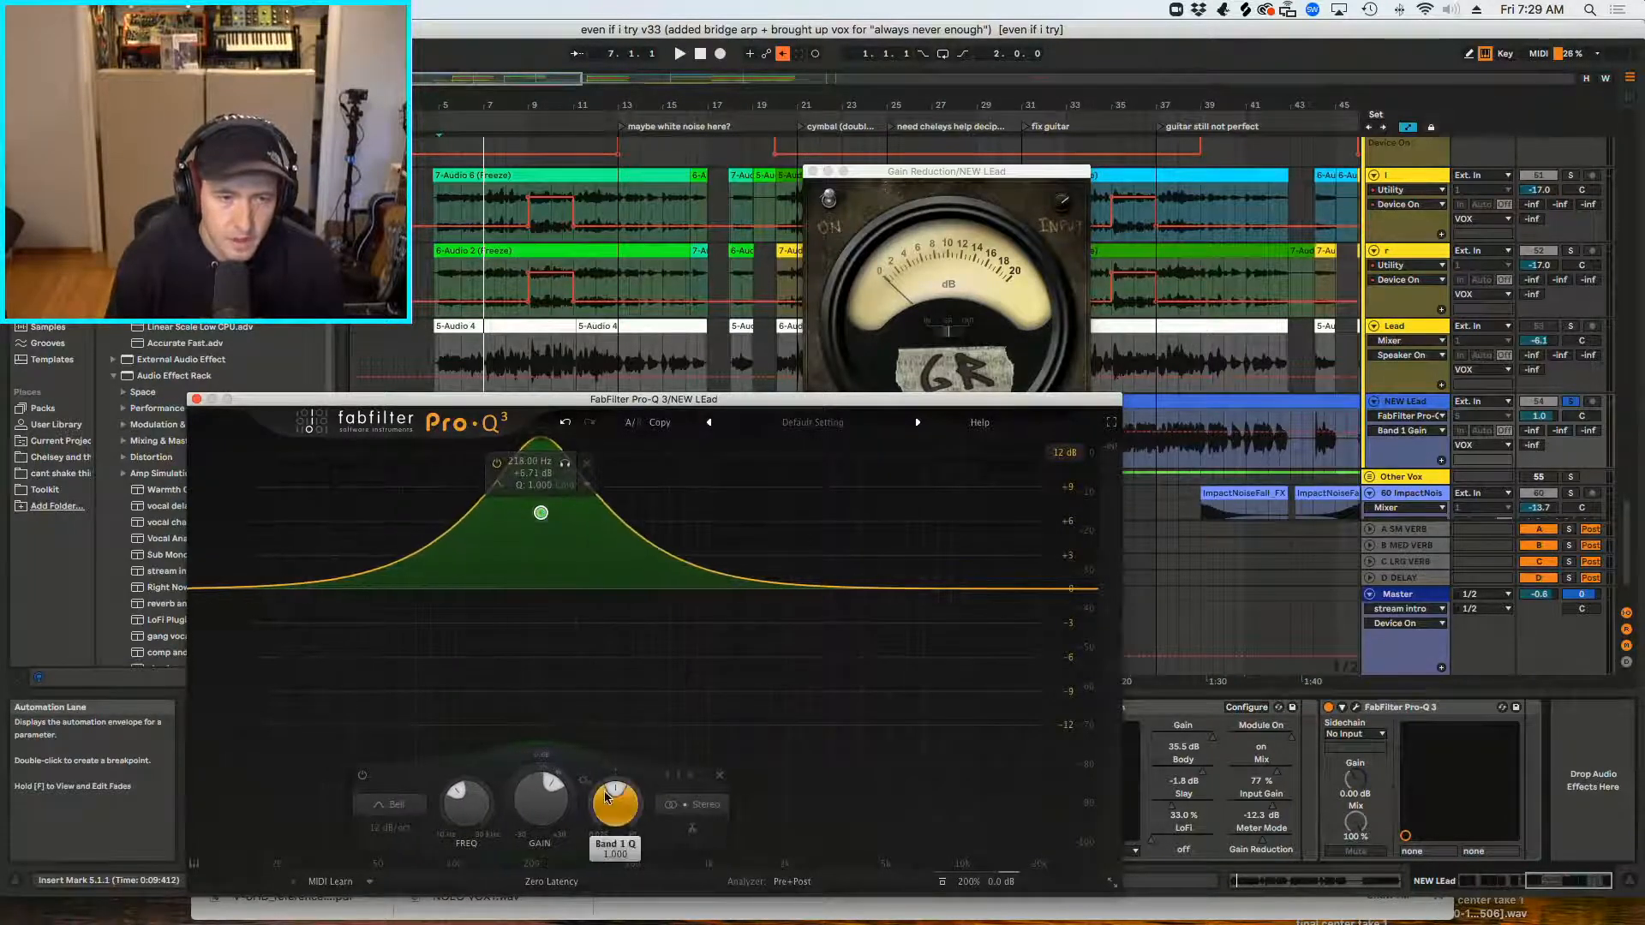
pyautogui.moveTo(610, 801); pyautogui.dragTo(664, 710)
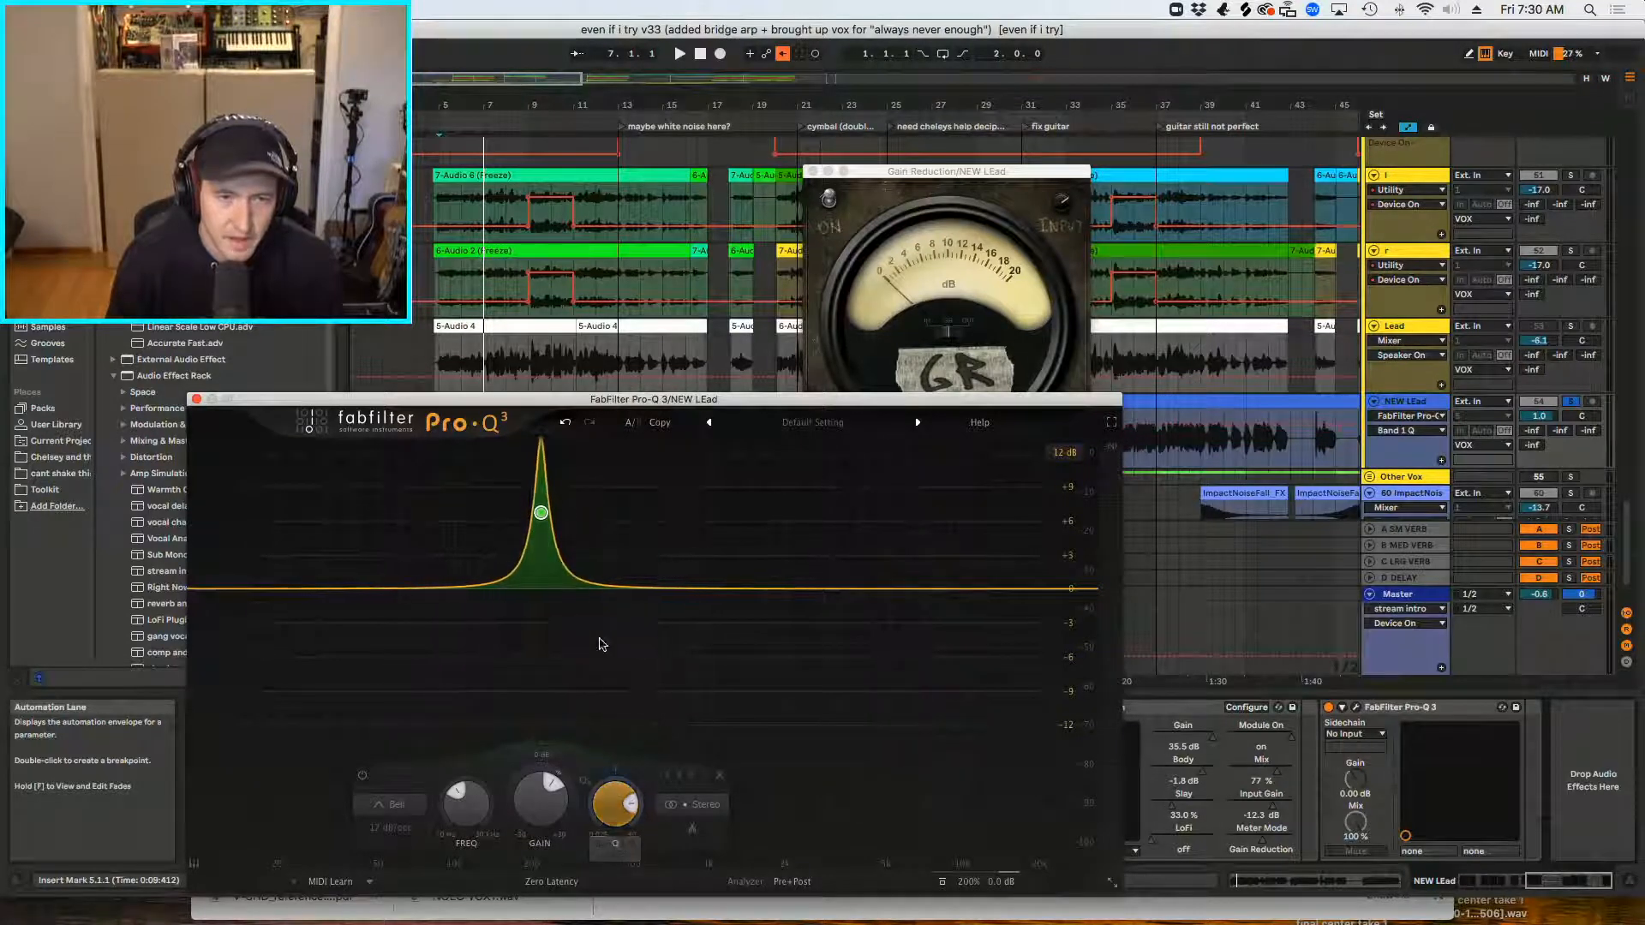
pyautogui.moveTo(542, 514); pyautogui.dragTo(546, 594)
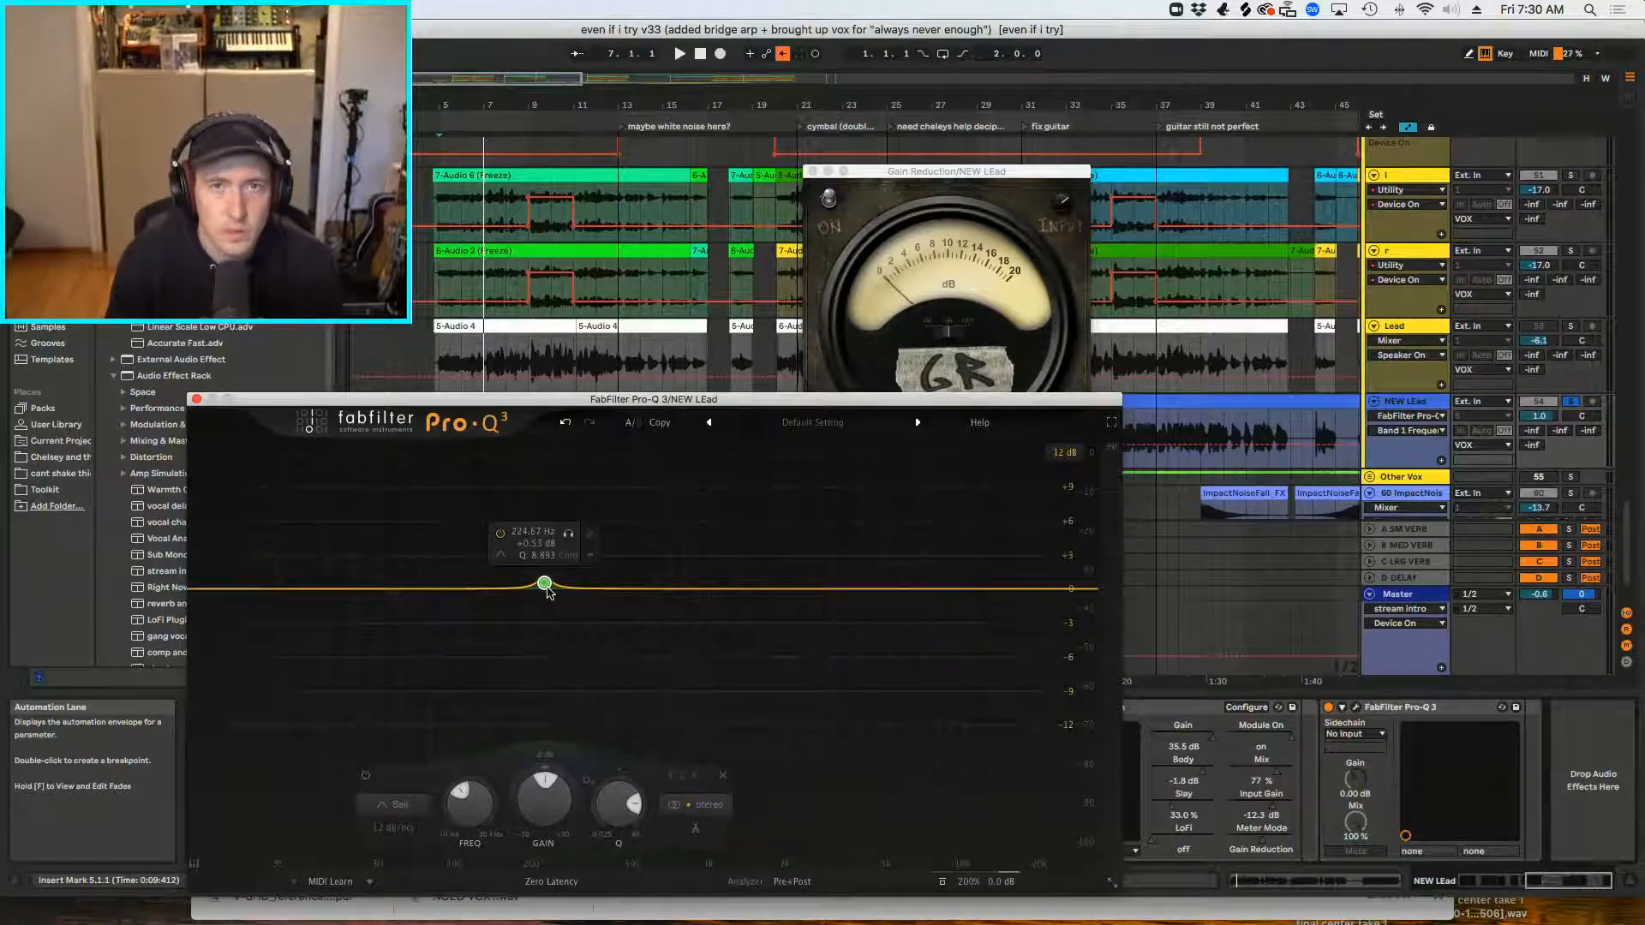
# Step: Sweep the band as a boost through the playing vocal, and turn it into a cut of about -3.2 dB near 3.89 kHz with Q 20.80
pyautogui.press('space')
pyautogui.moveTo(546, 590); pyautogui.dragTo(871, 518)
pyautogui.press('space')
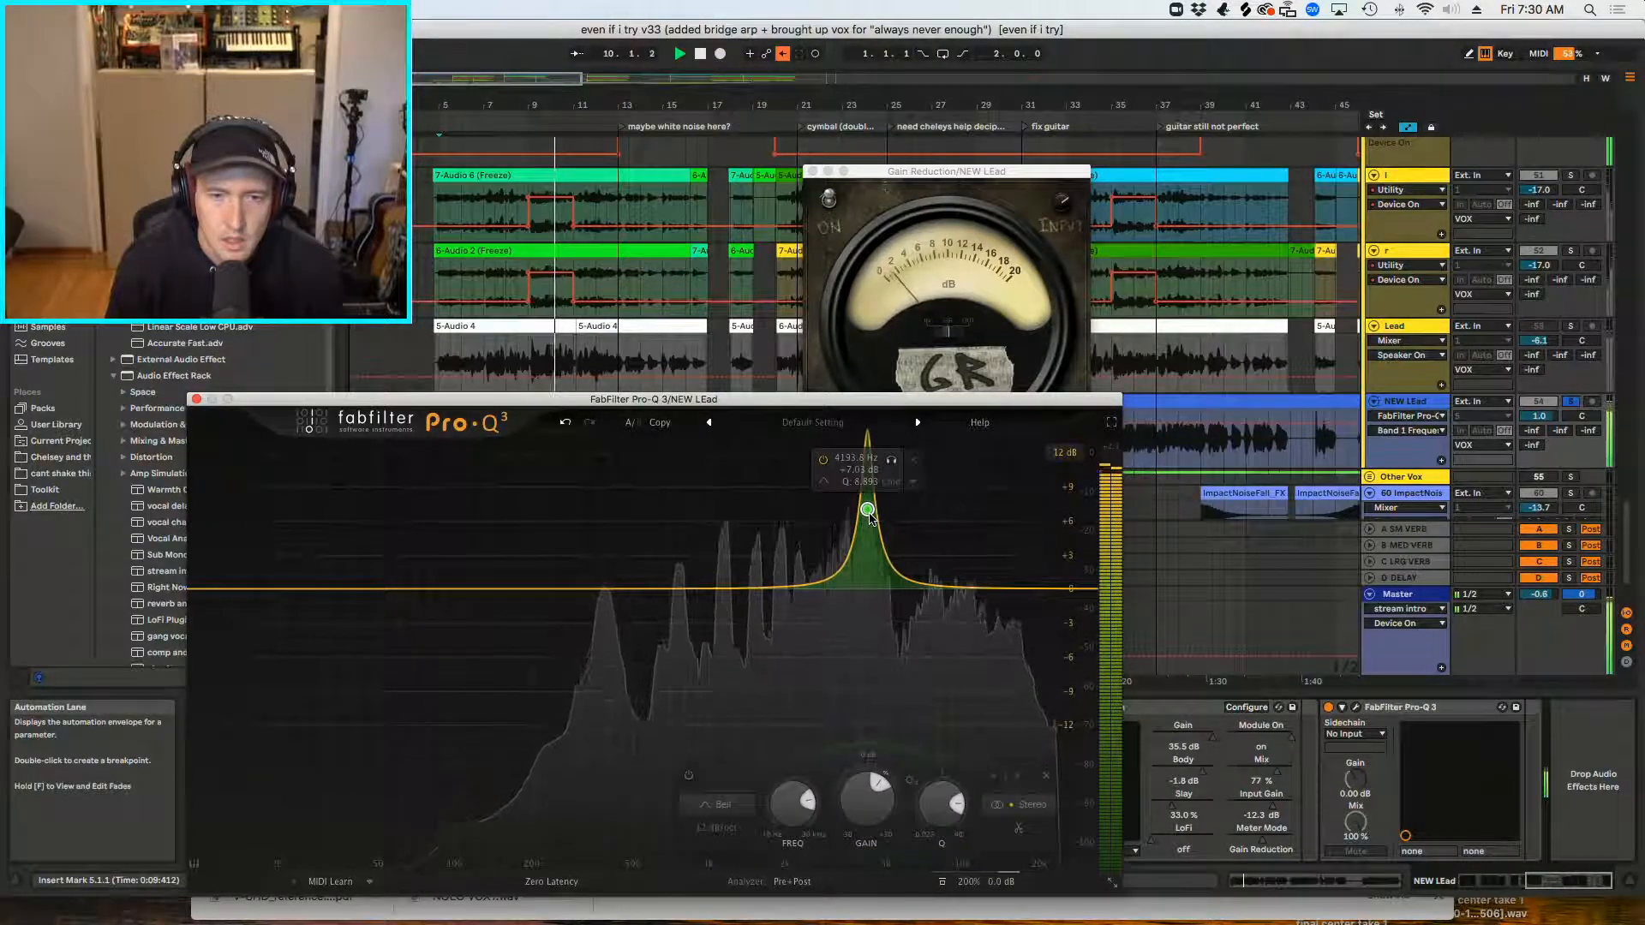
pyautogui.moveTo(871, 519); pyautogui.dragTo(862, 613)
pyautogui.moveTo(933, 810); pyautogui.dragTo(934, 790)
# Step: Compare the playing vocal with the cut bypassed and enabled, and deepen the cut to about -4.27 dB at 3872 Hz
pyautogui.press('space')
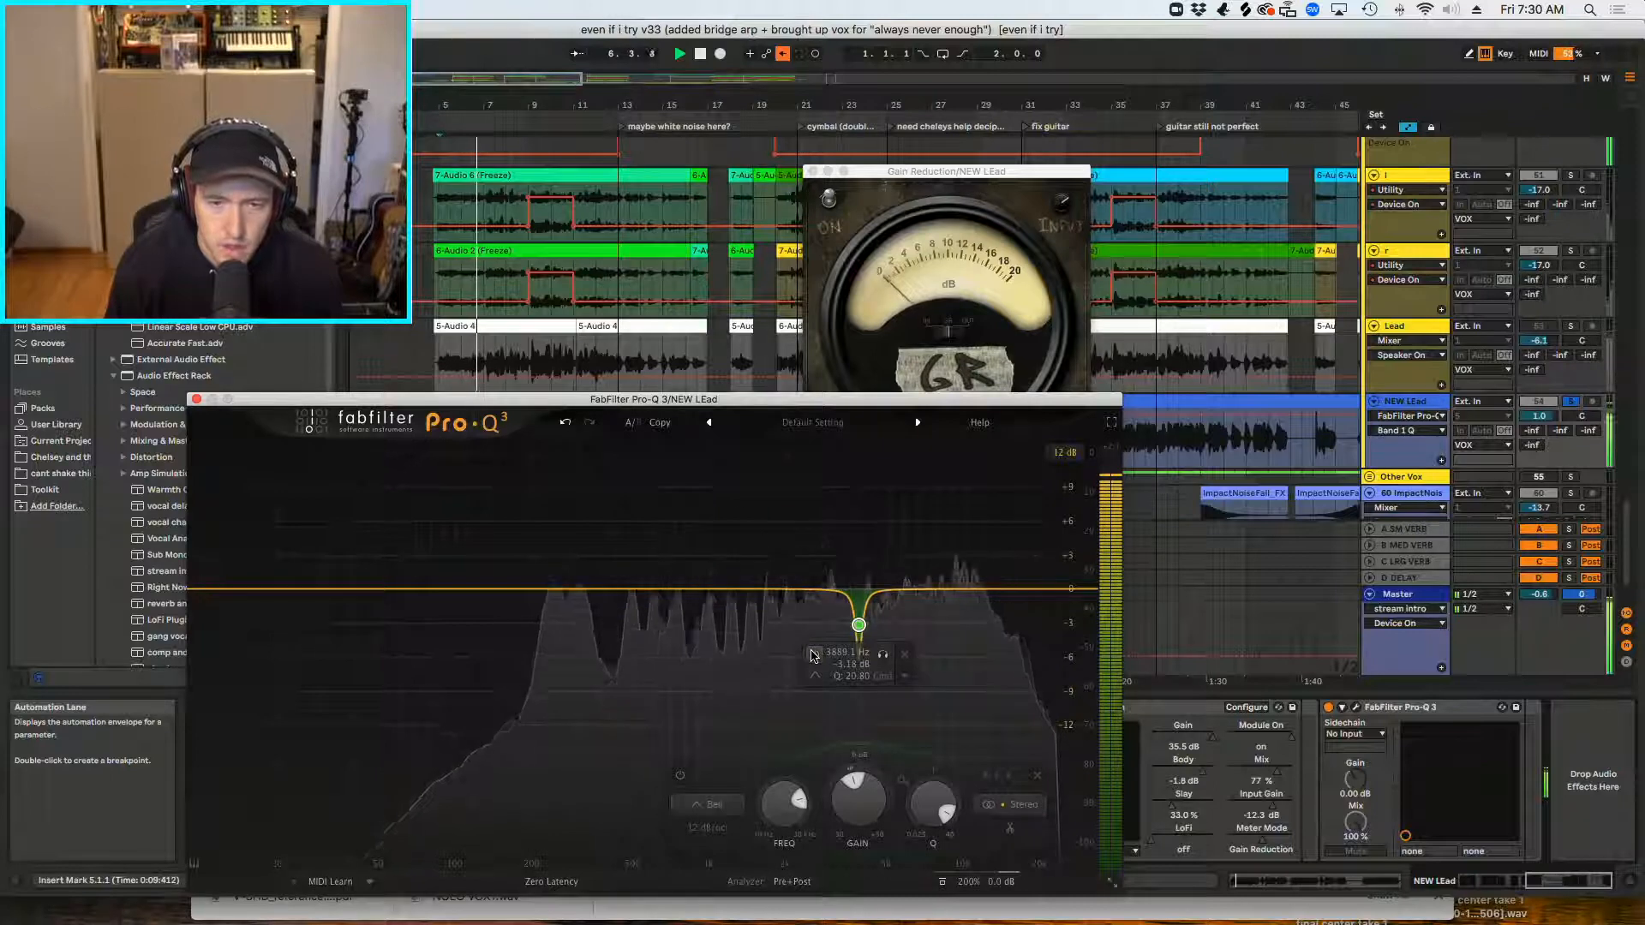
pyautogui.click(814, 655)
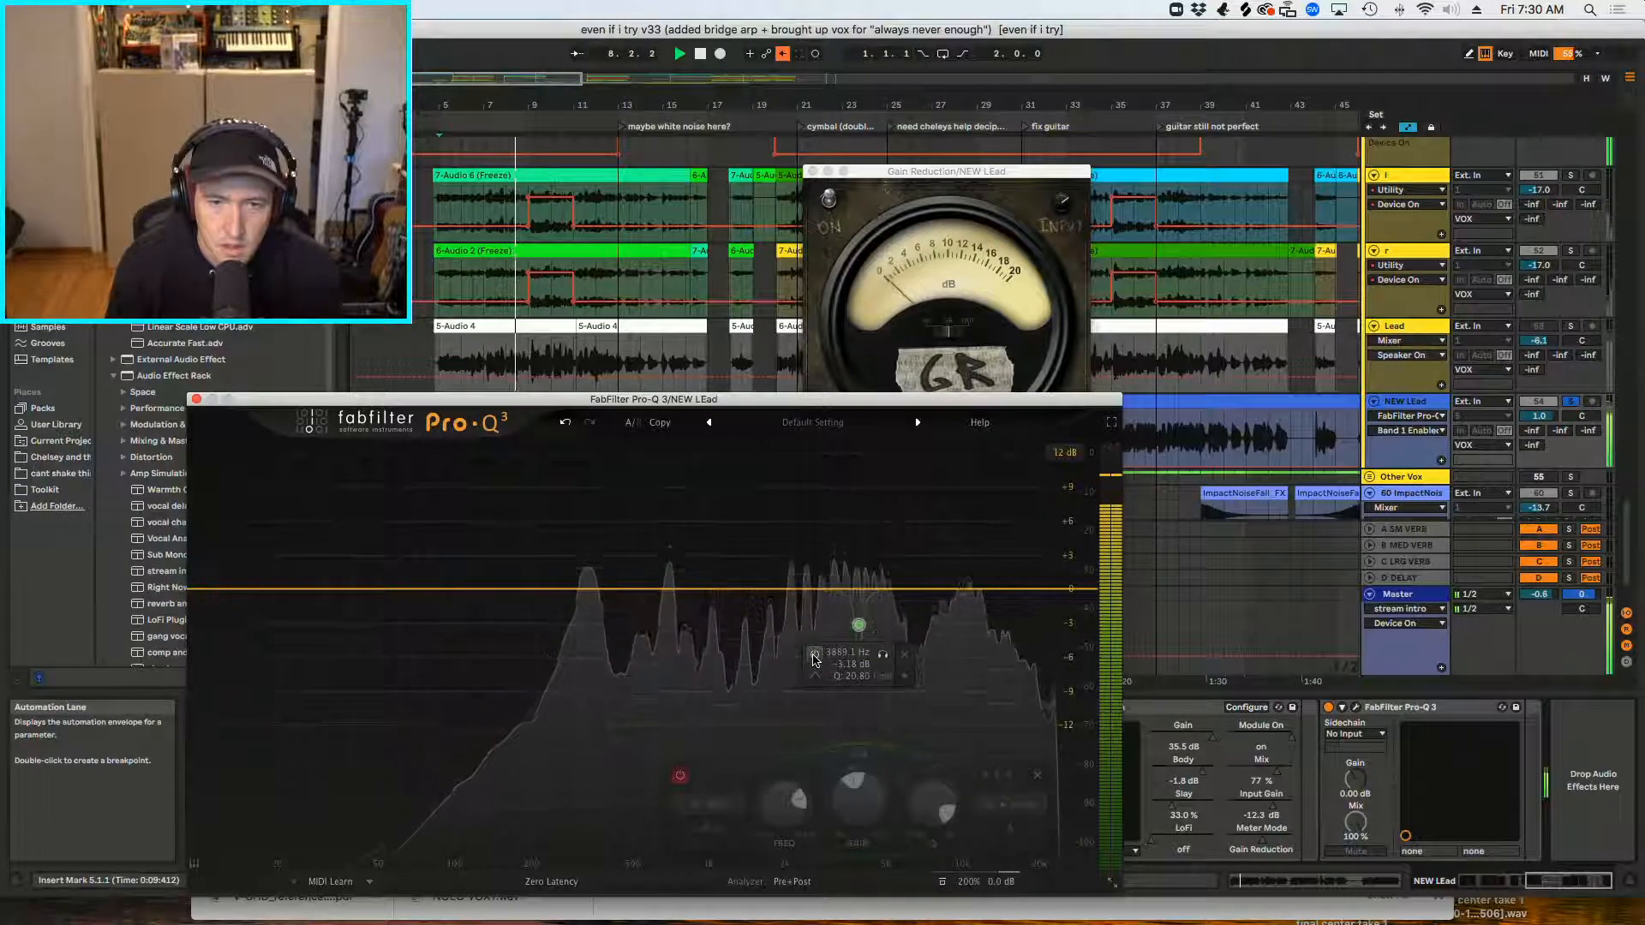
pyautogui.click(814, 655)
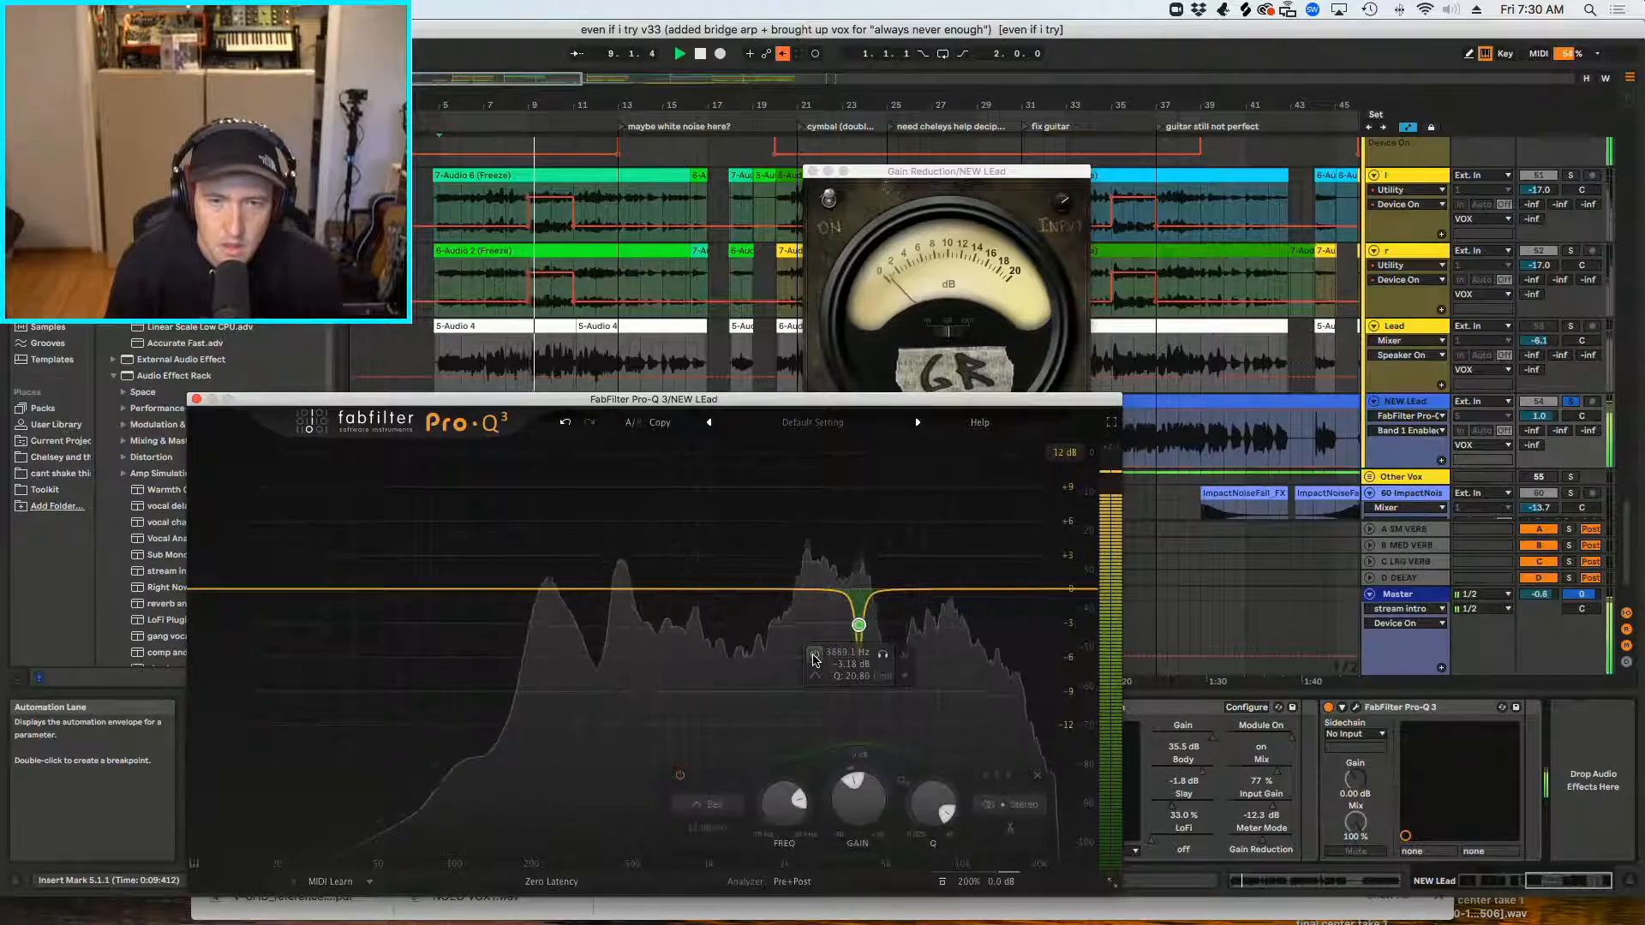
pyautogui.moveTo(864, 626)
pyautogui.mouseDown()
pyautogui.moveTo(858, 715)
pyautogui.moveTo(859, 628)
pyautogui.mouseUp()
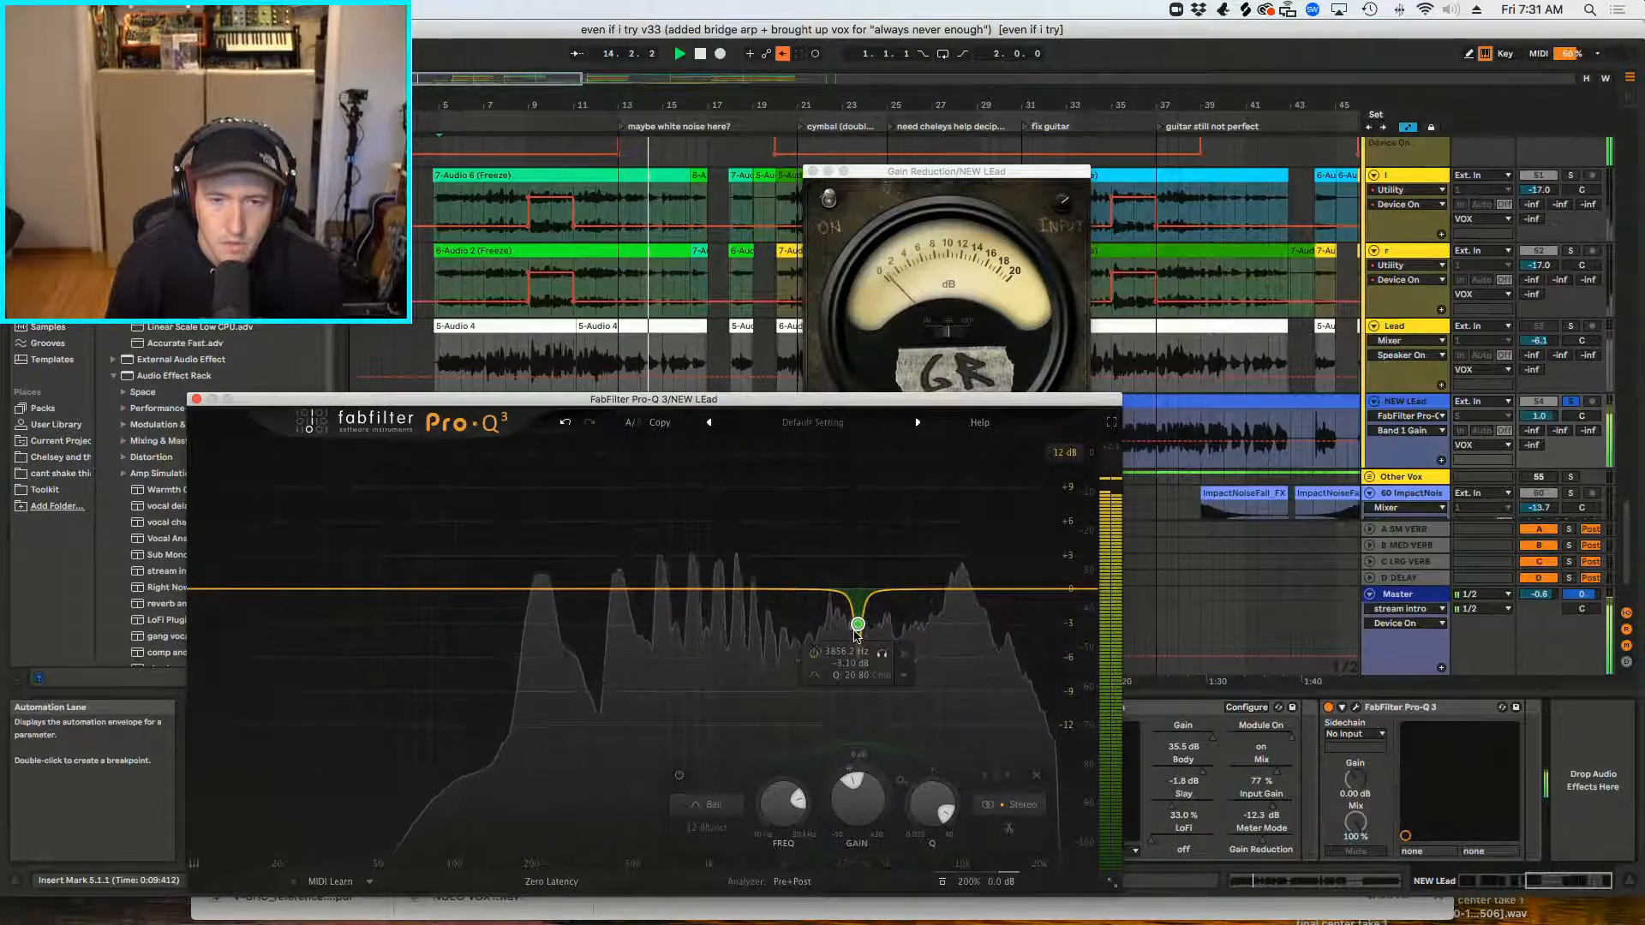
pyautogui.moveTo(857, 630); pyautogui.dragTo(859, 644)
# Step: Replay the vocal from bar 5 with the deepened cut bypassed and enabled, and widen the band's Q to about 5.2
pyautogui.press('space')
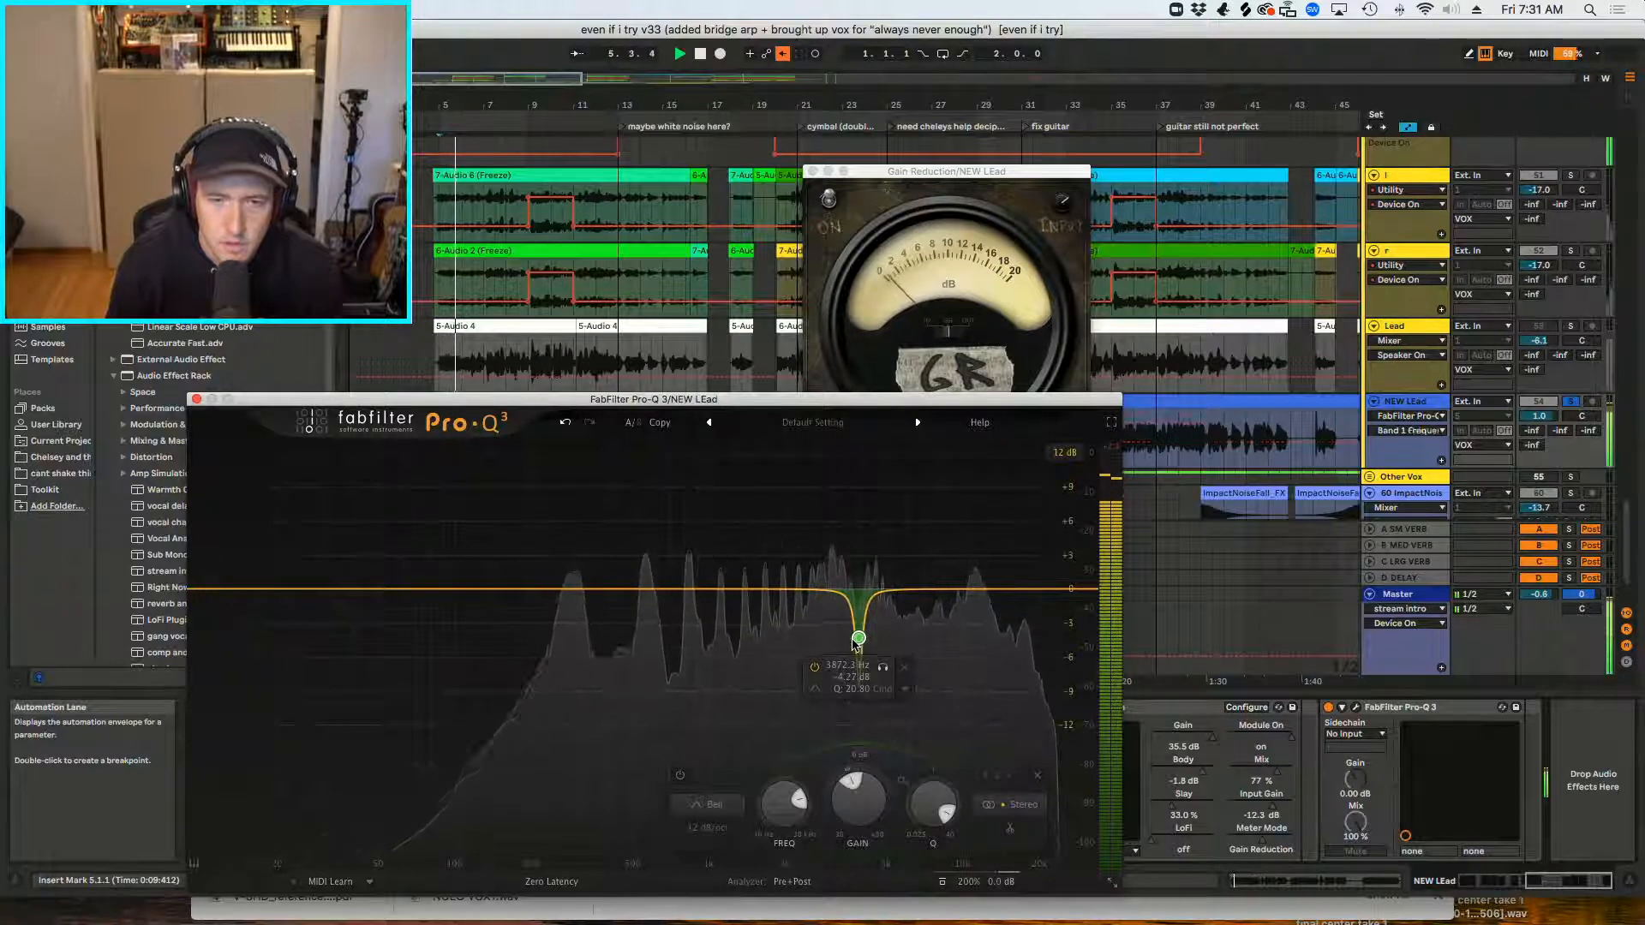
pyautogui.click(816, 667)
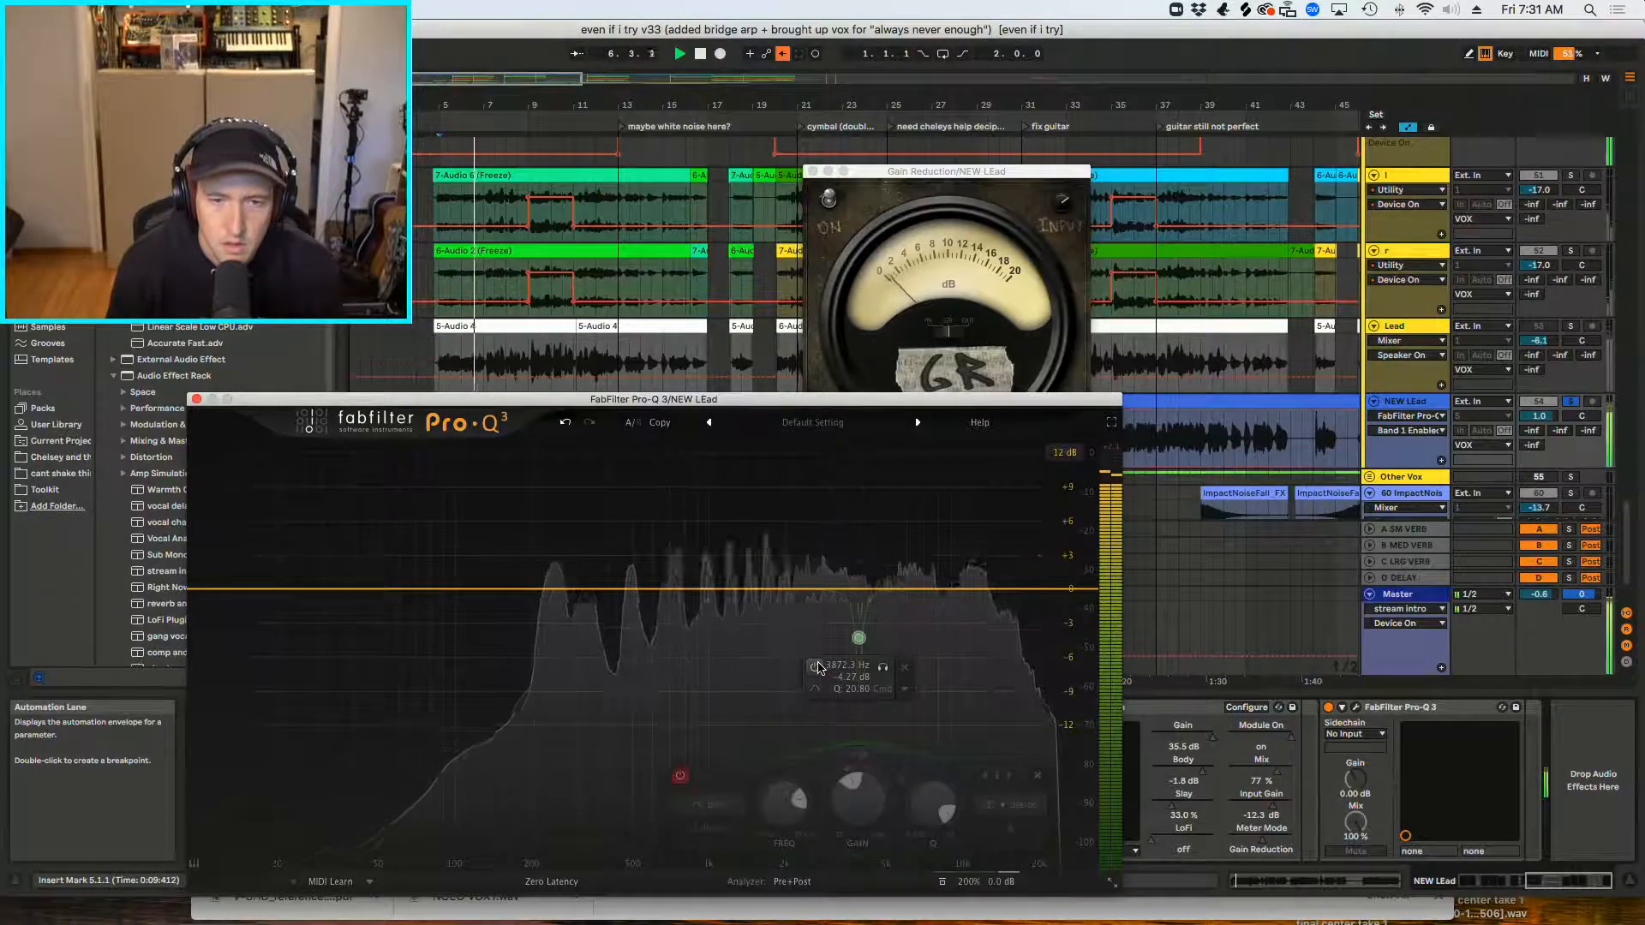
pyautogui.click(816, 667)
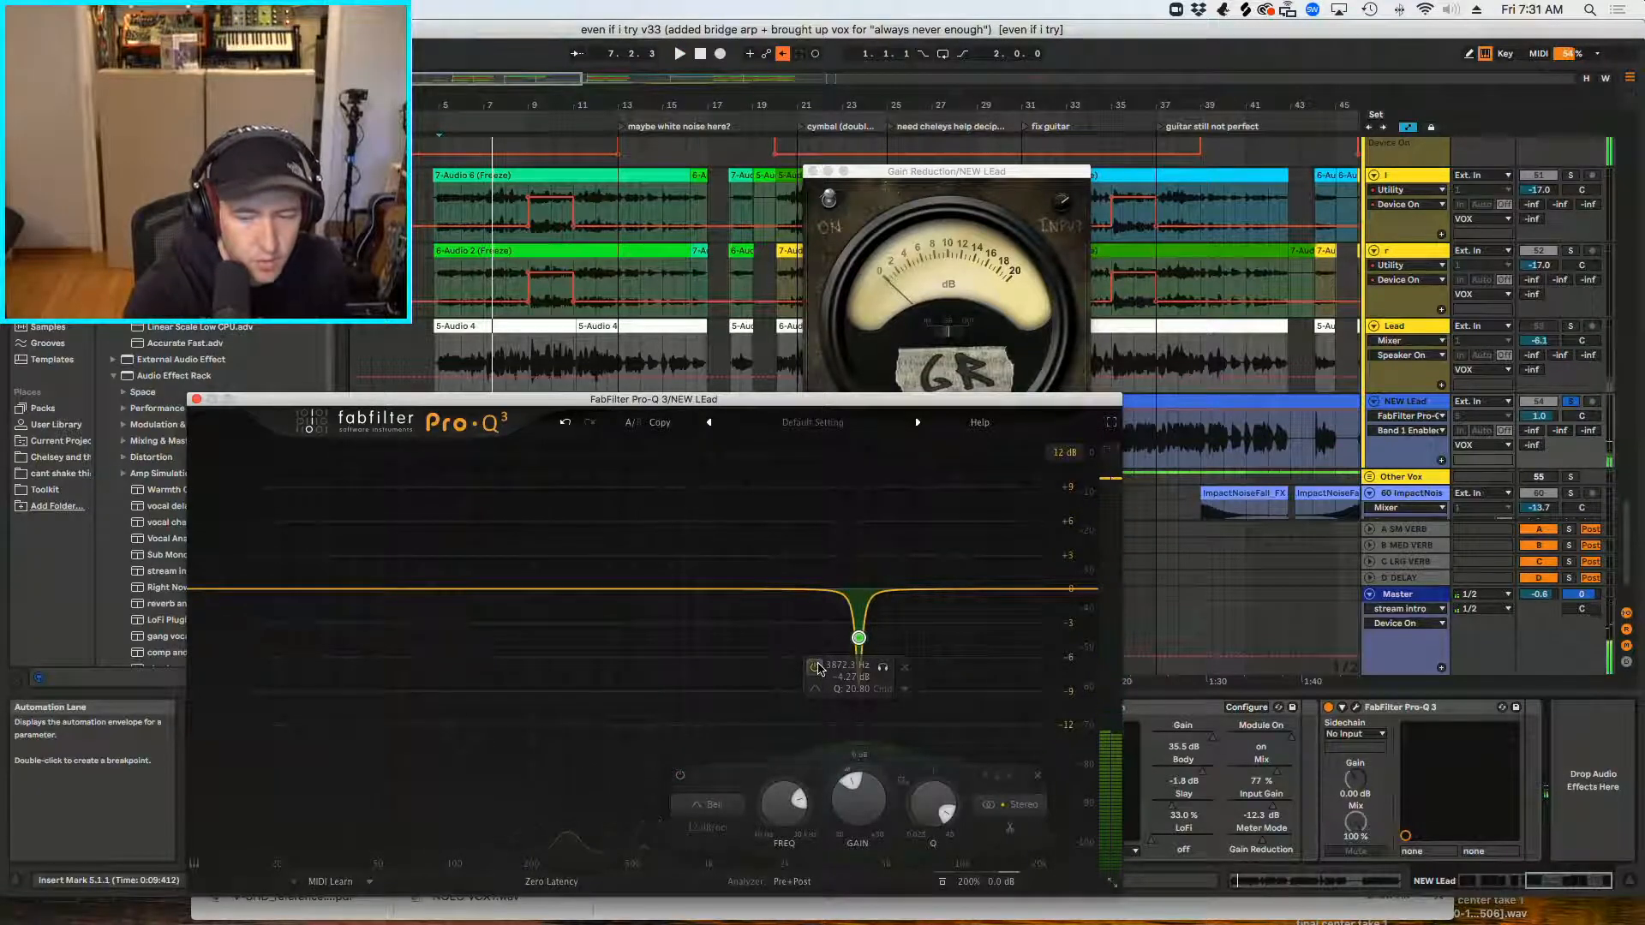
pyautogui.press('space')
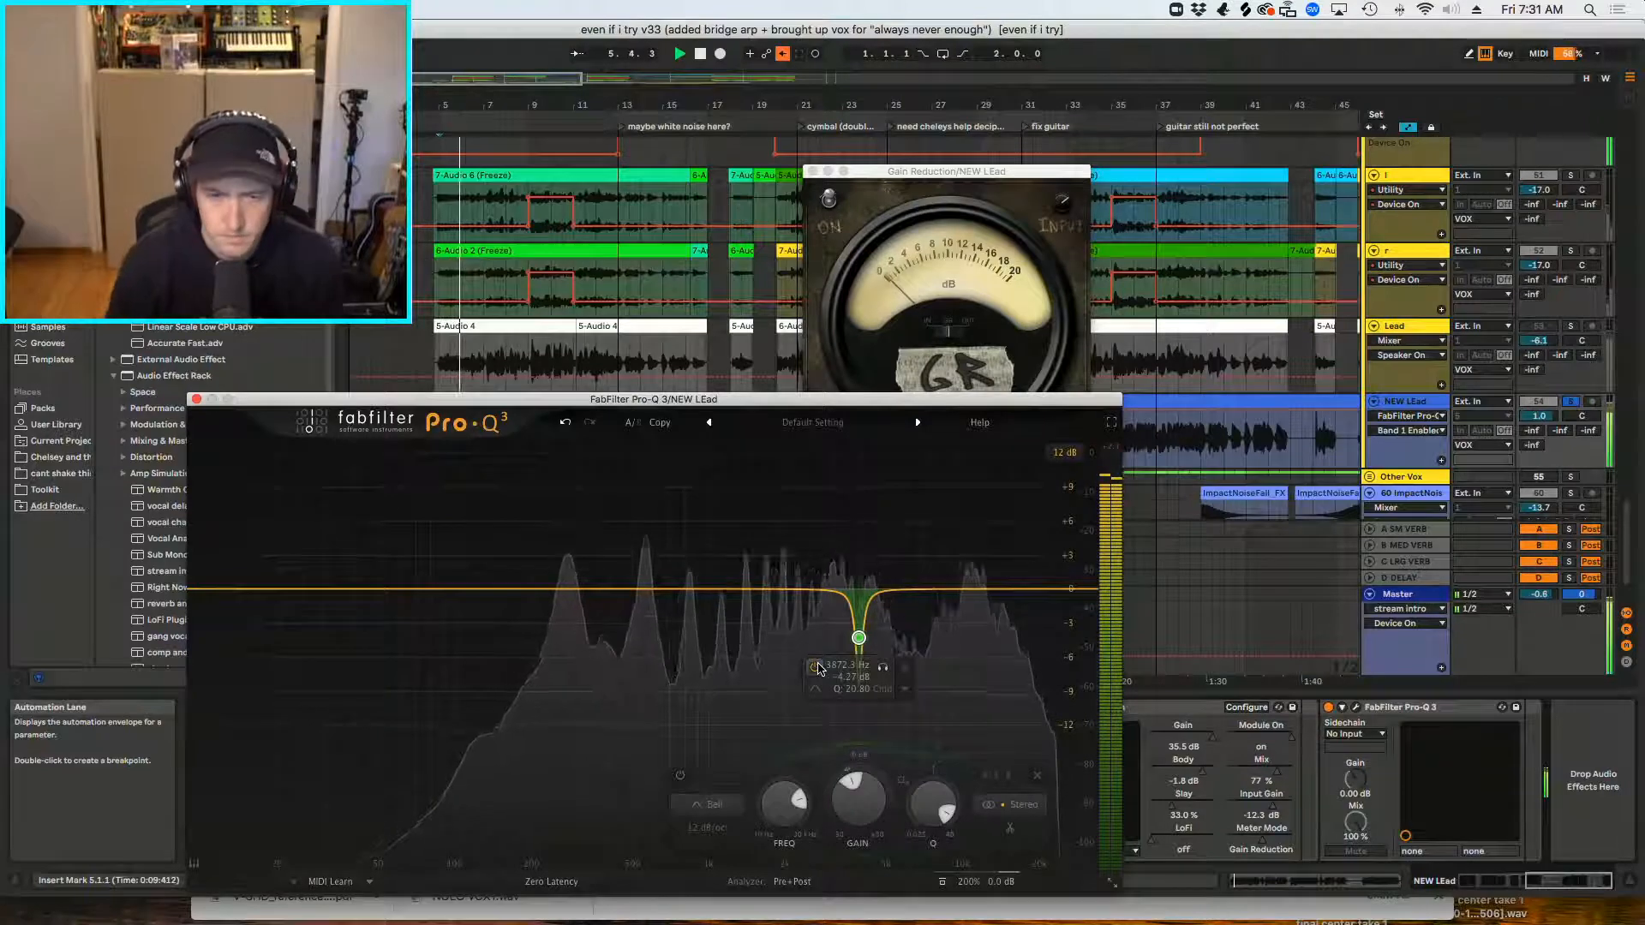
pyautogui.click(817, 668)
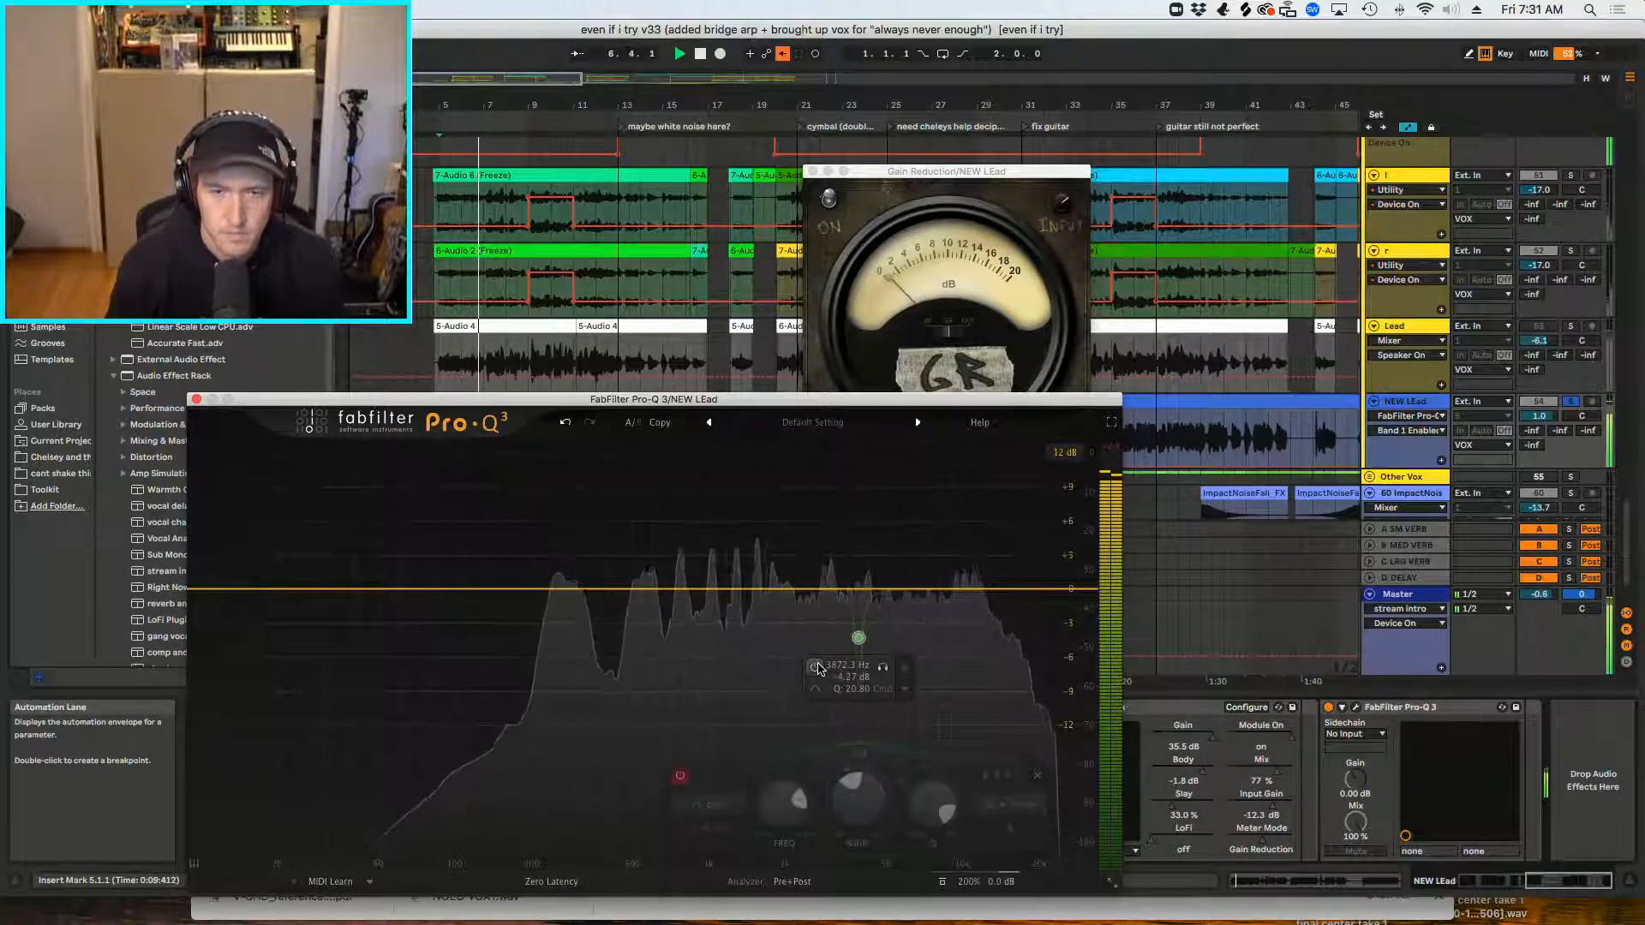
pyautogui.click(817, 668)
pyautogui.moveTo(932, 801); pyautogui.dragTo(922, 825)
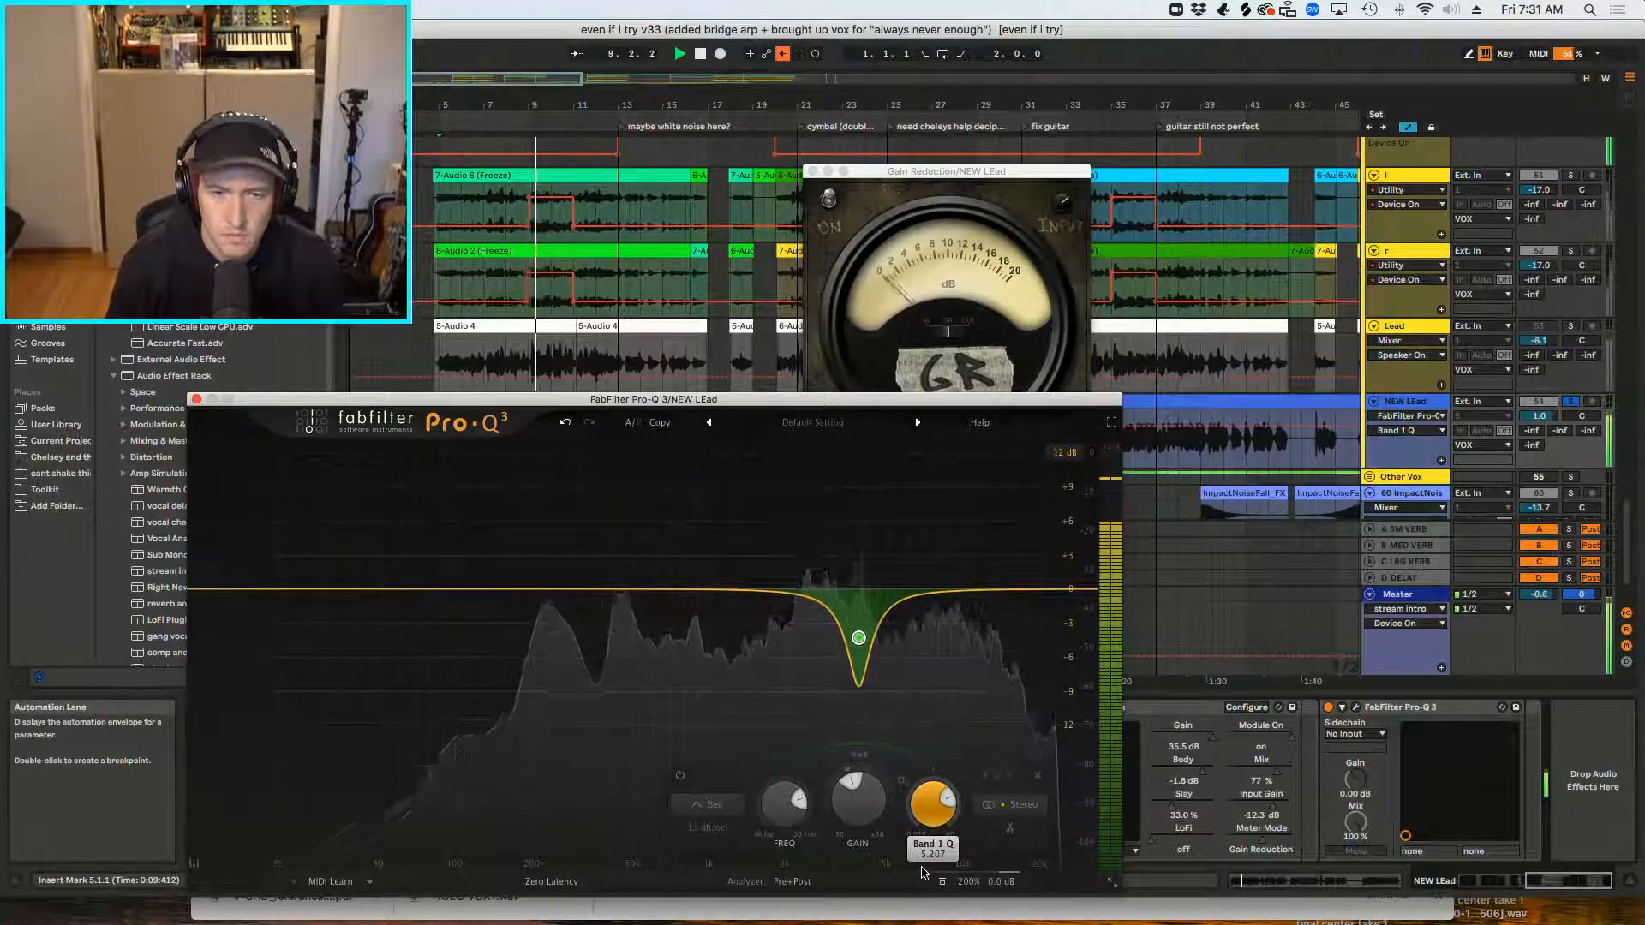
pyautogui.moveTo(922, 873); pyautogui.dragTo(922, 871)
# Step: Try the cut at about 260 Hz and -3.5 dB on the playing vocal, and undo the move
pyautogui.moveTo(859, 638); pyautogui.dragTo(561, 630)
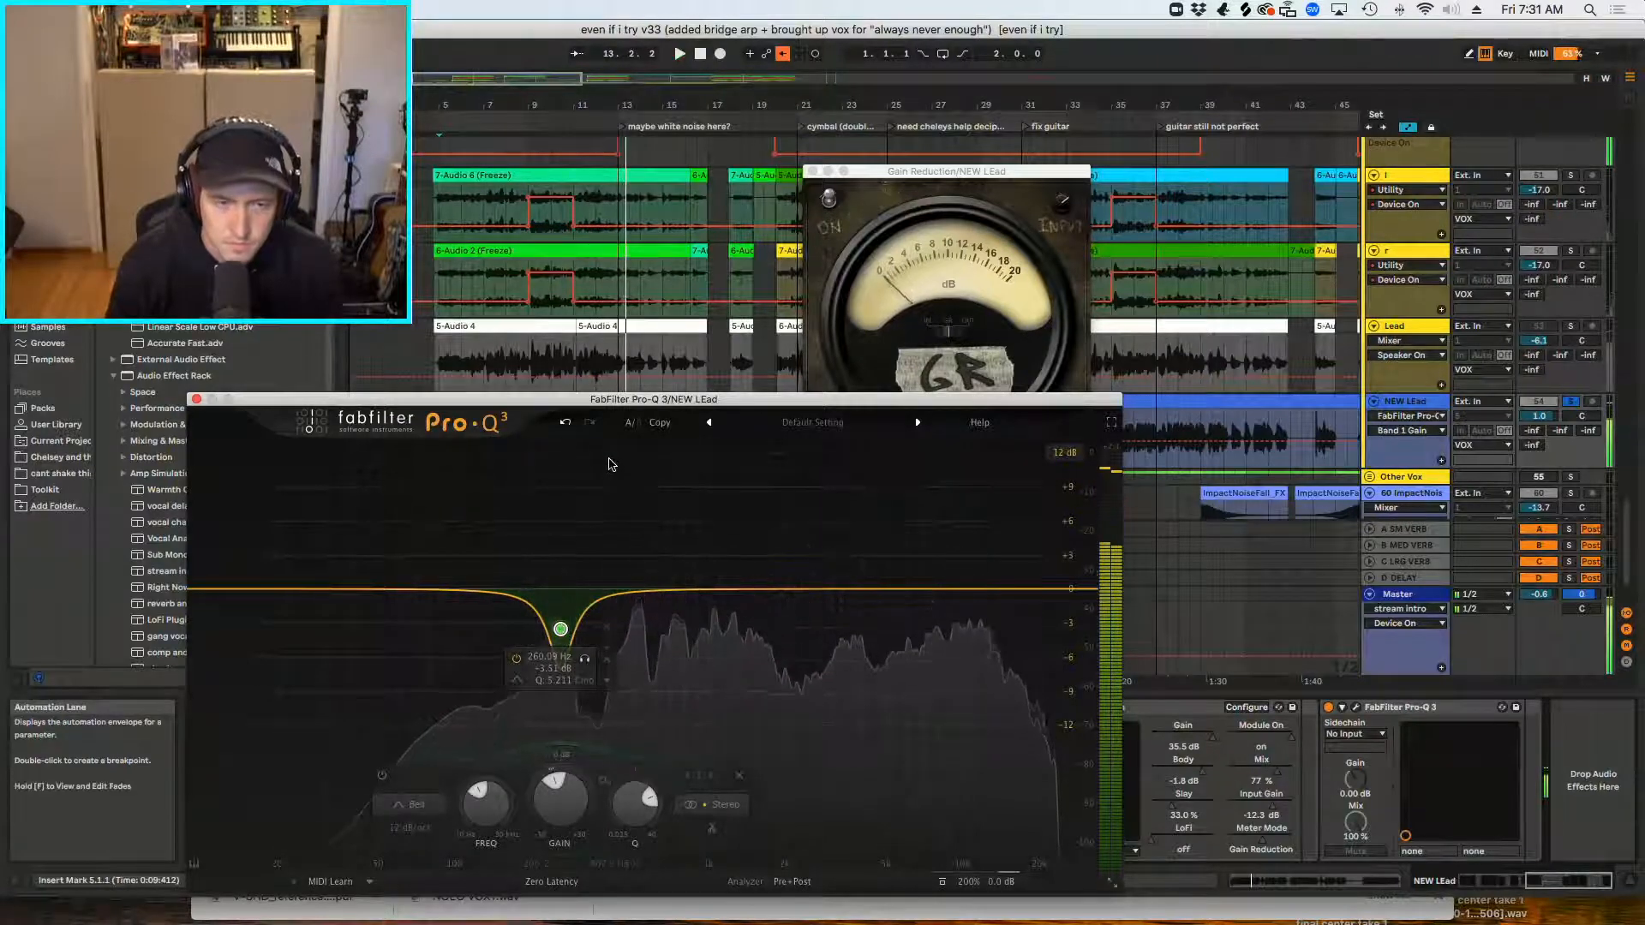
pyautogui.press('space')
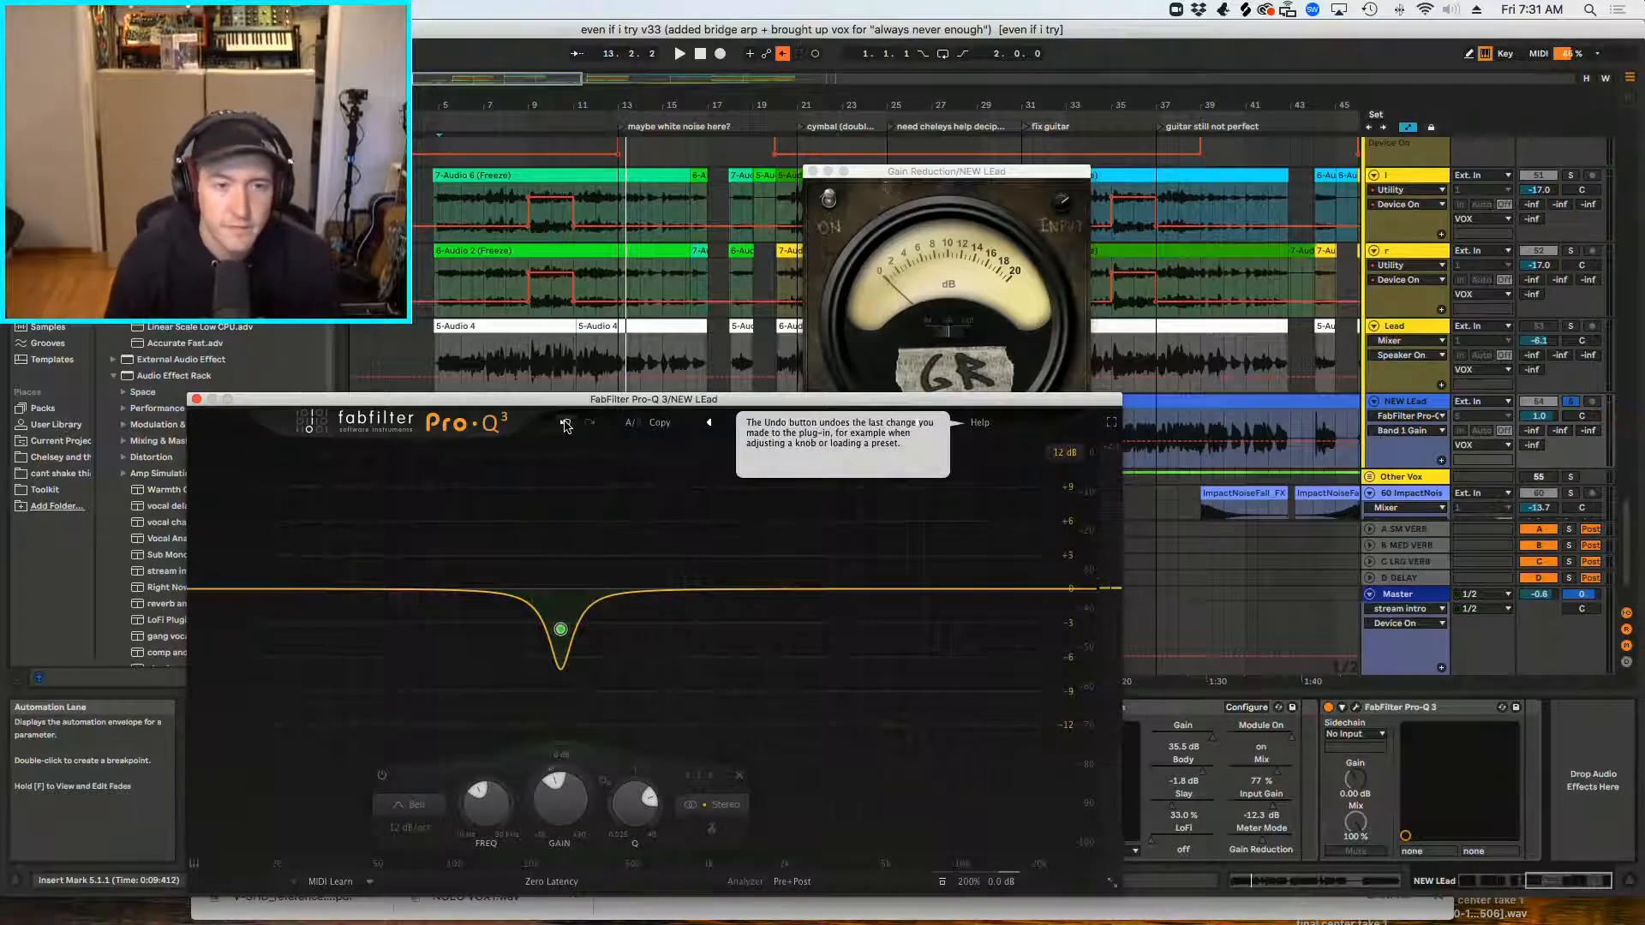
pyautogui.click(564, 424)
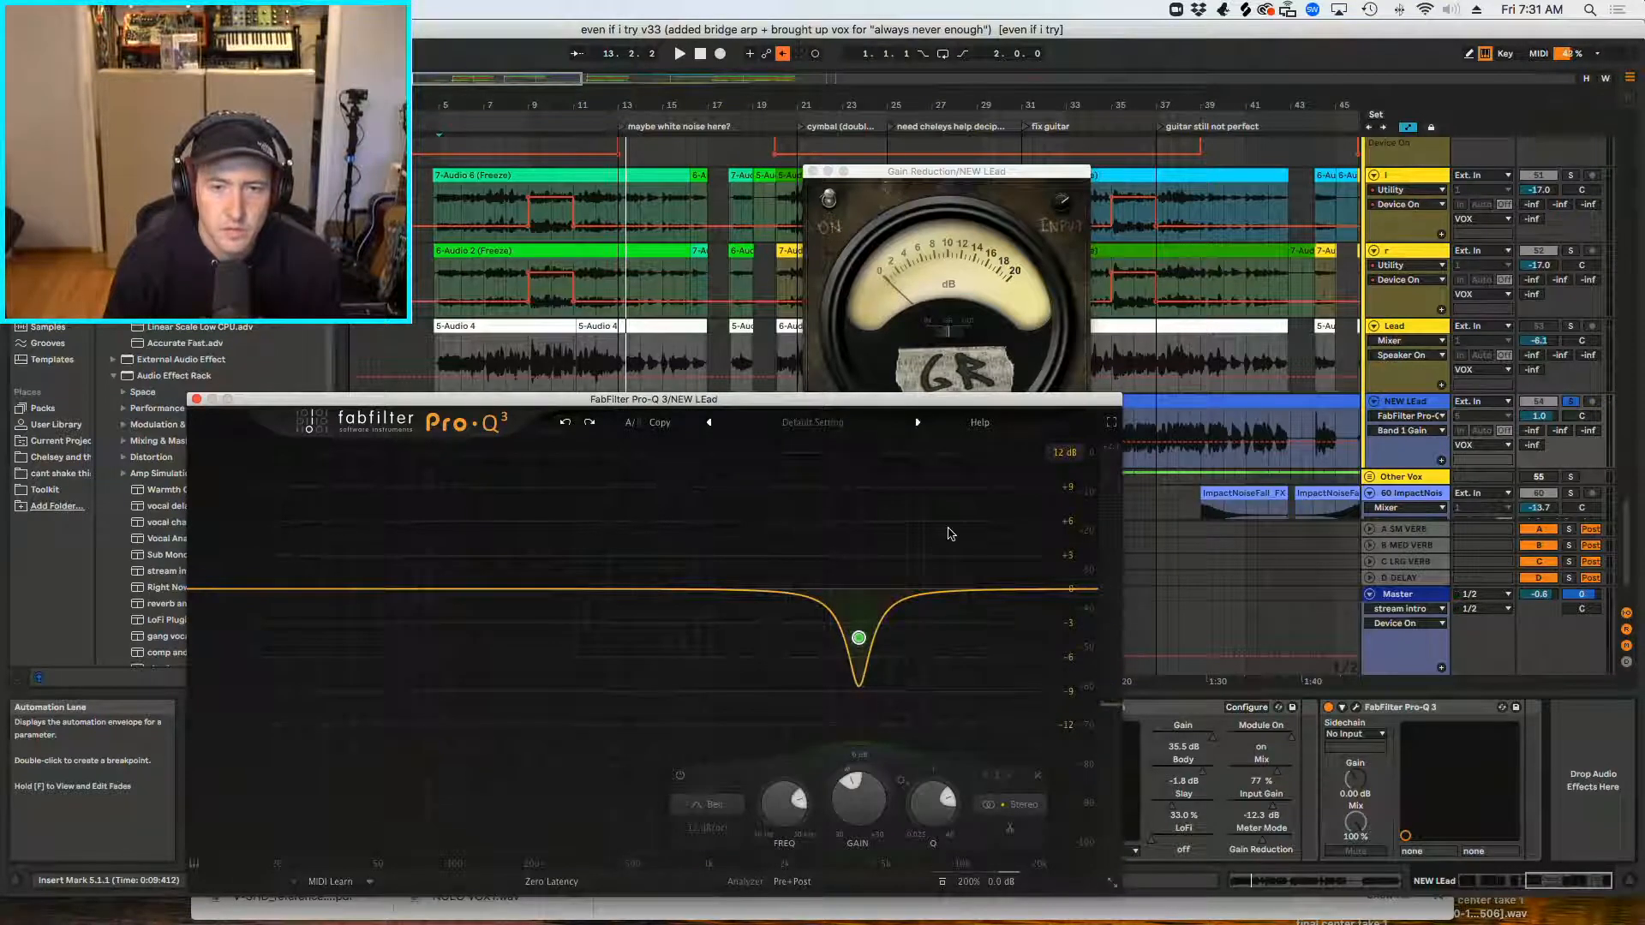
# Step: Play the vocal with the 3872 Hz cut bypassed, switch the Gain Reduction device off, and re-enable the cut
pyautogui.press('space')
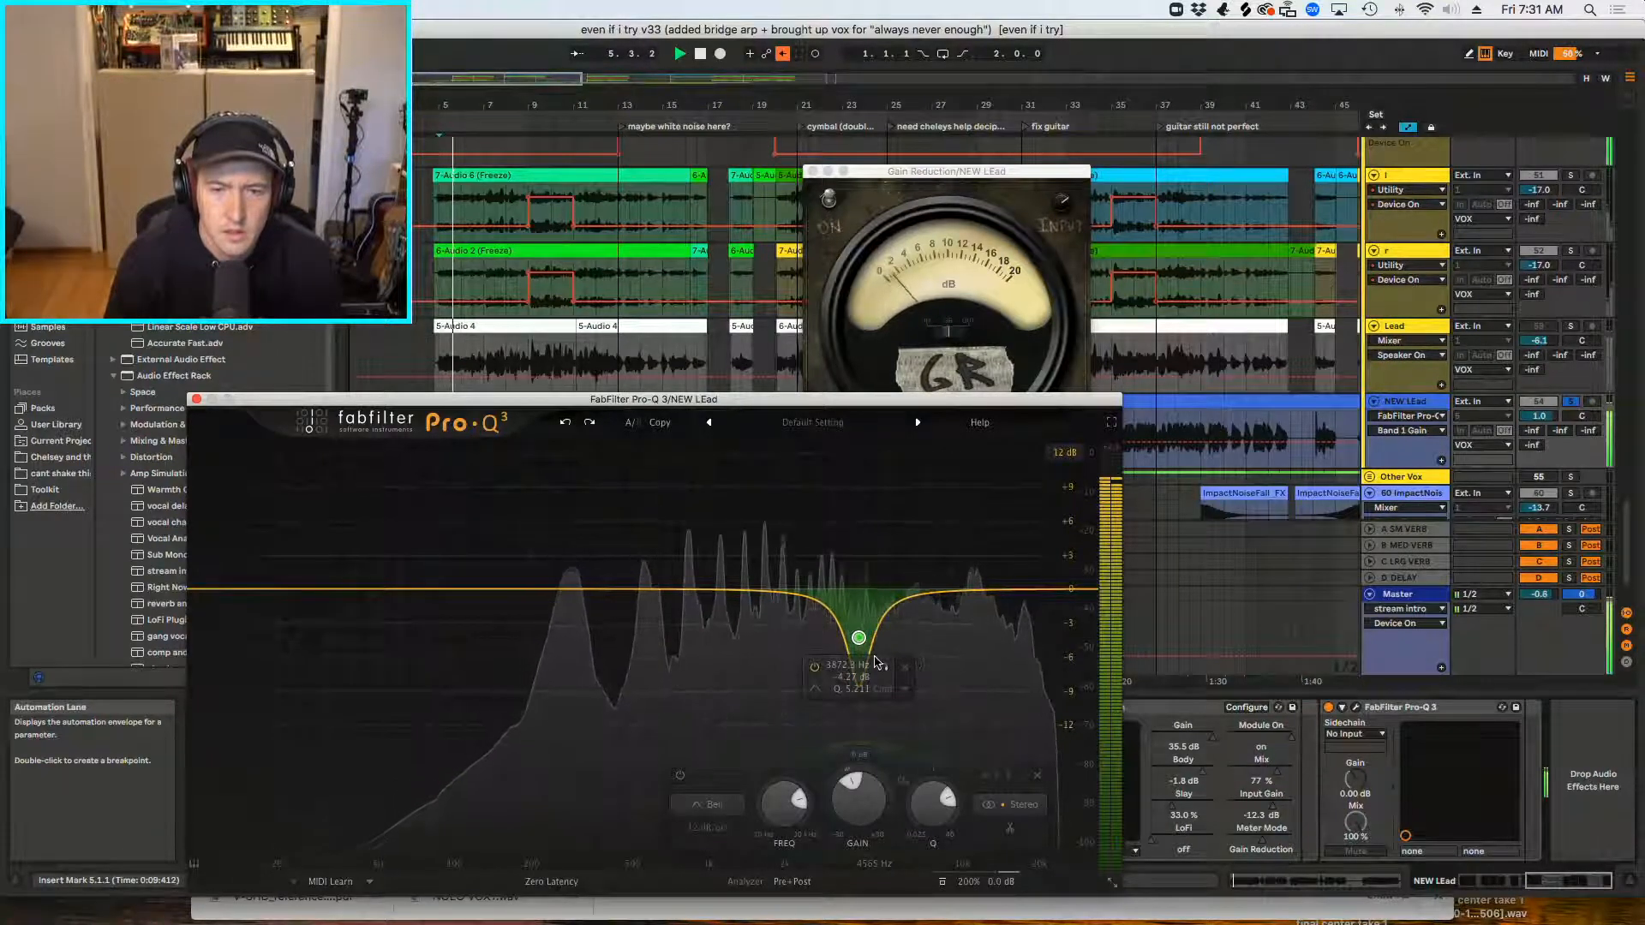
pyautogui.click(814, 666)
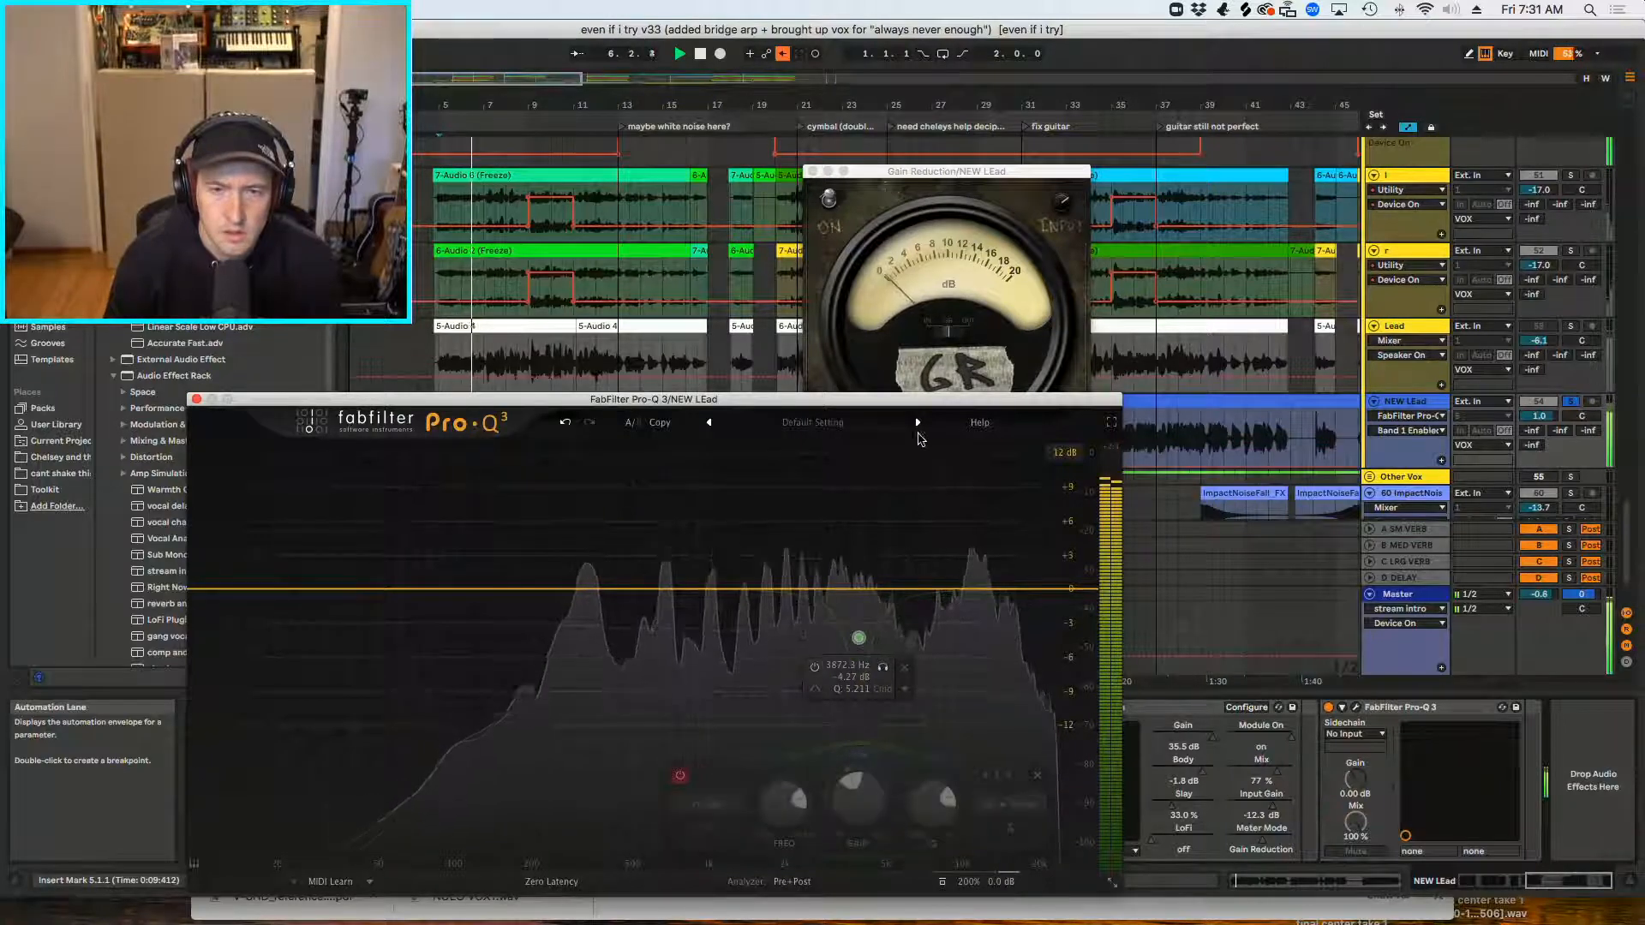
pyautogui.moveTo(923, 405); pyautogui.dragTo(719, 373)
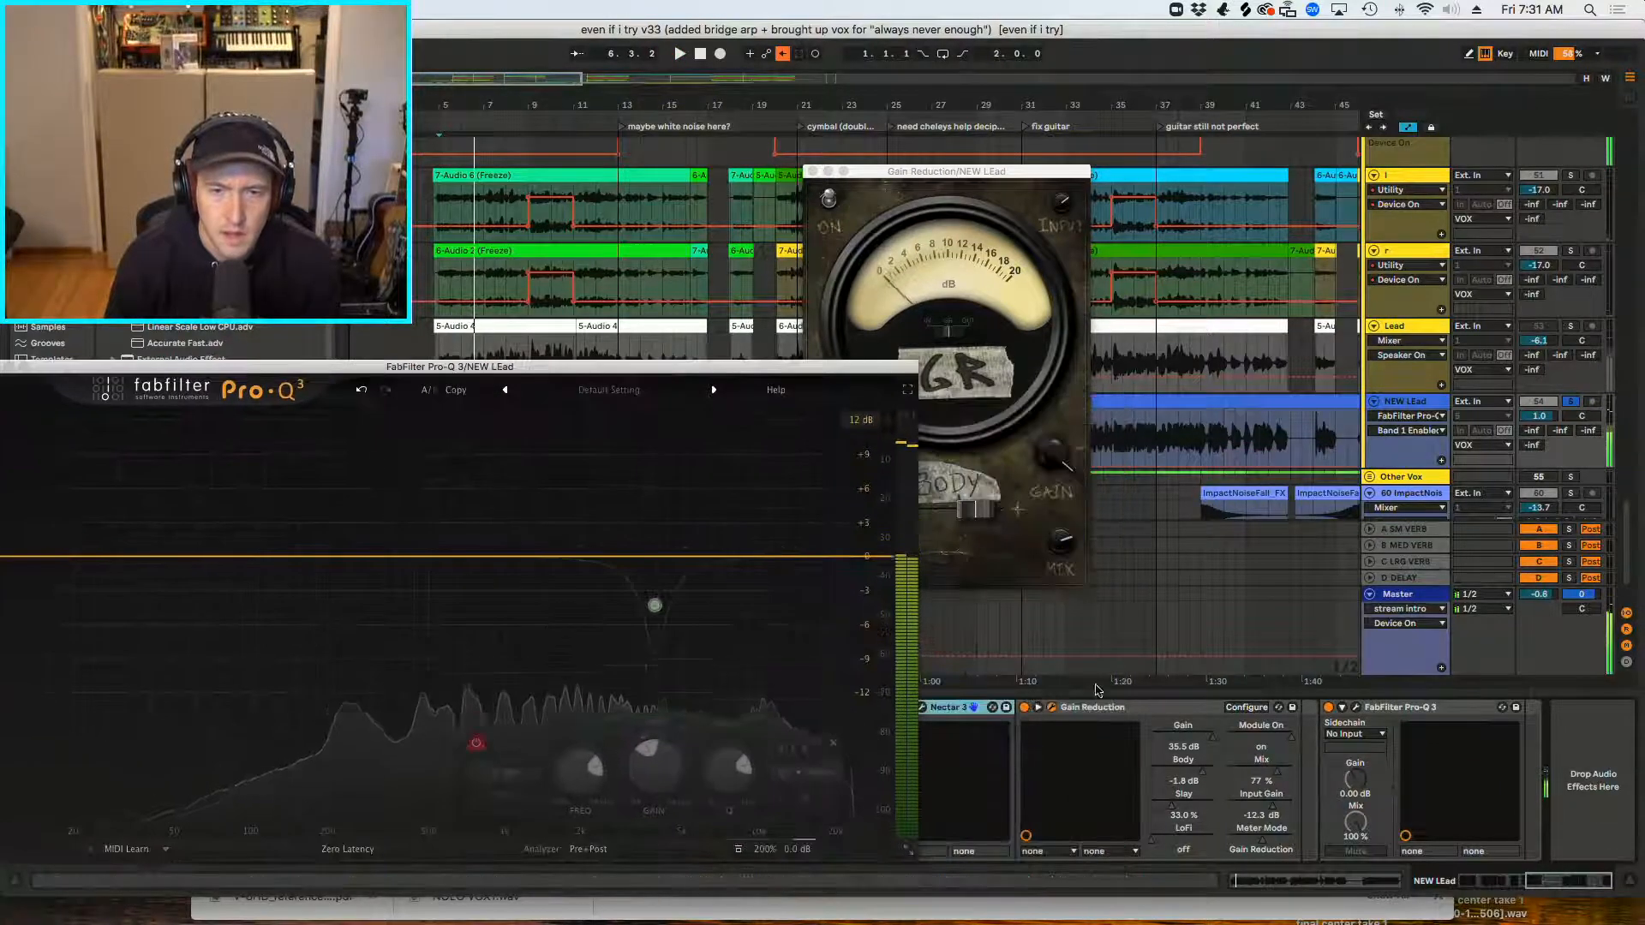
pyautogui.click(1024, 706)
pyautogui.moveTo(605, 374); pyautogui.dragTo(682, 365)
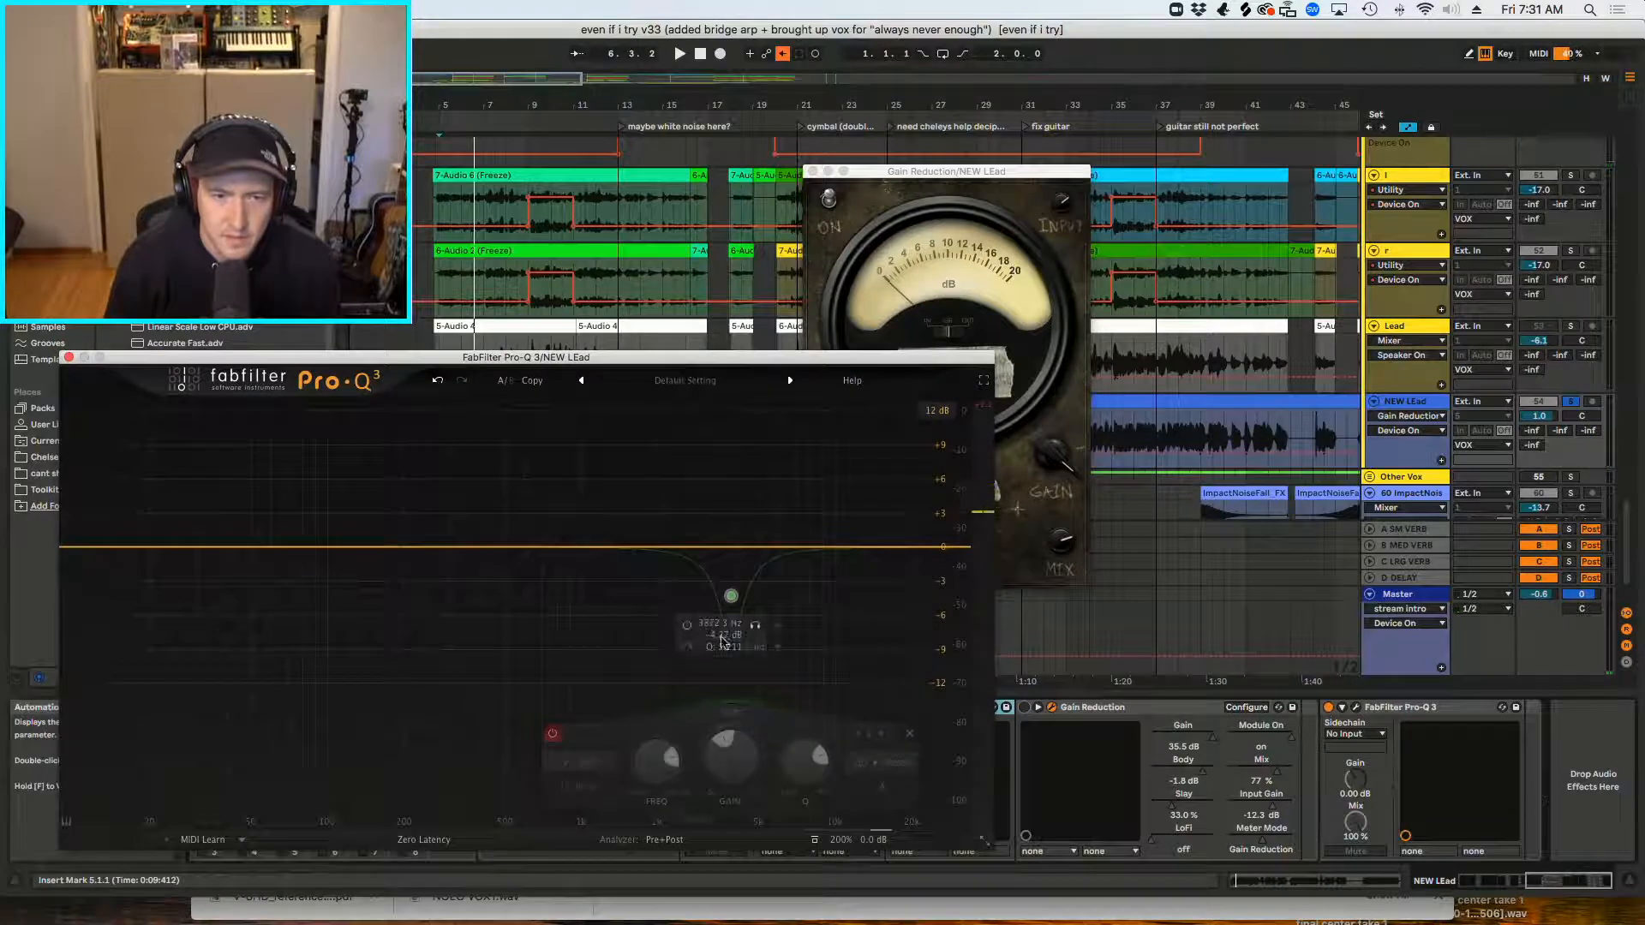
pyautogui.click(689, 627)
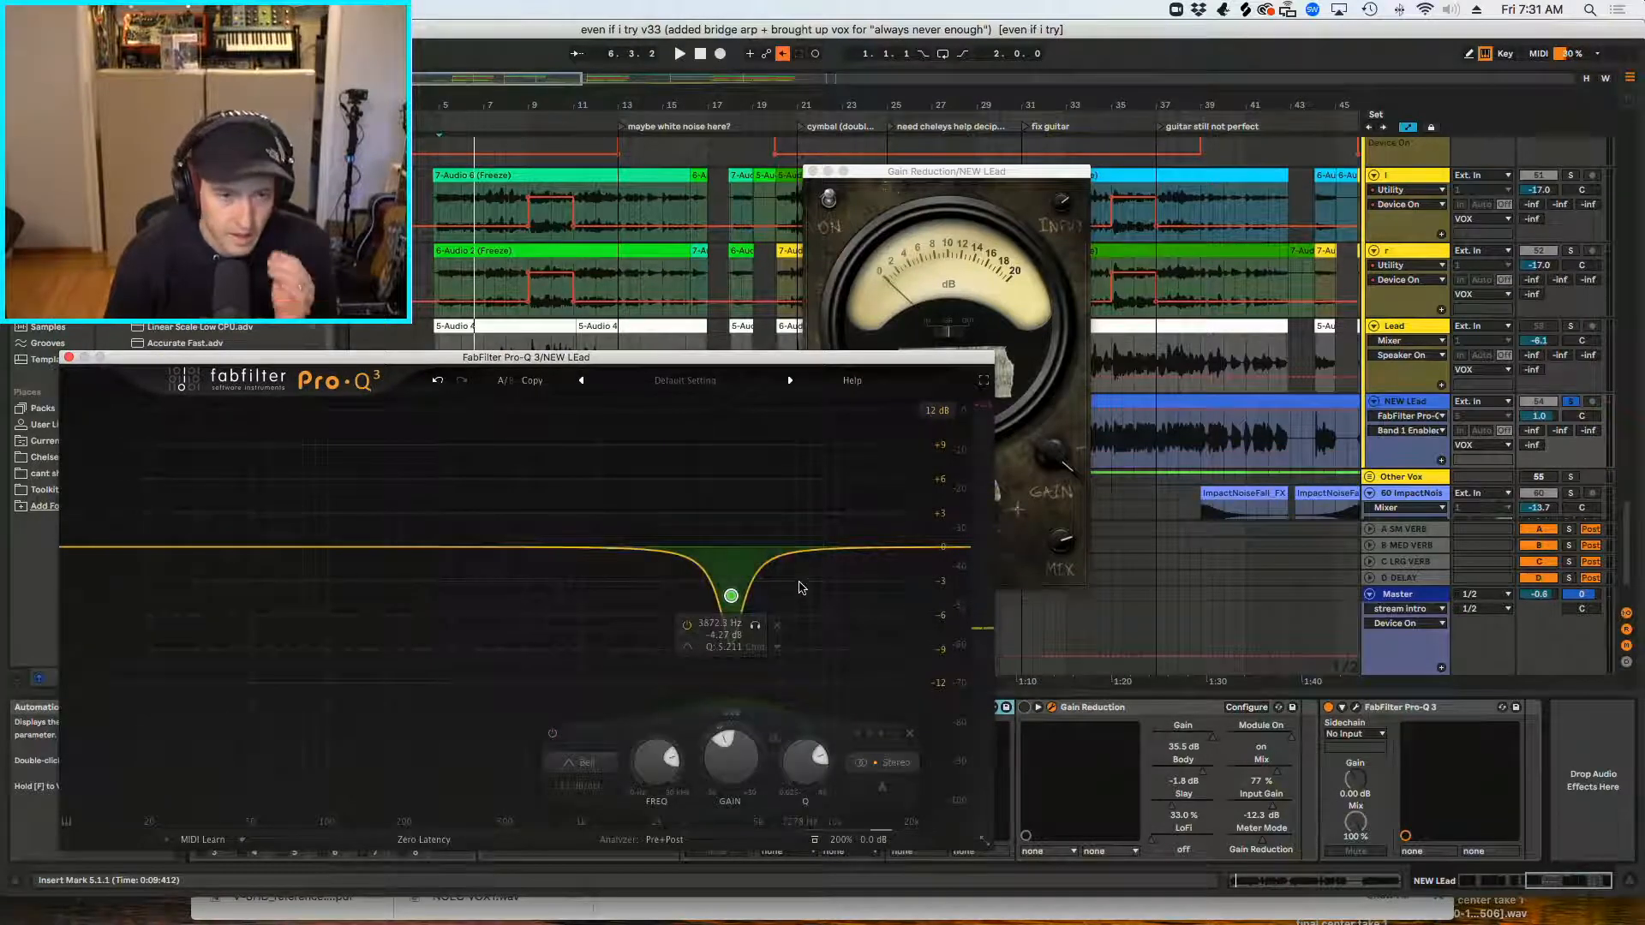
# Step: Compare the vocal with the wider cut bypassed and enabled, and shift the cut slightly higher in frequency while fine-tuning its Q
pyautogui.press('space')
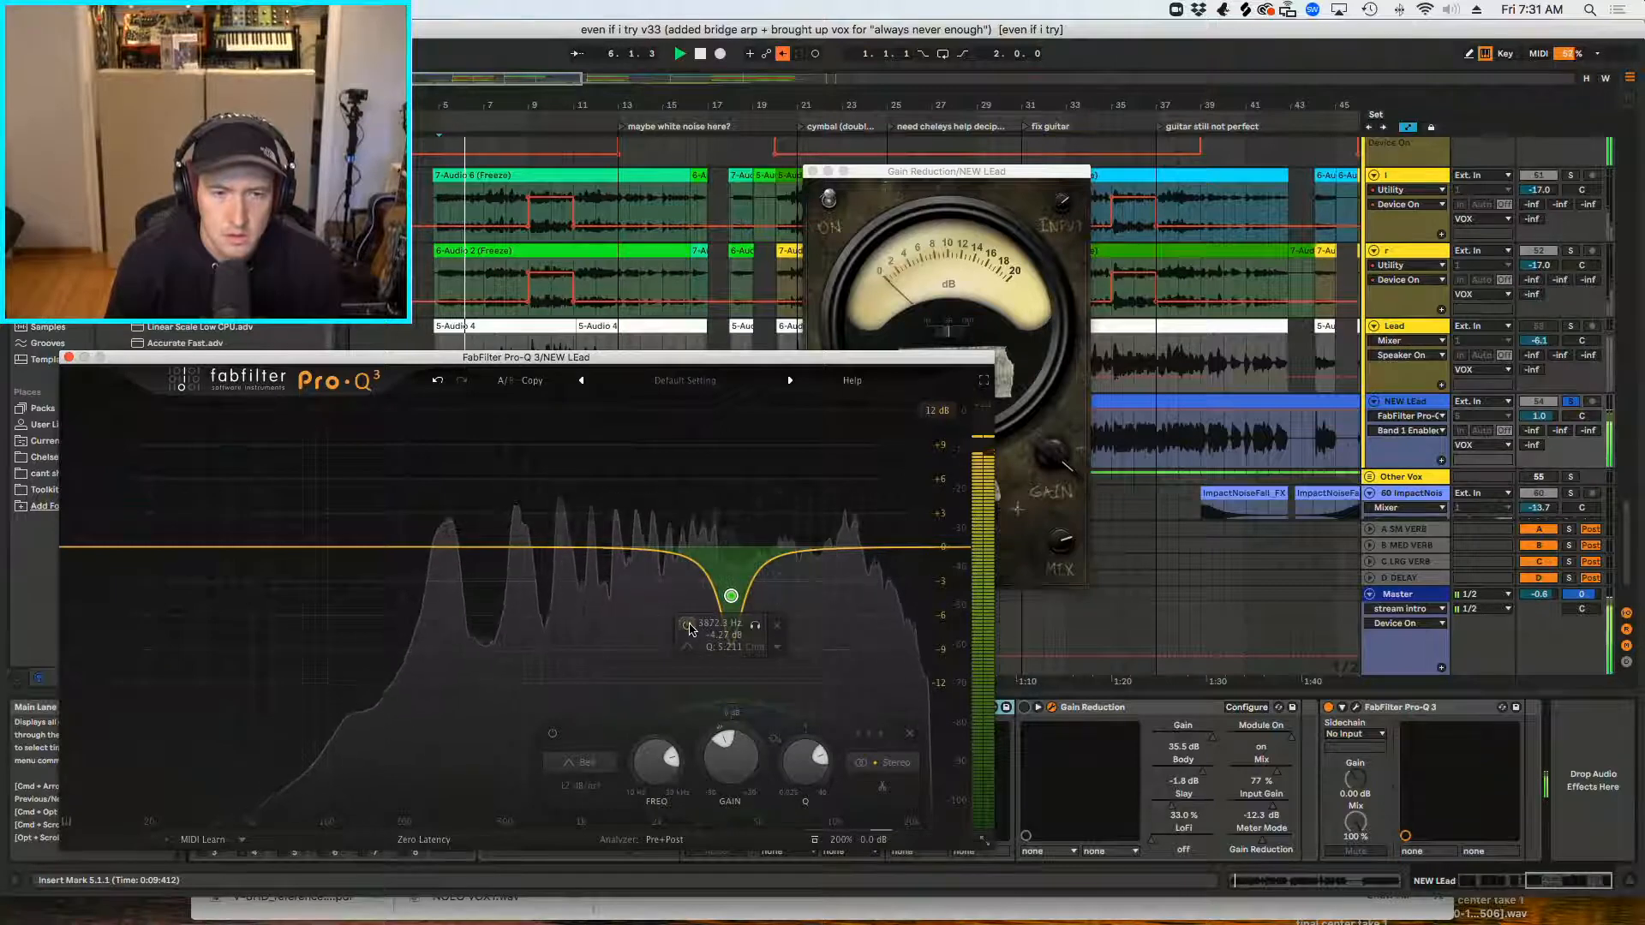
pyautogui.click(688, 628)
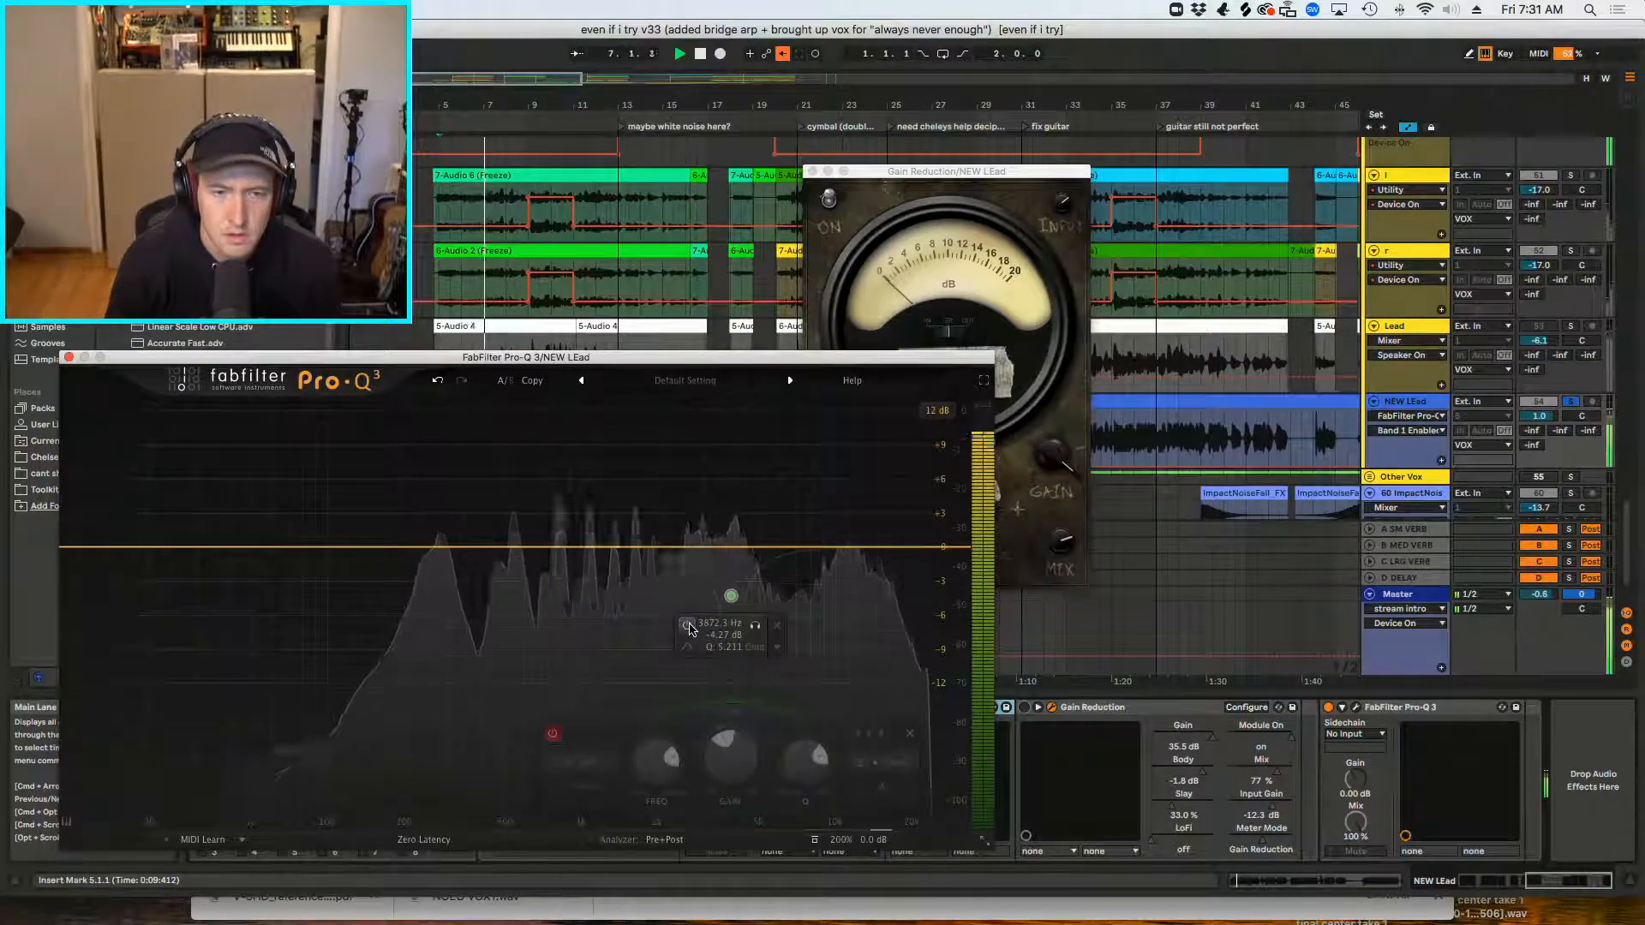
pyautogui.click(689, 627)
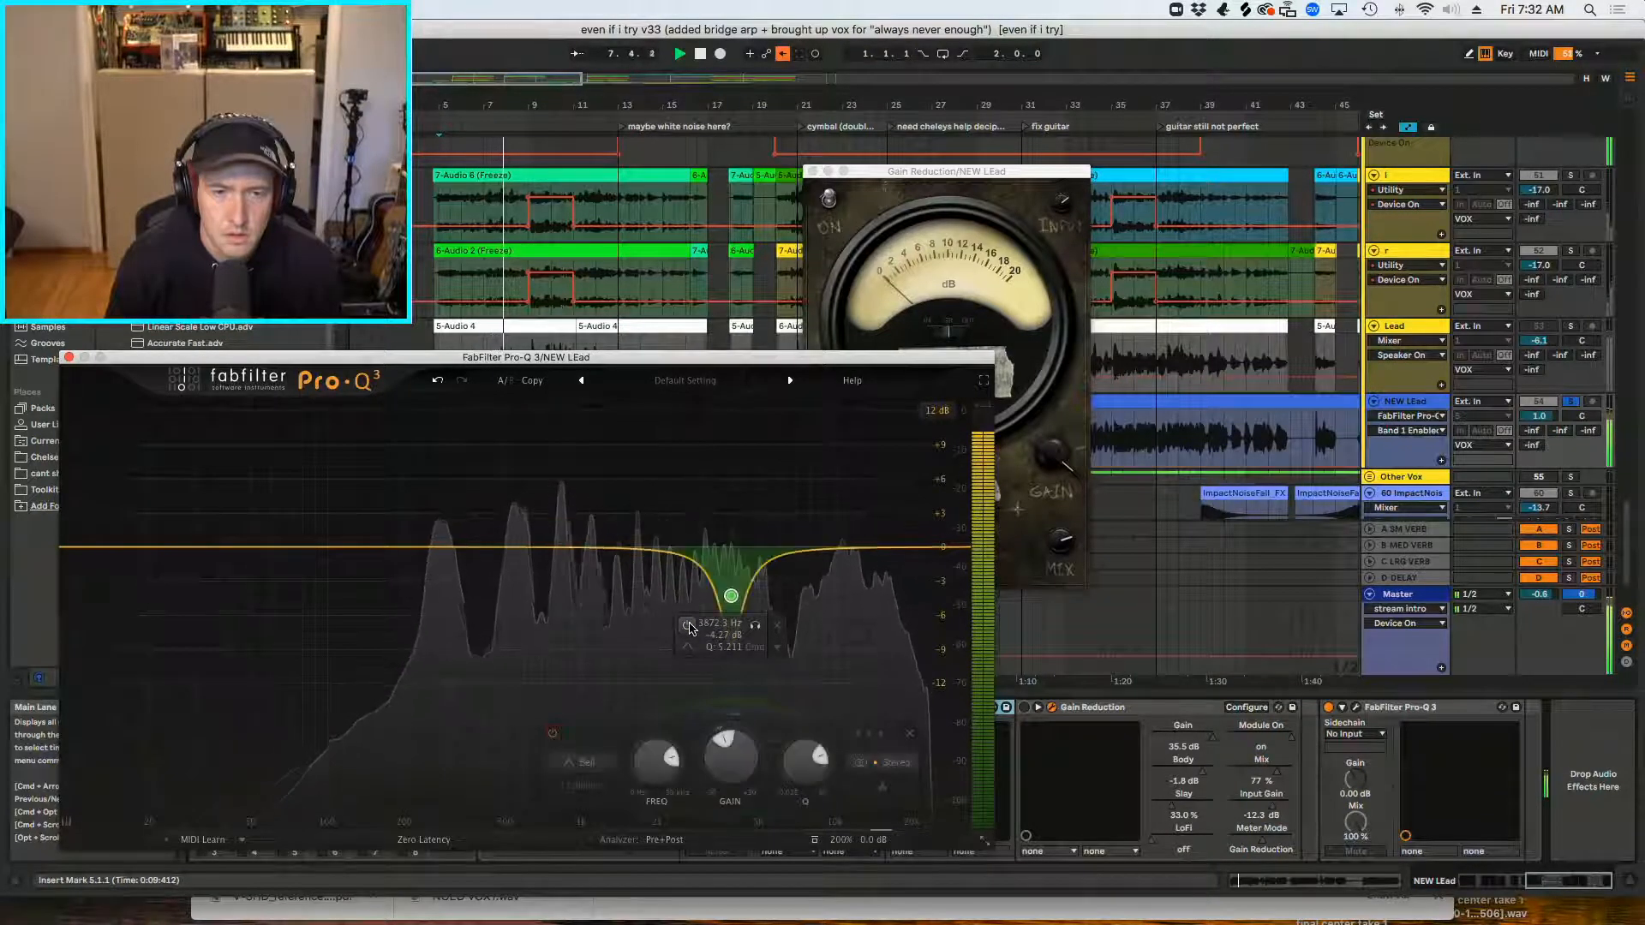
pyautogui.moveTo(738, 600); pyautogui.dragTo(765, 600)
pyautogui.moveTo(835, 758); pyautogui.dragTo(861, 618)
pyautogui.press('space')
# Step: Move Nectar 3 to between Passive EQ and Pro-C 2, and switch the Gain Reduction device back on
pyautogui.moveTo(548, 358); pyautogui.dragTo(726, 144)
pyautogui.moveTo(941, 708); pyautogui.dragTo(443, 747)
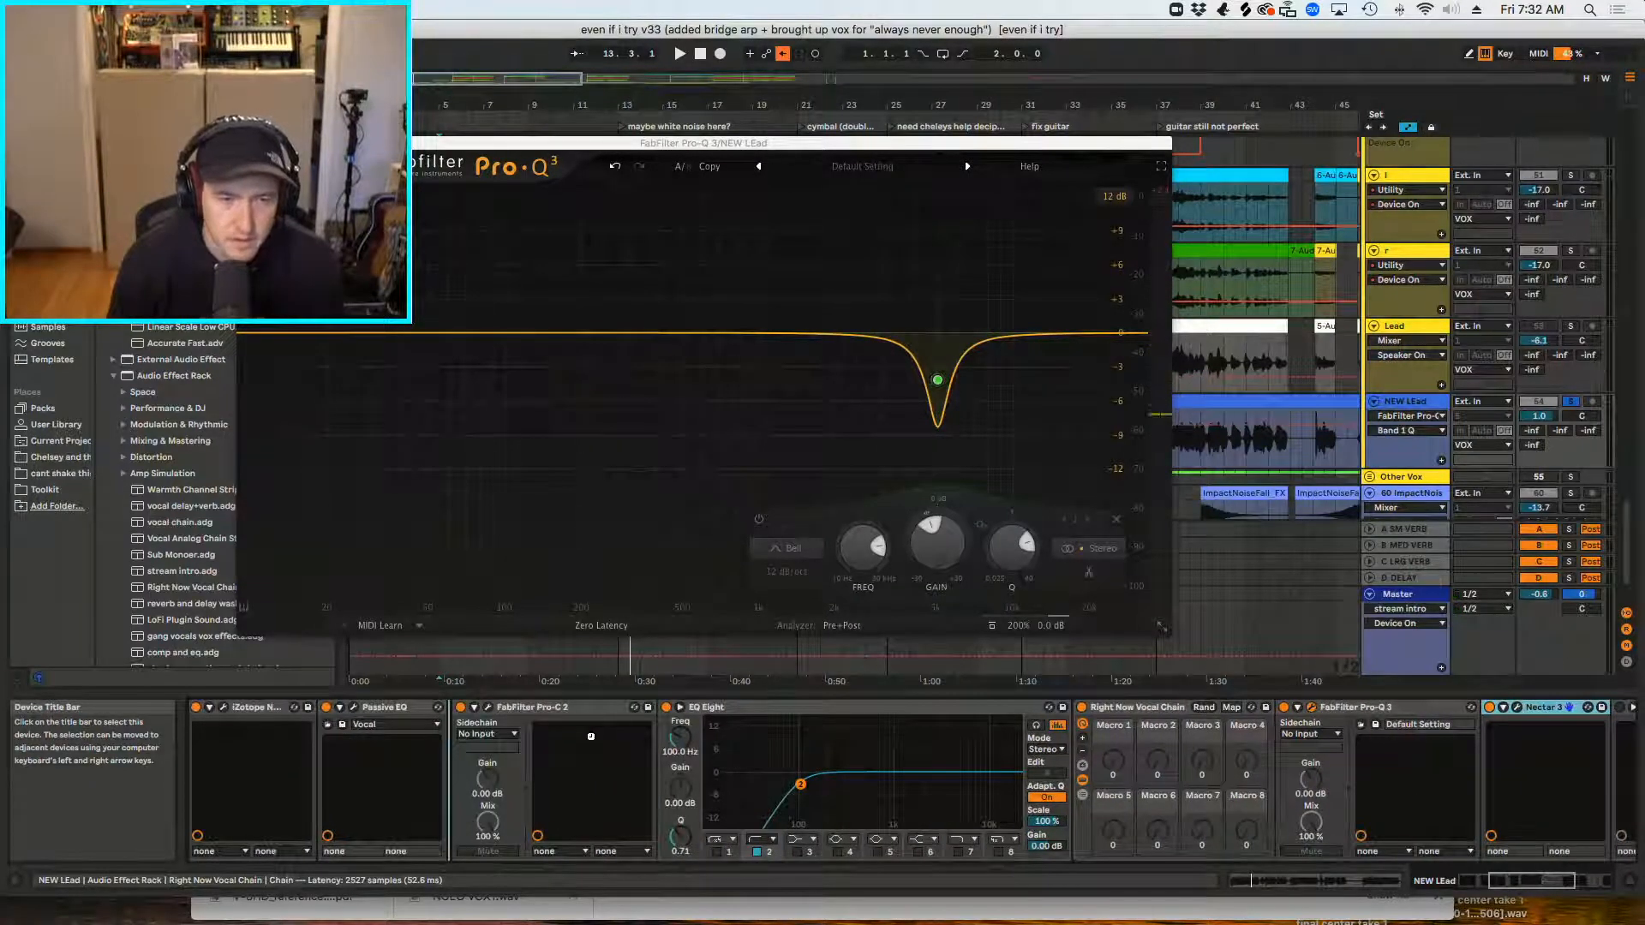
pyautogui.moveTo(600, 733); pyautogui.dragTo(598, 752)
pyautogui.press('space')
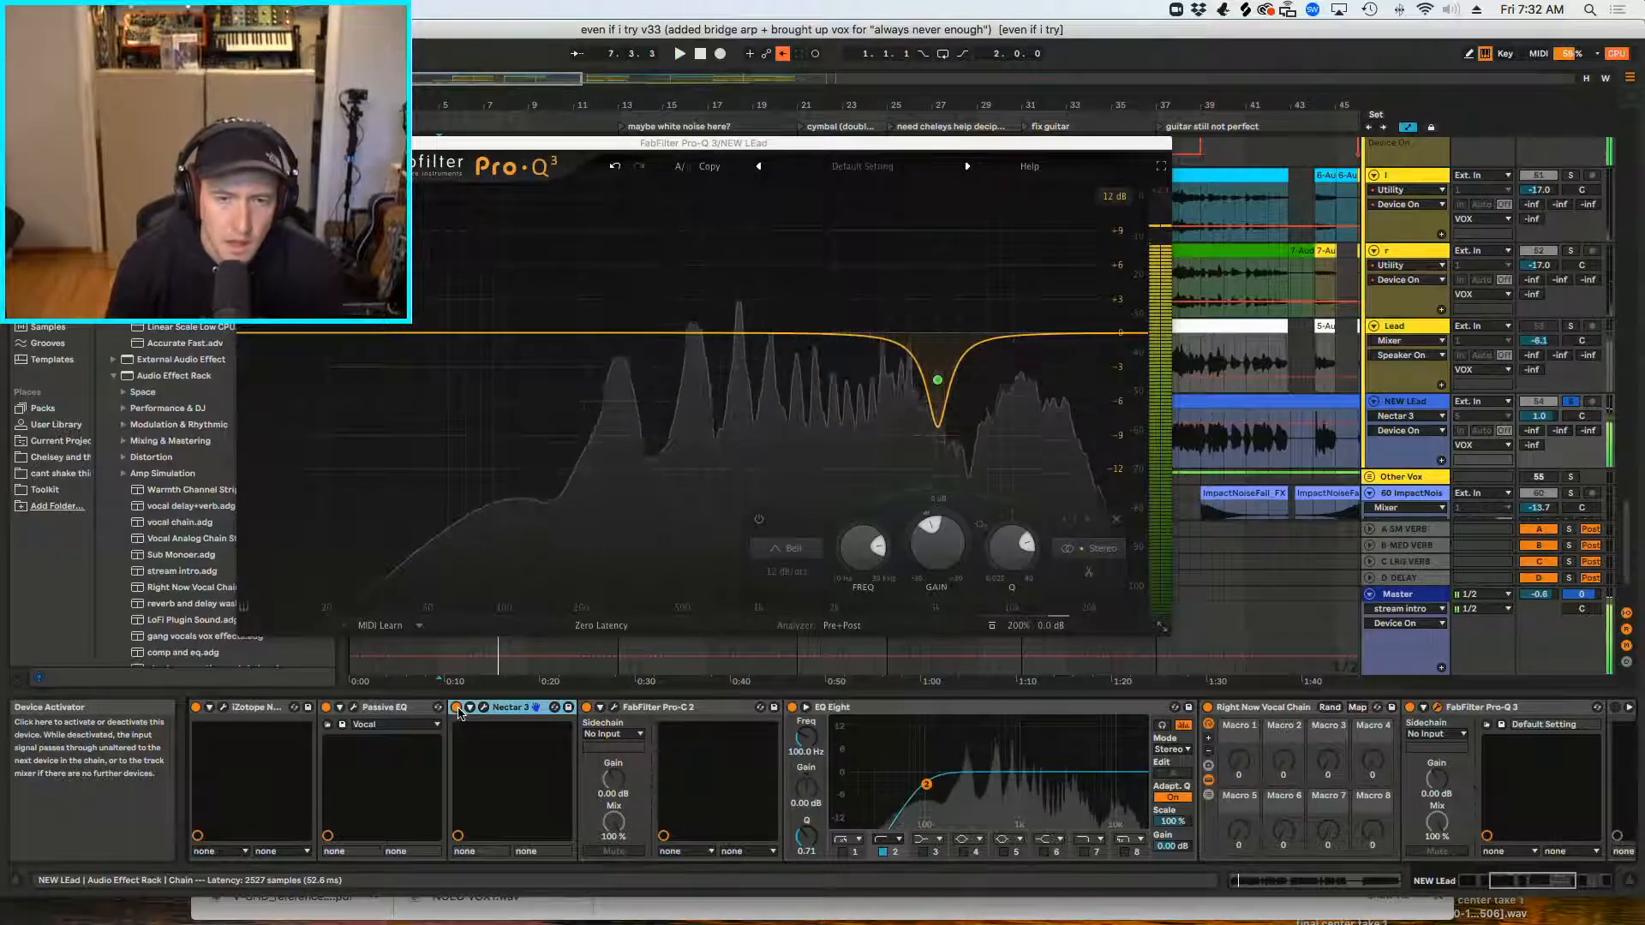
pyautogui.click(1625, 711)
pyautogui.click(1353, 710)
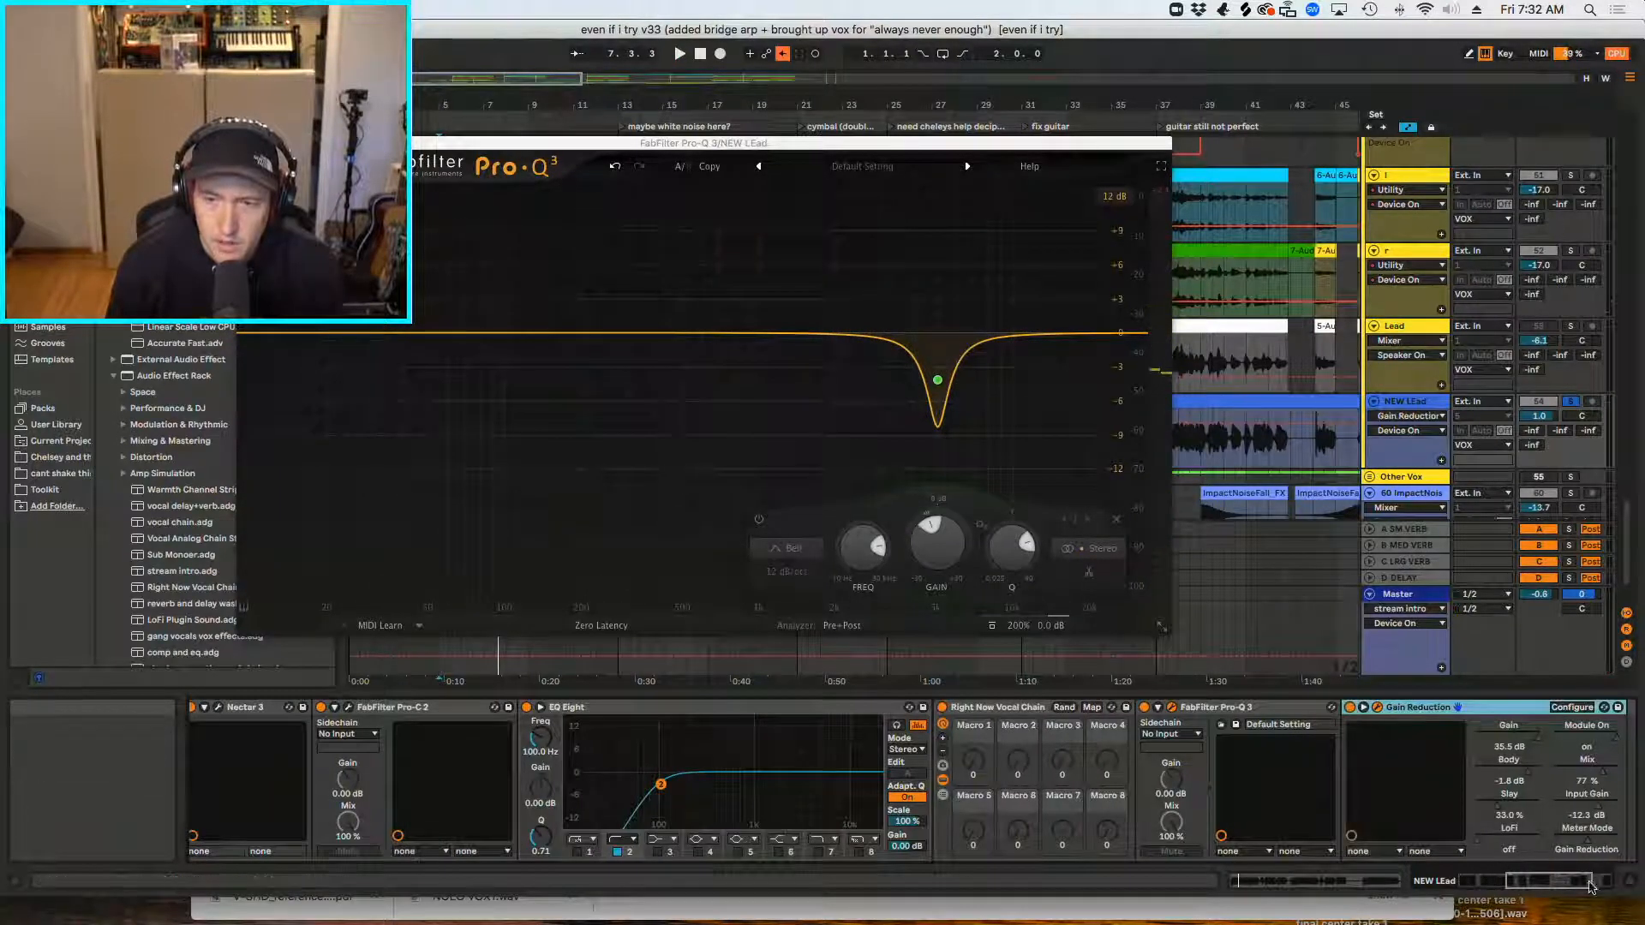
# Step: Review the Nectar 3, Pro-C 2 and Passive EQ devices and the chain order up to Gain Reduction
pyautogui.hscroll(-6, 875, 771)
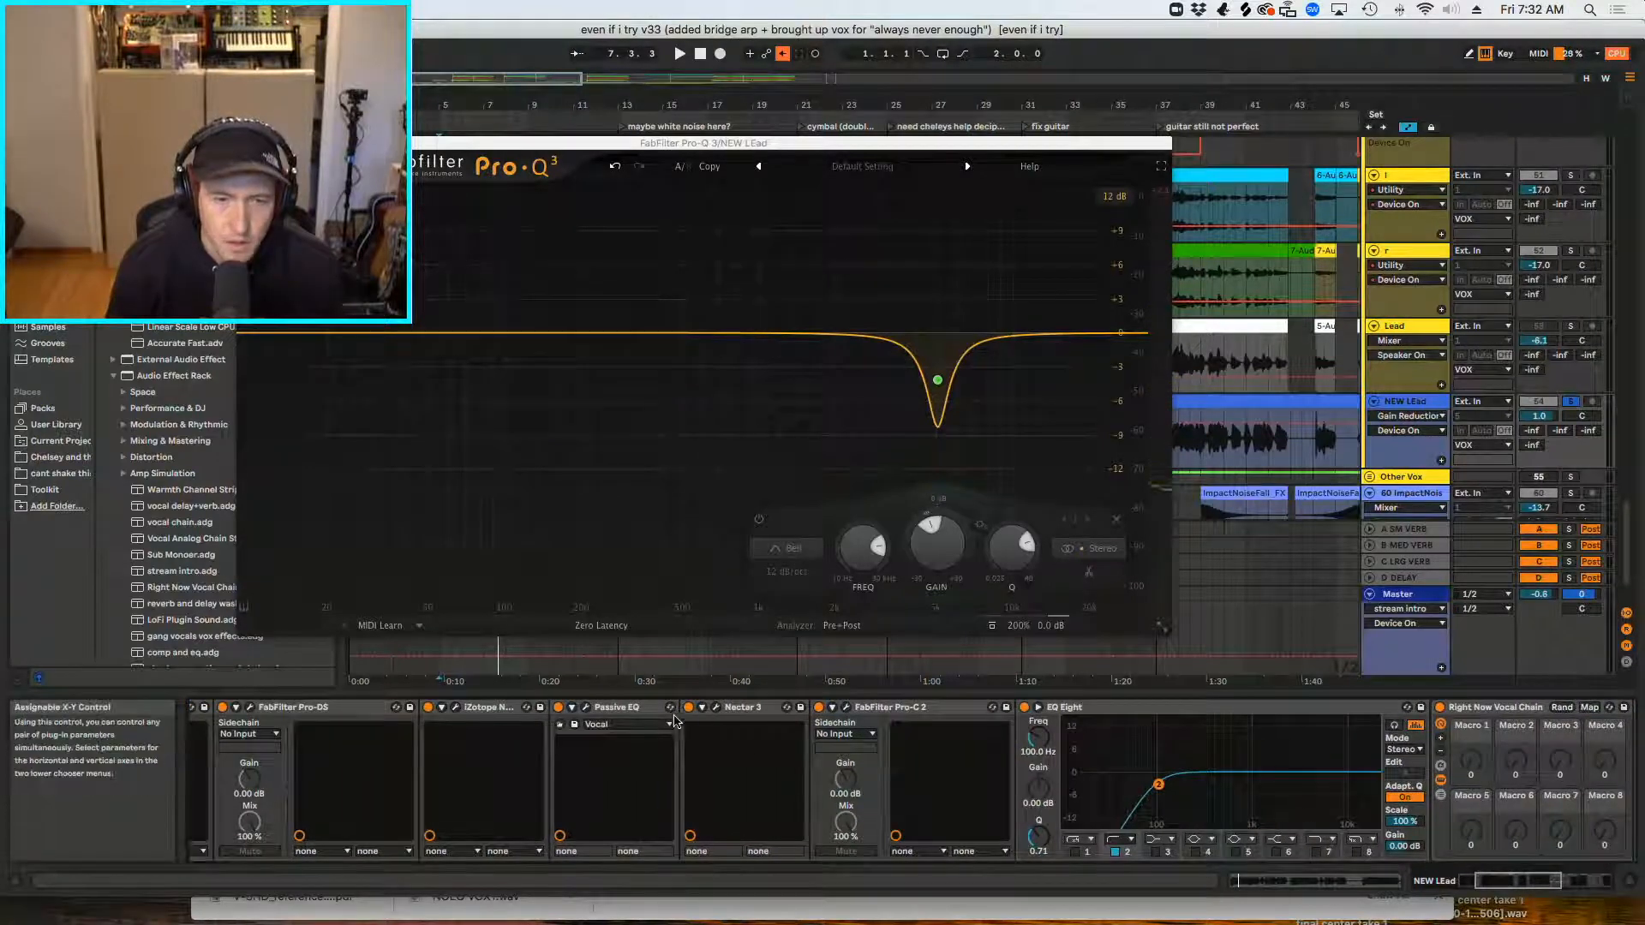
pyautogui.click(743, 708)
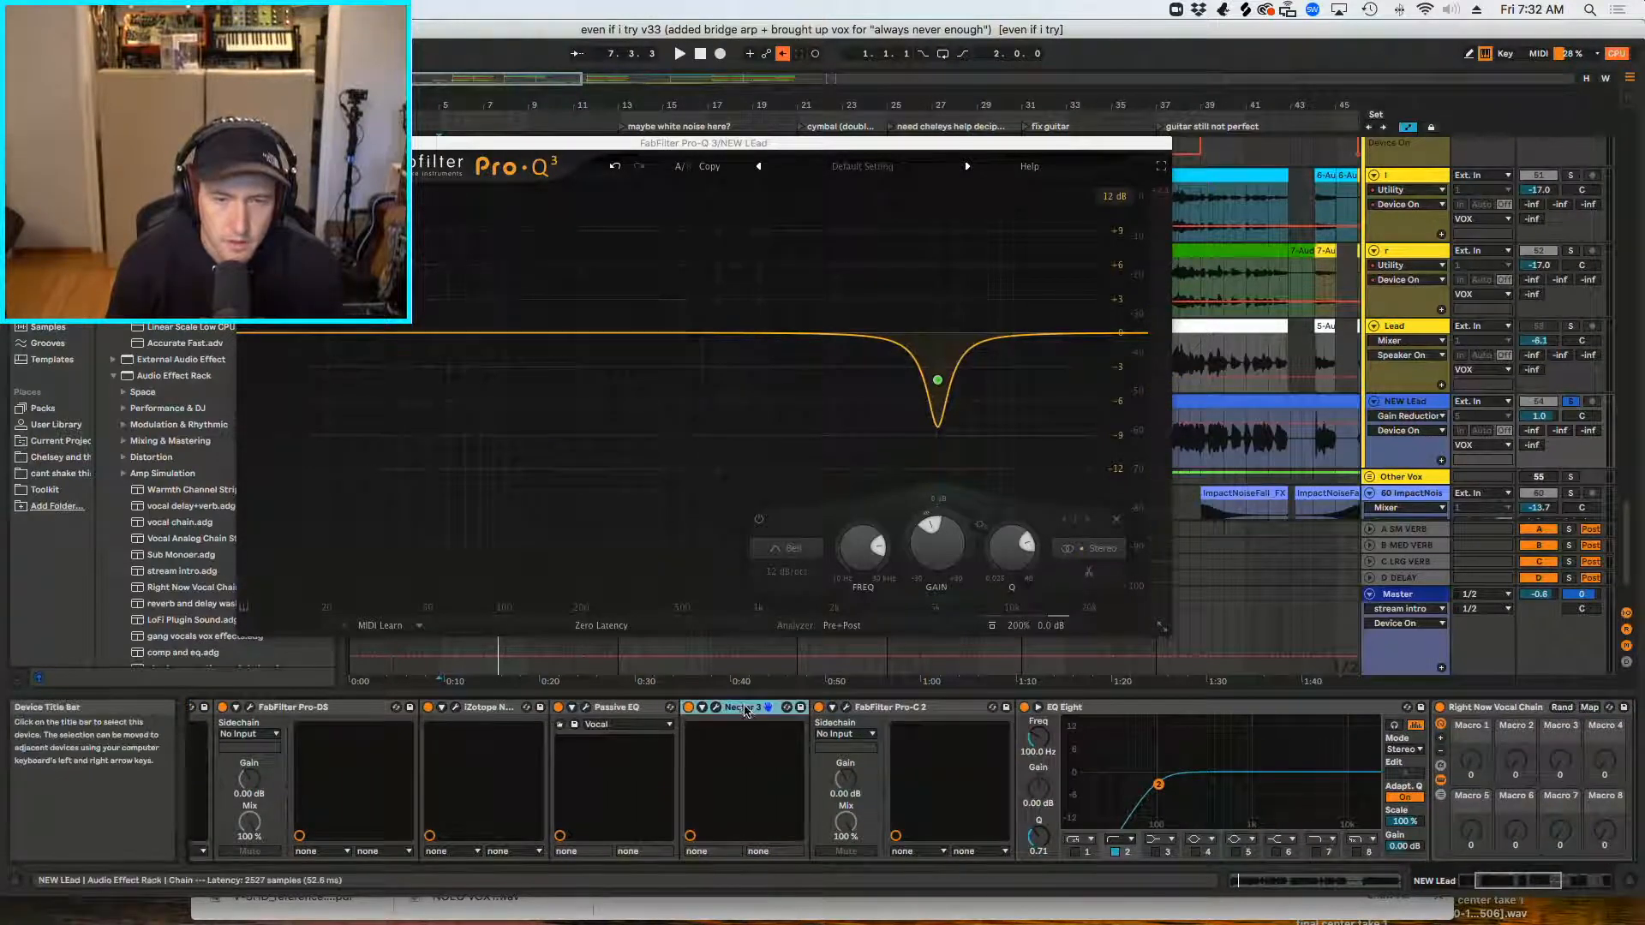
pyautogui.click(873, 711)
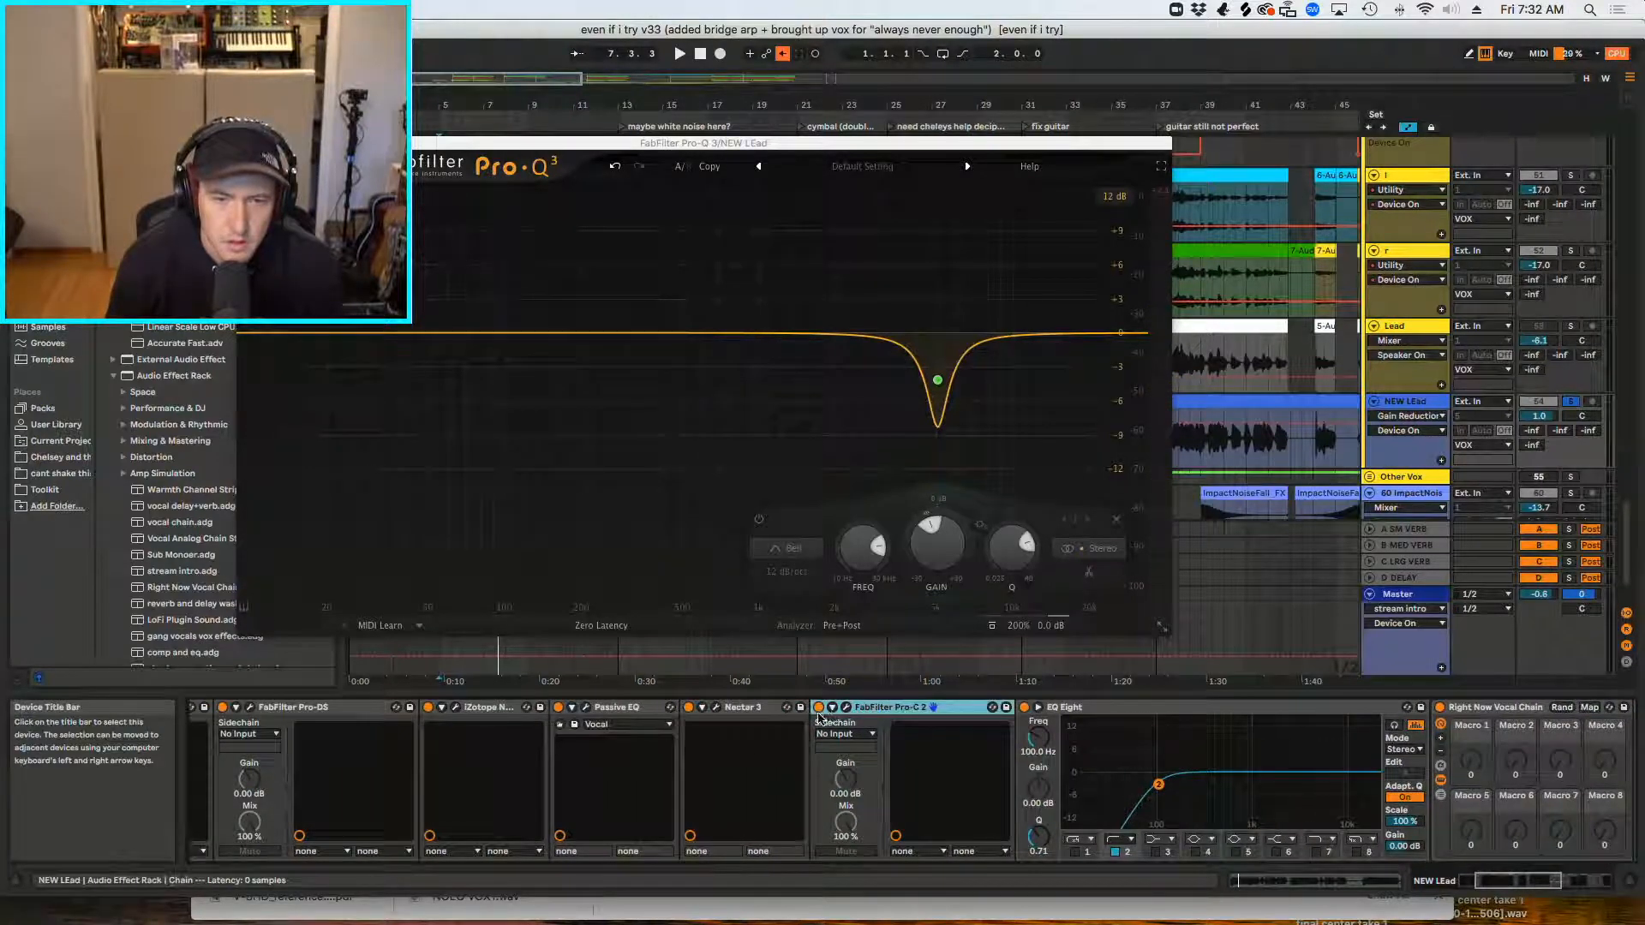
pyautogui.click(557, 716)
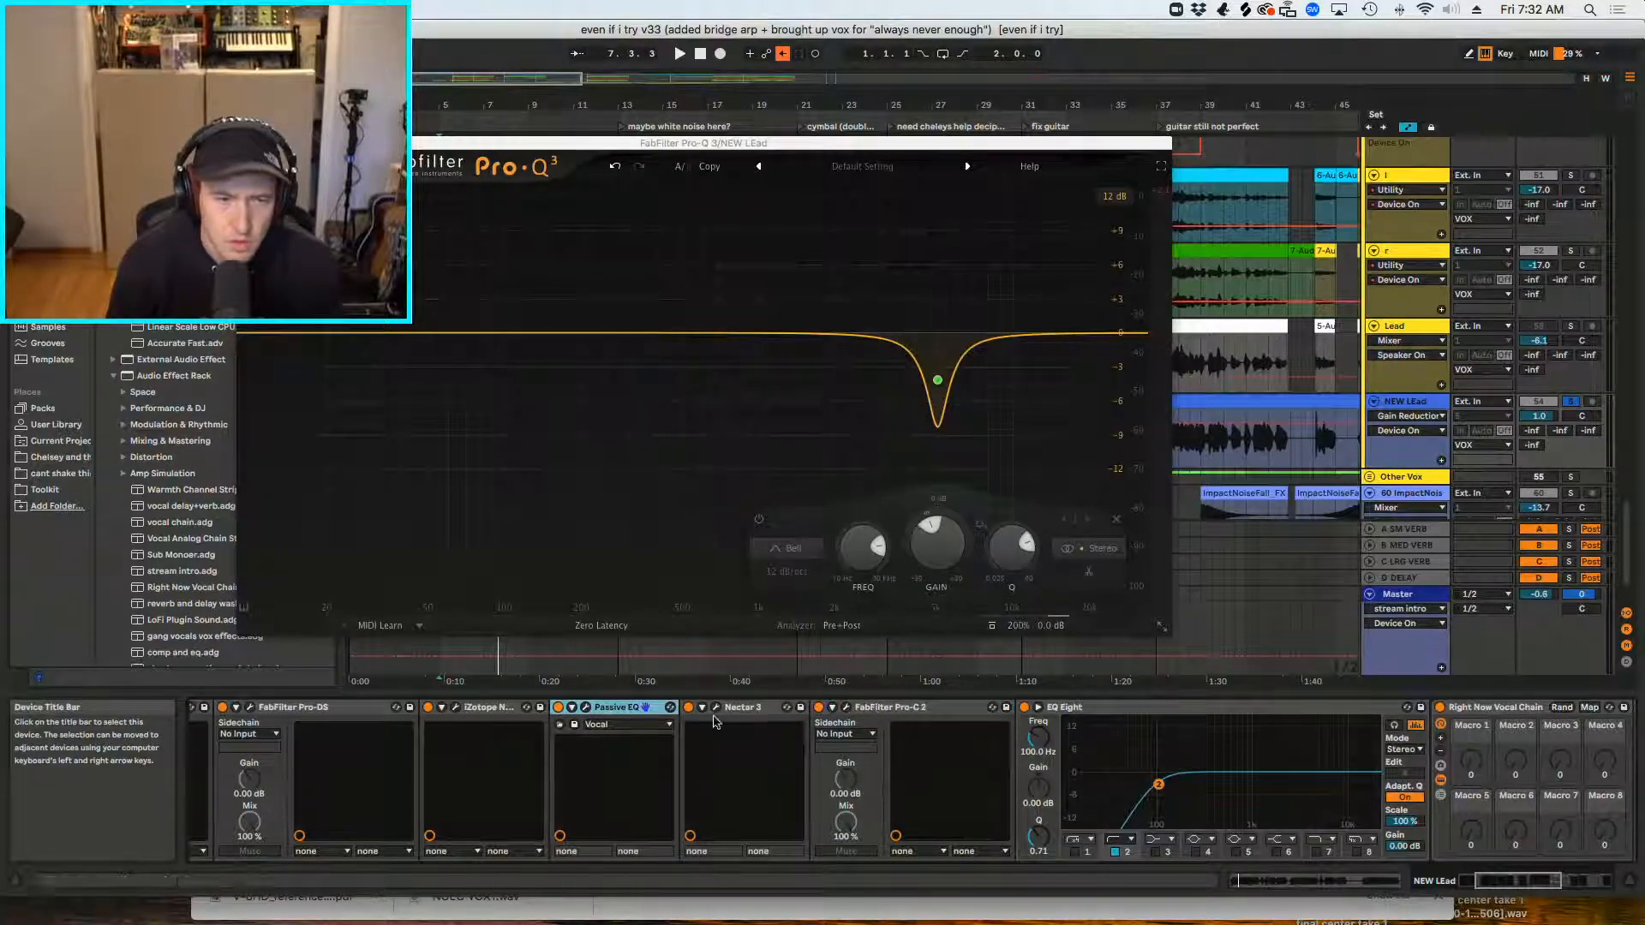
pyautogui.click(1366, 876)
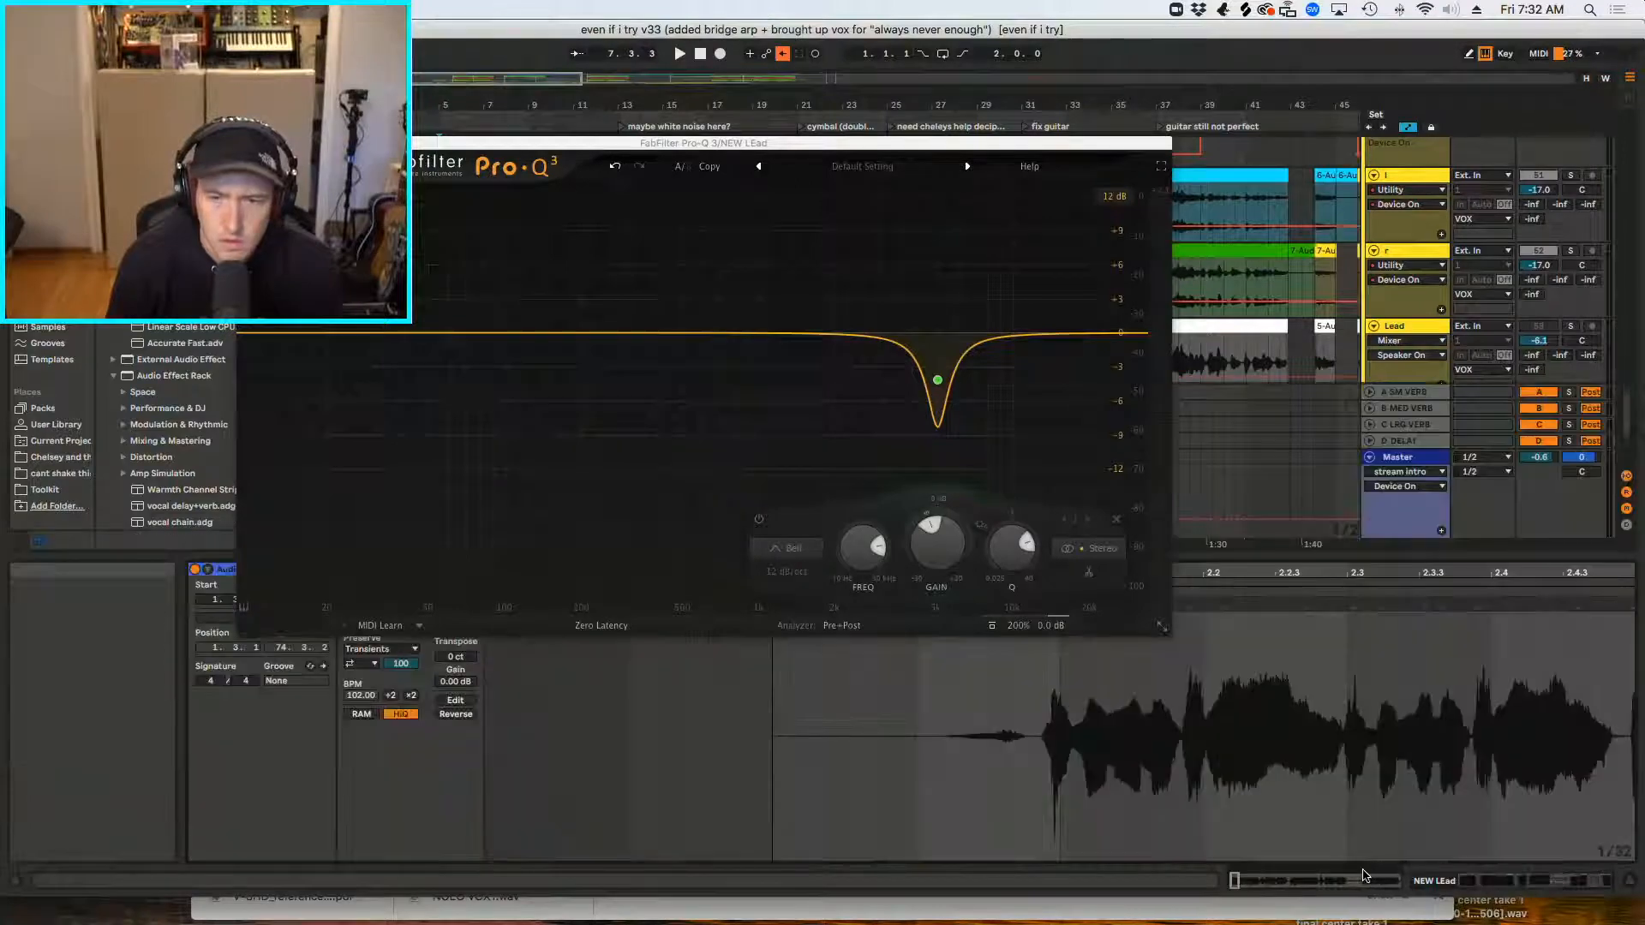
pyautogui.click(1358, 878)
pyautogui.click(1337, 885)
pyautogui.click(1462, 888)
pyautogui.hscroll(8, 1337, 775)
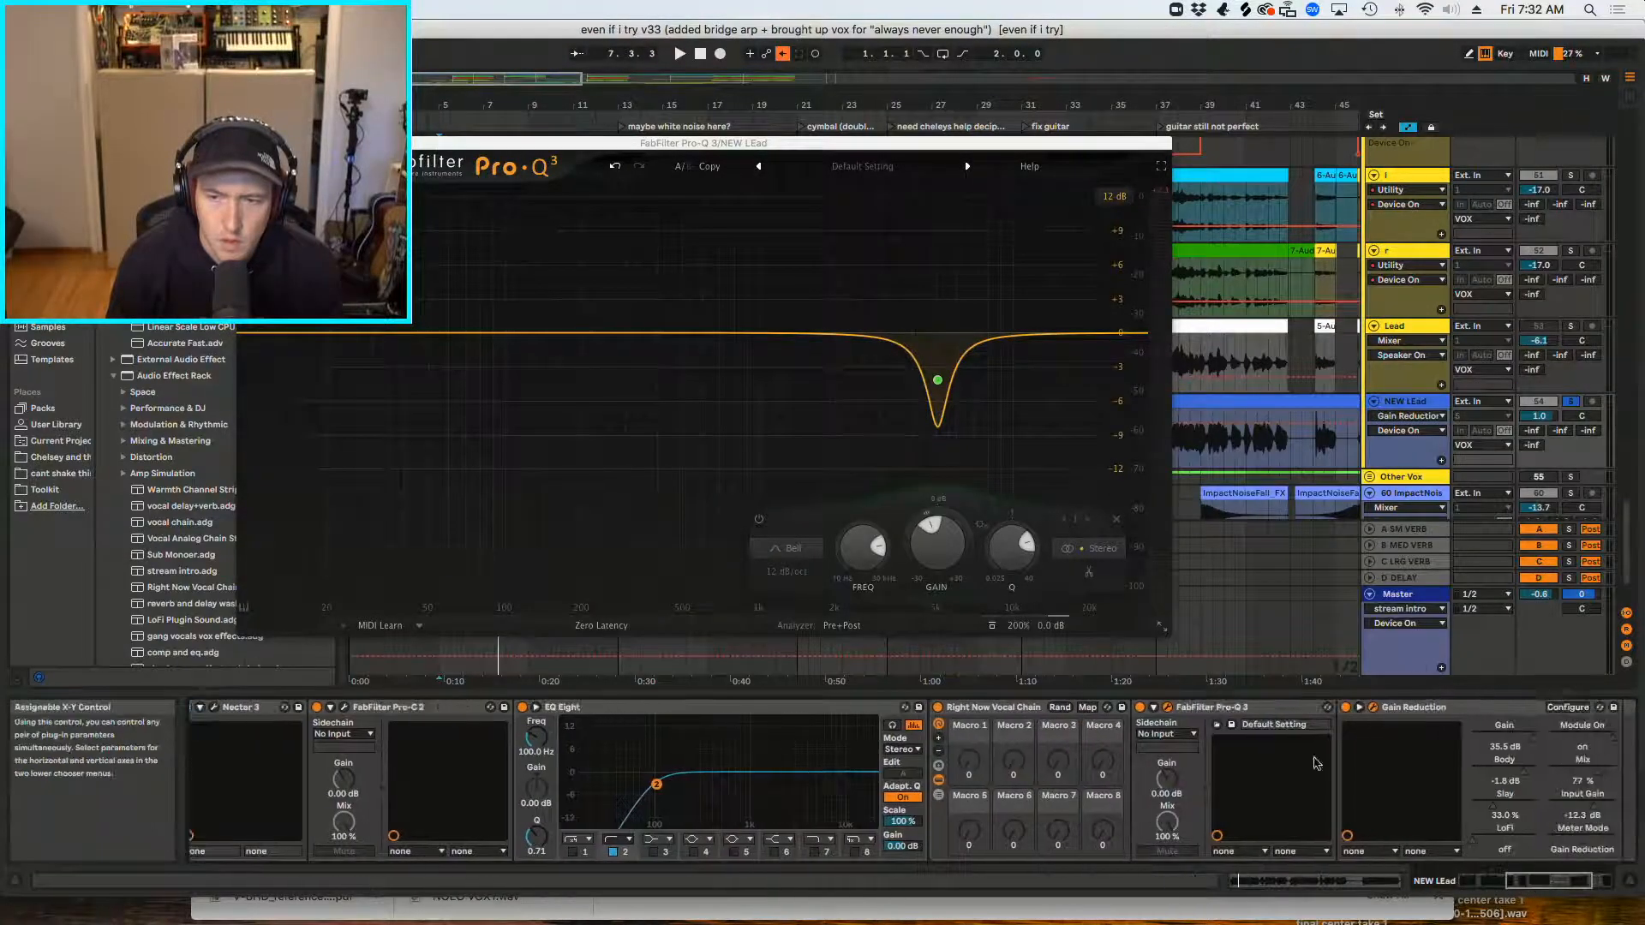
# Step: Try Pro-Q 3 earlier in the chain, between Nectar 3 and Pro-C 2, and play the vocal
pyautogui.click(1285, 707)
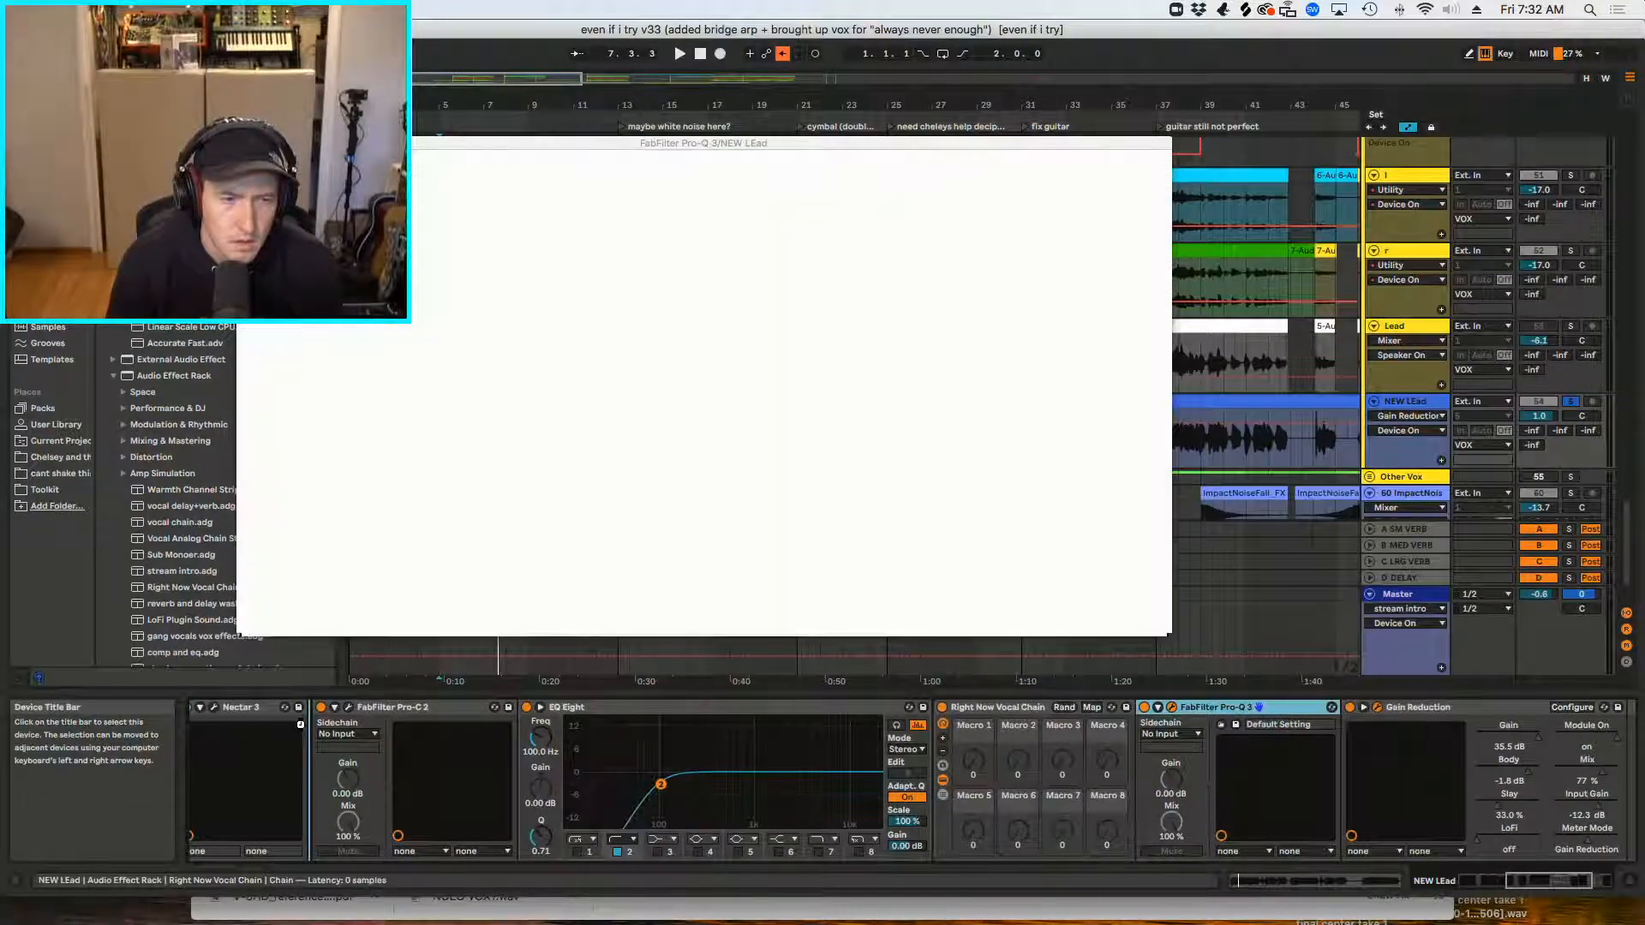
pyautogui.moveTo(1285, 707); pyautogui.dragTo(300, 725)
pyautogui.press('space')
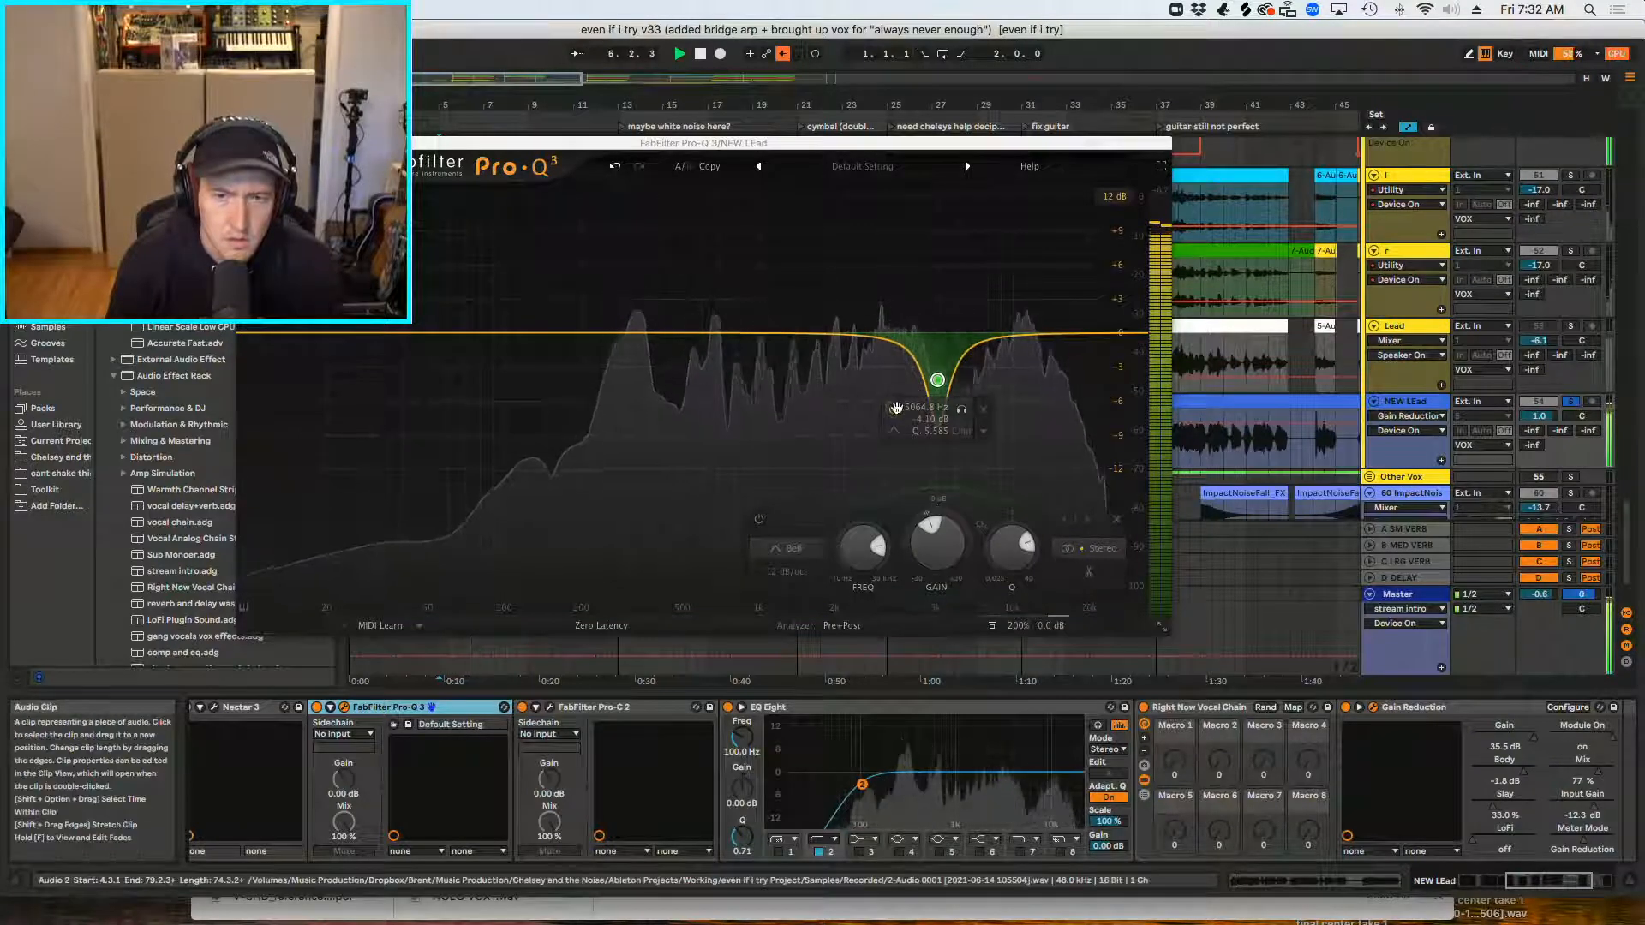
# Step: Compare the vocal with the Pro-Q 3 cut bypassed and enabled, and deepen it to about -6.9 dB near 5 kHz
pyautogui.click(895, 410)
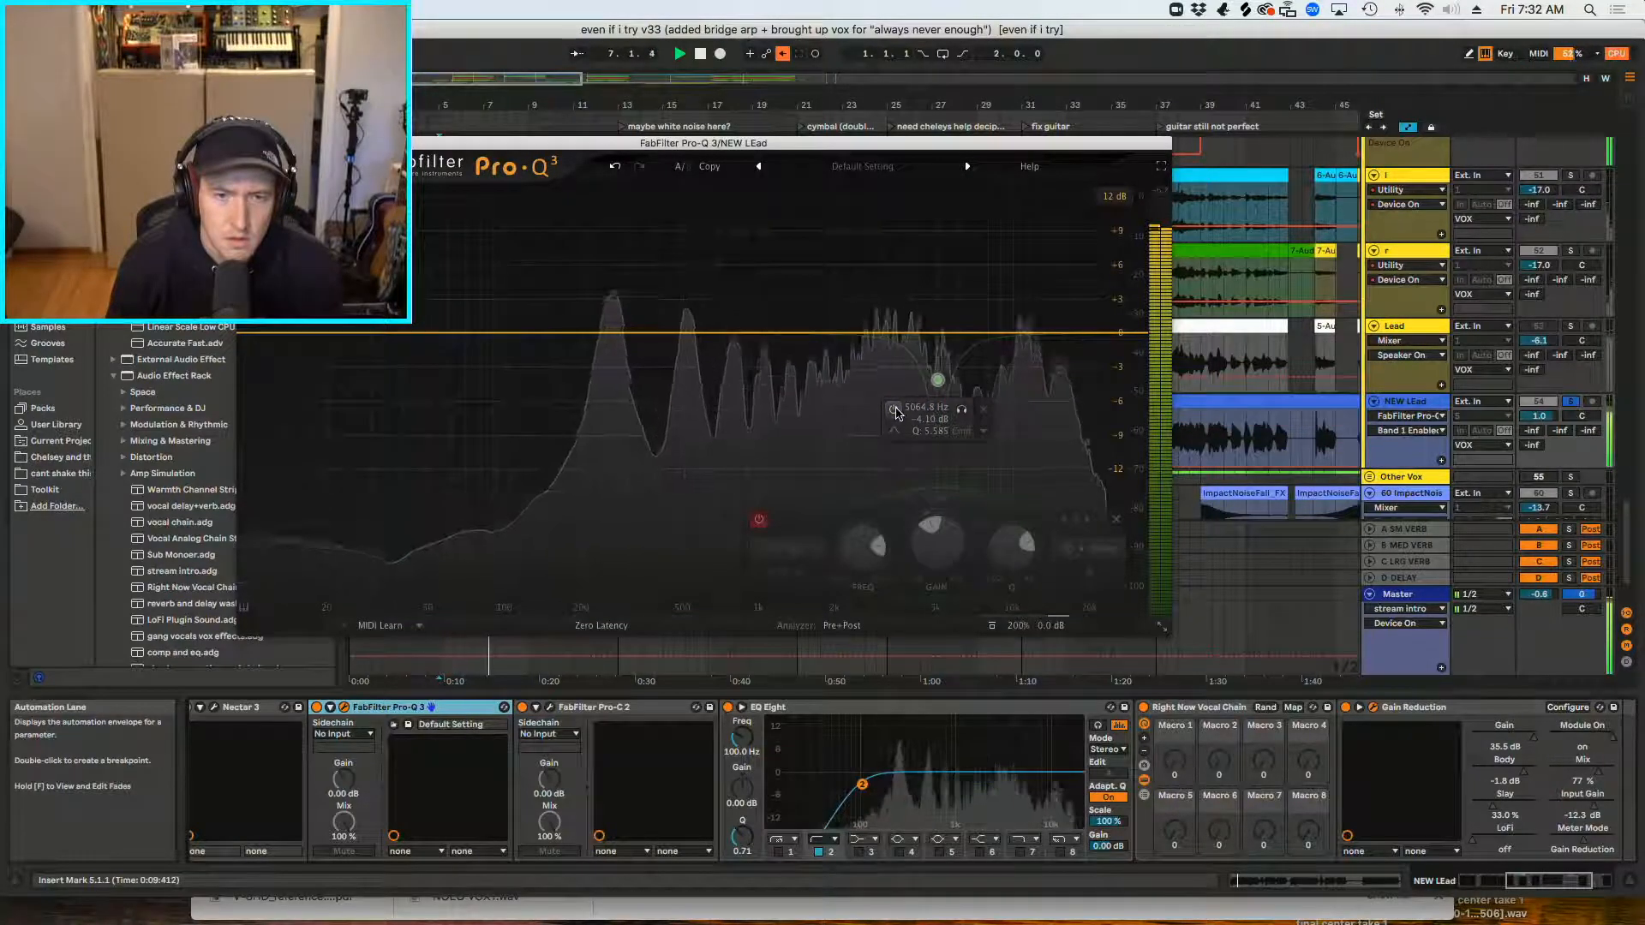
pyautogui.click(894, 410)
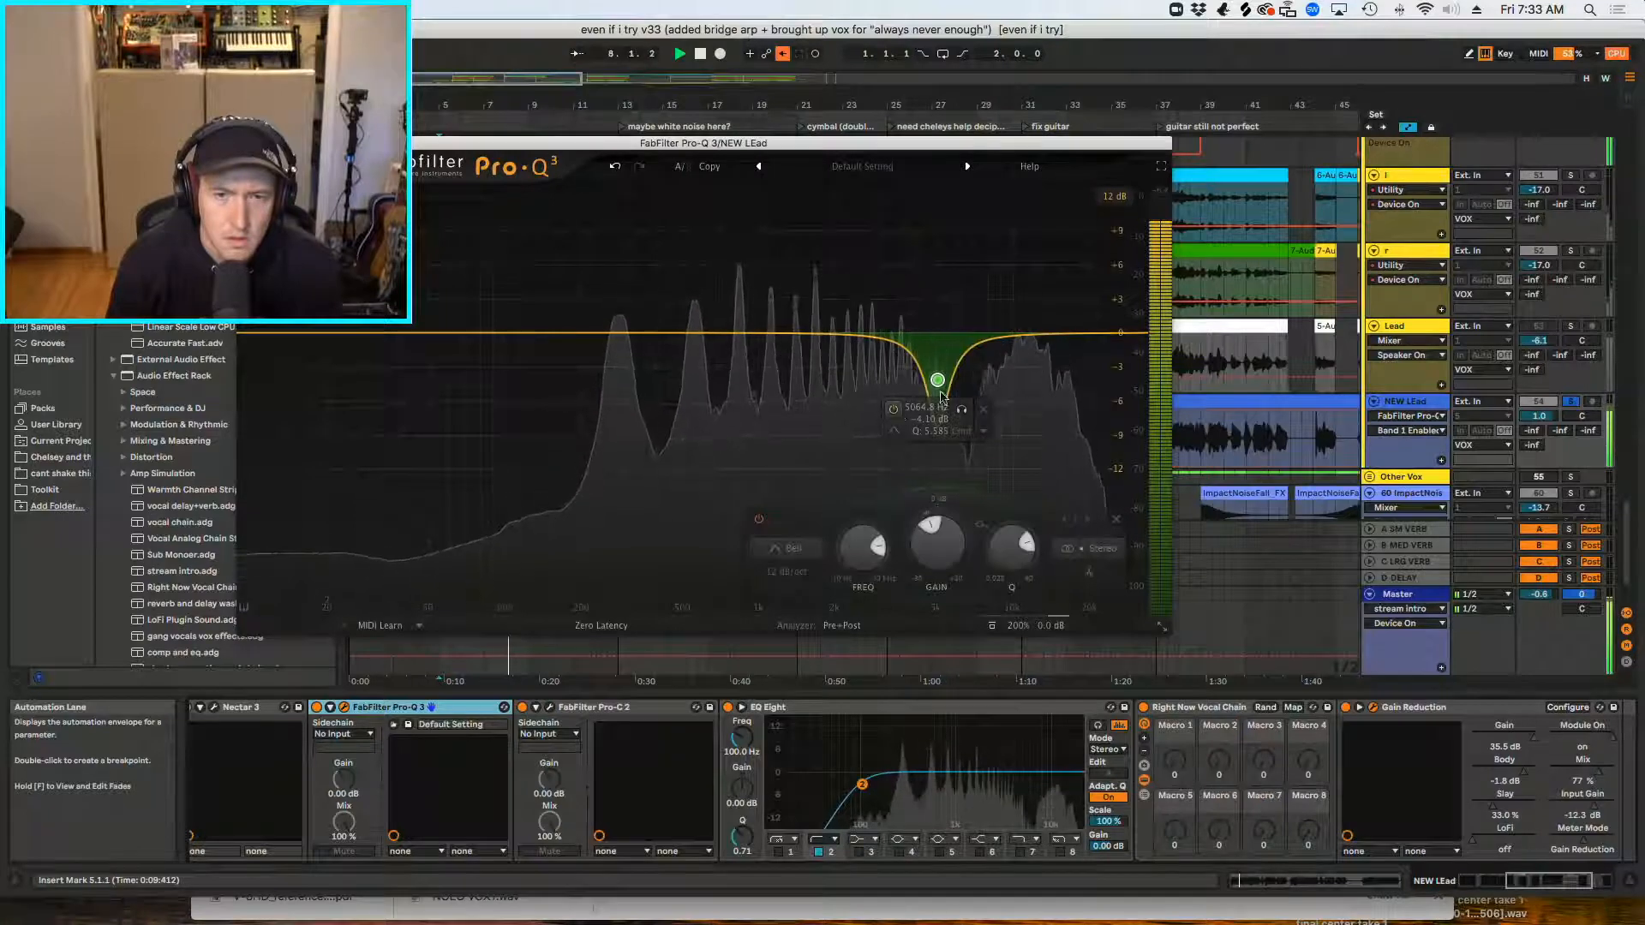
pyautogui.moveTo(938, 382); pyautogui.dragTo(936, 412)
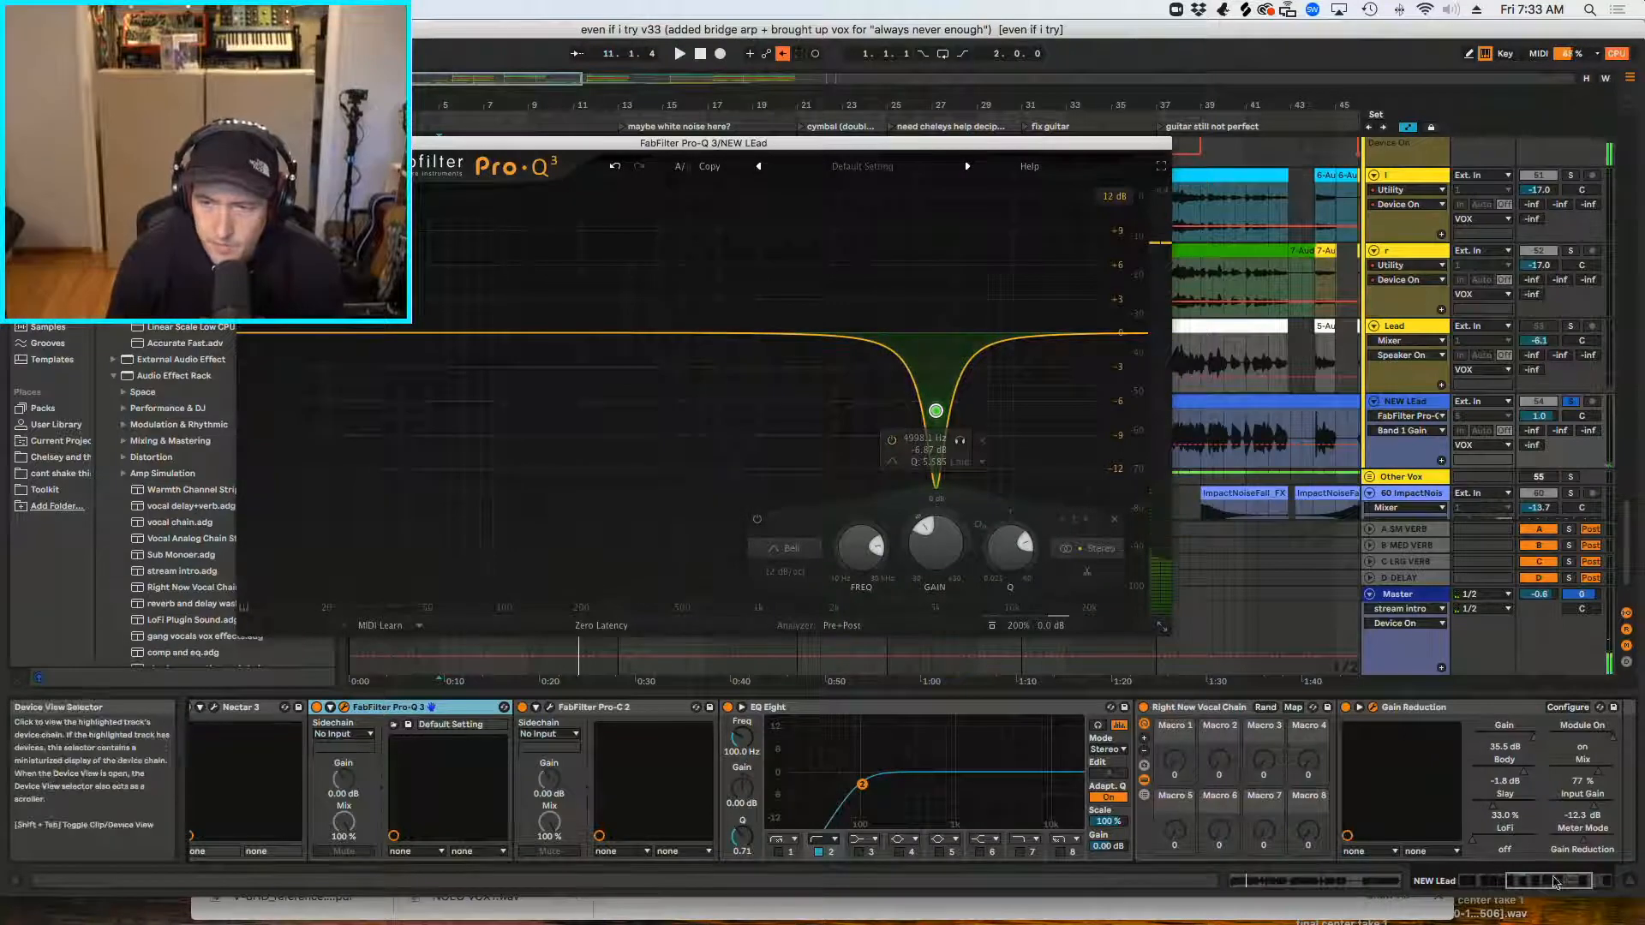
# Step: Try Gain Reduction with Mix at 47% and Slay at 27%, adjusting Body while the vocal plays
pyautogui.click(1375, 708)
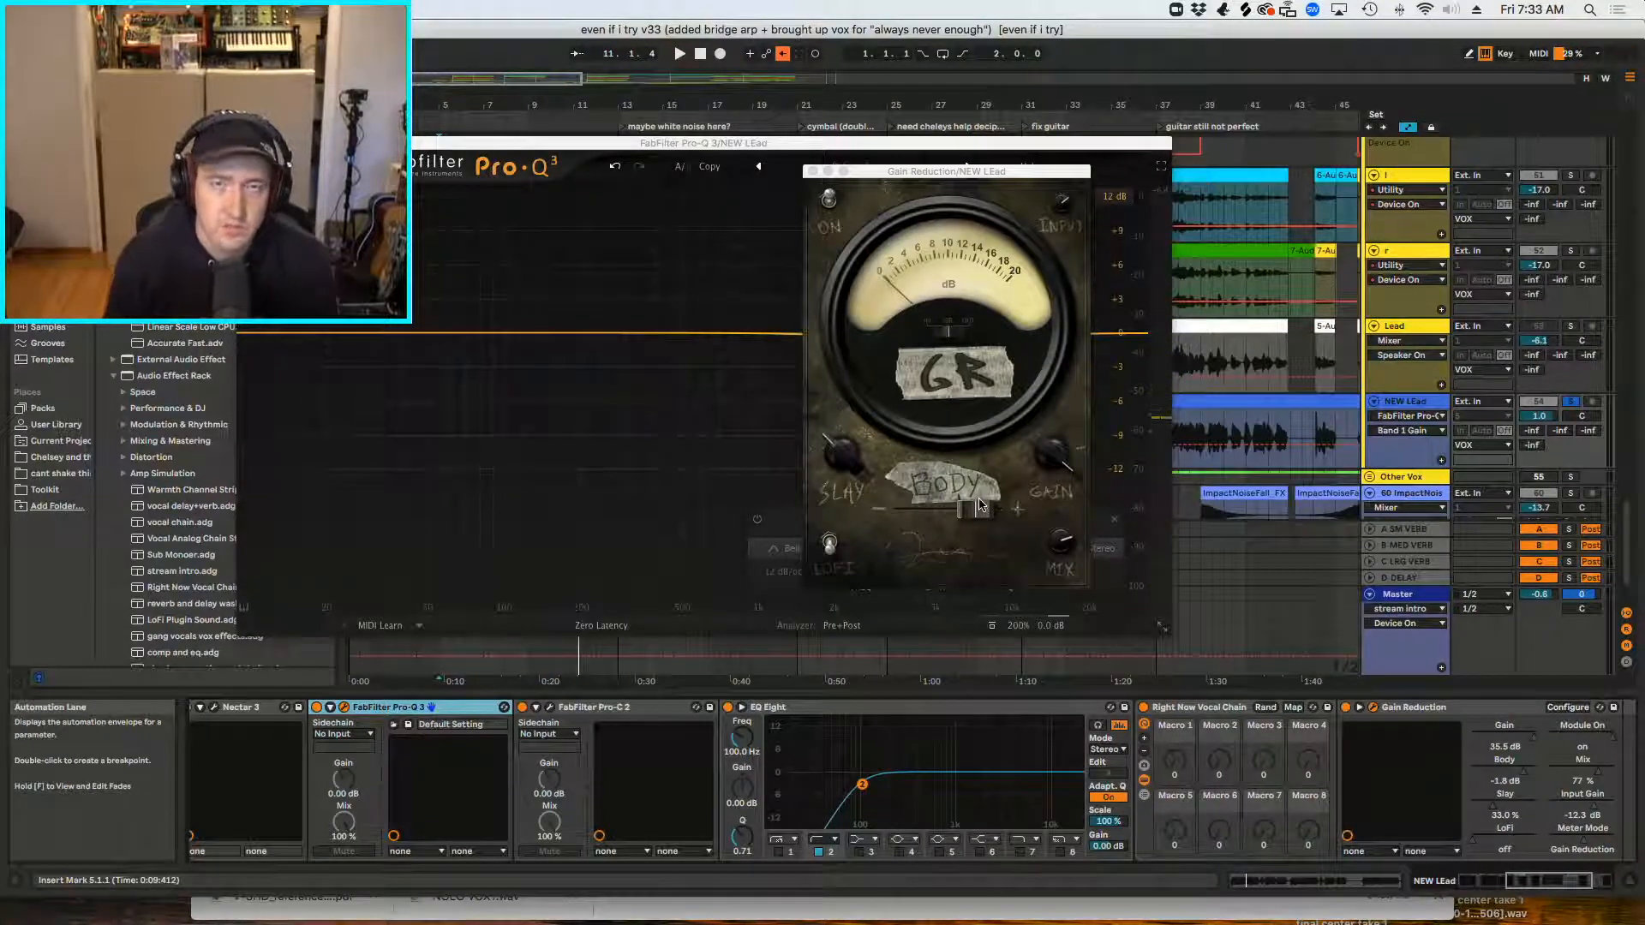
pyautogui.click(1060, 537)
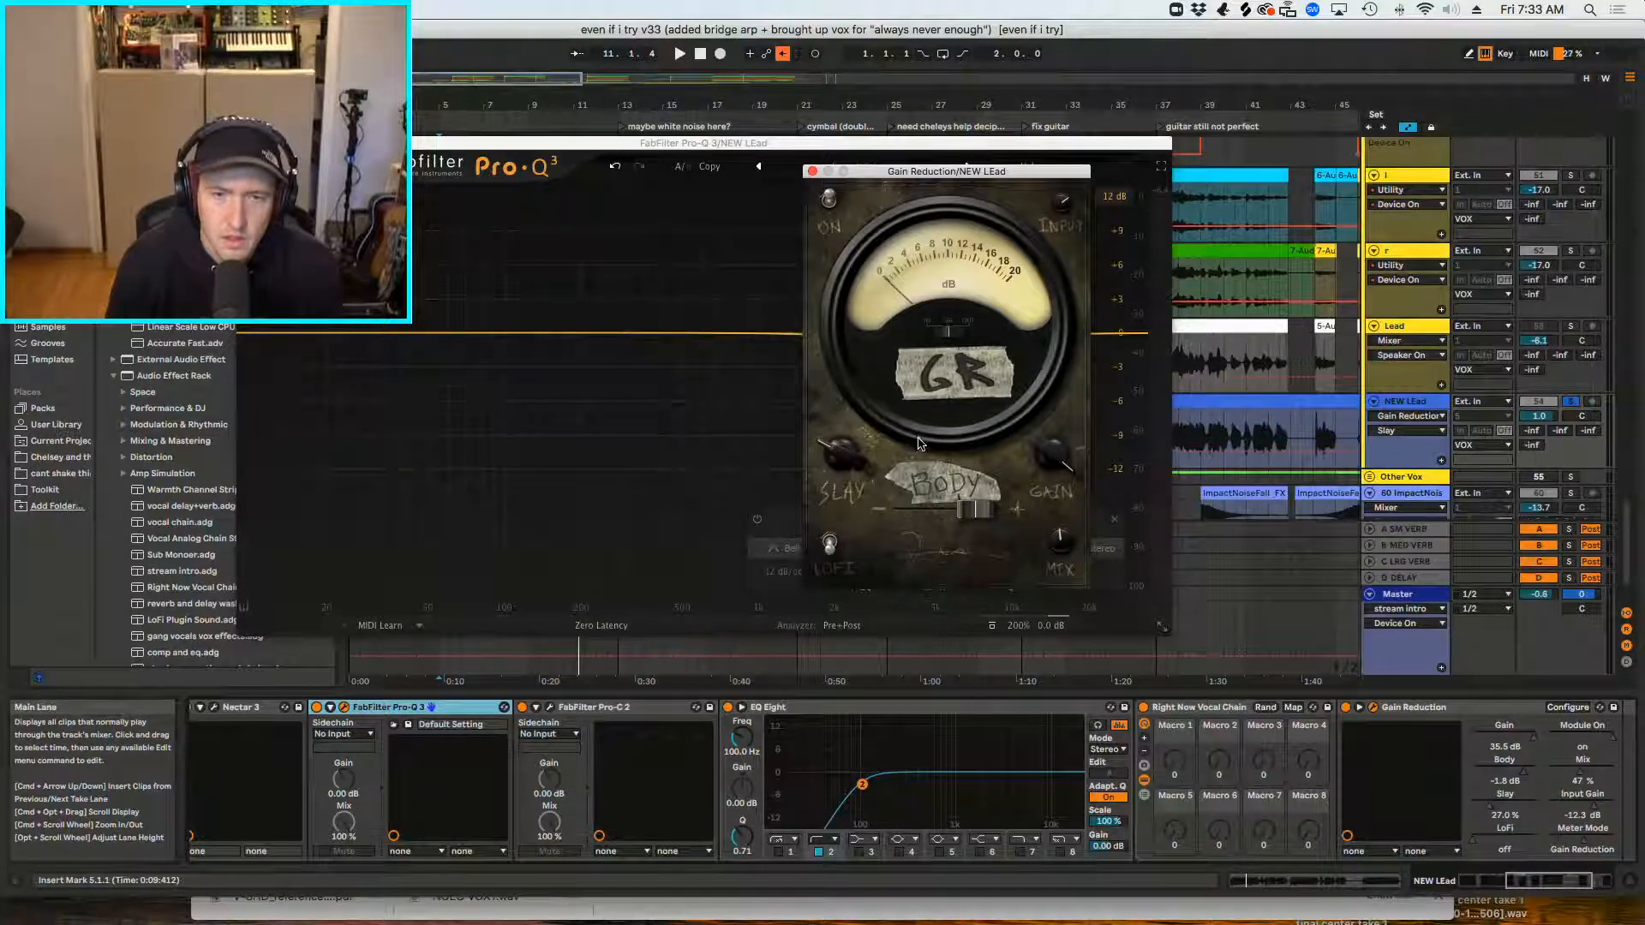
pyautogui.press('space')
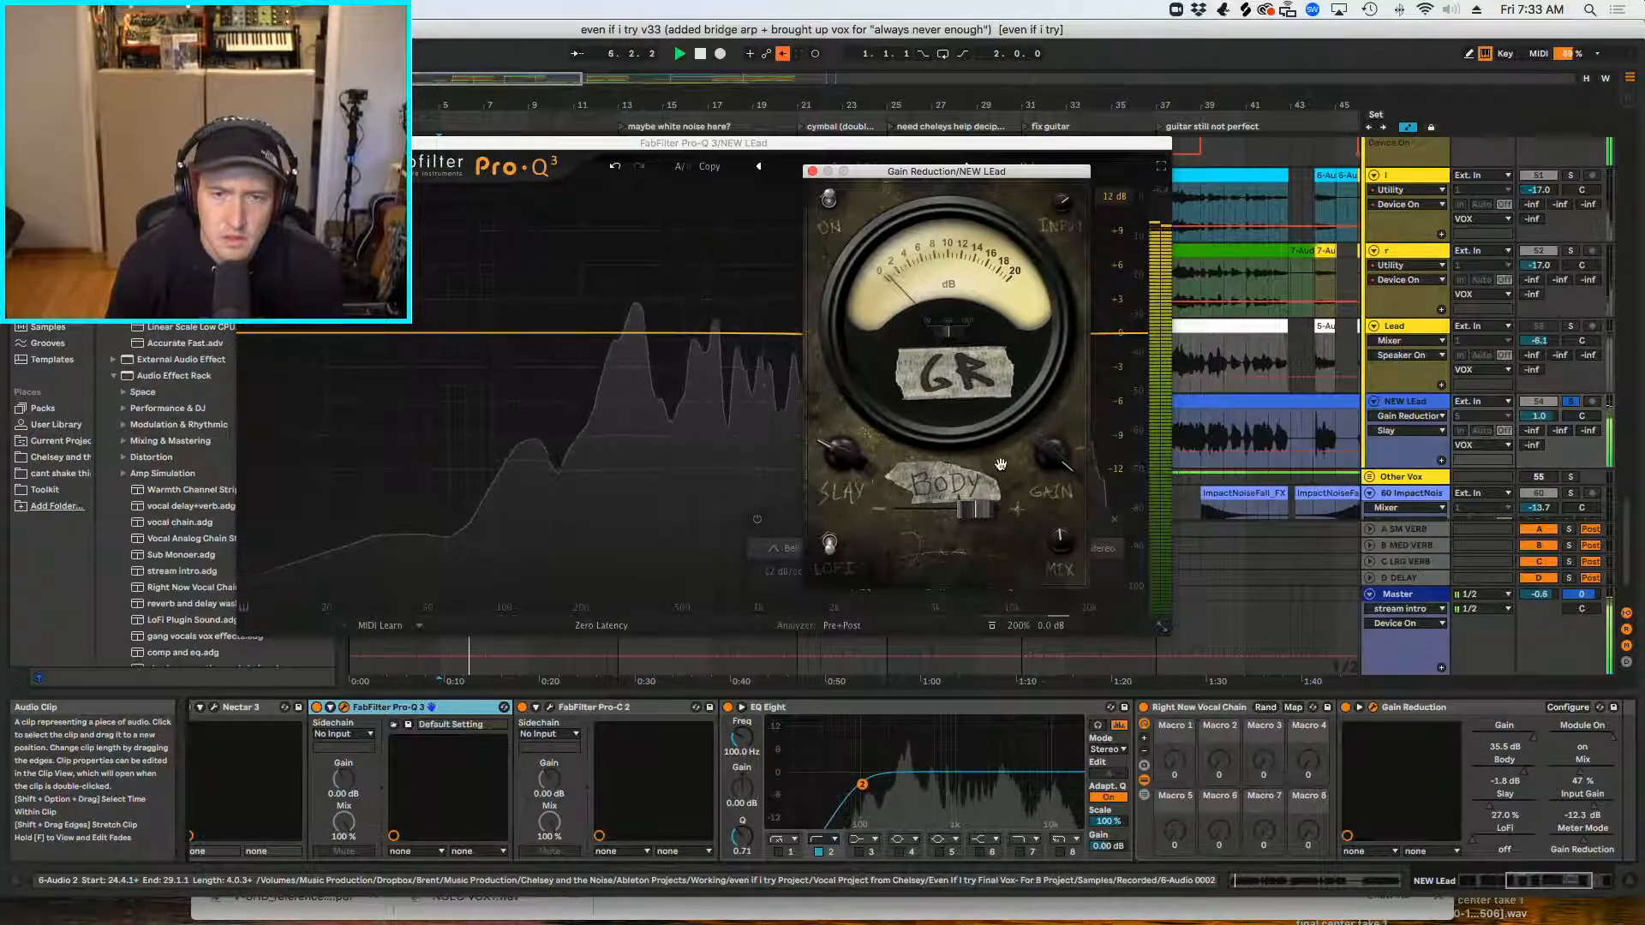
pyautogui.moveTo(975, 510)
pyautogui.mouseDown()
pyautogui.moveTo(872, 503)
pyautogui.moveTo(981, 511)
pyautogui.mouseUp()
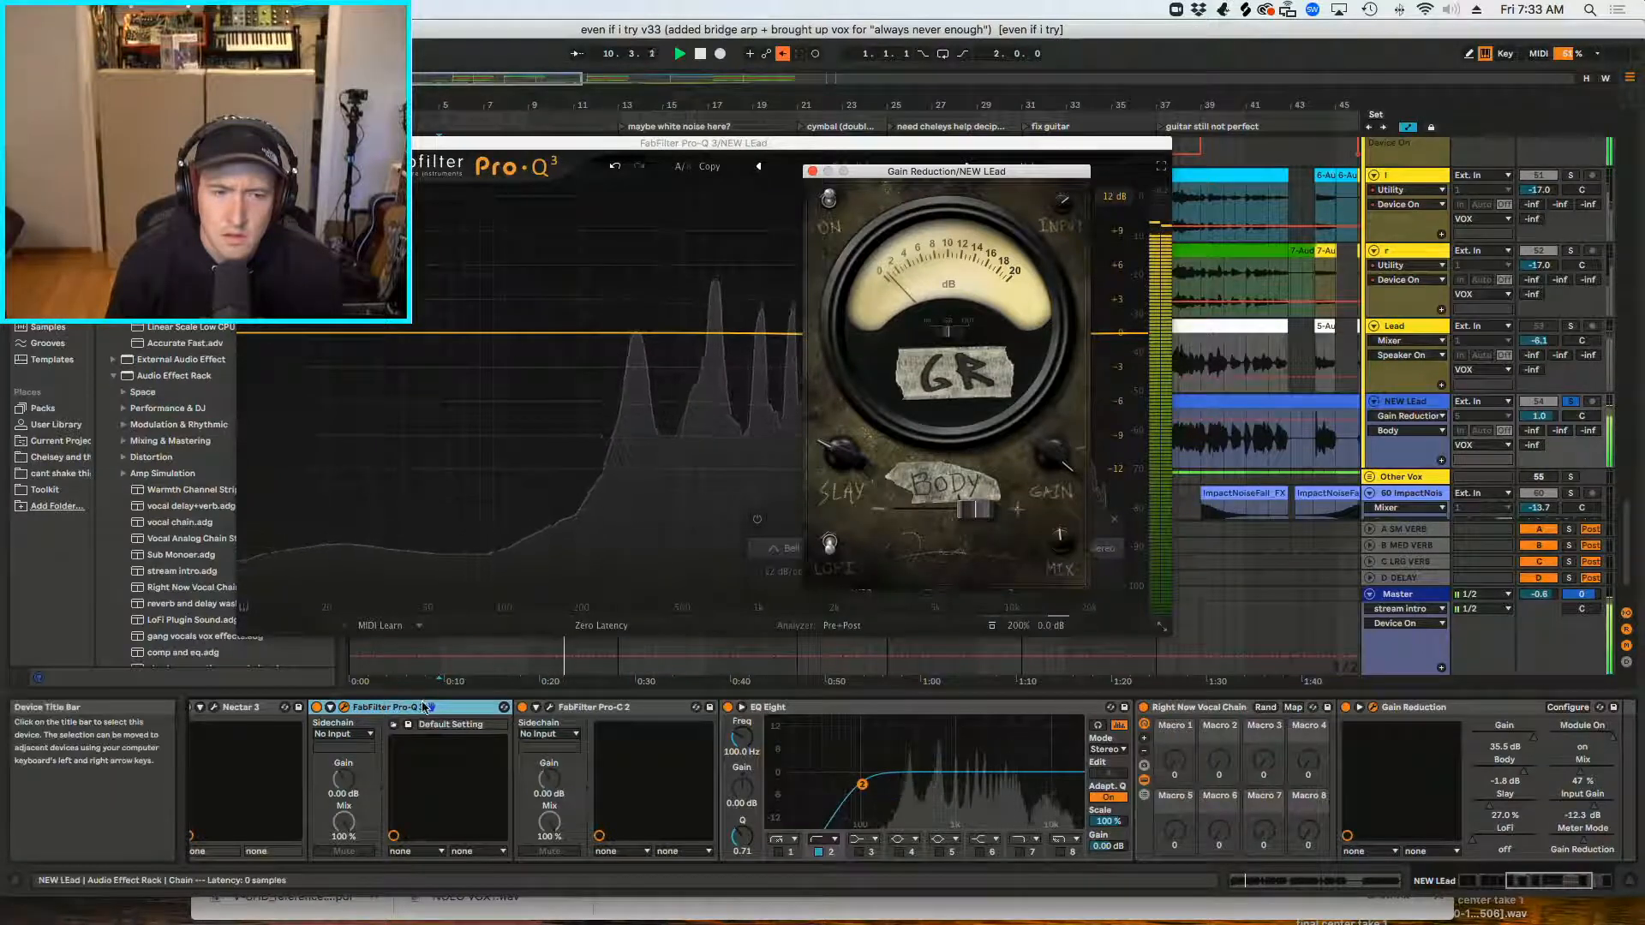
# Step: Move Pro-Q 3 to the end of the vocal chain, after Gain Reduction, and replay the vocal
pyautogui.moveTo(399, 710); pyautogui.dragTo(1519, 754)
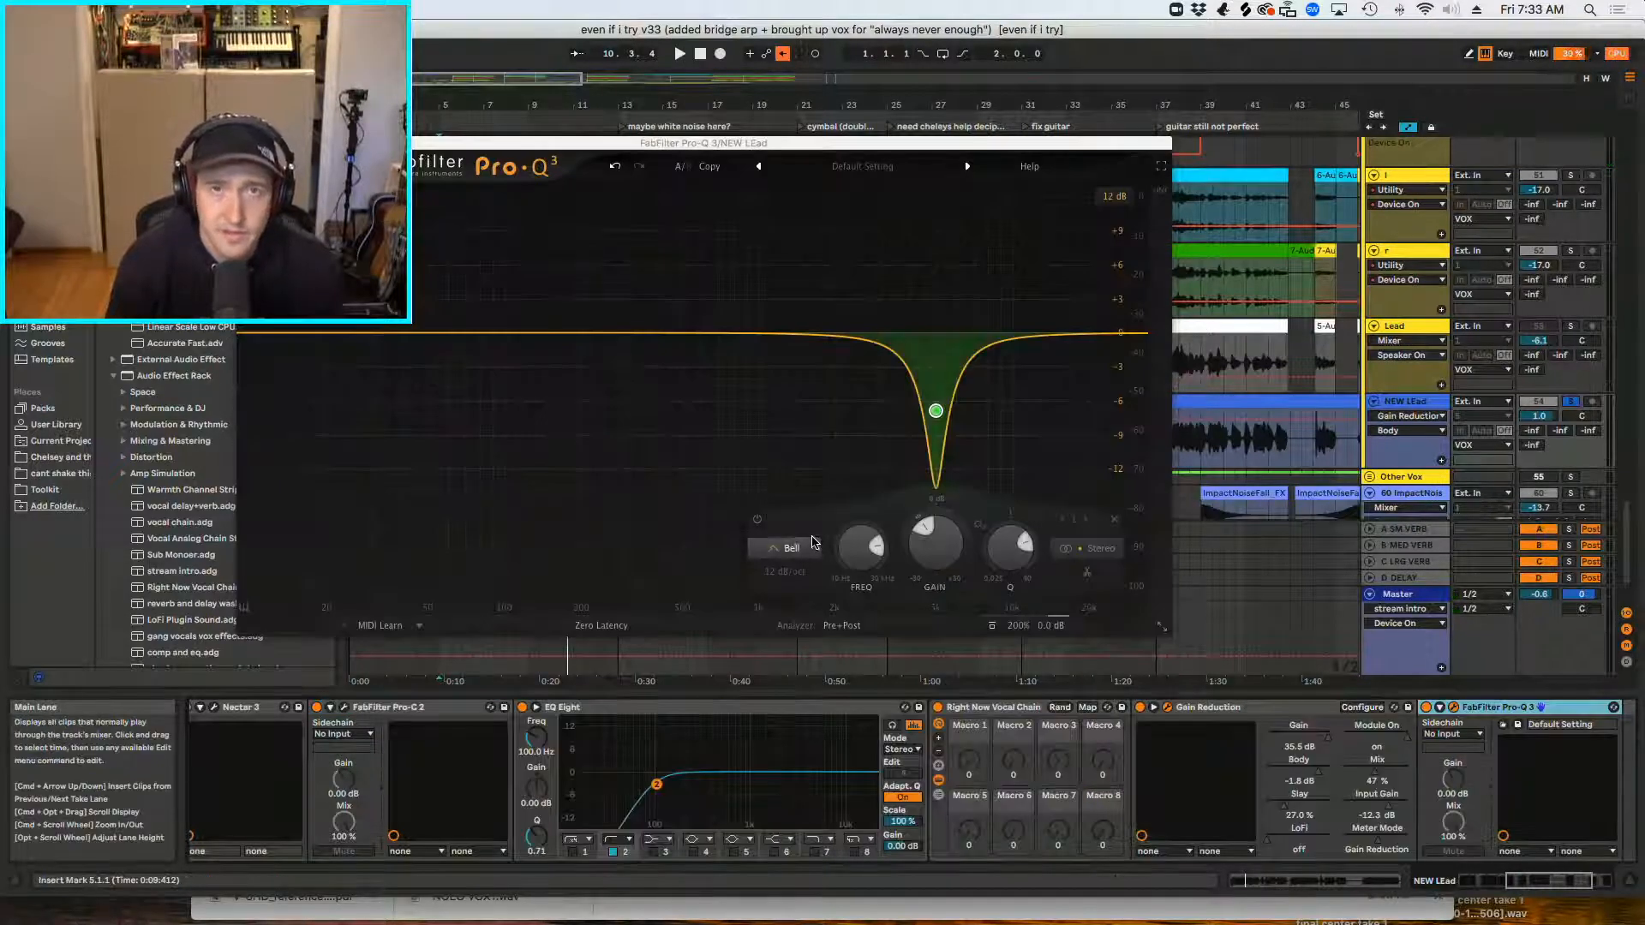
pyautogui.press('space')
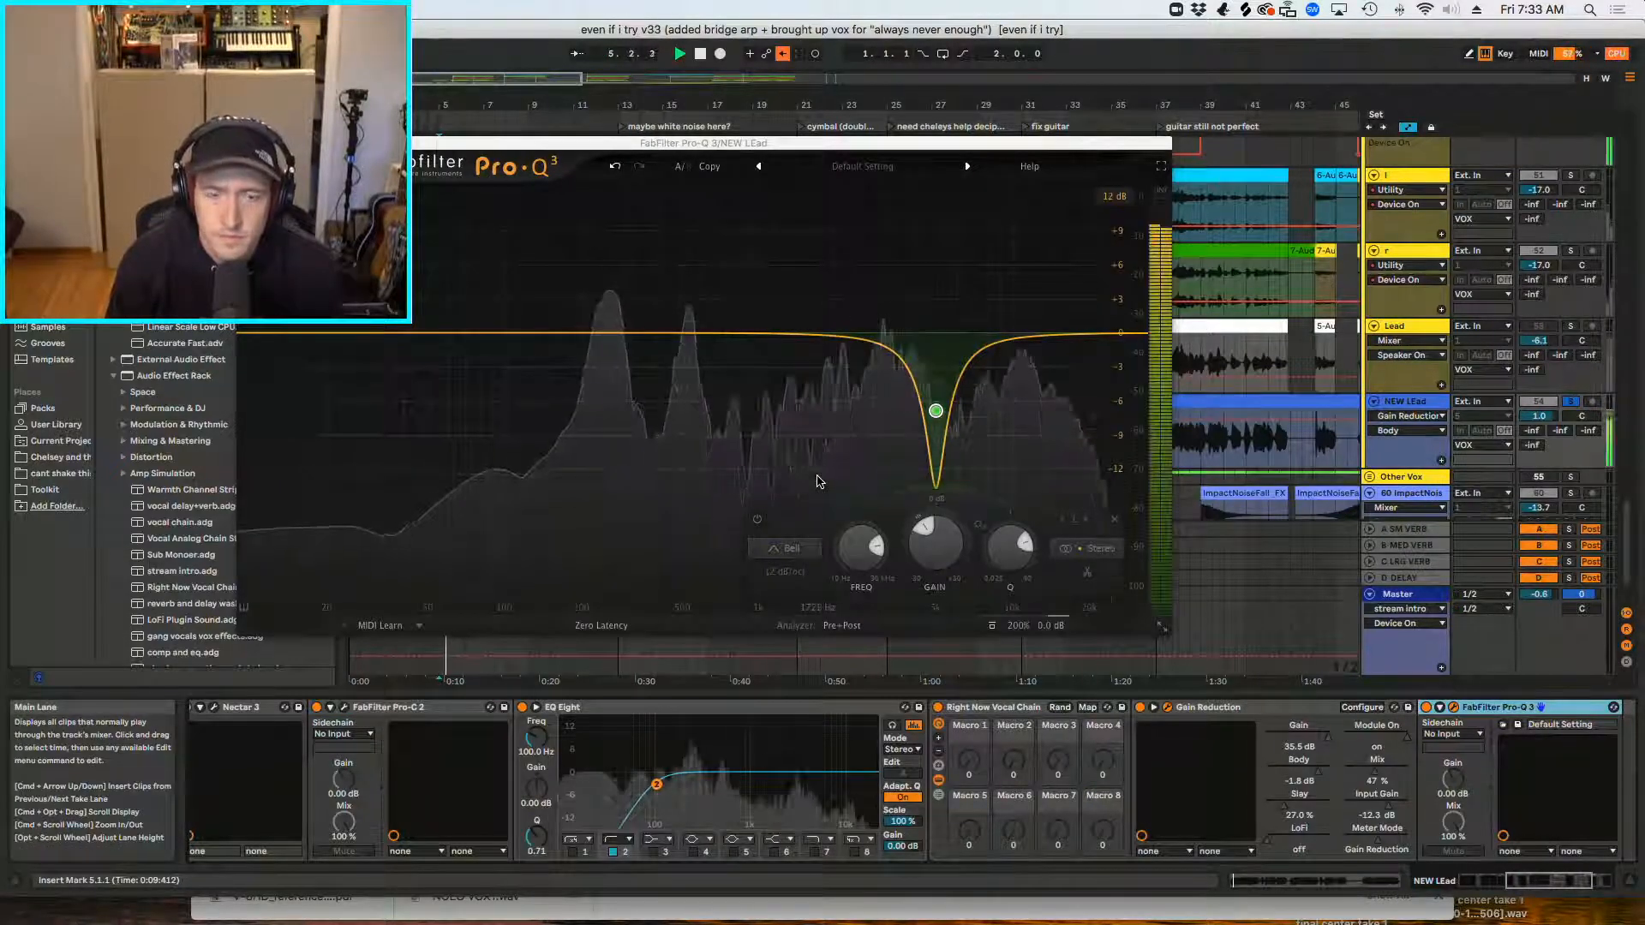
pyautogui.moveTo(838, 469)
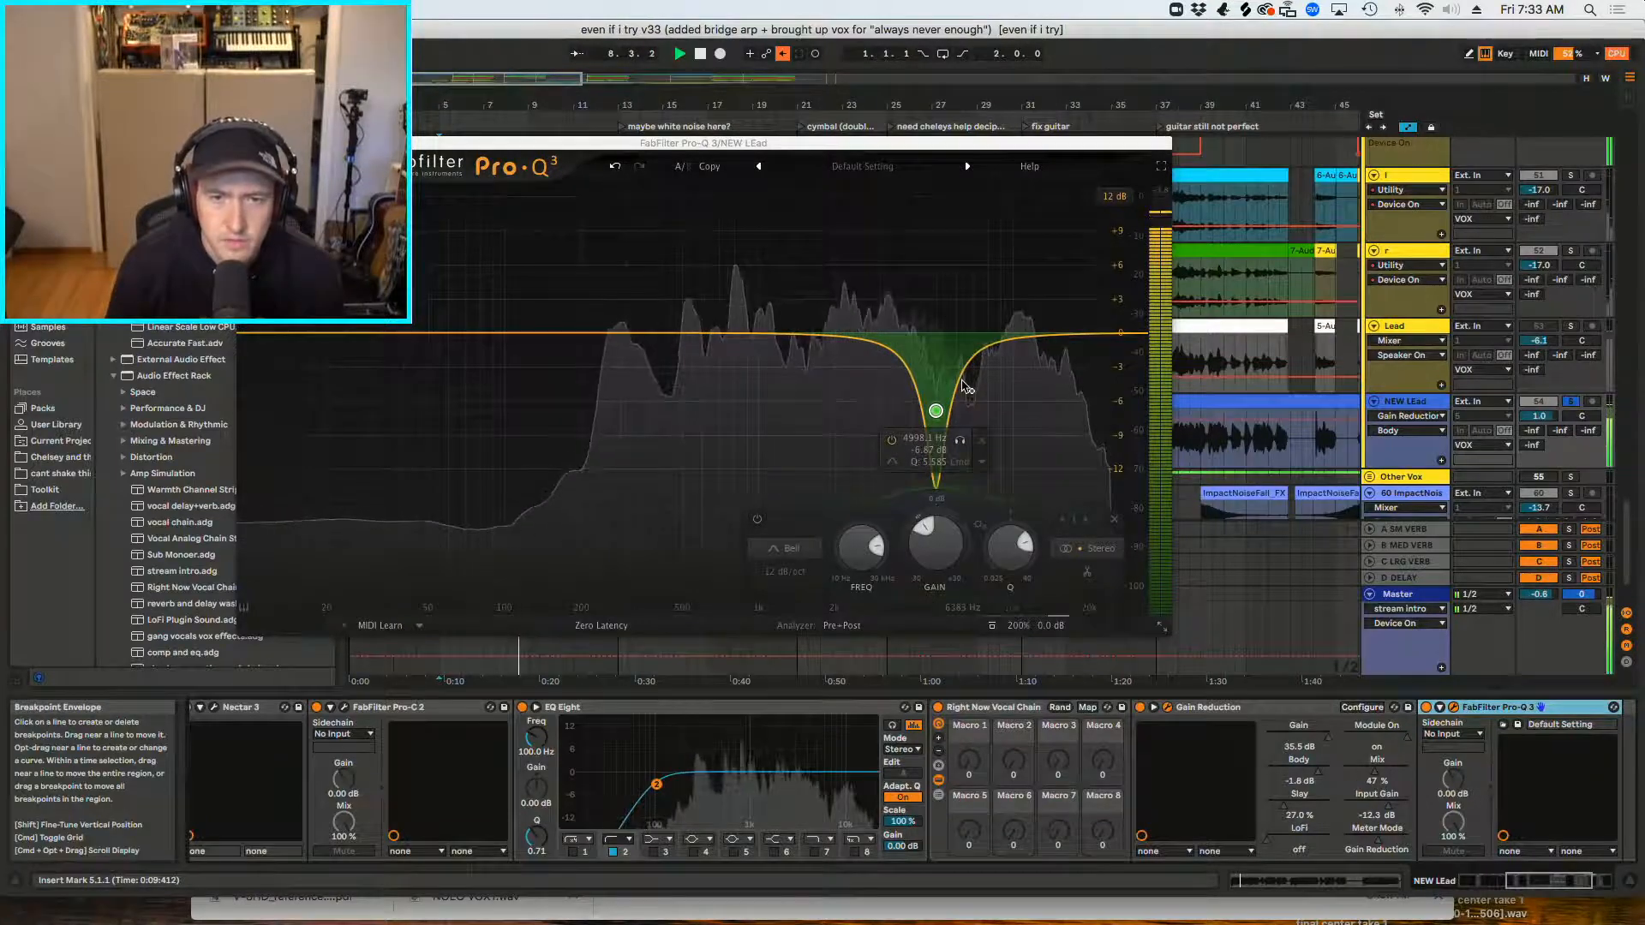
# Step: Compare both Pro-Q 3 positions by undoing and redoing the device move during playback, and reopen the equalizer
pyautogui.press('super+z')
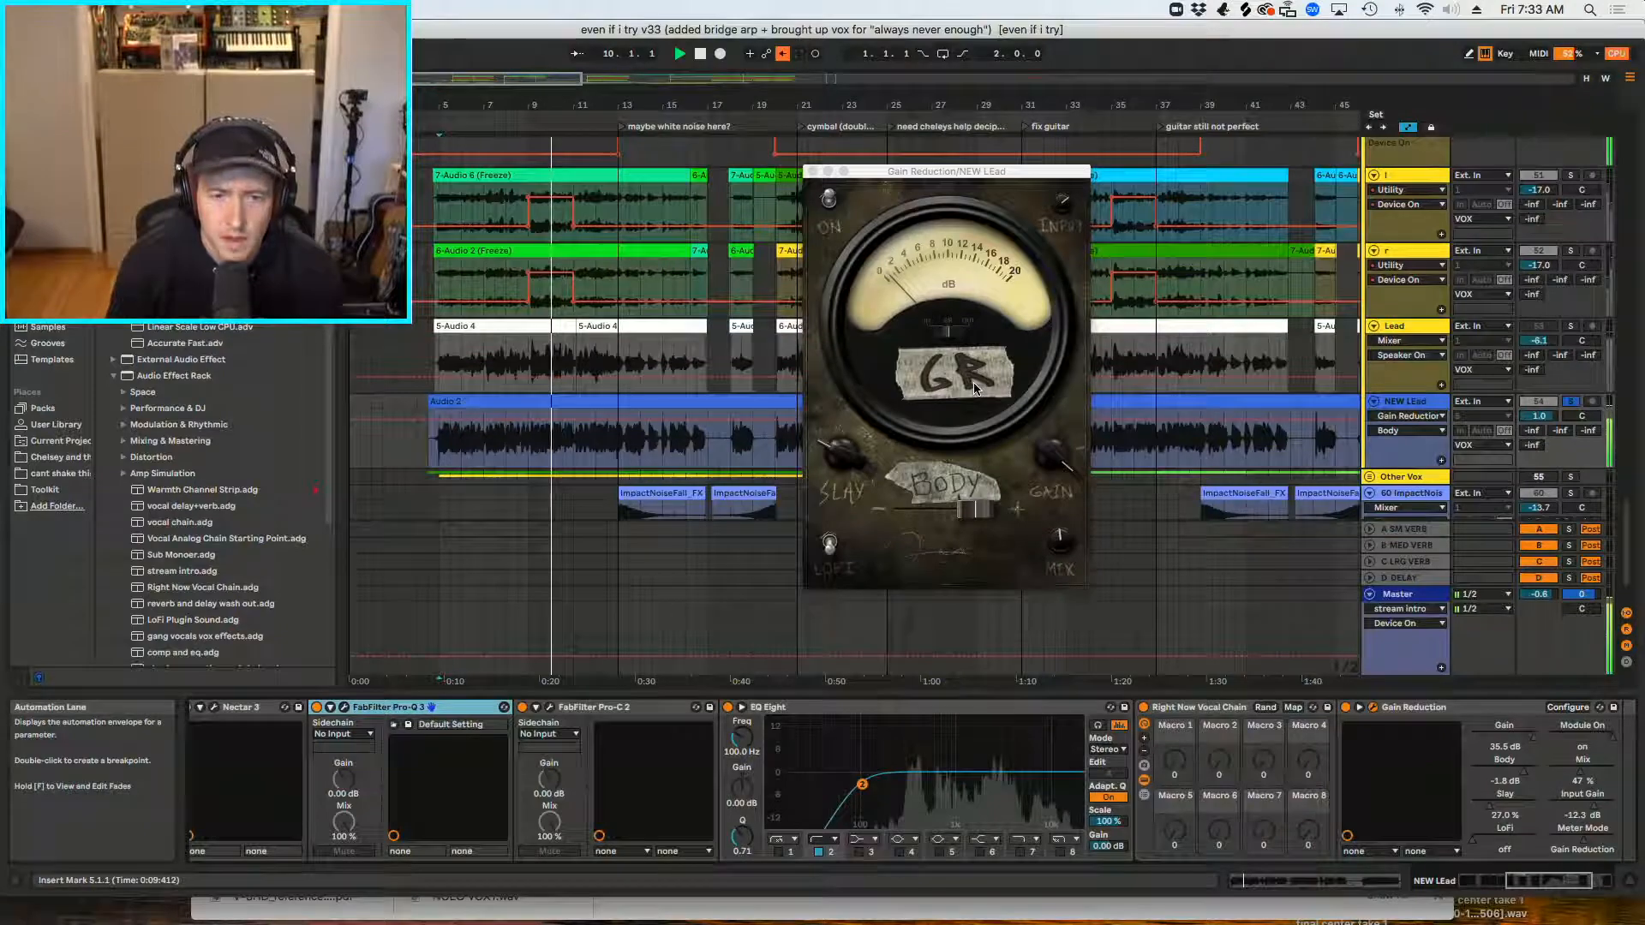
pyautogui.press('super+shift+z')
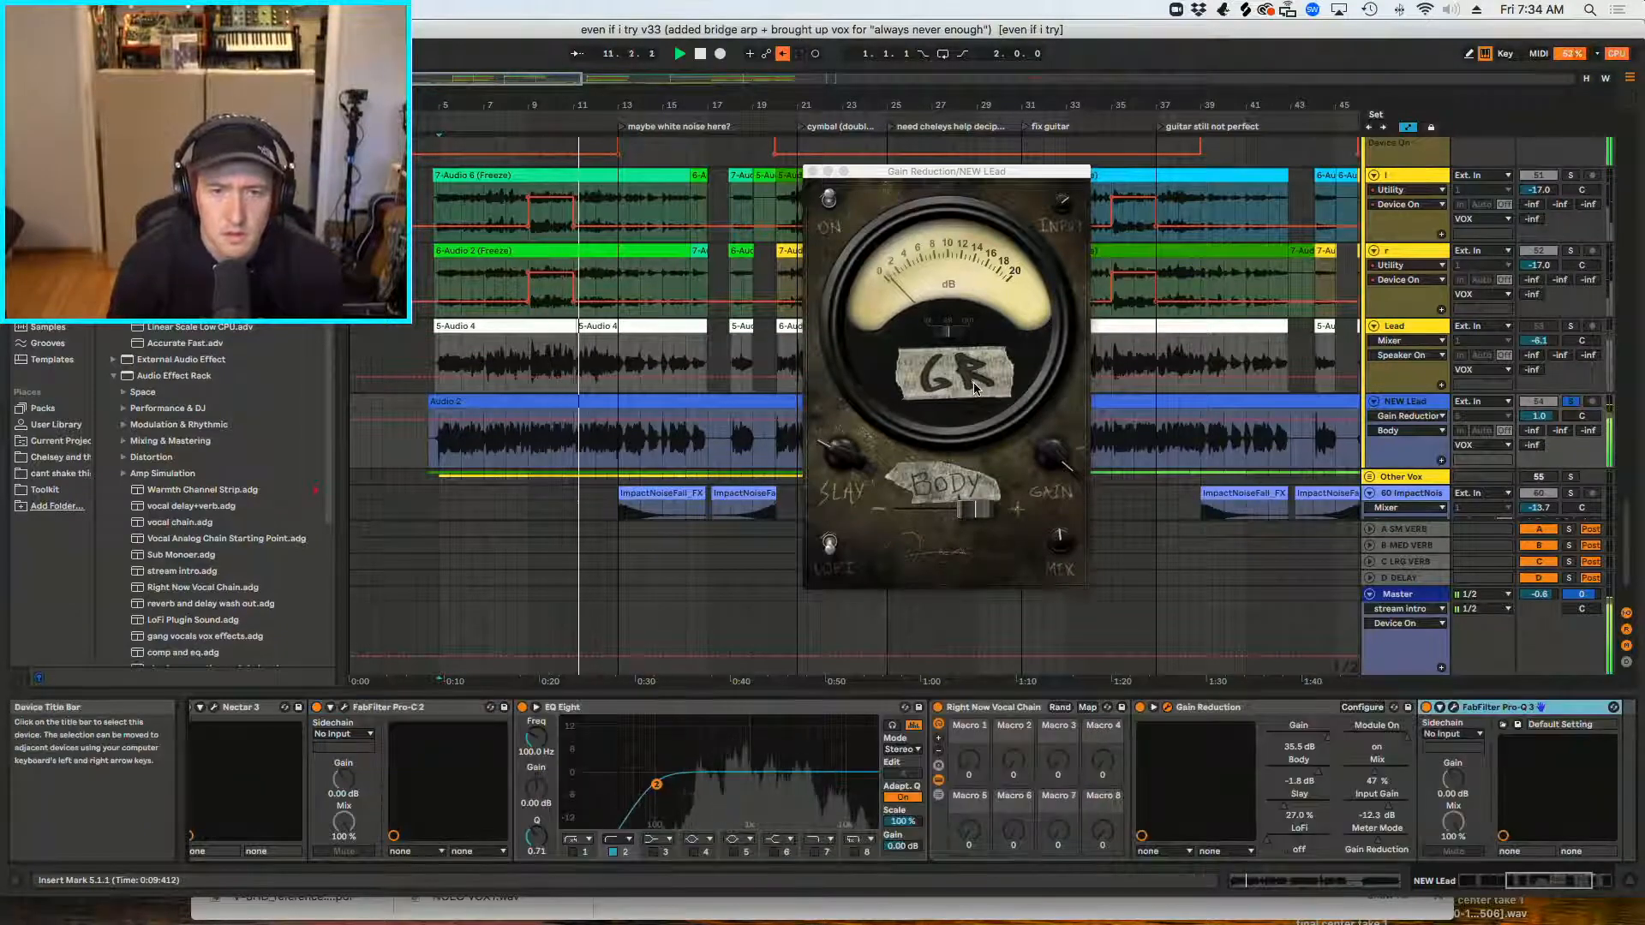
pyautogui.click(1454, 707)
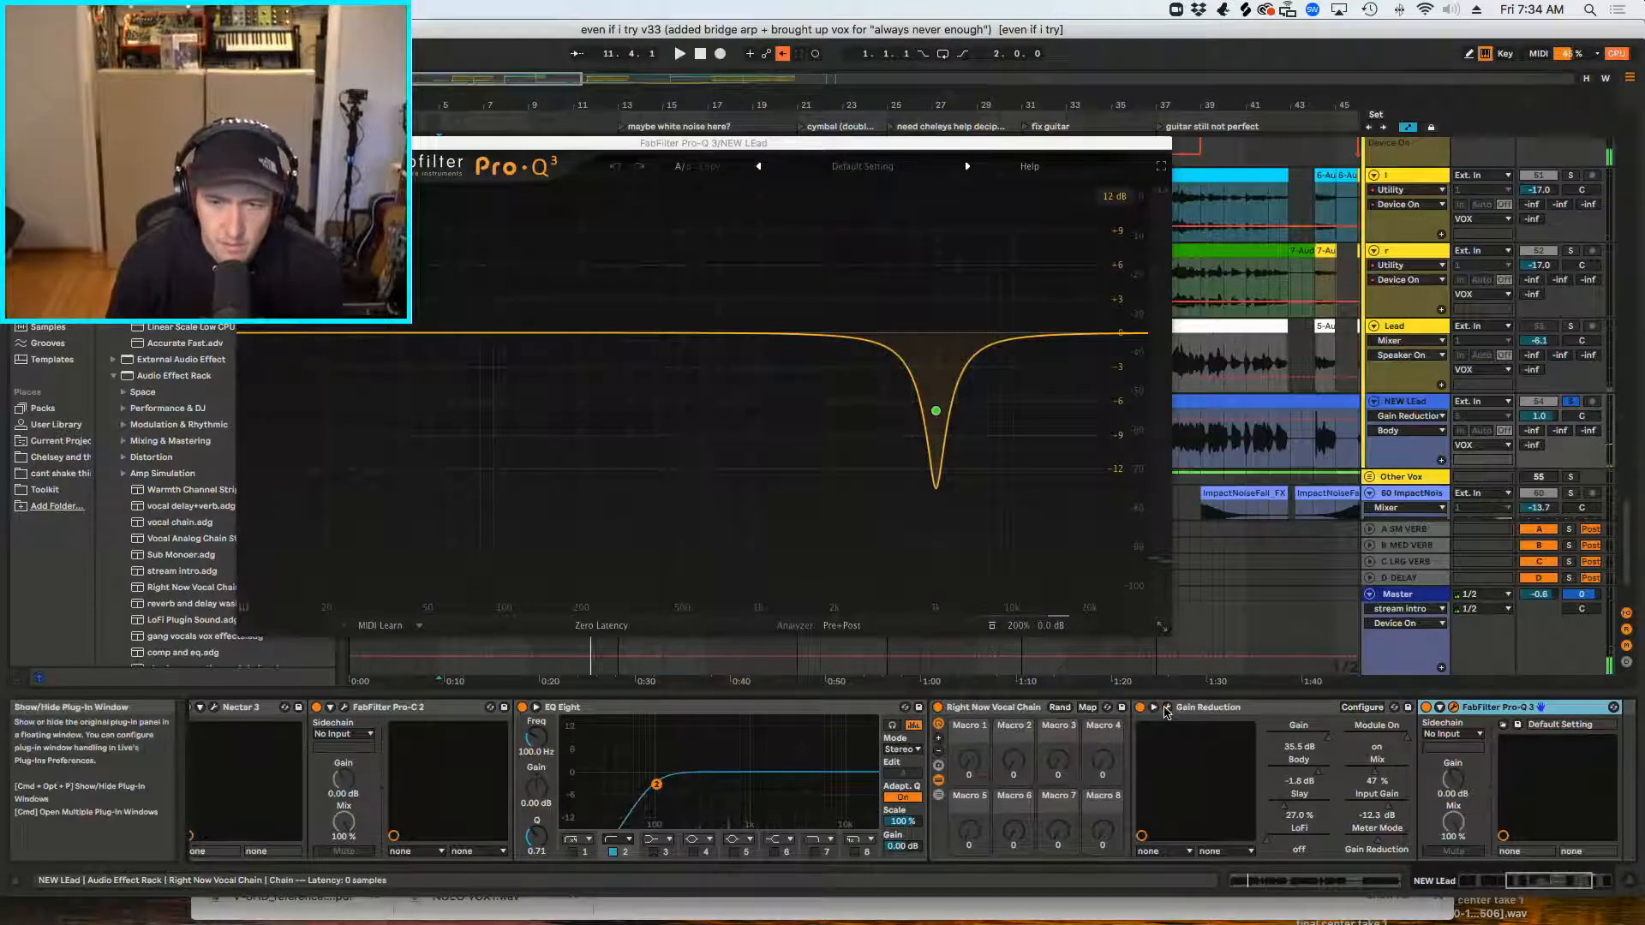
# Step: Set Gain Reduction's Mix to 43%, fine-tune its Slay amount, and close the plug-in window
pyautogui.click(1167, 706)
pyautogui.click(1061, 551)
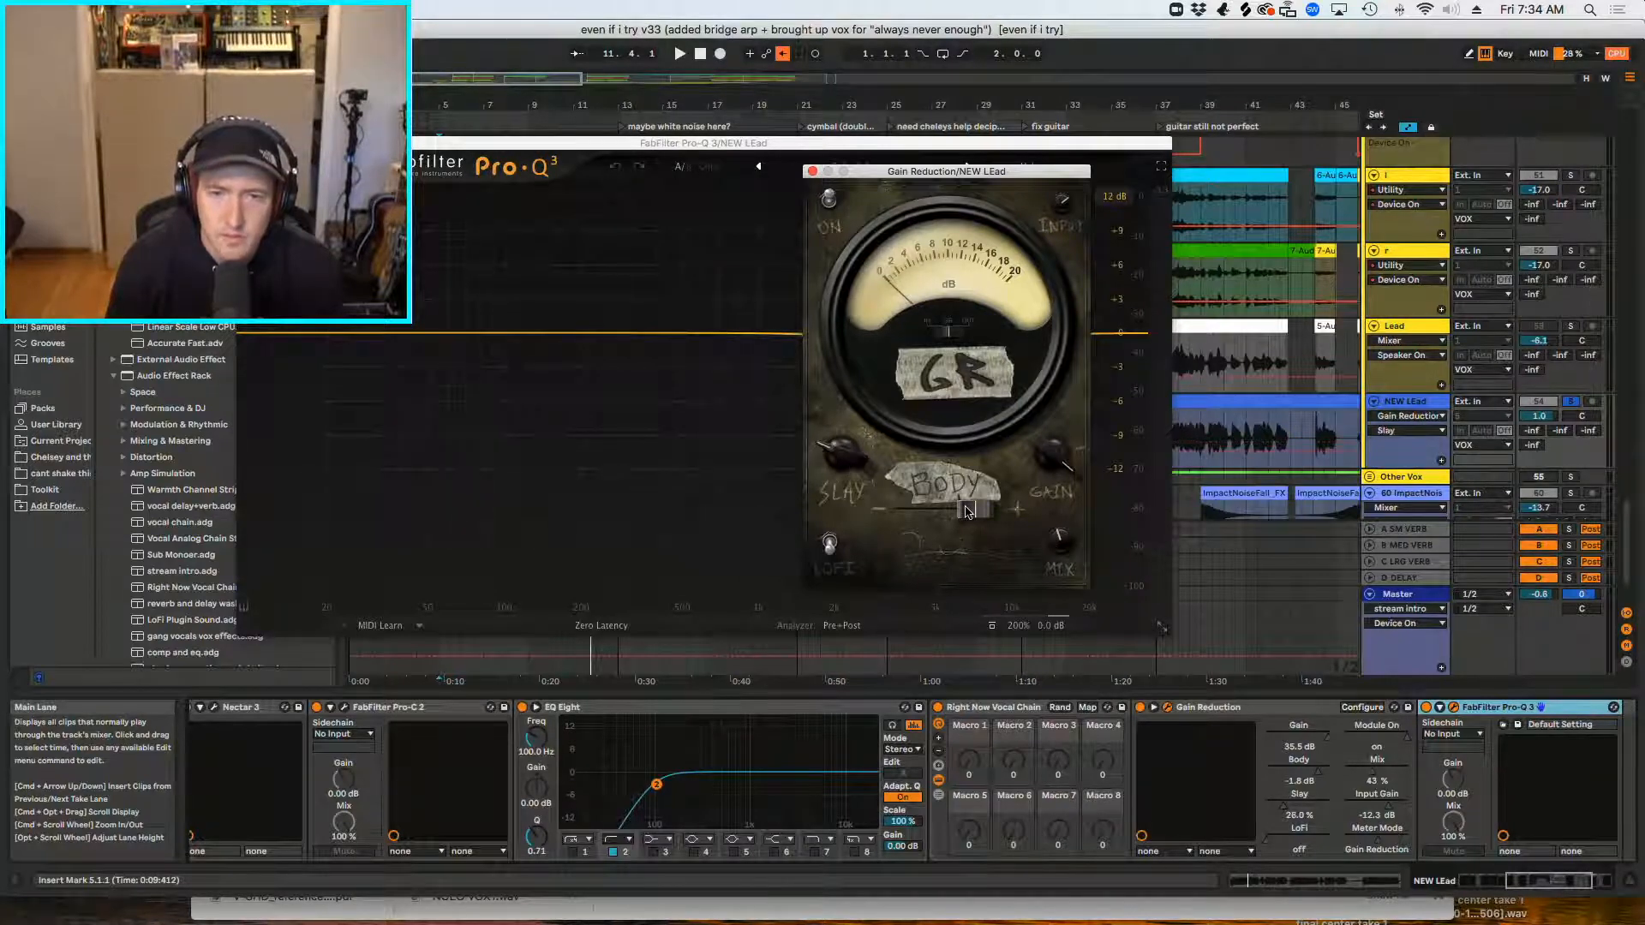
pyautogui.click(812, 173)
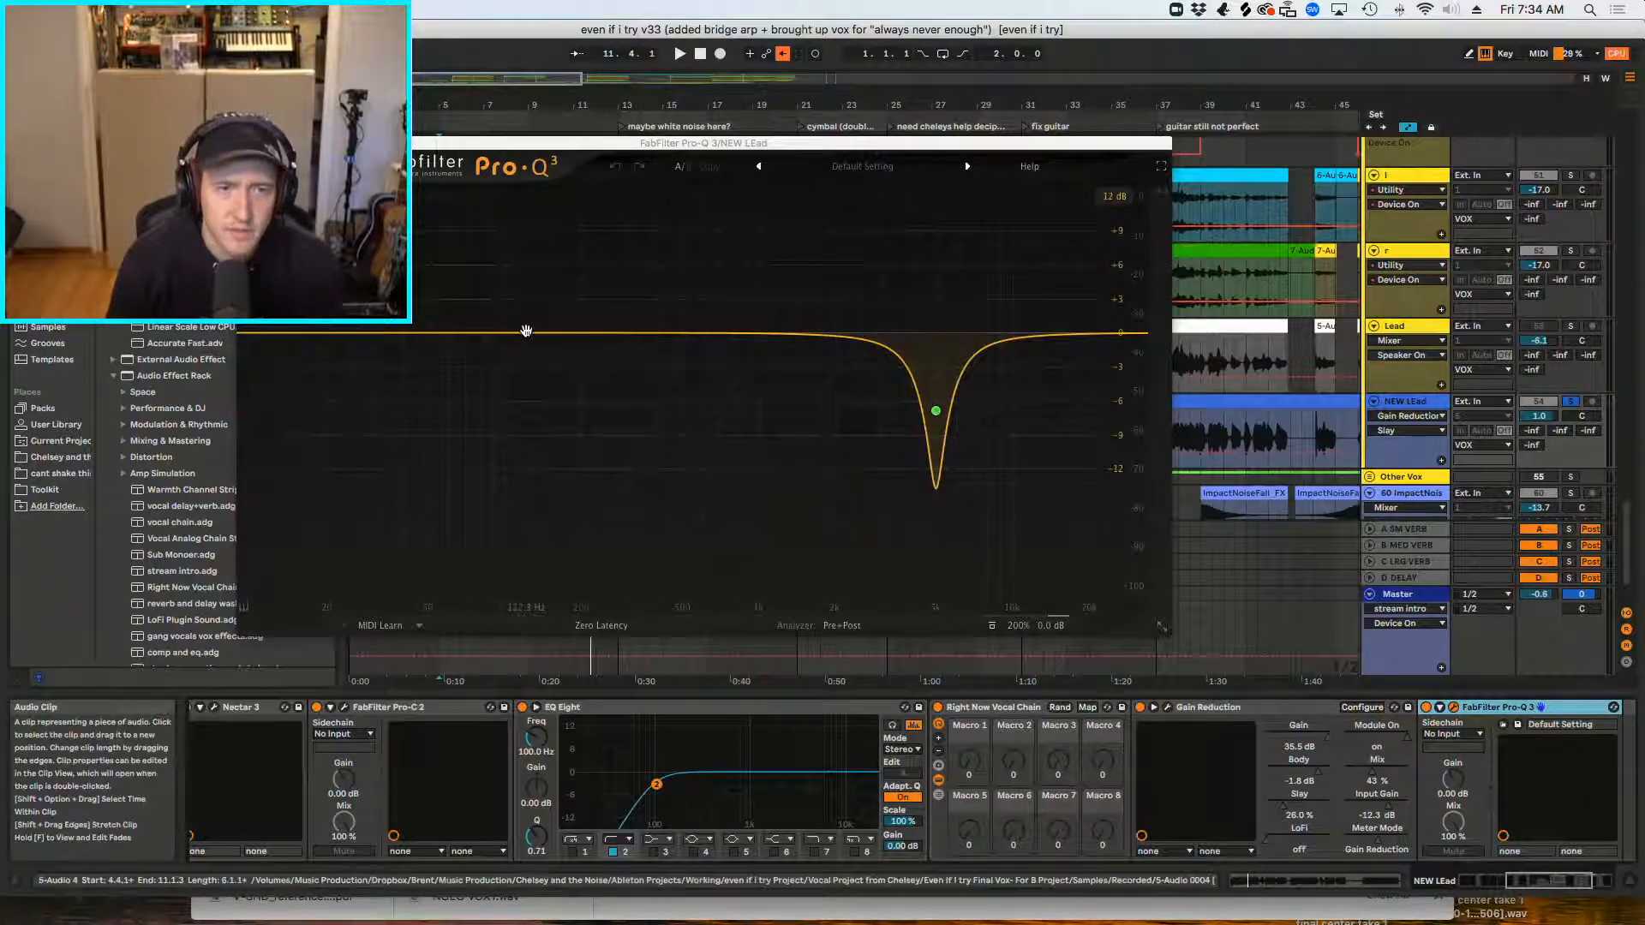
# Step: Add a second narrow bell band, sweep it boosted with Q about 12.5, and turn it into a -3.1 dB cut near 1297 Hz
pyautogui.moveTo(532, 333); pyautogui.dragTo(636, 248)
pyautogui.moveTo(698, 536); pyautogui.dragTo(724, 255)
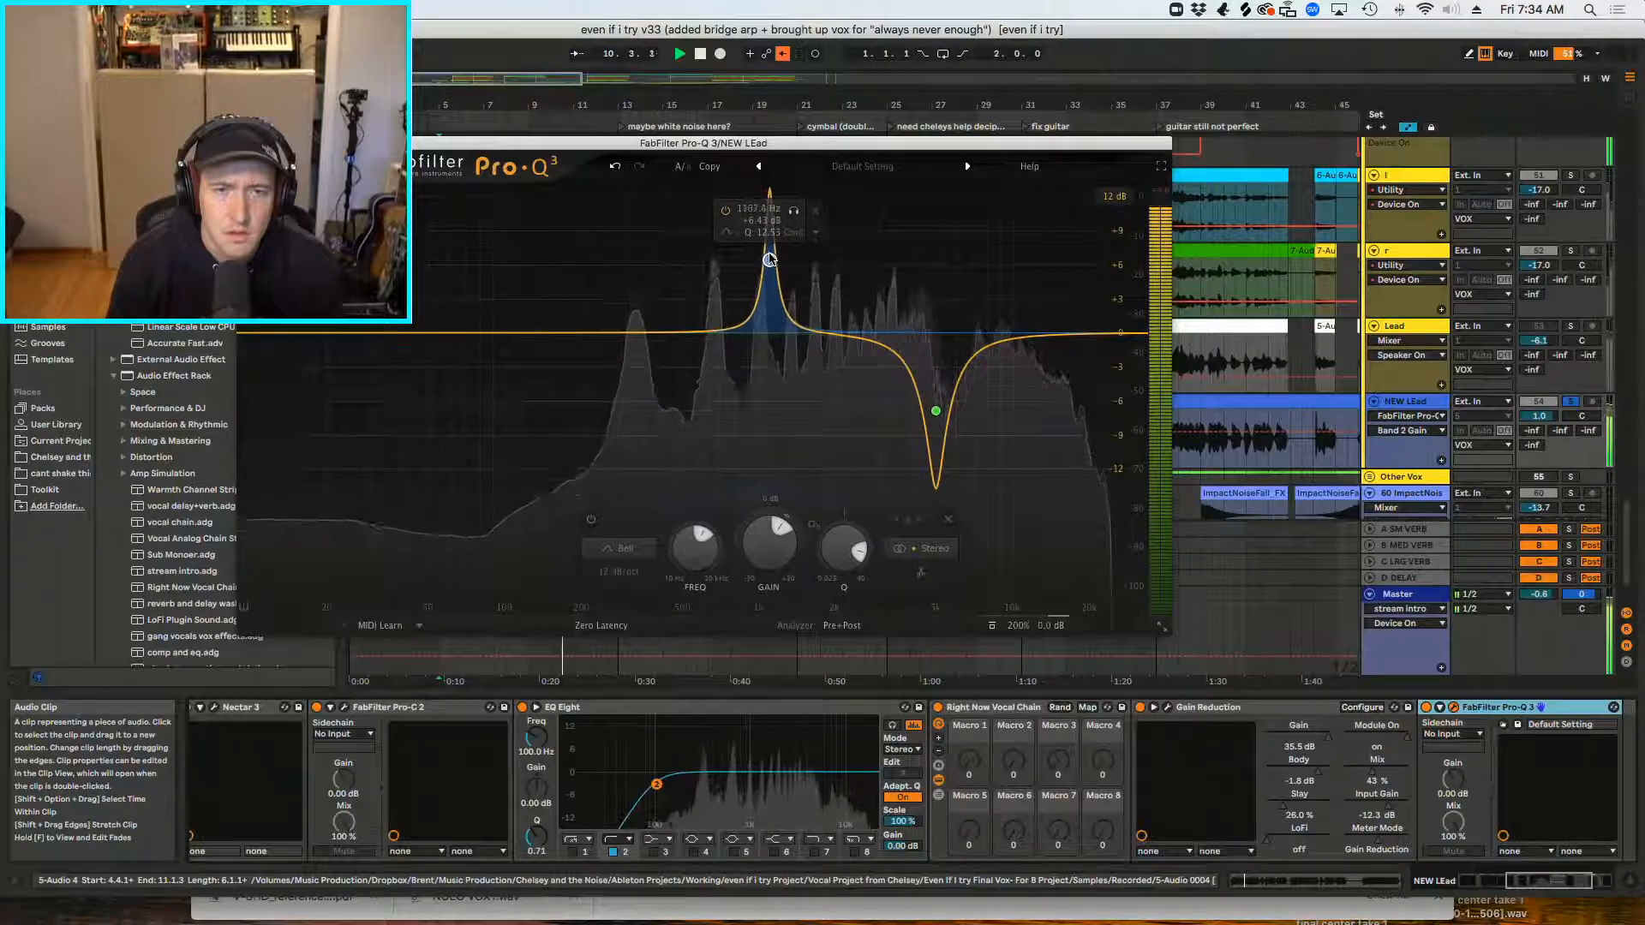
pyautogui.moveTo(780, 259); pyautogui.dragTo(789, 332)
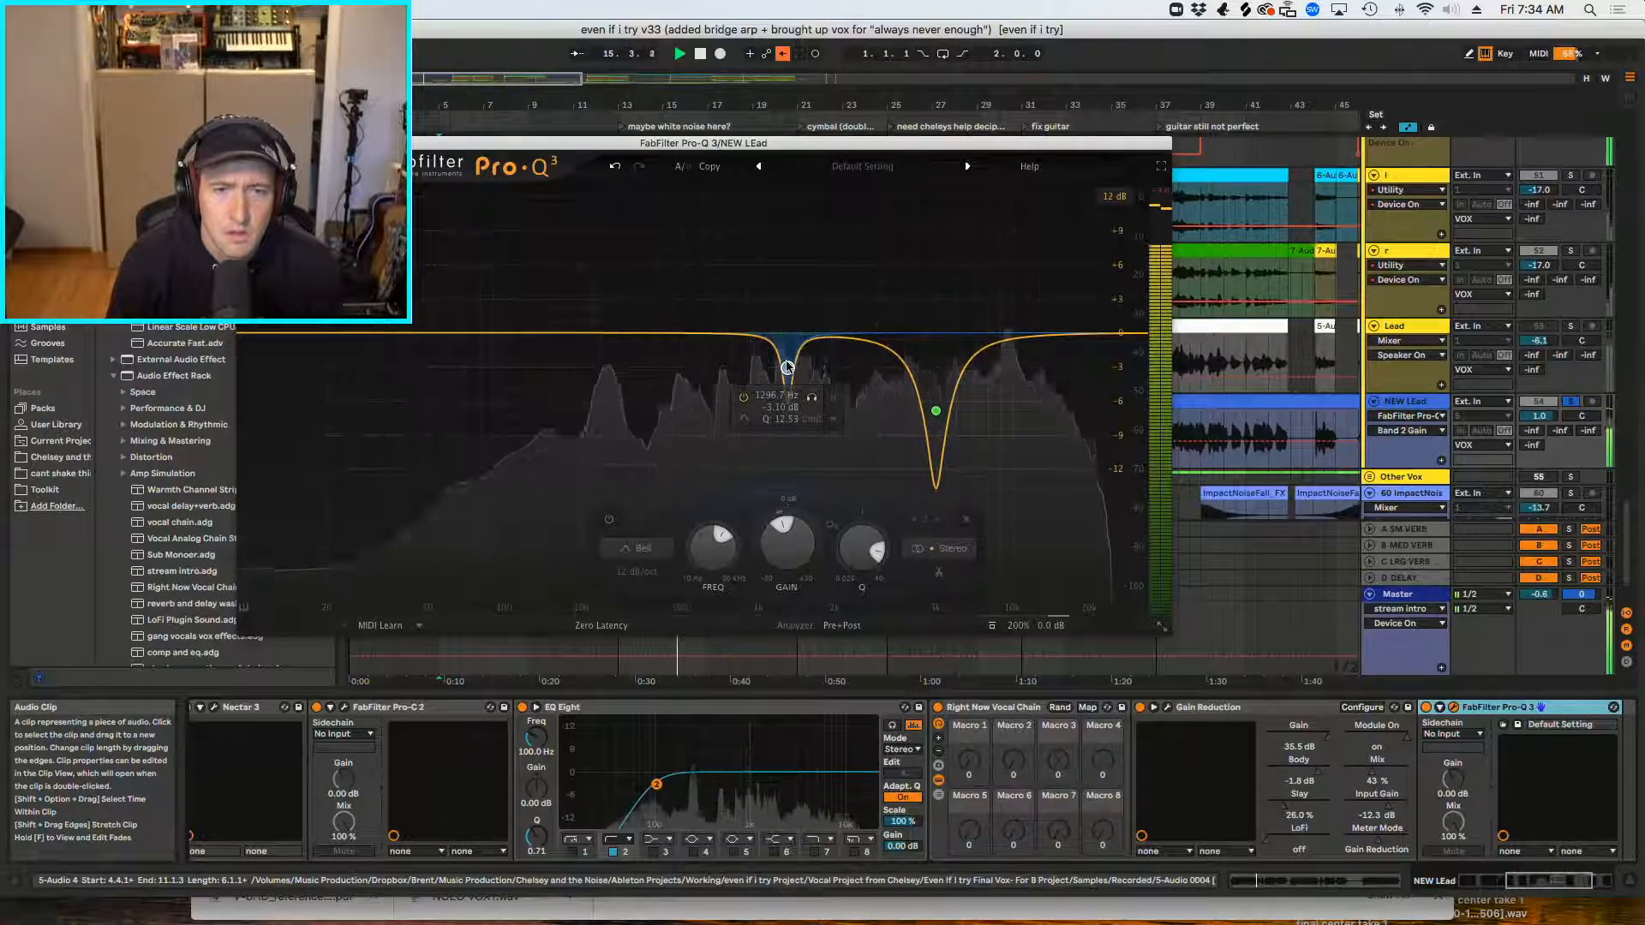
# Step: Compare the vocal with the narrow cut near 1297 Hz bypassed and enabled
pyautogui.click(742, 398)
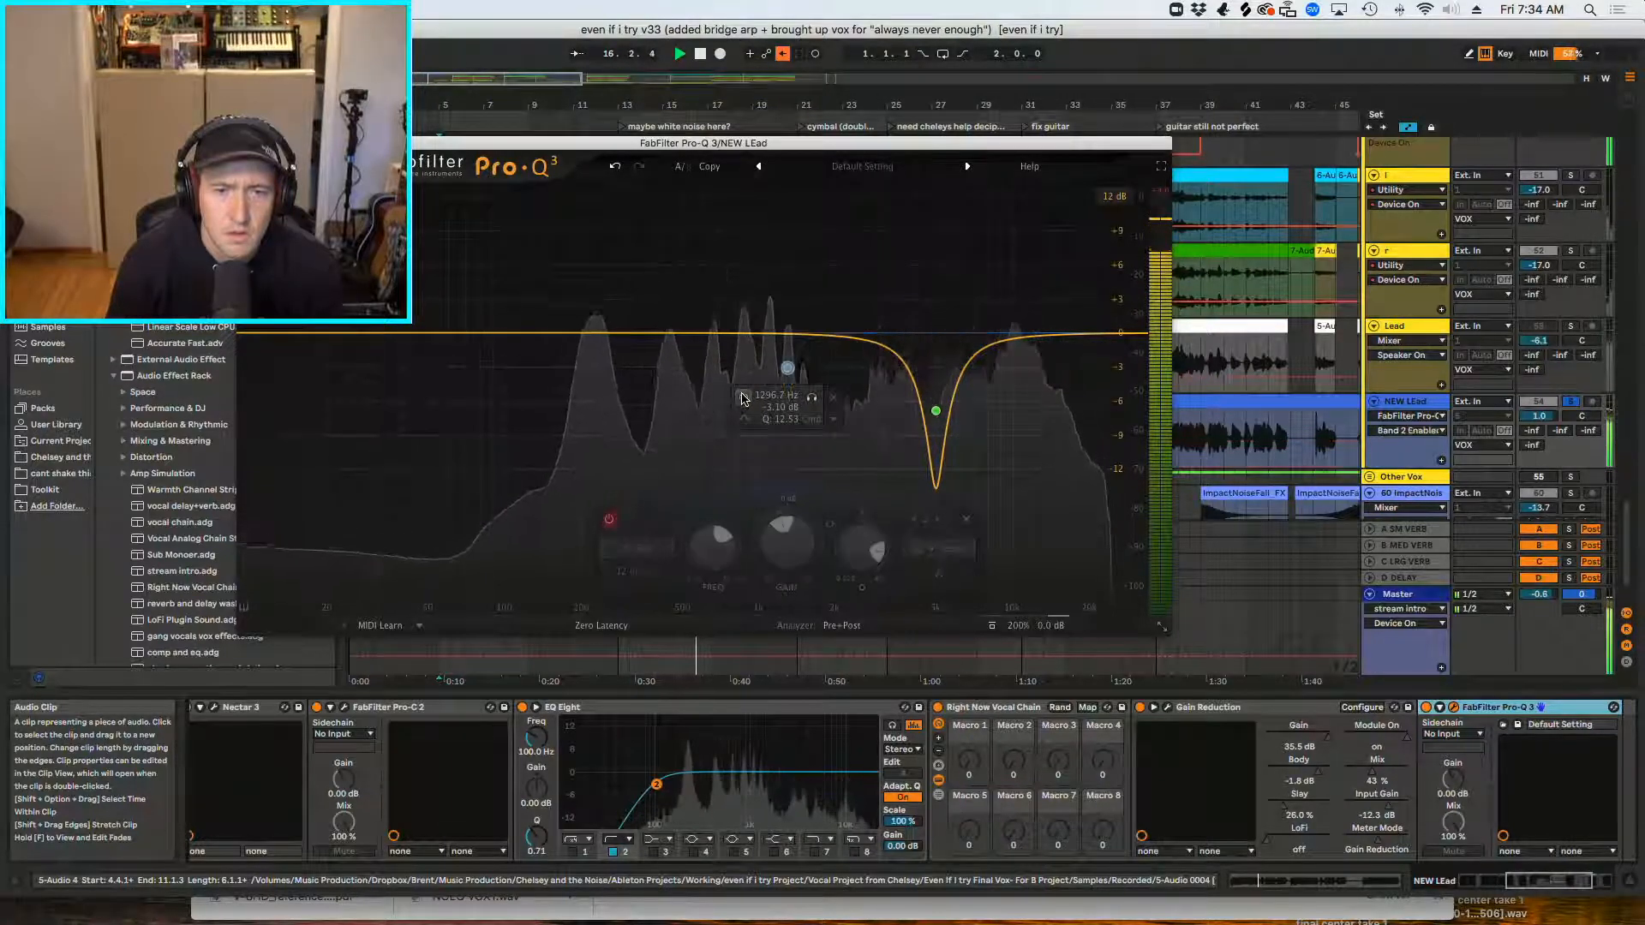
pyautogui.click(742, 398)
pyautogui.press('space')
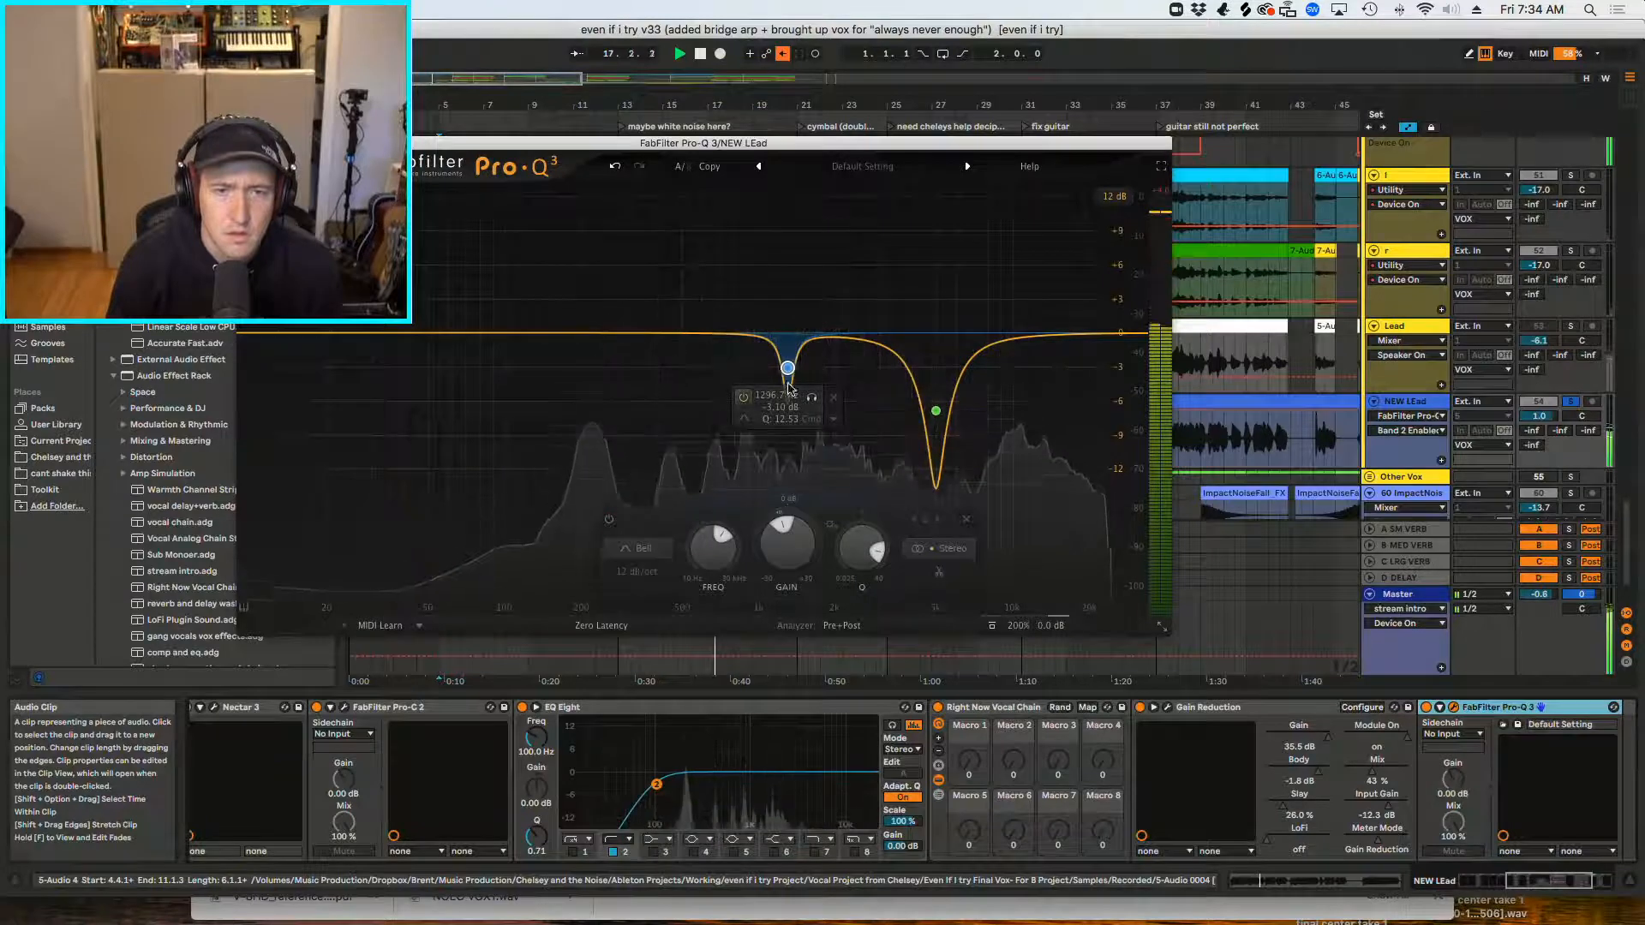
# Step: Try deepening the narrow cut to about -13 dB near 1319 Hz, and replay the vocal with it bypassed and enabled
pyautogui.moveTo(787, 368); pyautogui.dragTo(789, 460)
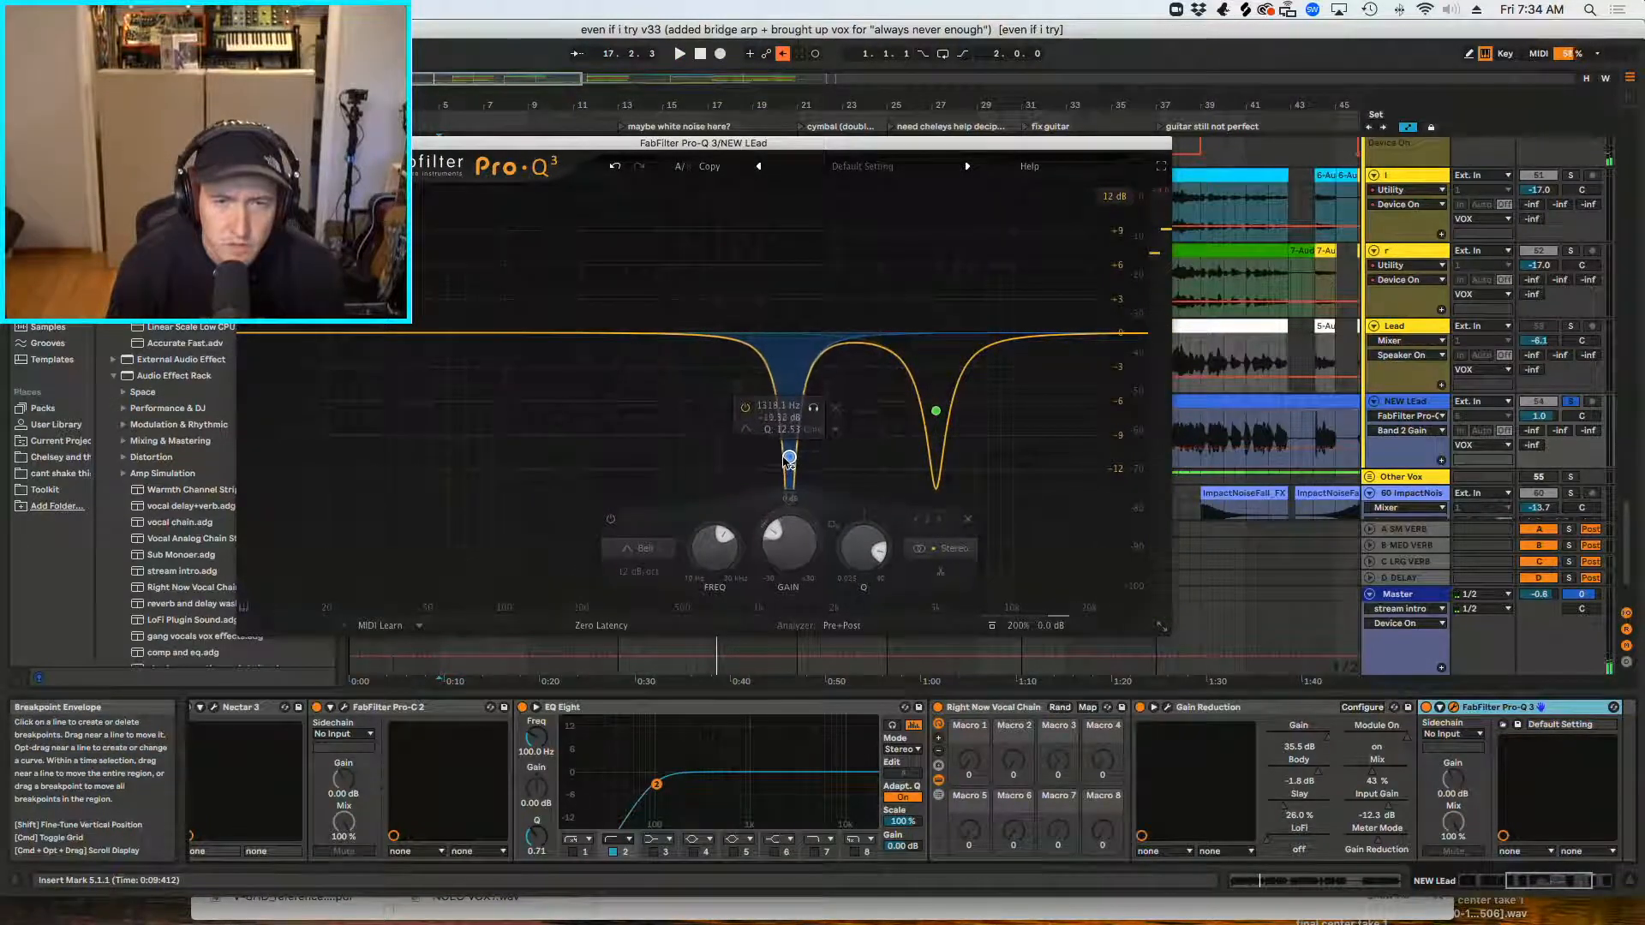
pyautogui.press('space')
pyautogui.click(611, 521)
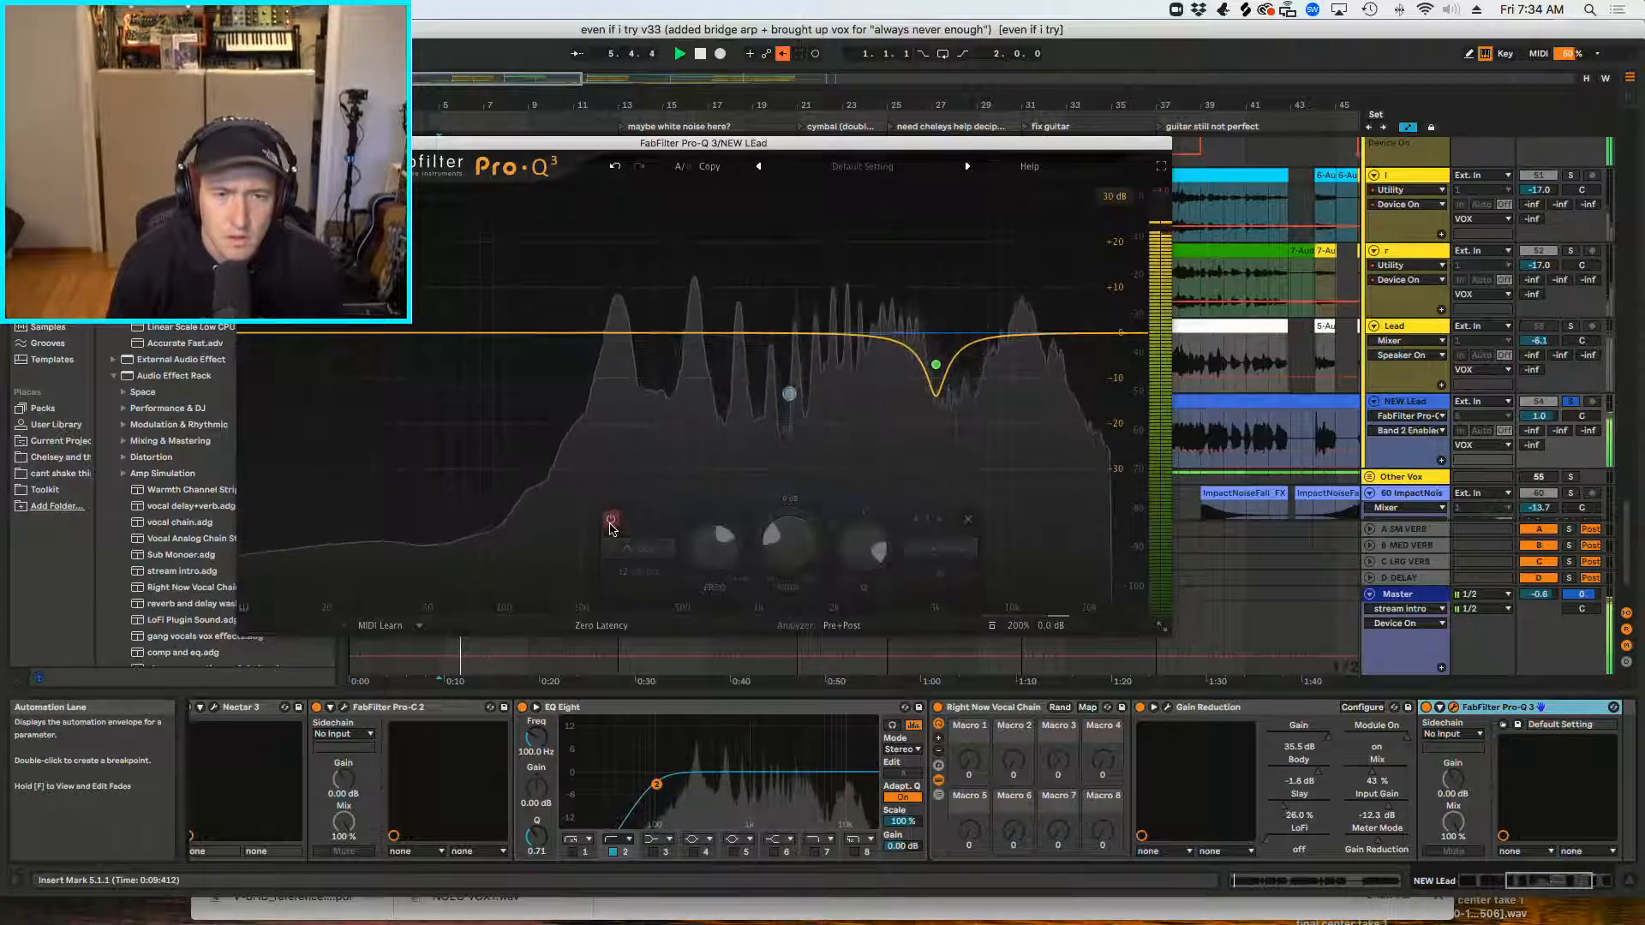
pyautogui.click(611, 521)
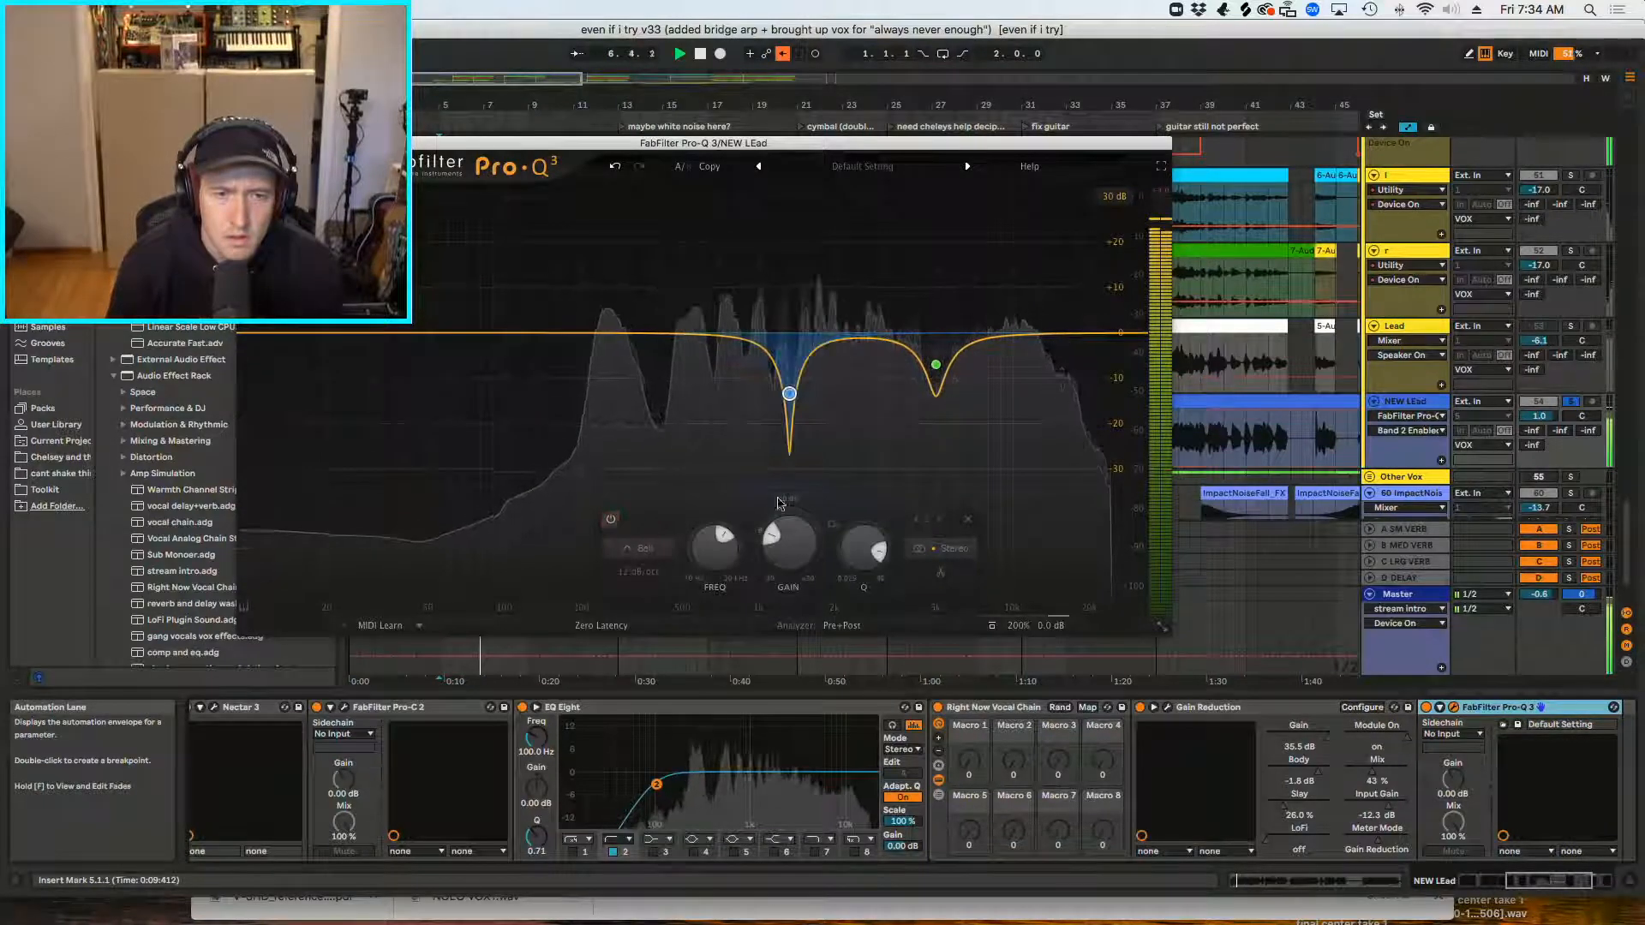
# Step: Ease the narrow cut back to about -5 dB and stop playback
pyautogui.moveTo(786, 398); pyautogui.dragTo(790, 380)
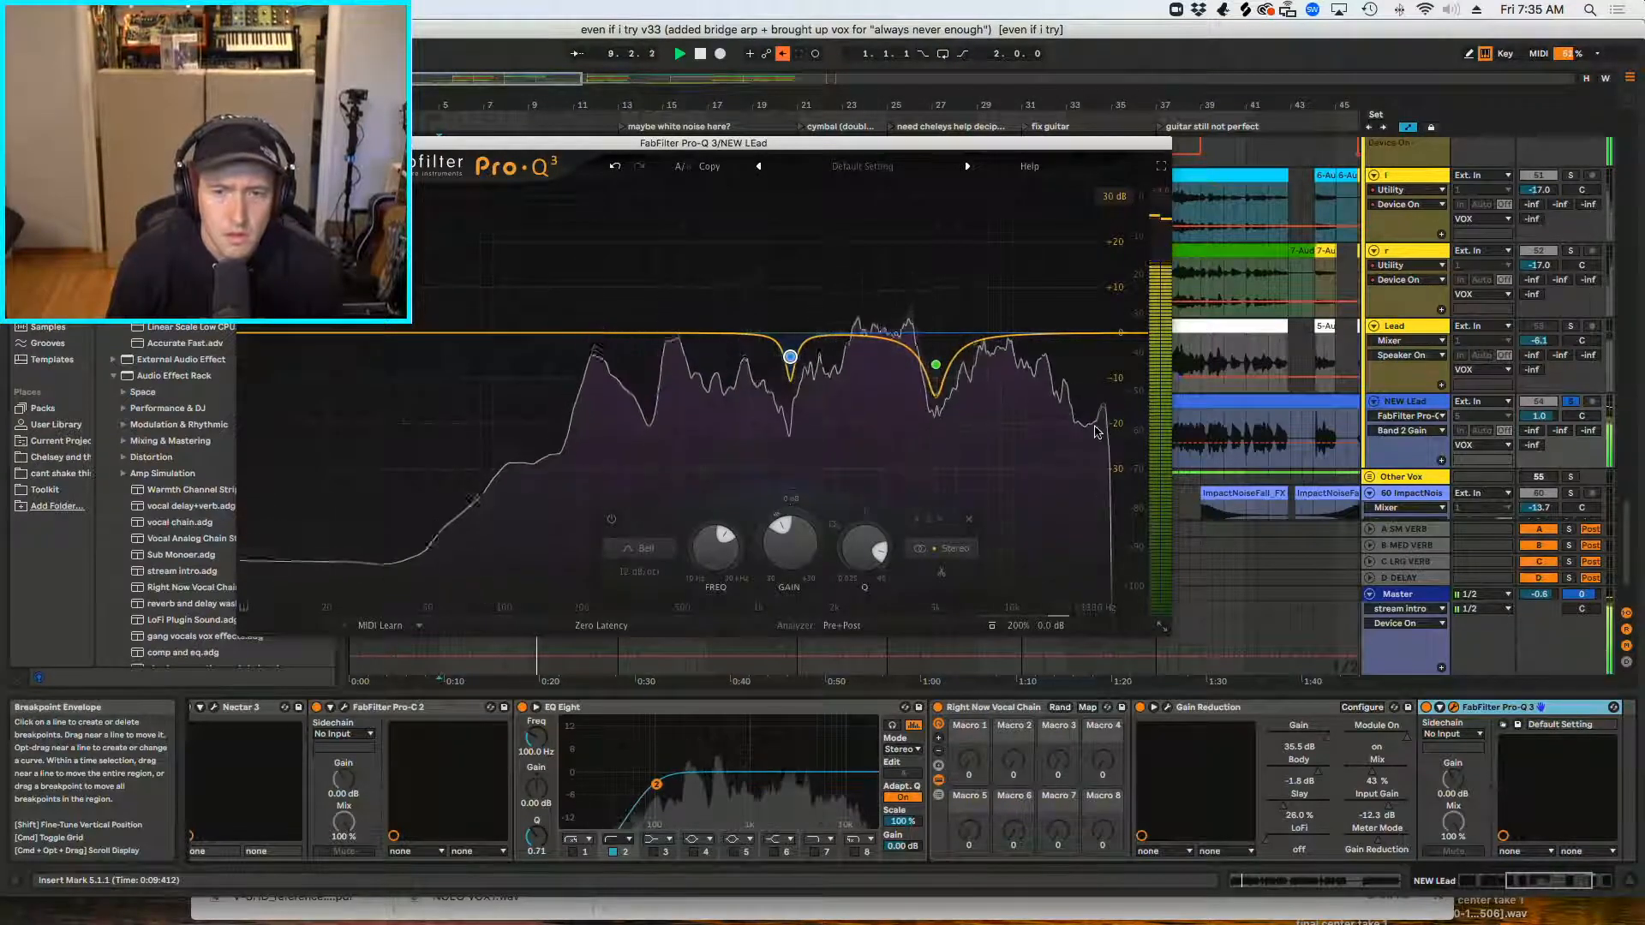
pyautogui.press('space')
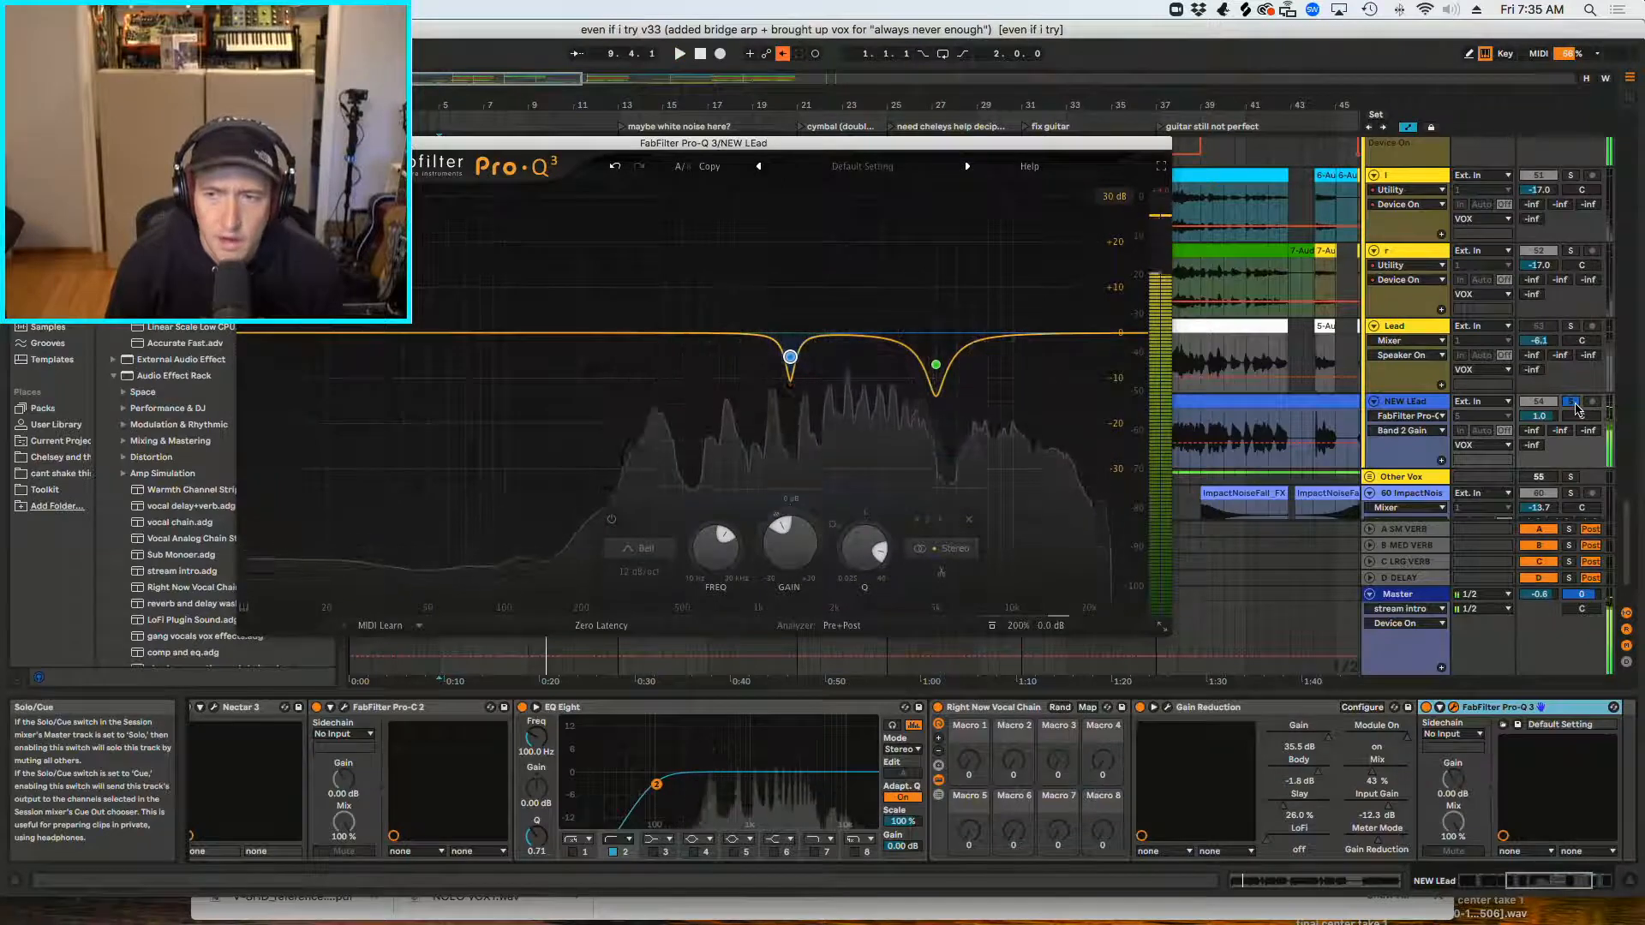
# Step: Unsolo NEW LEad and, with the full mix playing, narrow the cut near 5 kHz to Q about 9.4, making it slightly shallower
pyautogui.click(1573, 403)
pyautogui.press('space')
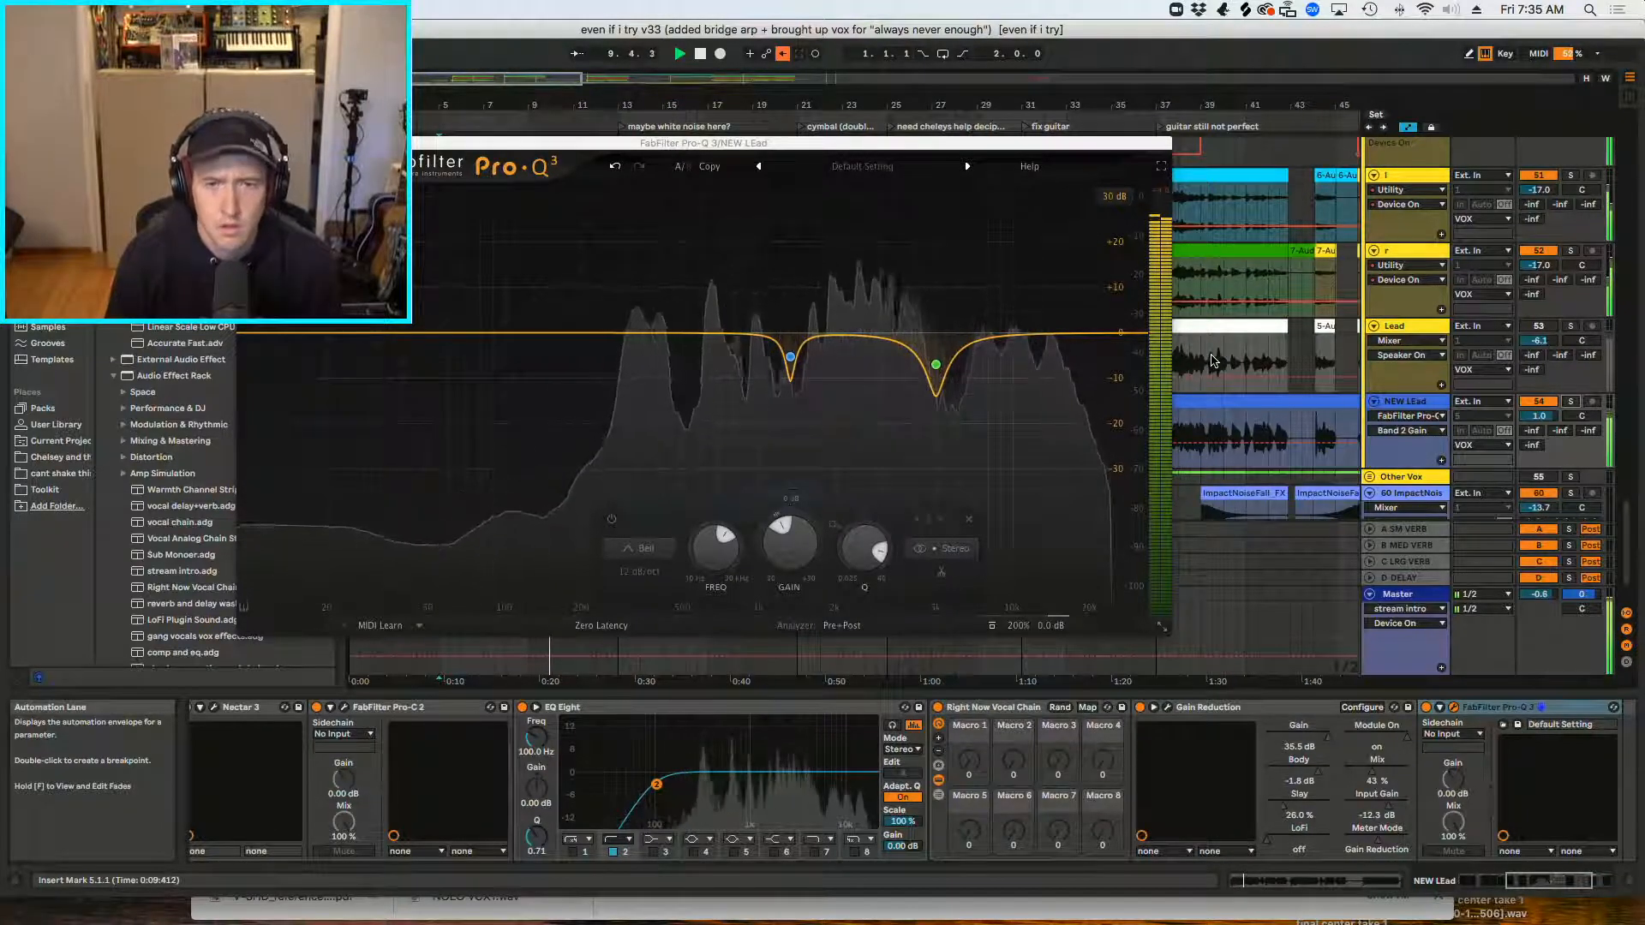
pyautogui.moveTo(933, 370)
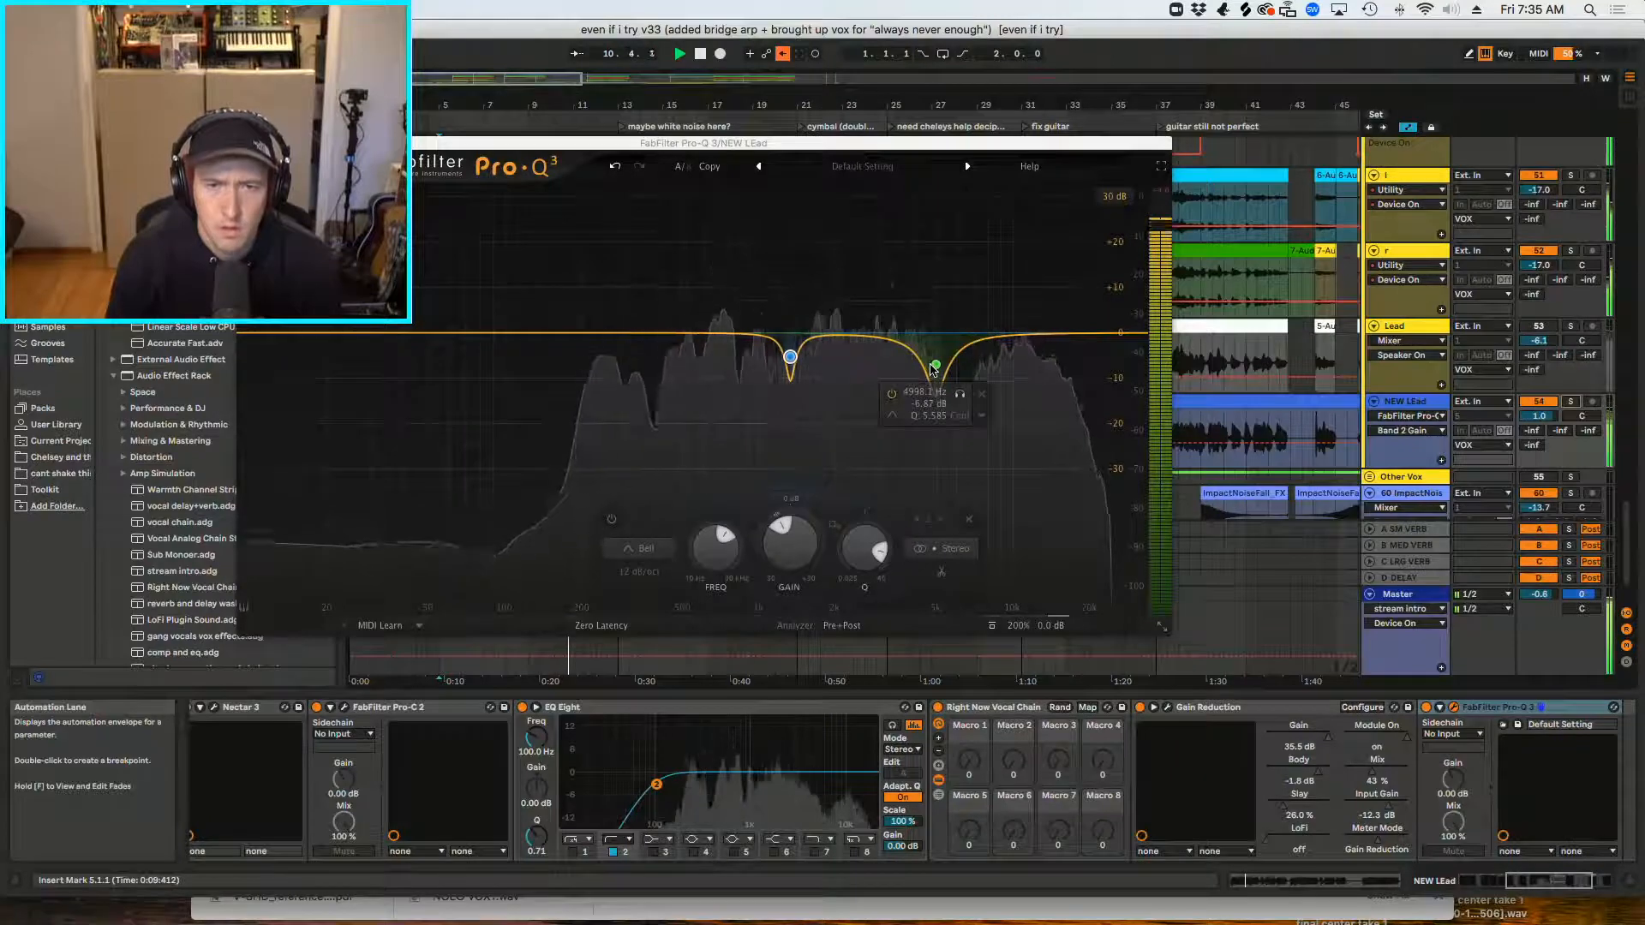
pyautogui.click(868, 545)
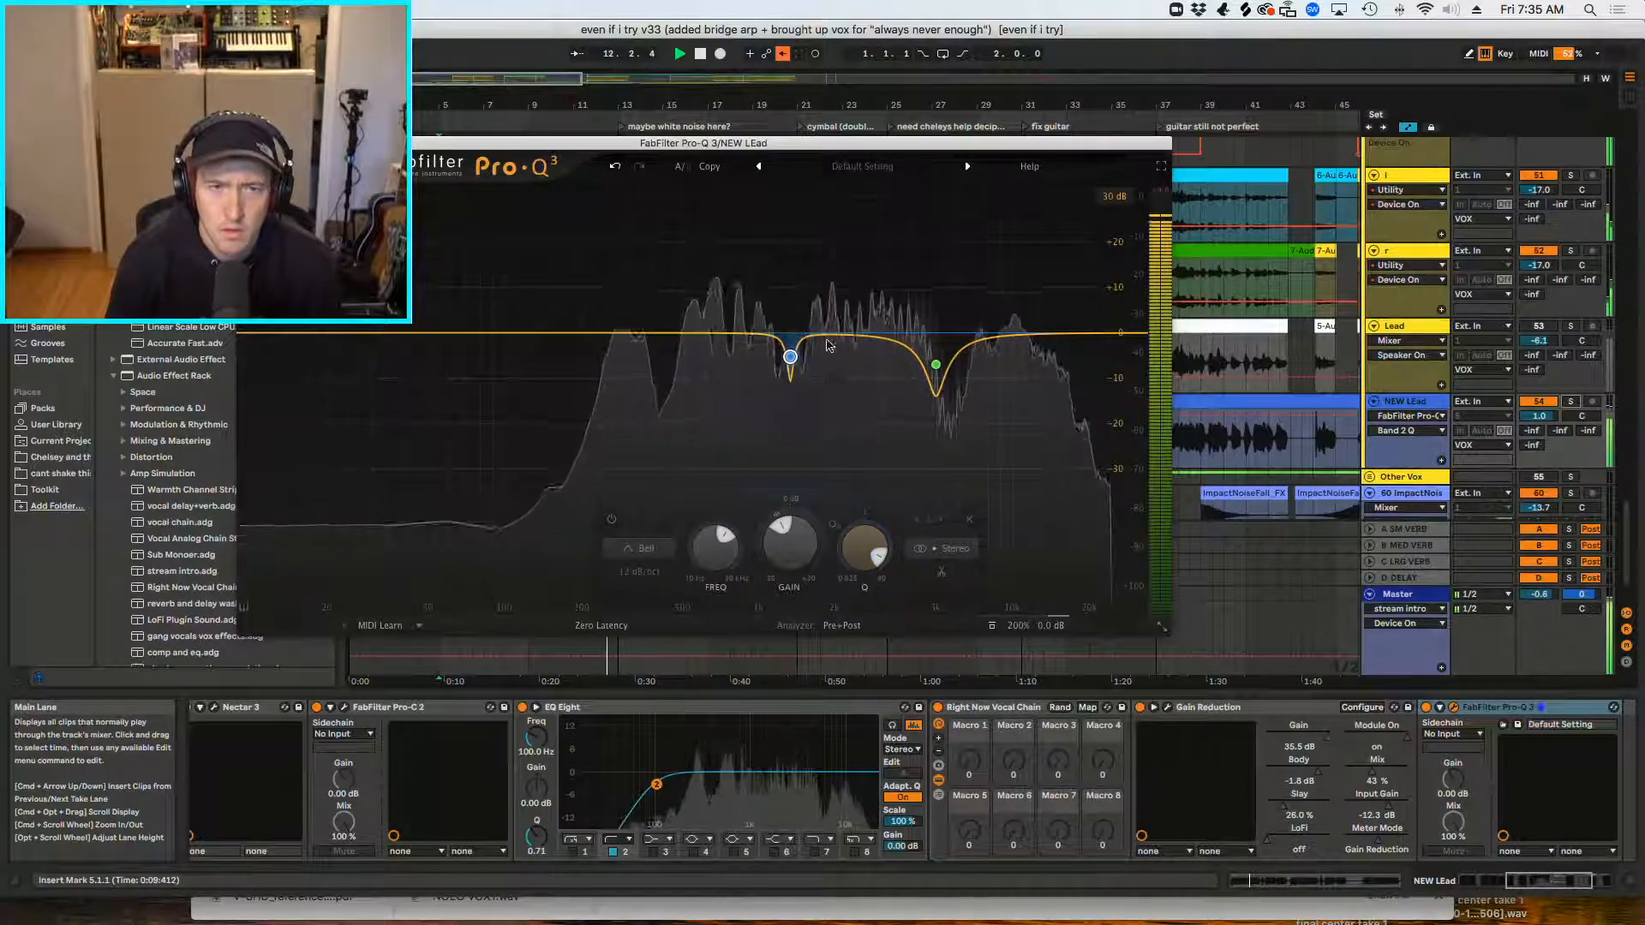
pyautogui.click(935, 363)
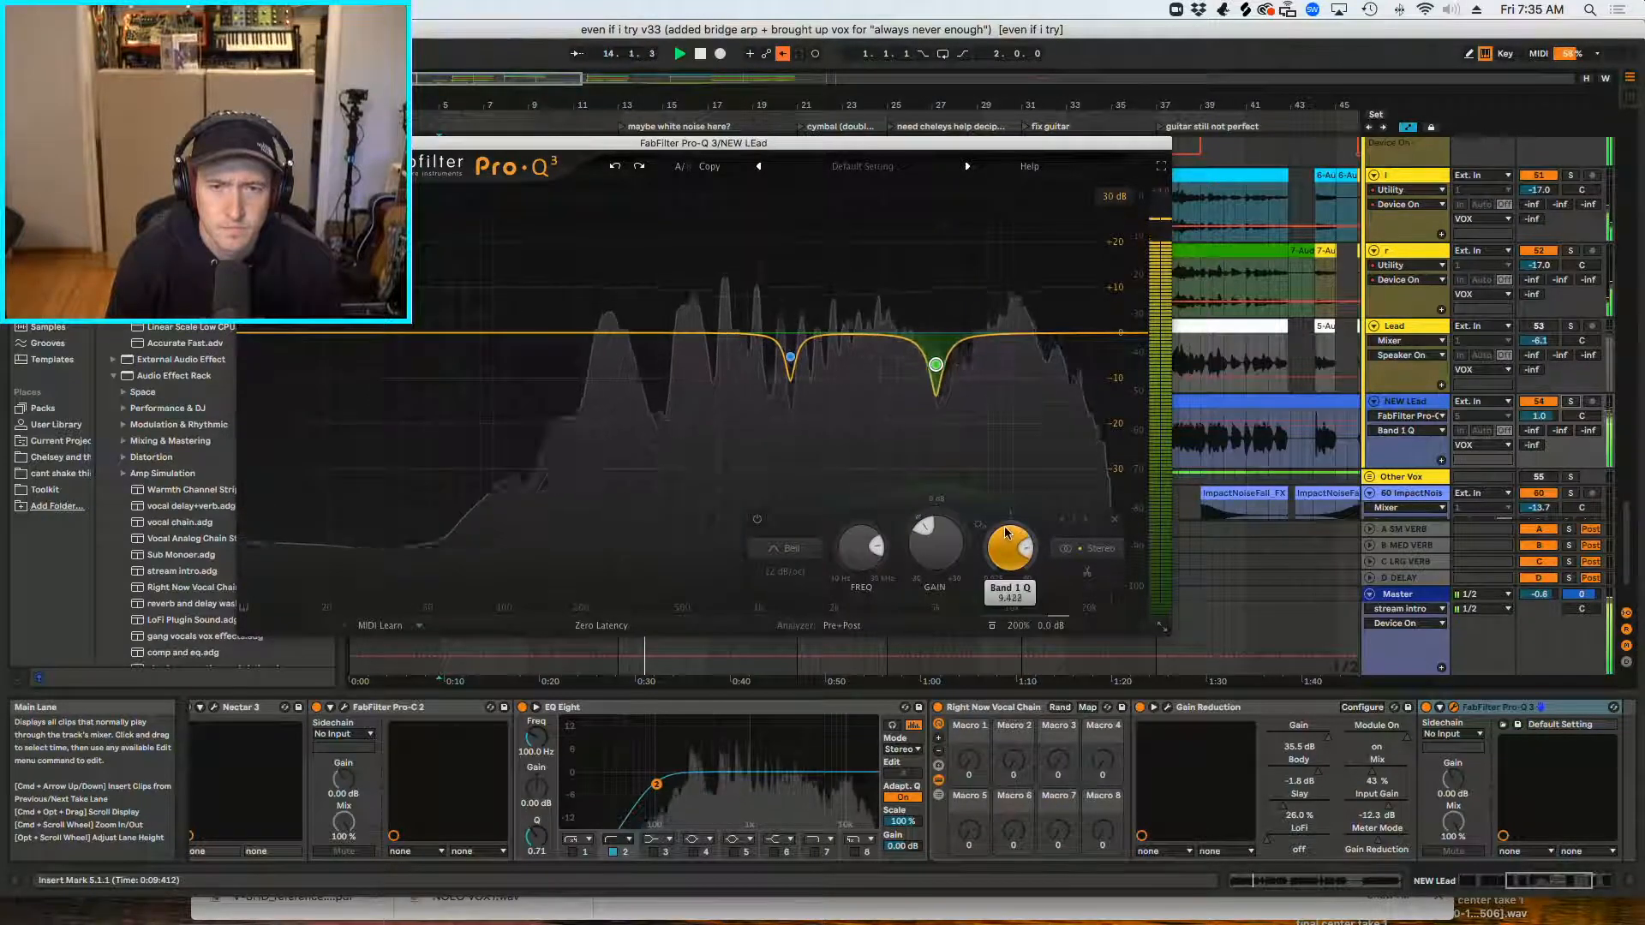
pyautogui.moveTo(936, 366); pyautogui.dragTo(937, 367)
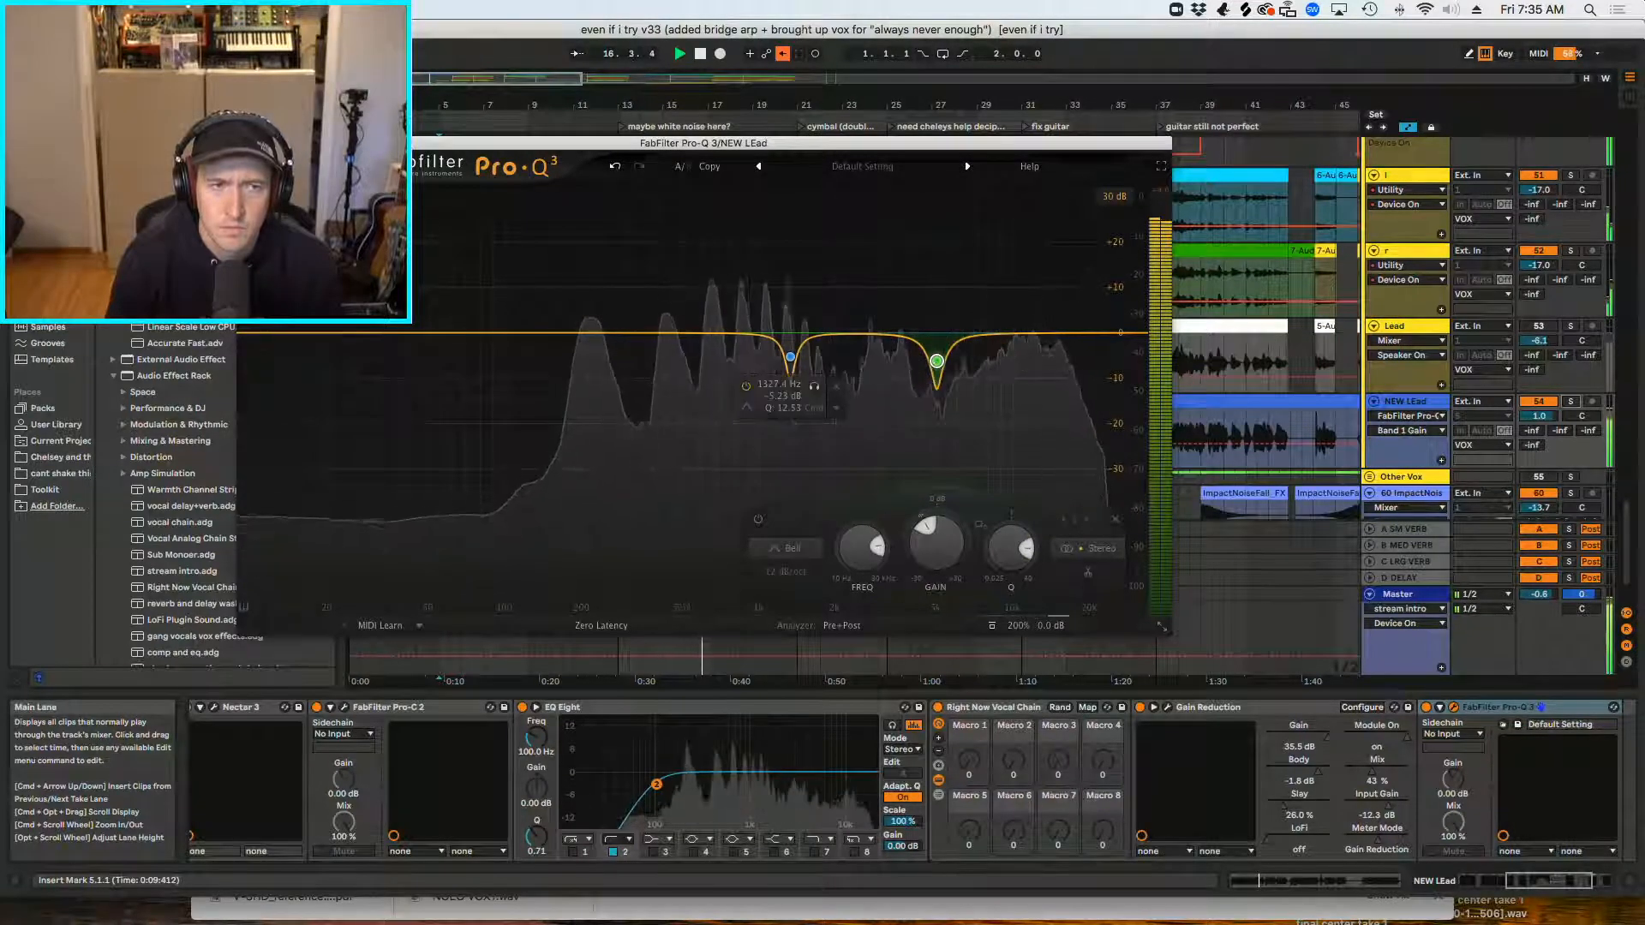
pyautogui.click(245, 143)
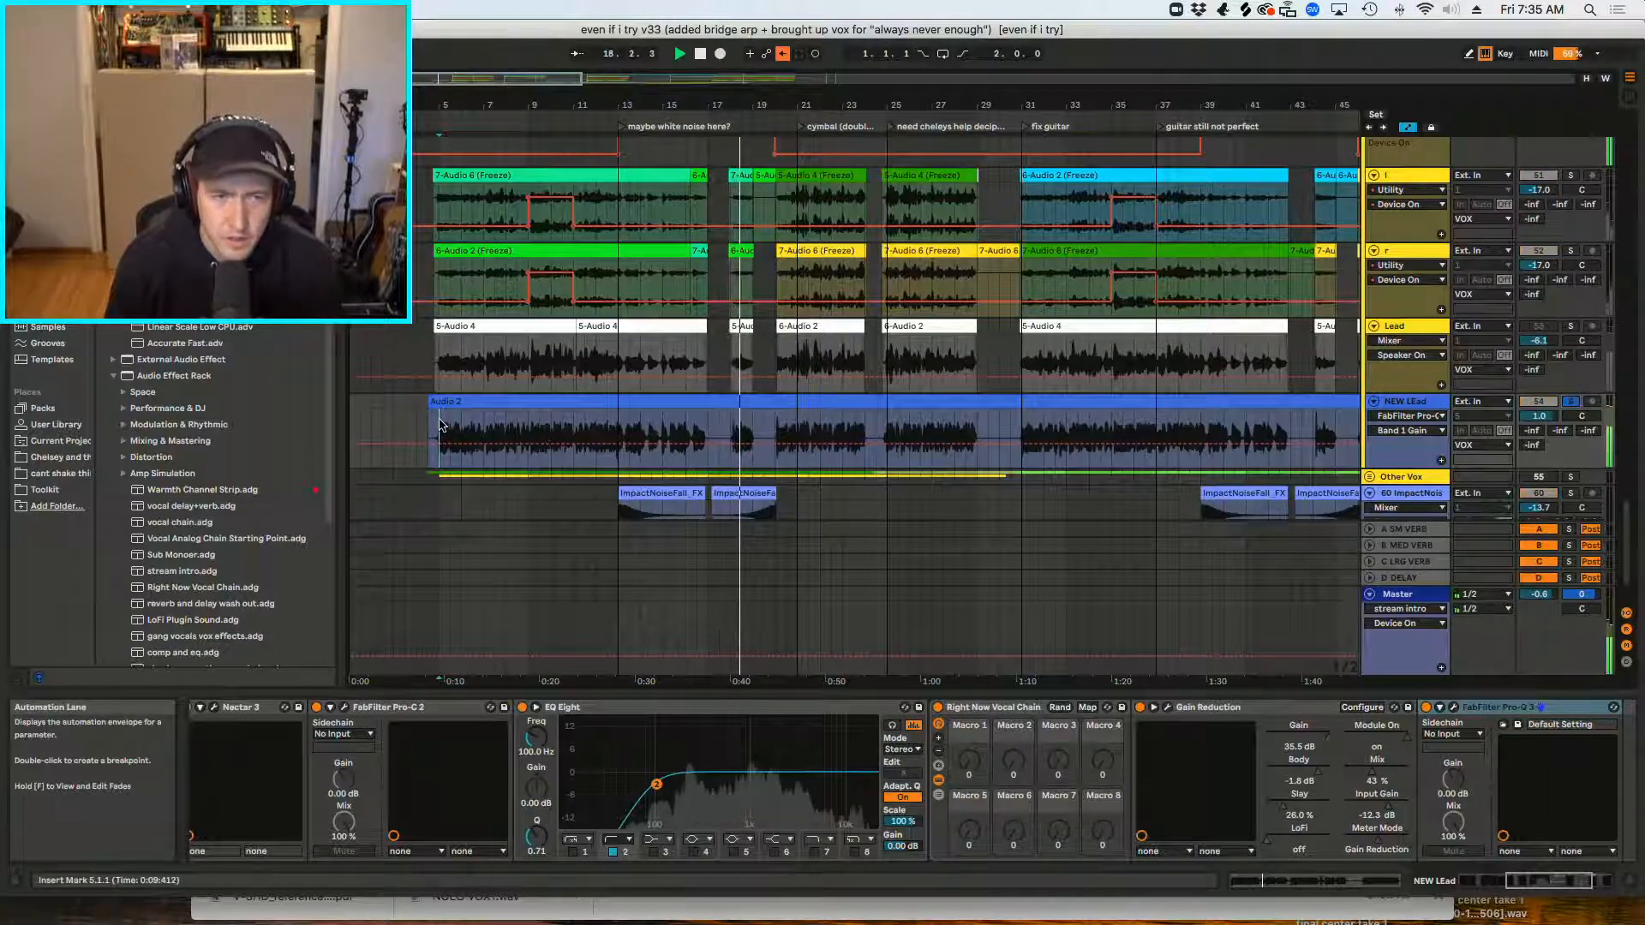
# Step: Replay the soloed vocal from its start and from bar 20, comparing it with Pro-Q 3 bypassed and enabled
pyautogui.press('space')
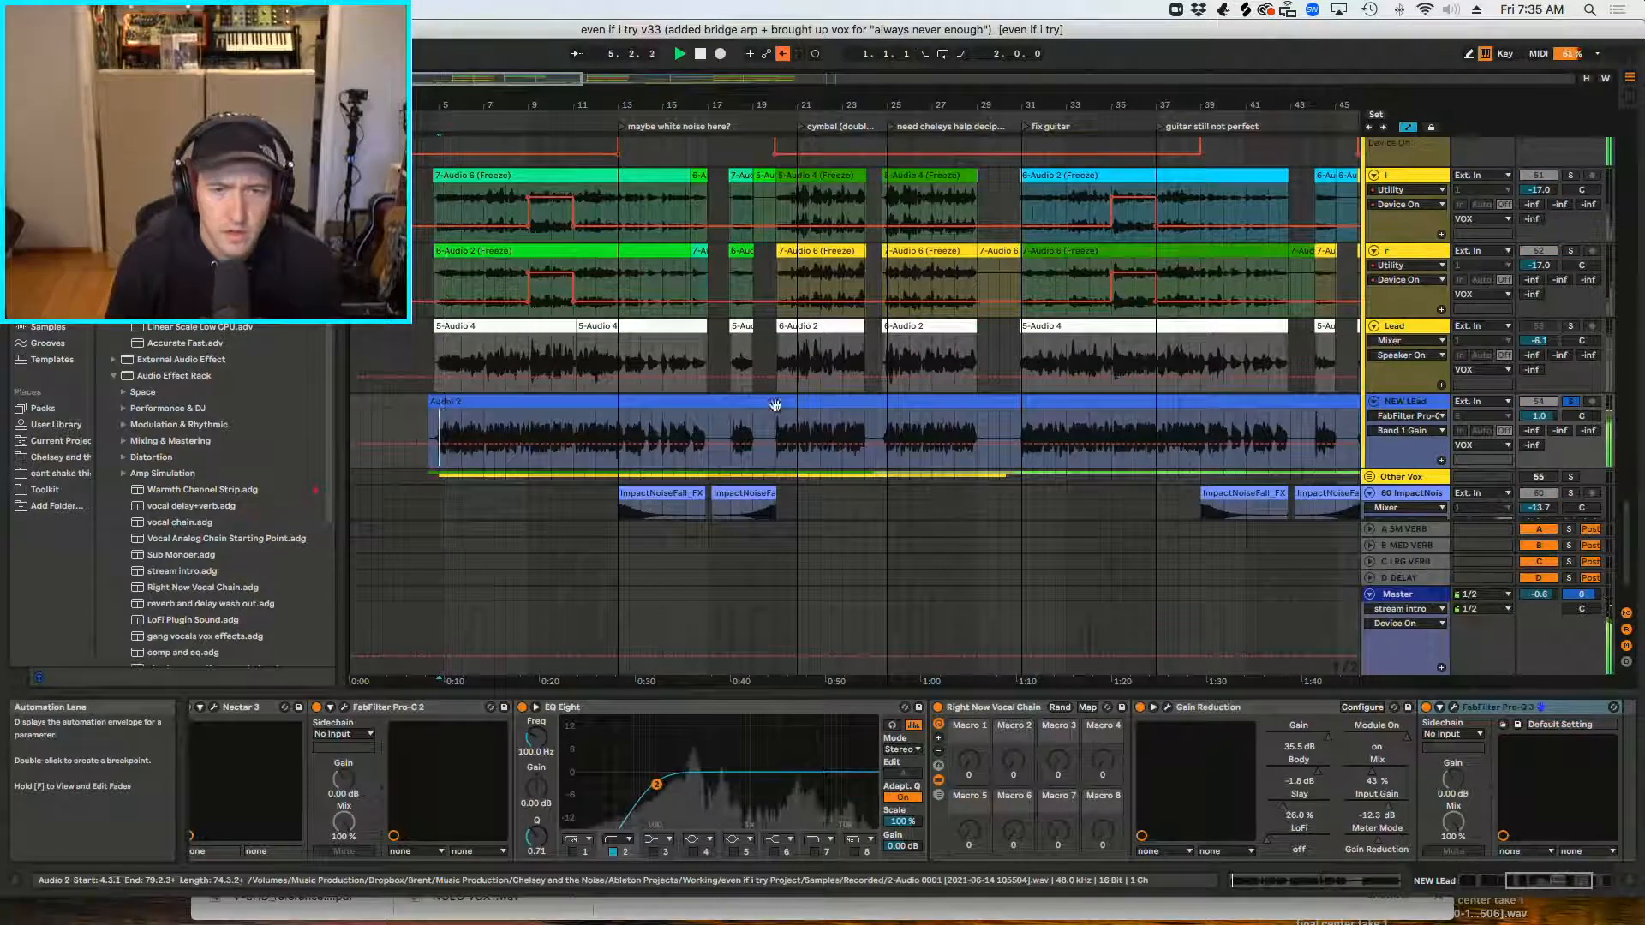
pyautogui.click(777, 432)
pyautogui.press('space')
pyautogui.press('space')
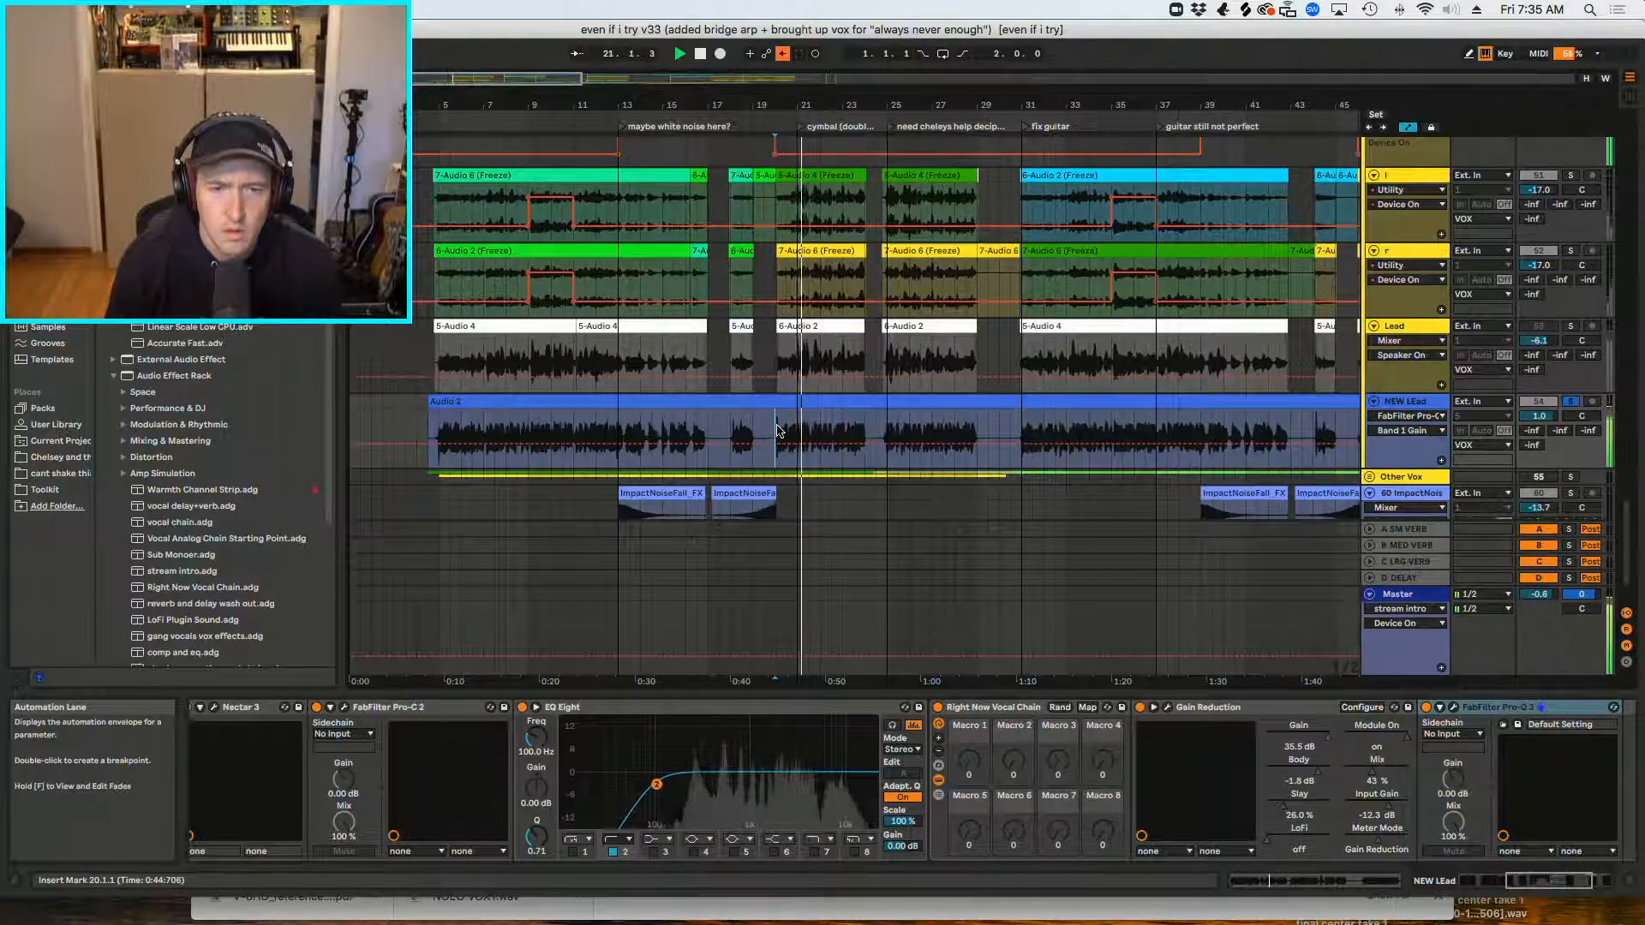
pyautogui.click(1426, 708)
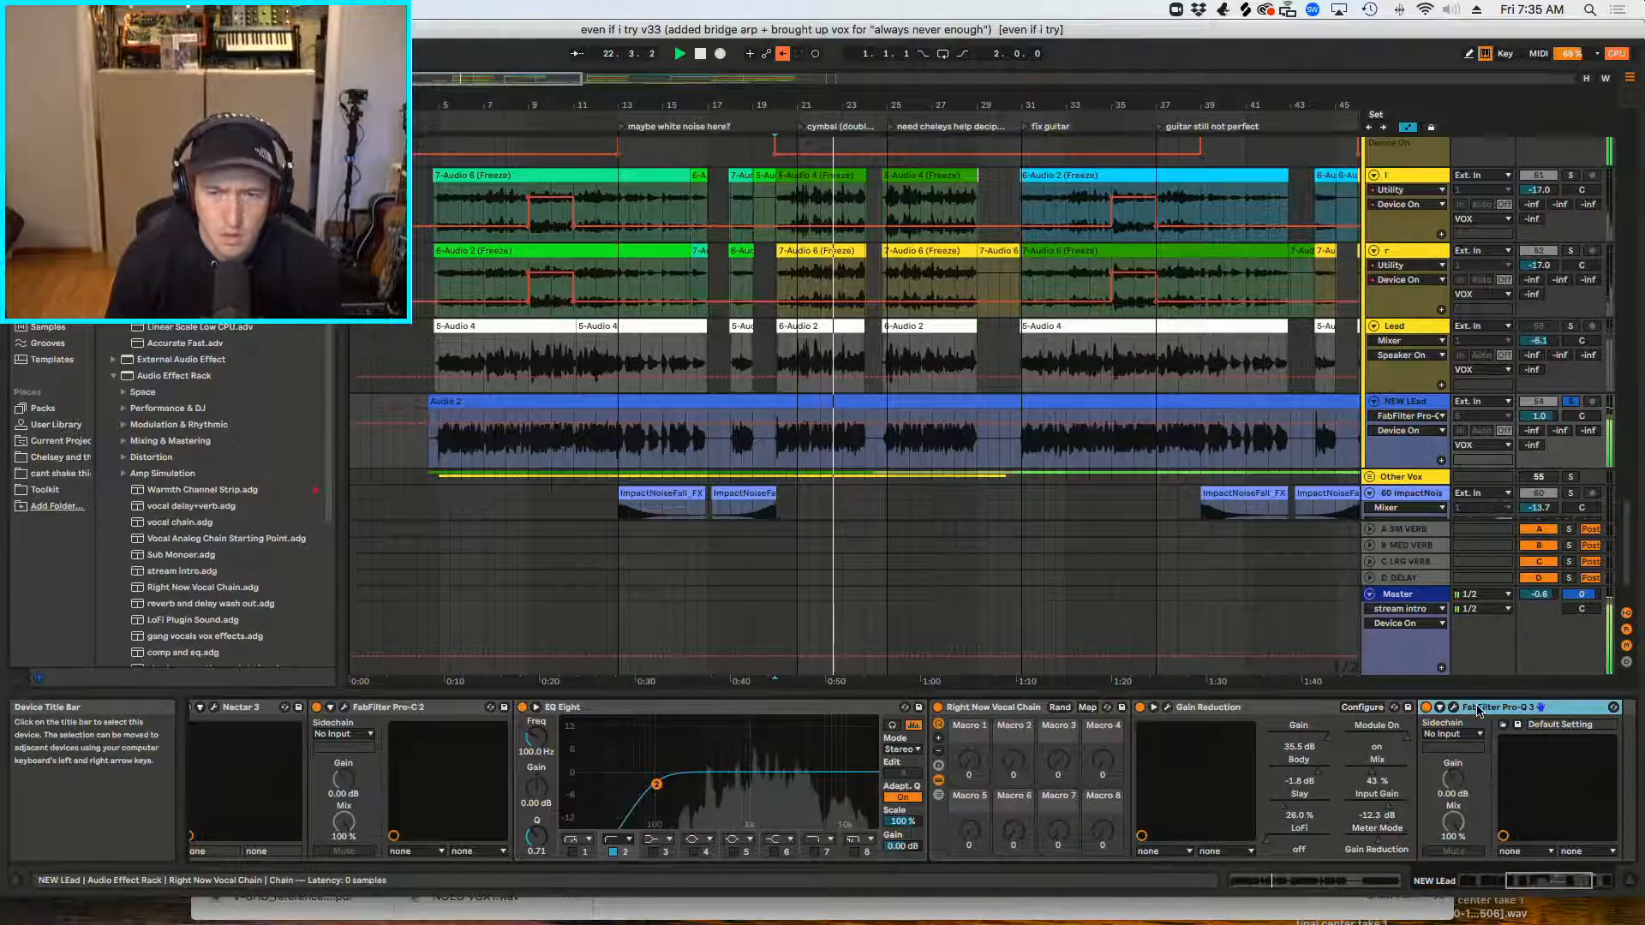
# Step: Try moving Pro-Q 3 ahead of Gain Reduction, undo the move, stop playback, and review the EQ curve
pyautogui.moveTo(1340, 697); pyautogui.dragTo(1208, 717)
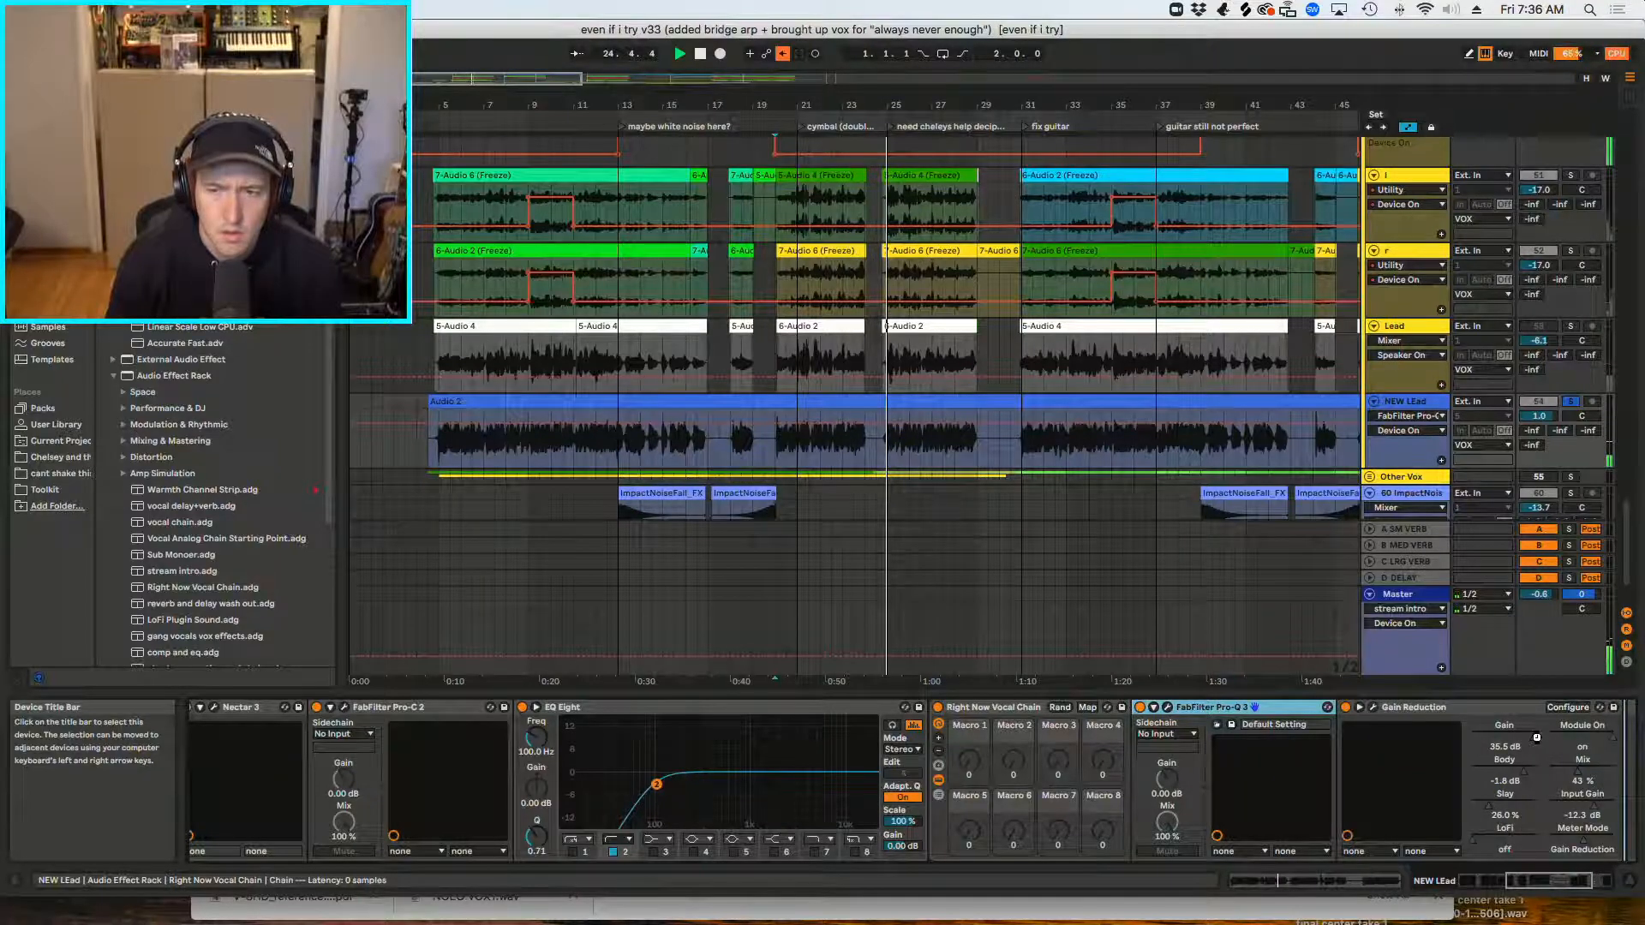
pyautogui.press('super+z')
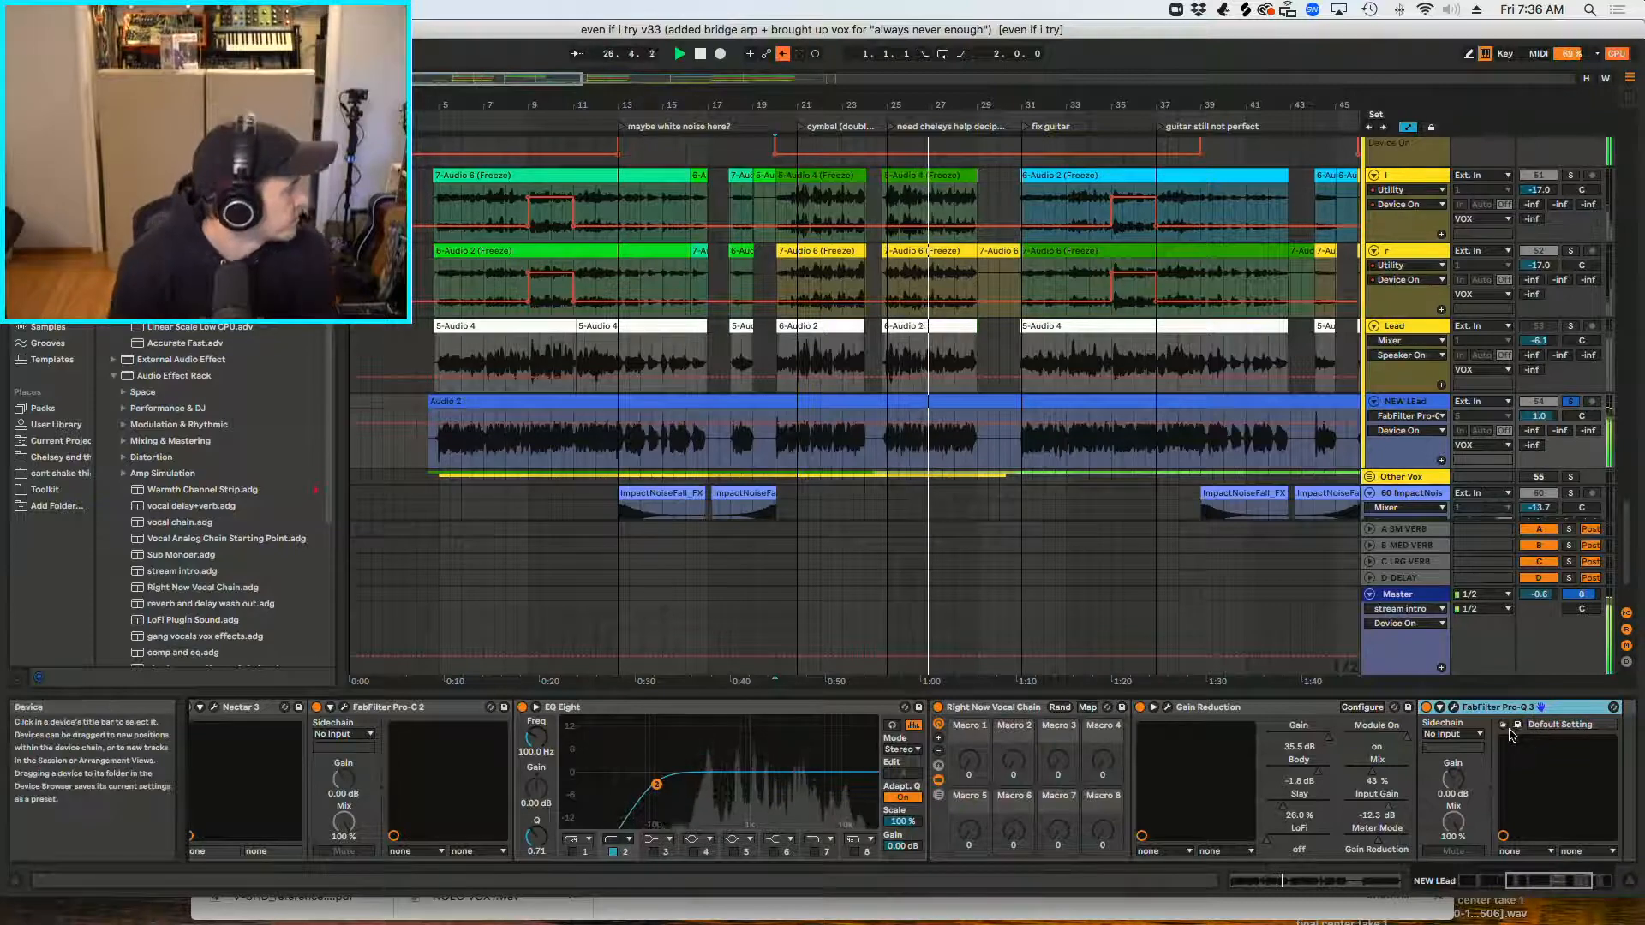
pyautogui.moveTo(1028, 104); pyautogui.dragTo(1028, 62)
pyautogui.moveTo(616, 96); pyautogui.dragTo(617, 109)
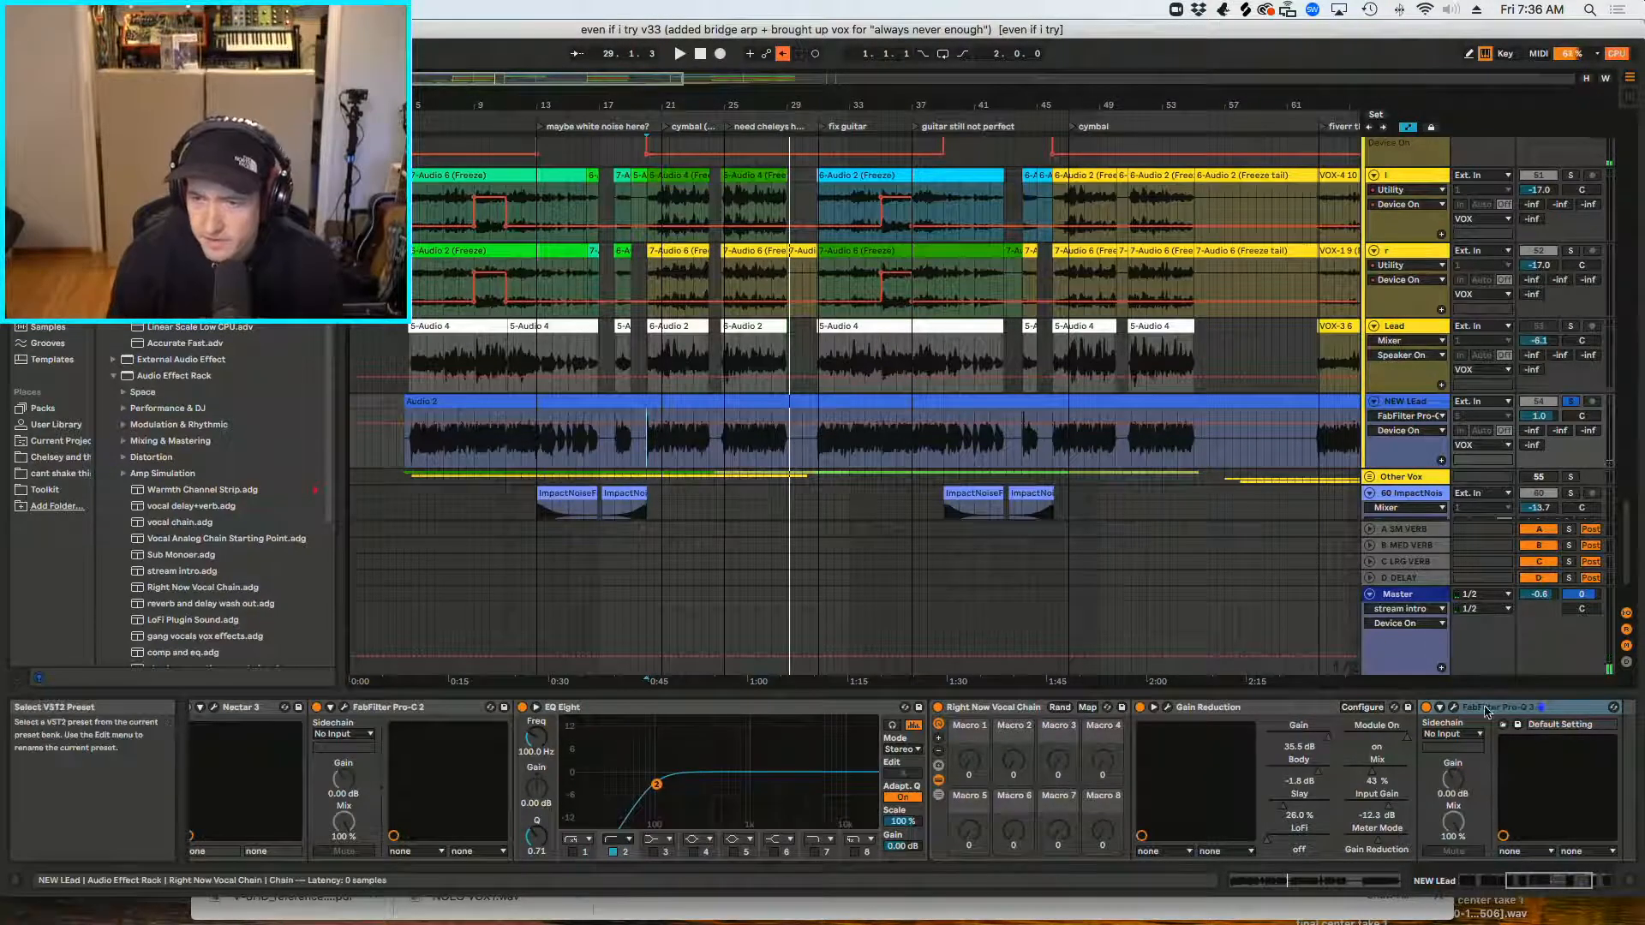
pyautogui.click(1454, 707)
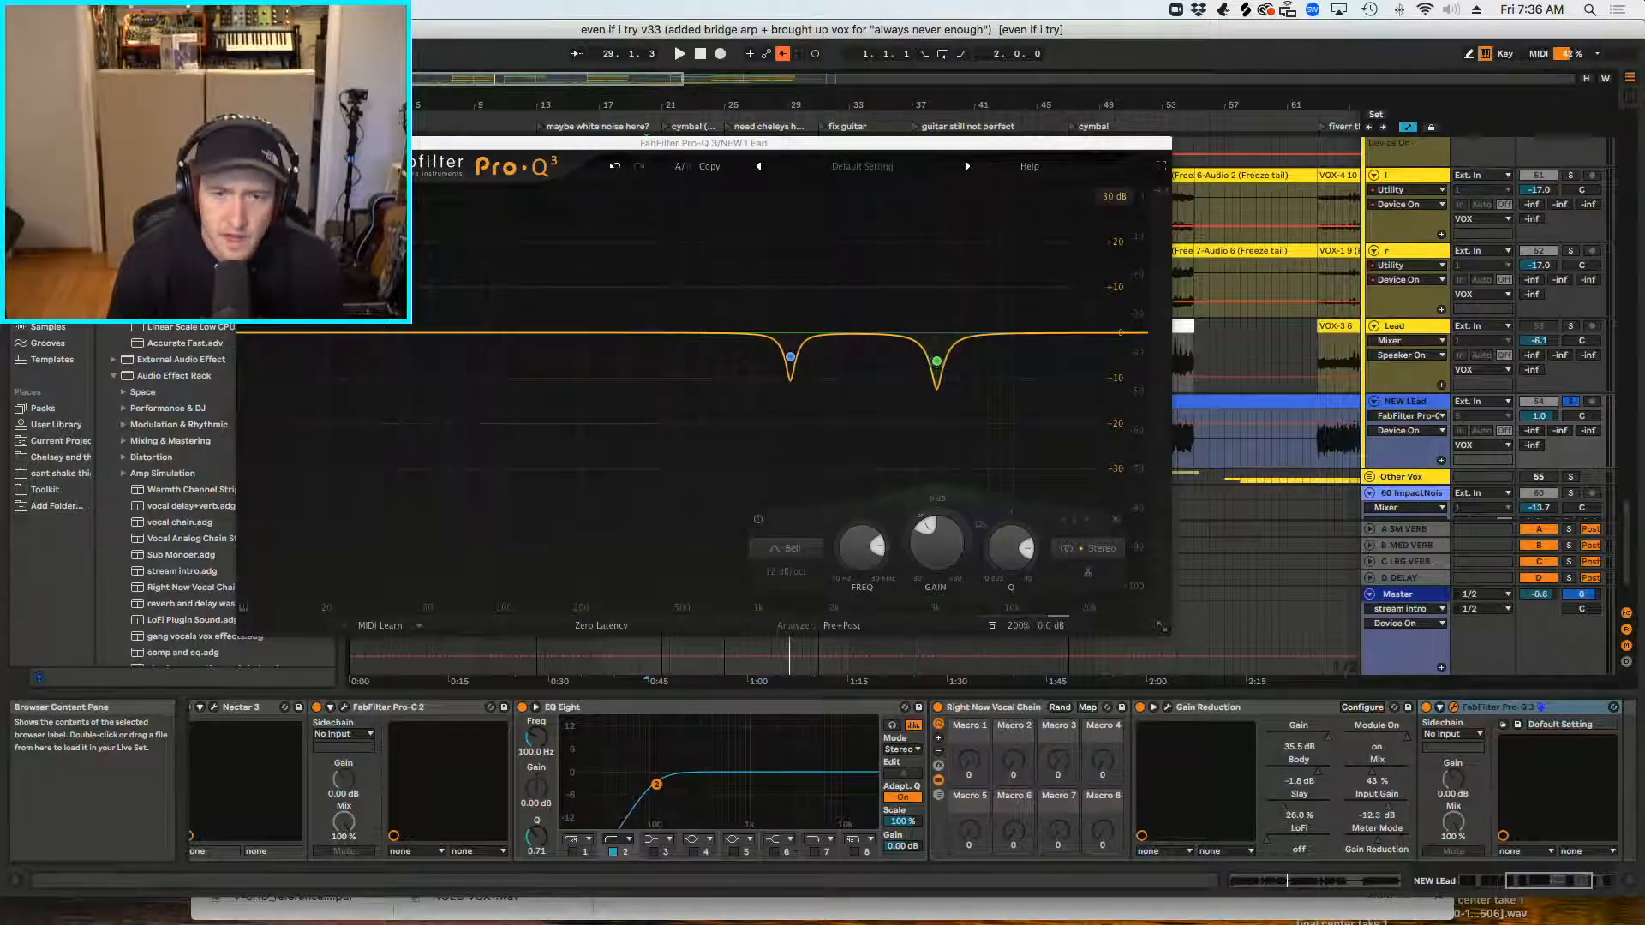
pyautogui.click(245, 143)
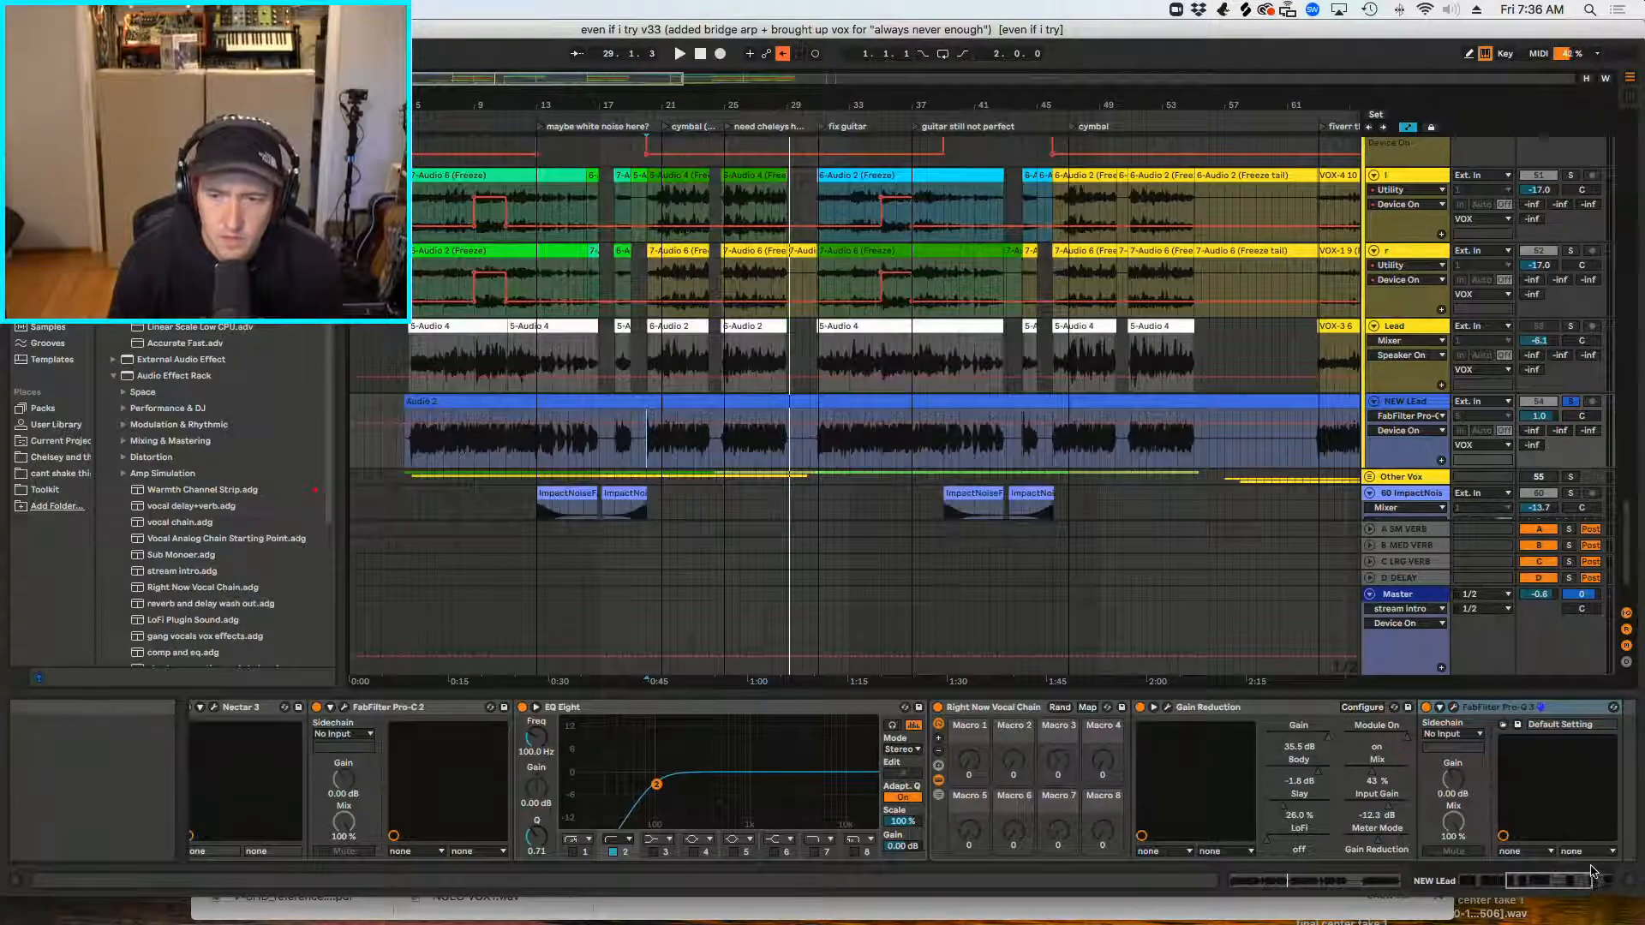
# Step: Loop the vocal from 7.3.1 to 10.1.1 and set Passive EQ's High boost to 3.55 on both channels
pyautogui.moveTo(1589, 878); pyautogui.dragTo(1519, 878)
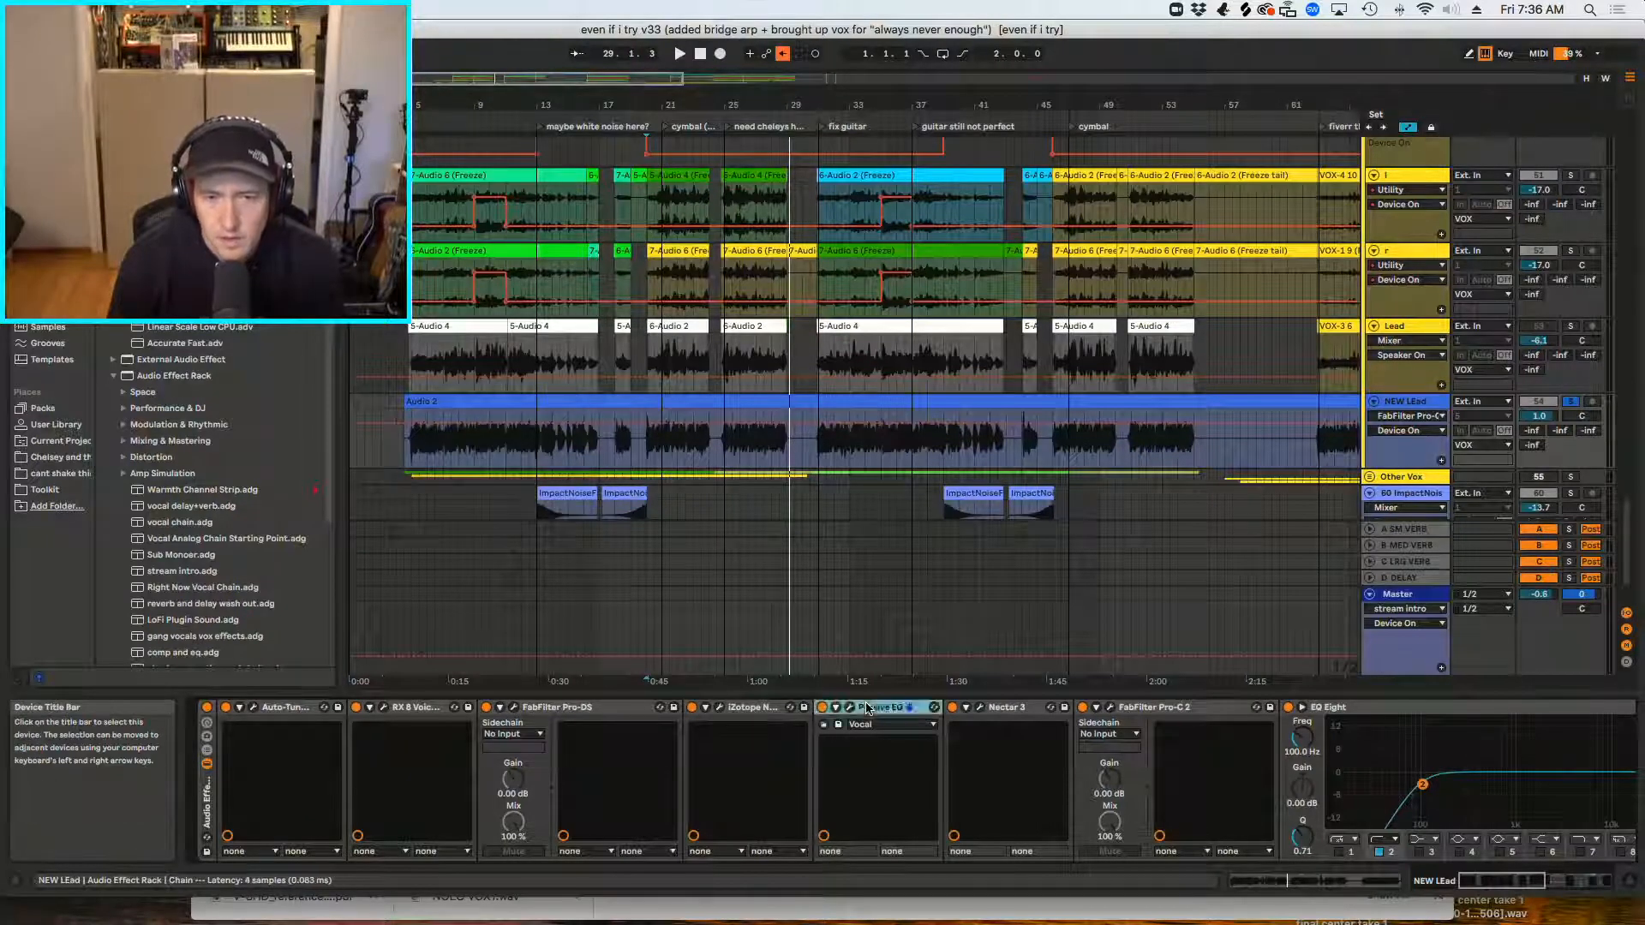
pyautogui.click(851, 708)
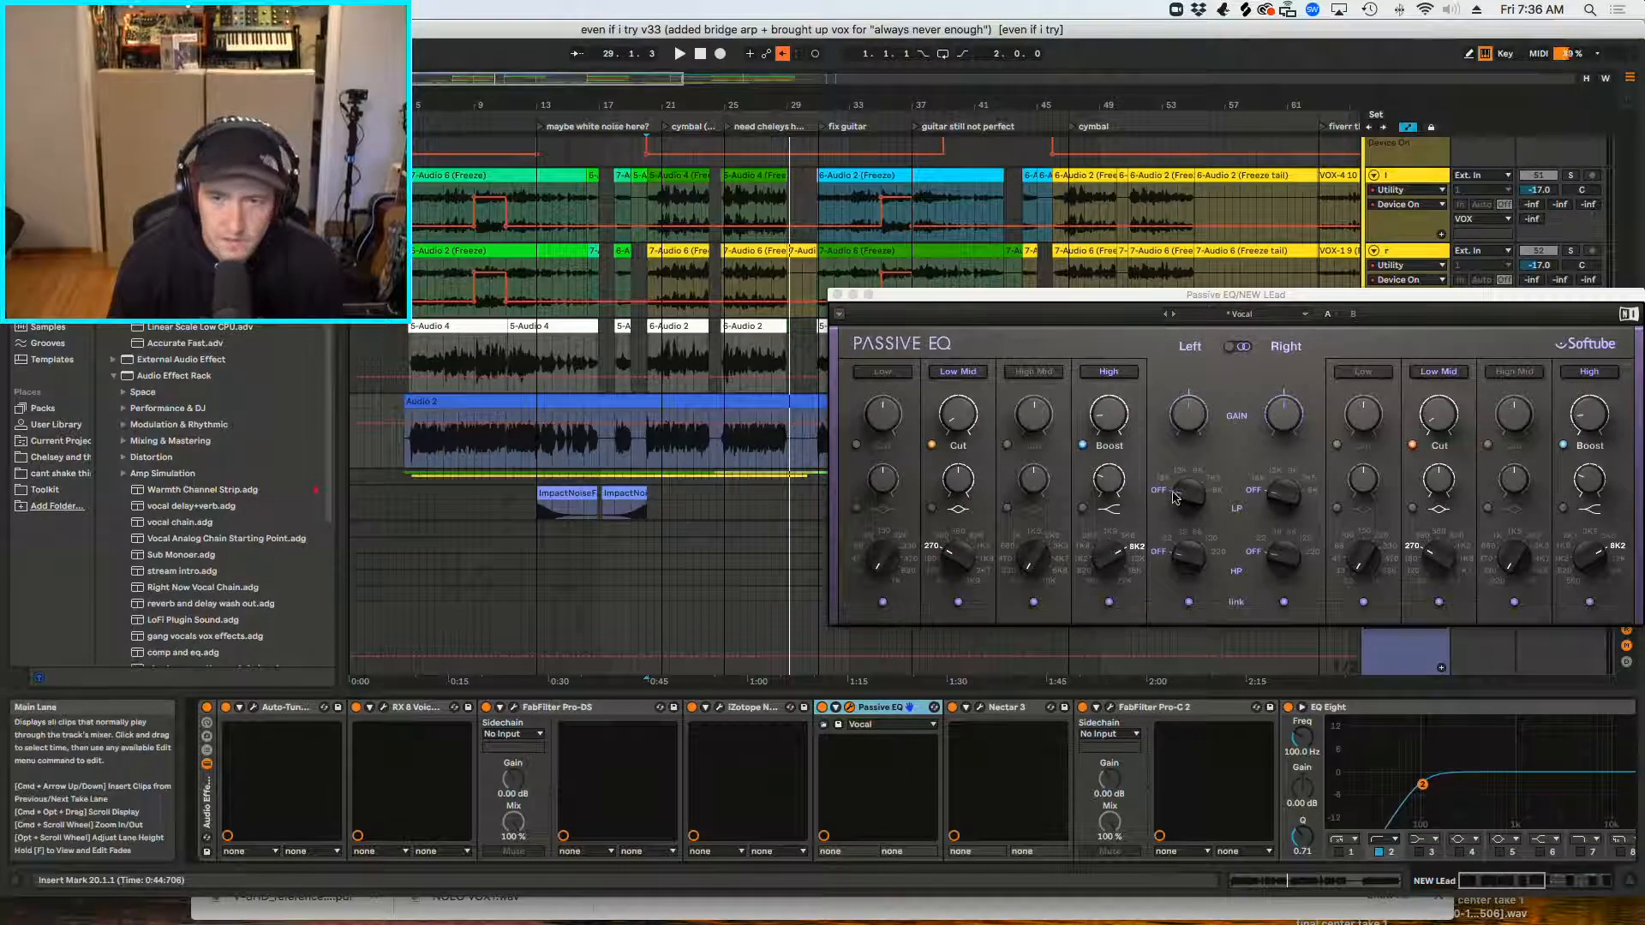
pyautogui.moveTo(453, 456); pyautogui.dragTo(492, 452)
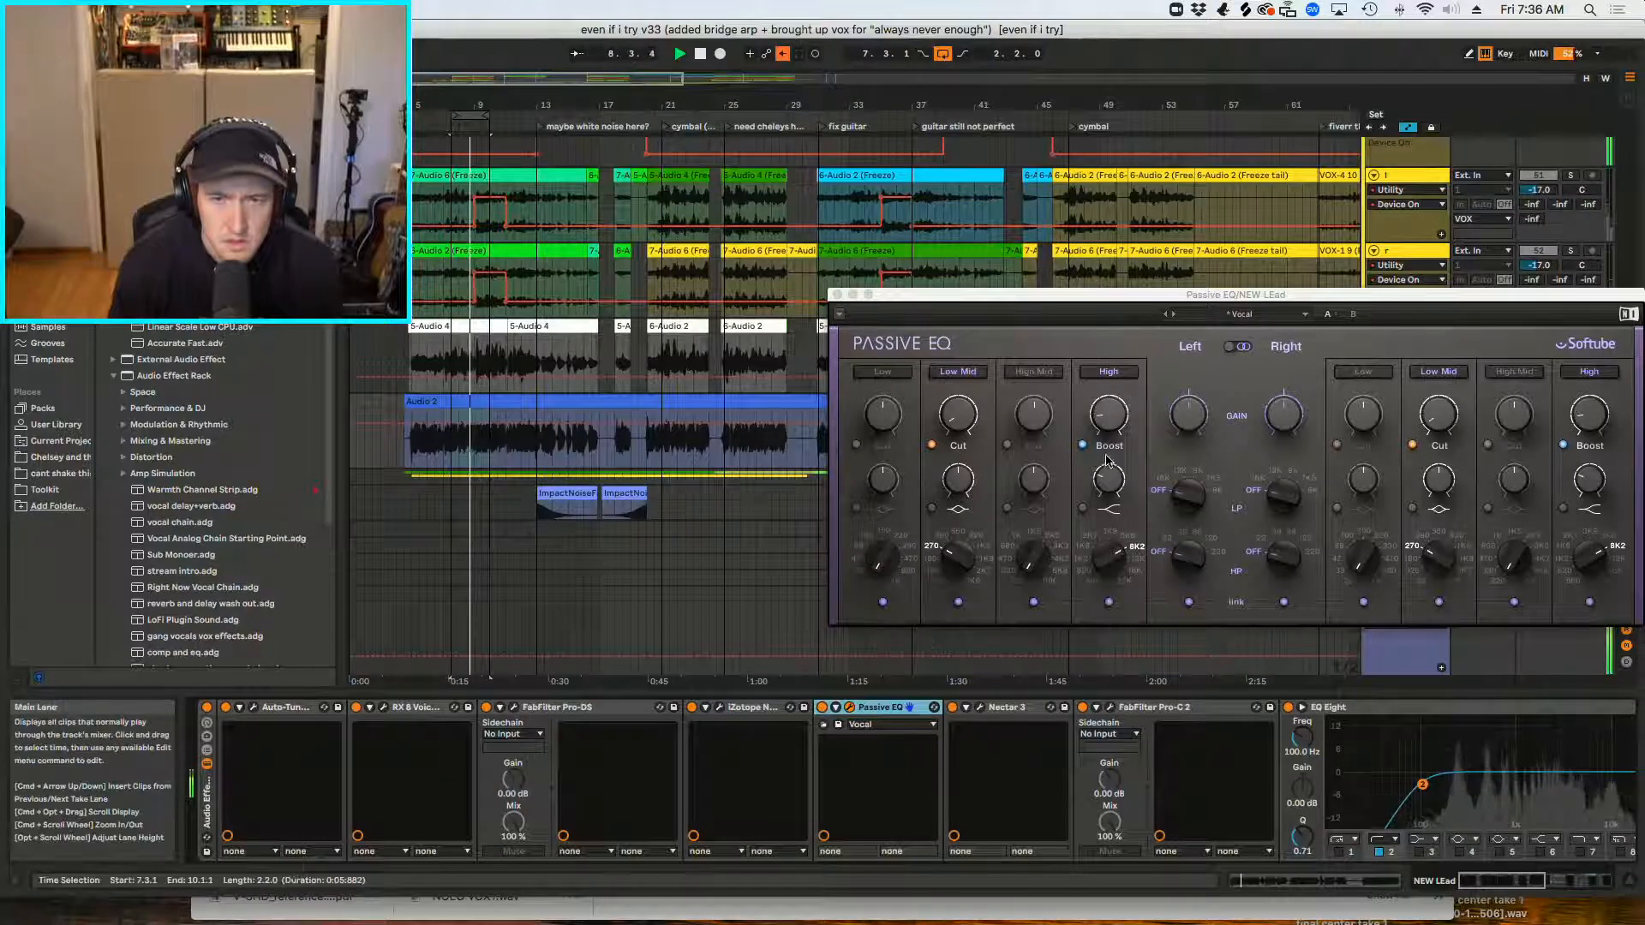
pyautogui.click(1110, 425)
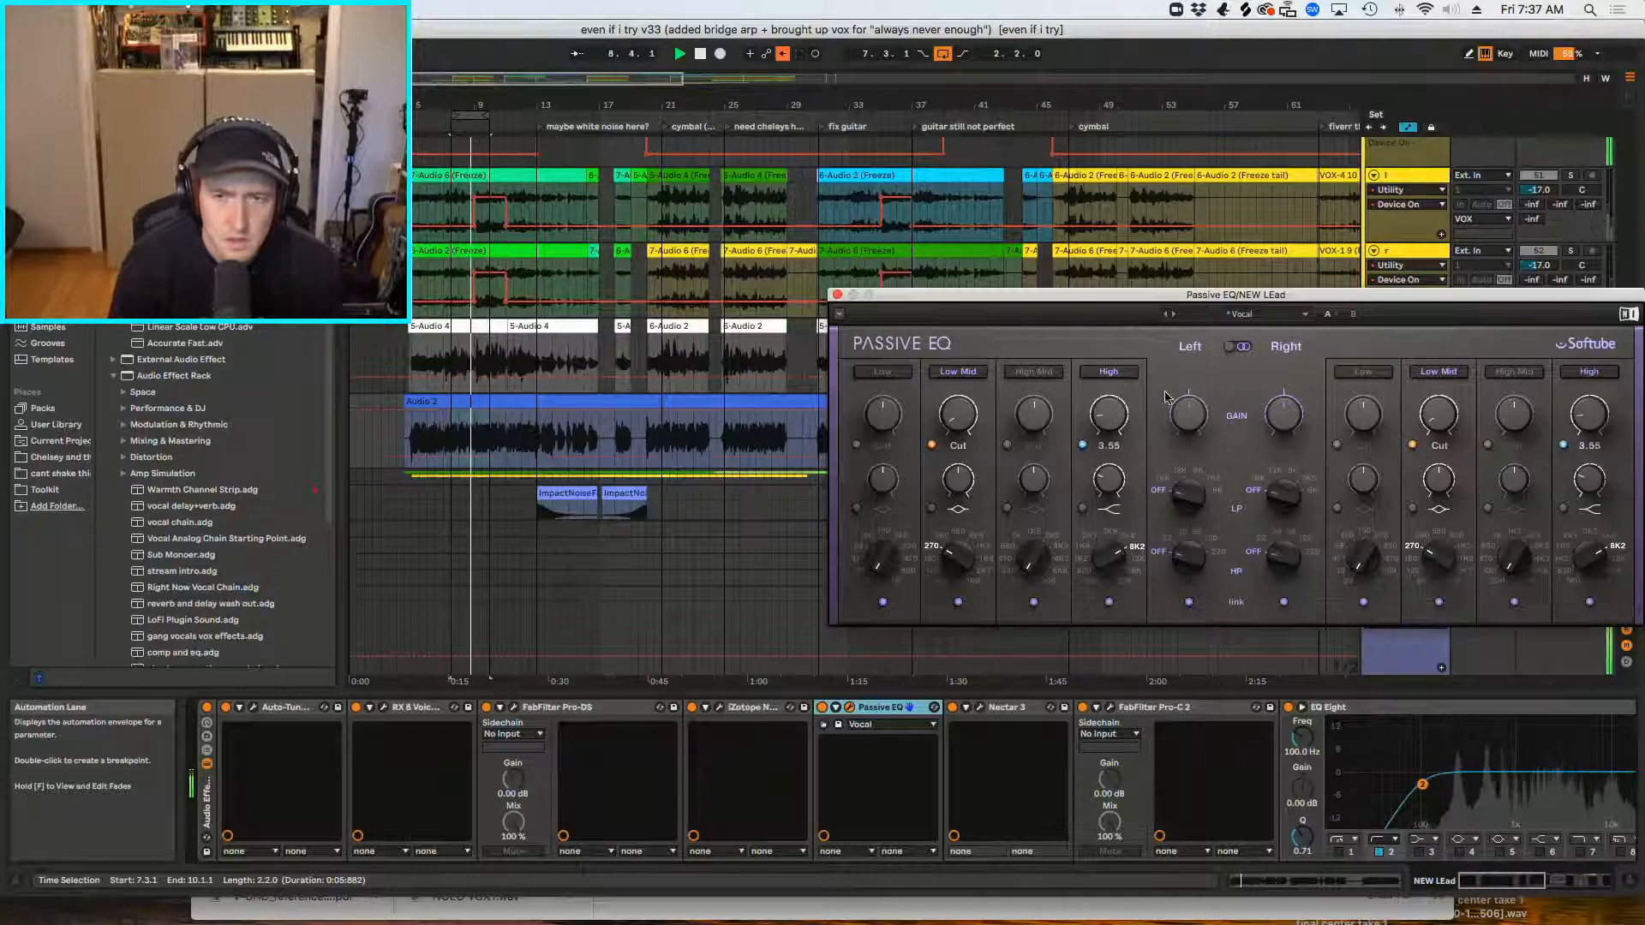
pyautogui.click(837, 296)
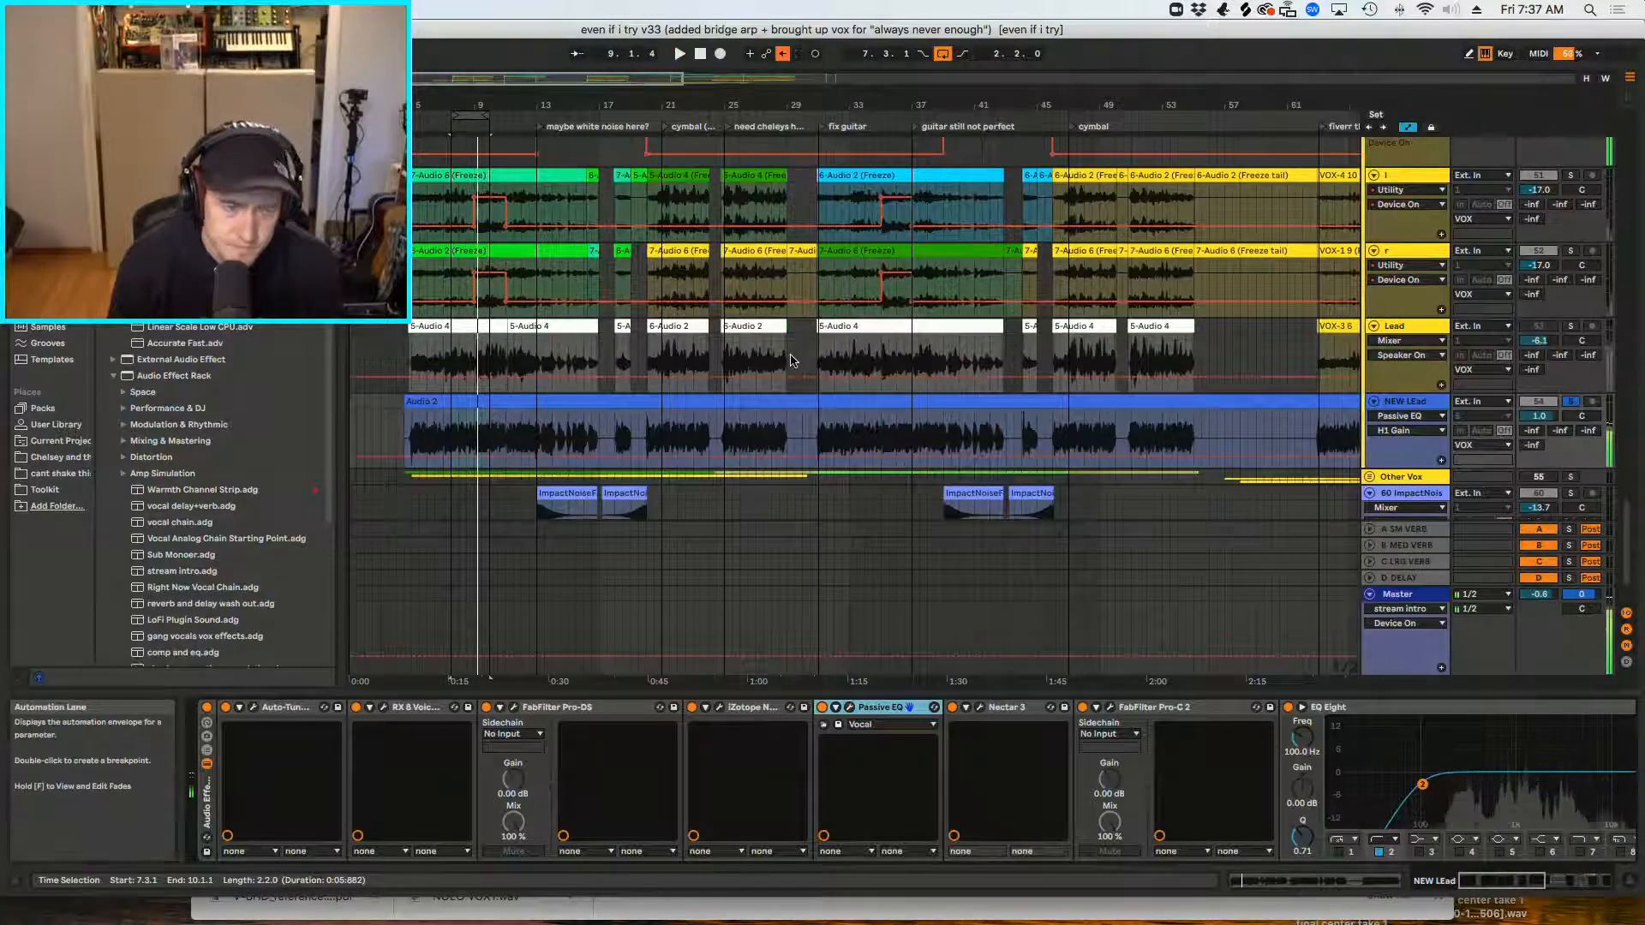
# Step: Remove the two modules after Pitch from Nectar 3, keeping only its pitch correction
pyautogui.click(979, 708)
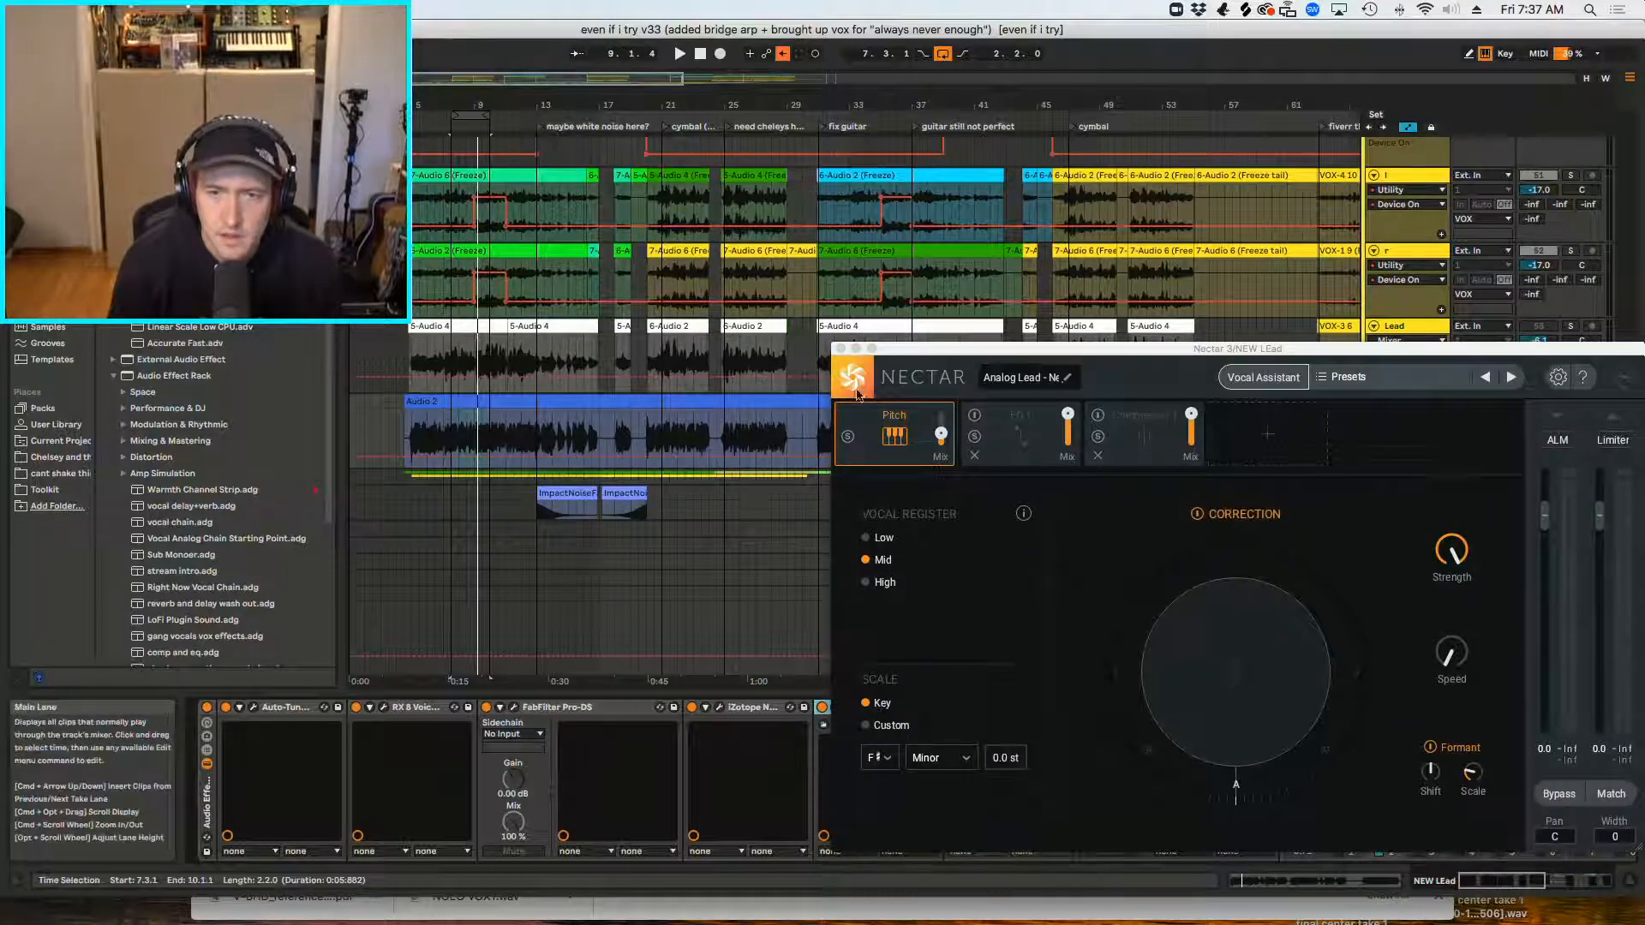
pyautogui.click(1024, 438)
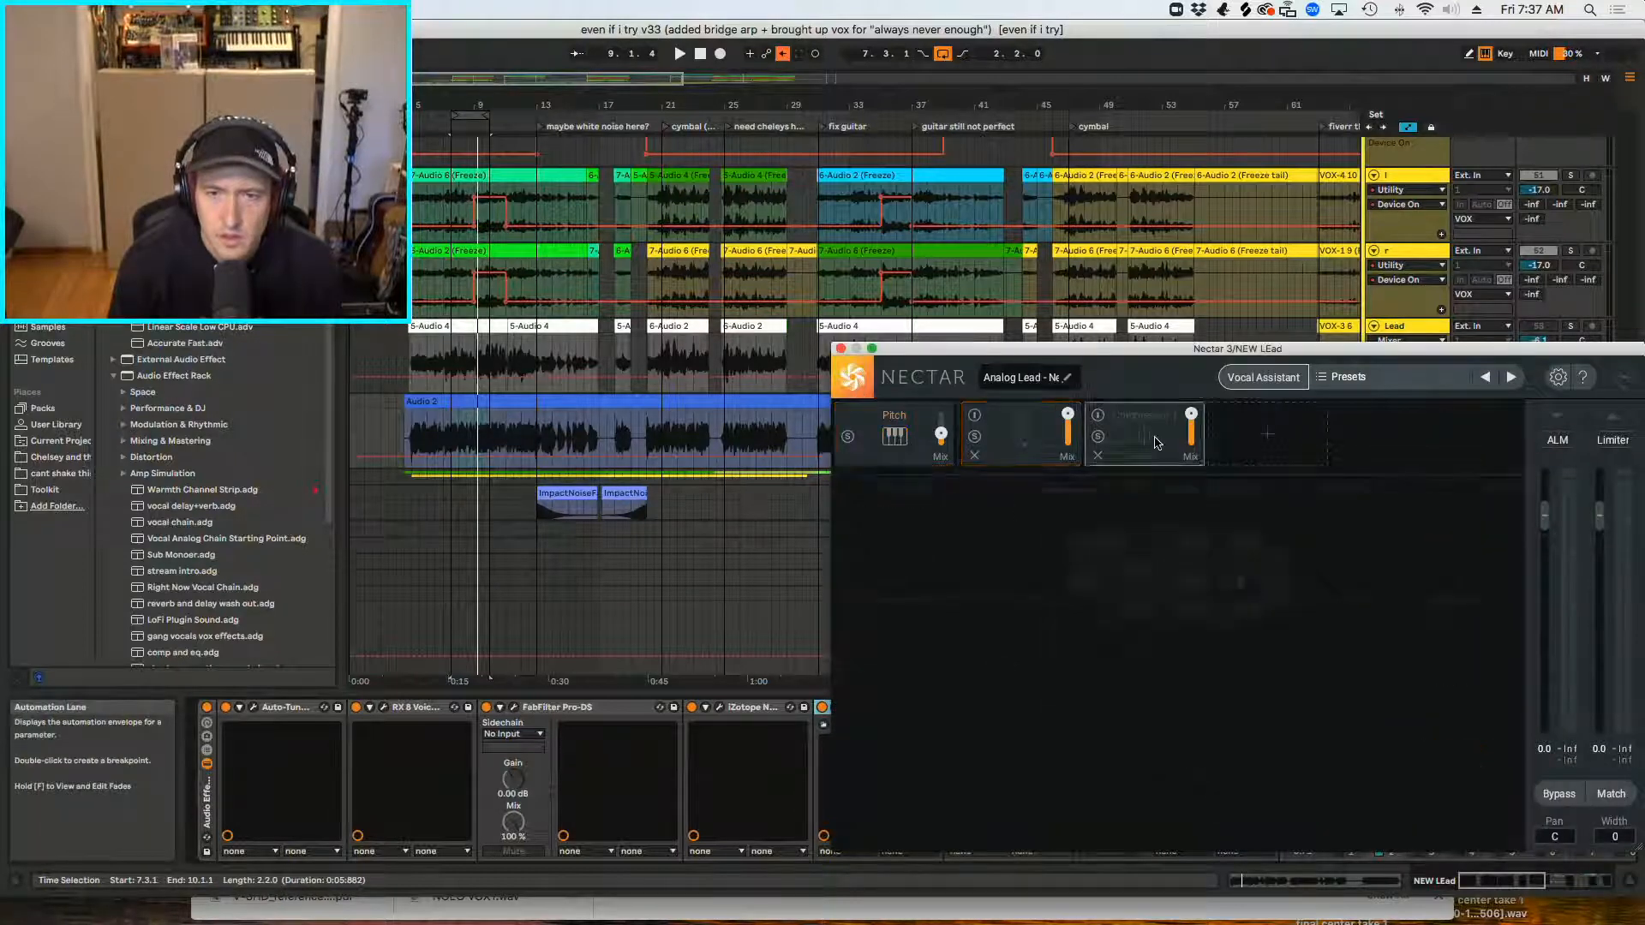
pyautogui.click(912, 437)
pyautogui.click(1029, 427)
pyautogui.click(973, 456)
pyautogui.click(973, 456)
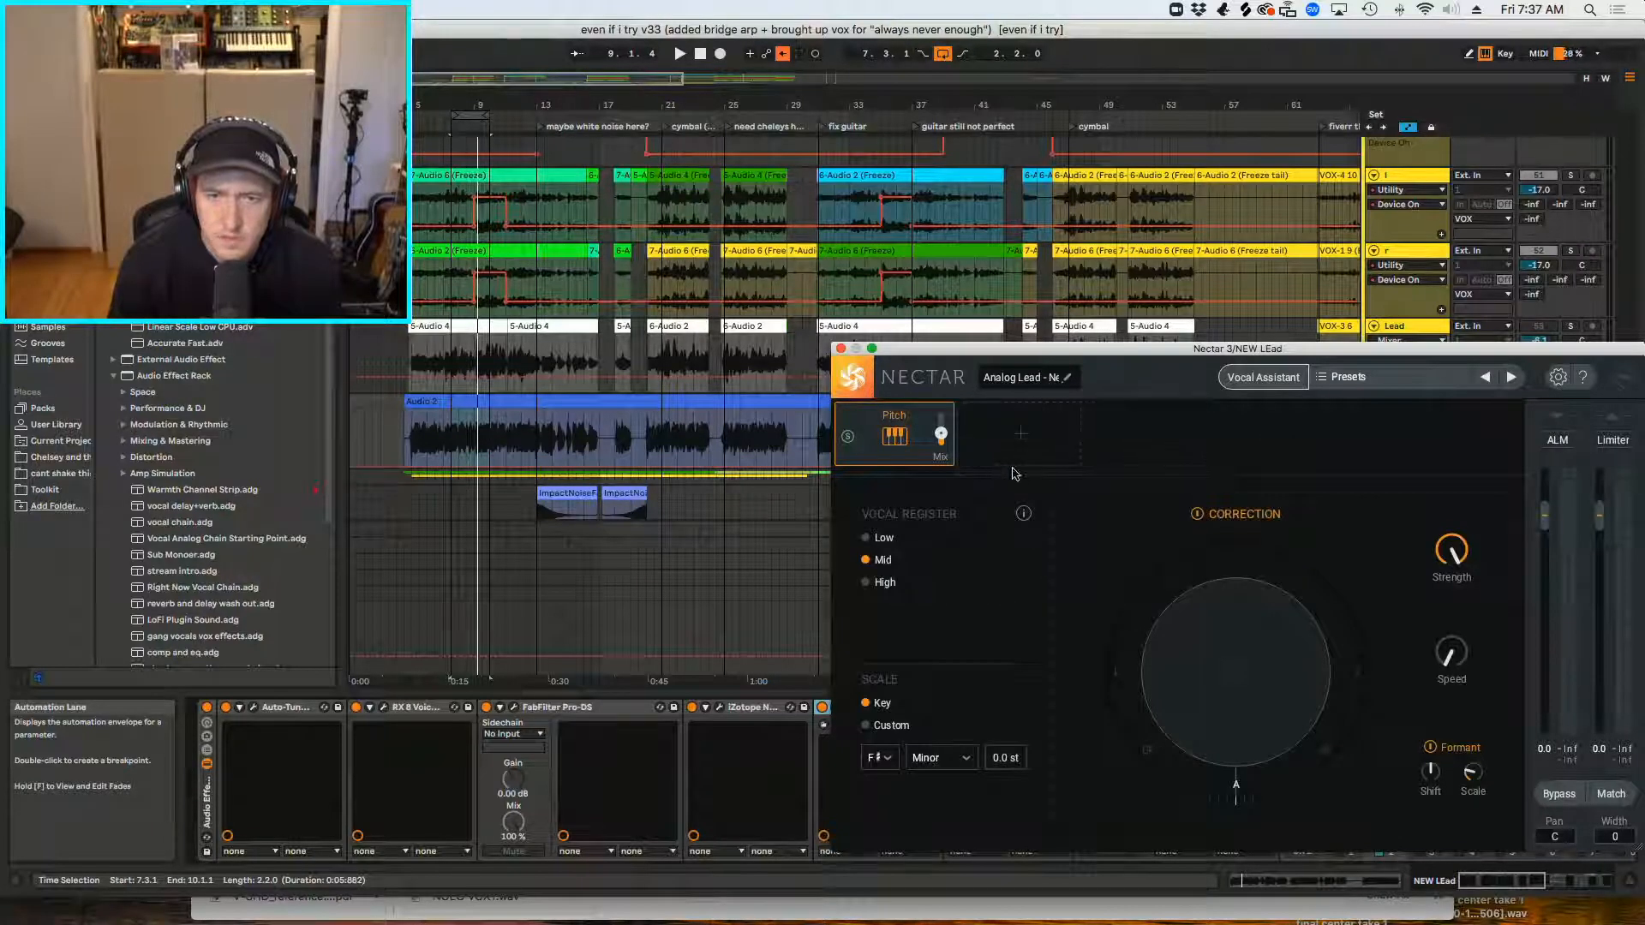
pyautogui.click(842, 349)
pyautogui.rightClick(1009, 708)
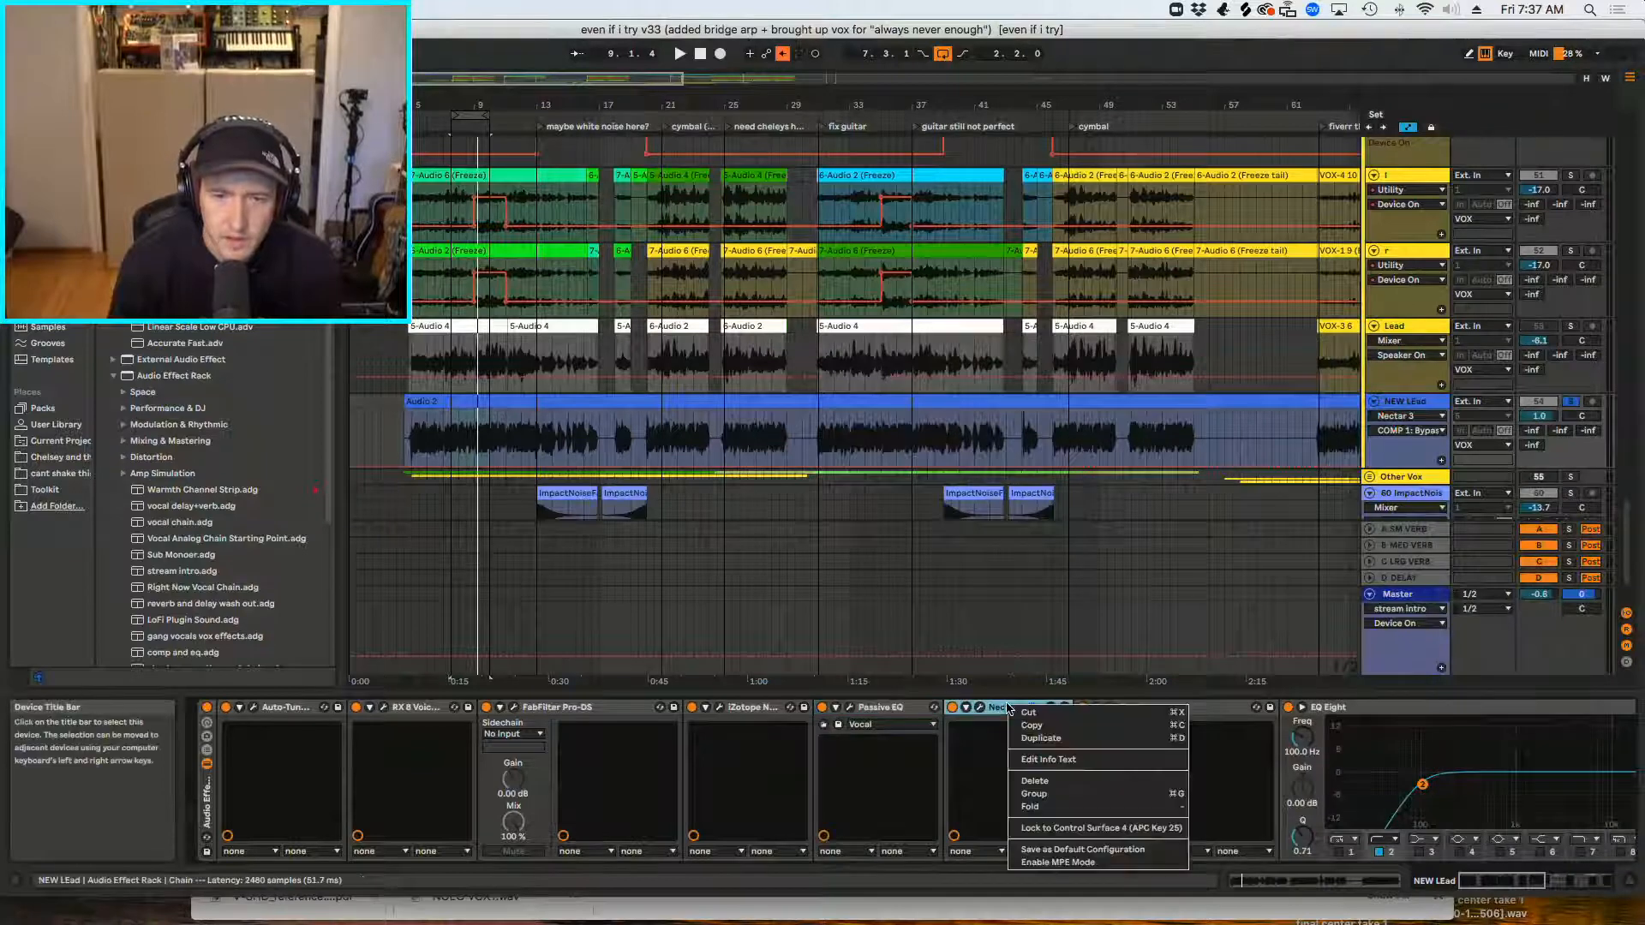
pyautogui.click(995, 724)
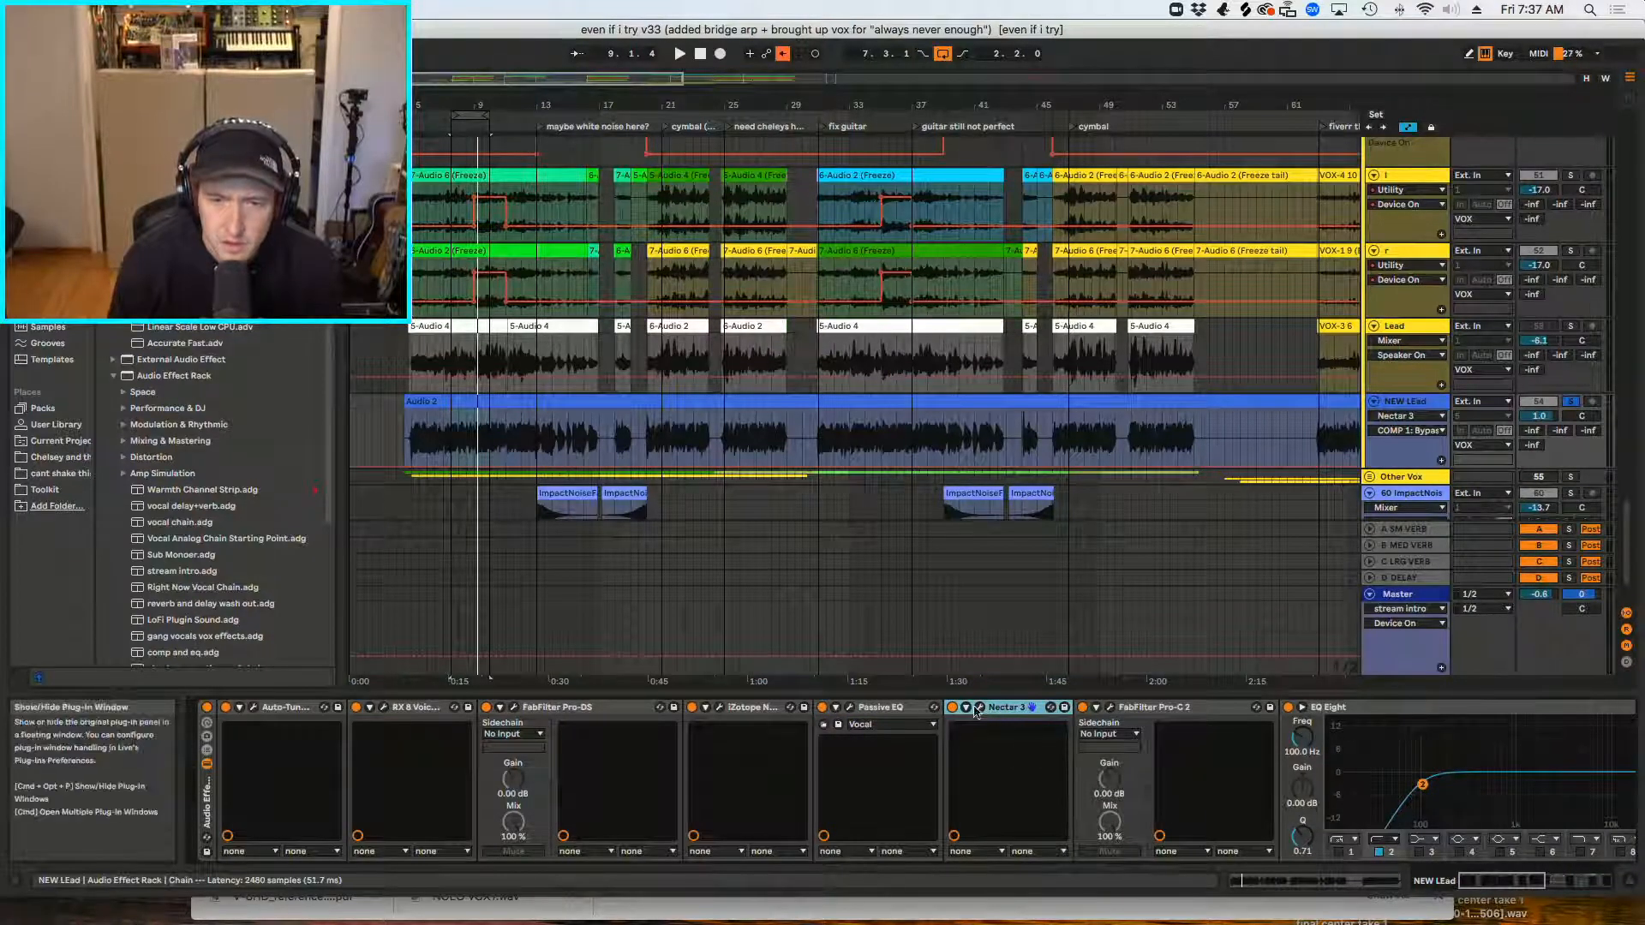
pyautogui.rightClick(998, 711)
pyautogui.click(967, 708)
pyautogui.click(967, 708)
pyautogui.click(979, 708)
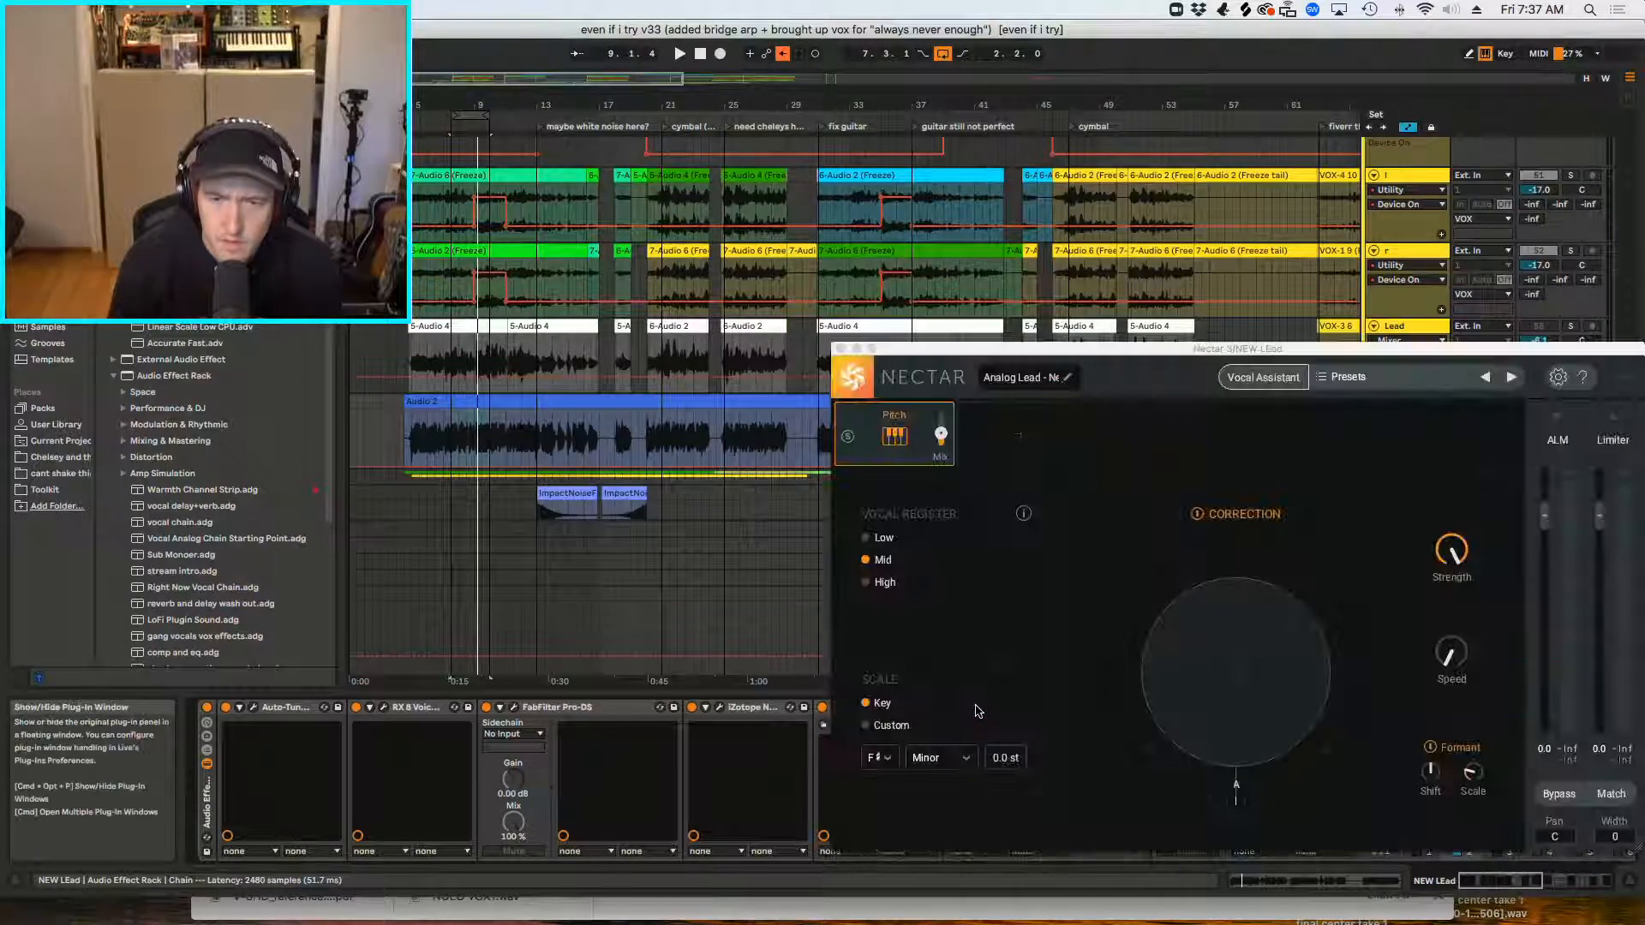
pyautogui.click(841, 349)
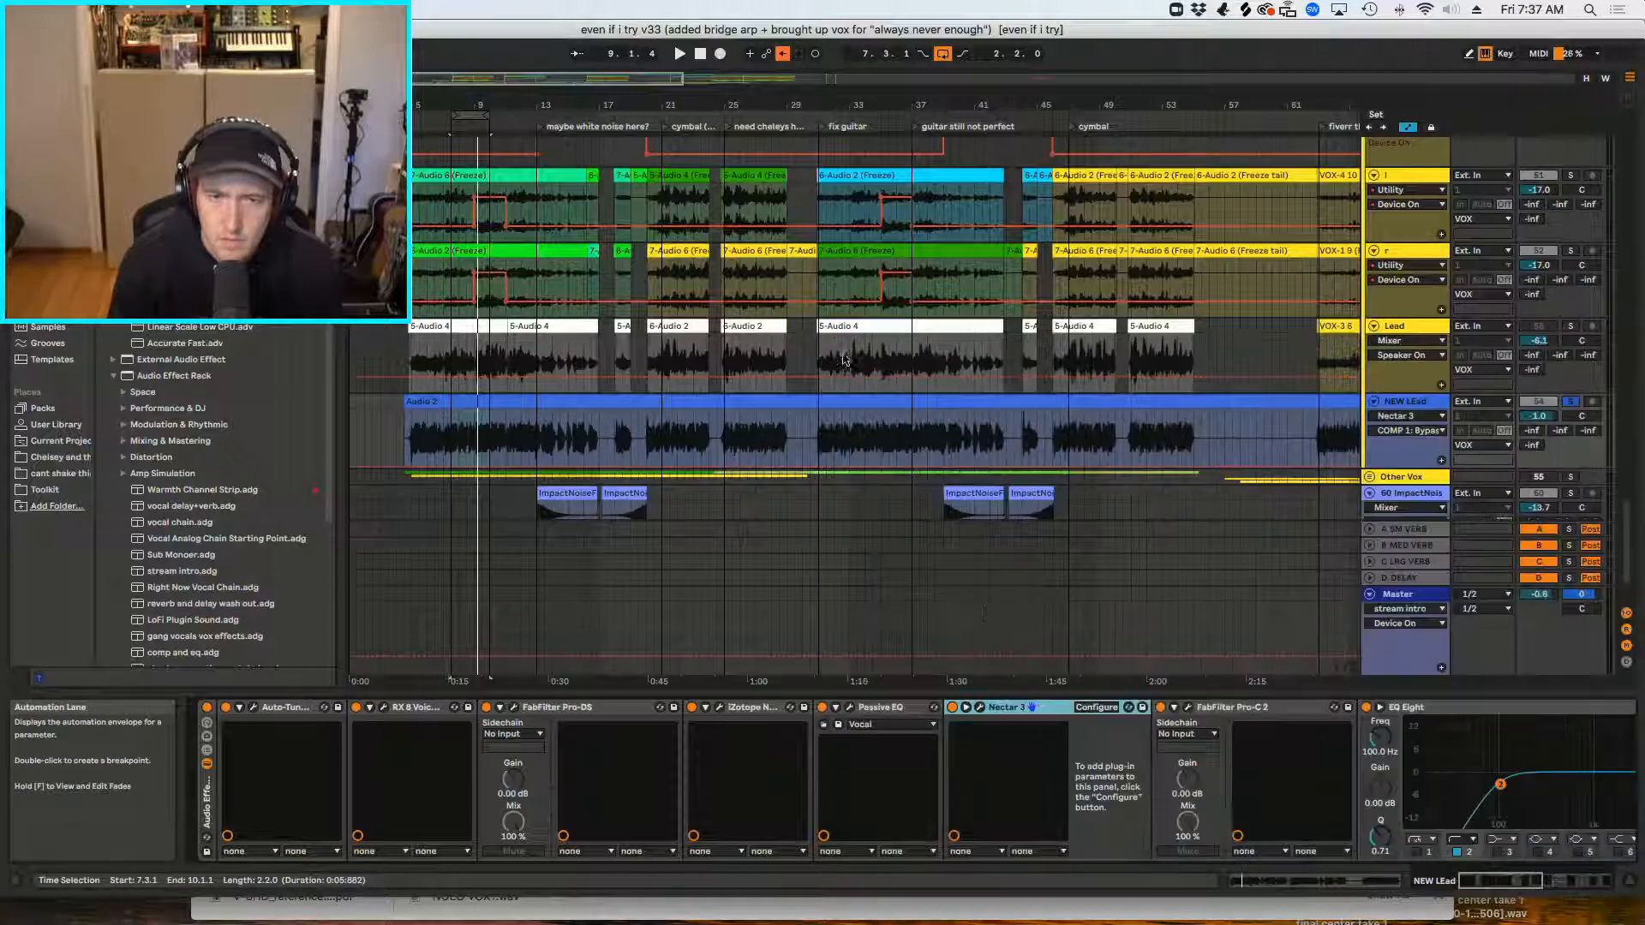
# Step: Group the Nectar 3 device into its own audio effect rack
pyautogui.rightClick(1011, 709)
pyautogui.click(1008, 709)
pyautogui.rightClick(1002, 709)
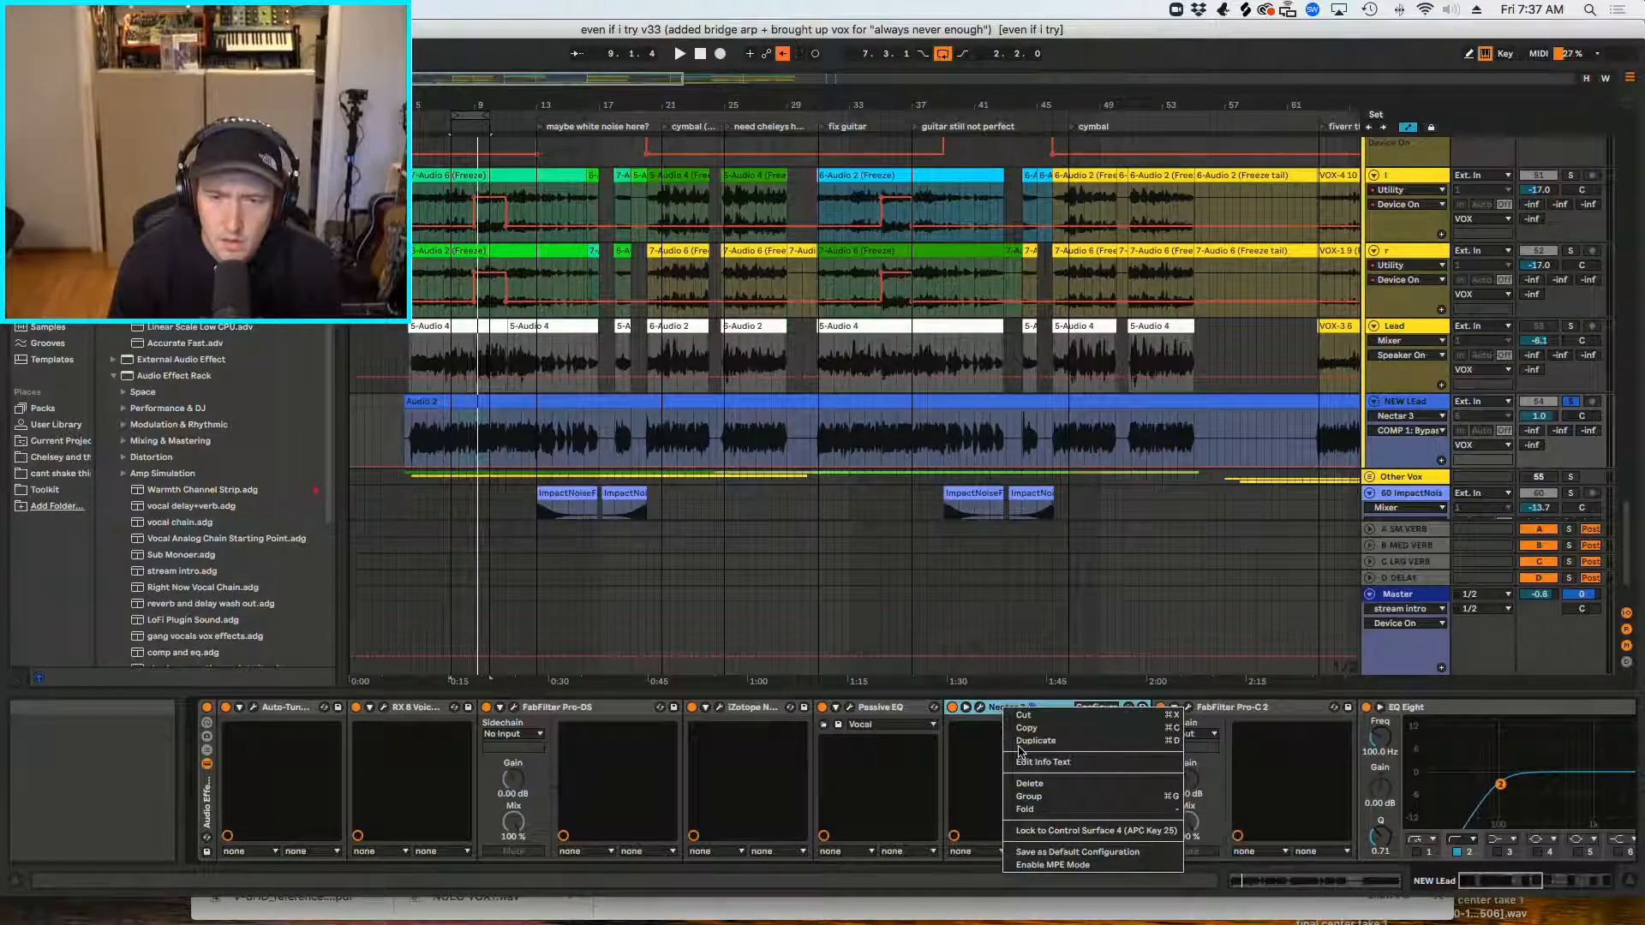
pyautogui.click(1038, 708)
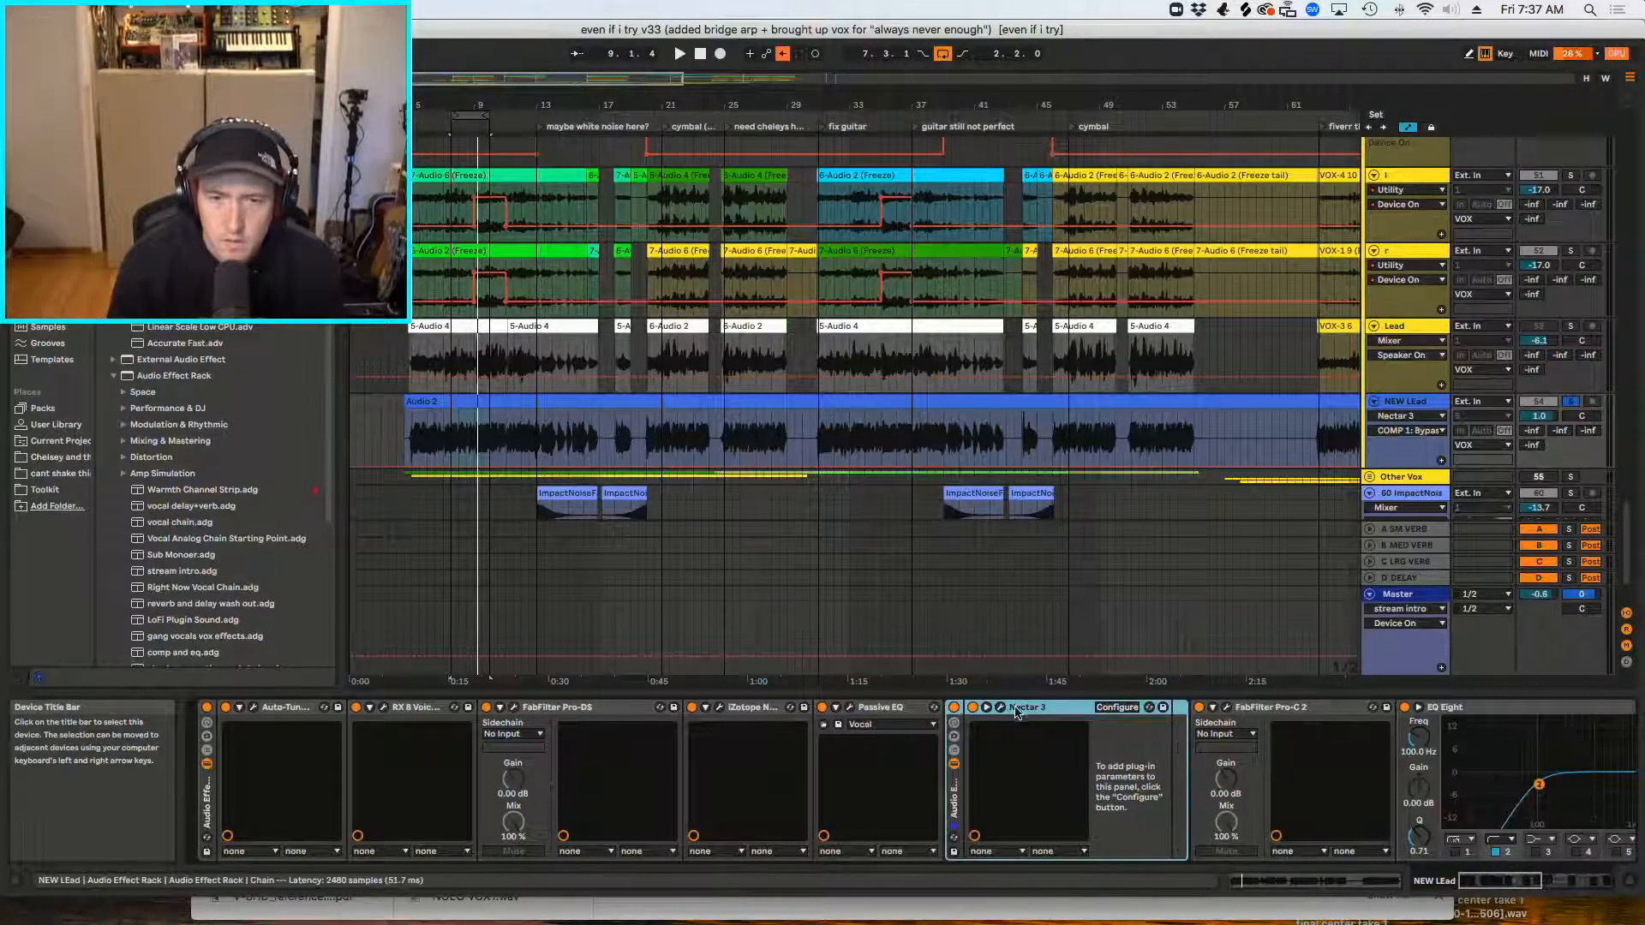
# Step: Hide the new rack's device chain and show it again
pyautogui.press('Delete')
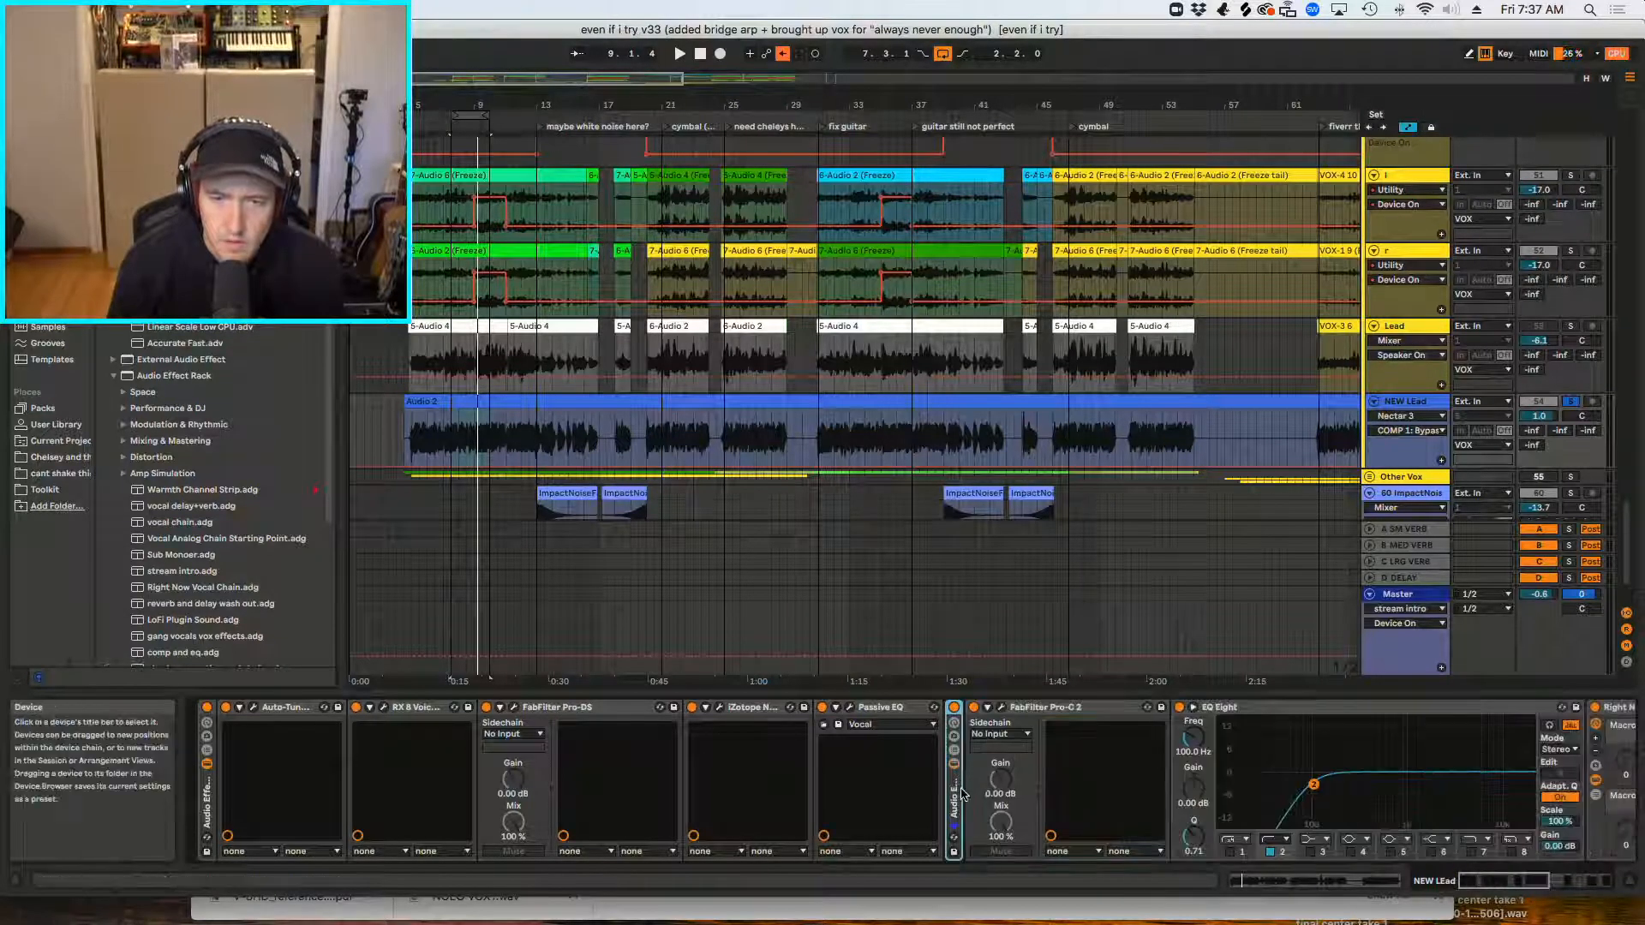
pyautogui.rightClick(960, 792)
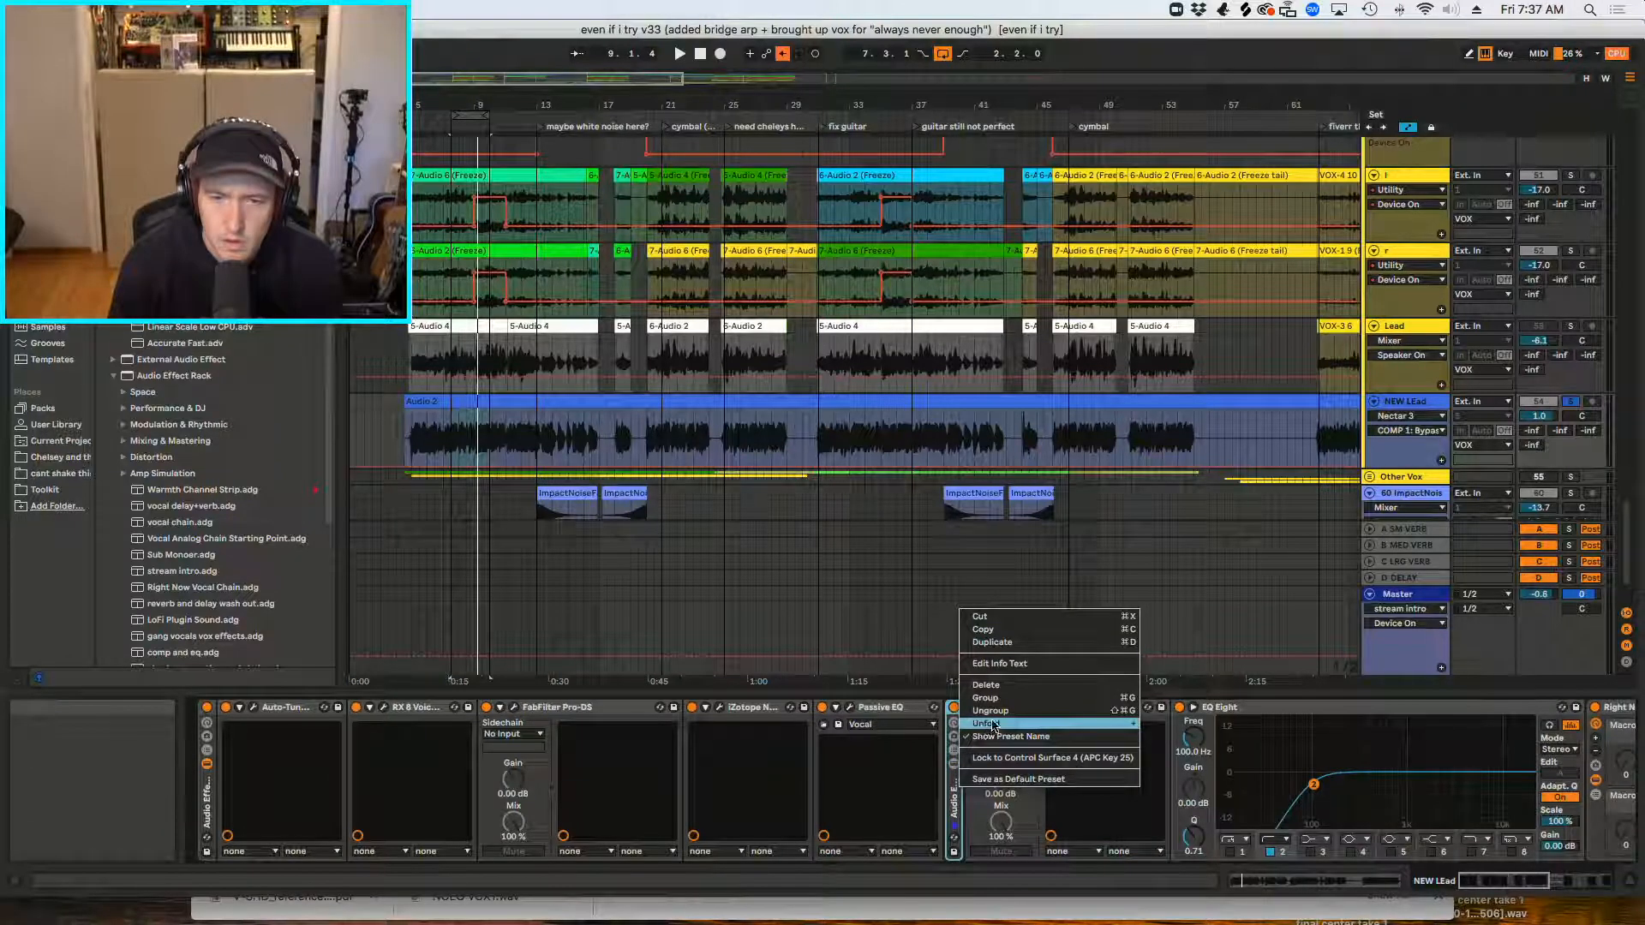
pyautogui.click(953, 795)
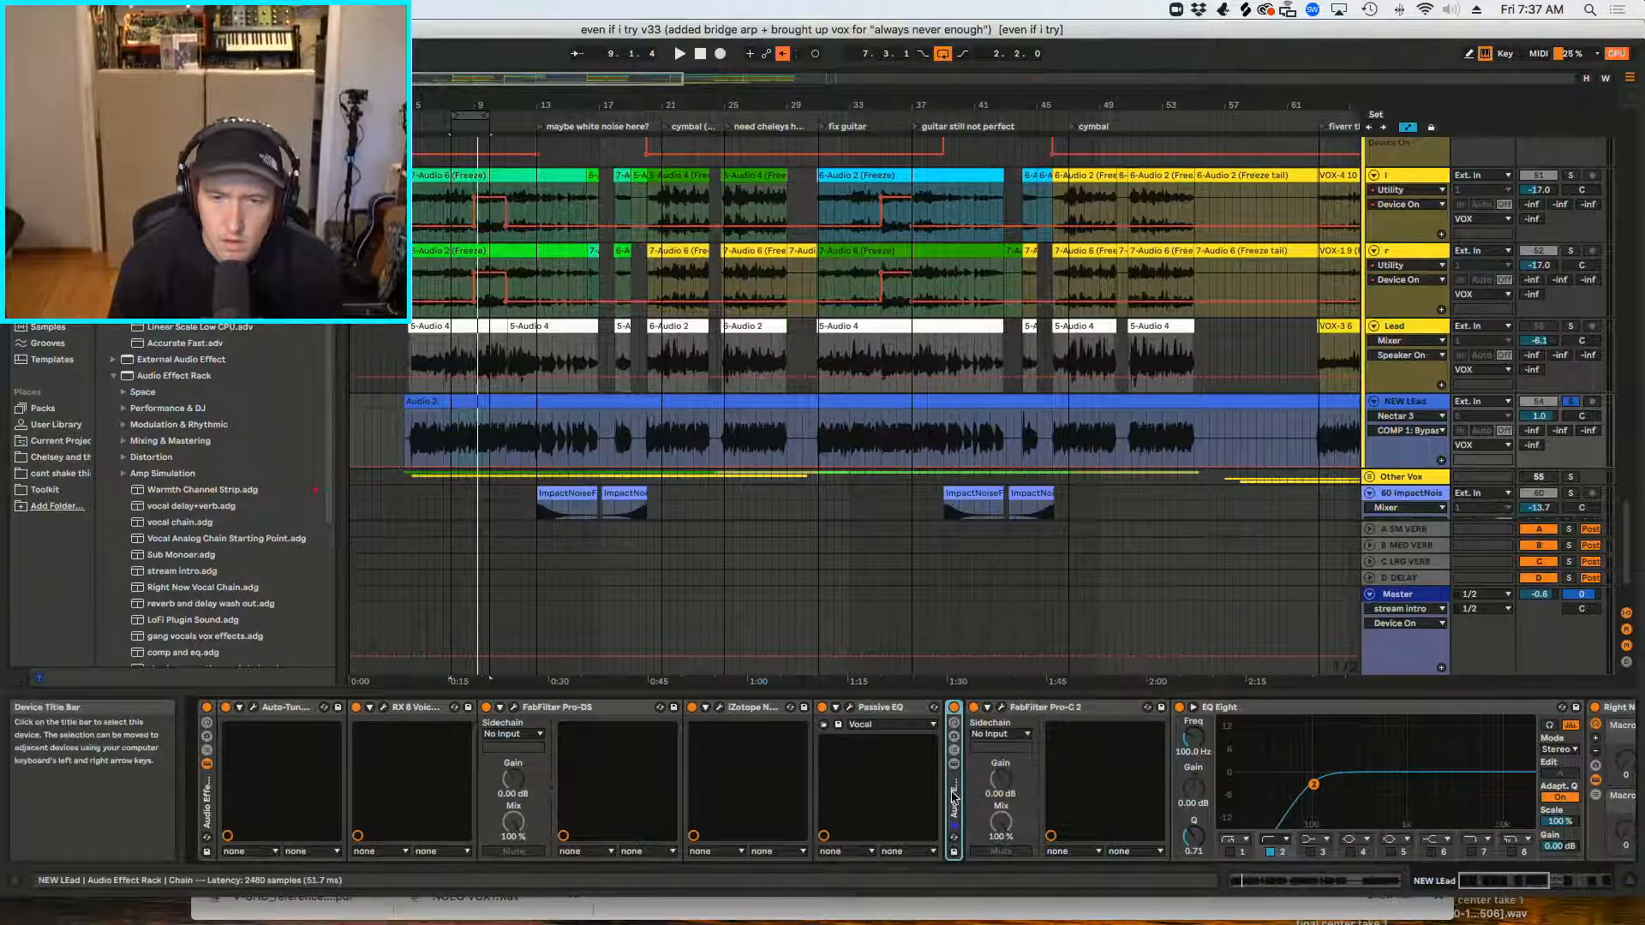
pyautogui.press('super+z')
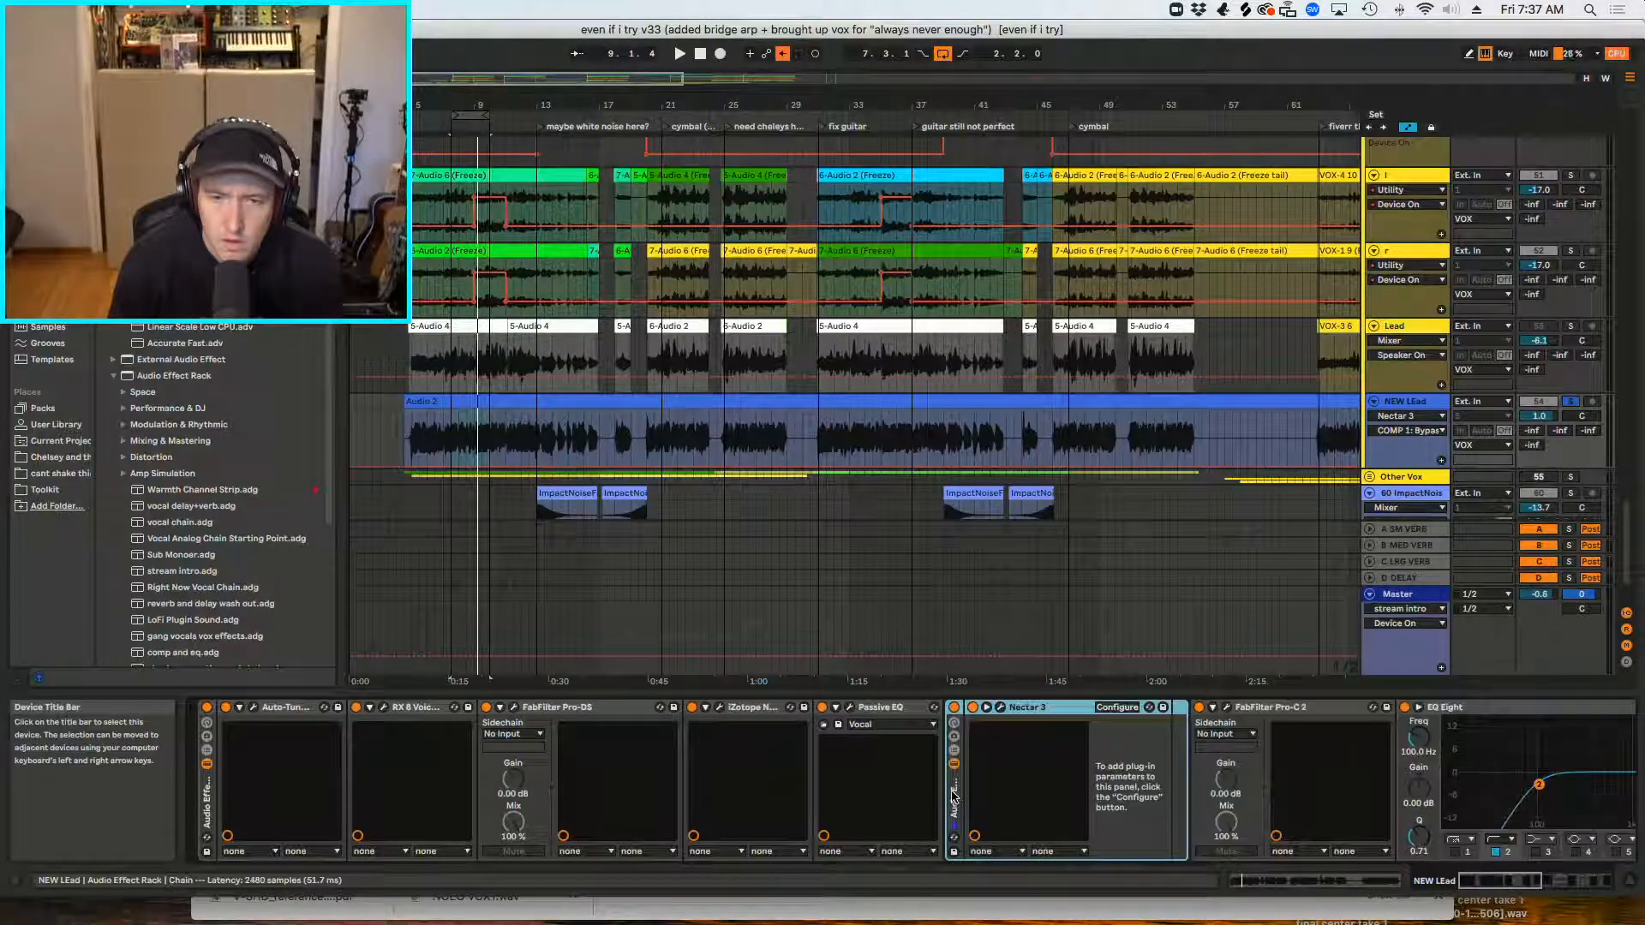
# Step: Show the Nectar 3 rack's macro controls, rename the rack "50% Autotune", and collapse its macros and devices
pyautogui.click(955, 742)
pyautogui.rightClick(977, 714)
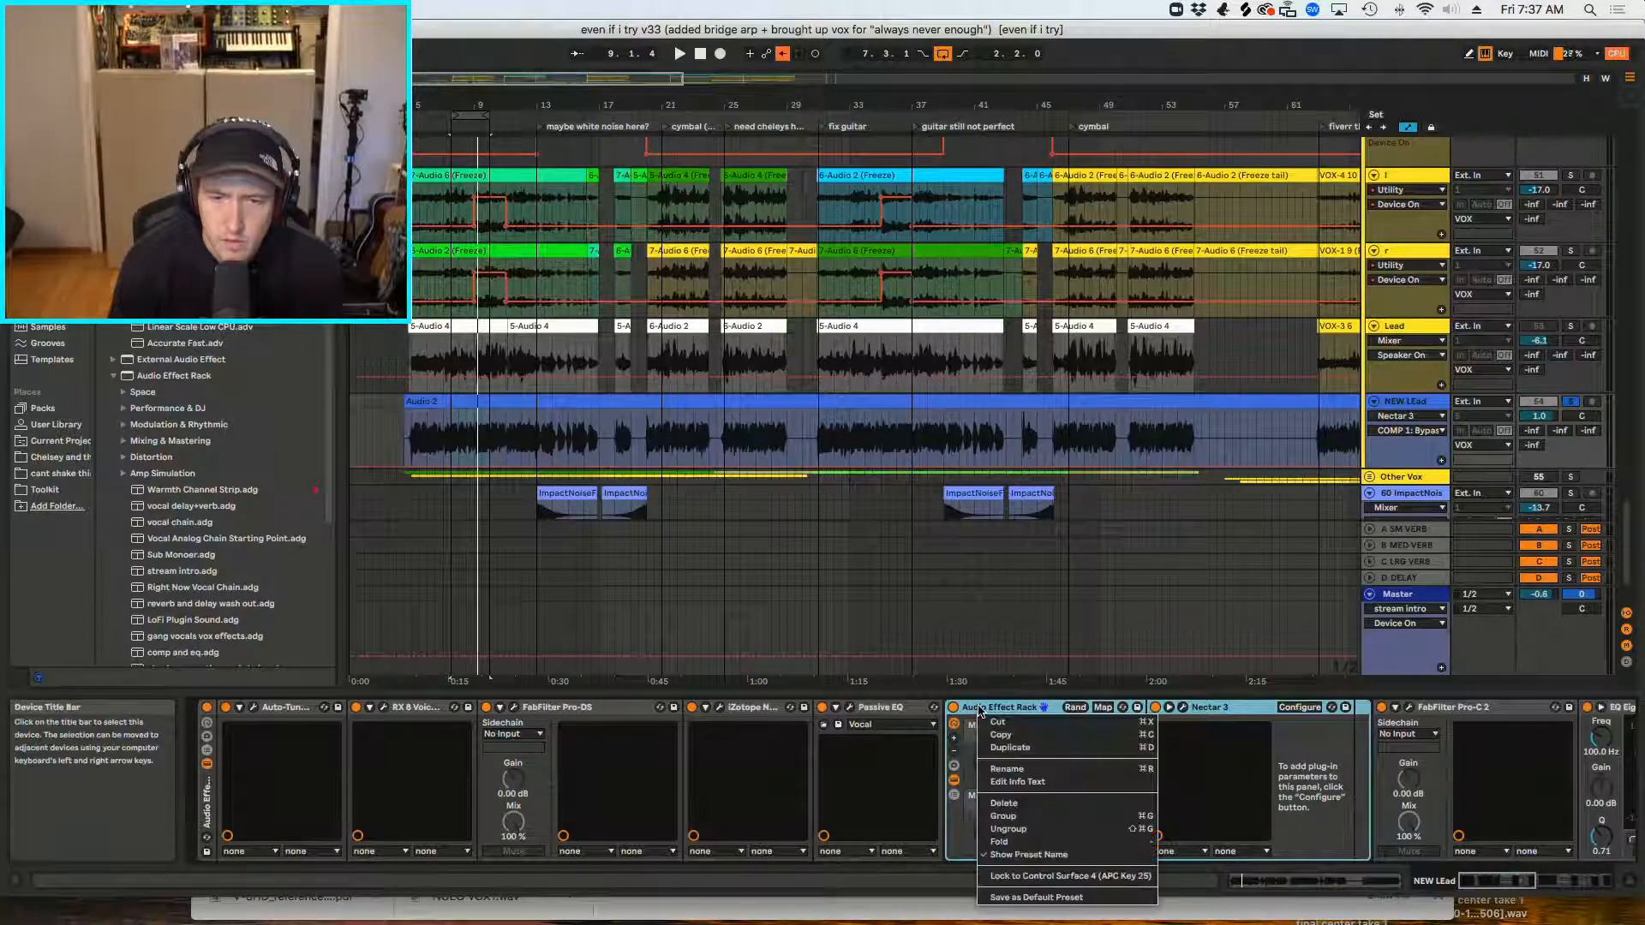
pyautogui.click(1008, 769)
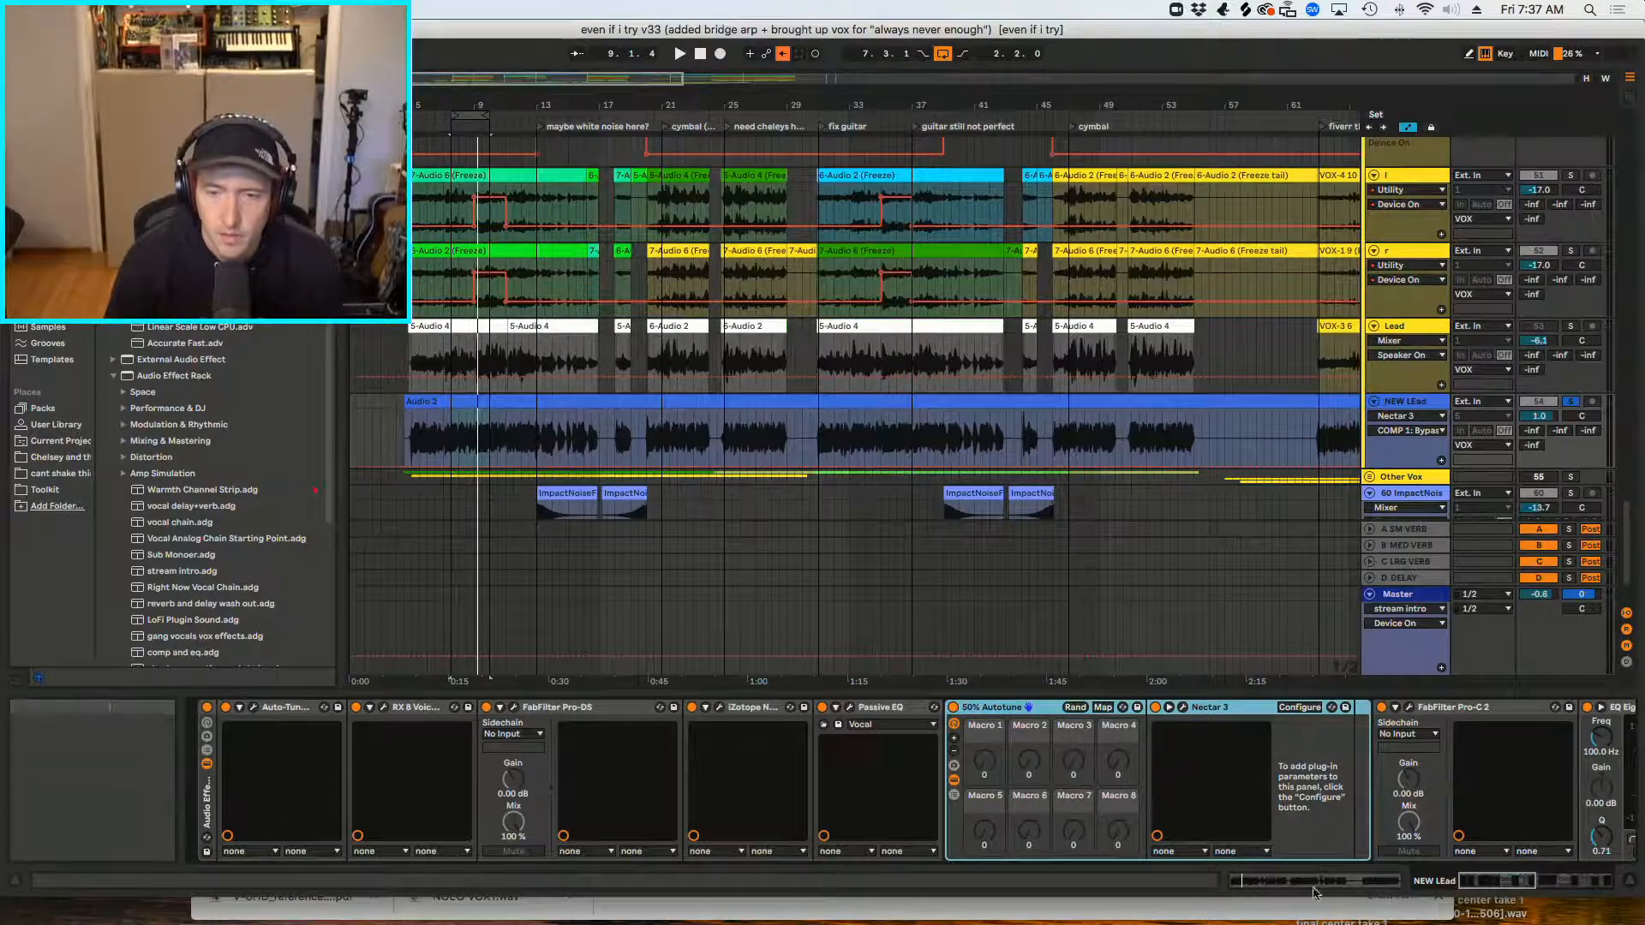
pyautogui.click(960, 749)
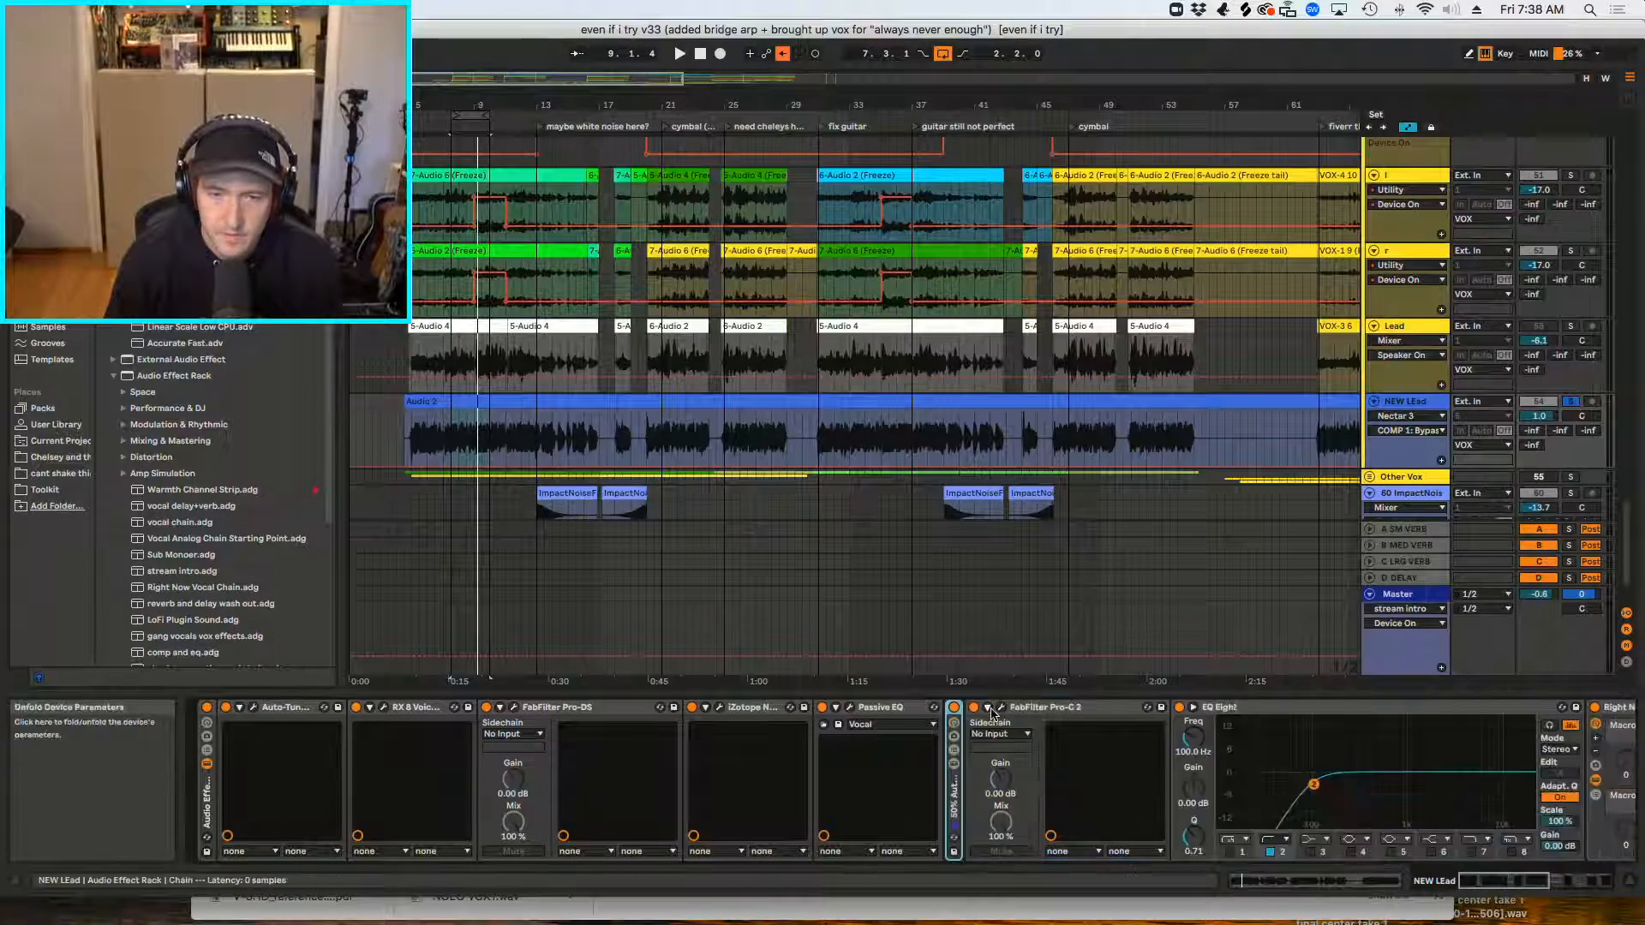
# Step: Collapse the Auto-Tune, RX 8 Voice De-noise, FabFilter Pro-DS, iZotope Nectar and Passive EQ devices on the NEW LEad track
pyautogui.doubleClick(278, 708)
pyautogui.doubleClick(280, 709)
pyautogui.doubleClick(310, 708)
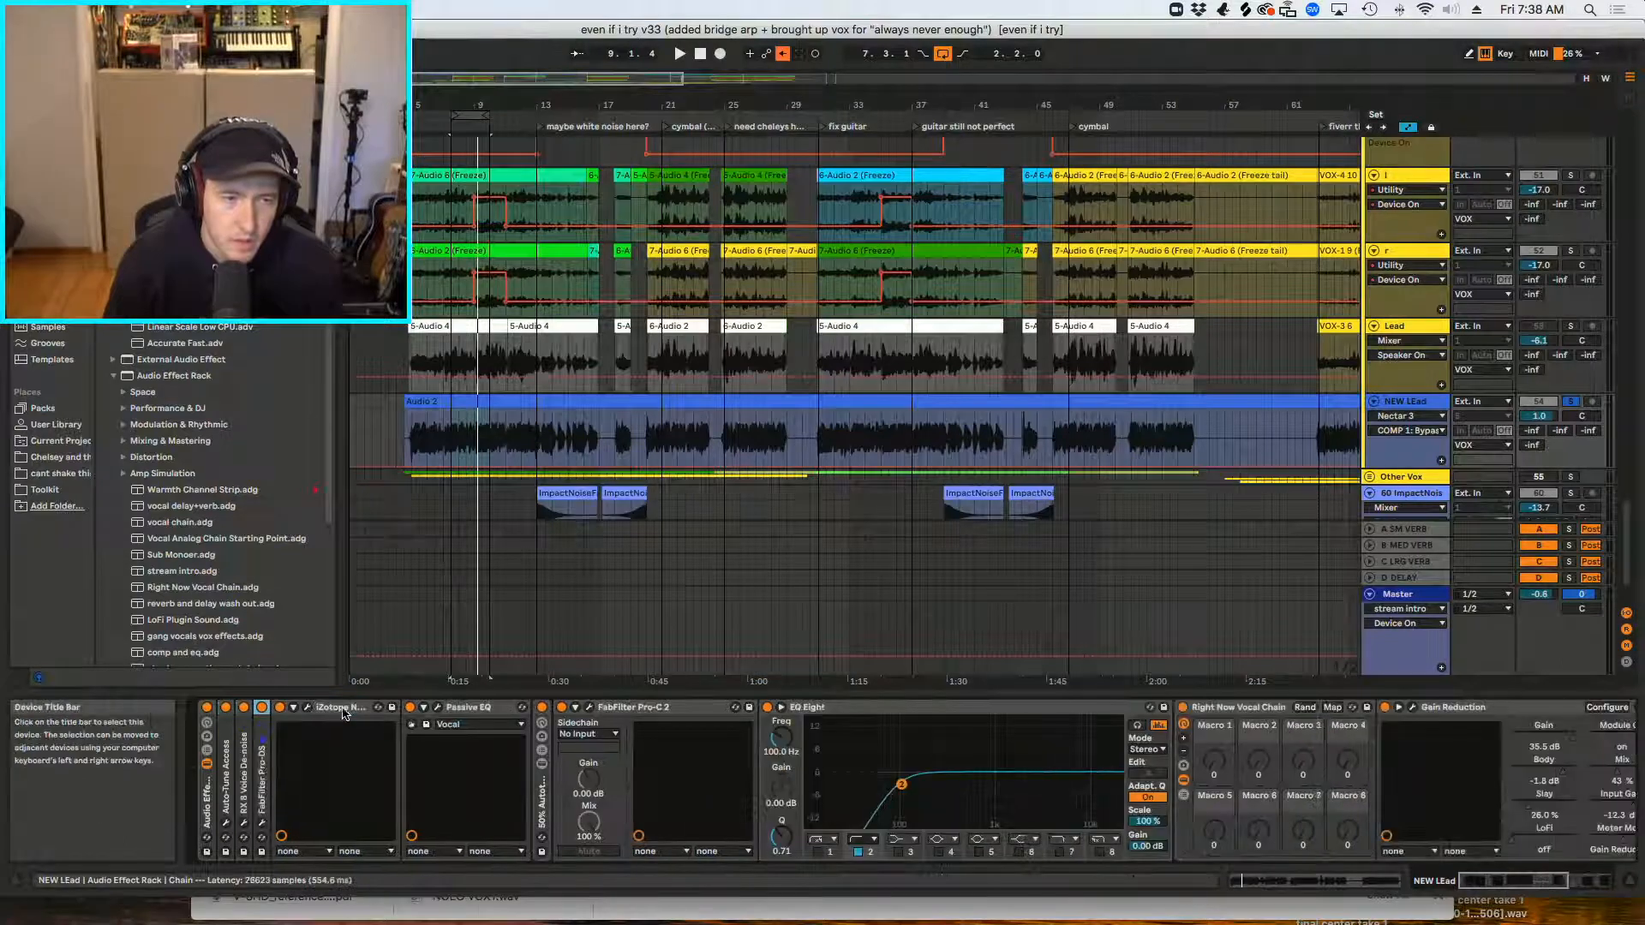
pyautogui.doubleClick(336, 708)
pyautogui.doubleClick(344, 708)
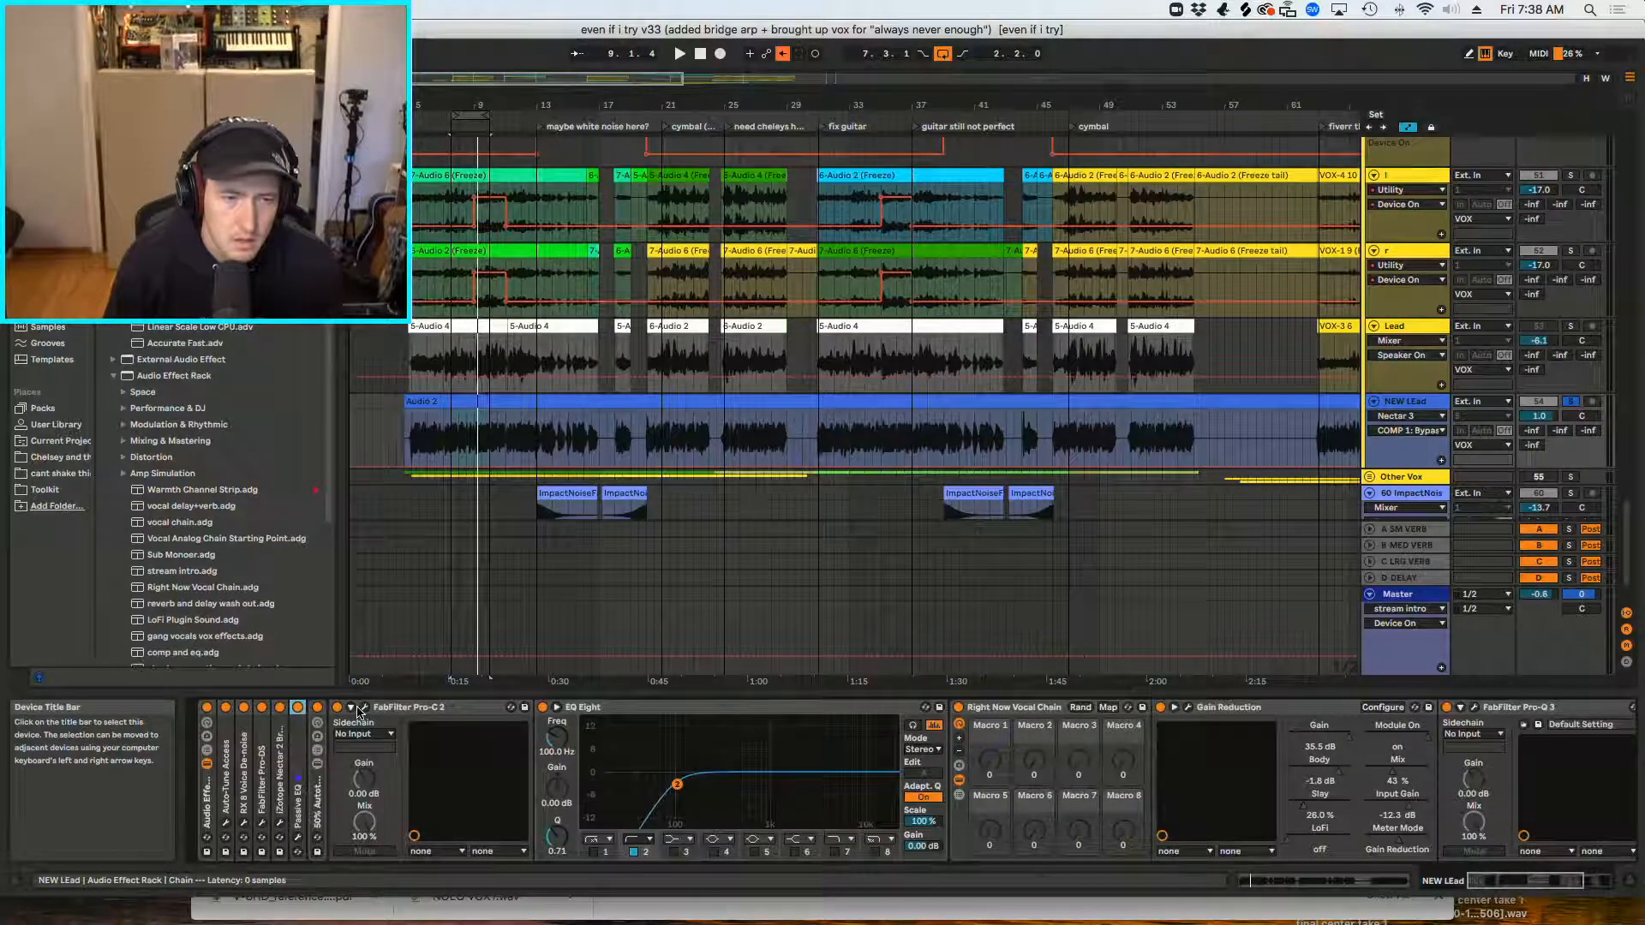
# Step: Lower the FabFilter Pro-C 2 threshold on the lead vocal by a few dB, audition the compression over the loop, and close the plug-in
pyautogui.click(364, 708)
pyautogui.press('space')
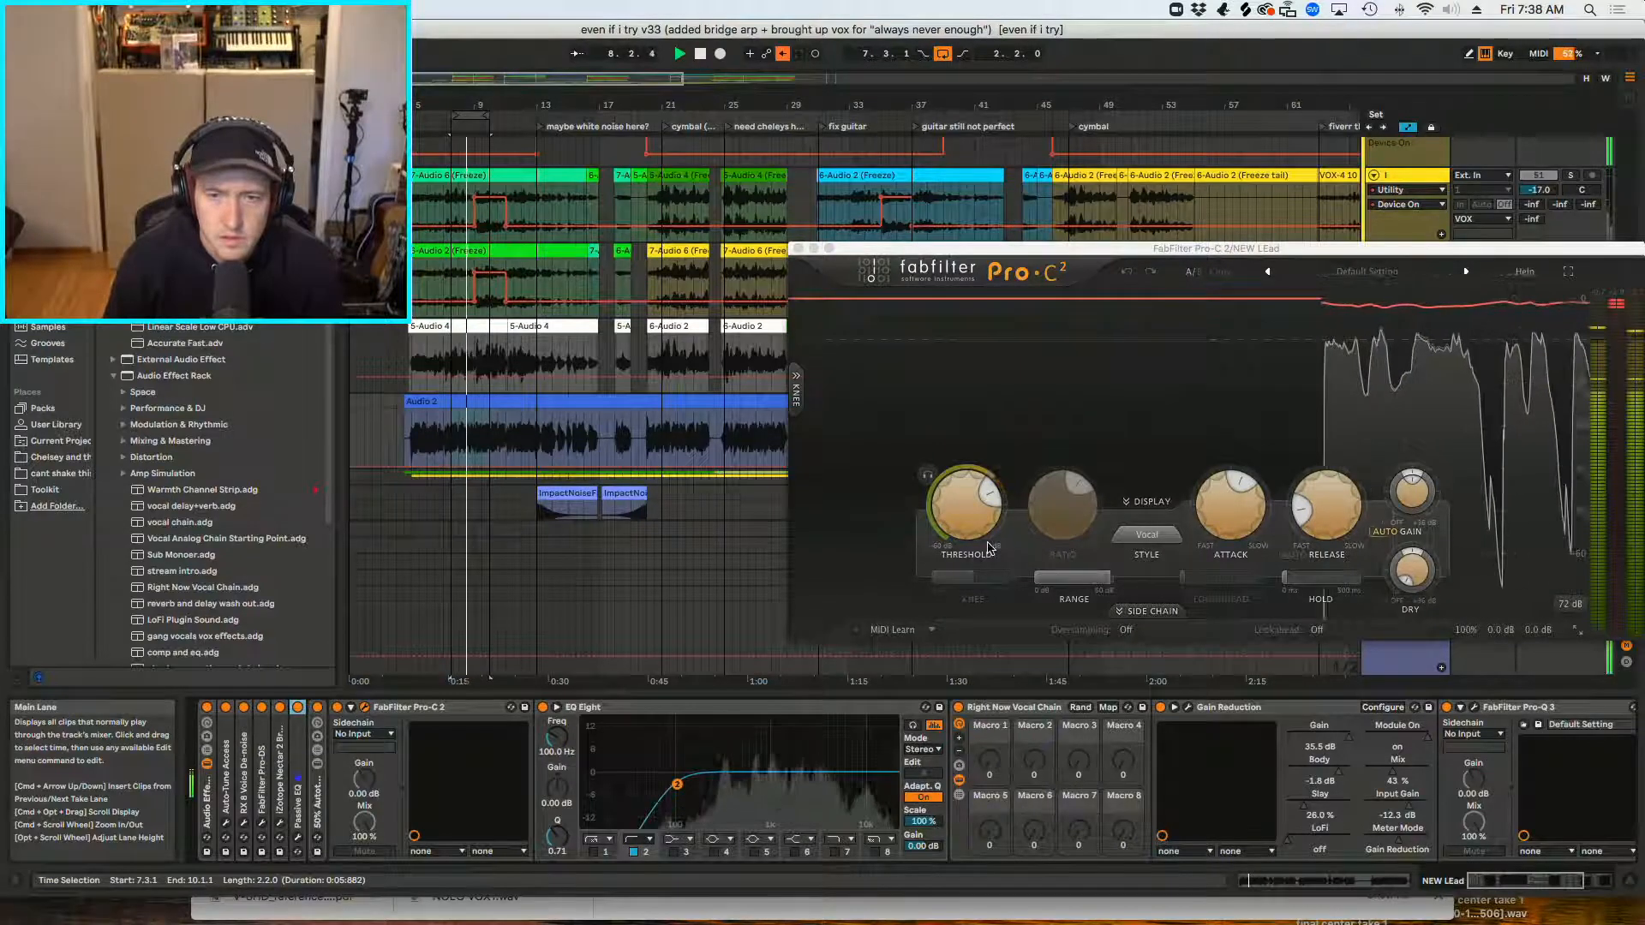
pyautogui.moveTo(980, 533)
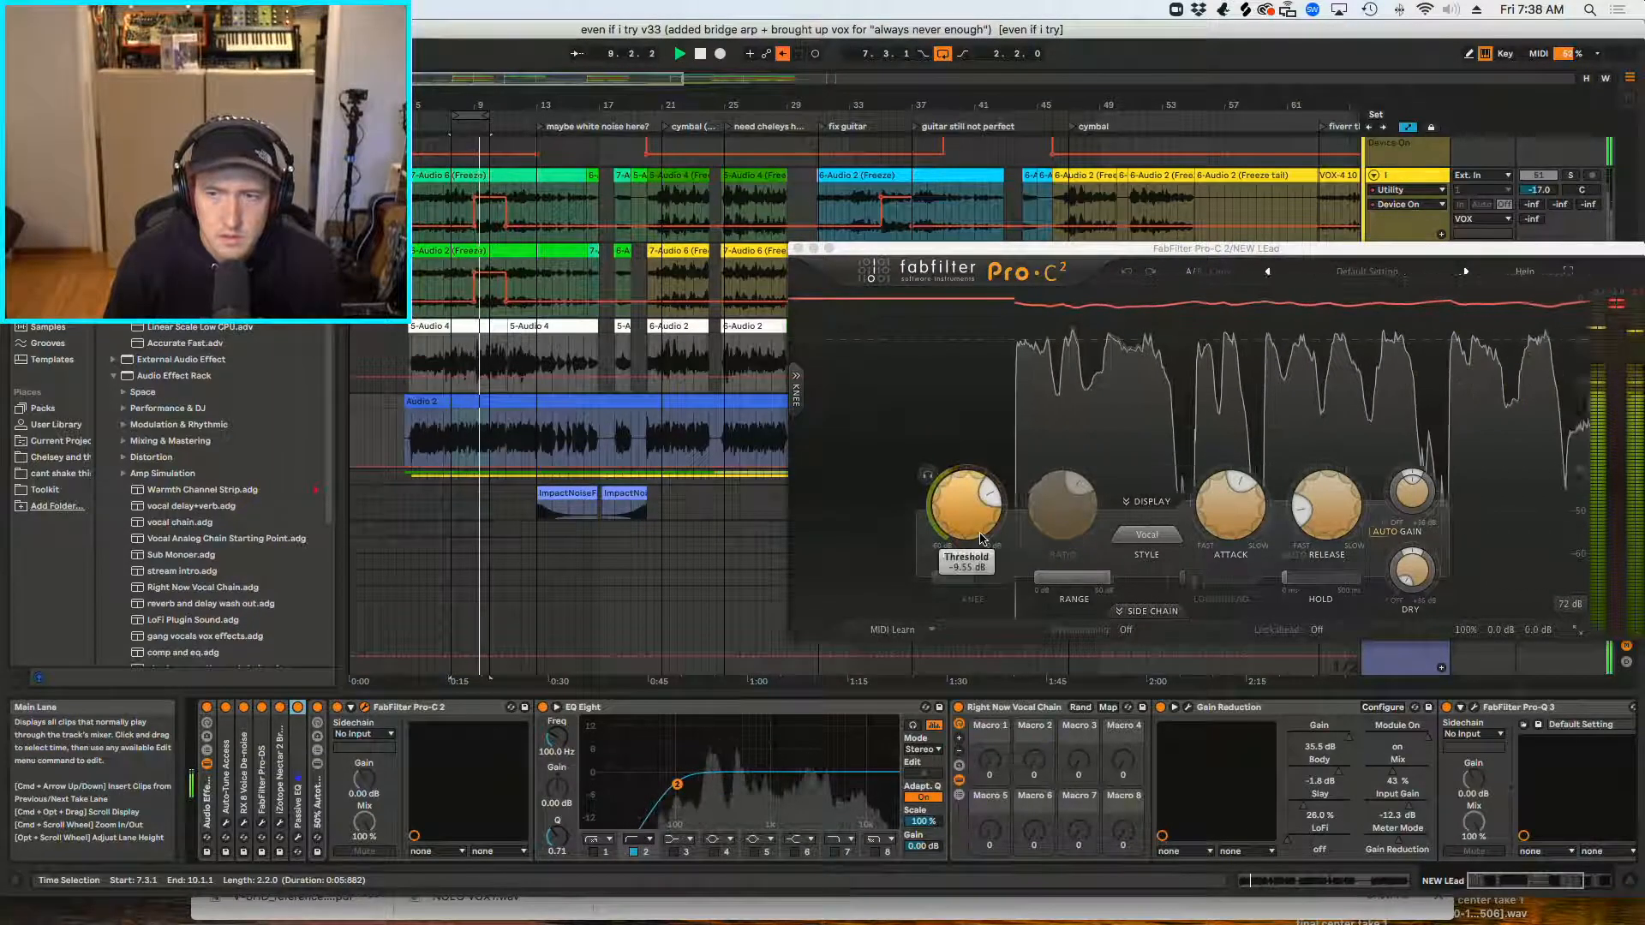
pyautogui.moveTo(1595, 249); pyautogui.dragTo(1081, 248)
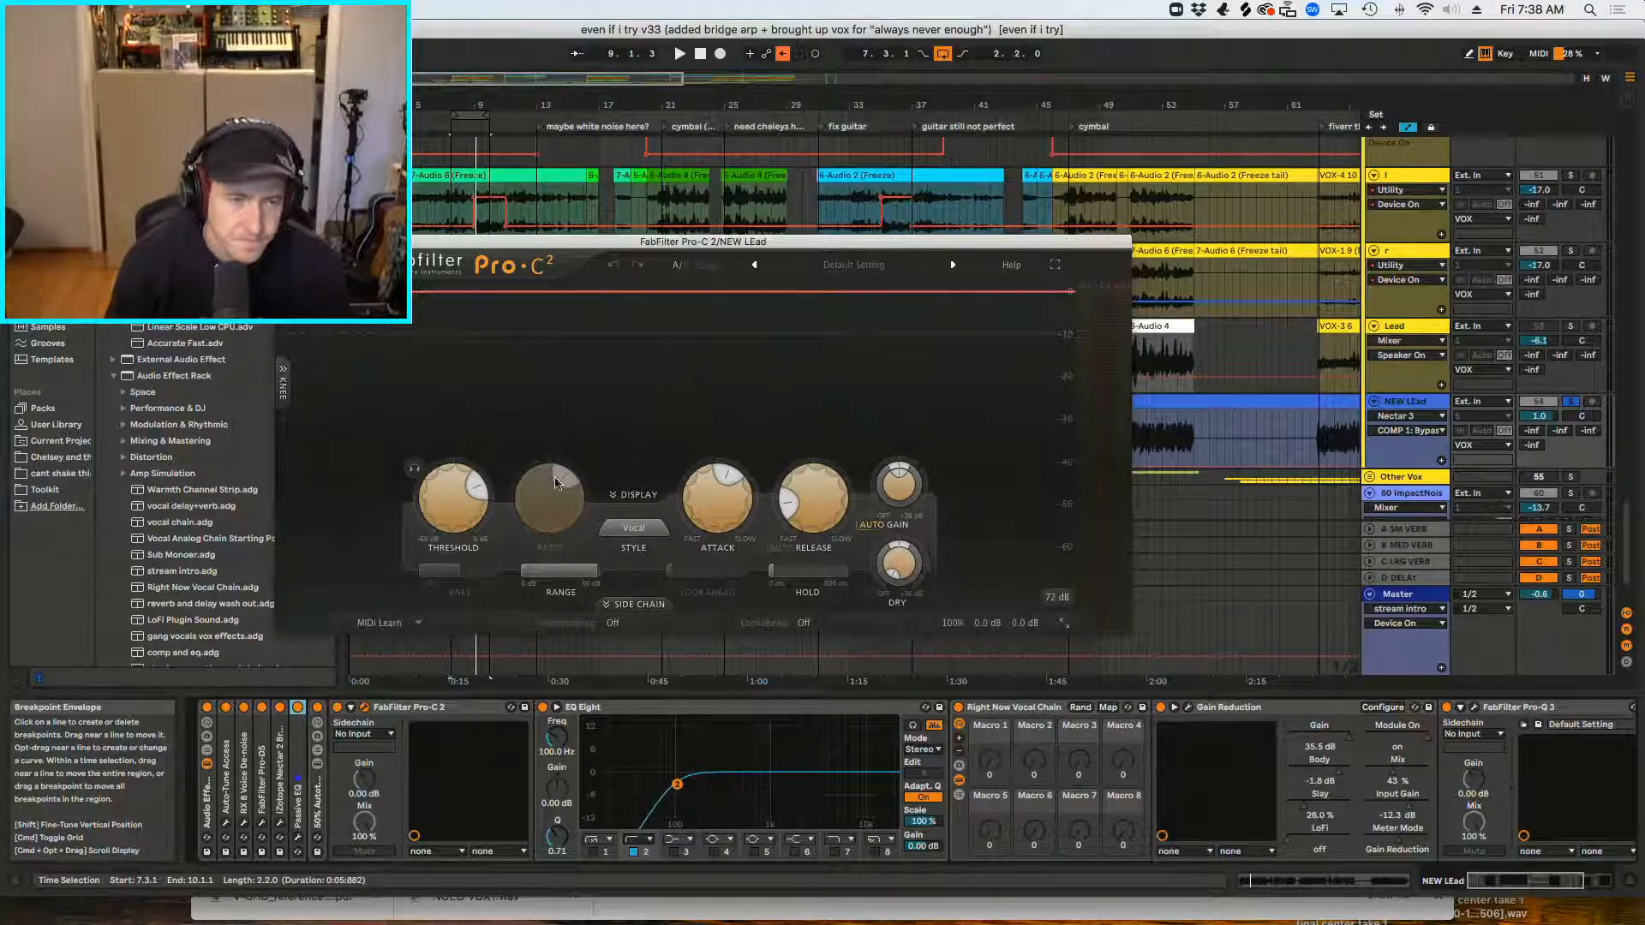
pyautogui.moveTo(470, 493); pyautogui.dragTo(470, 485)
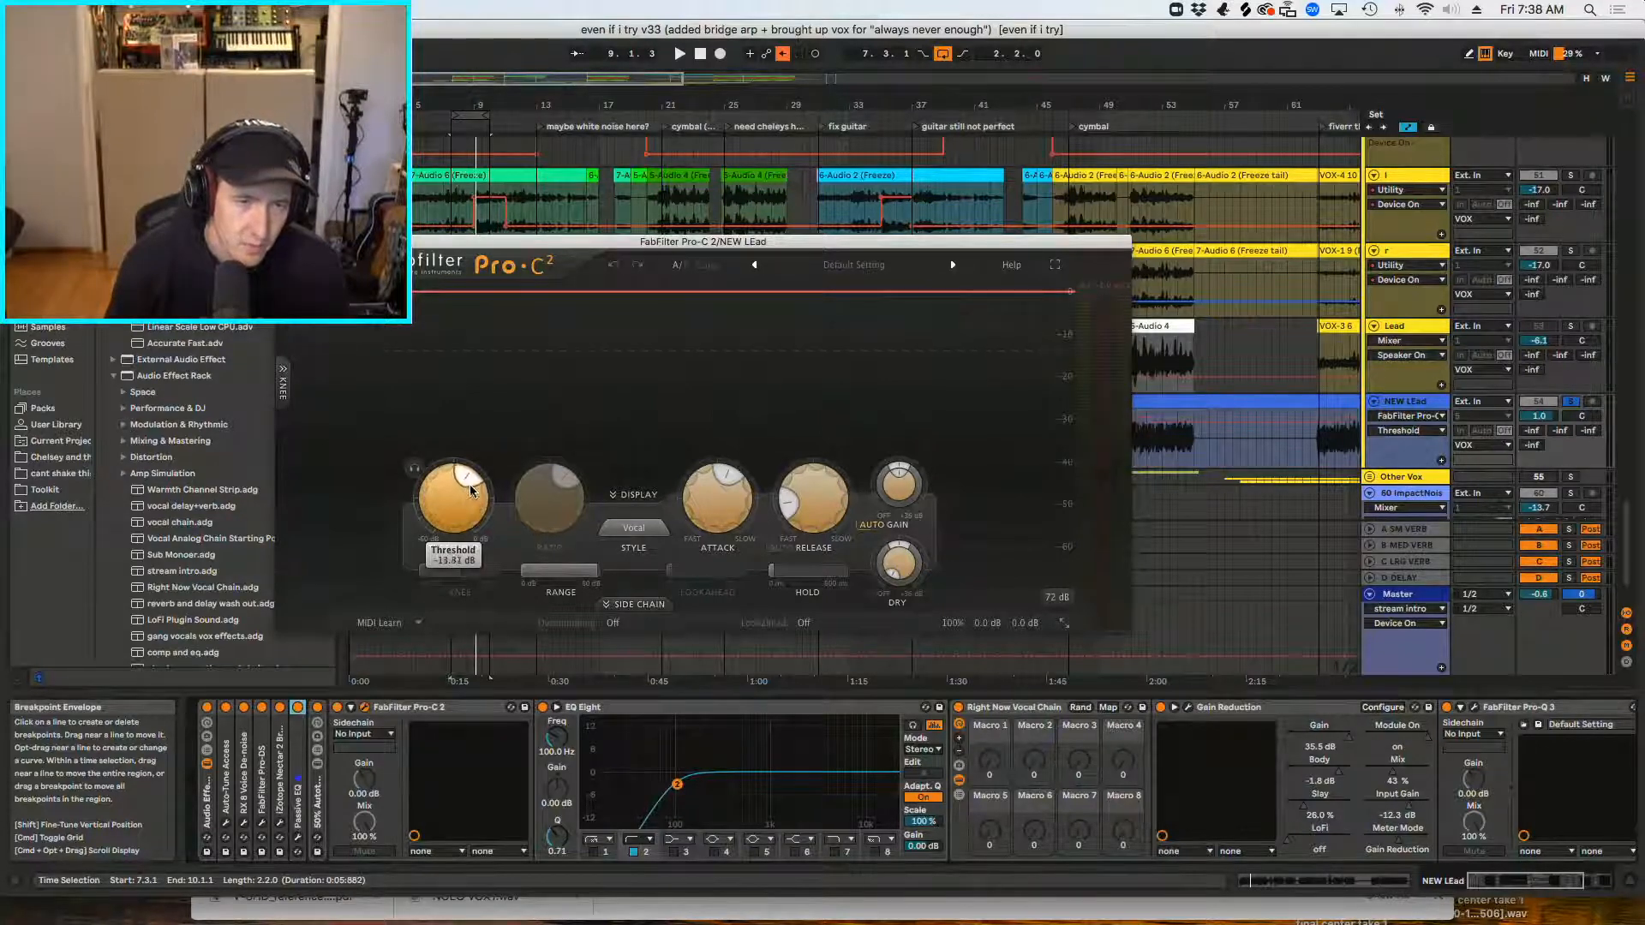
pyautogui.press('space')
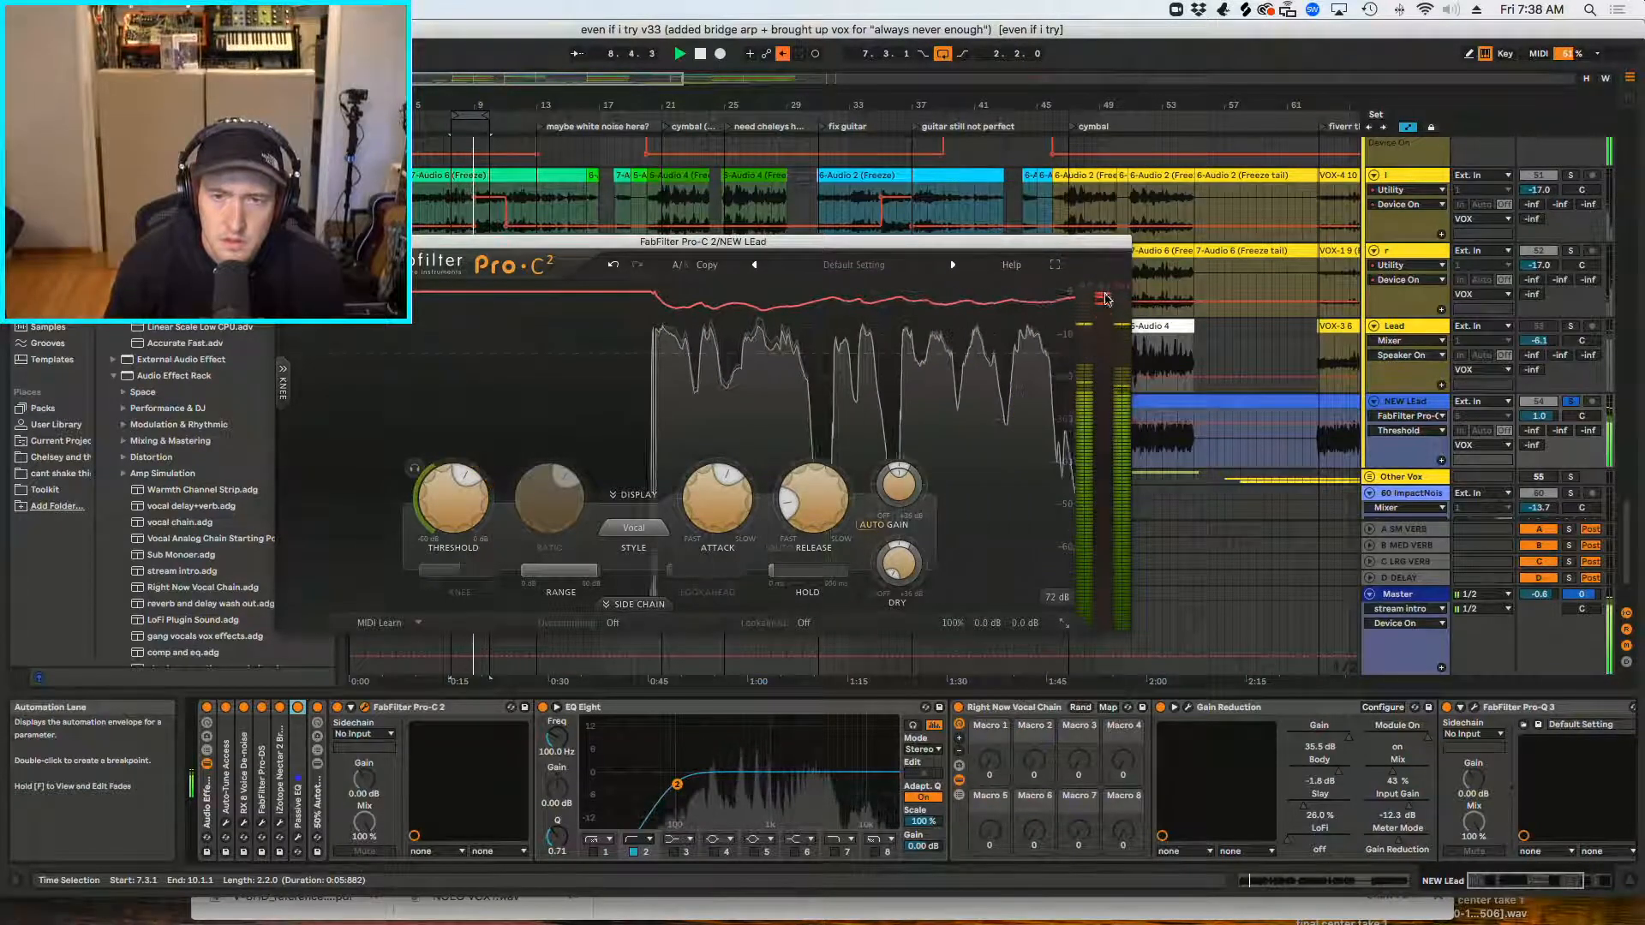
pyautogui.moveTo(1105, 296)
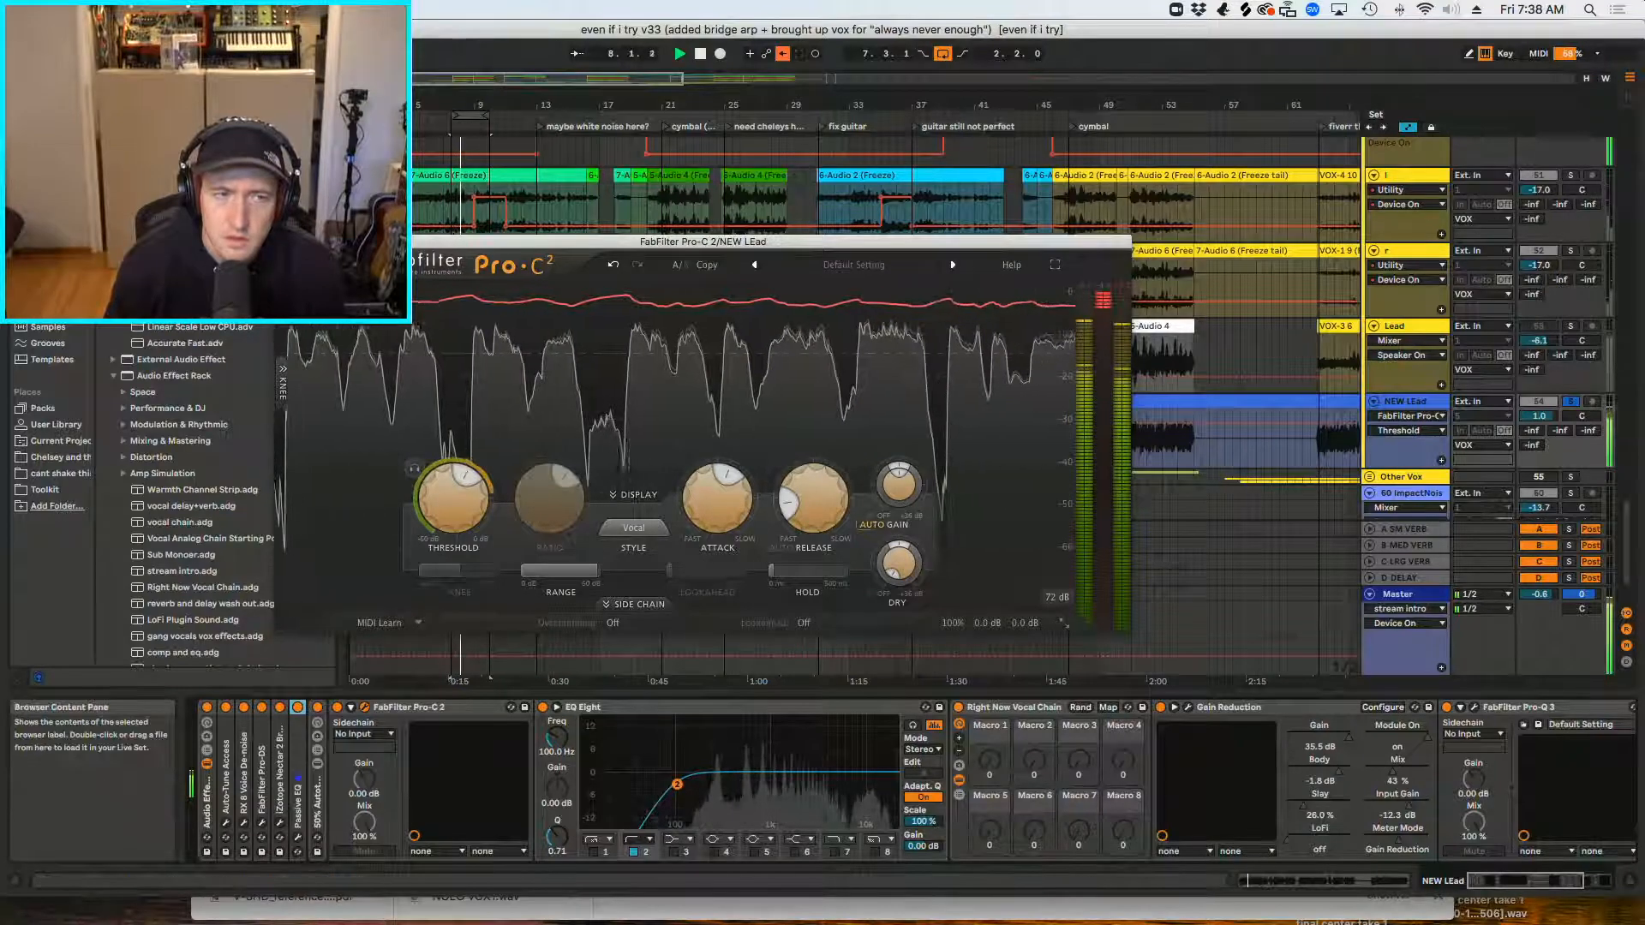
pyautogui.click(283, 242)
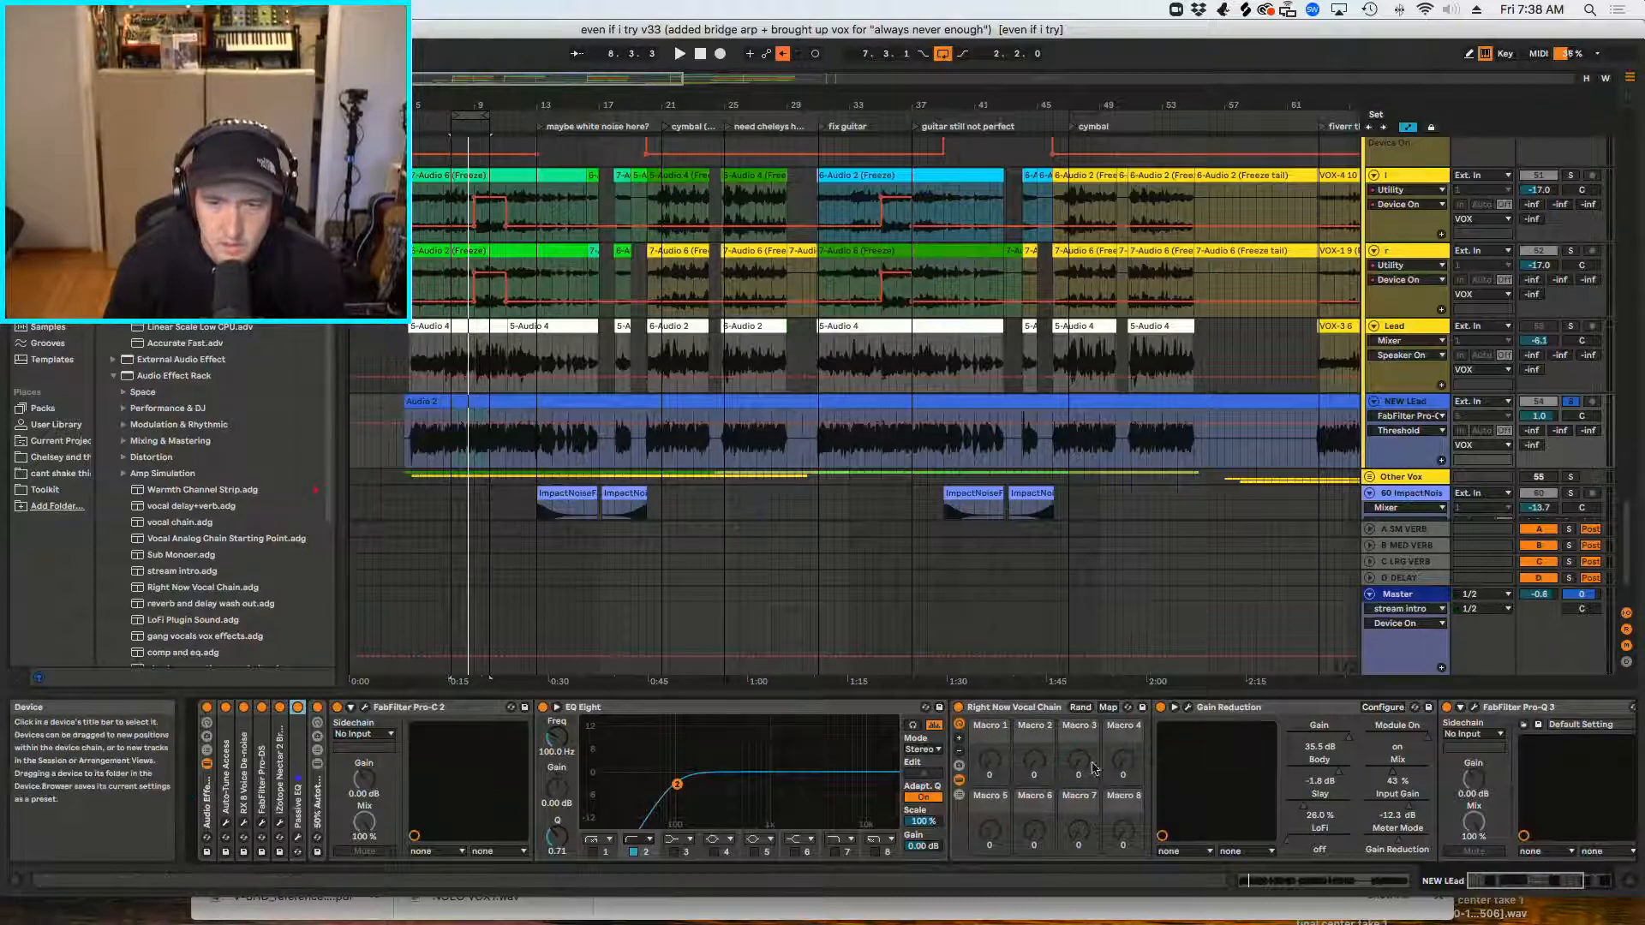
# Step: Ungroup the Right Now Vocal Chain rack so its devices sit directly in the lead vocal's chain
pyautogui.click(1015, 710)
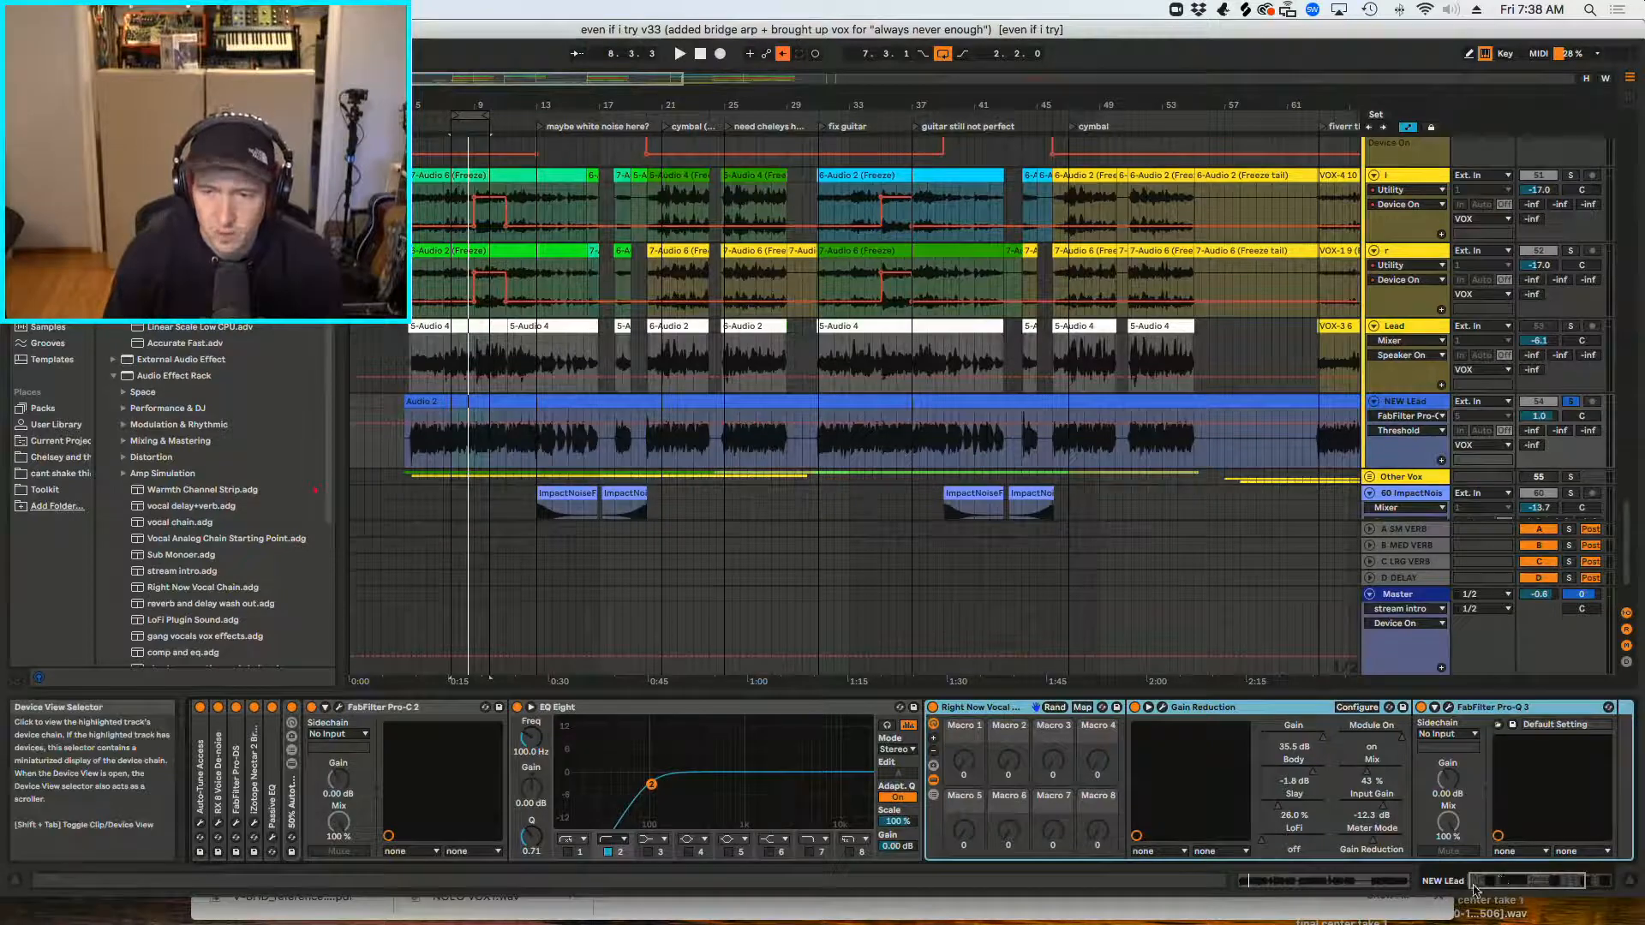
pyautogui.moveTo(1490, 887); pyautogui.dragTo(1506, 887)
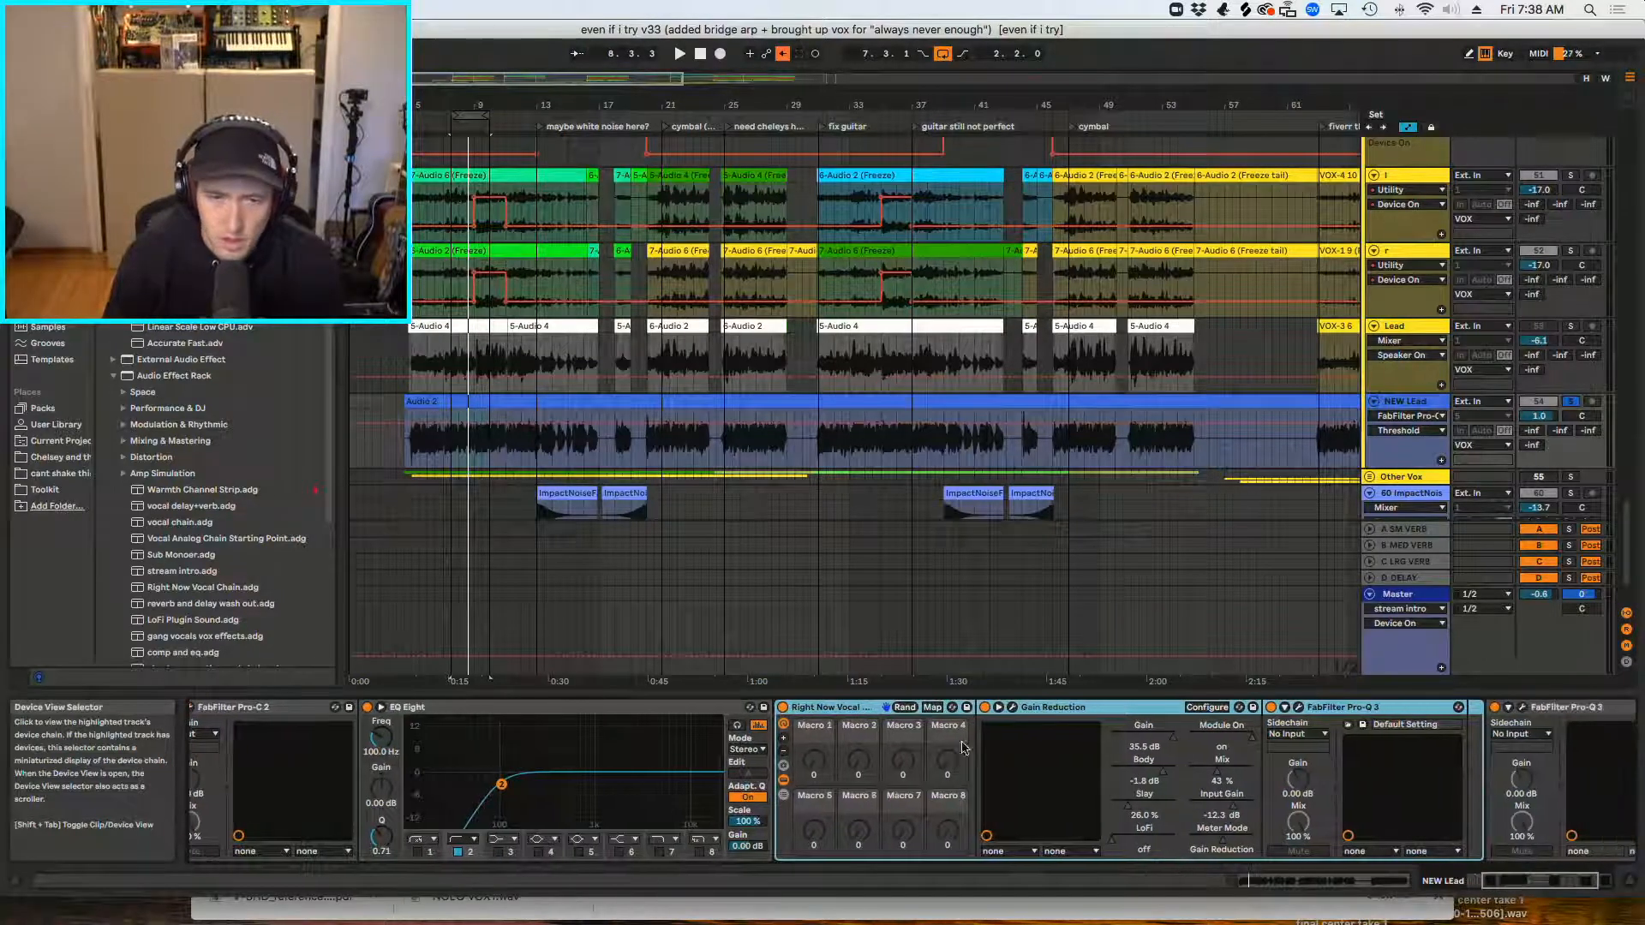
pyautogui.rightClick(871, 708)
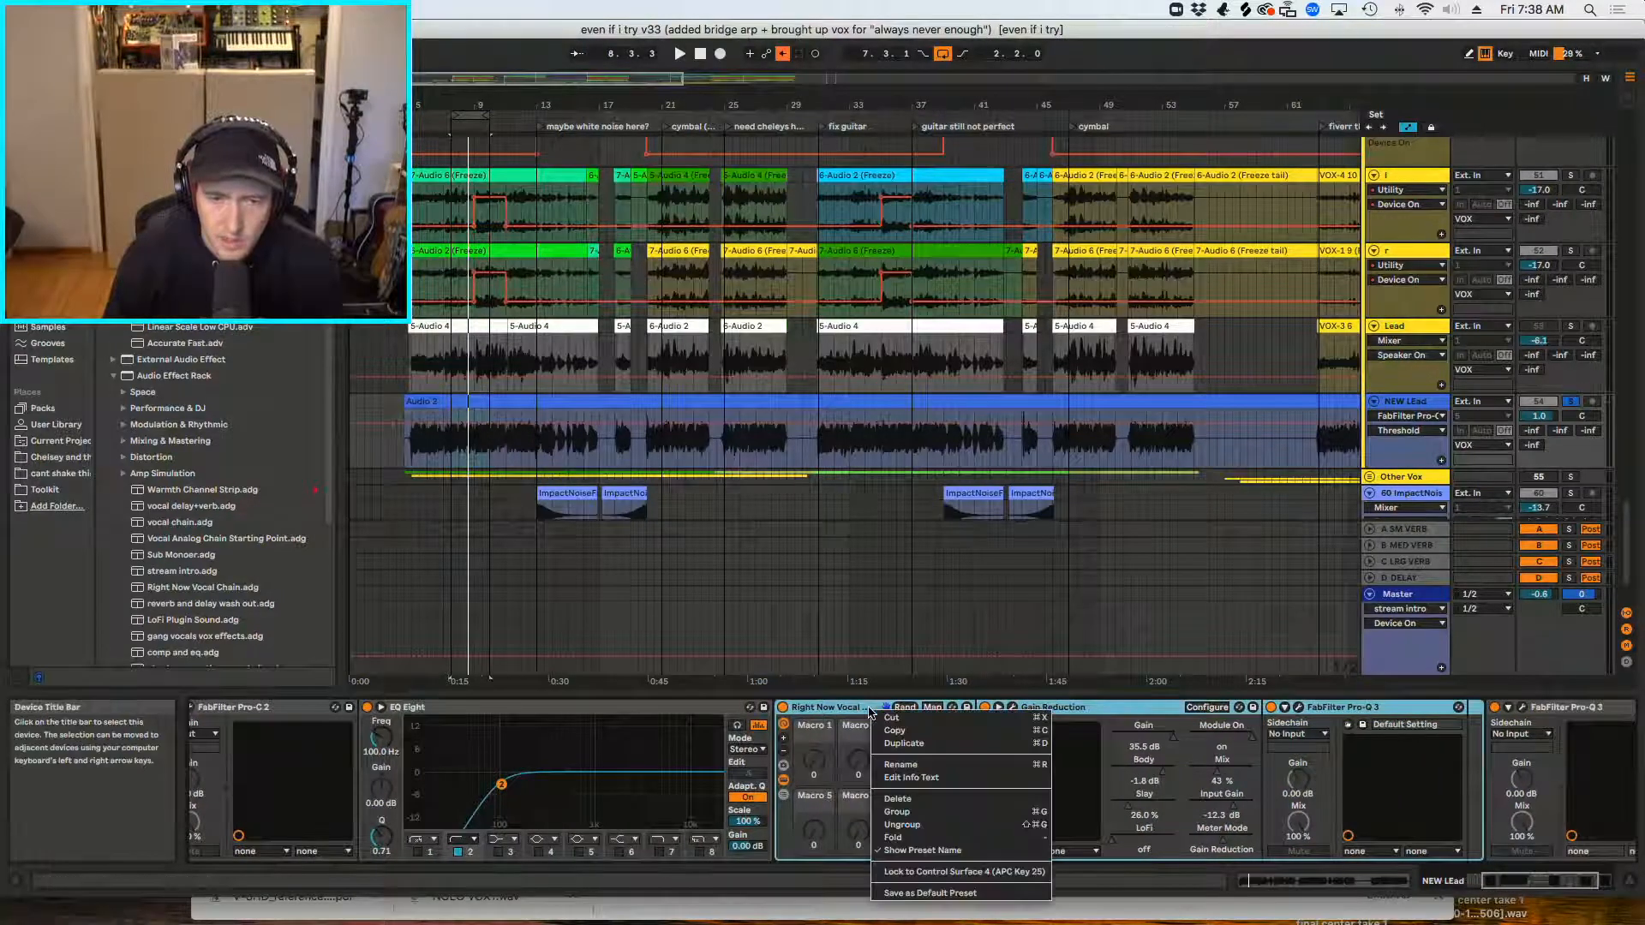
pyautogui.click(910, 825)
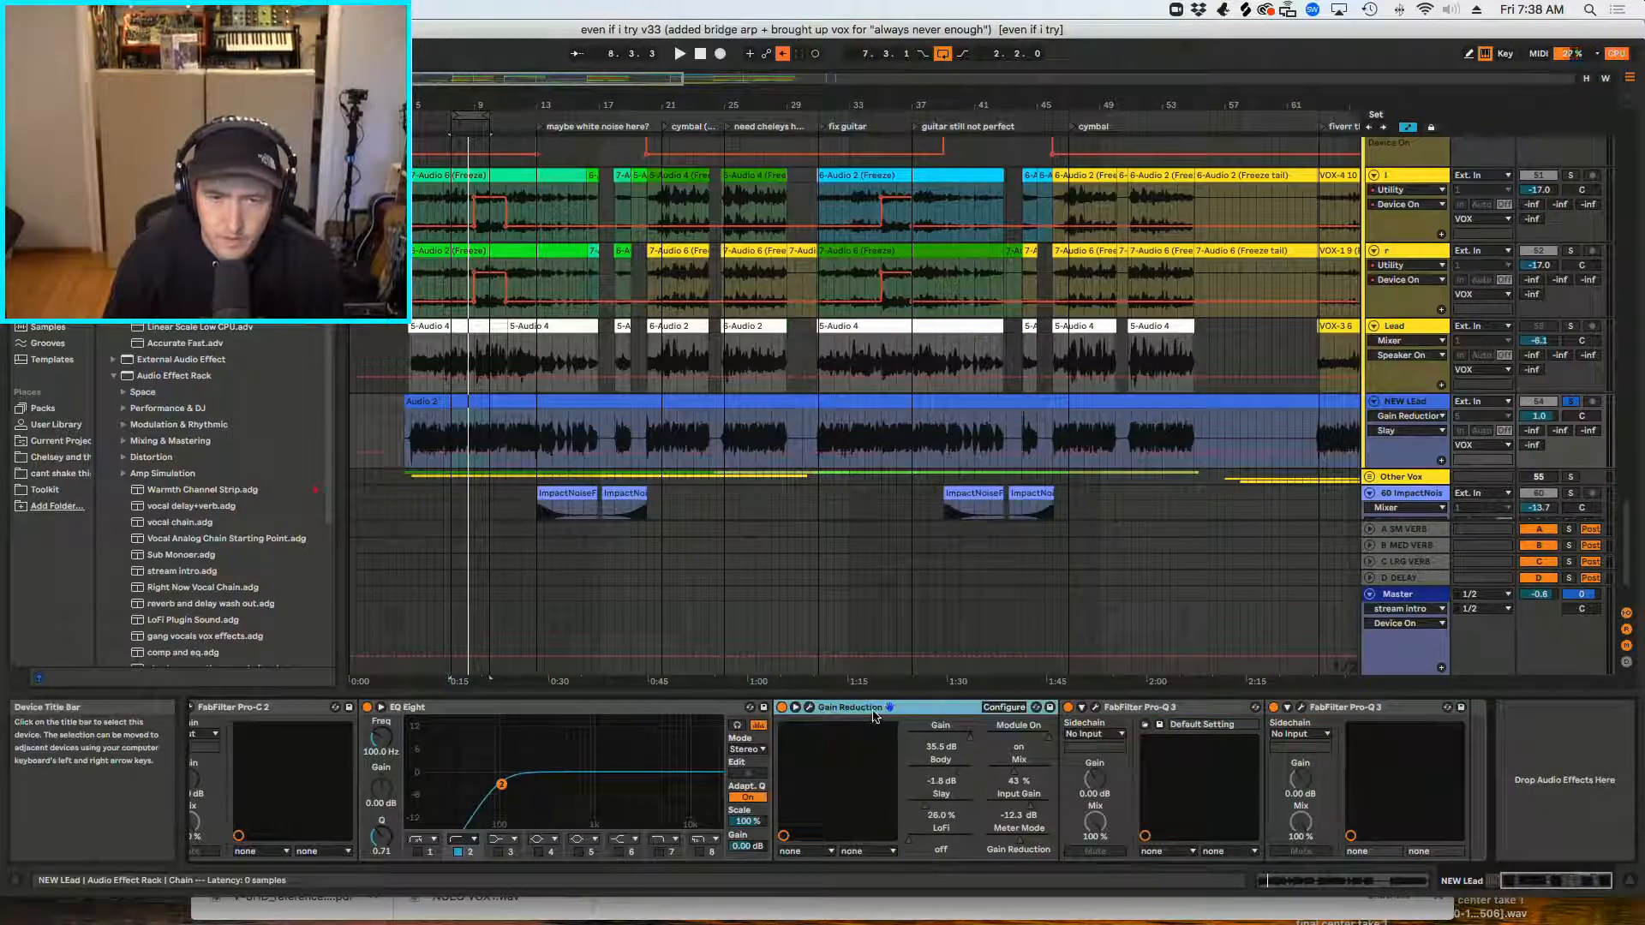
# Step: Play the loop and compare the lead vocal with EQ Eight bypassed and active
pyautogui.click(418, 710)
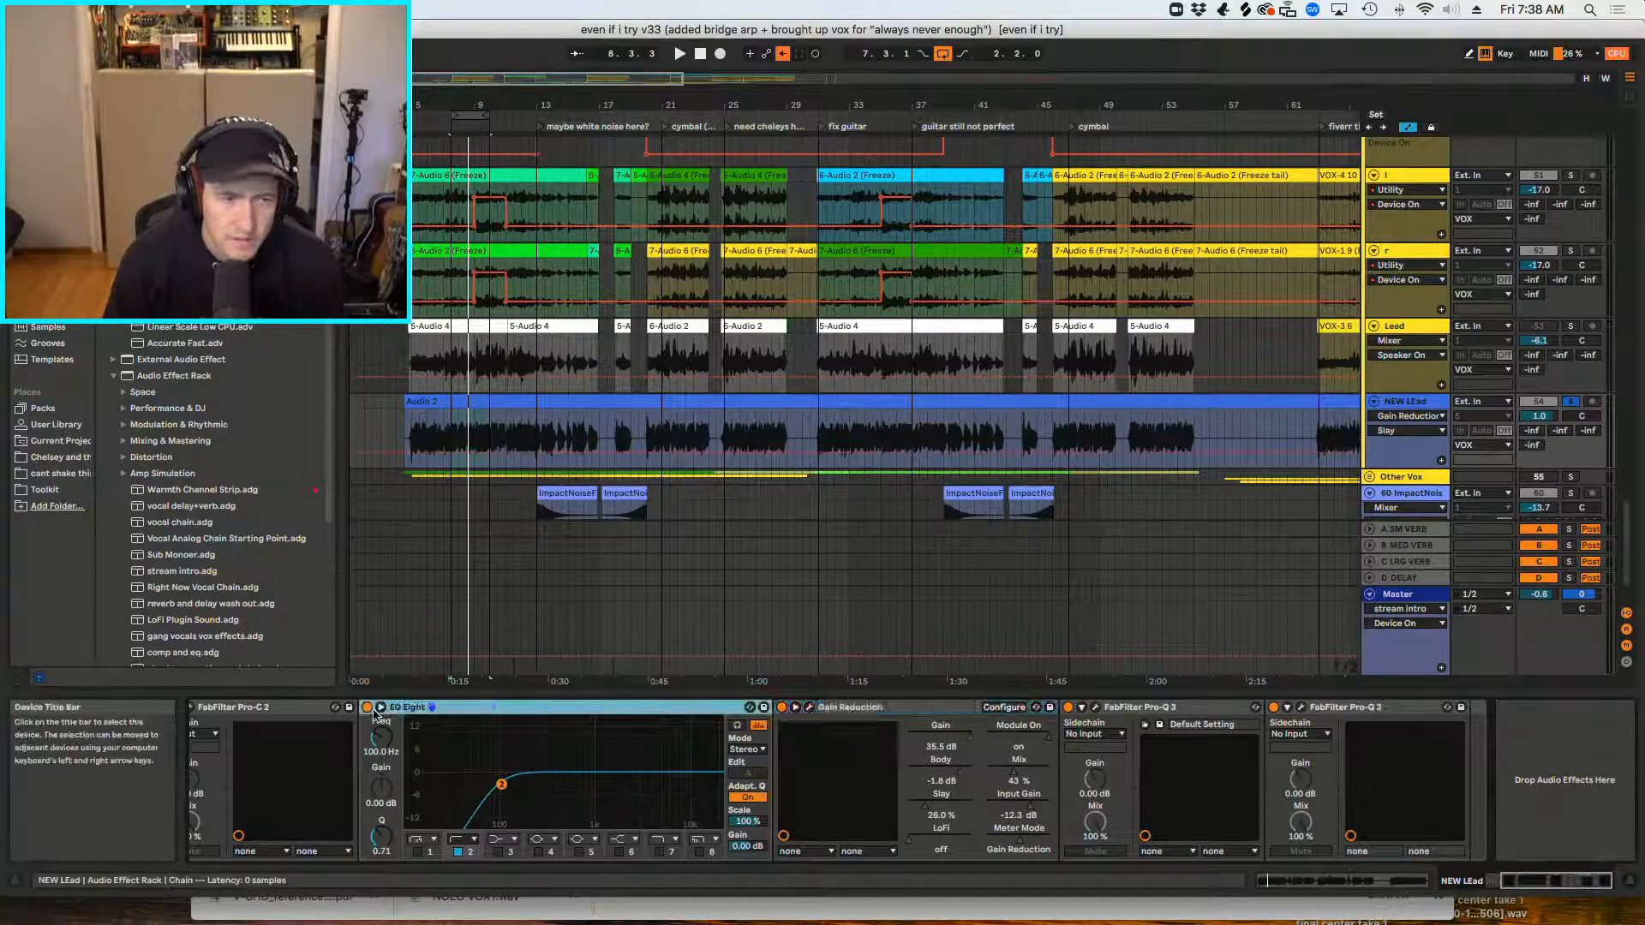
pyautogui.press('space')
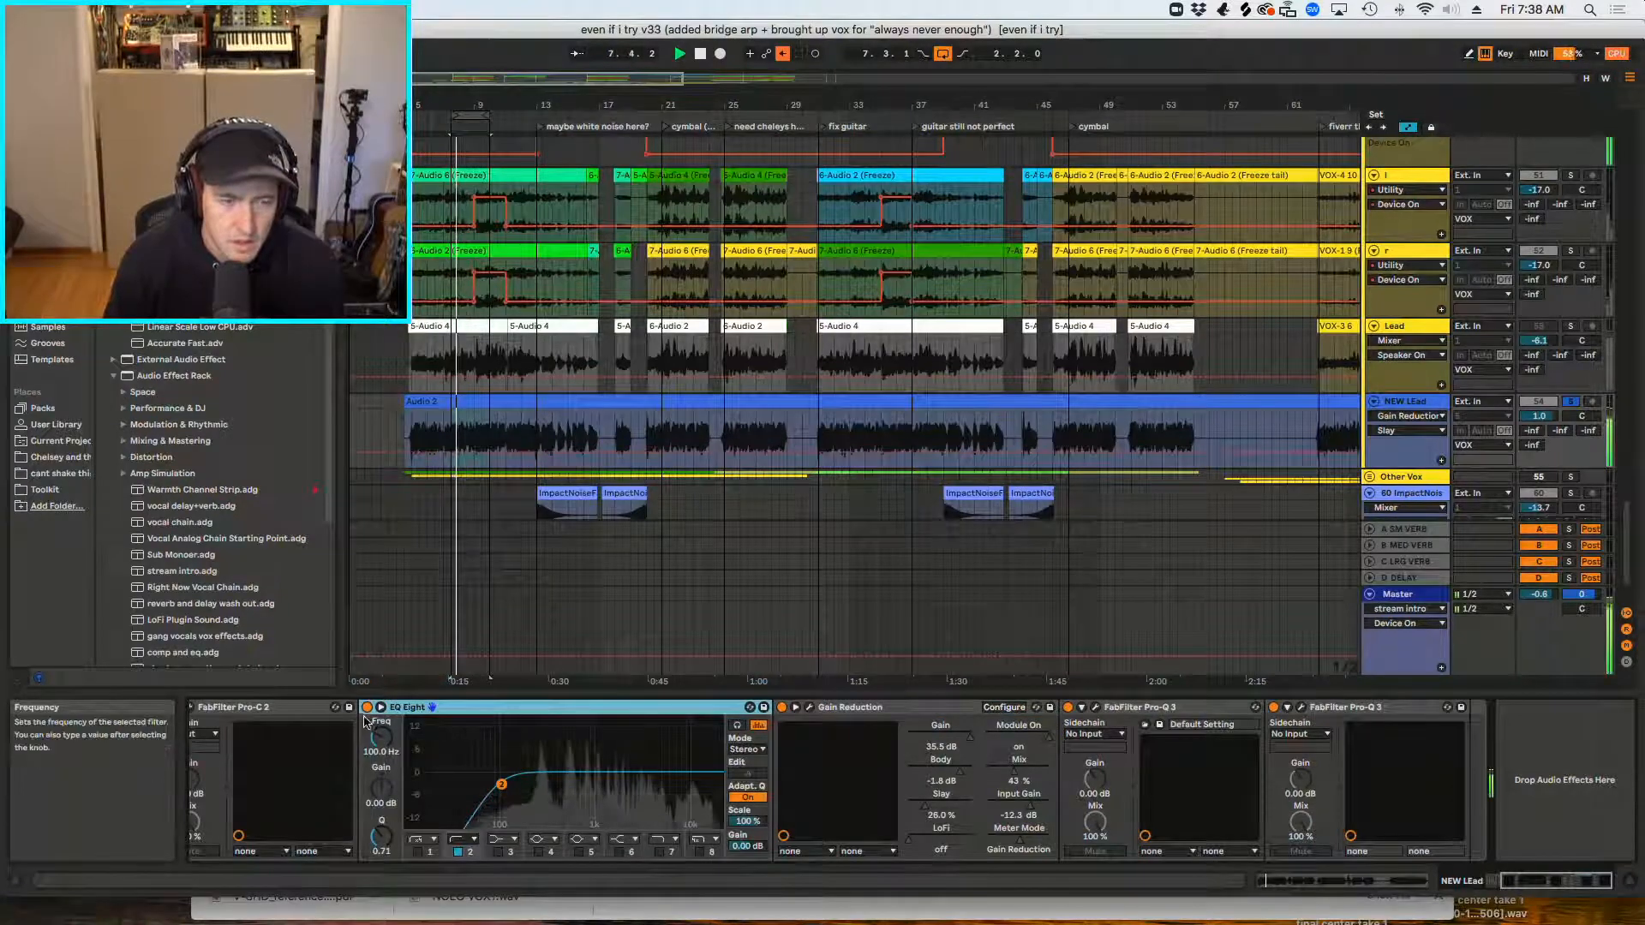
pyautogui.click(367, 708)
pyautogui.click(368, 710)
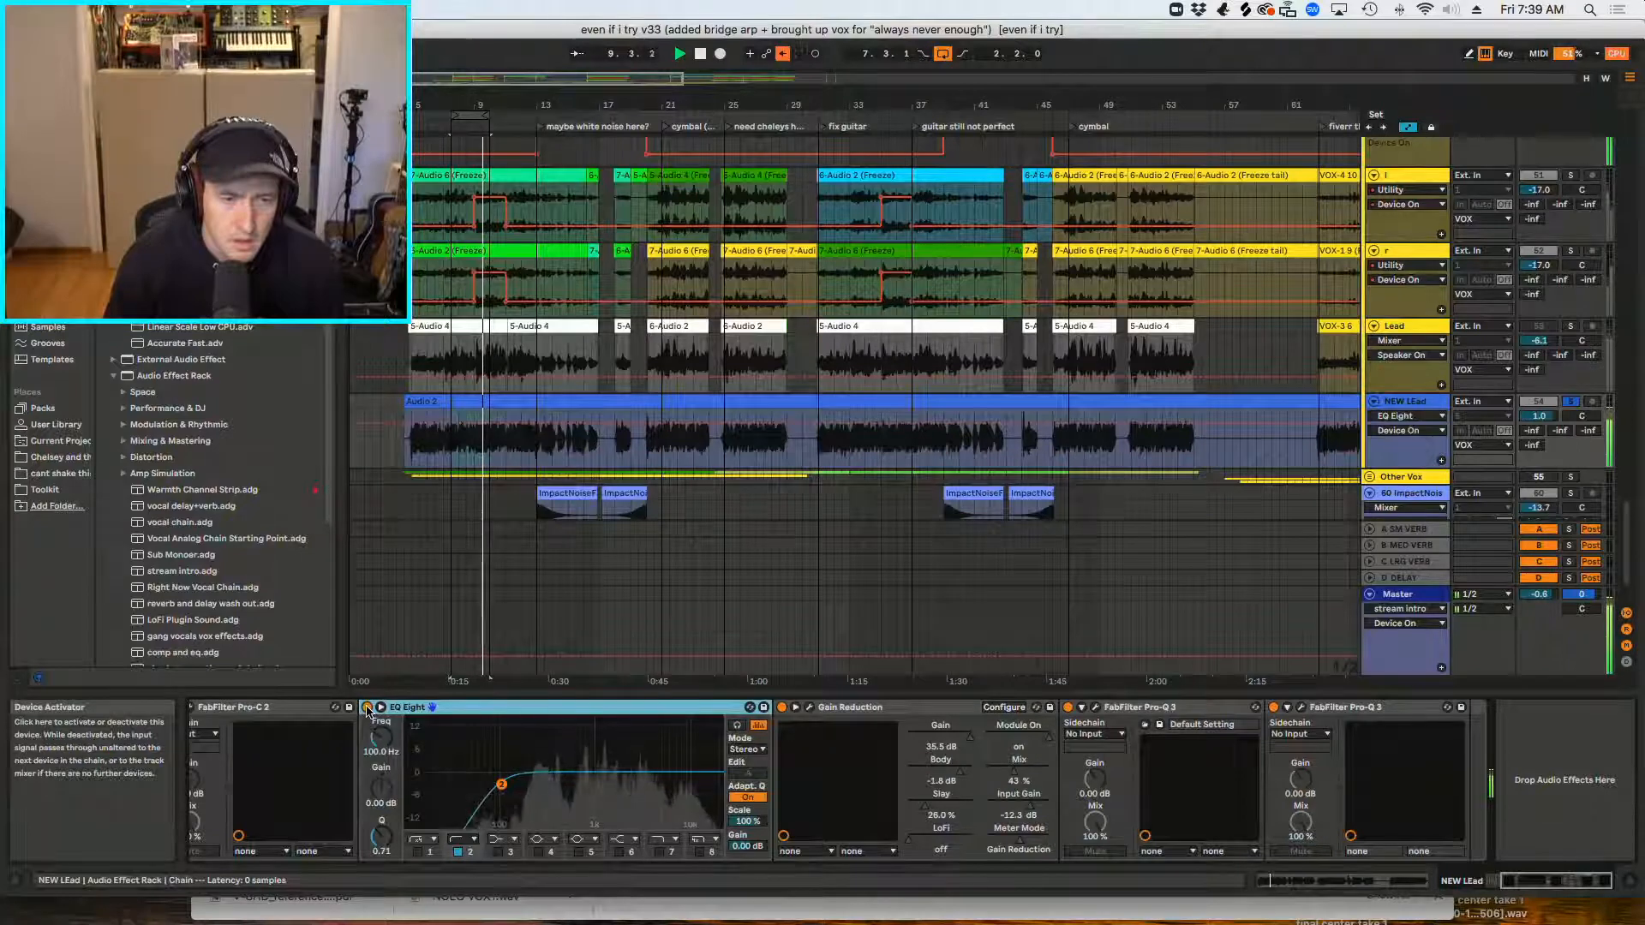
pyautogui.press('space')
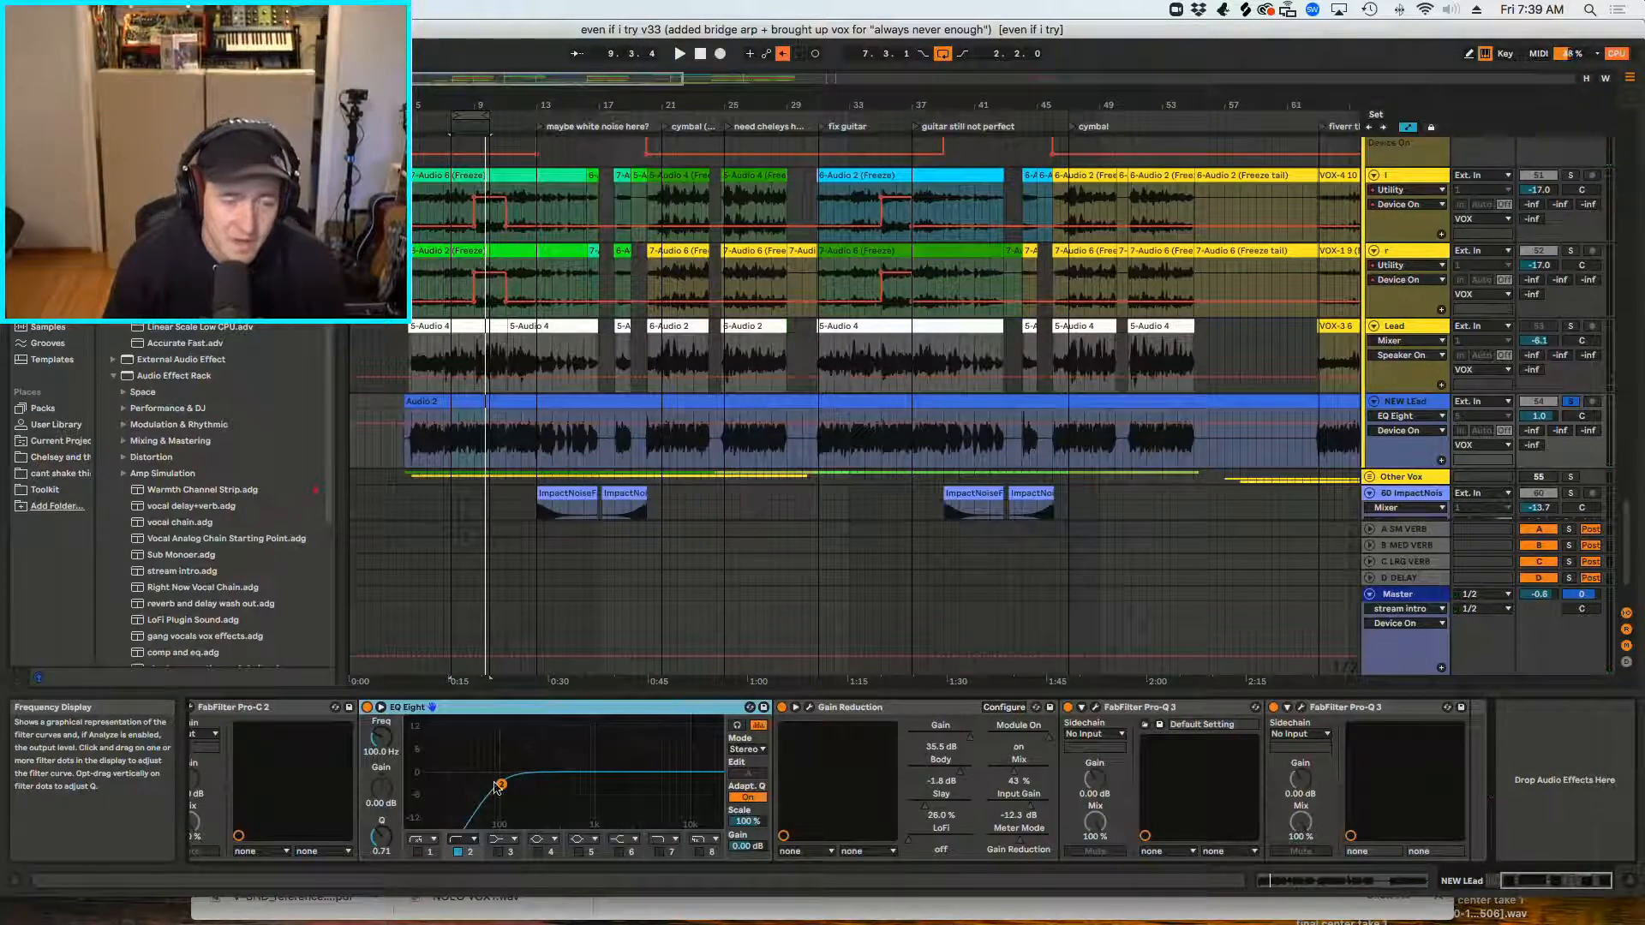
# Step: Raise EQ Eight's low-cut filter to 160 Hz with a Q of 0.75 during loop playback
pyautogui.press('space')
pyautogui.moveTo(502, 784); pyautogui.dragTo(519, 783)
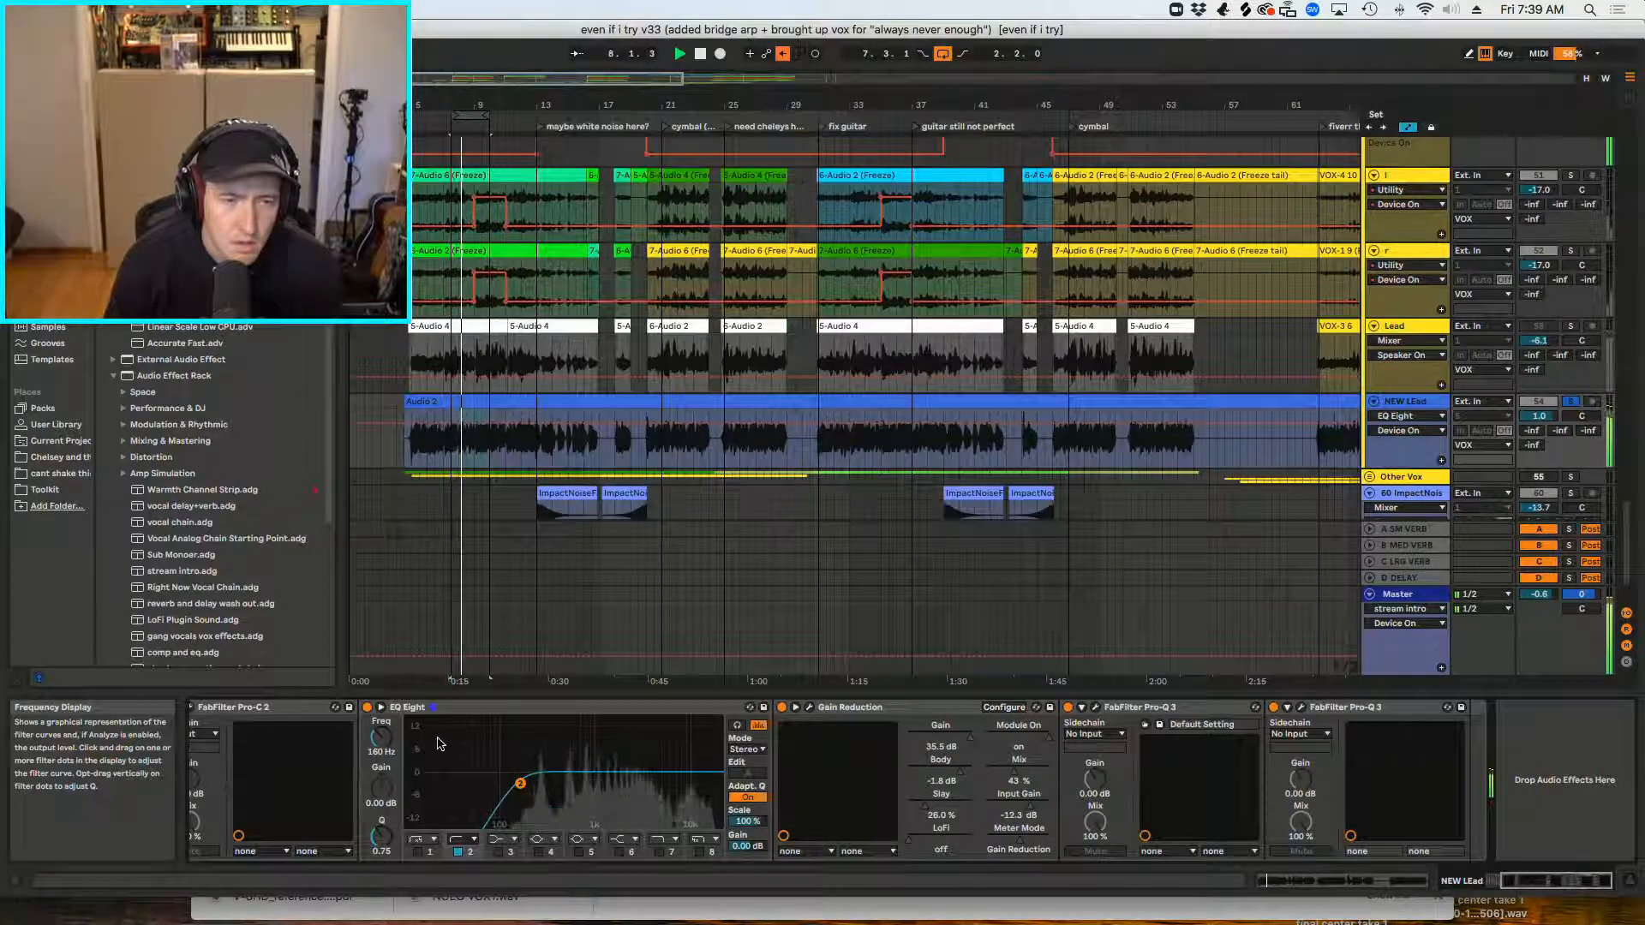
pyautogui.press('space')
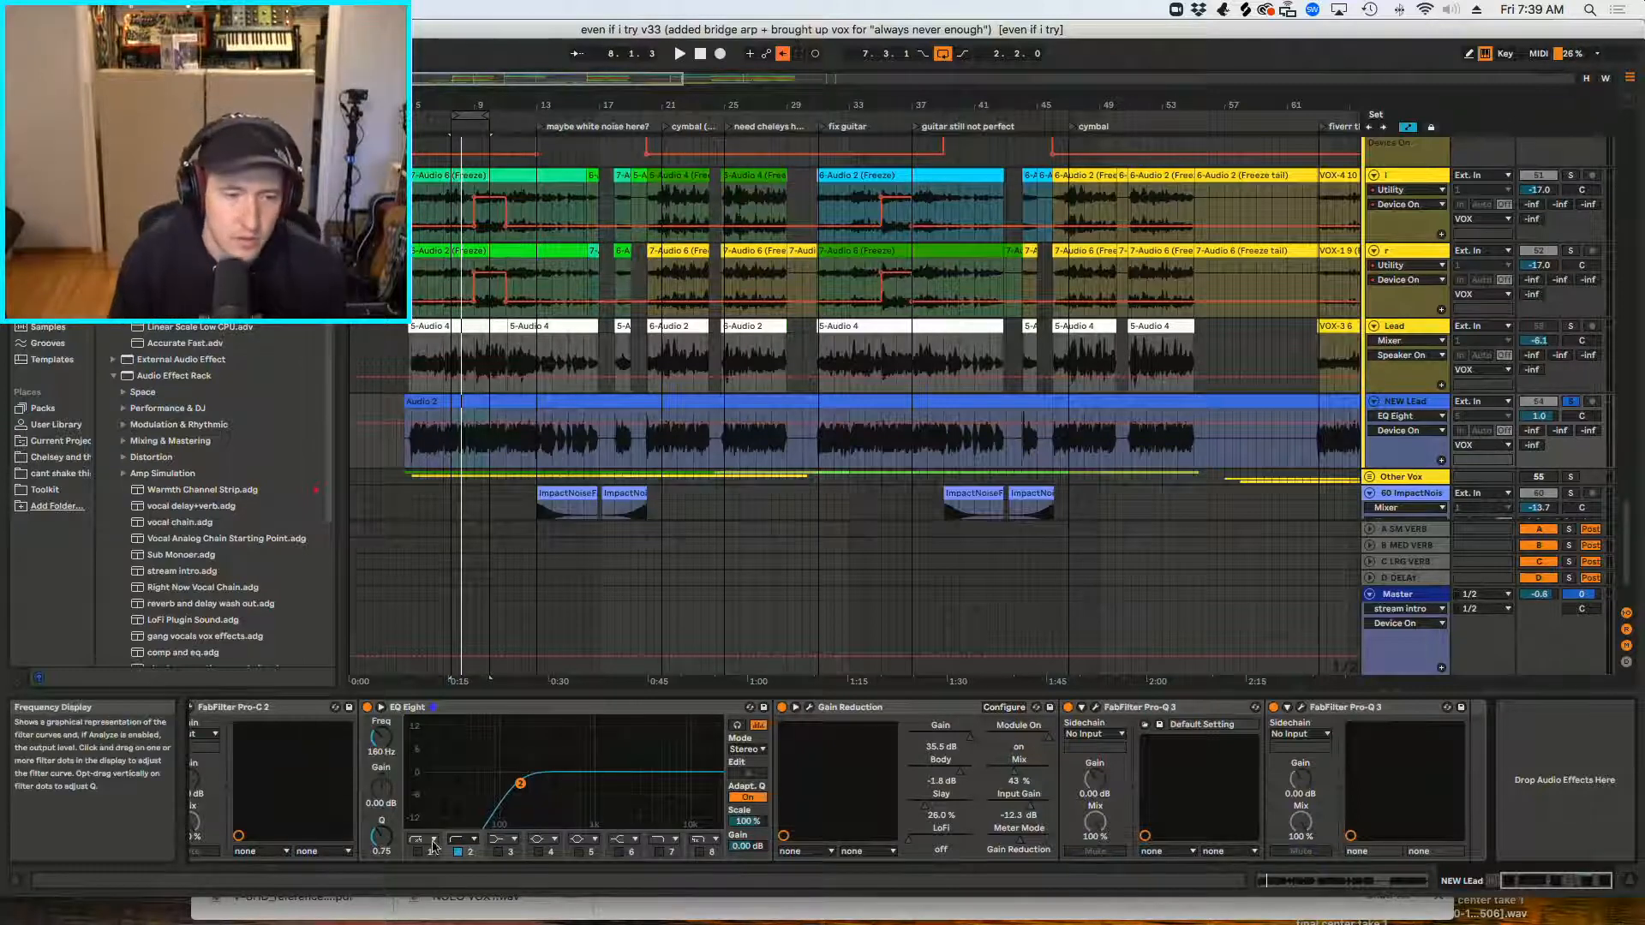
# Step: Open the Gain Reduction plug-in and compare the vocal with it bypassed and active during loop playback
pyautogui.click(807, 708)
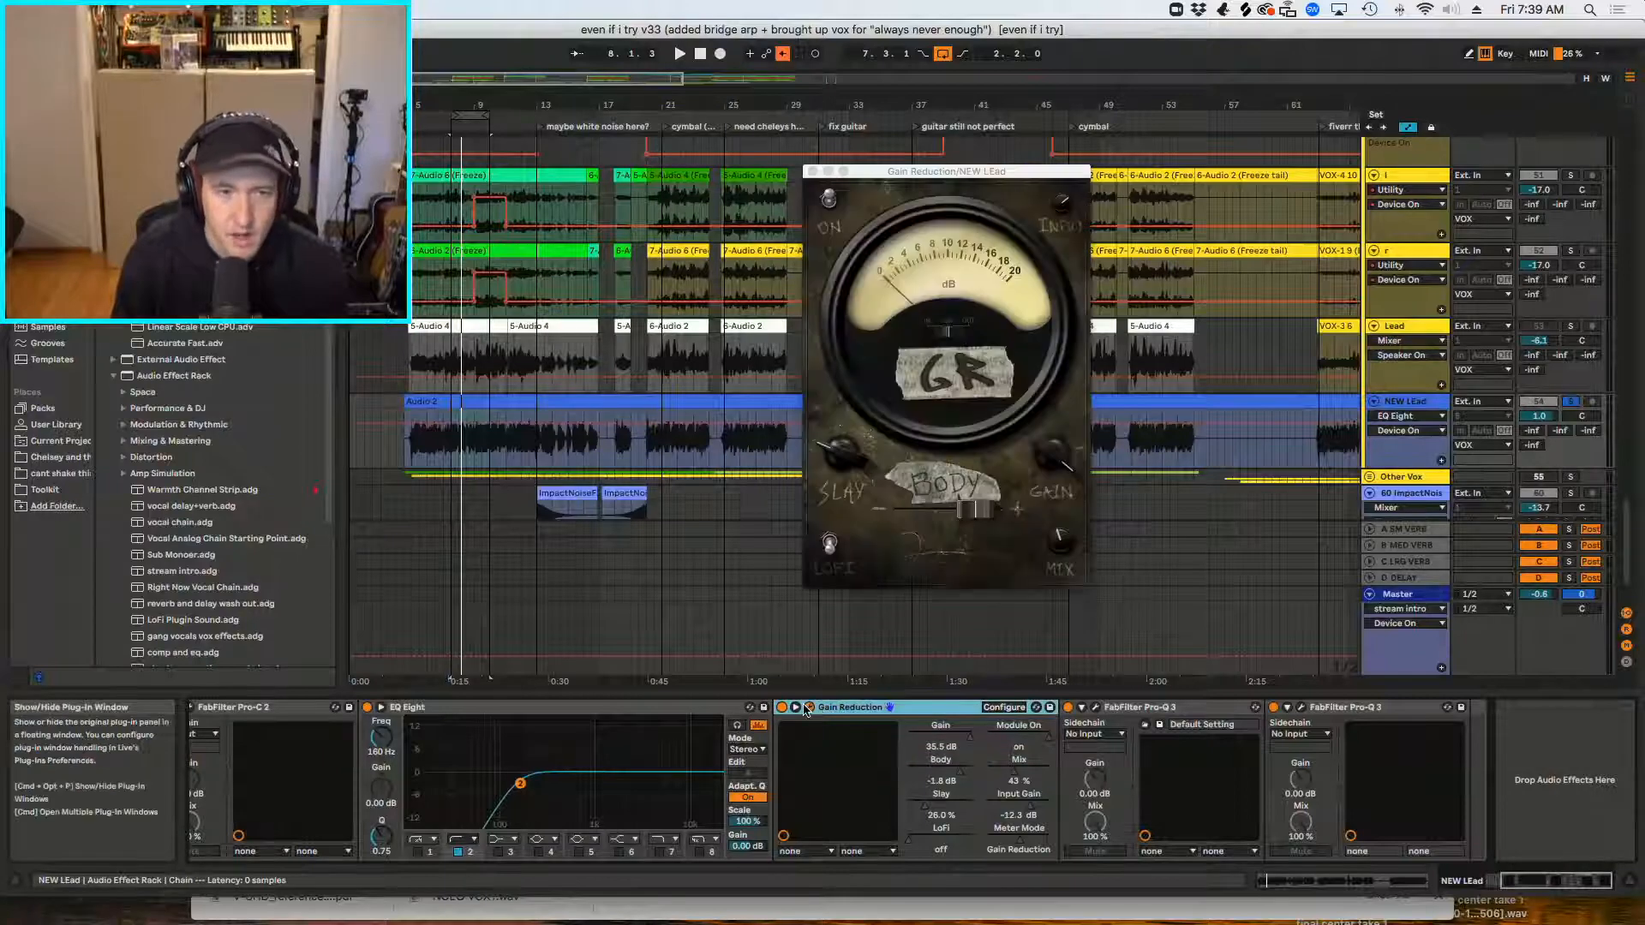
pyautogui.press('space')
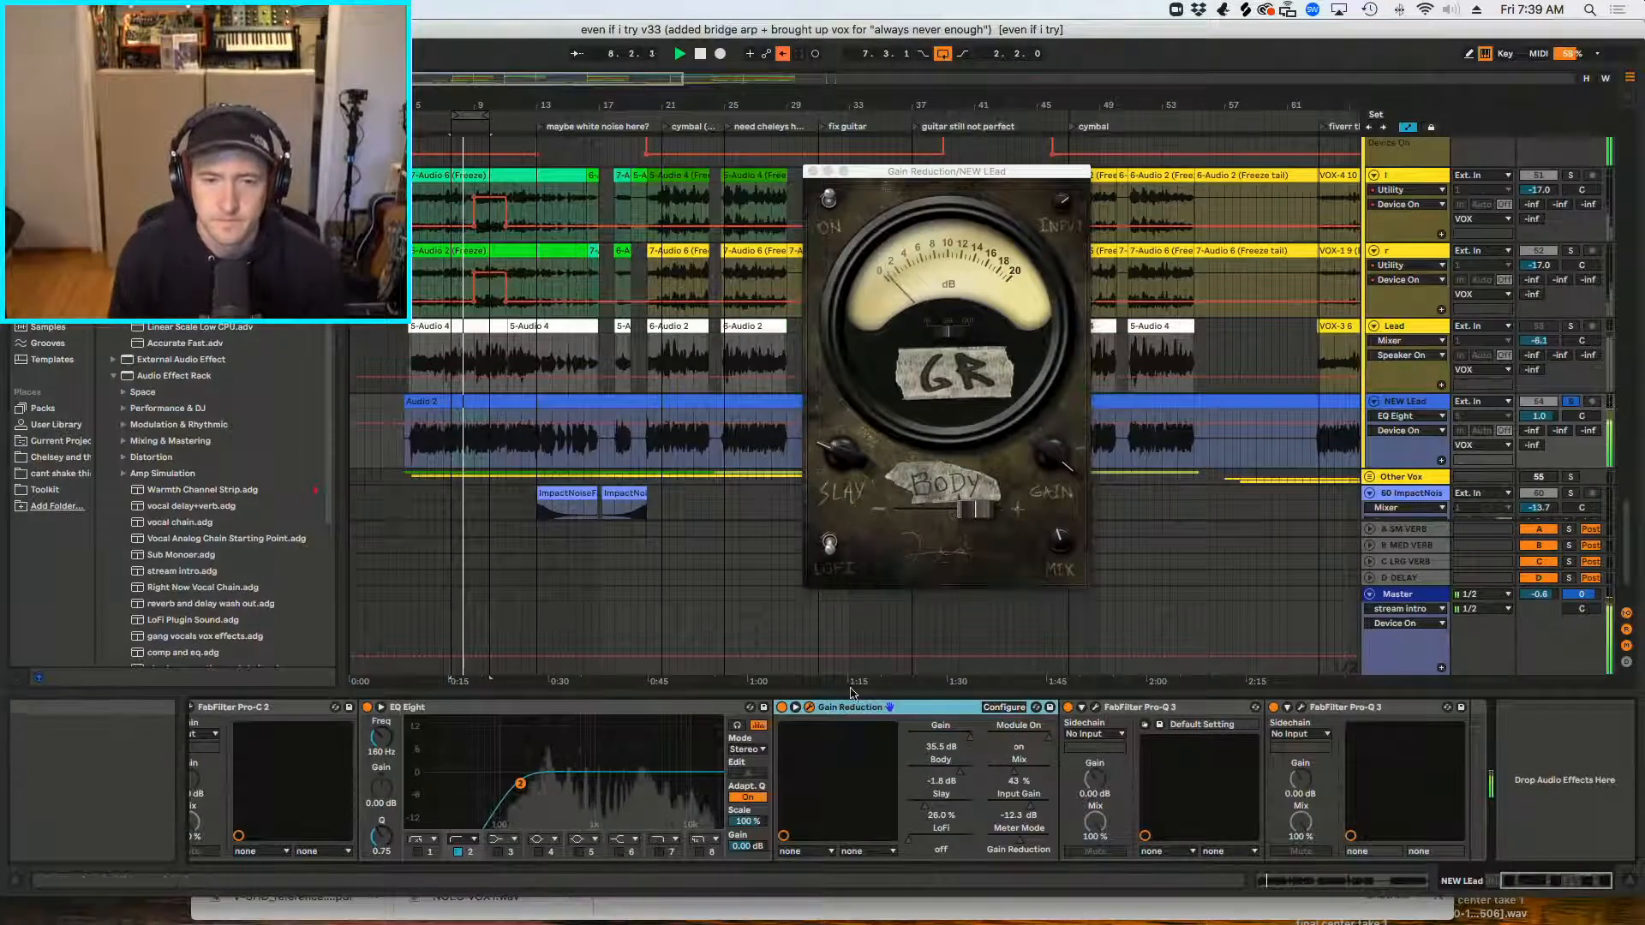
pyautogui.click(783, 708)
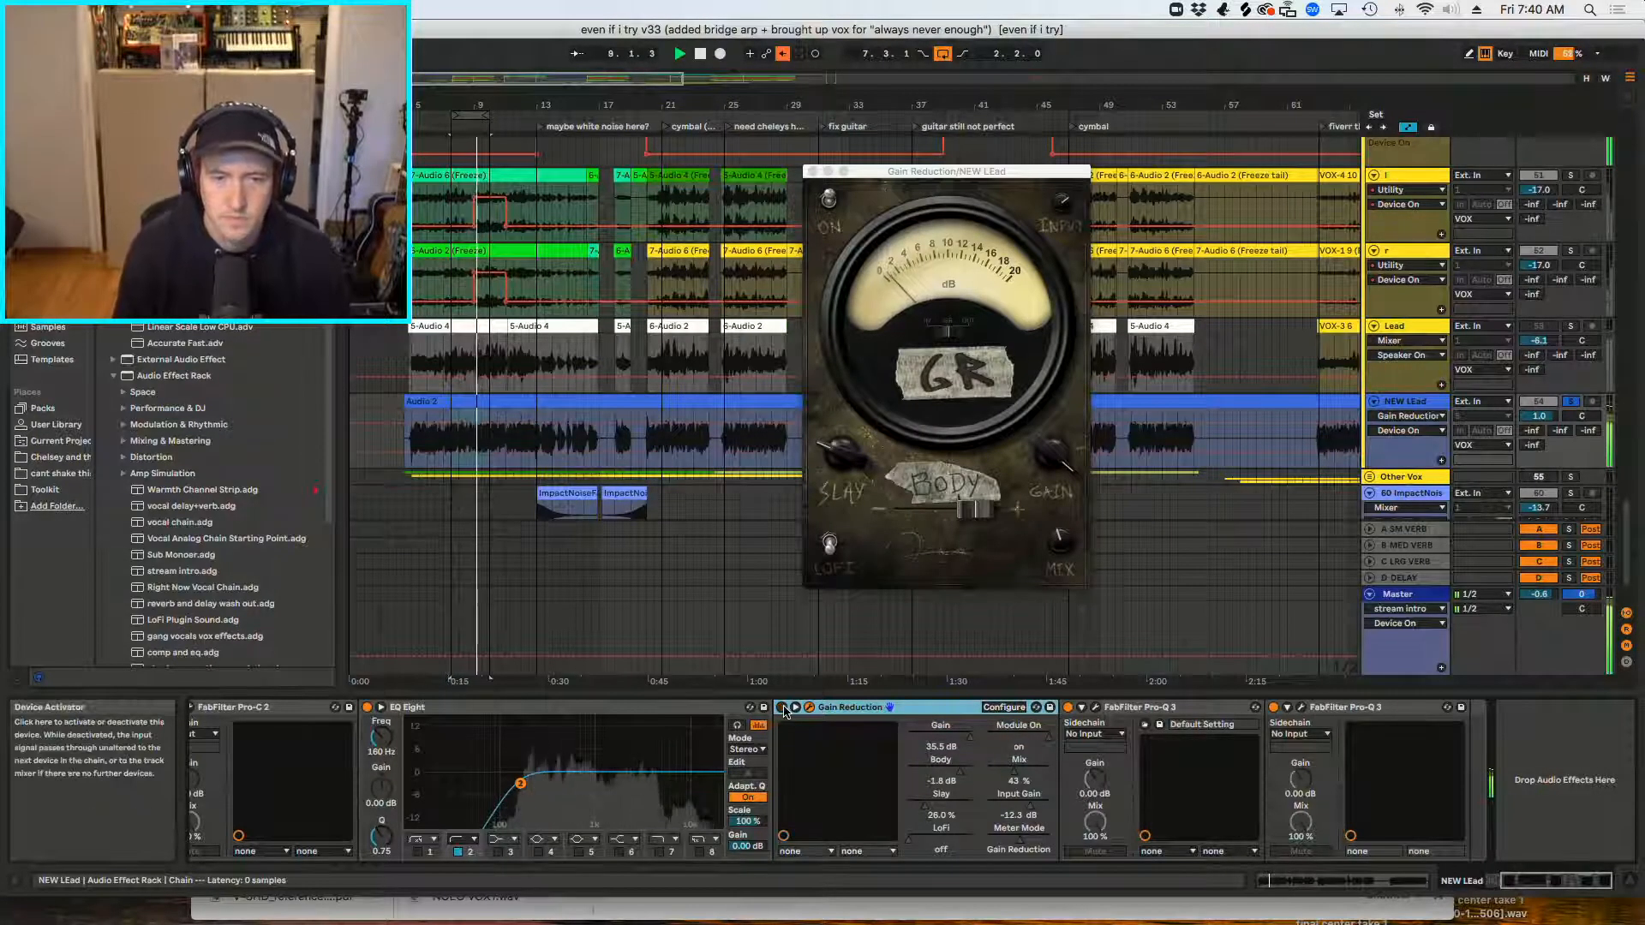
pyautogui.click(784, 708)
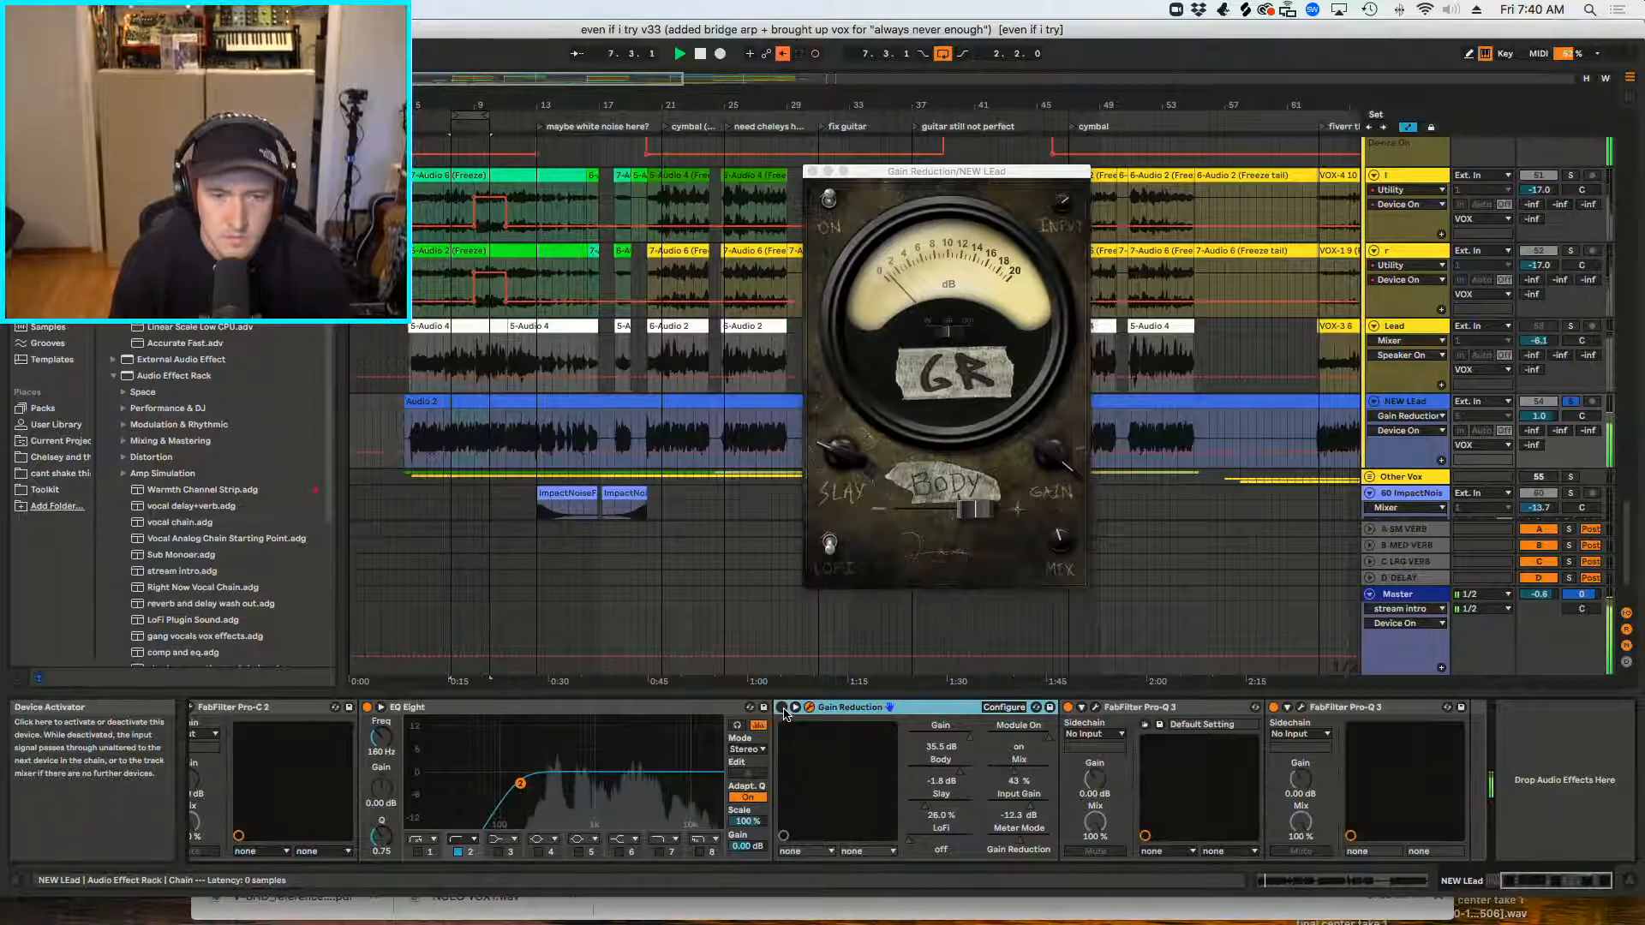
pyautogui.click(783, 711)
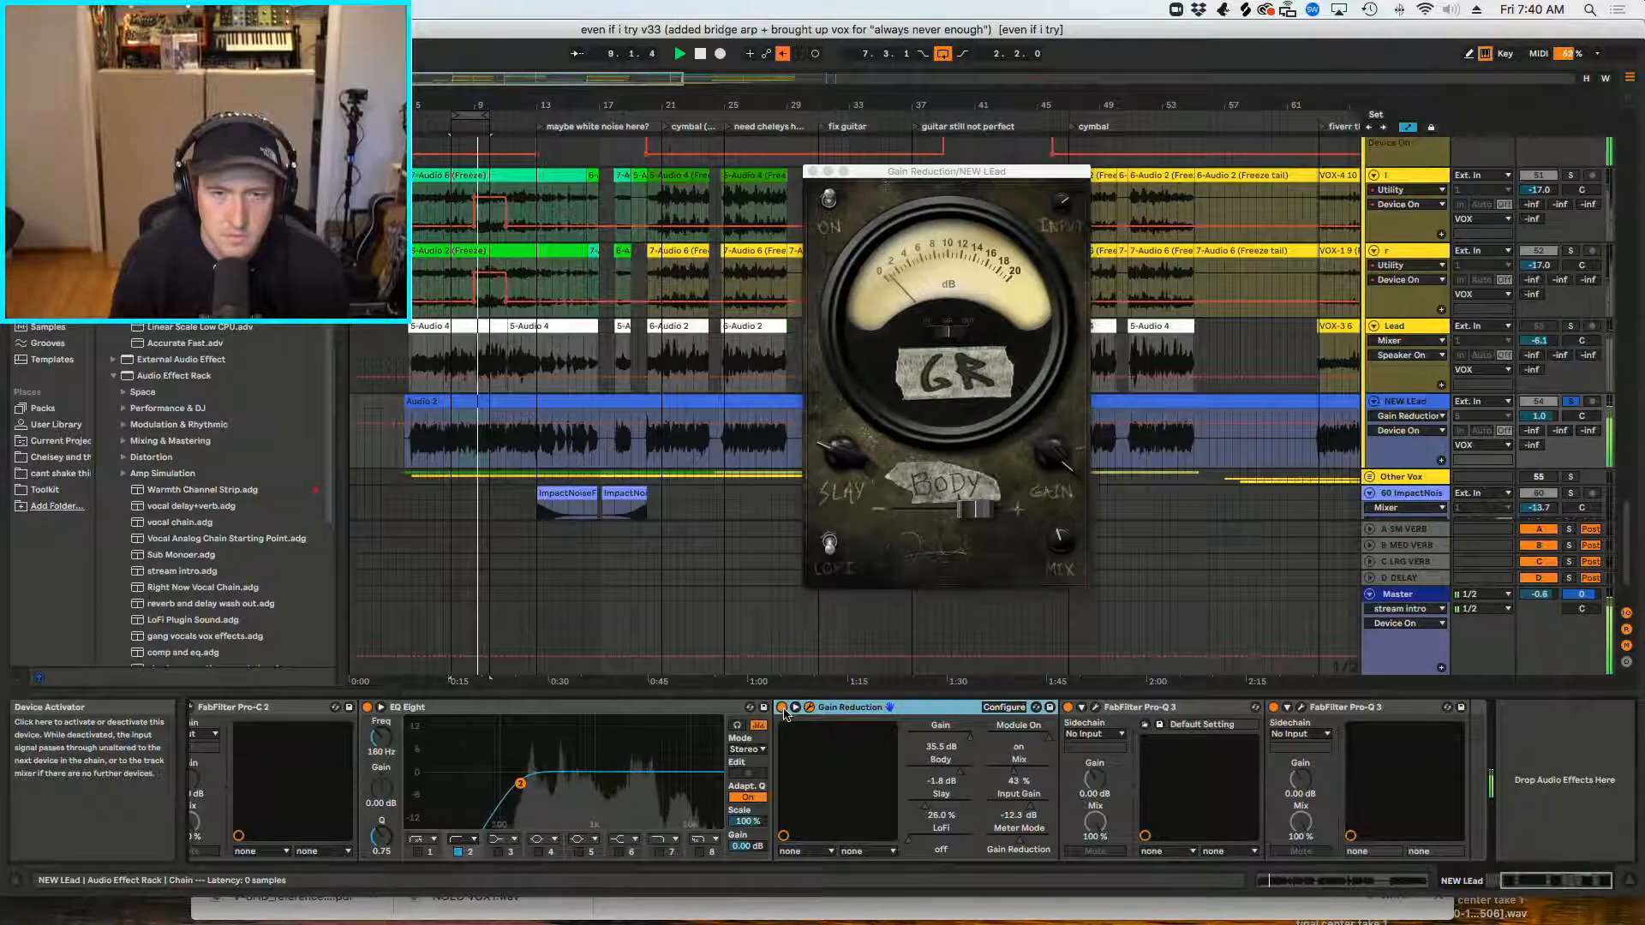
# Step: Try the Gain Reduction mix at 100%, and undo the change
pyautogui.moveTo(1061, 538); pyautogui.dragTo(1066, 361)
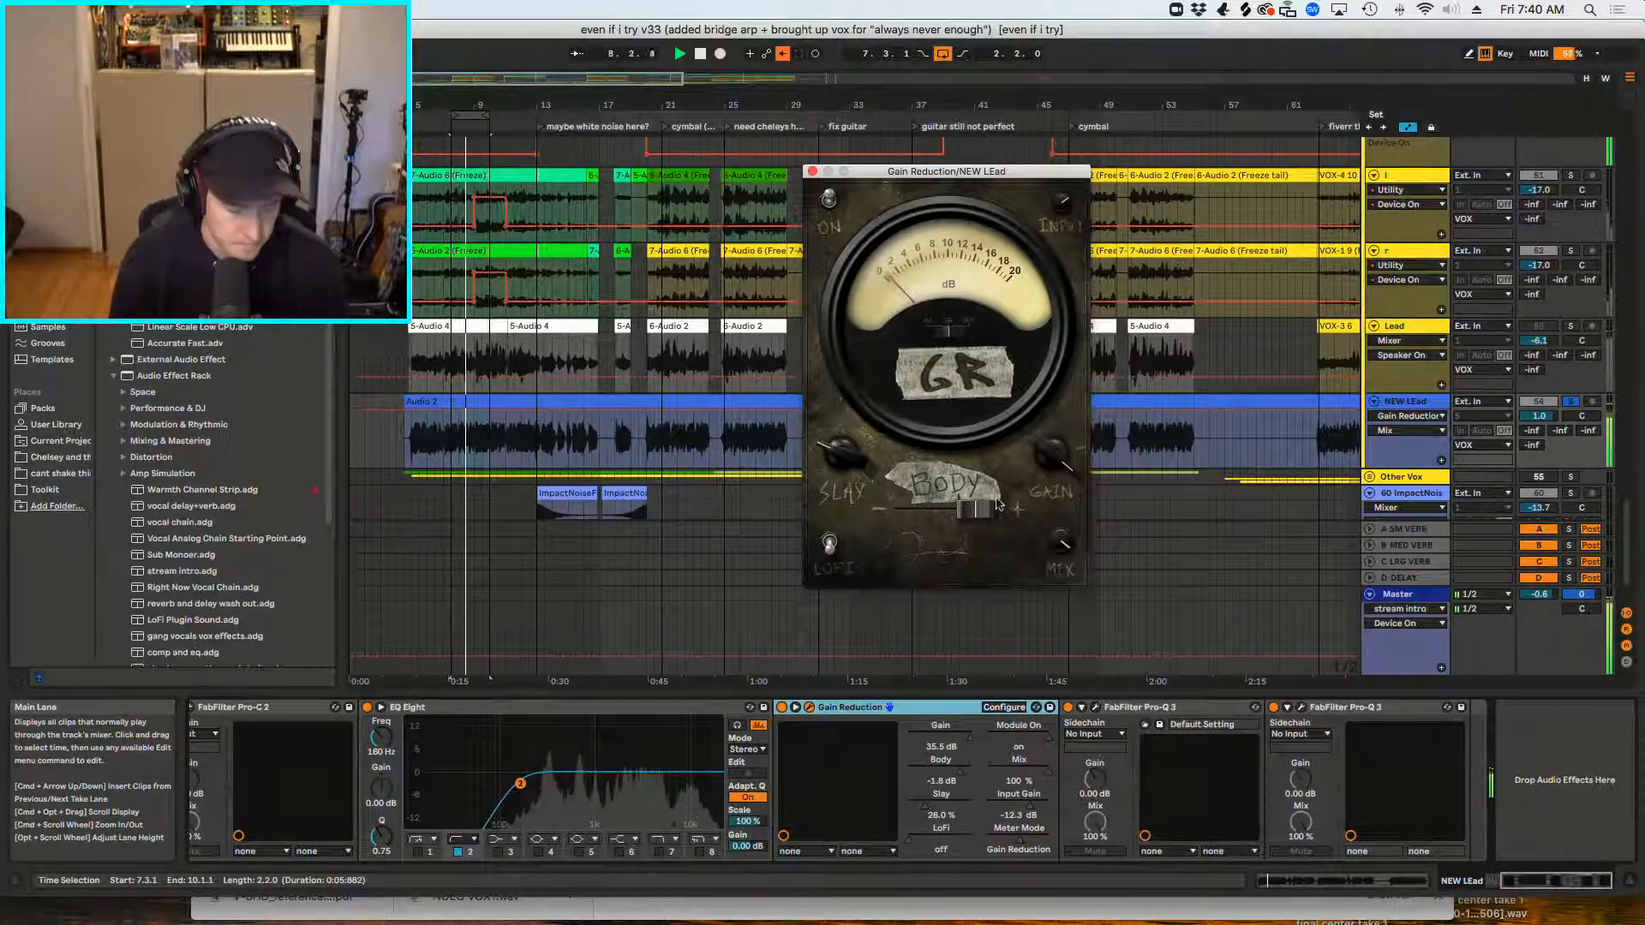
pyautogui.press('space')
pyautogui.press('super+z')
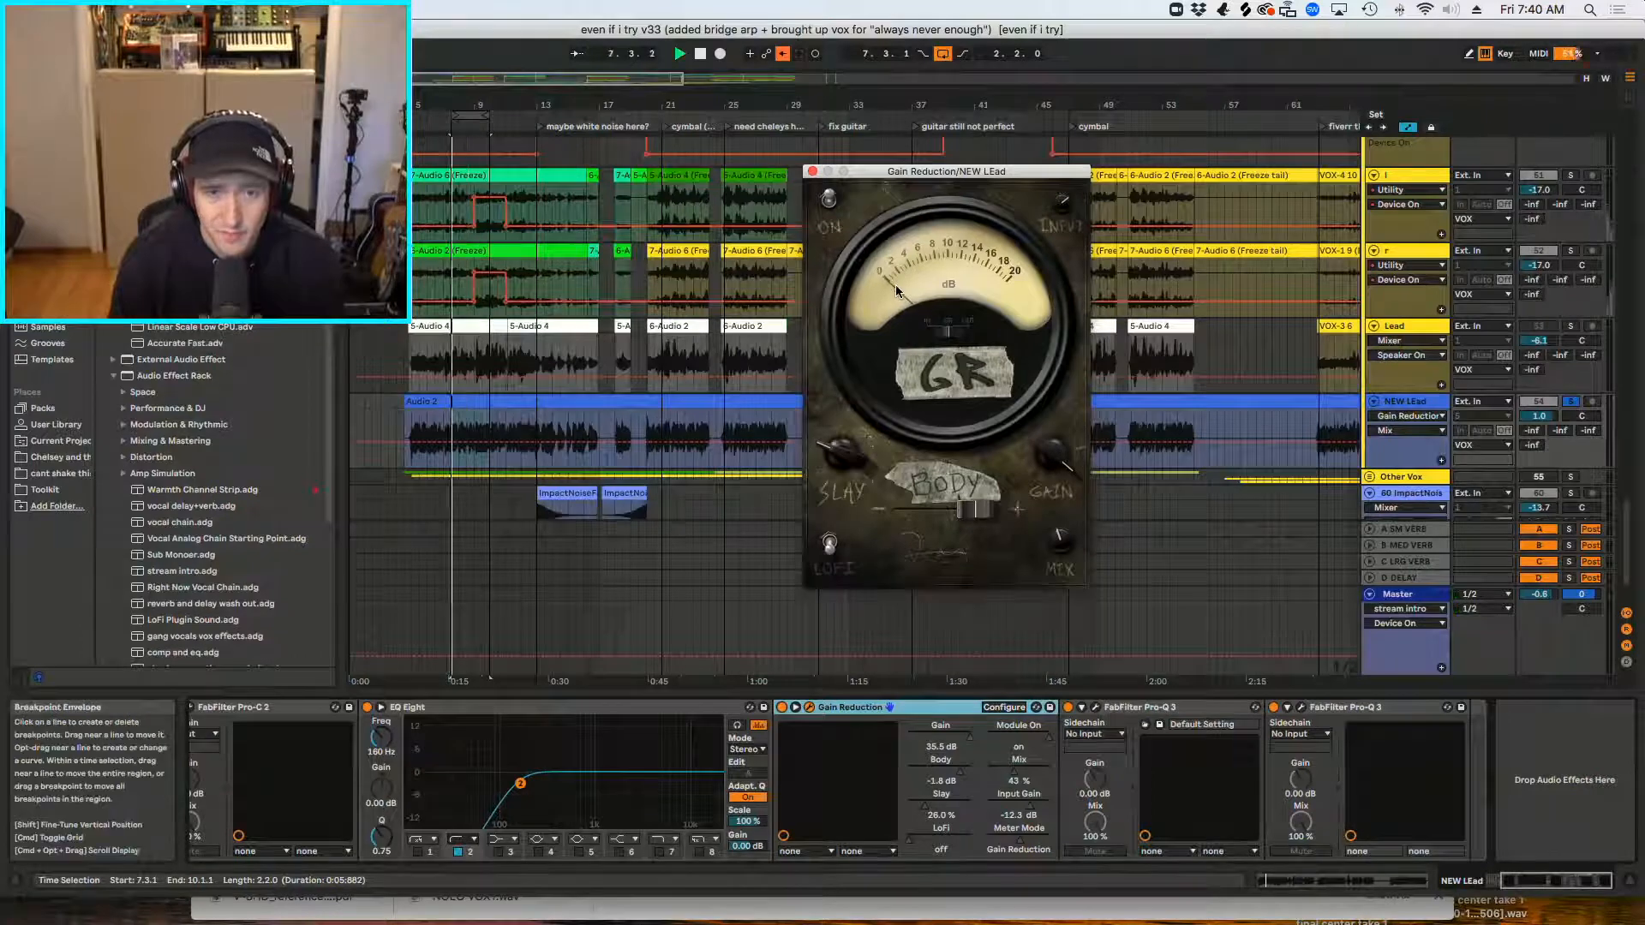
# Step: Set Gain Reduction's Slay to 37% after trying it at 100%, and audition the LoFi switch on and off
pyautogui.press('space')
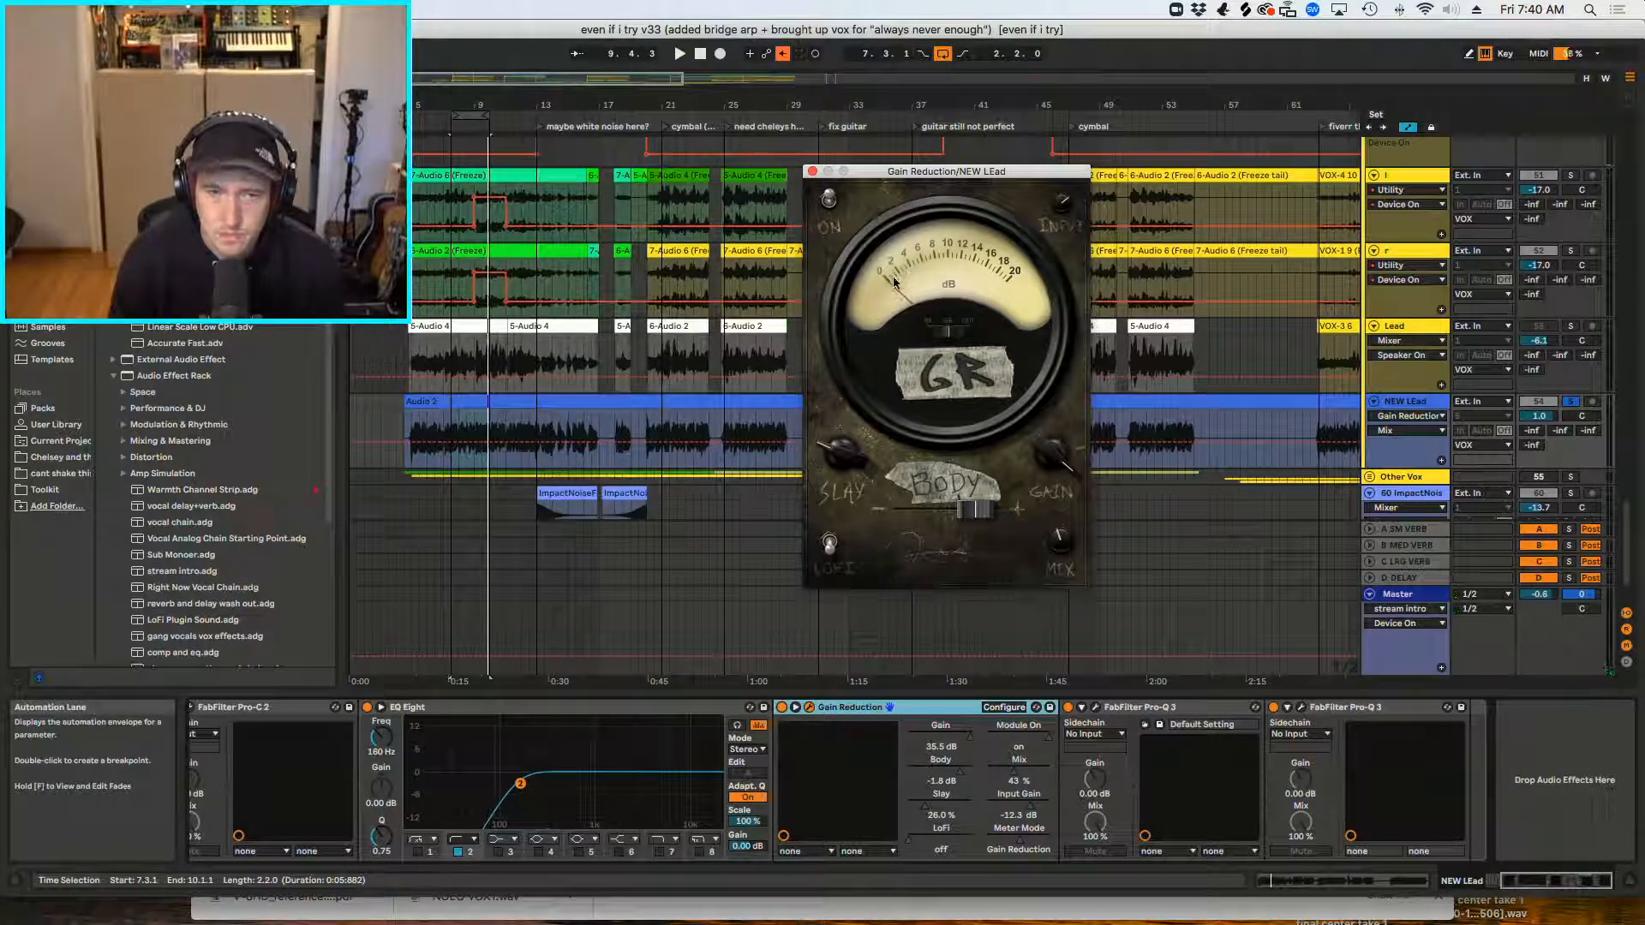
pyautogui.click(946, 333)
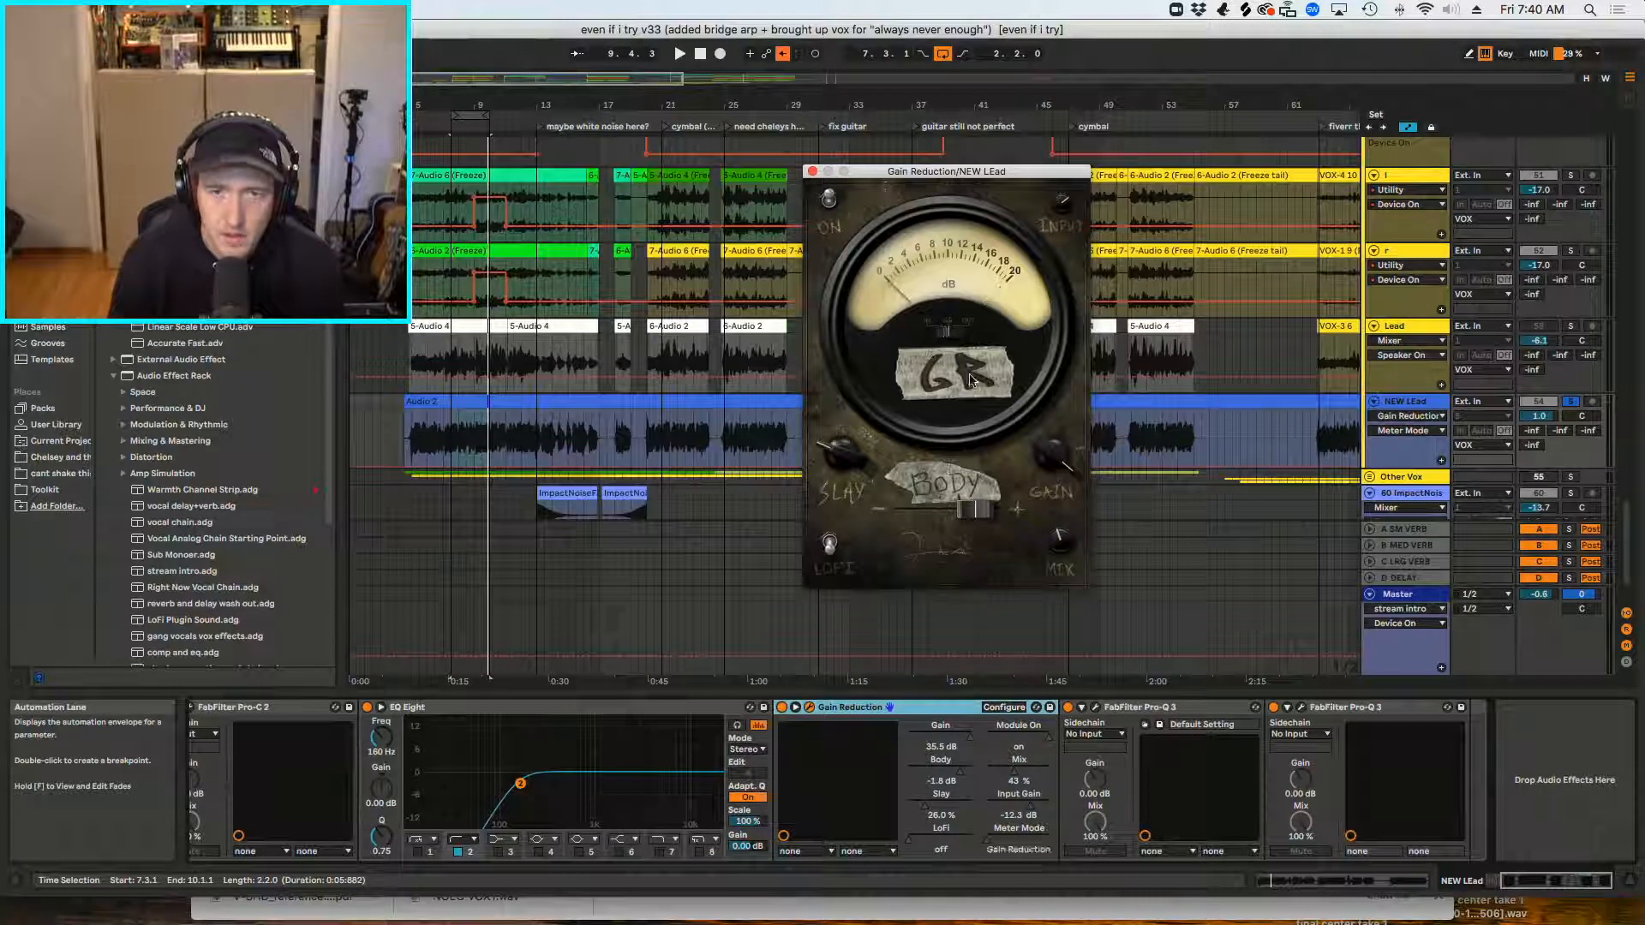
pyautogui.press('space')
pyautogui.click(844, 465)
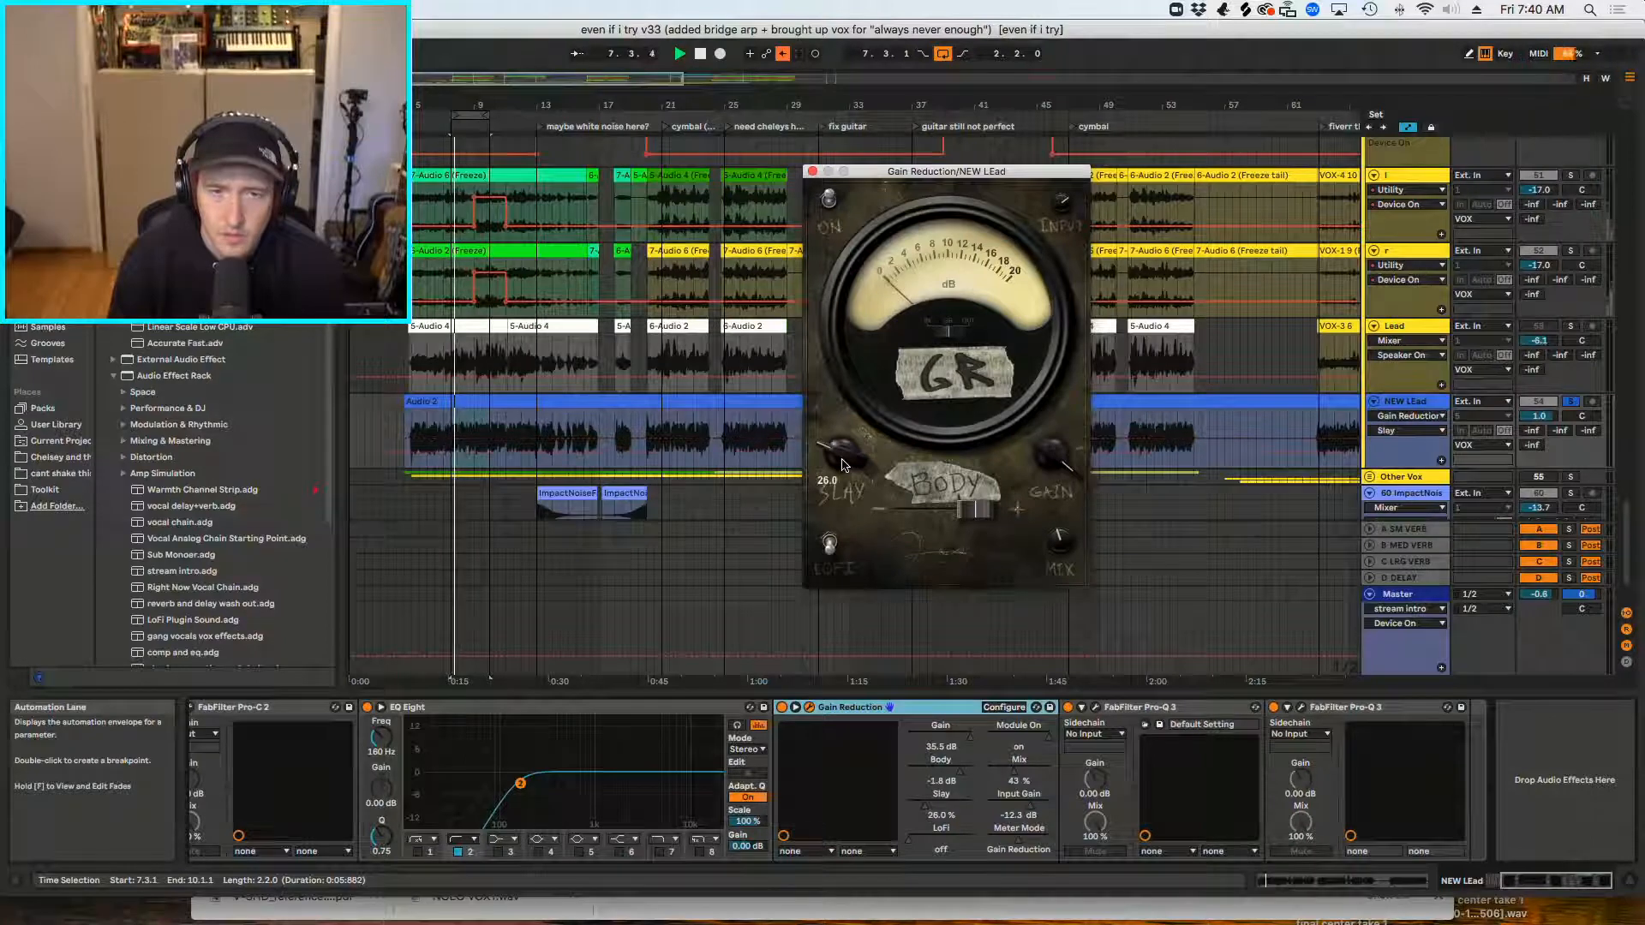
pyautogui.moveTo(844, 465); pyautogui.dragTo(869, 32)
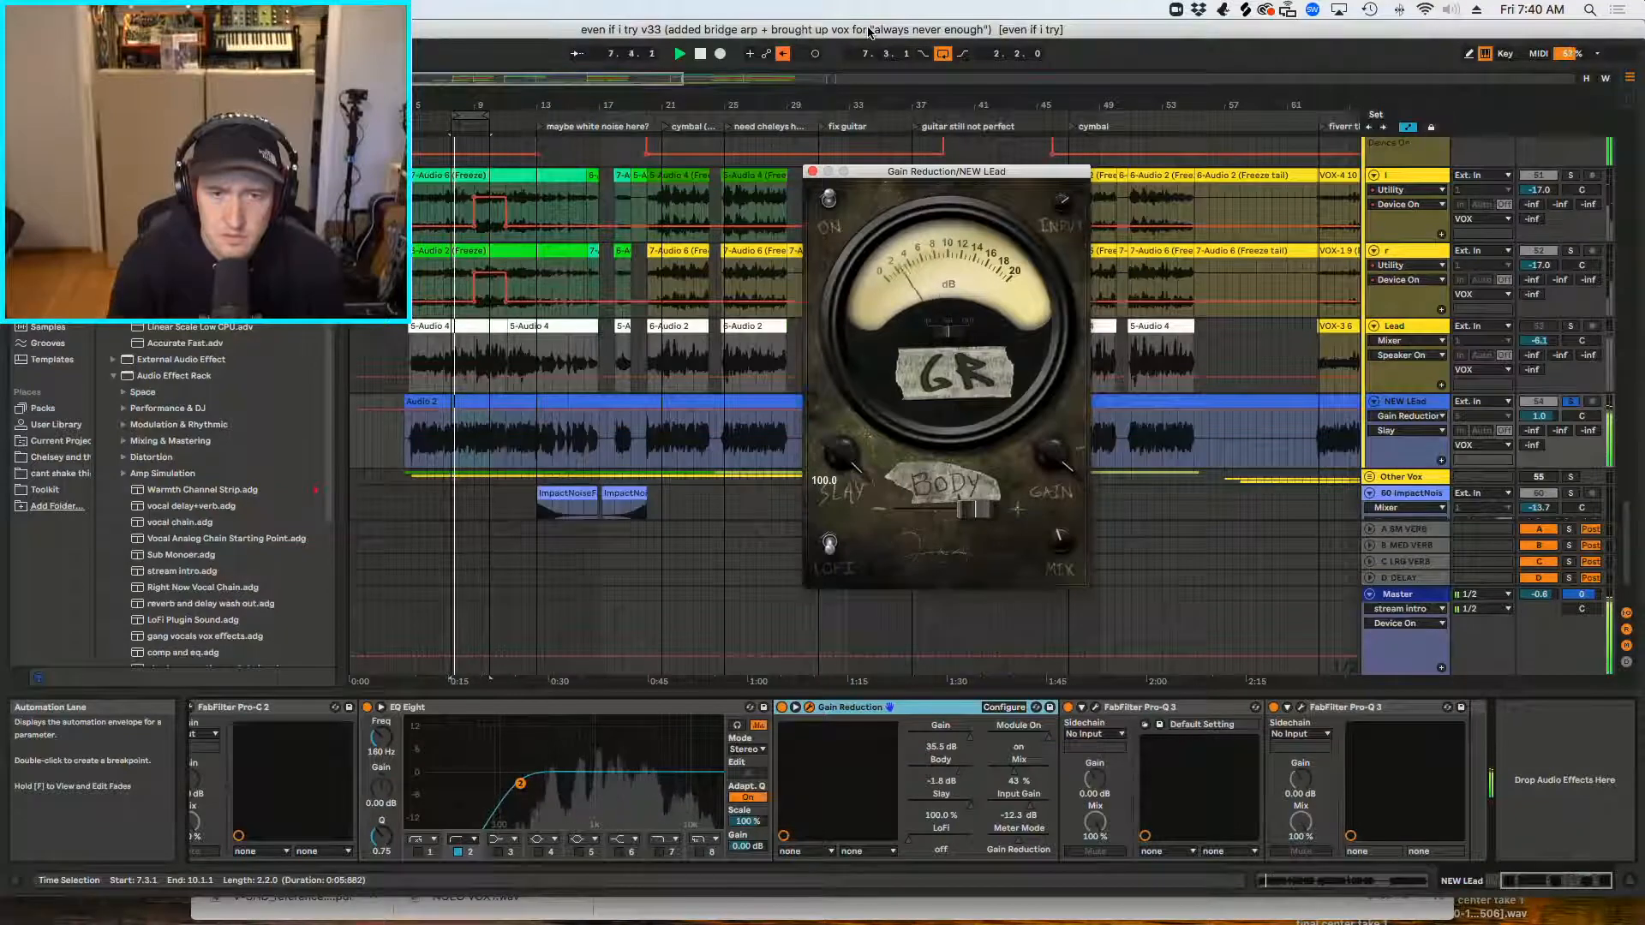
pyautogui.moveTo(870, 32); pyautogui.dragTo(863, 421)
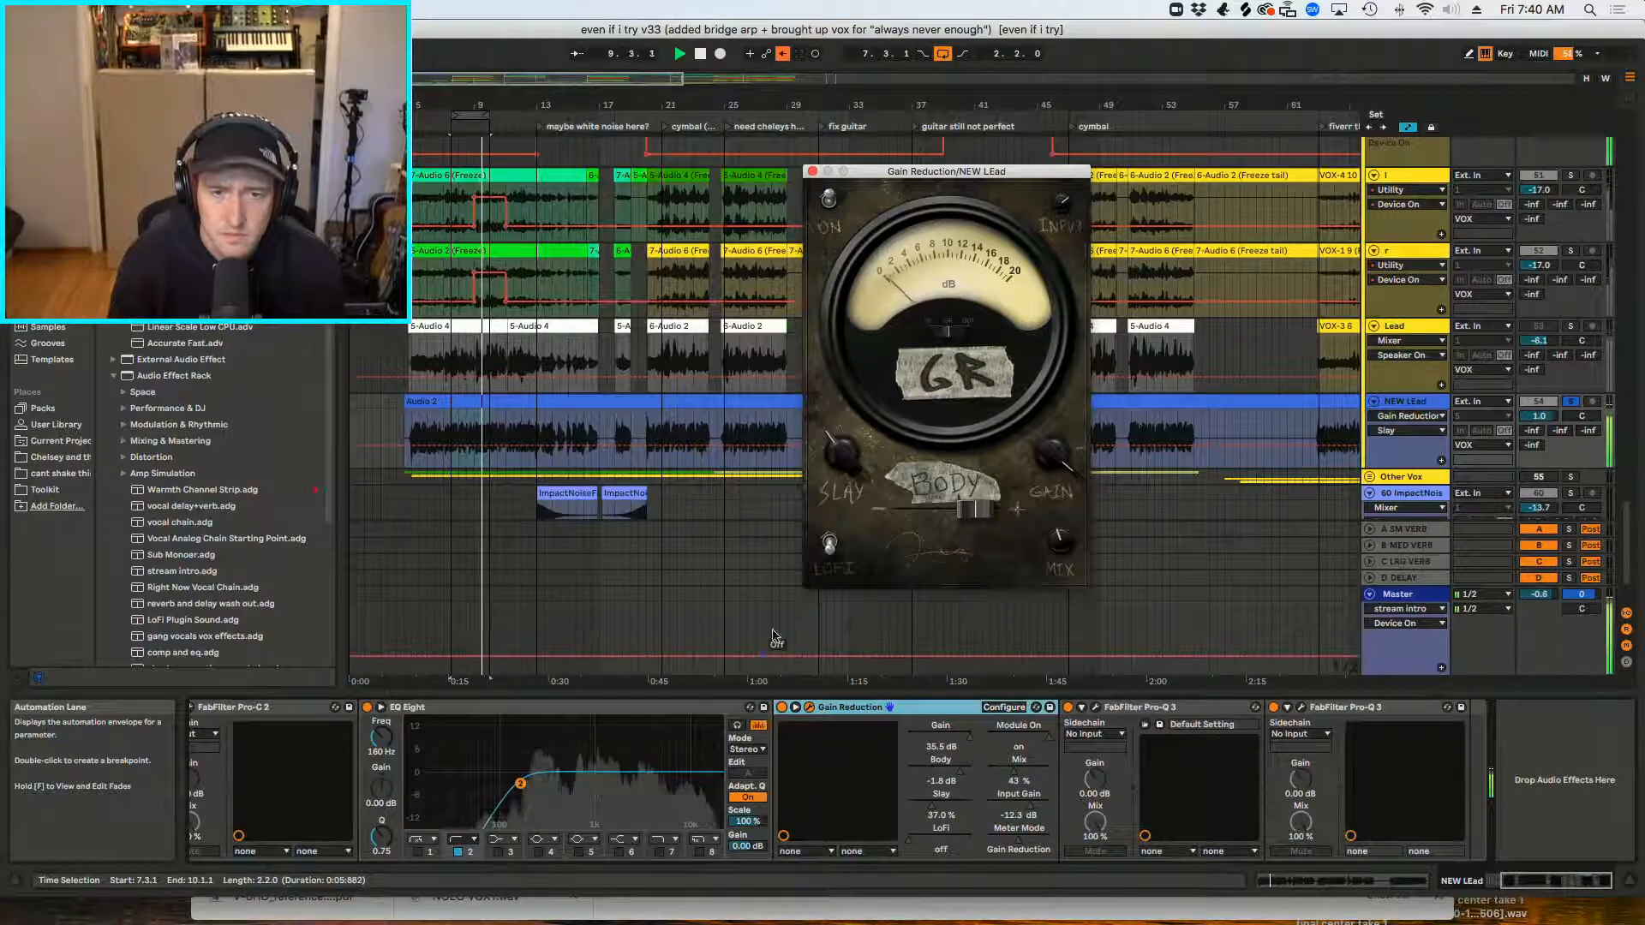
pyautogui.click(829, 543)
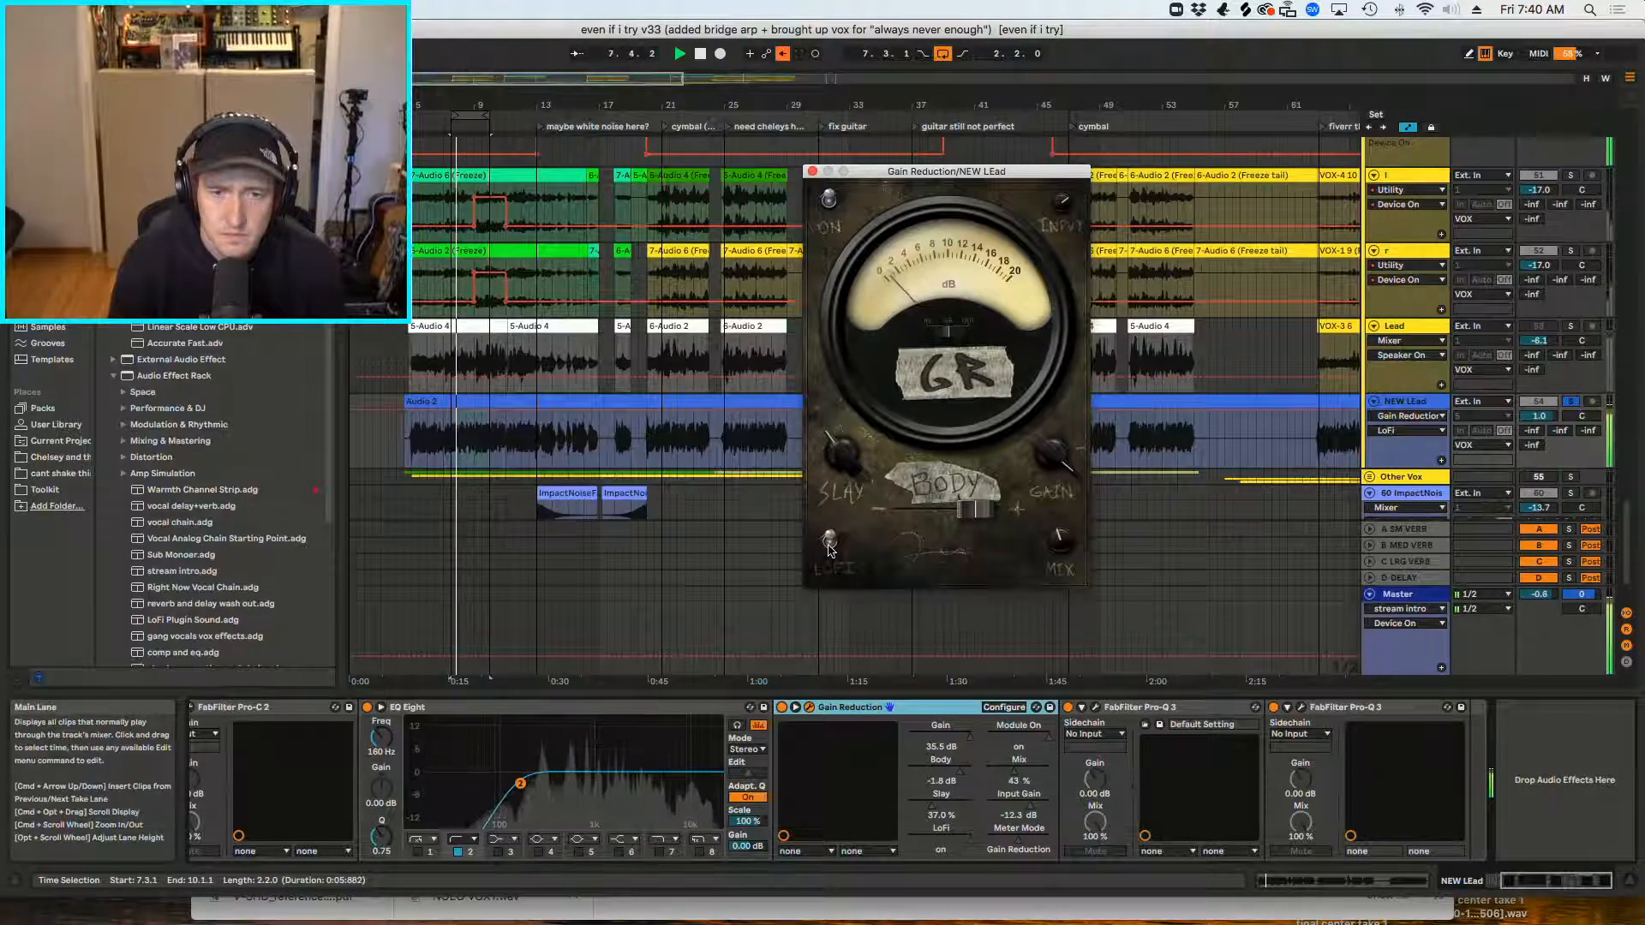
pyautogui.click(830, 542)
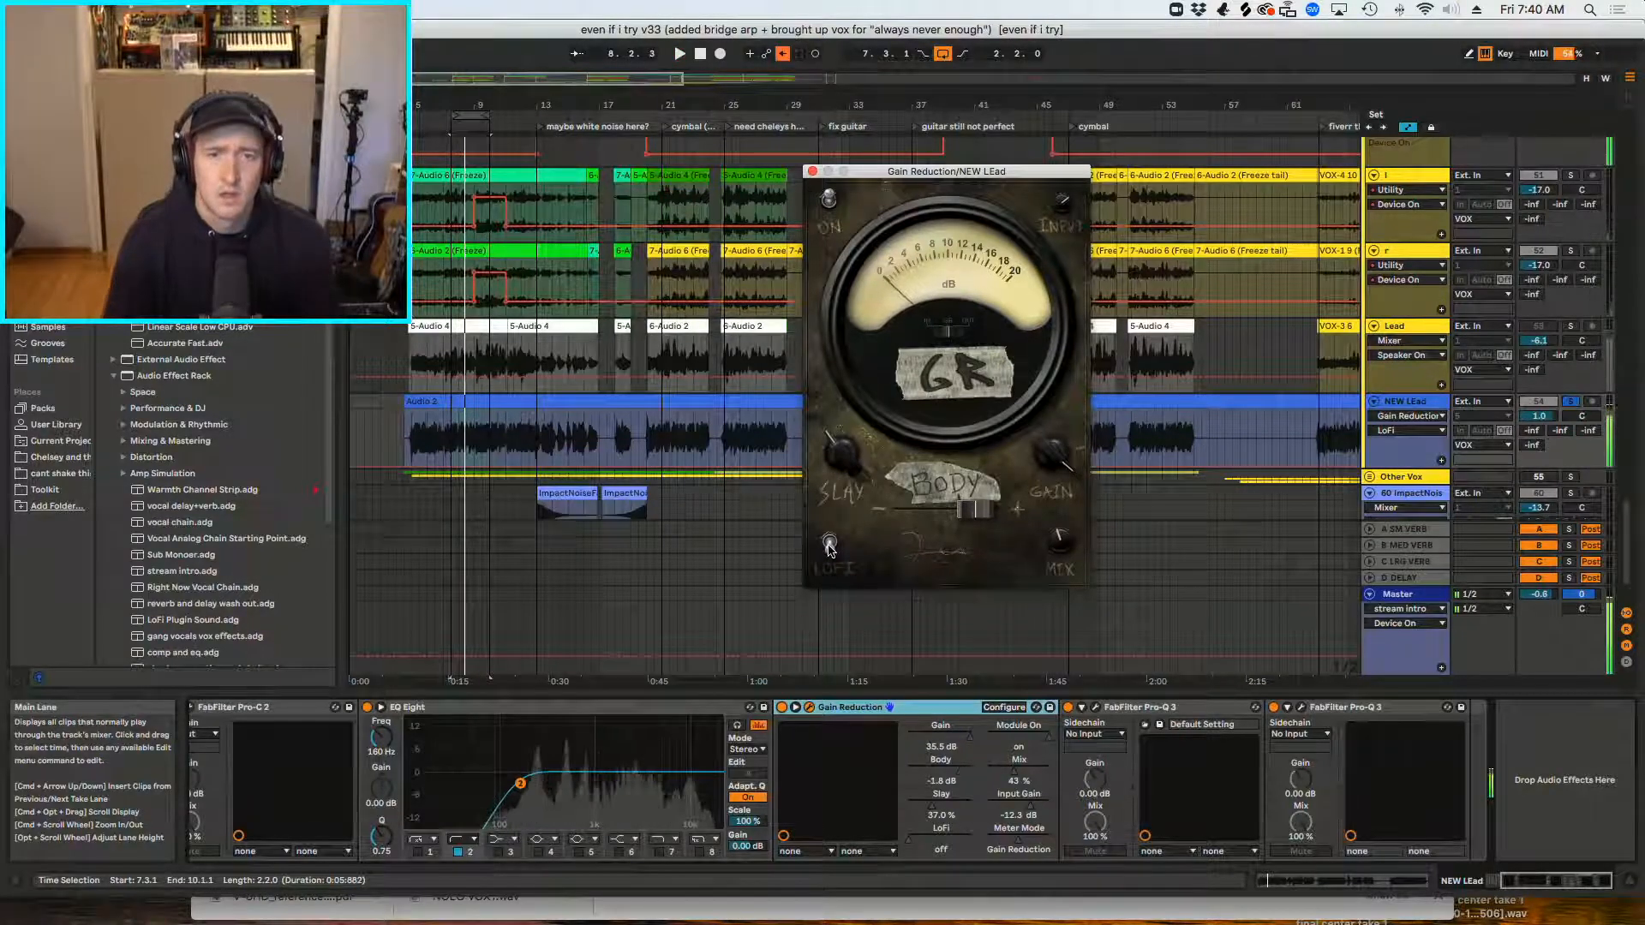
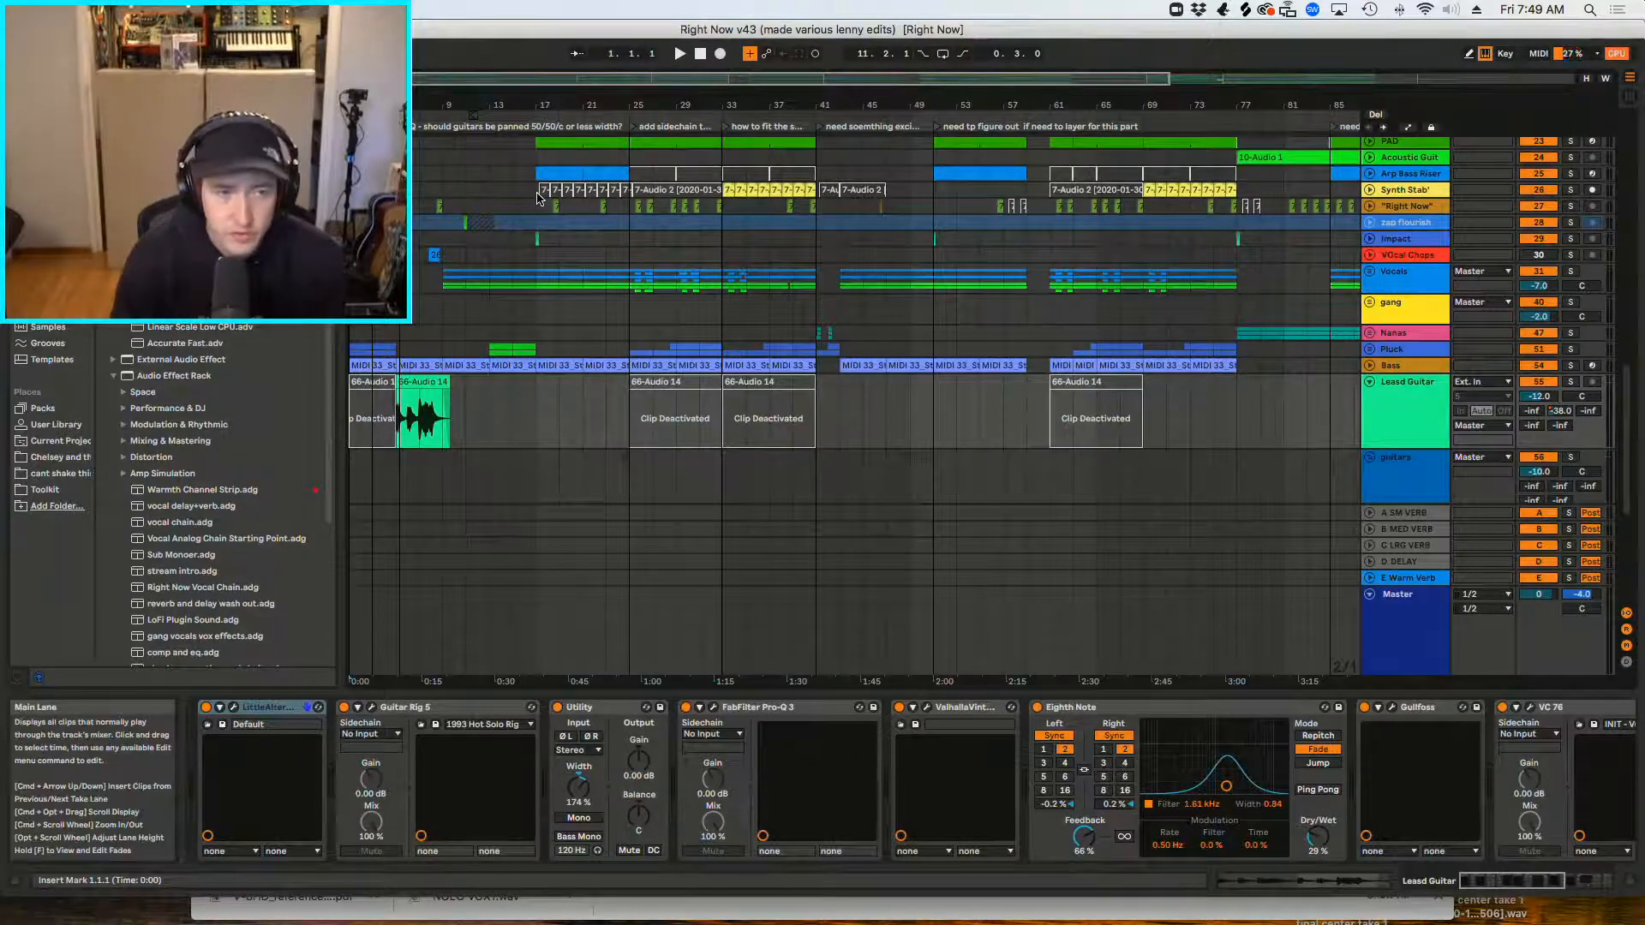
# Step: Play the Right Now v43 arrangement from the start
pyautogui.press('space')
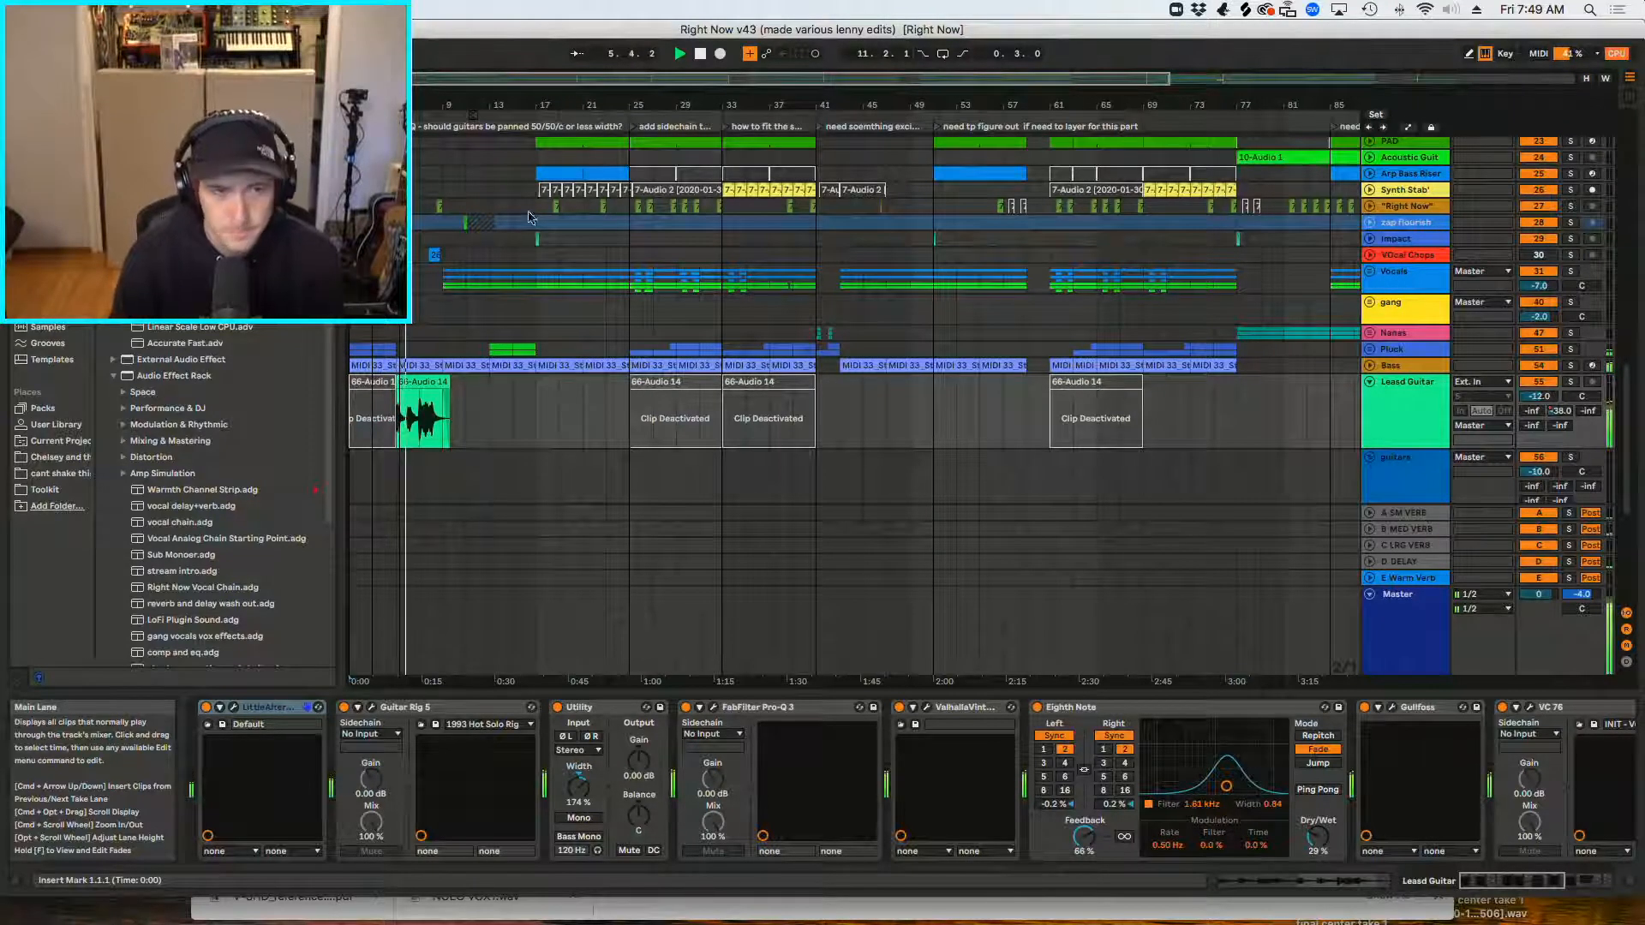
# Step: Collapse all tracks of the arrangement, including the Drums group, into a compact overview
pyautogui.click(1395, 387)
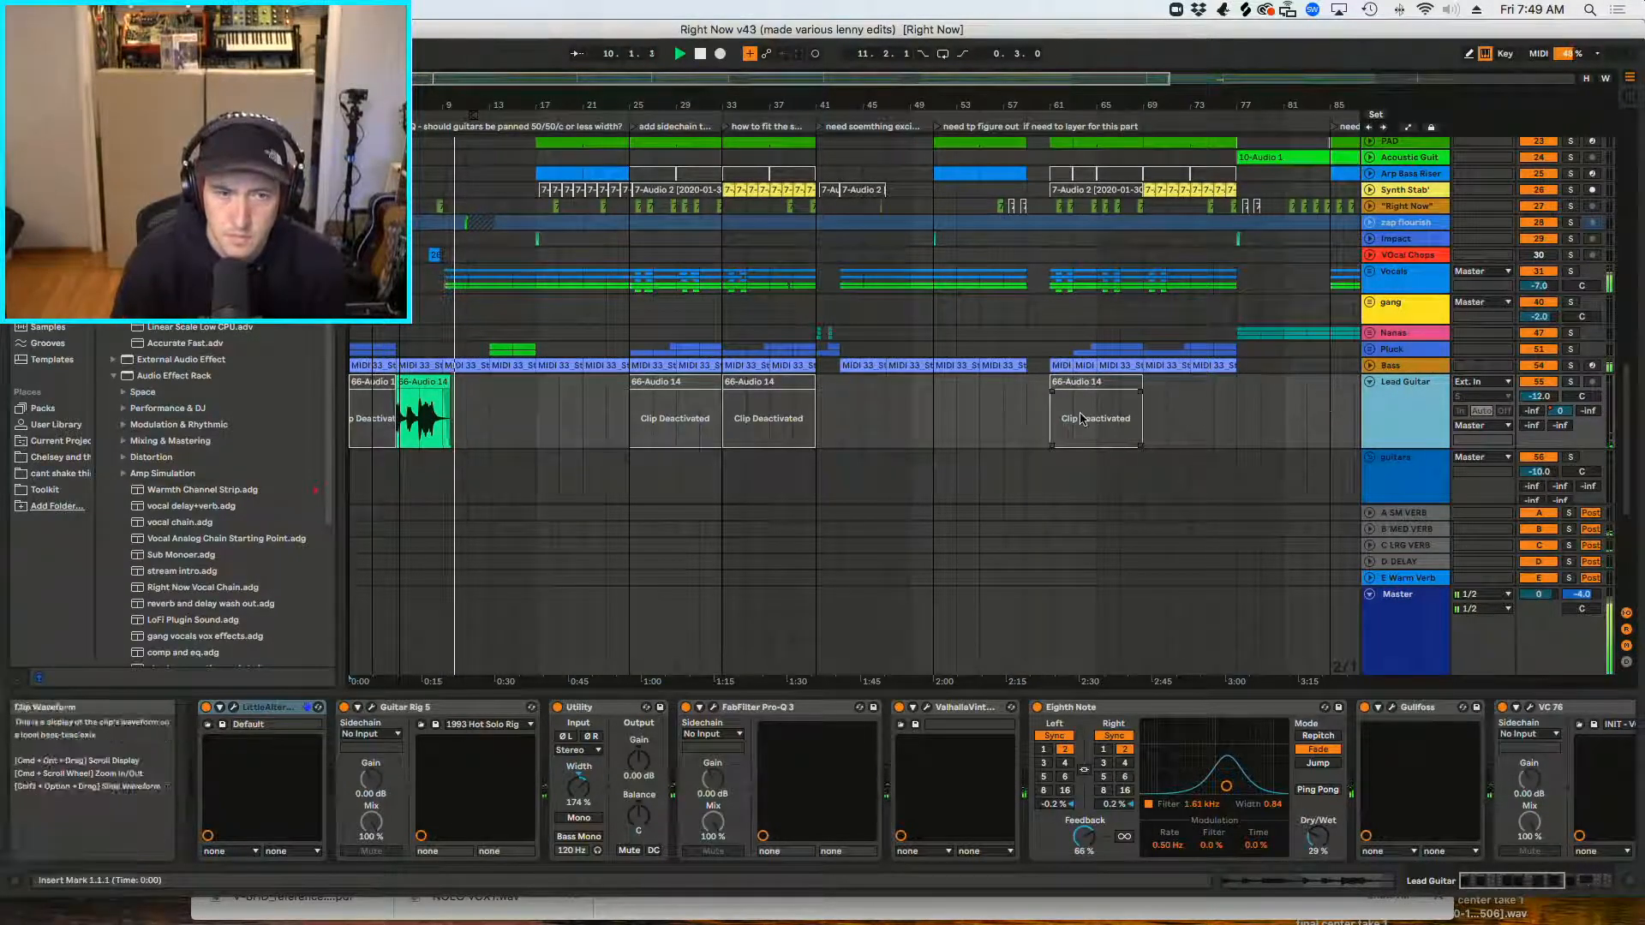
pyautogui.scroll(-6, 1072, 430)
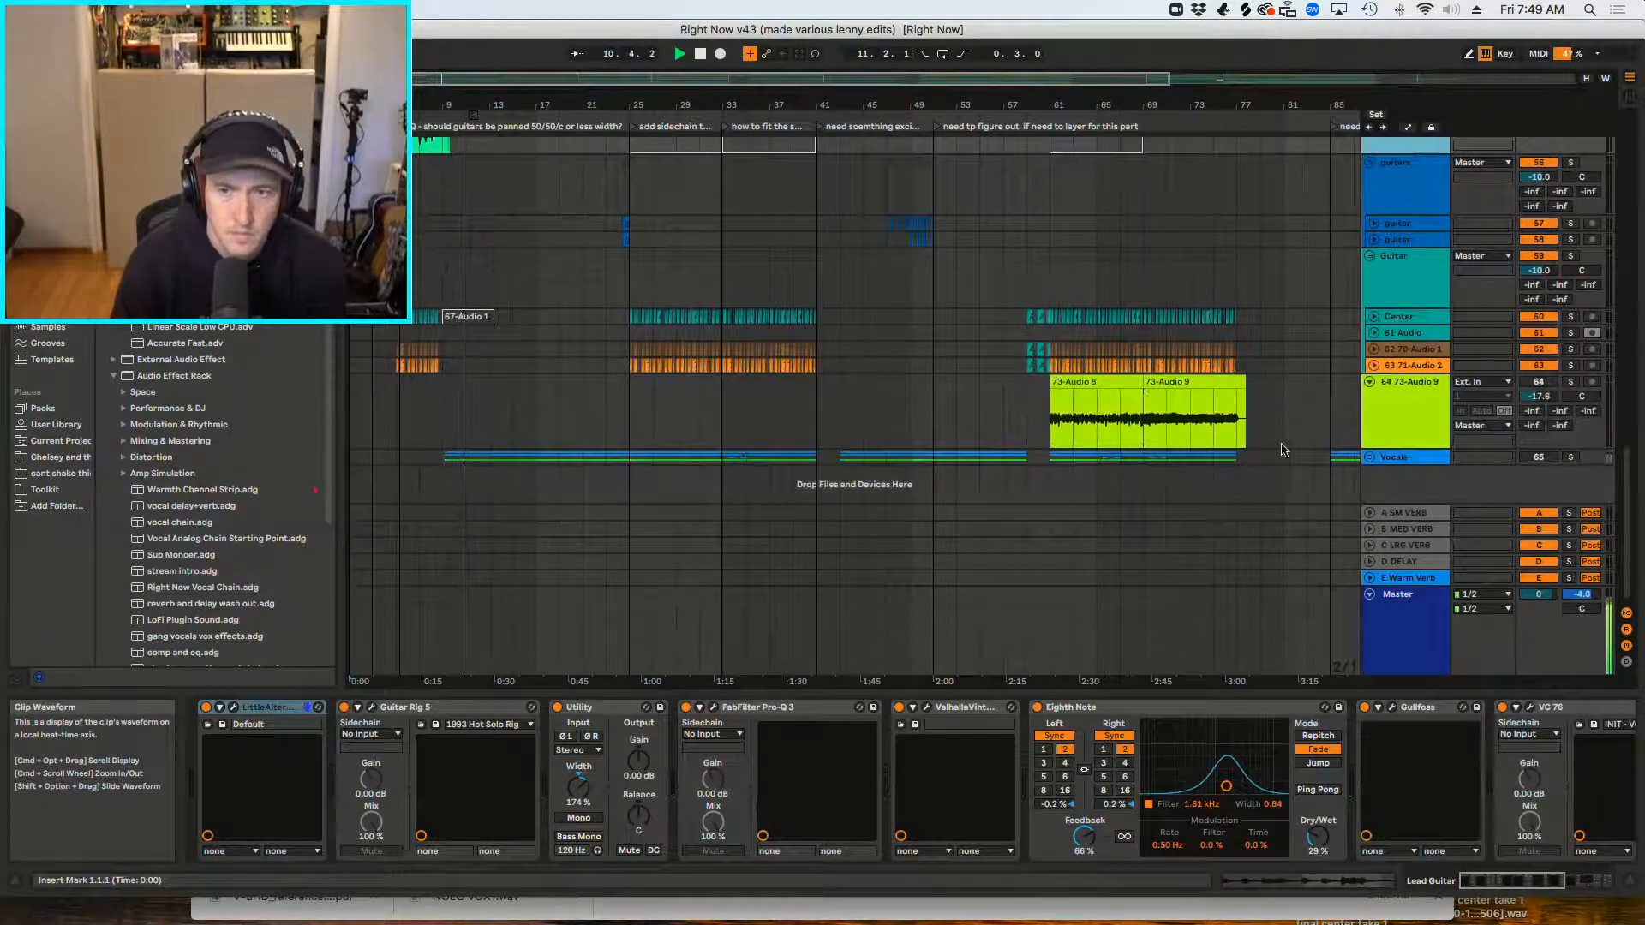
pyautogui.scroll(10, 1380, 443)
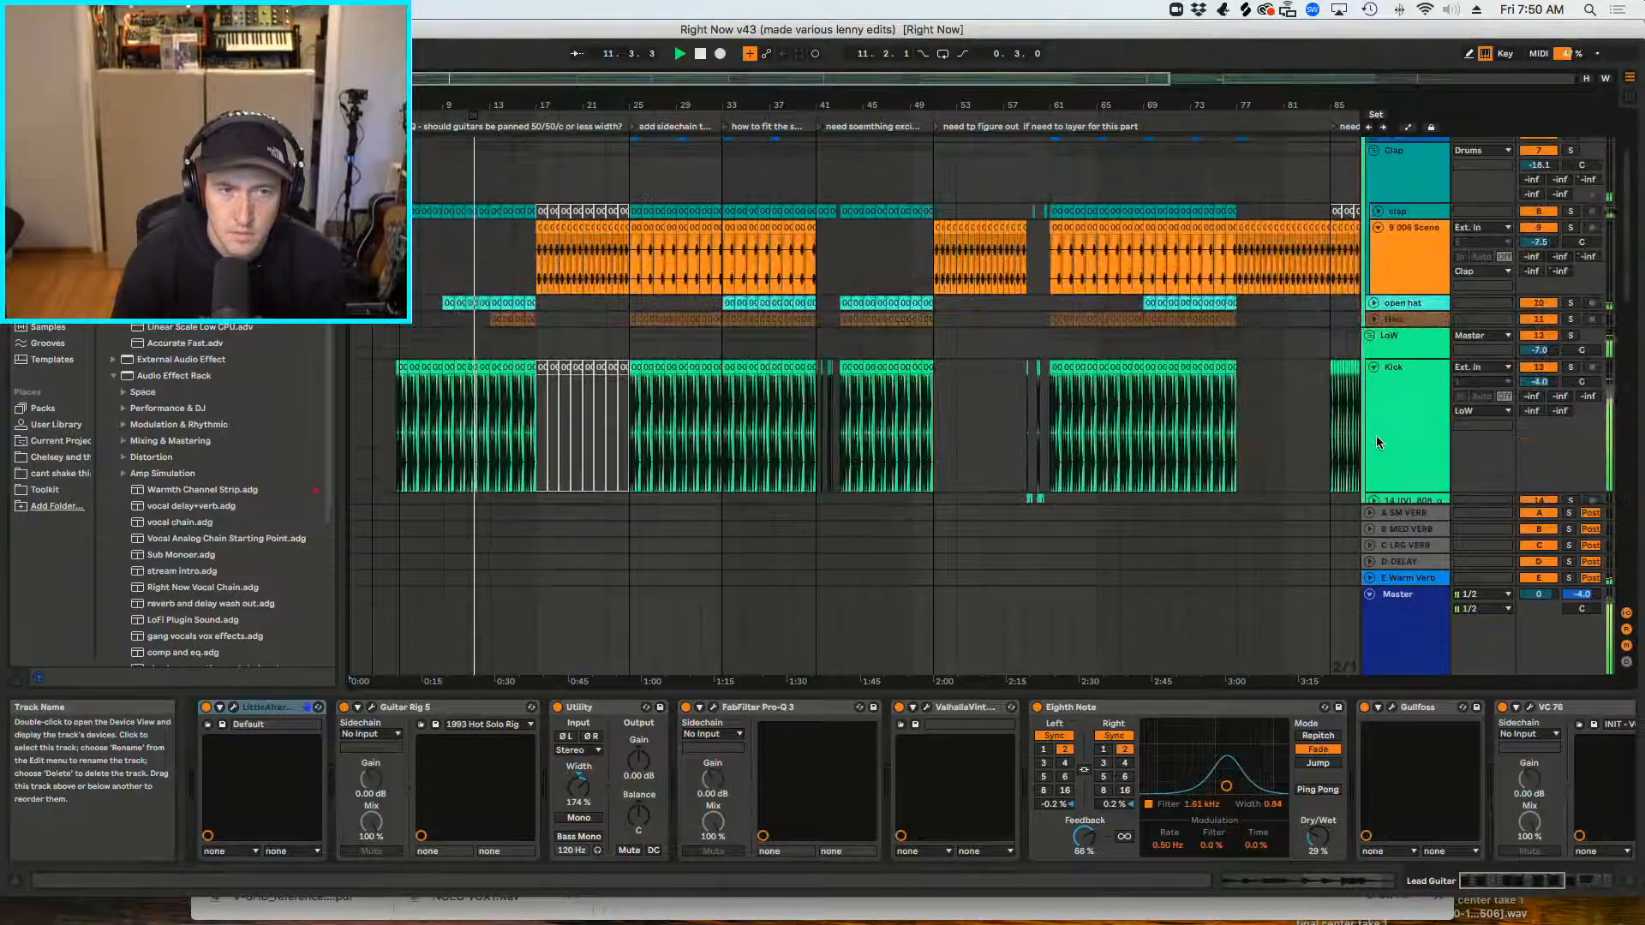
pyautogui.scroll(8, 1371, 446)
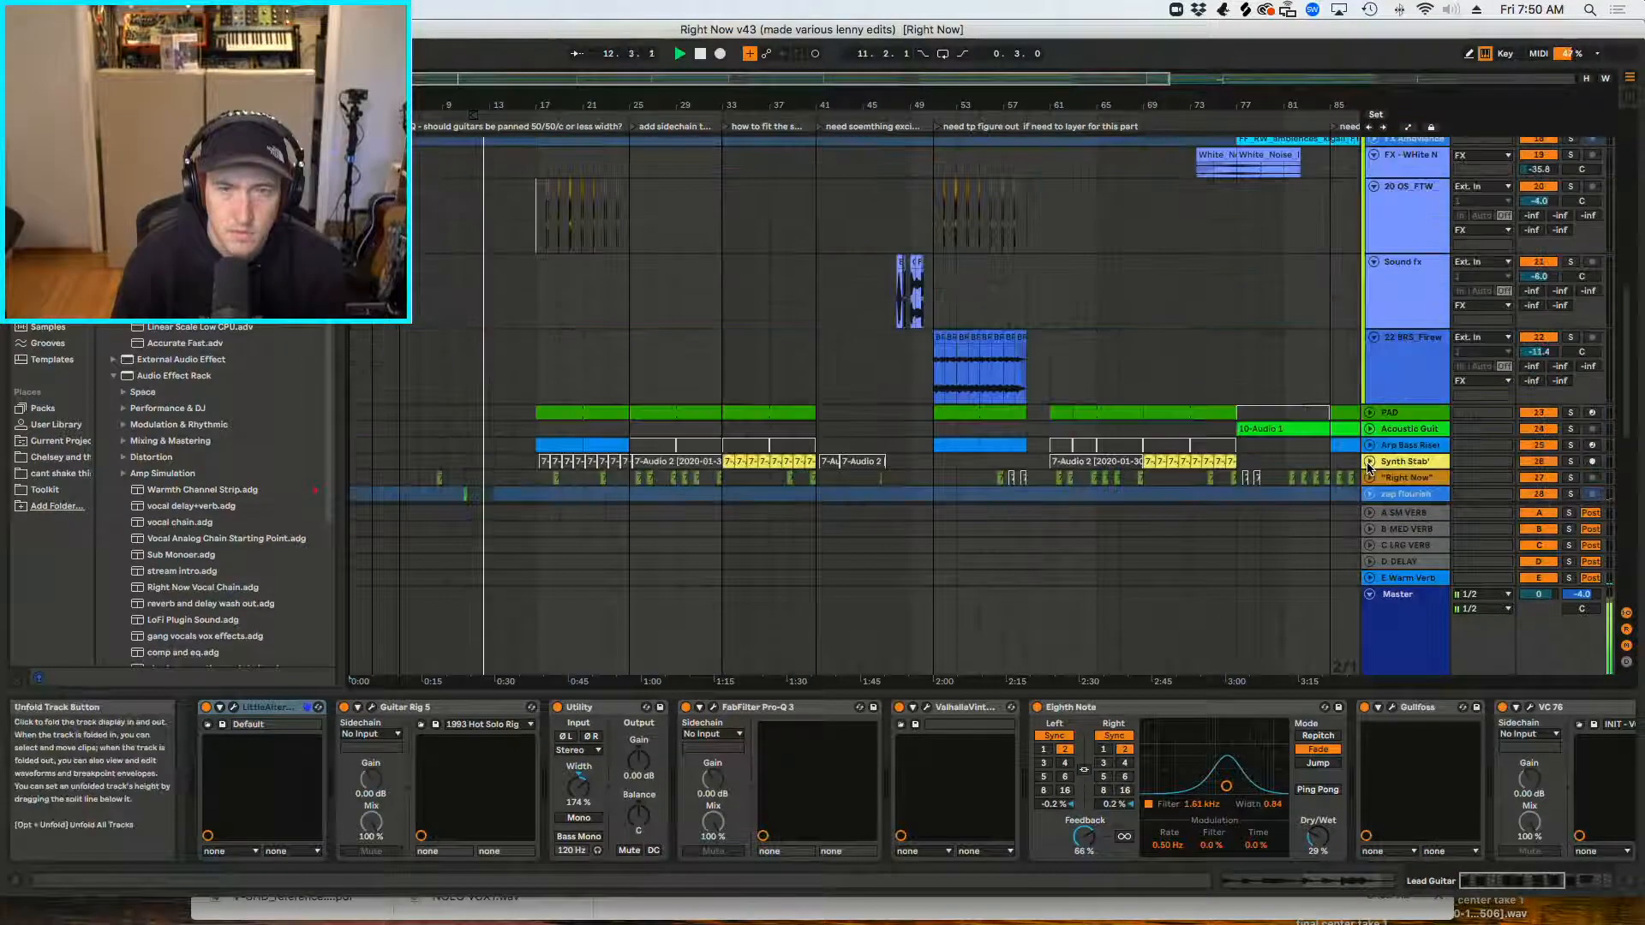
pyautogui.scroll(3, 1369, 470)
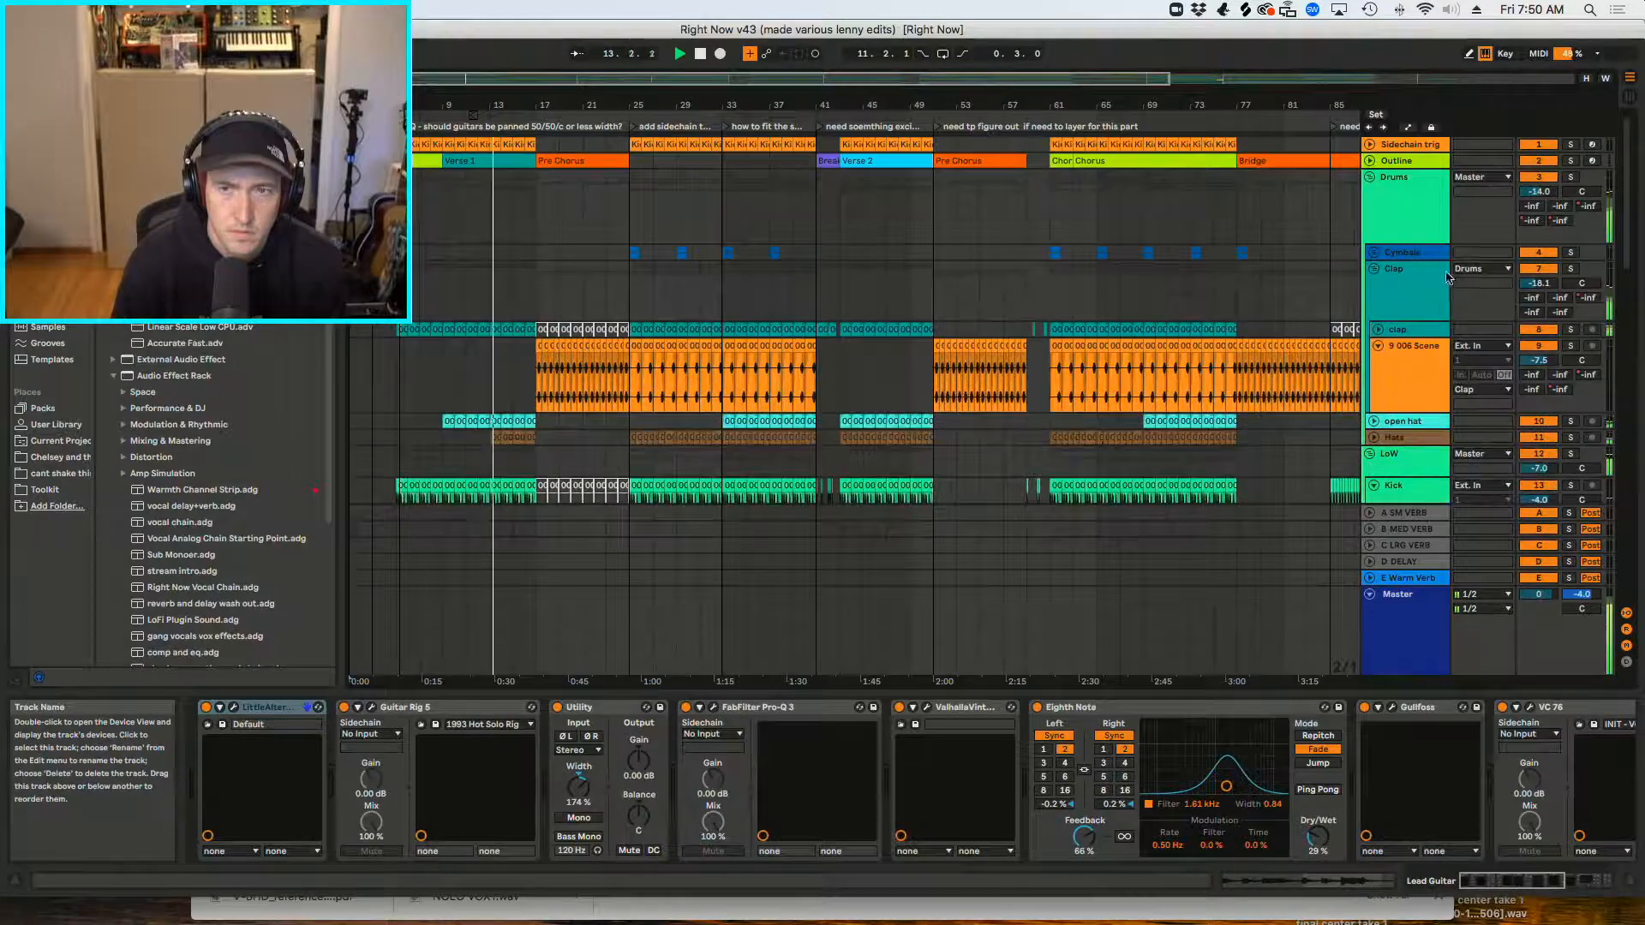
pyautogui.click(1399, 198)
pyautogui.press('super+a')
pyautogui.click(1371, 178)
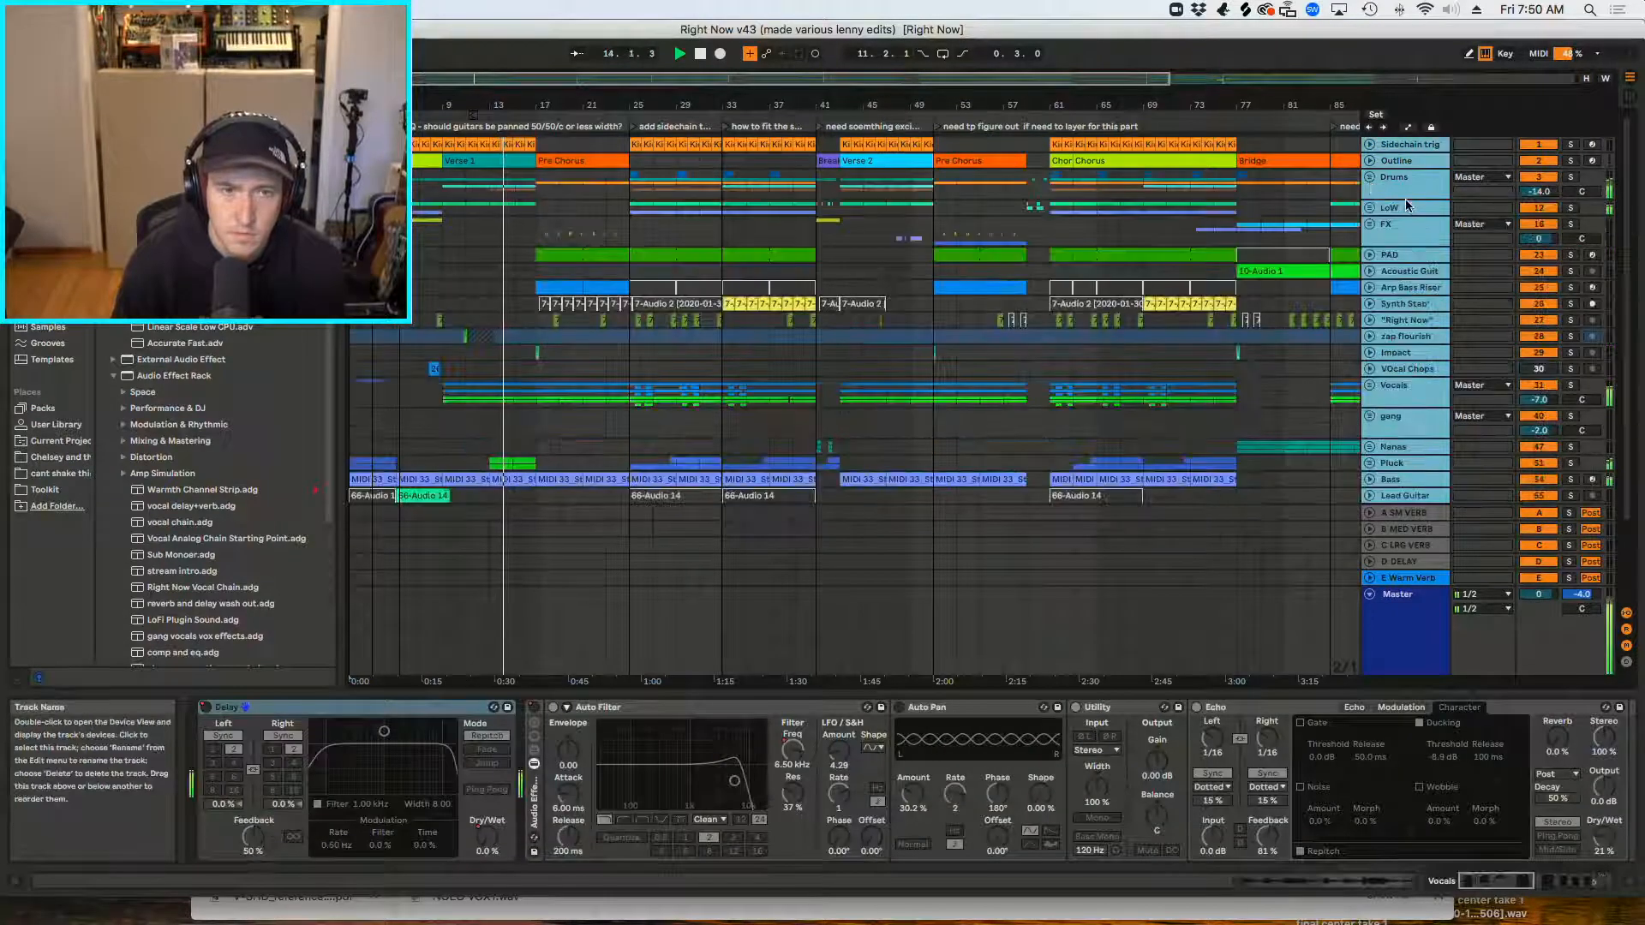
# Step: Unfold the Vocals group to show its individual tracks, and solo the group
pyautogui.click(1405, 394)
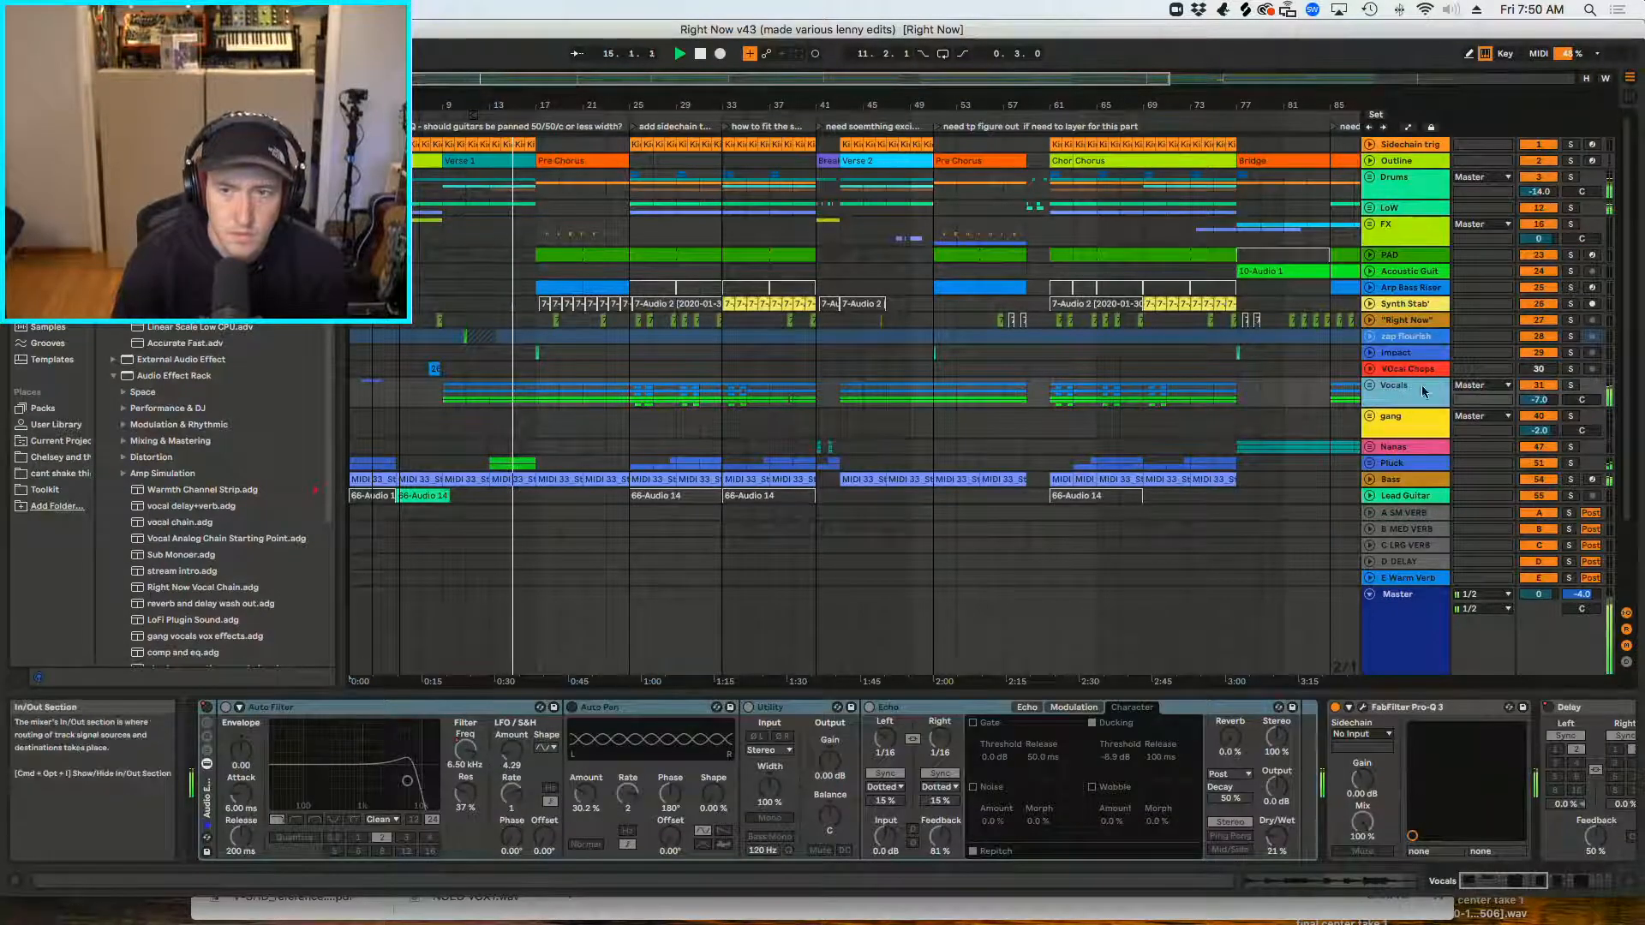
pyautogui.click(1370, 385)
pyautogui.scroll(-5, 480, 385)
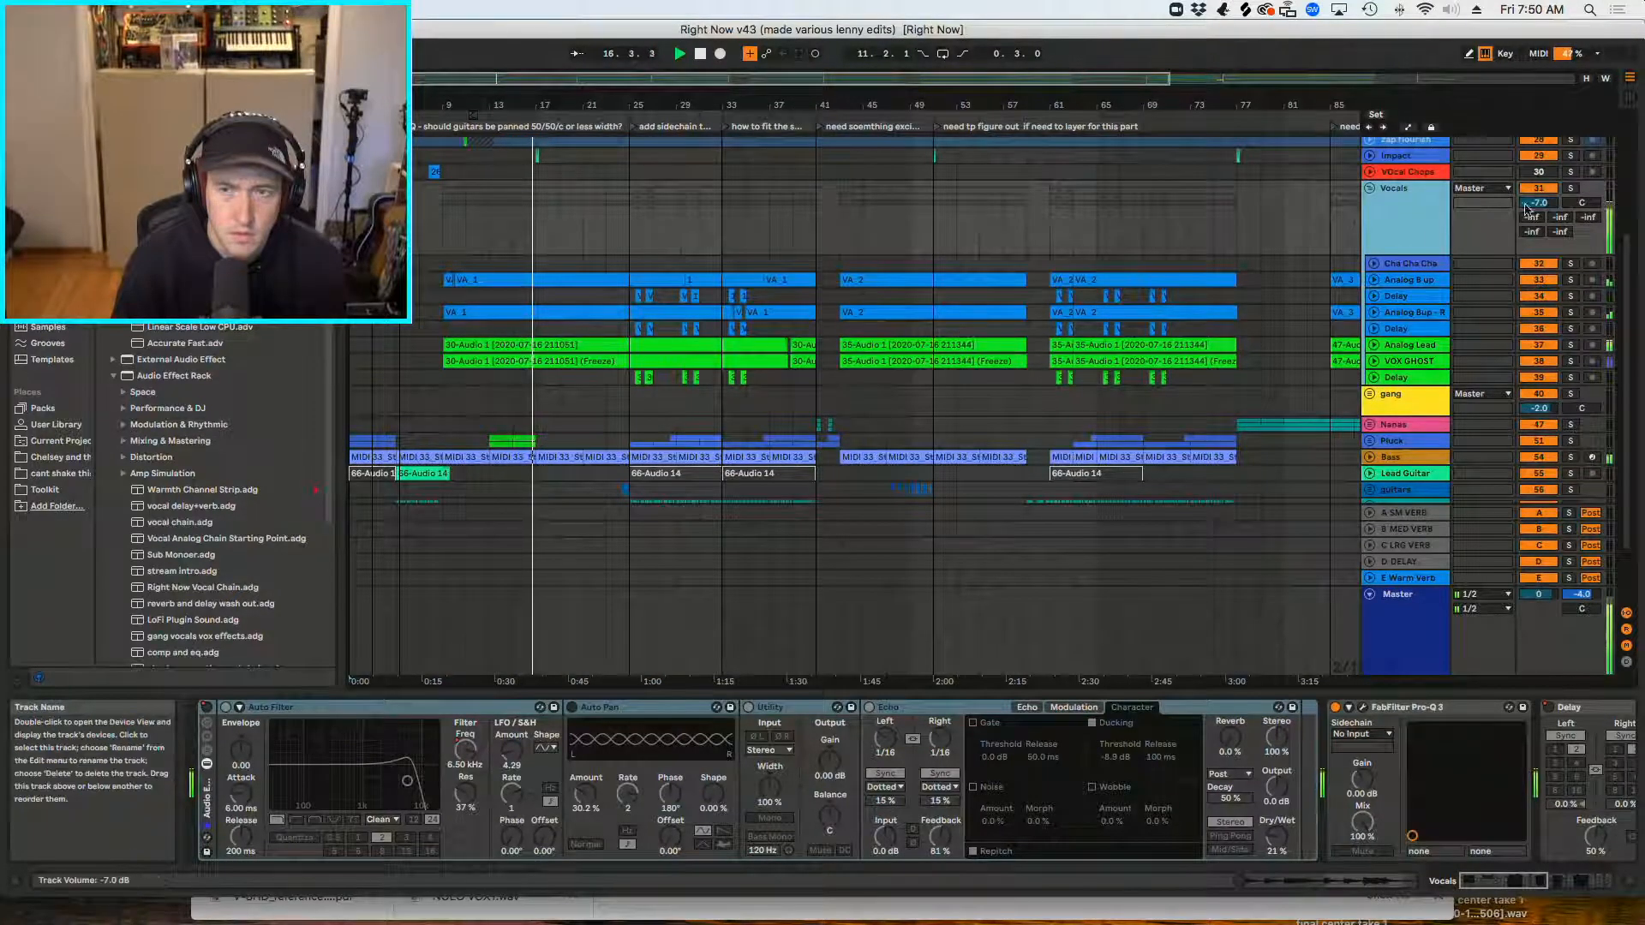
pyautogui.click(1571, 188)
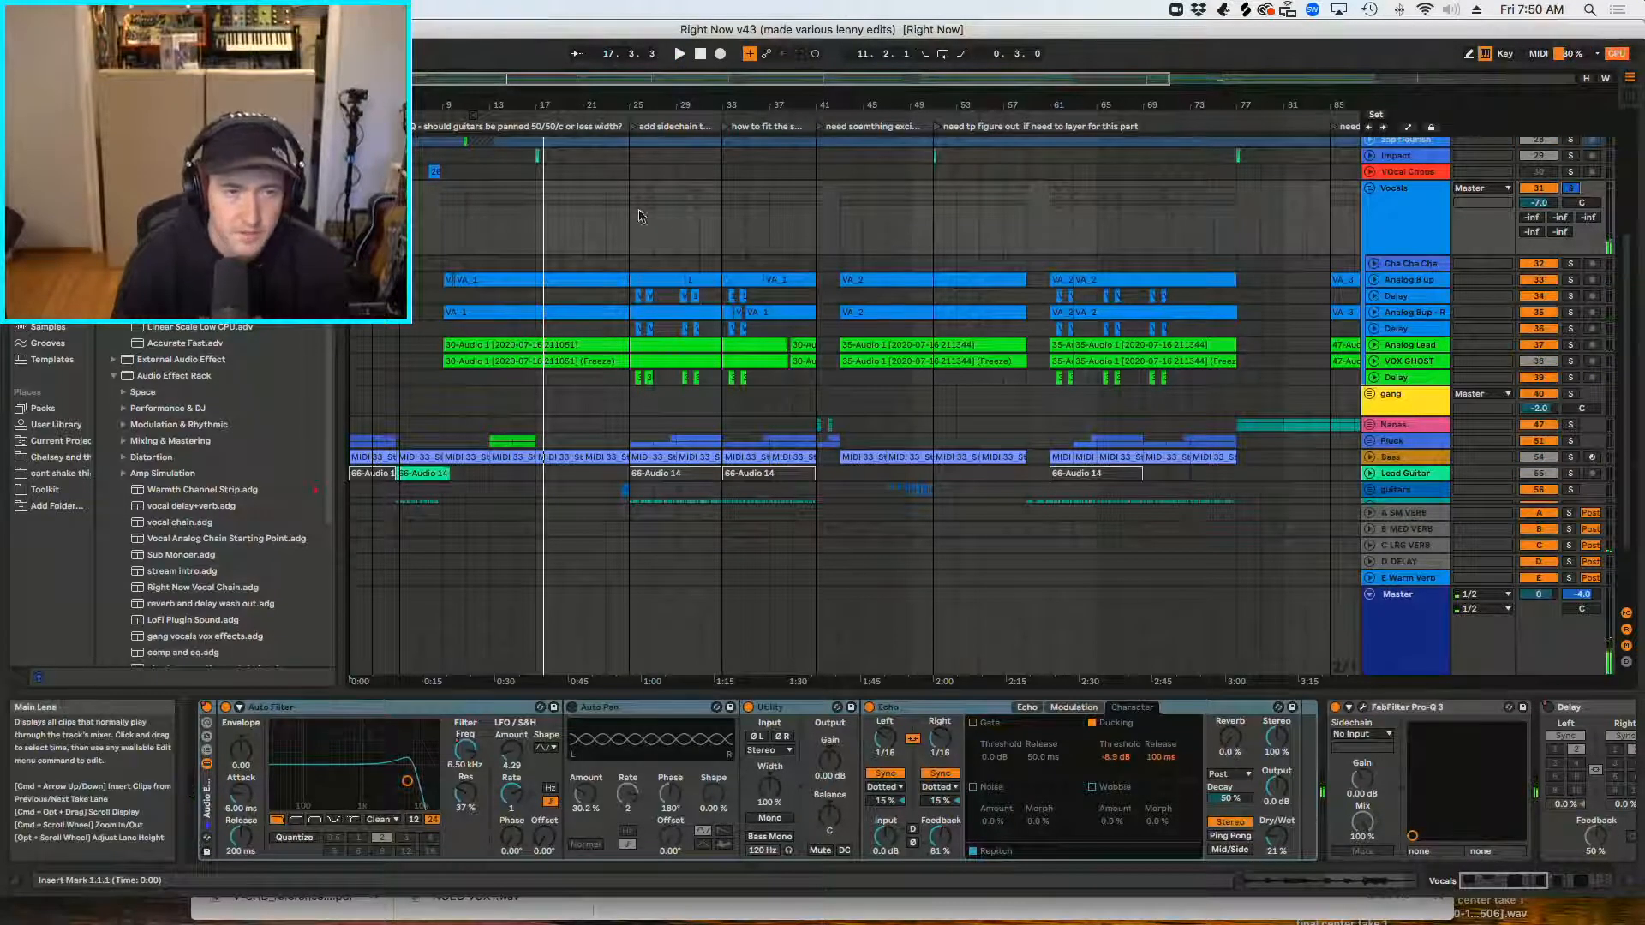
# Step: Loop bars 11 to 13 of the arrangement and play the soloed vocals
pyautogui.click(473, 239)
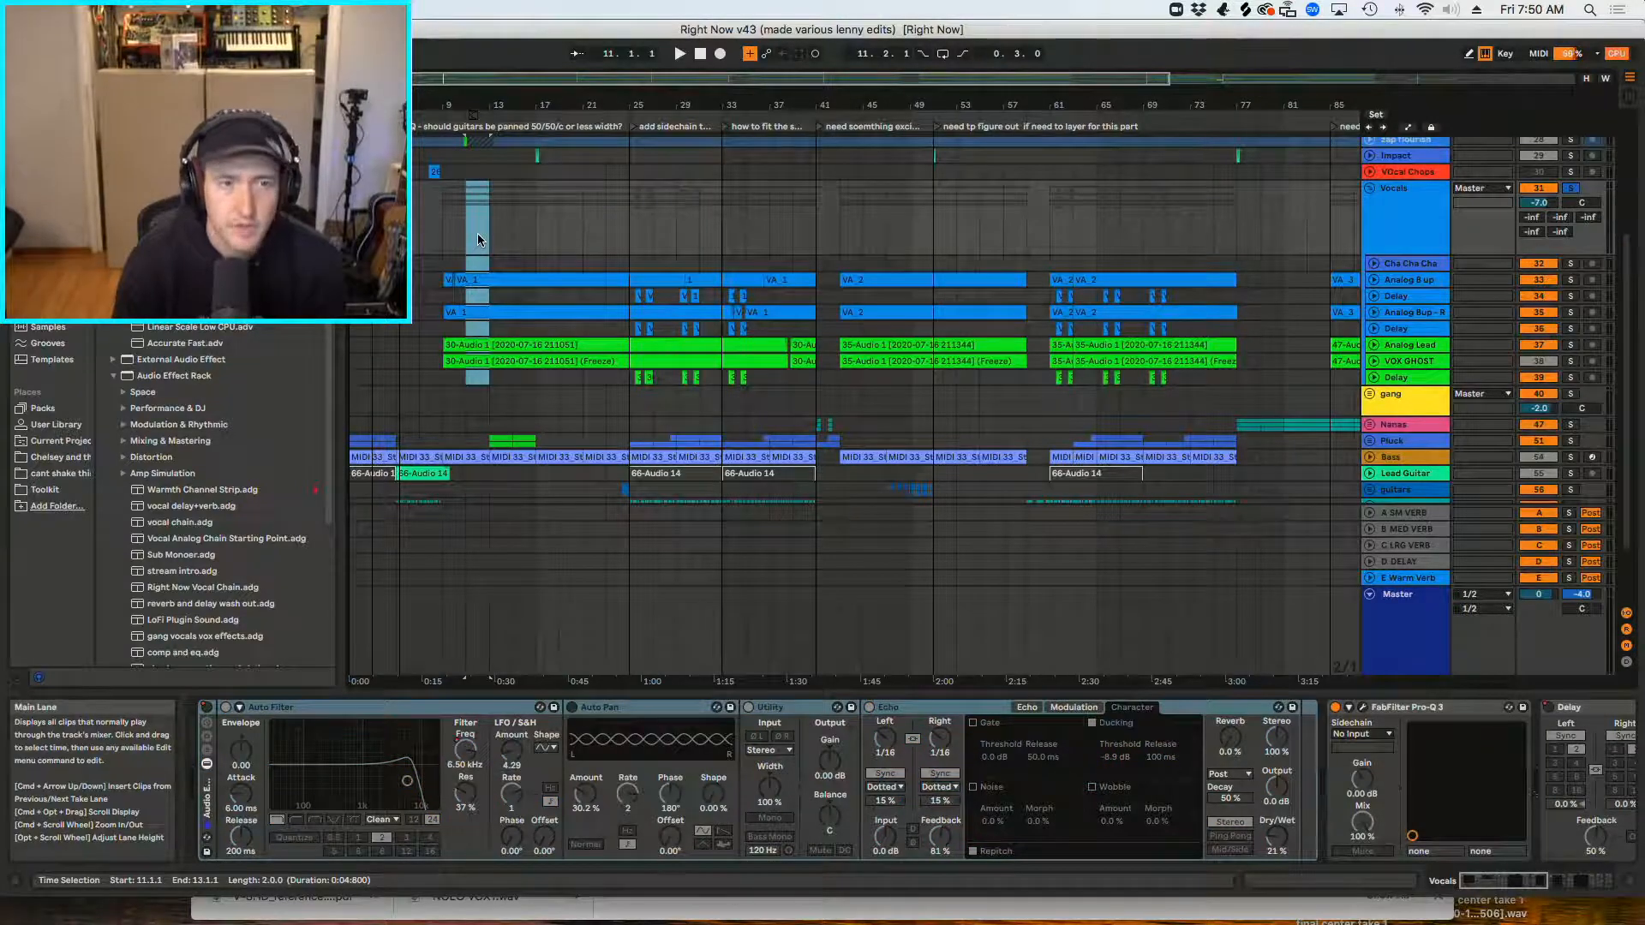
pyautogui.press('super+l')
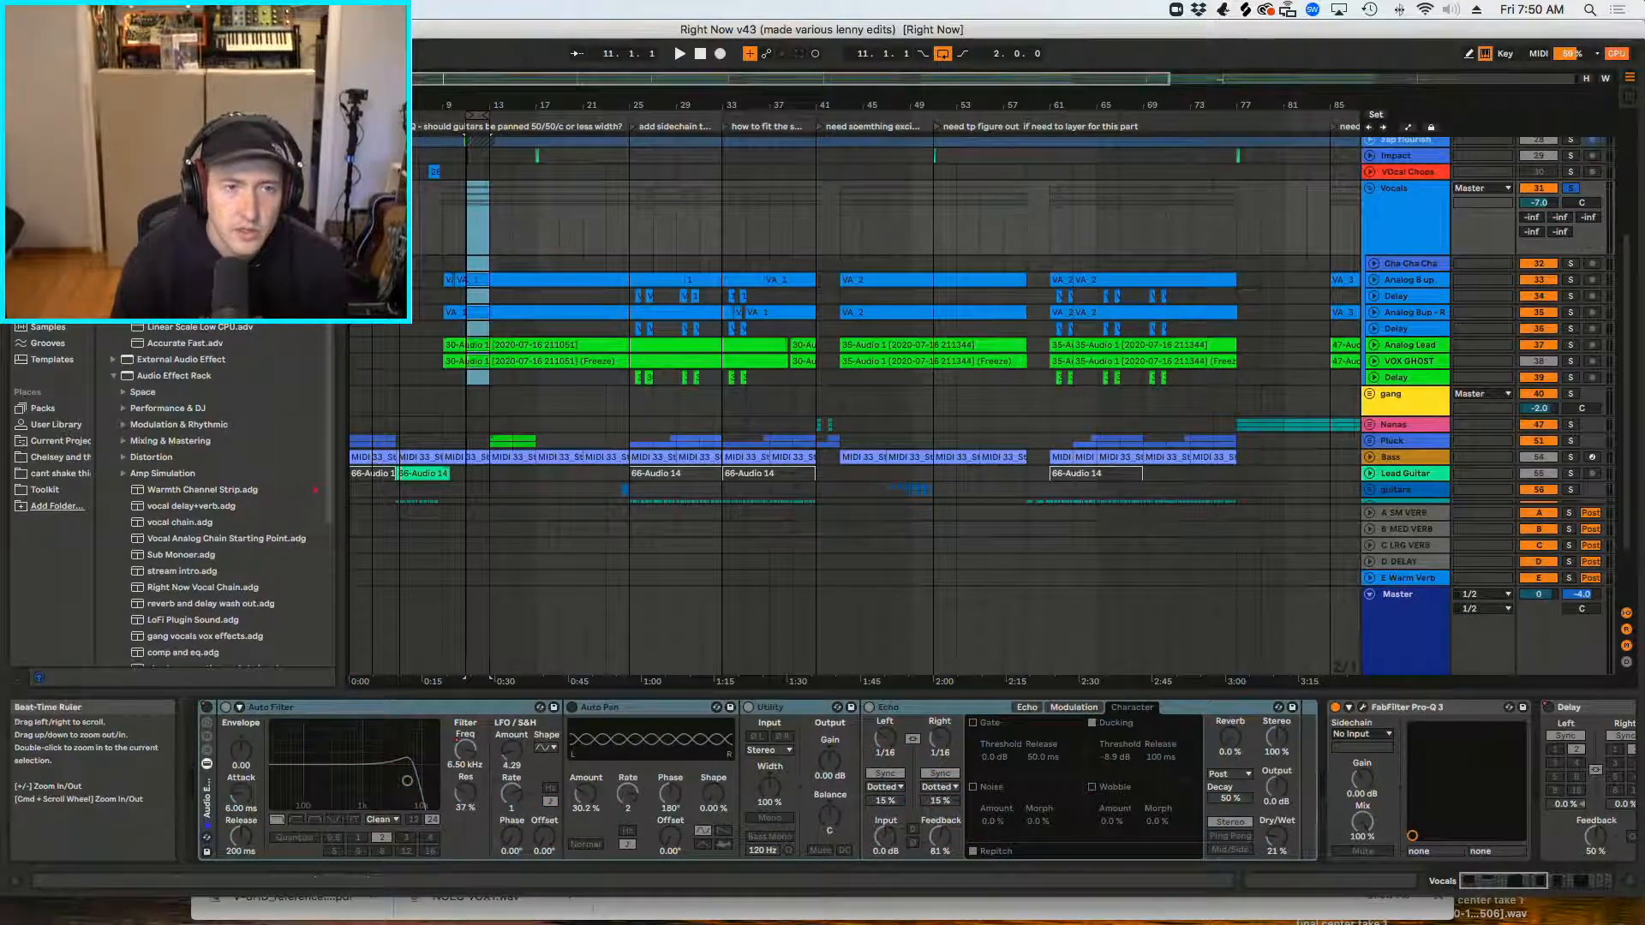
pyautogui.moveTo(463, 120); pyautogui.dragTo(467, 220)
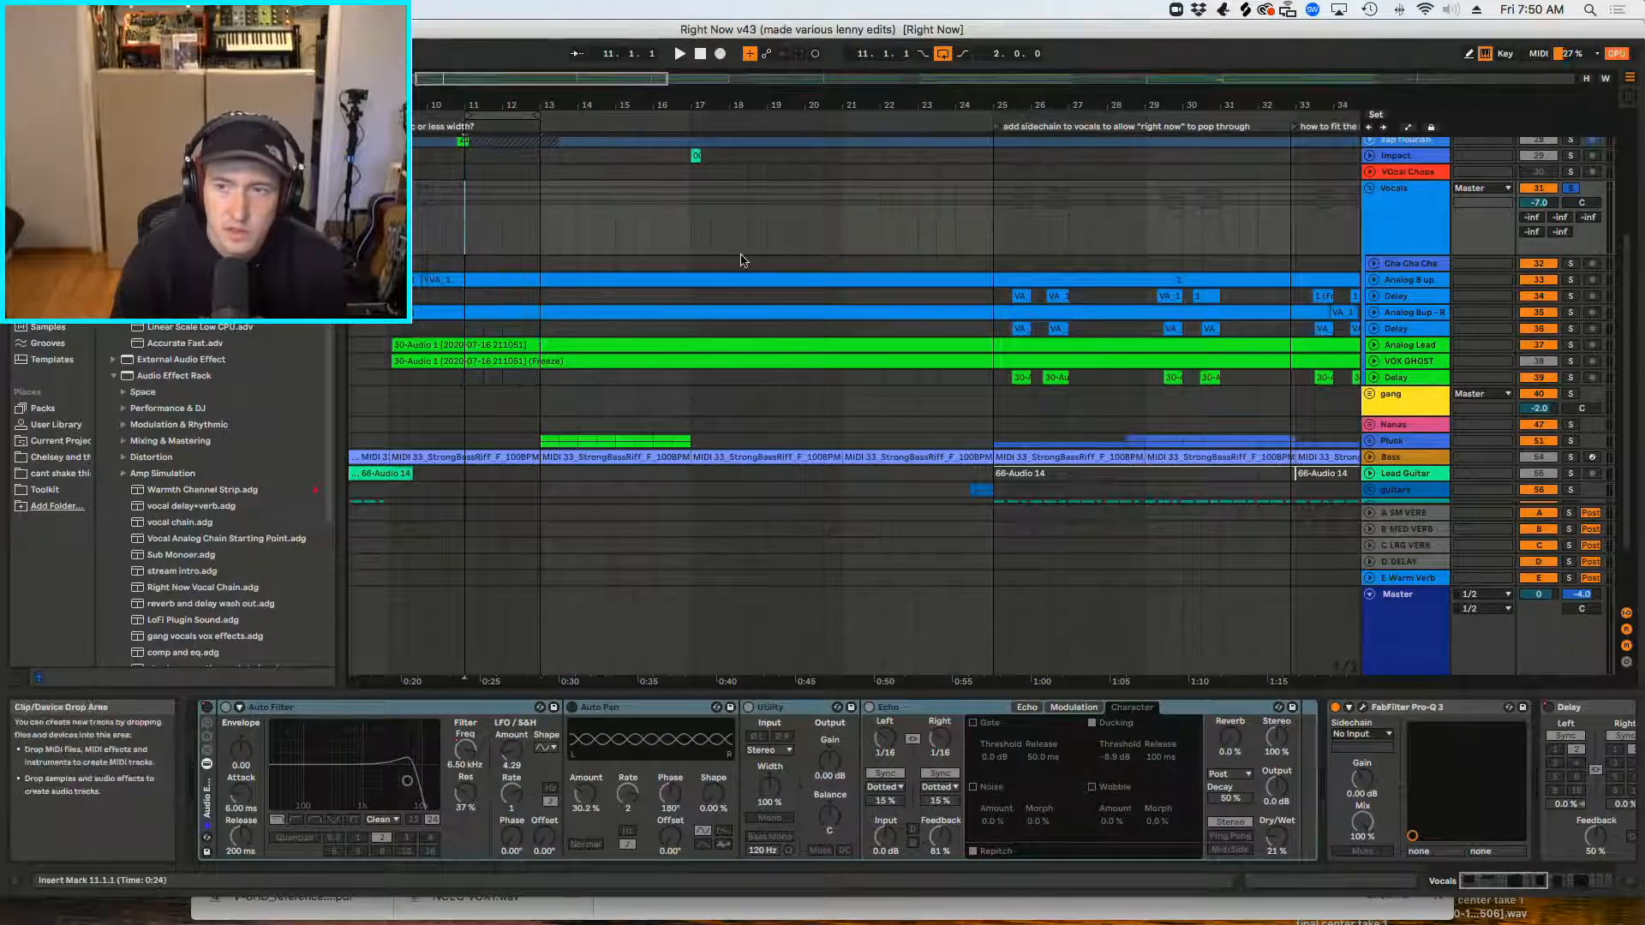
pyautogui.press('space')
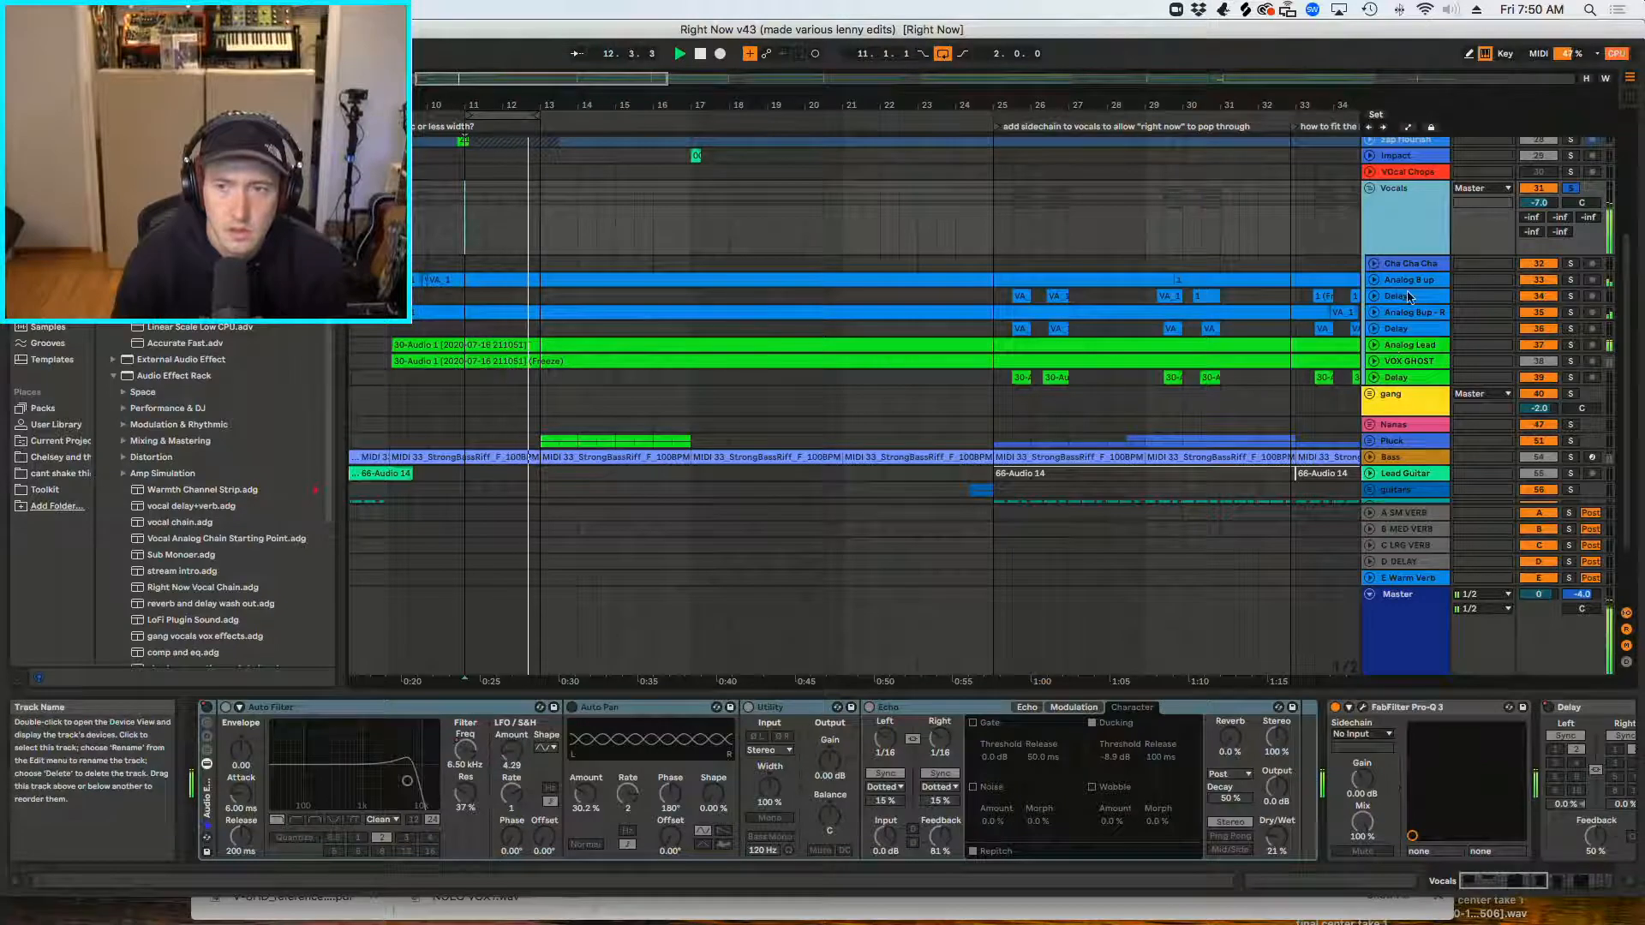
# Step: Open the VC 76 and VC 2A compressors on the Analog Lead track, review their settings side by side, and close both windows
pyautogui.click(1424, 346)
pyautogui.press('space')
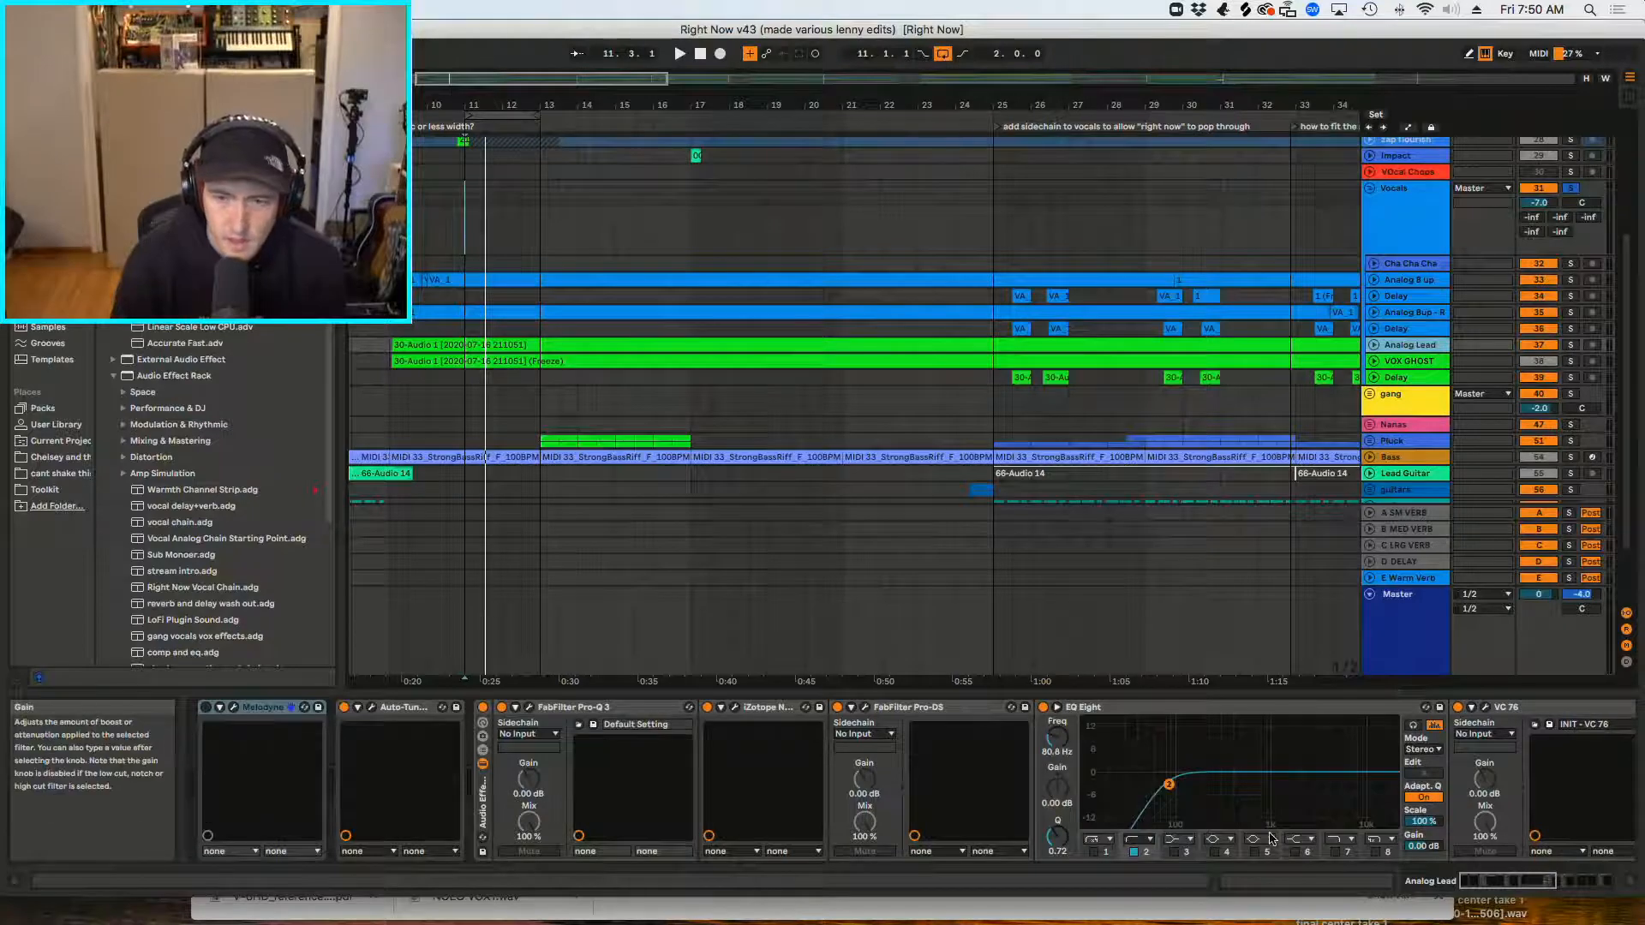
pyautogui.moveTo(1482, 880); pyautogui.dragTo(1525, 882)
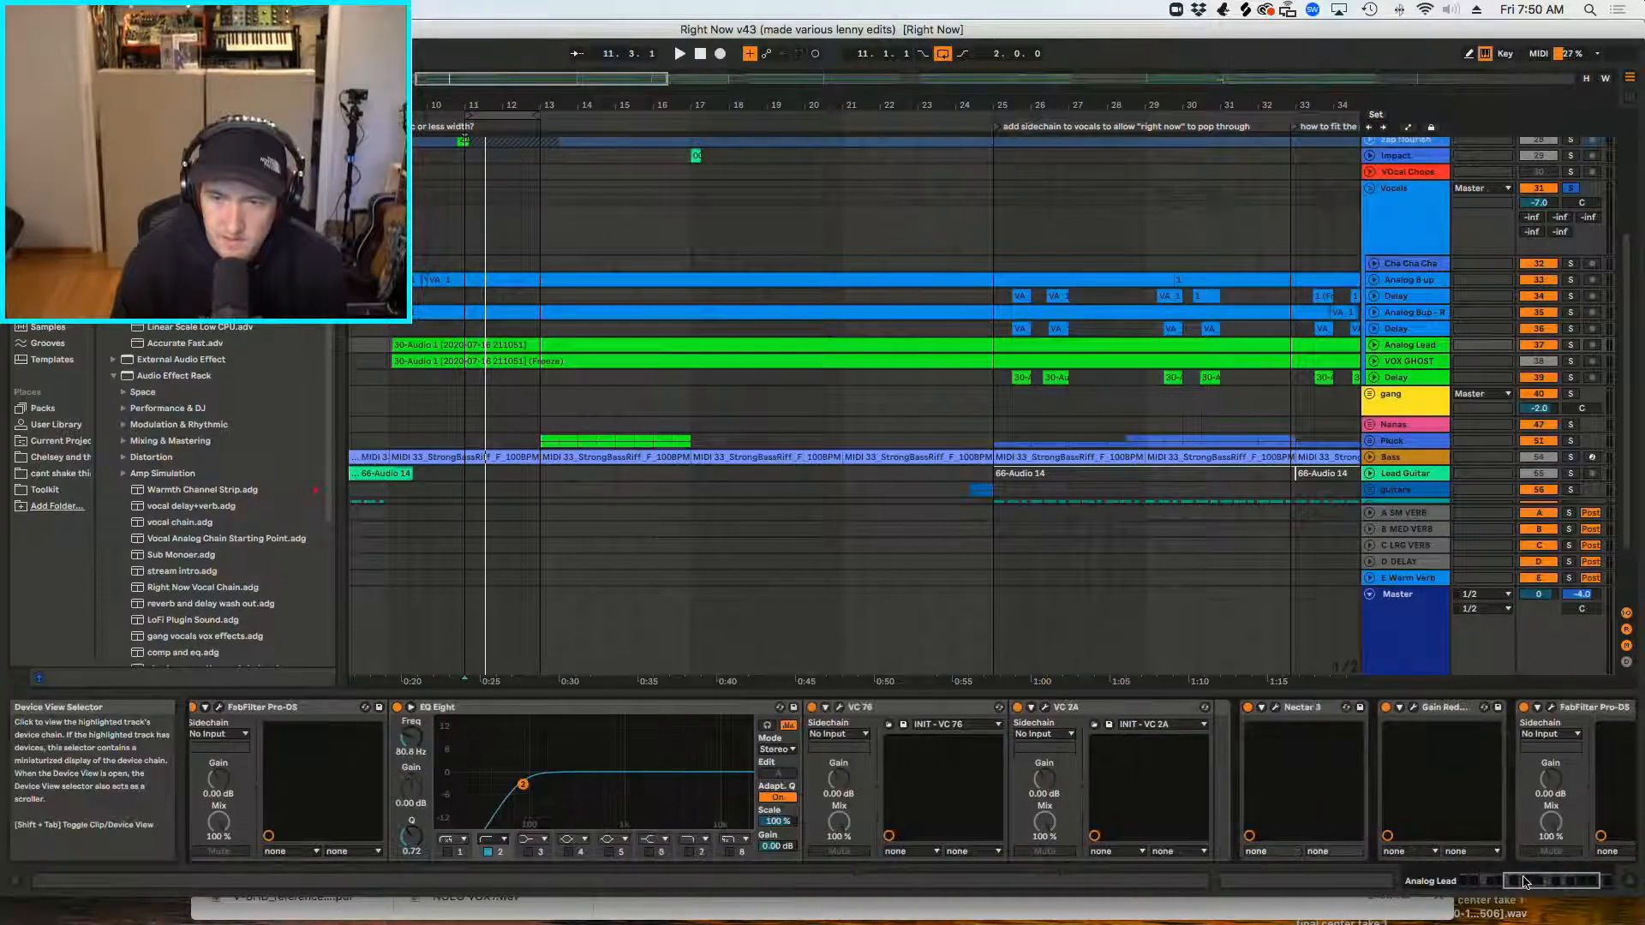
pyautogui.click(841, 709)
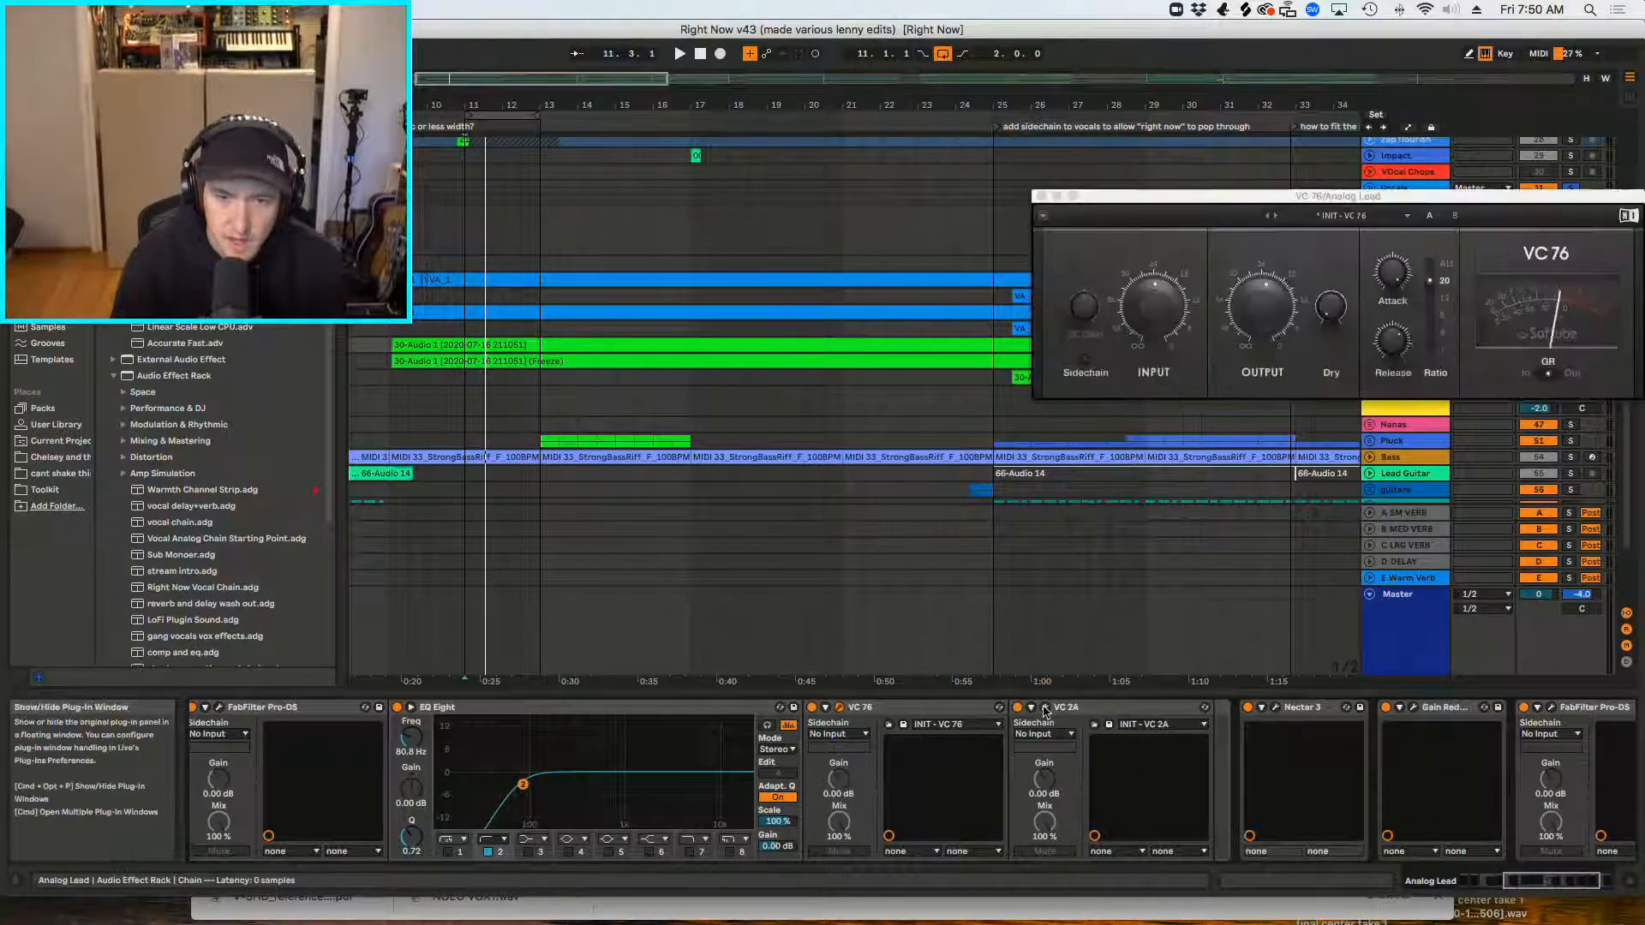
pyautogui.click(1045, 707)
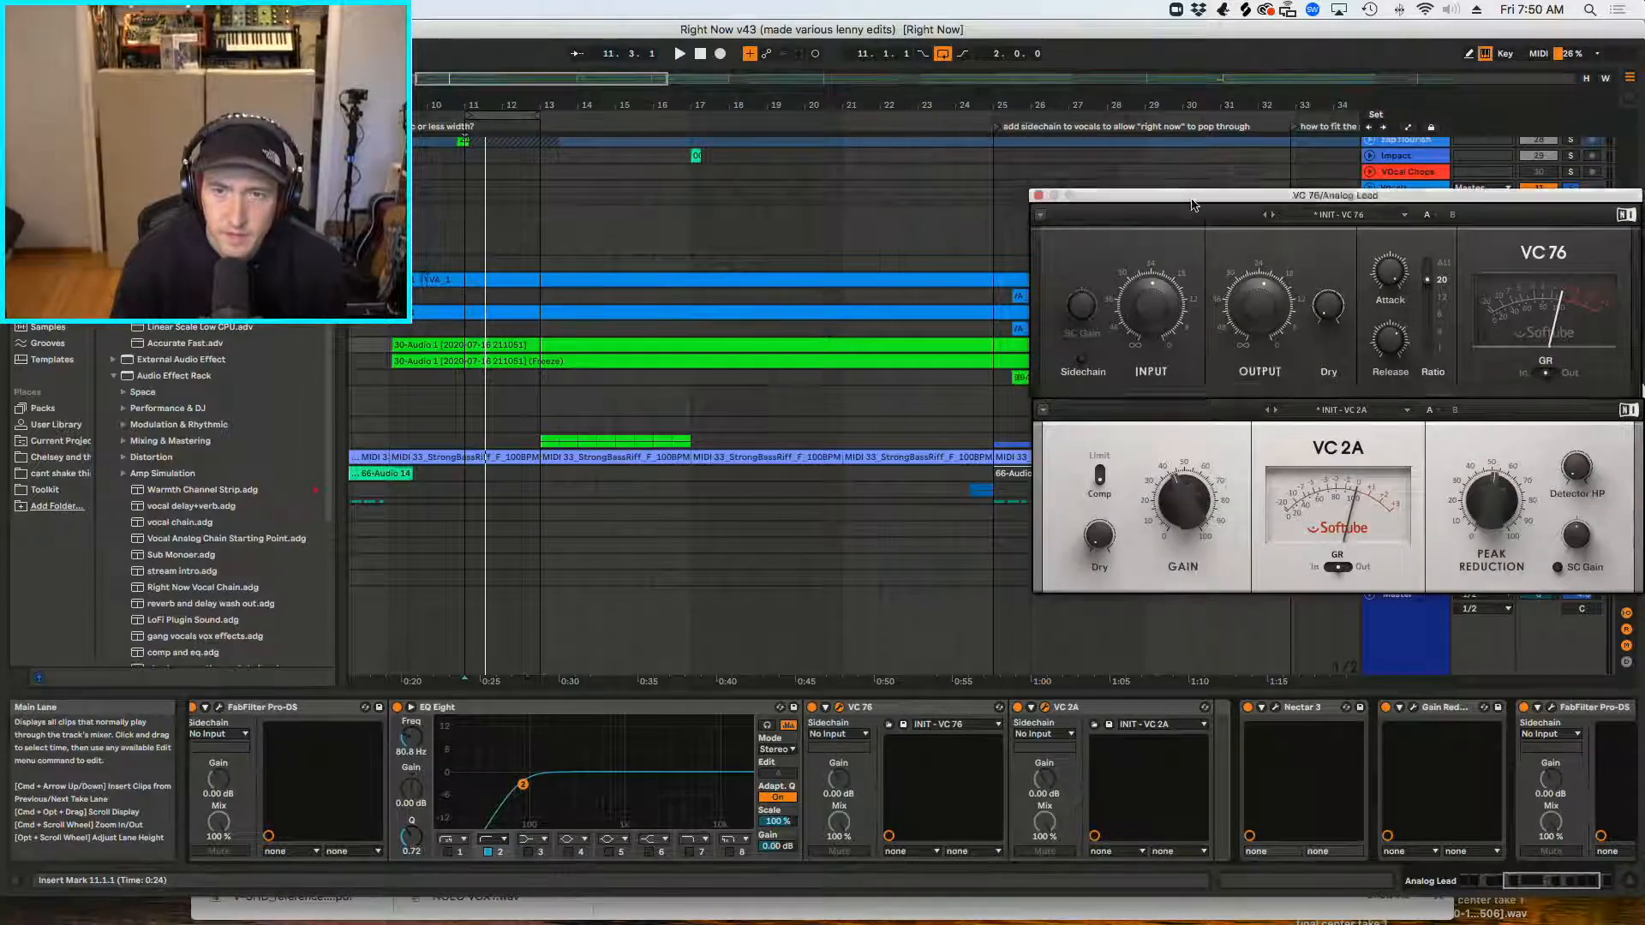
pyautogui.moveTo(1337, 196); pyautogui.dragTo(596, 212)
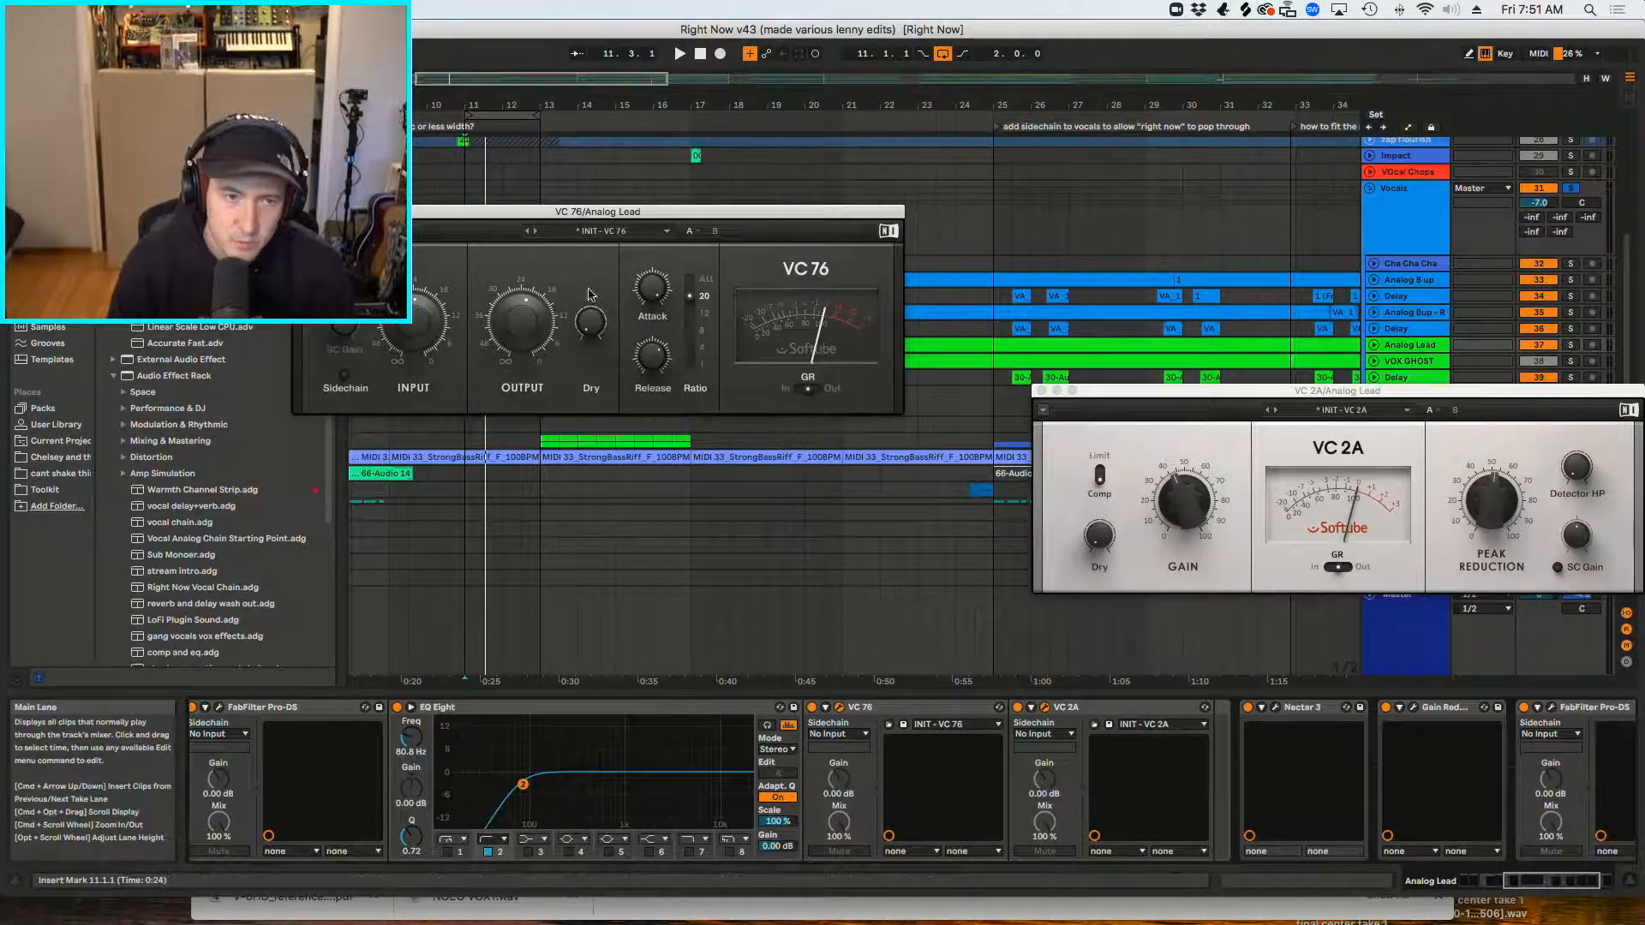
pyautogui.moveTo(655, 293)
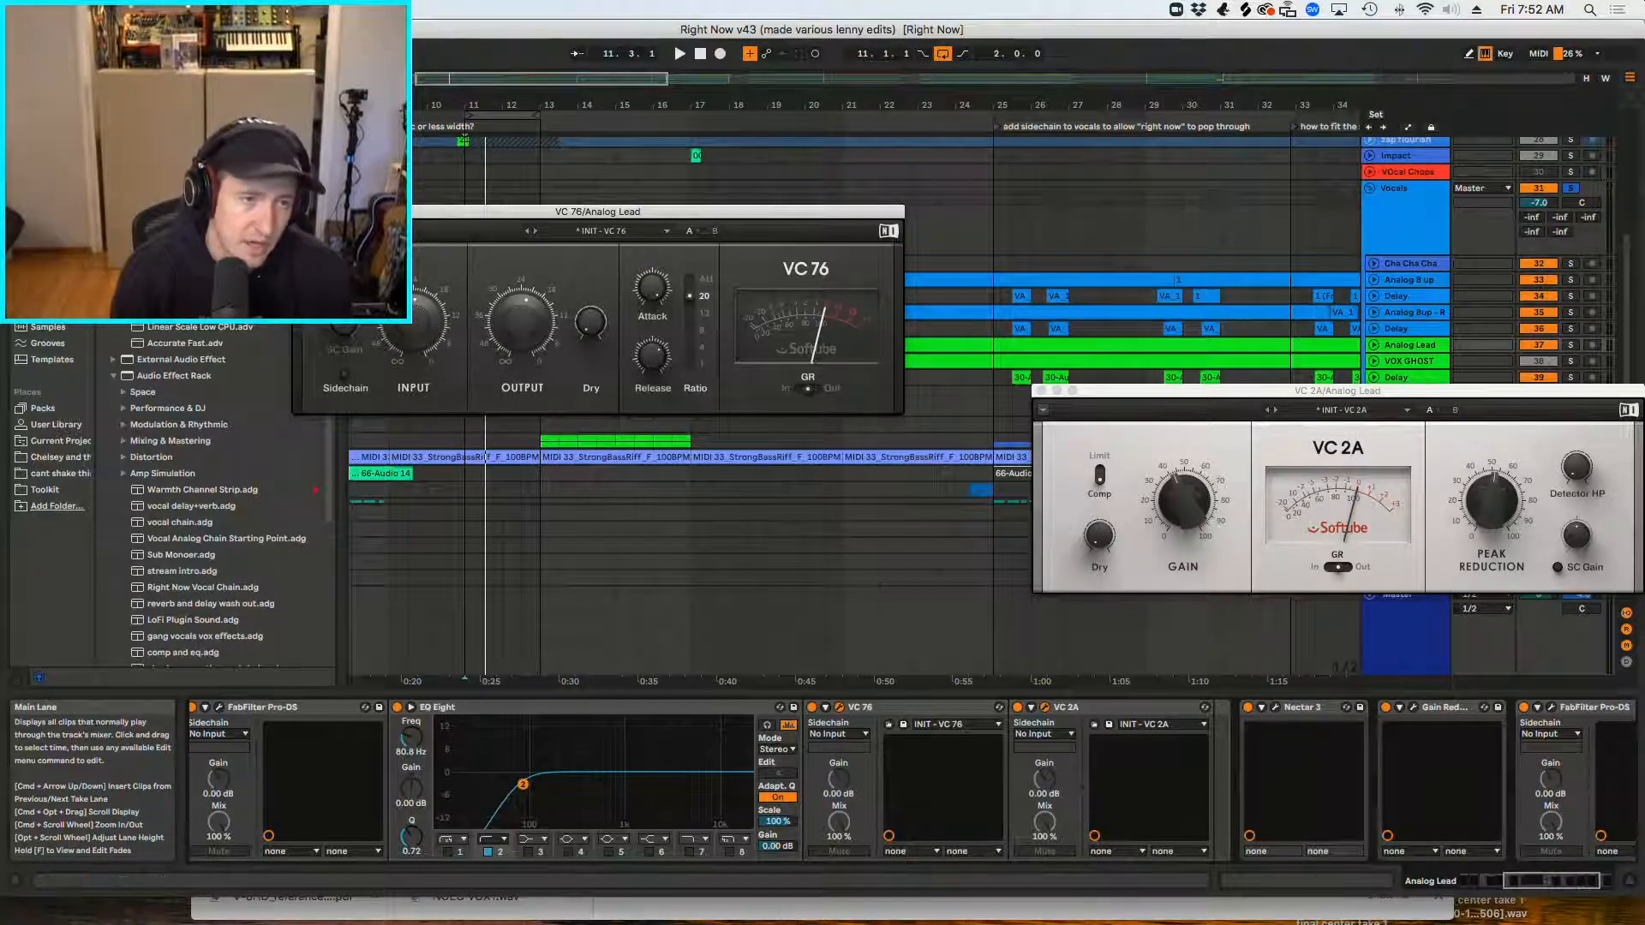
pyautogui.click(1026, 317)
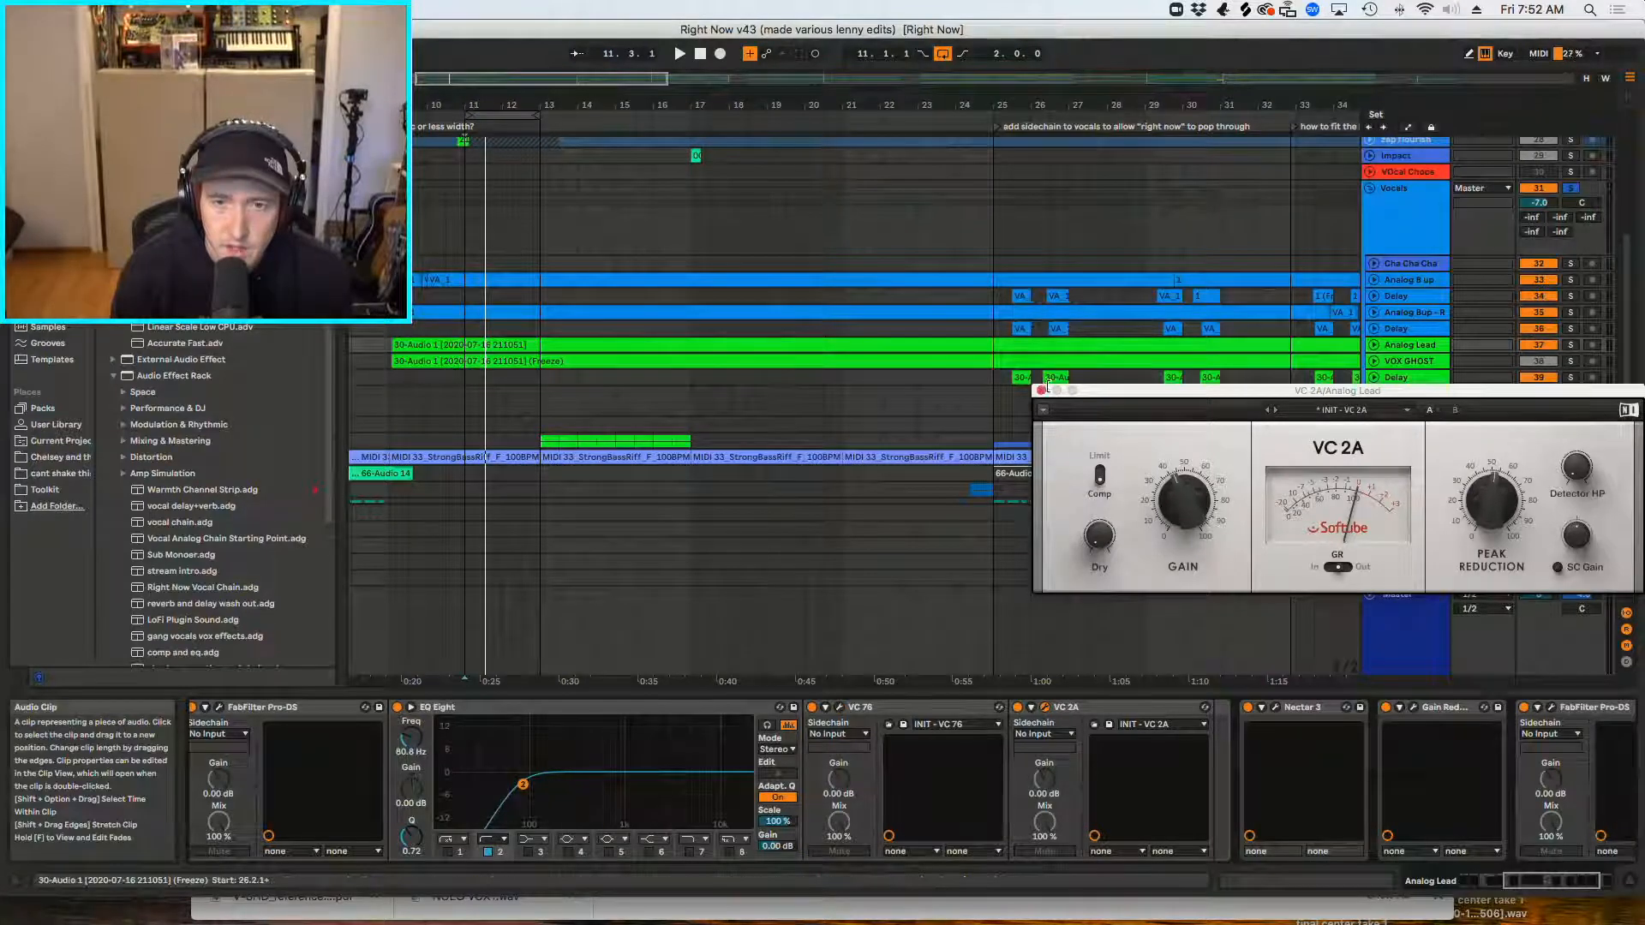
pyautogui.click(1041, 391)
# Step: Find FabFilter Pro-Q 3 and add it at the end of the Analog Lead effect chain
pyautogui.click(1607, 884)
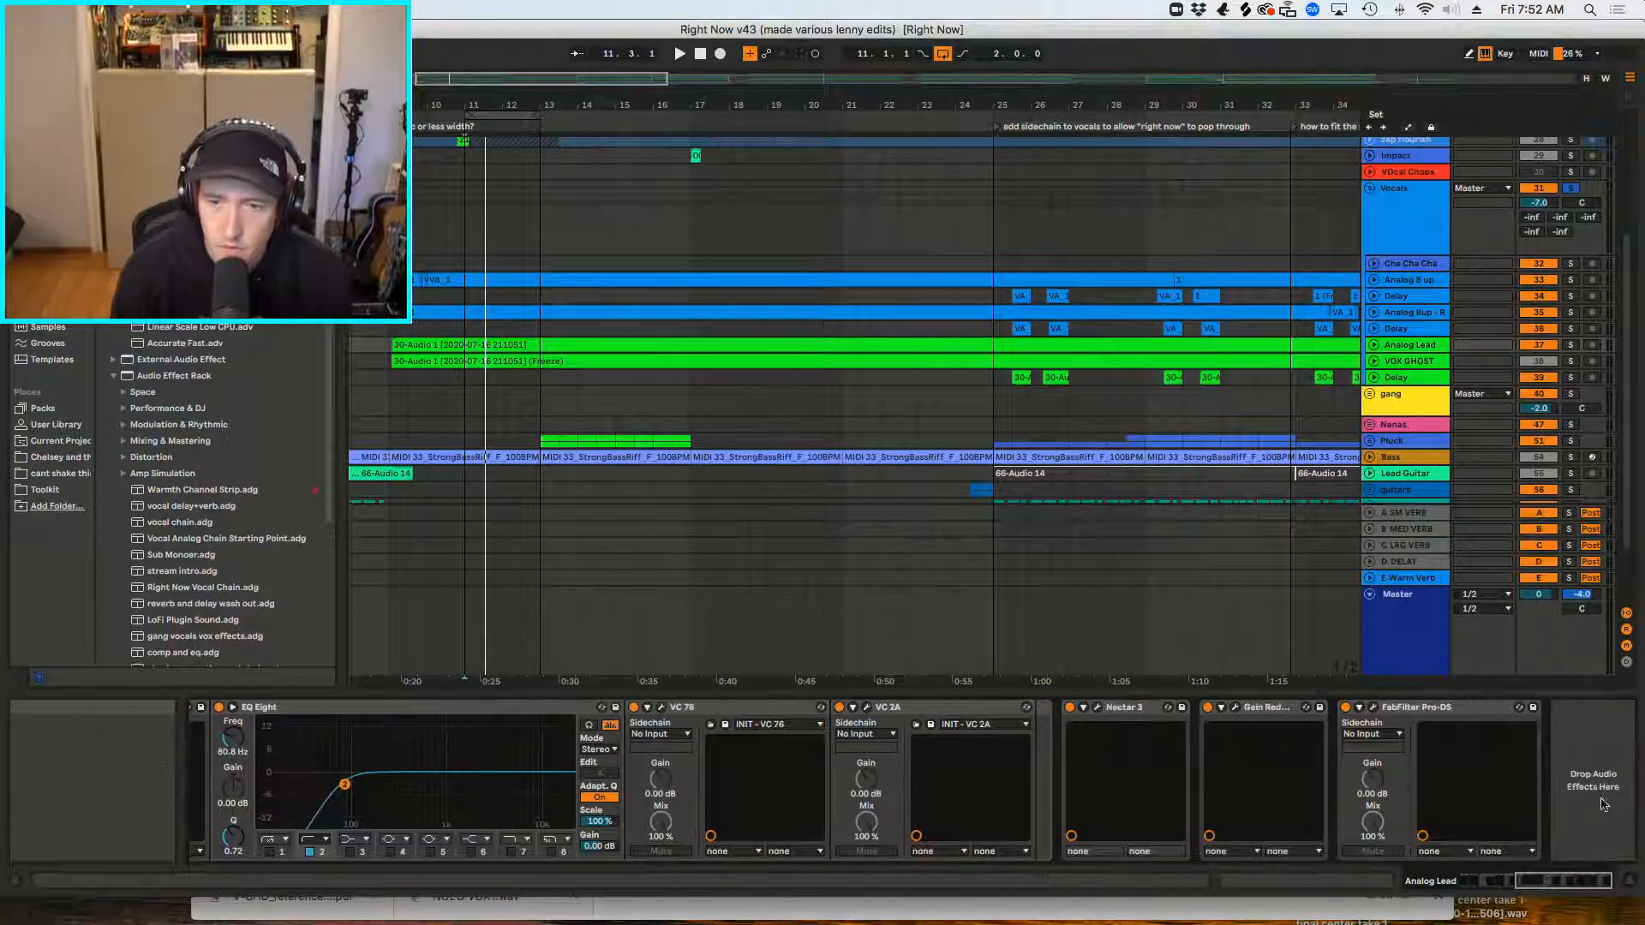
pyautogui.click(50, 294)
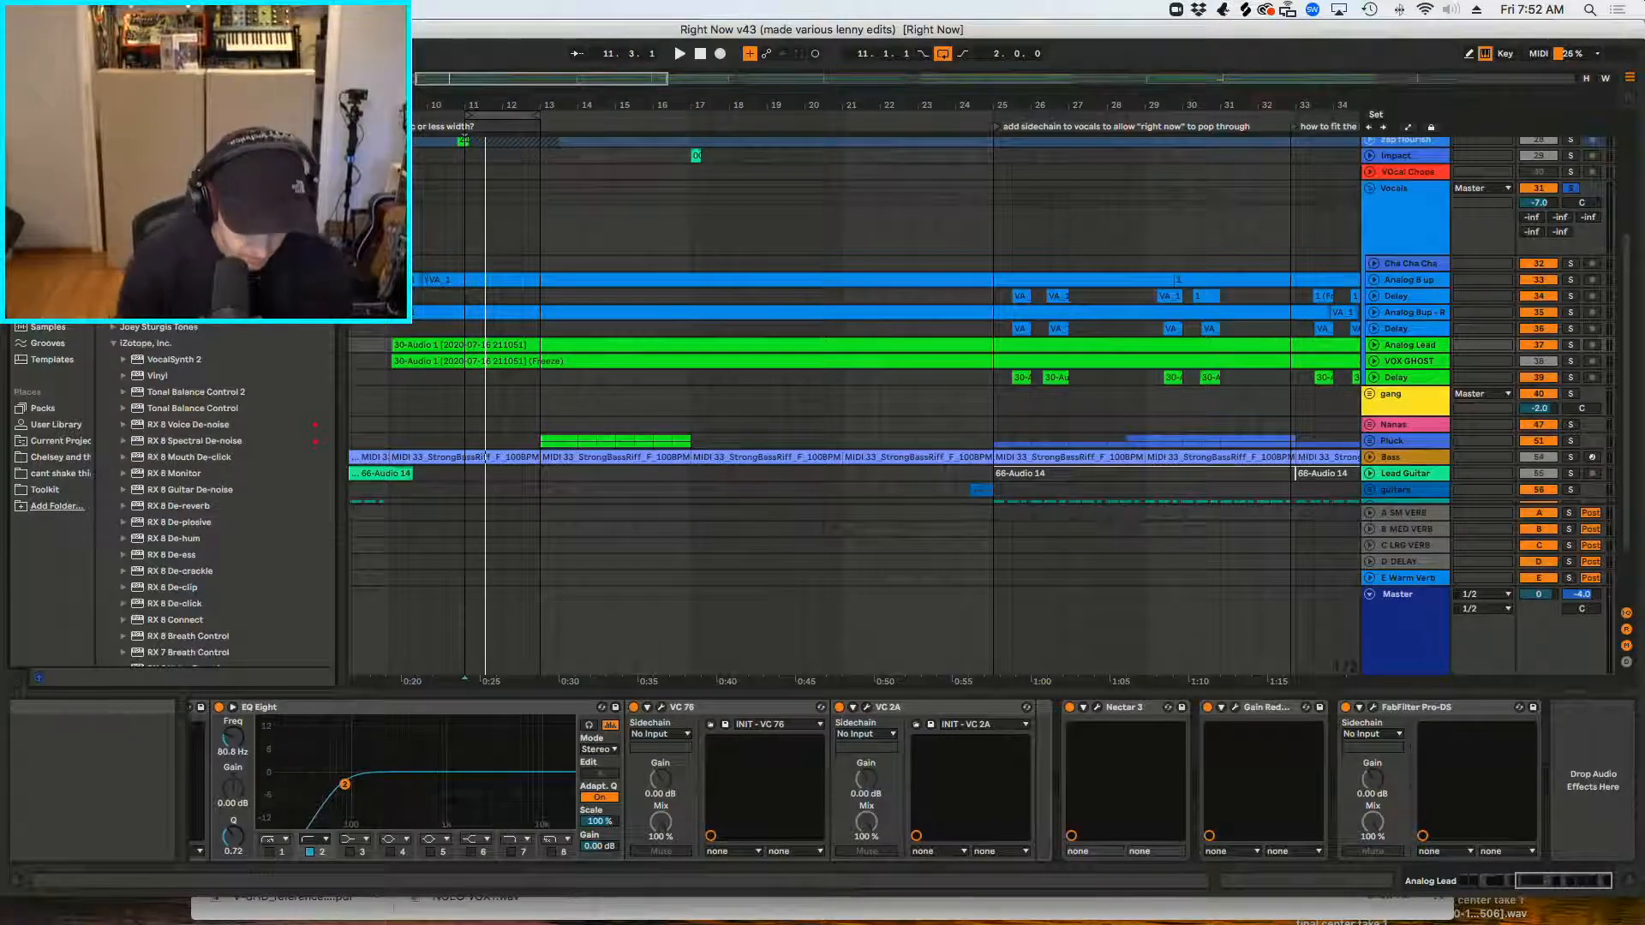
pyautogui.press('super+f')
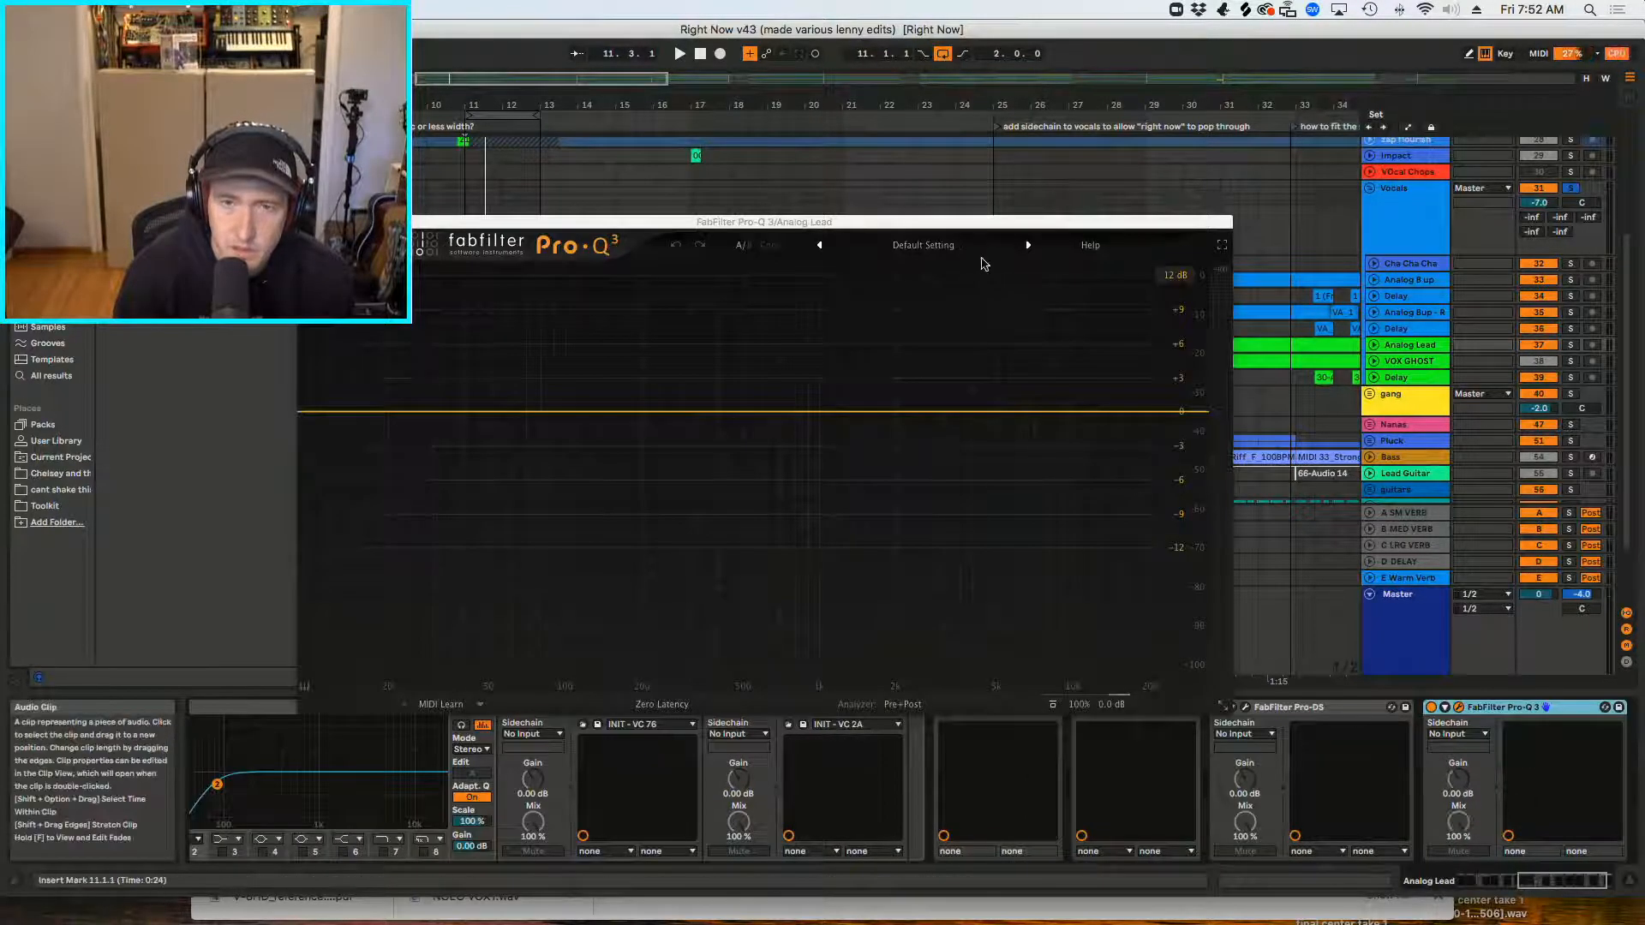
pyautogui.moveTo(982, 223); pyautogui.dragTo(1012, 154)
# Step: Open Gain Reduction beside the Pro-Q 3 window and play the loop to examine the lead vocal's spectrum and compression
pyautogui.click(1108, 707)
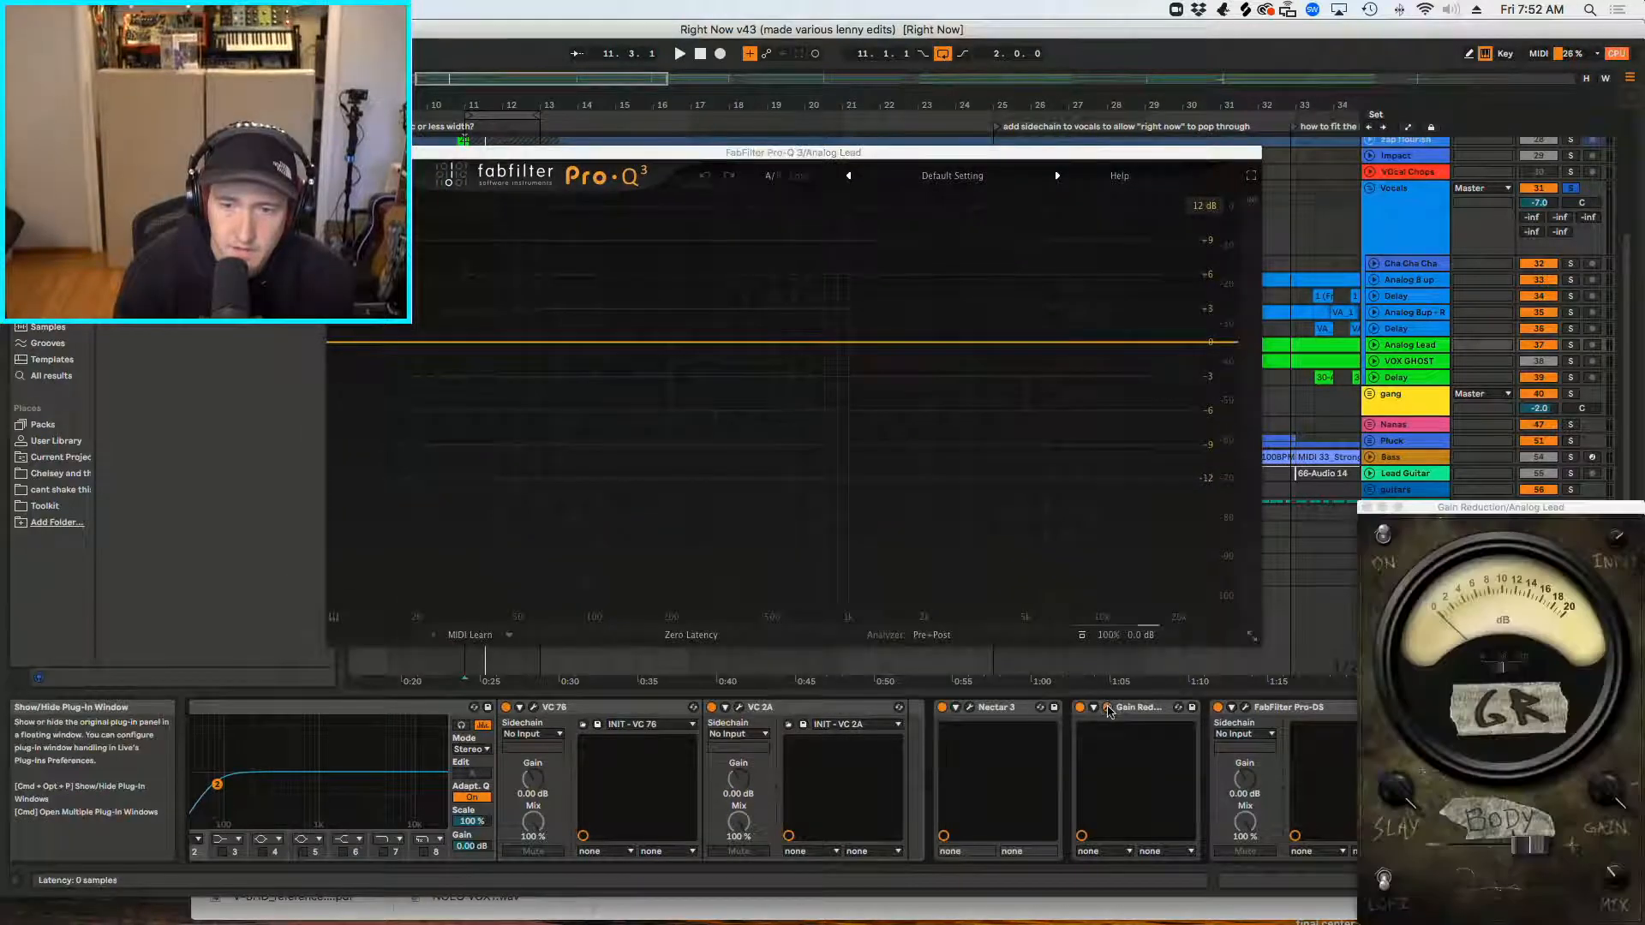
pyautogui.moveTo(1436, 529); pyautogui.dragTo(1114, 495)
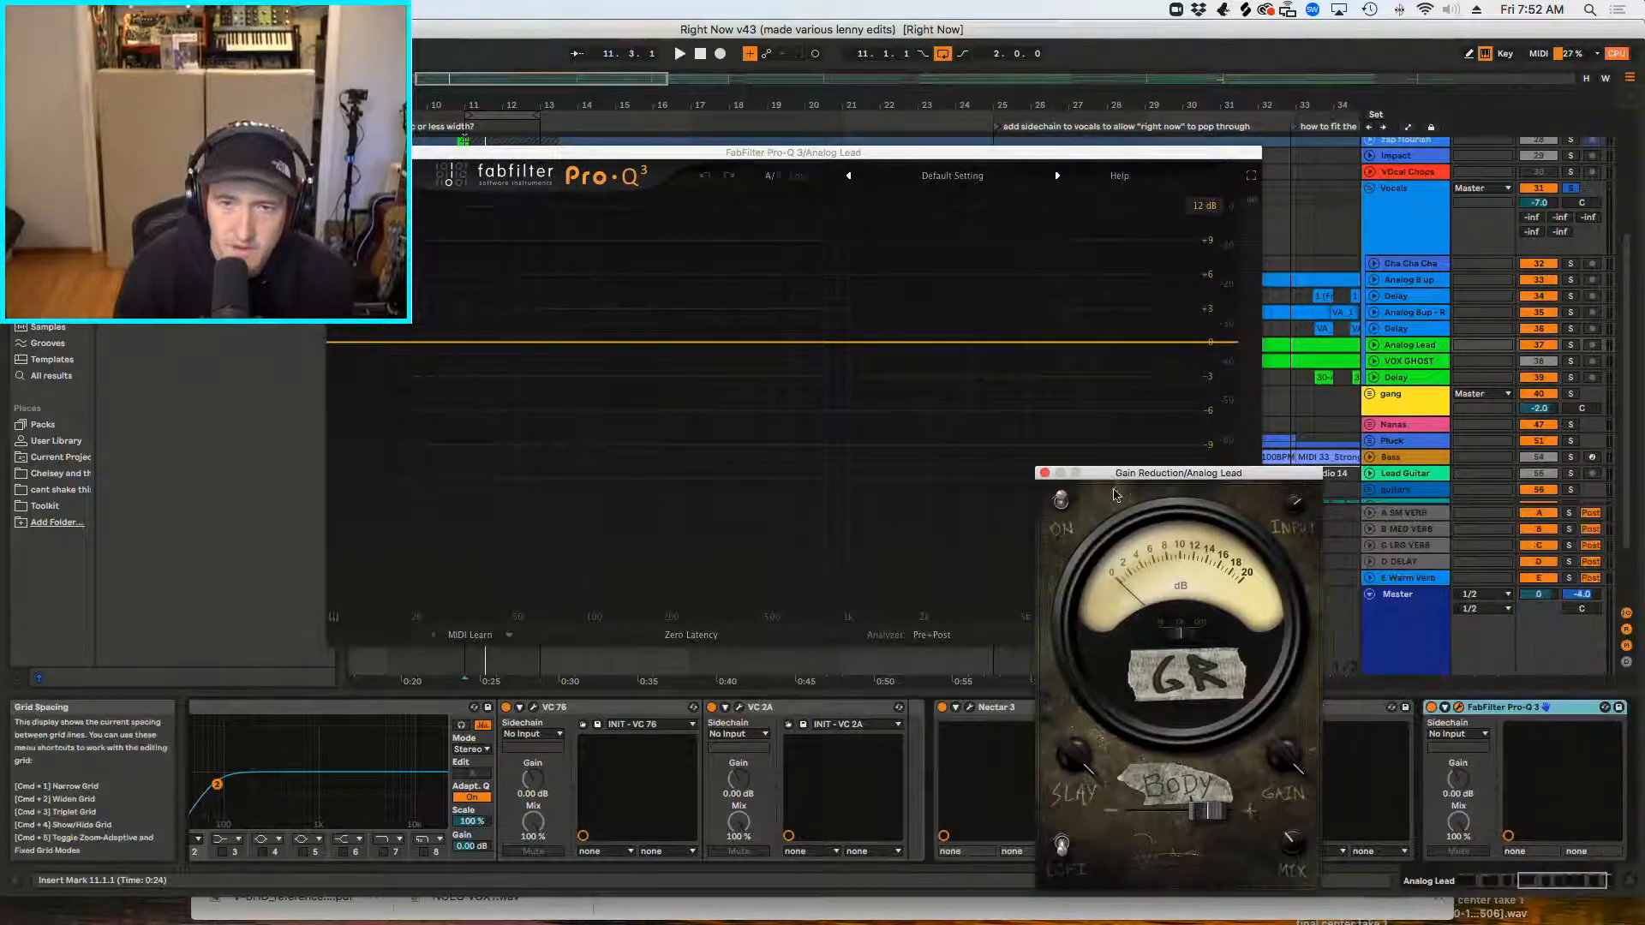
pyautogui.moveTo(651, 153); pyautogui.dragTo(264, 426)
pyautogui.click(465, 336)
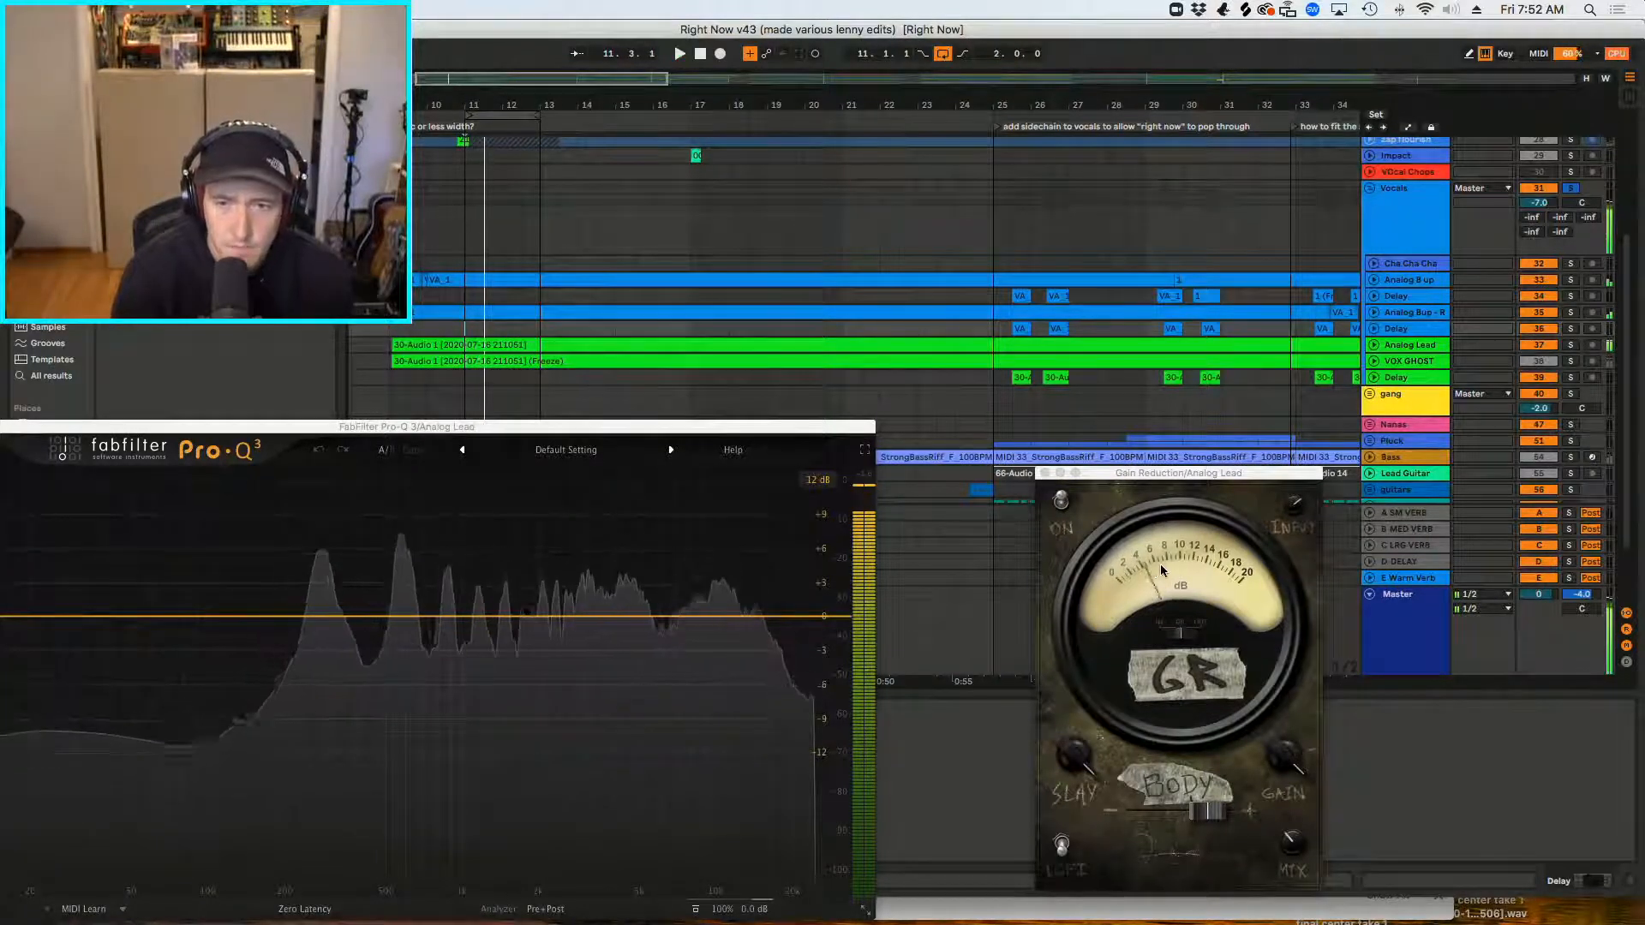
pyautogui.press('space')
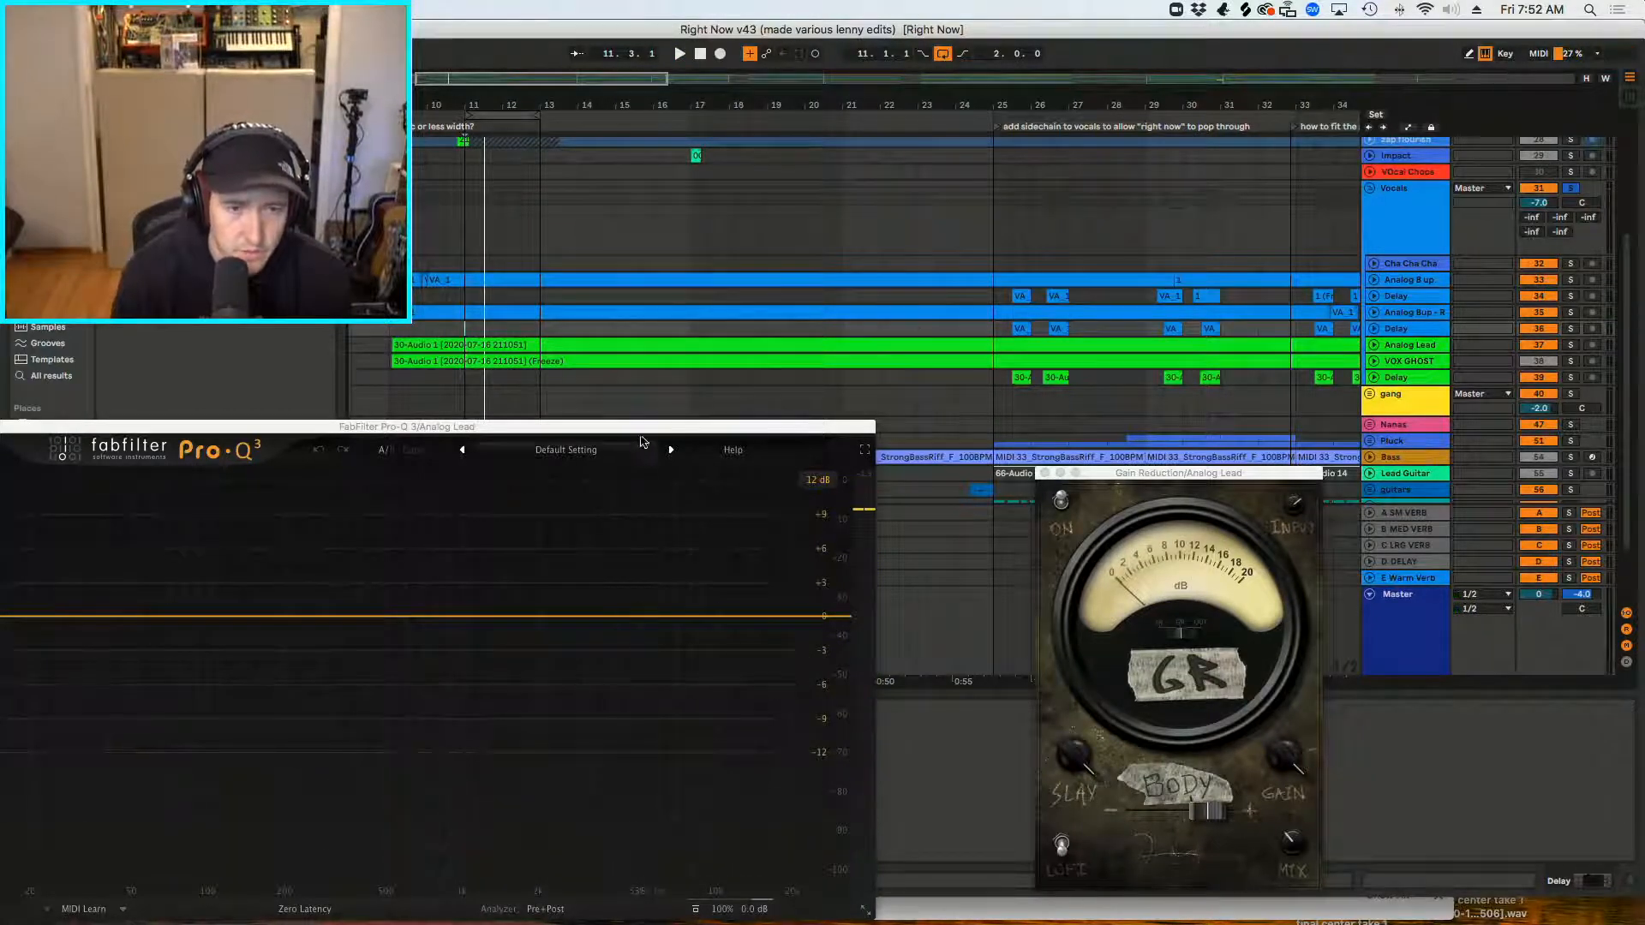
# Step: Add a narrow bell cut in Pro-Q 3 at about 4791 Hz, with about -5.99 dB gain and a Q of 16.38
pyautogui.moveTo(657, 427); pyautogui.dragTo(665, 358)
pyautogui.click(640, 548)
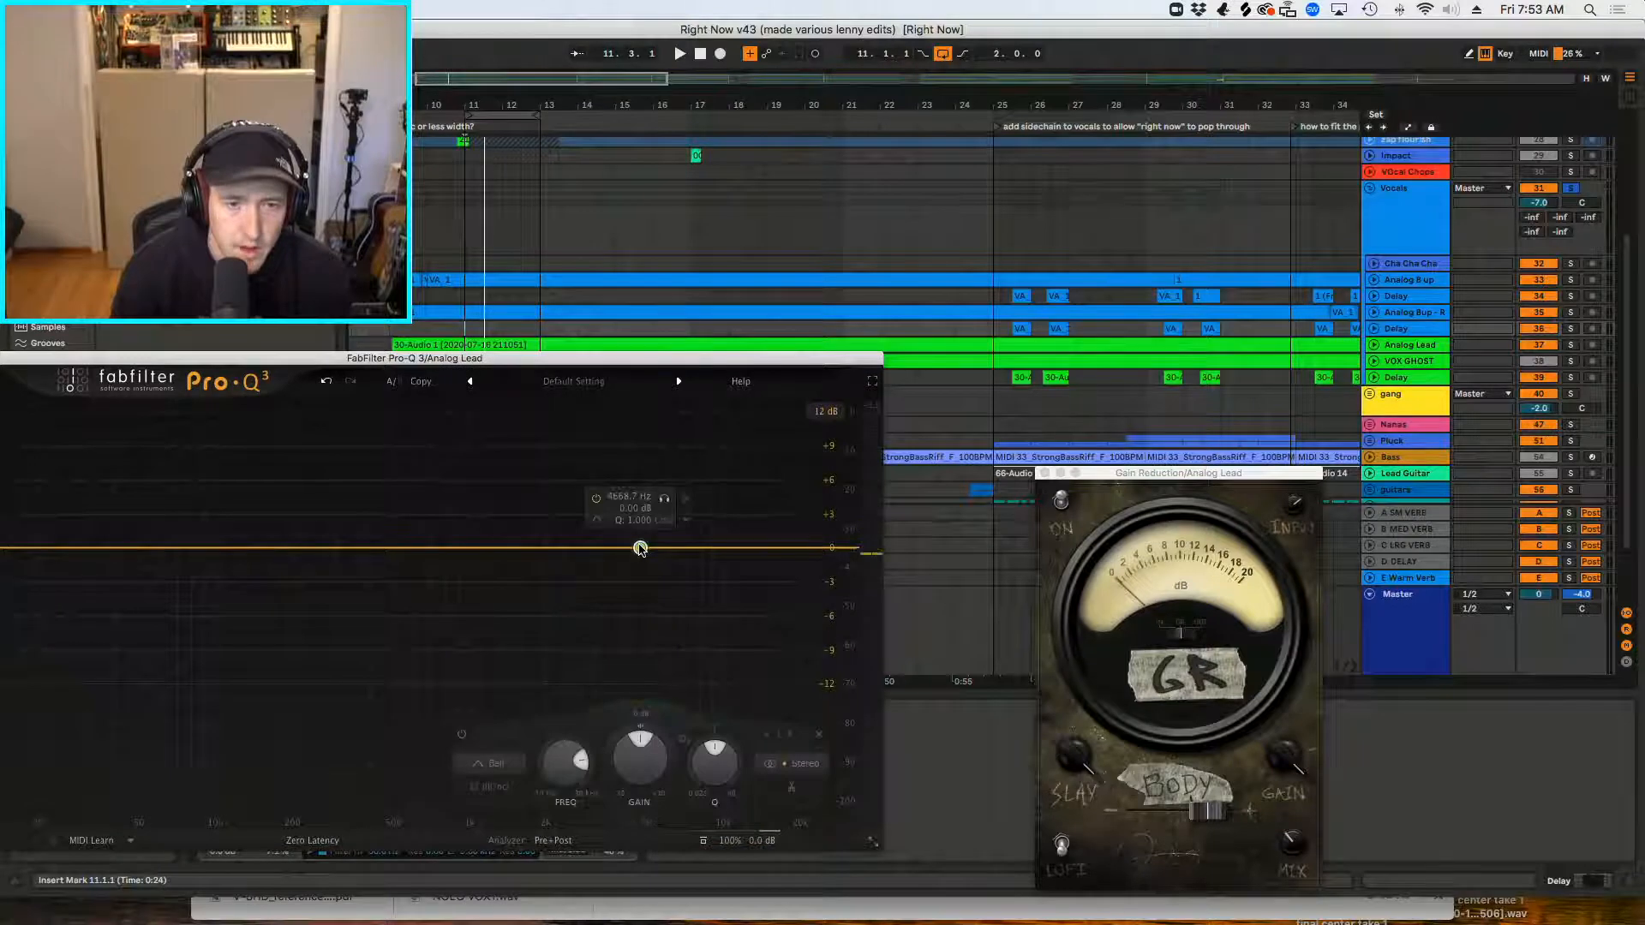
pyautogui.moveTo(640, 549); pyautogui.dragTo(641, 621)
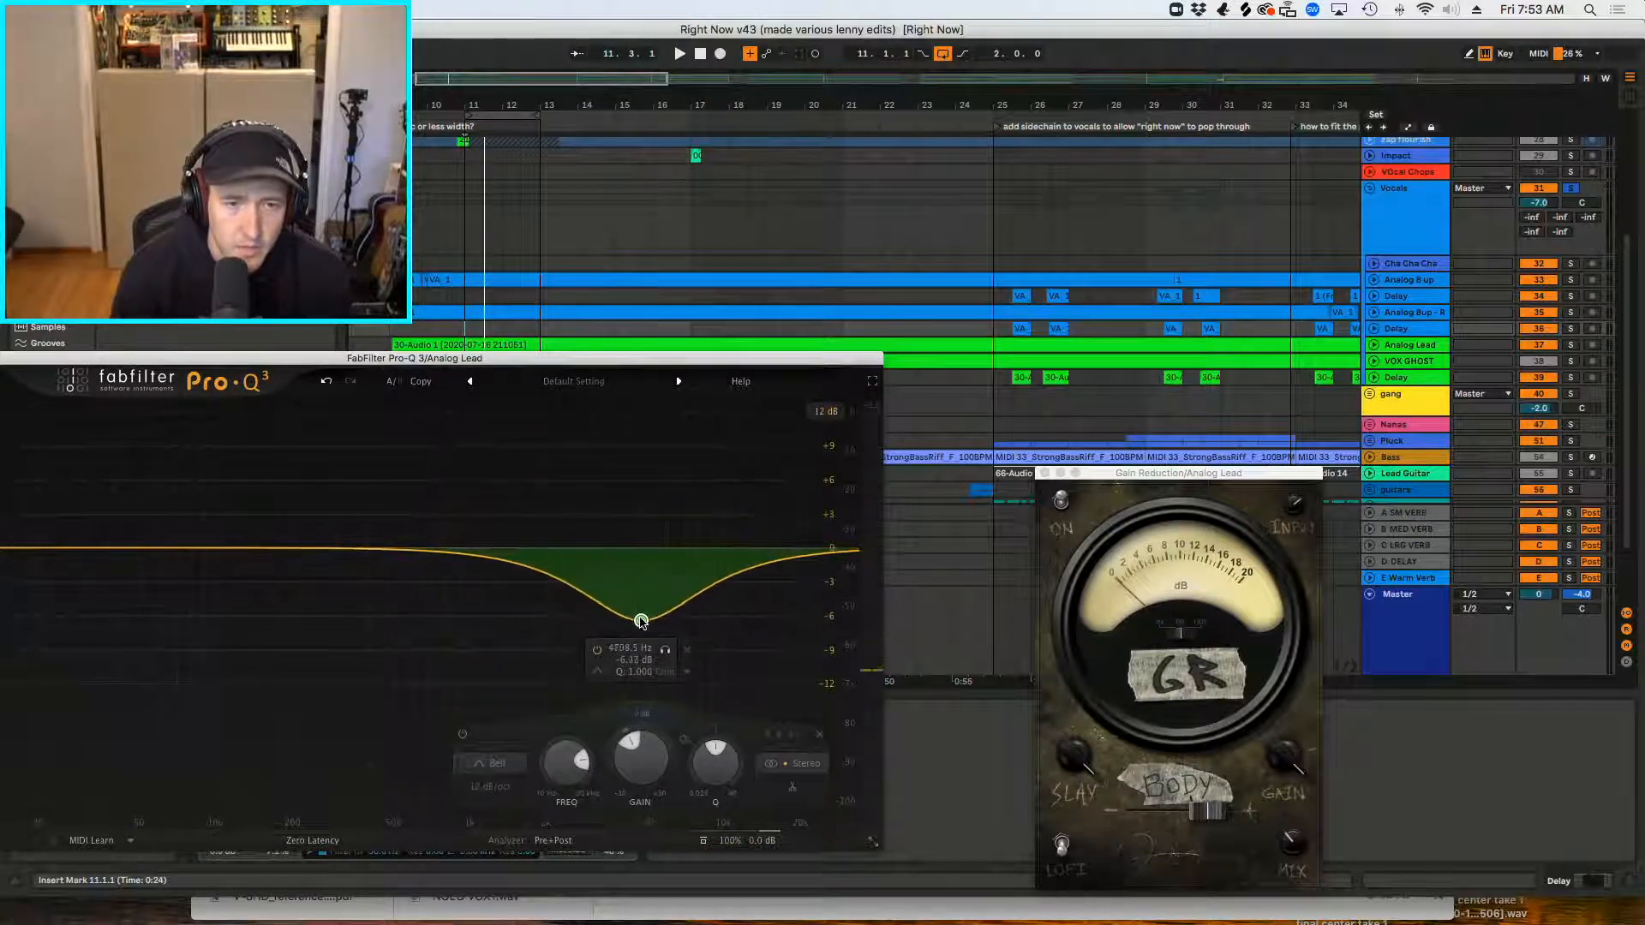
pyautogui.moveTo(714, 759); pyautogui.dragTo(722, 664)
pyautogui.moveTo(645, 622); pyautogui.dragTo(646, 618)
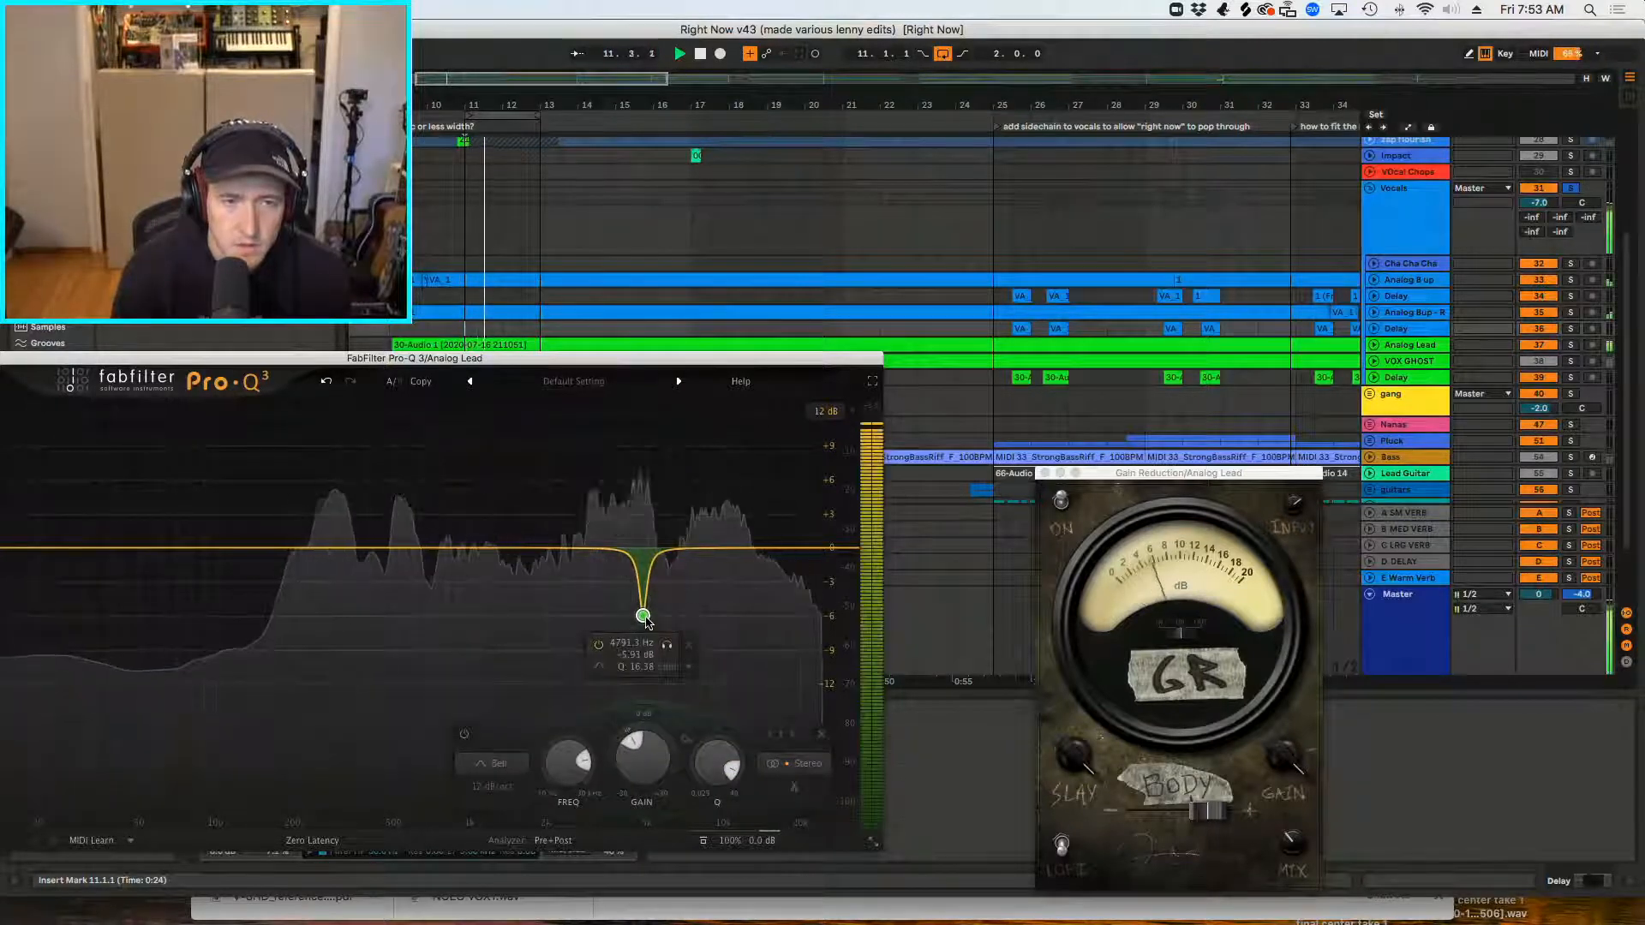
# Step: Compare the vocal with the Pro-Q 3 cut bypassed and active, and move the band to about 3.3 kHz and -11.07 dB
pyautogui.click(599, 646)
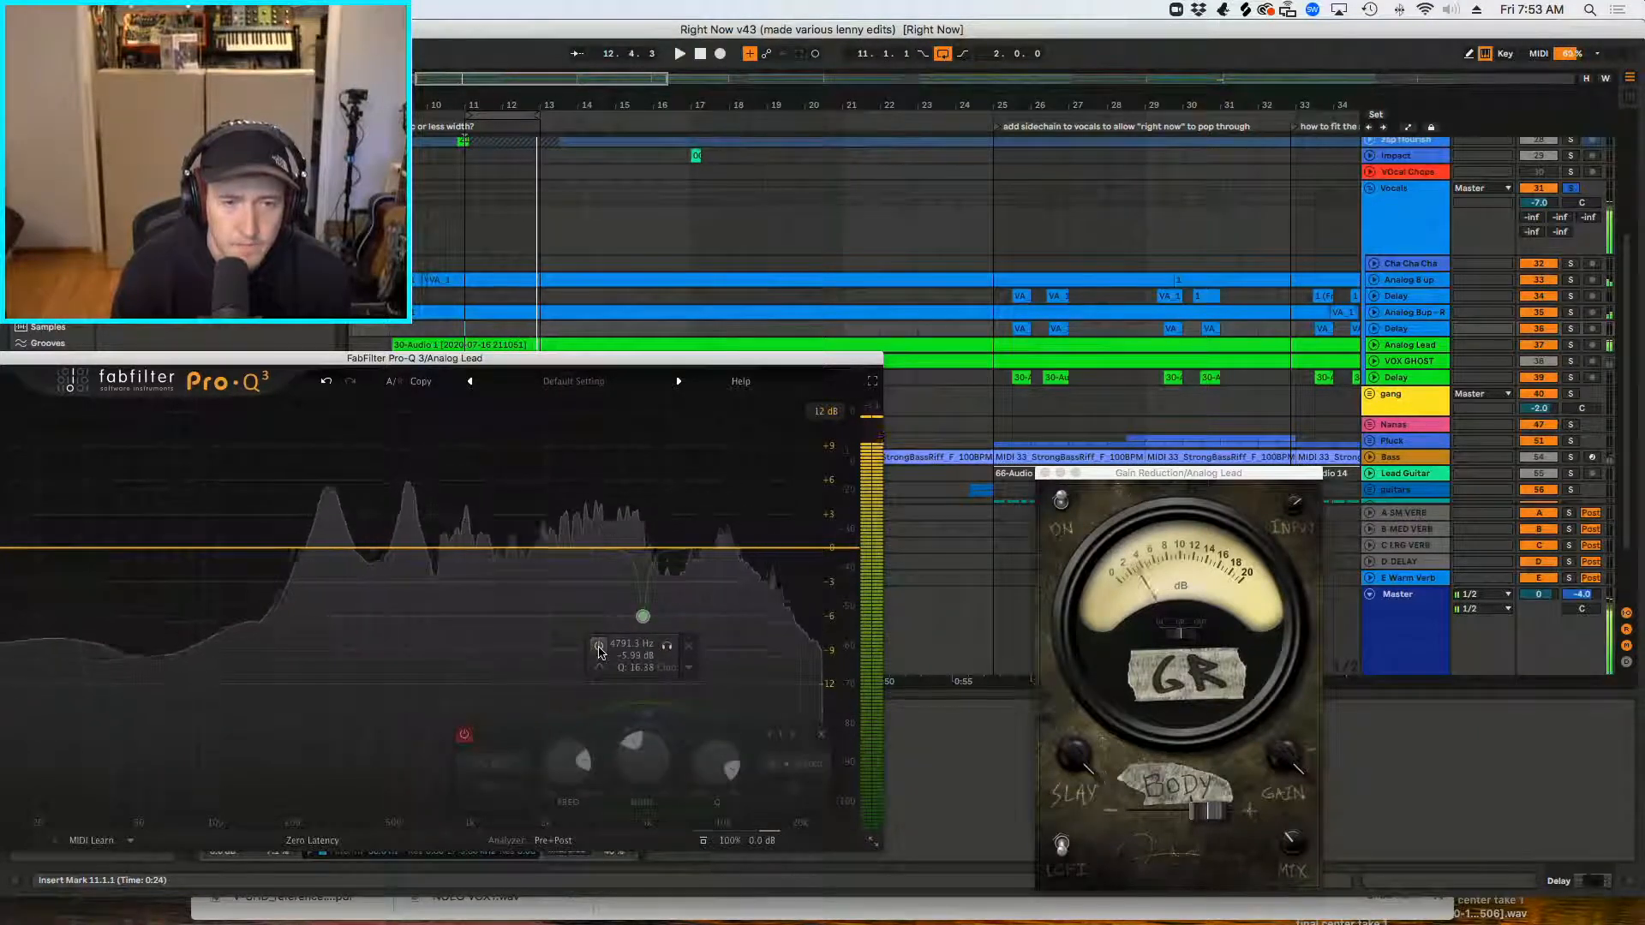
pyautogui.press('space')
pyautogui.press('space')
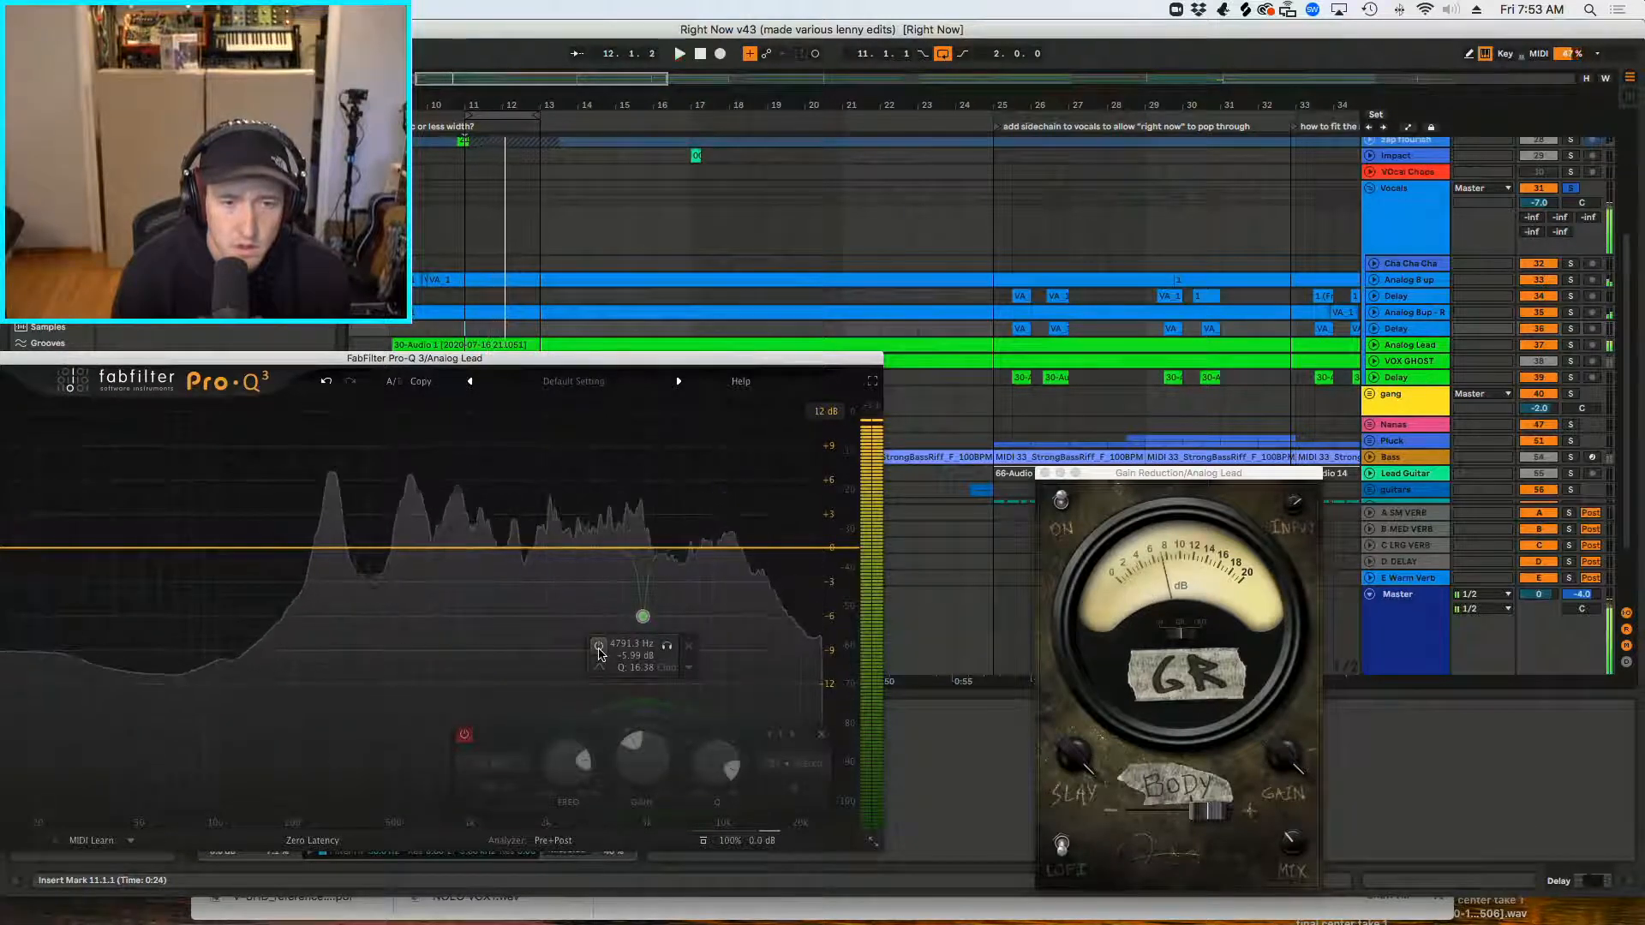
pyautogui.click(599, 647)
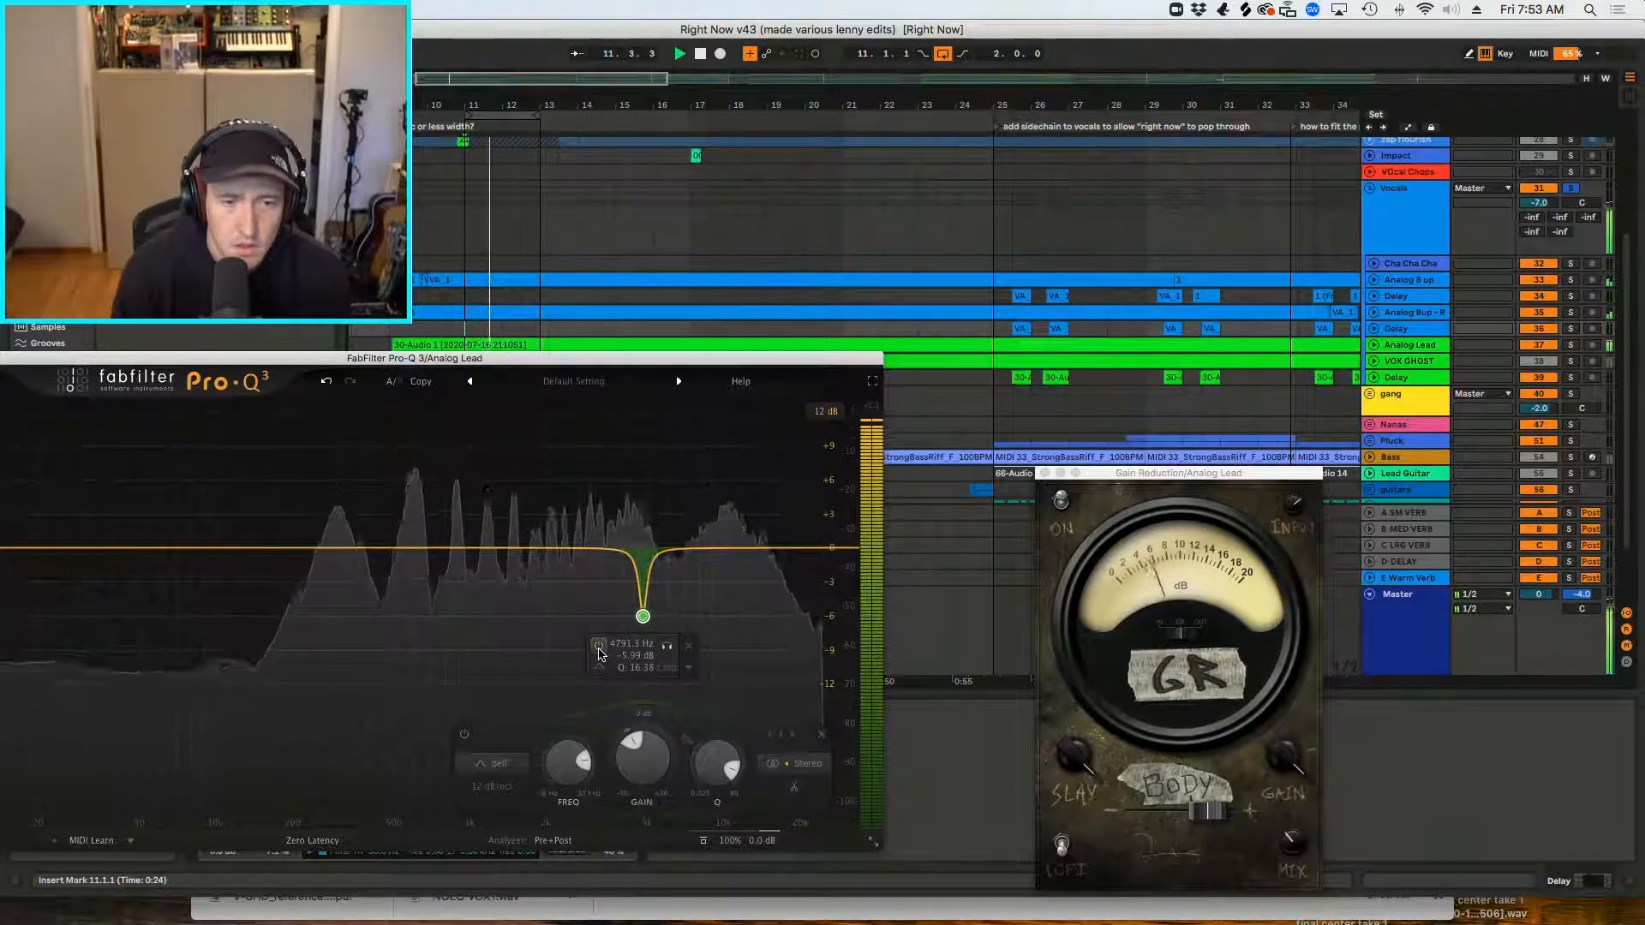
pyautogui.press('space')
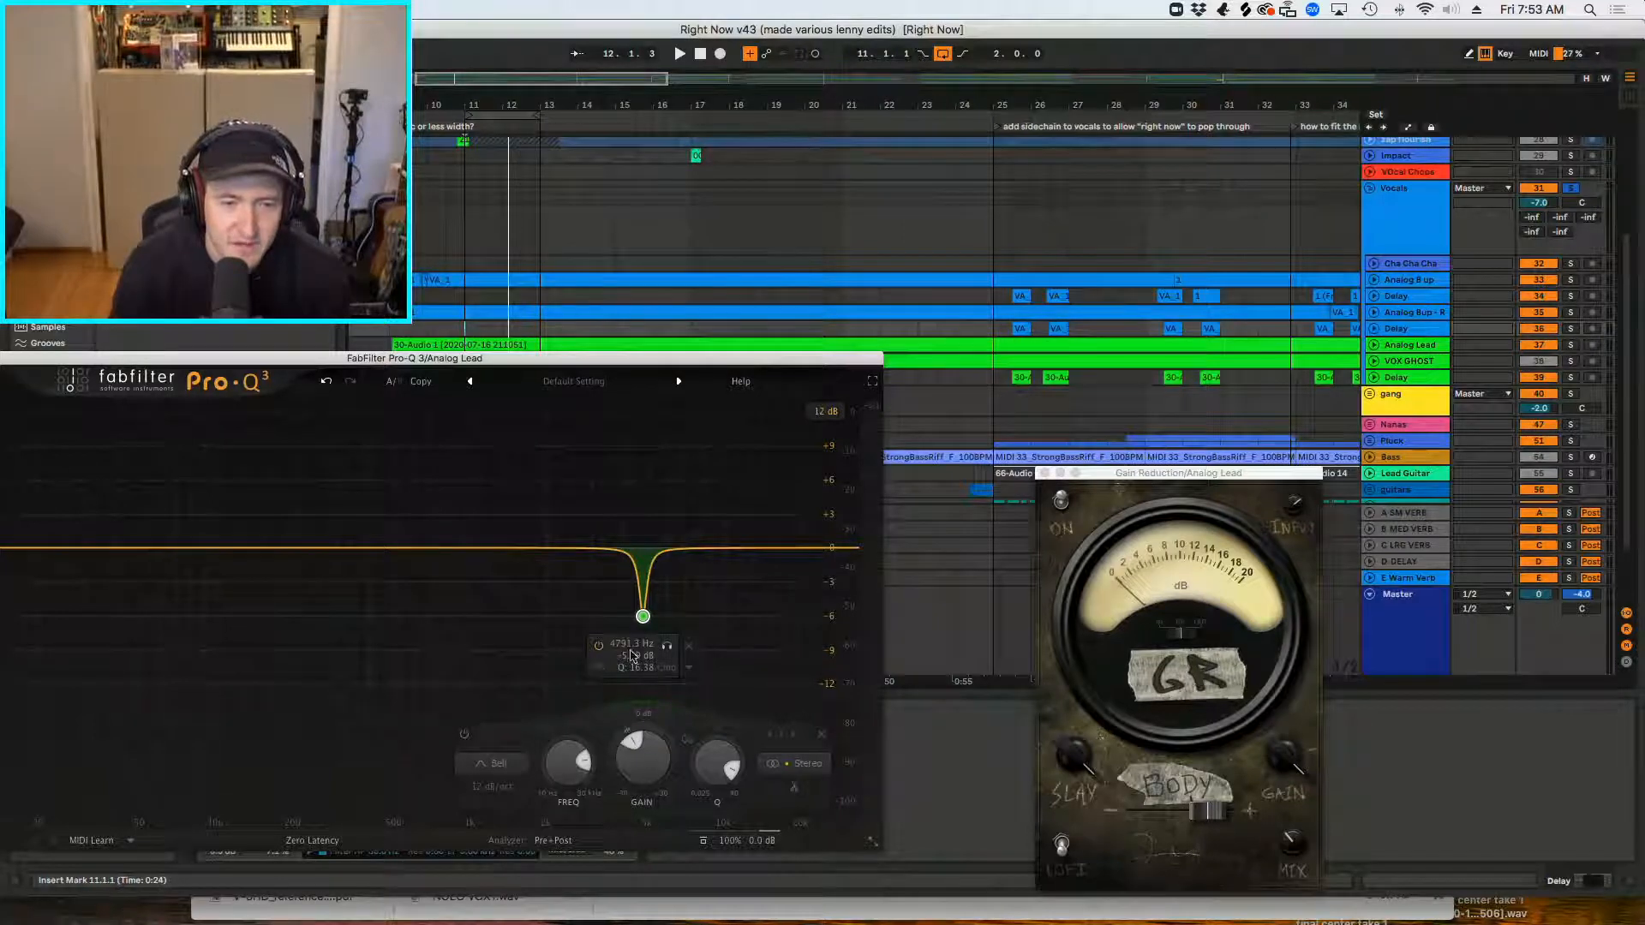
pyautogui.moveTo(645, 627); pyautogui.dragTo(602, 676)
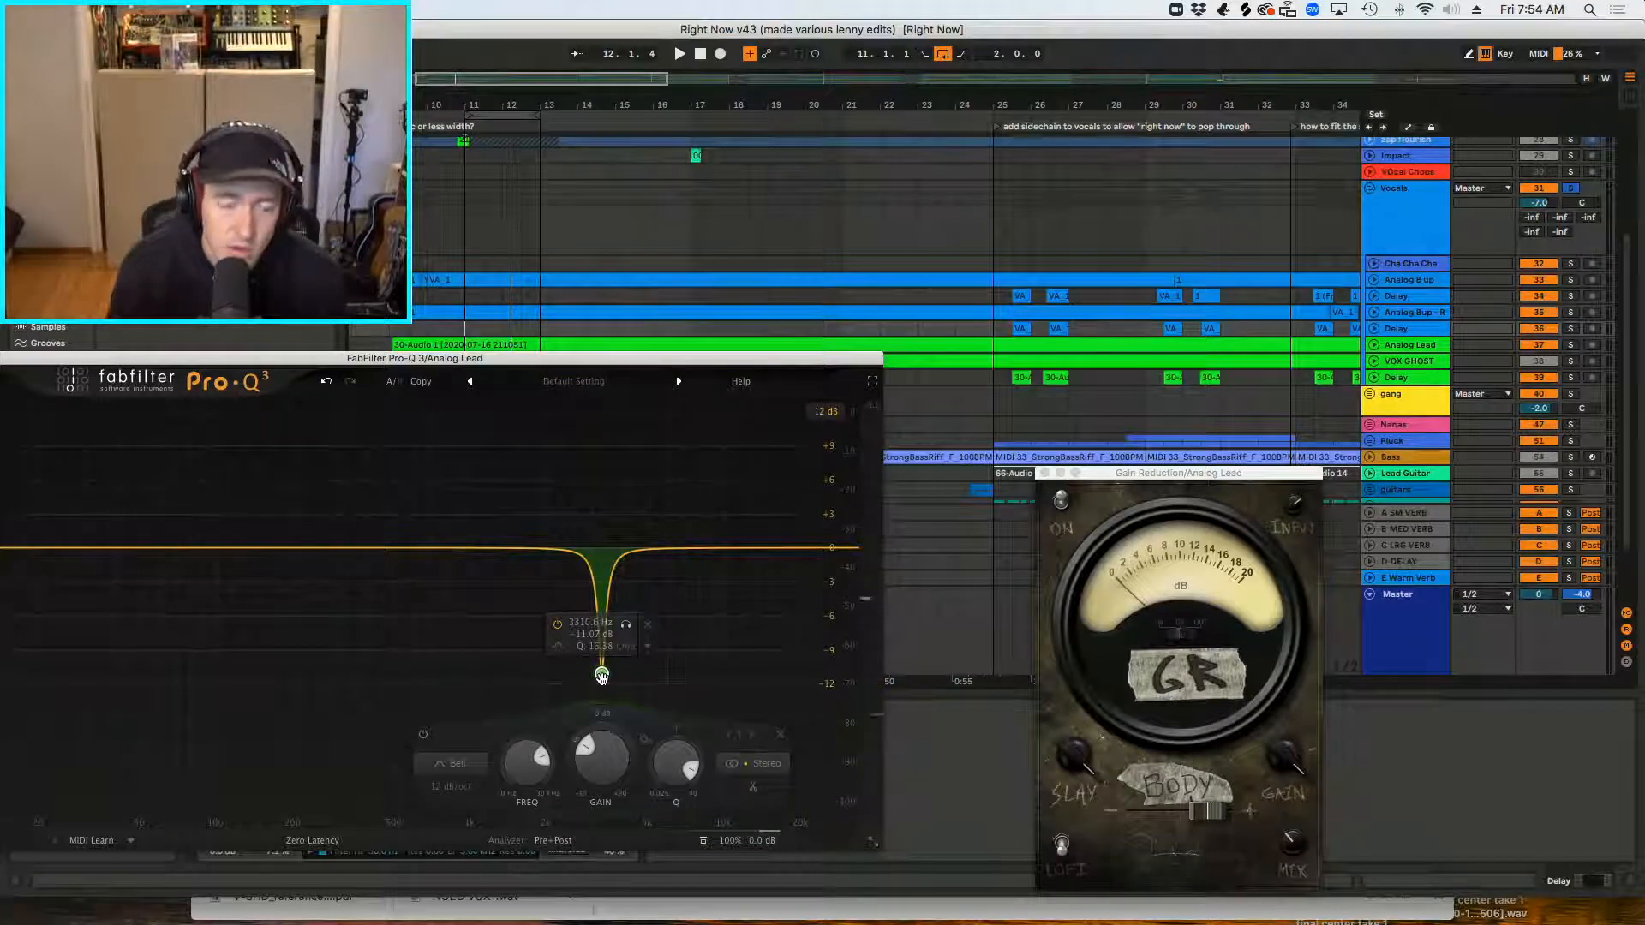
# Step: Audition the narrow cut at about 8.9 kHz during playback, and place it at about 4.8 kHz with -8.23 dB gain
pyautogui.press('space')
pyautogui.moveTo(602, 676); pyautogui.dragTo(712, 677)
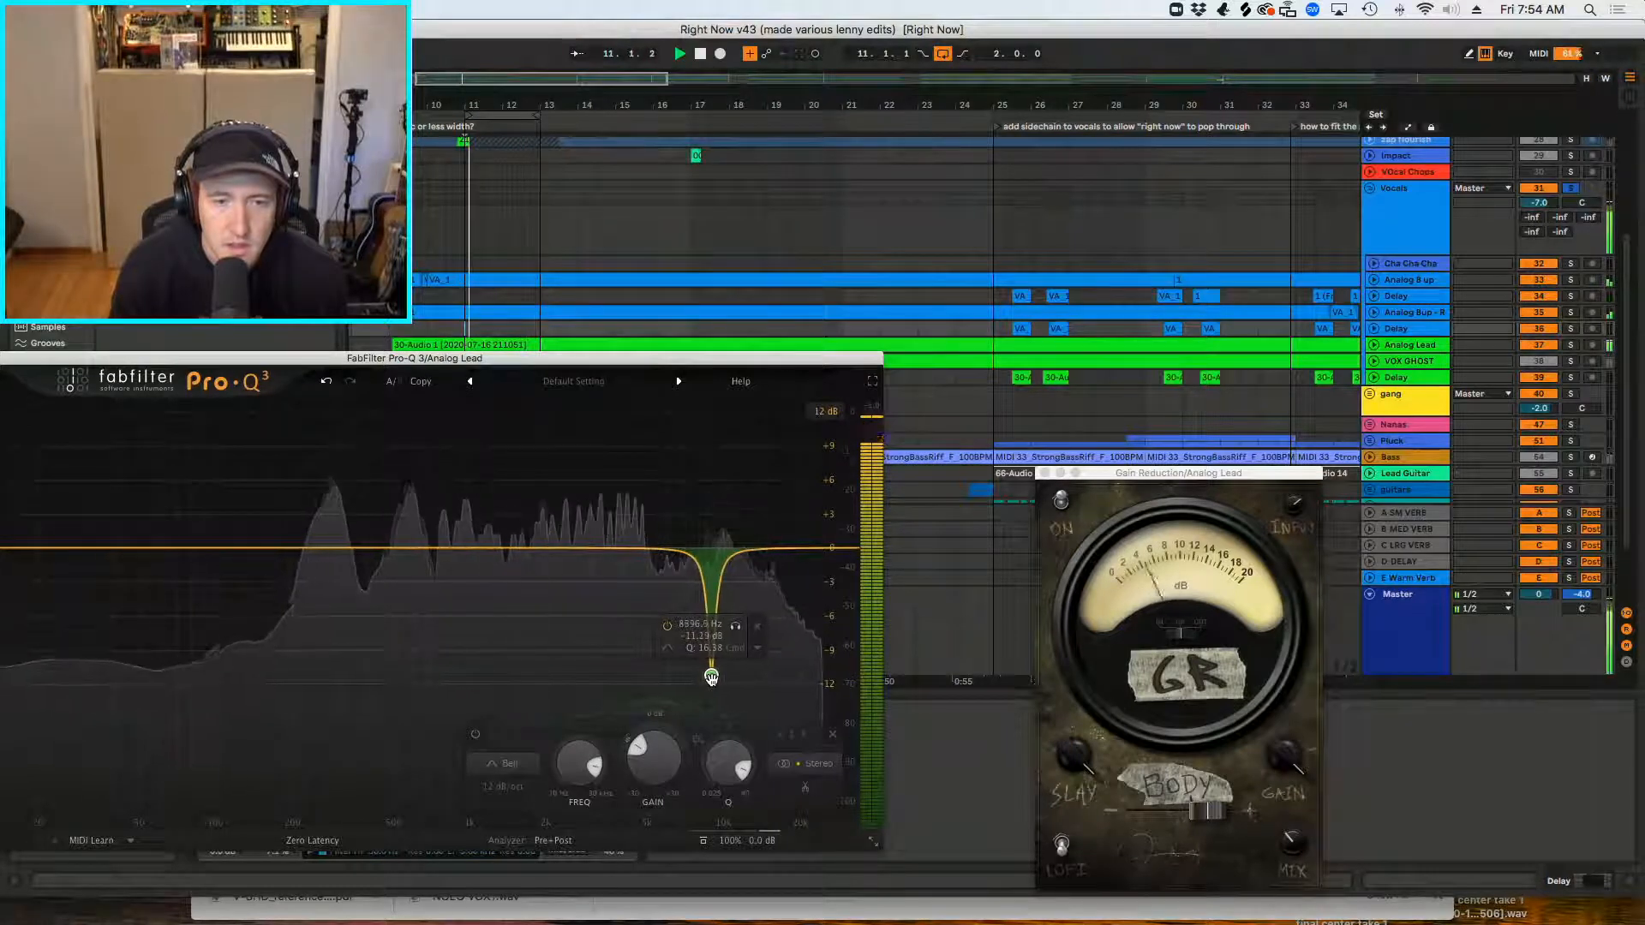
pyautogui.press('space')
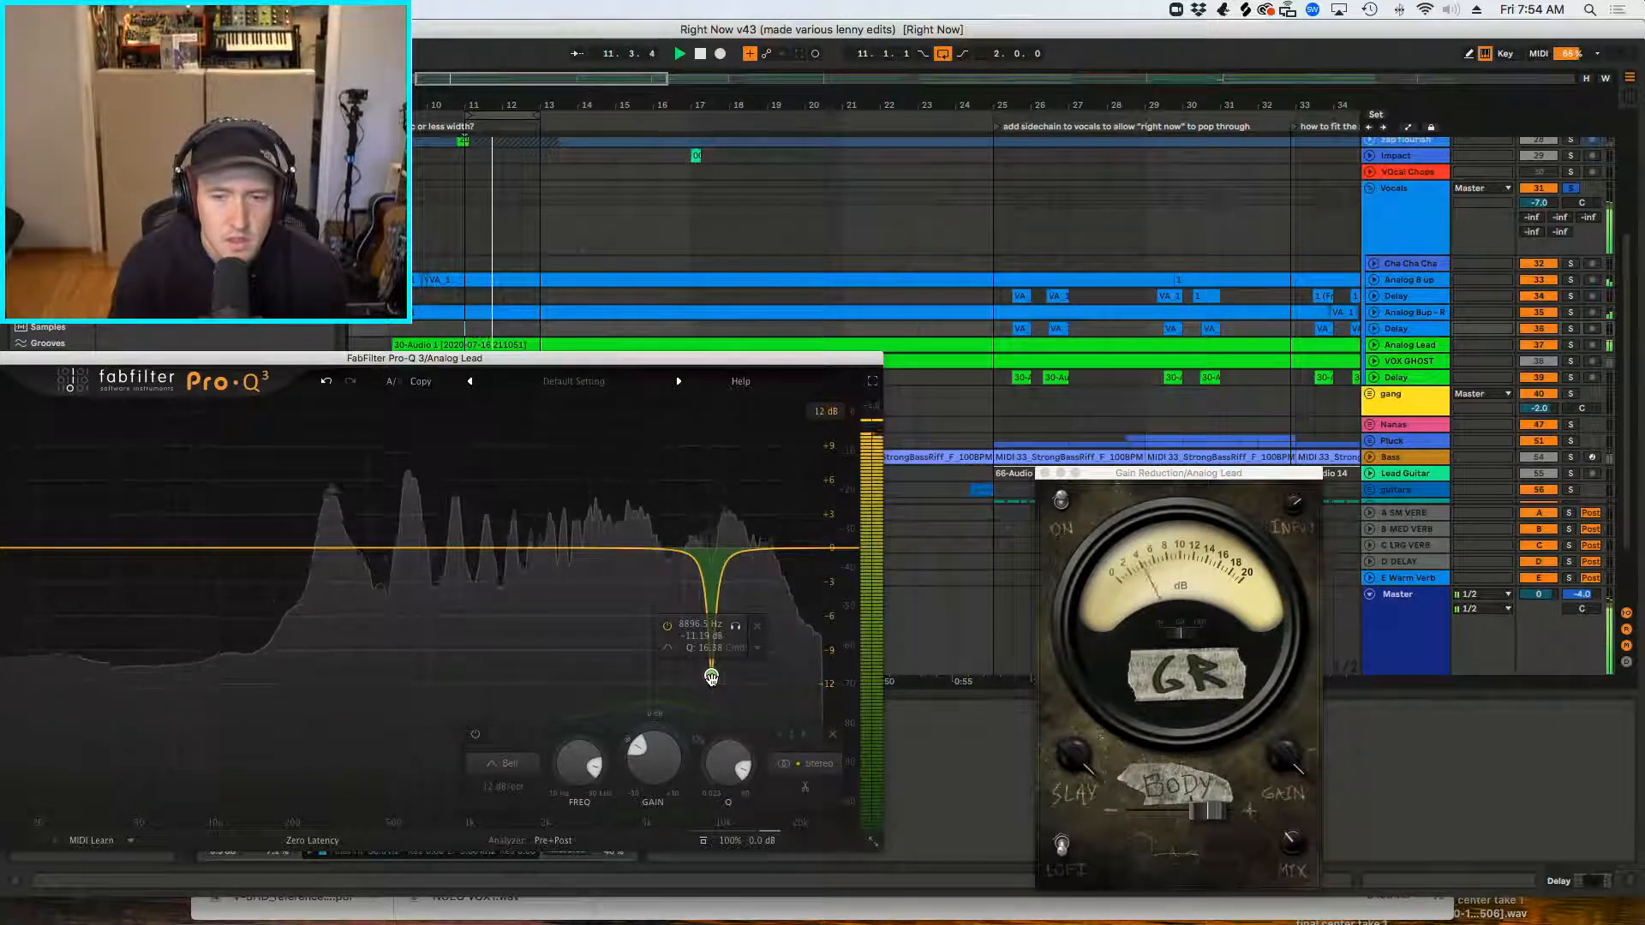
pyautogui.moveTo(711, 677); pyautogui.dragTo(645, 651)
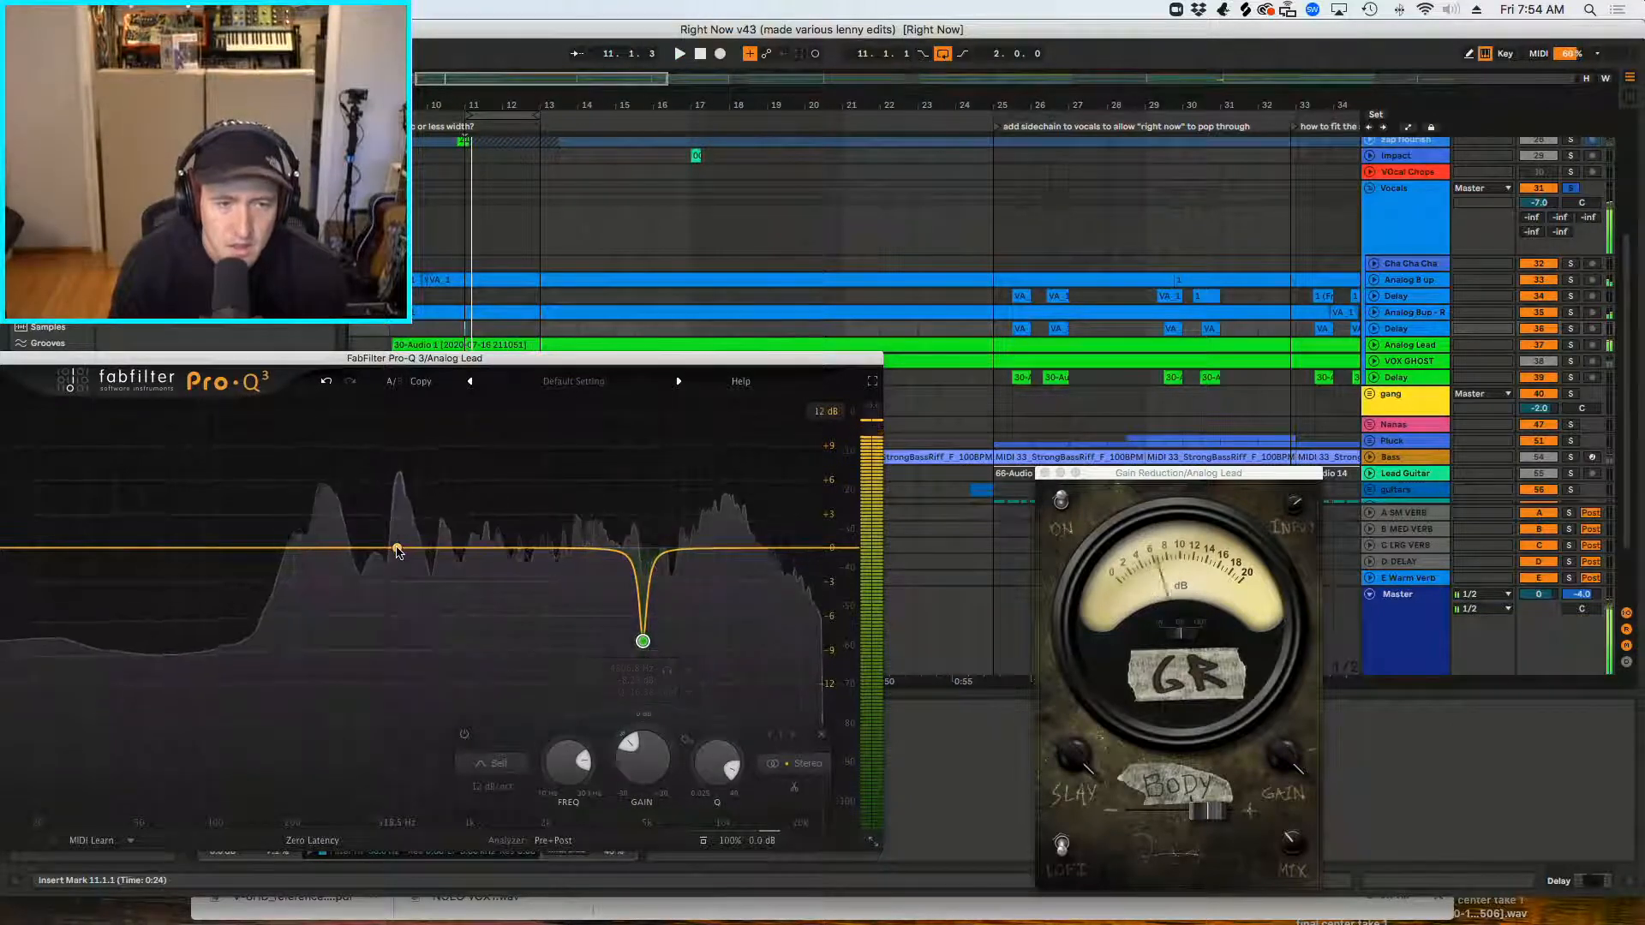
# Step: Add a second narrow bell with a Q of 11.21, sweep it to about 894 Hz at +7.62 dB while listening, and bypass it
pyautogui.press('space')
pyautogui.moveTo(397, 547); pyautogui.dragTo(386, 422)
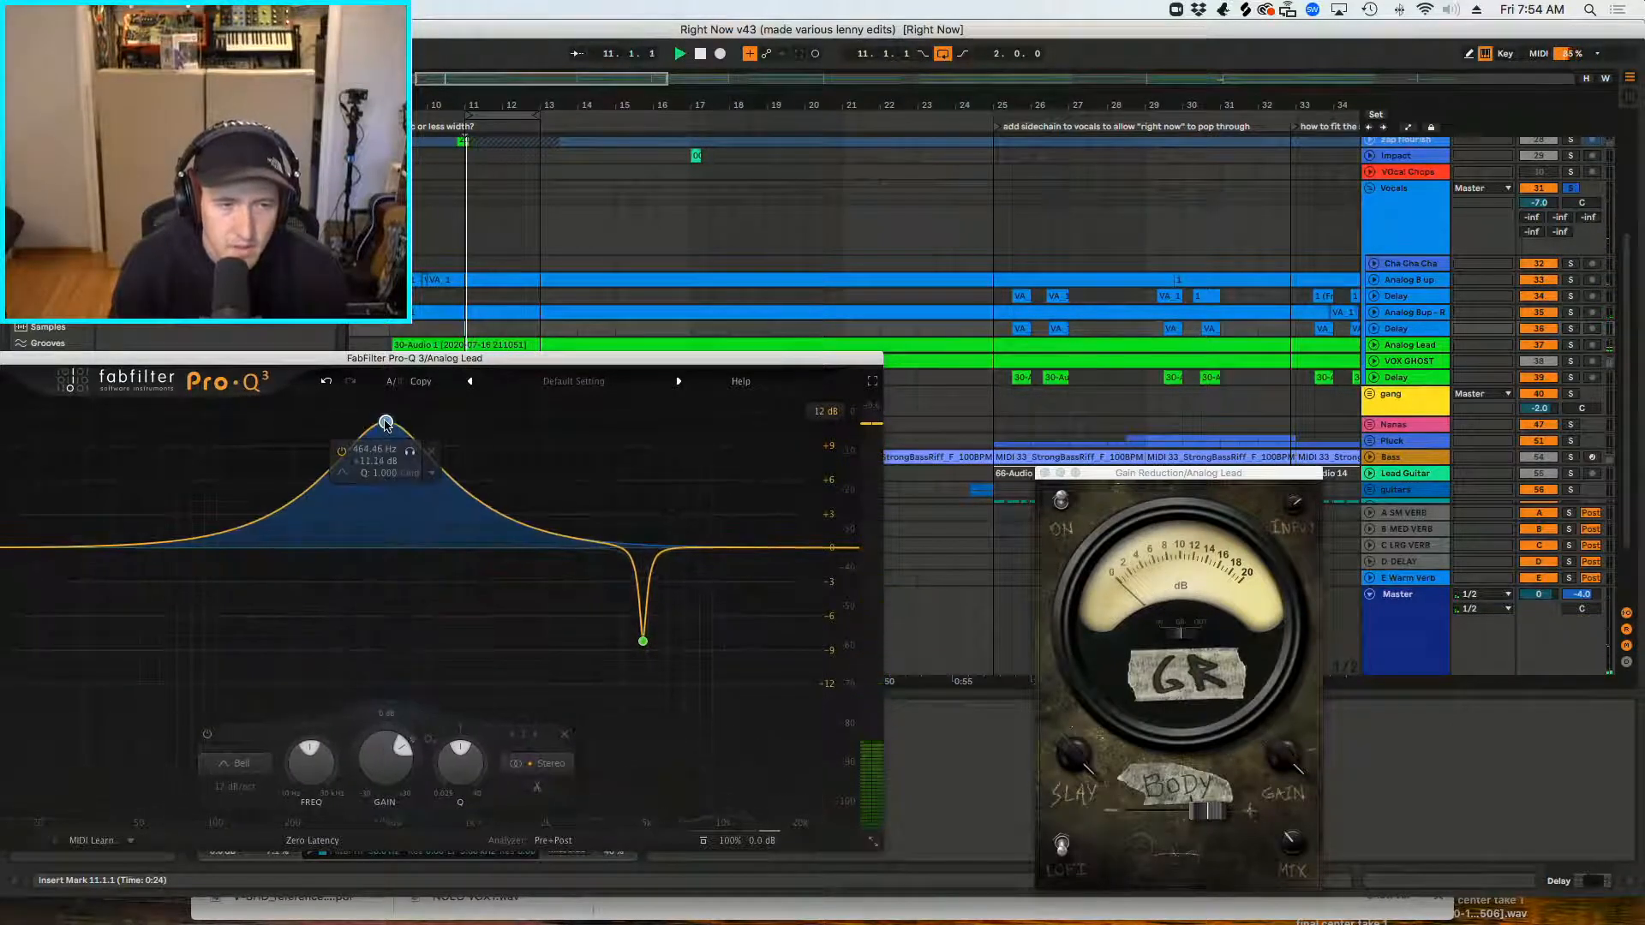
pyautogui.press('space')
pyautogui.moveTo(468, 777); pyautogui.dragTo(468, 737)
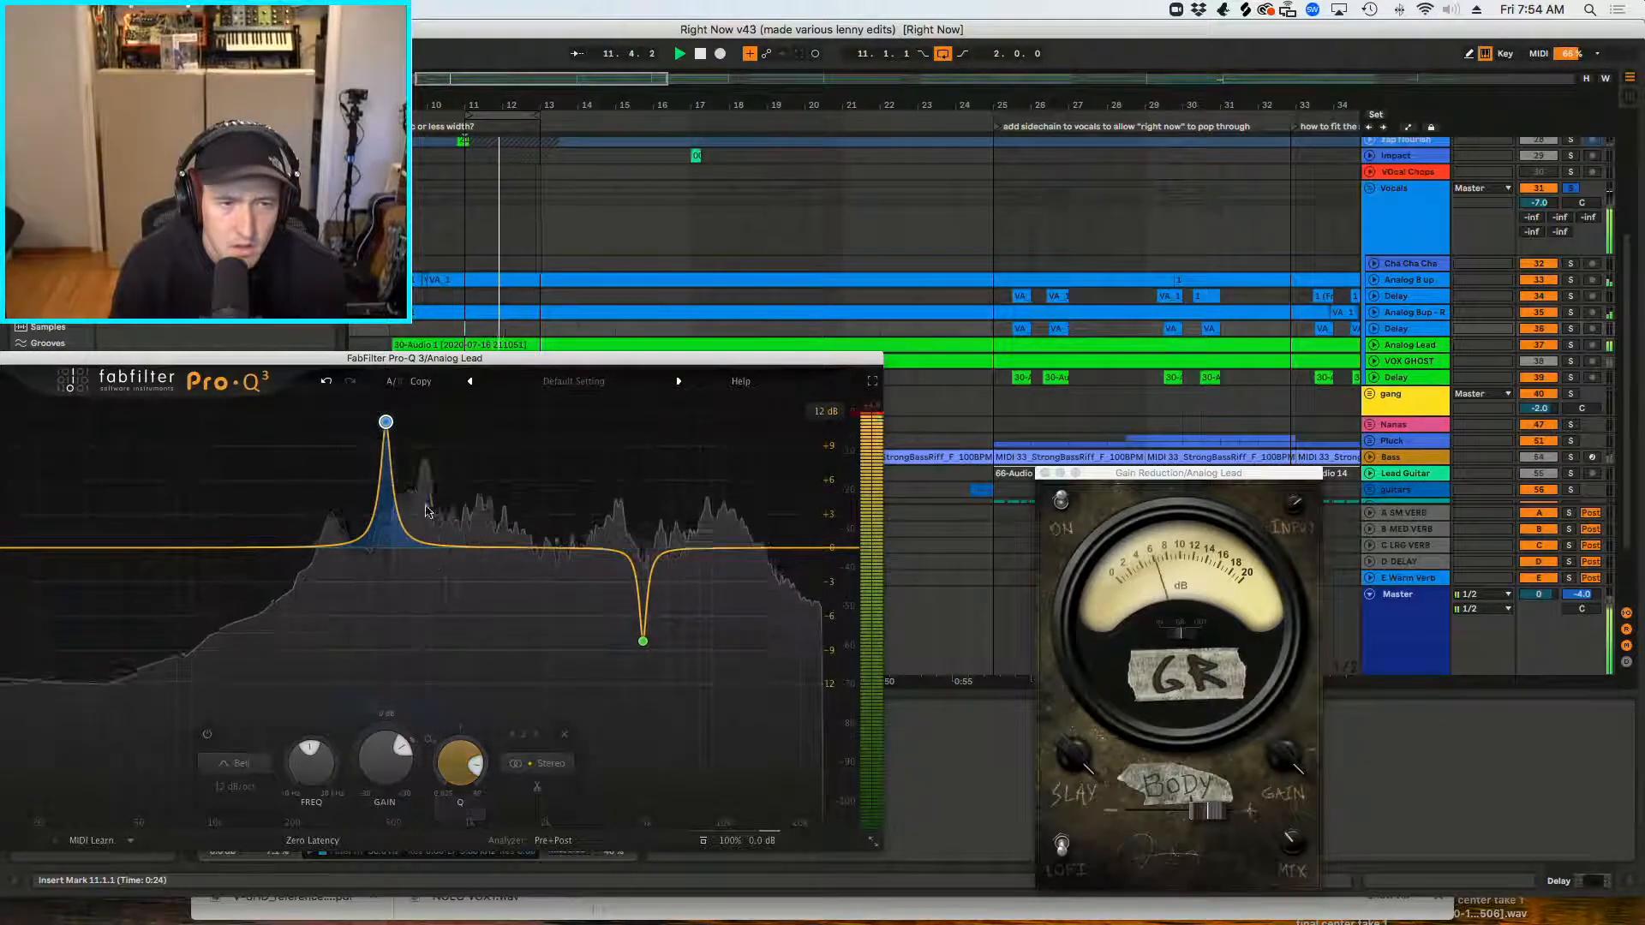
pyautogui.moveTo(386, 422); pyautogui.dragTo(467, 456)
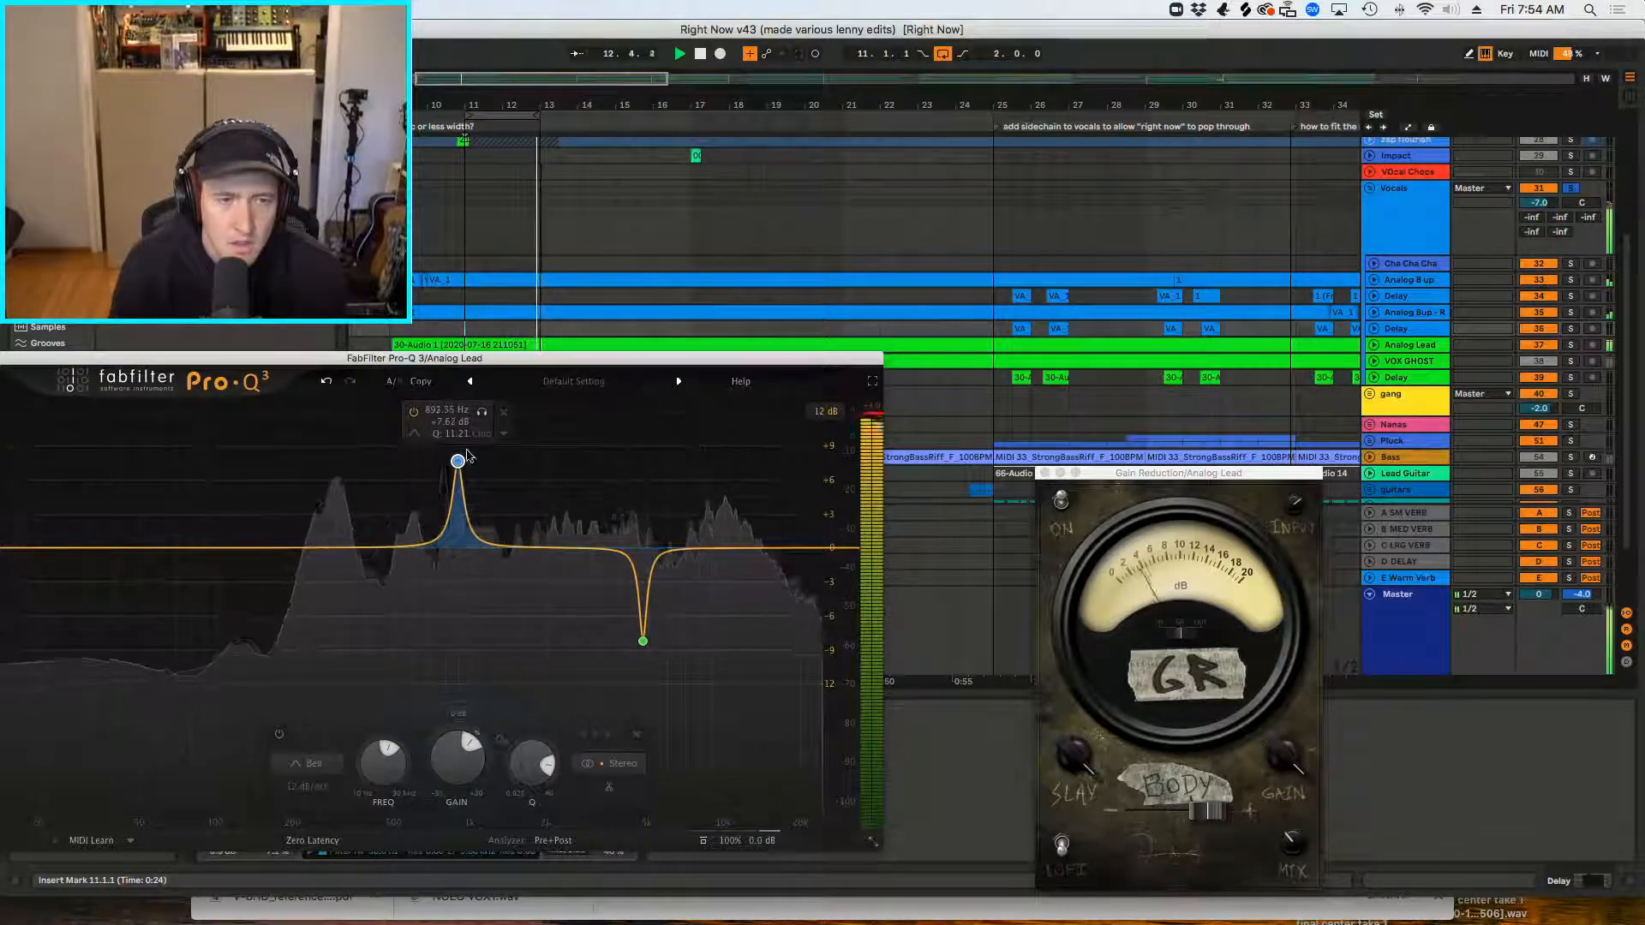
pyautogui.click(416, 415)
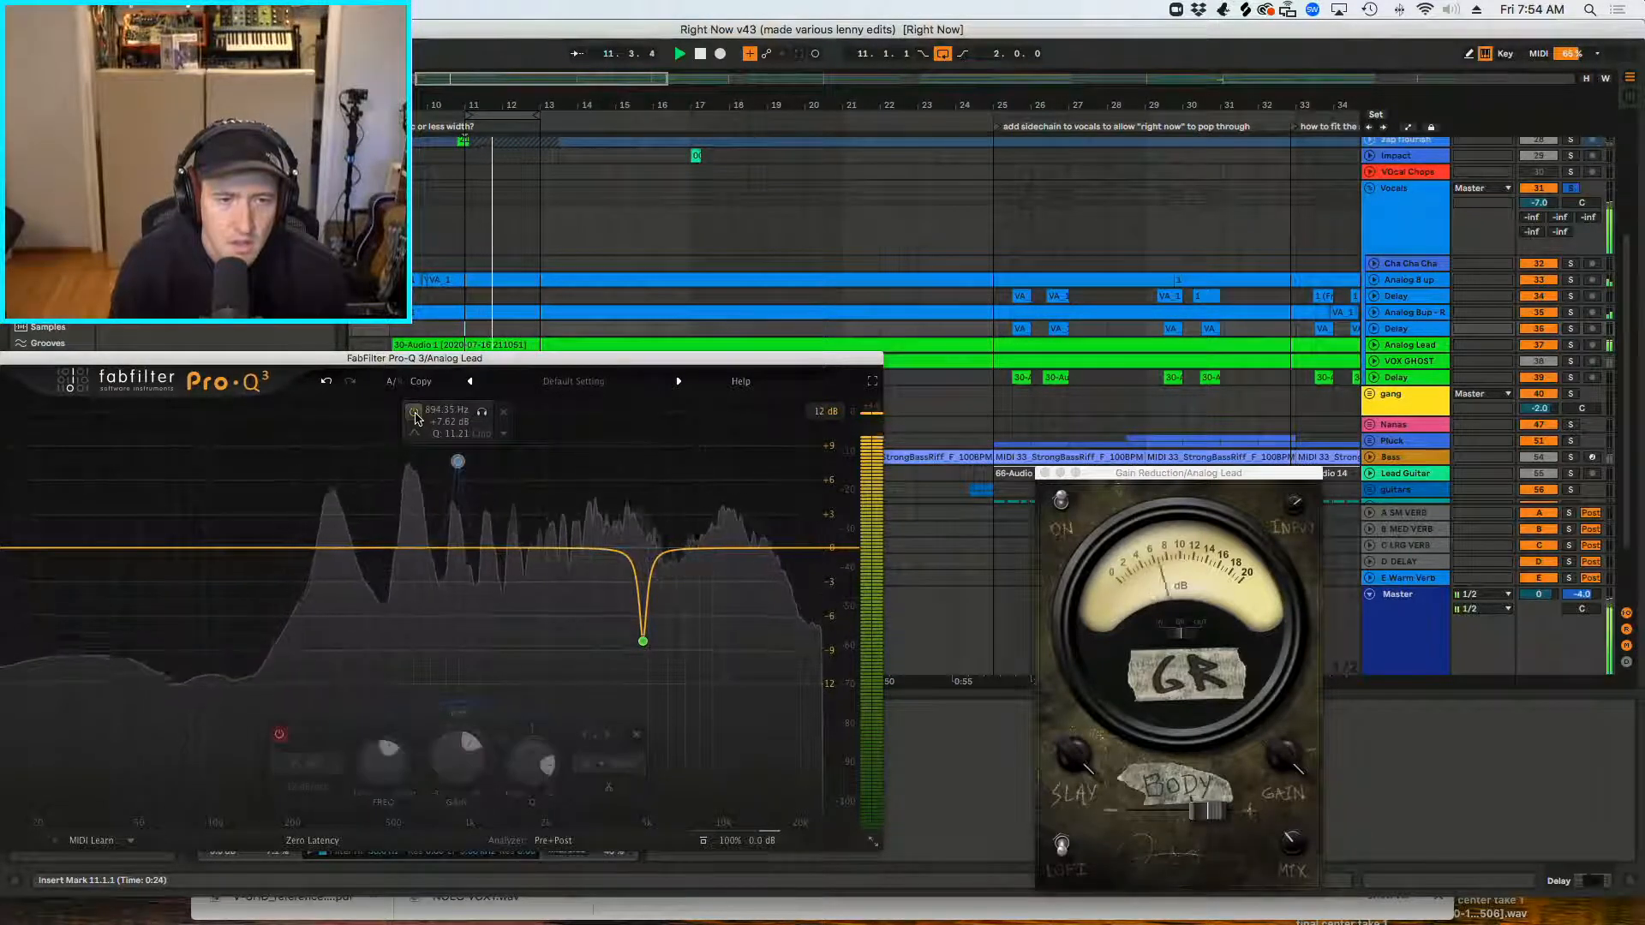
pyautogui.press('space')
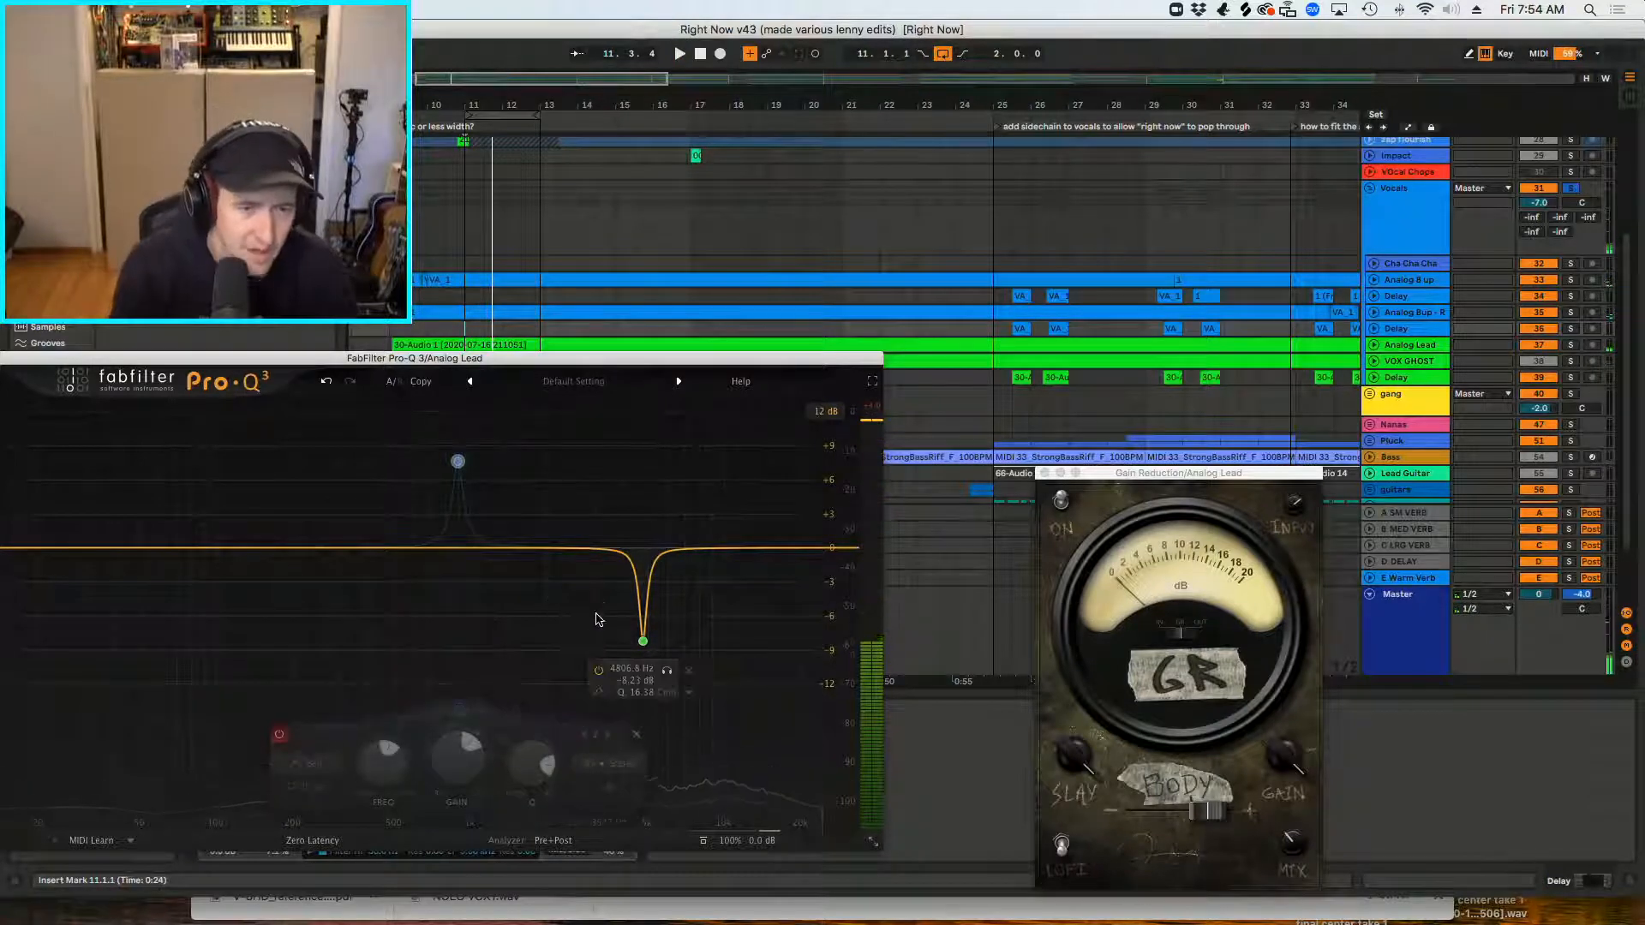
# Step: Add a 12 dB/oct low cut in Pro-Q 3 at about 252 Hz and listen to the vocal loop
pyautogui.press('space')
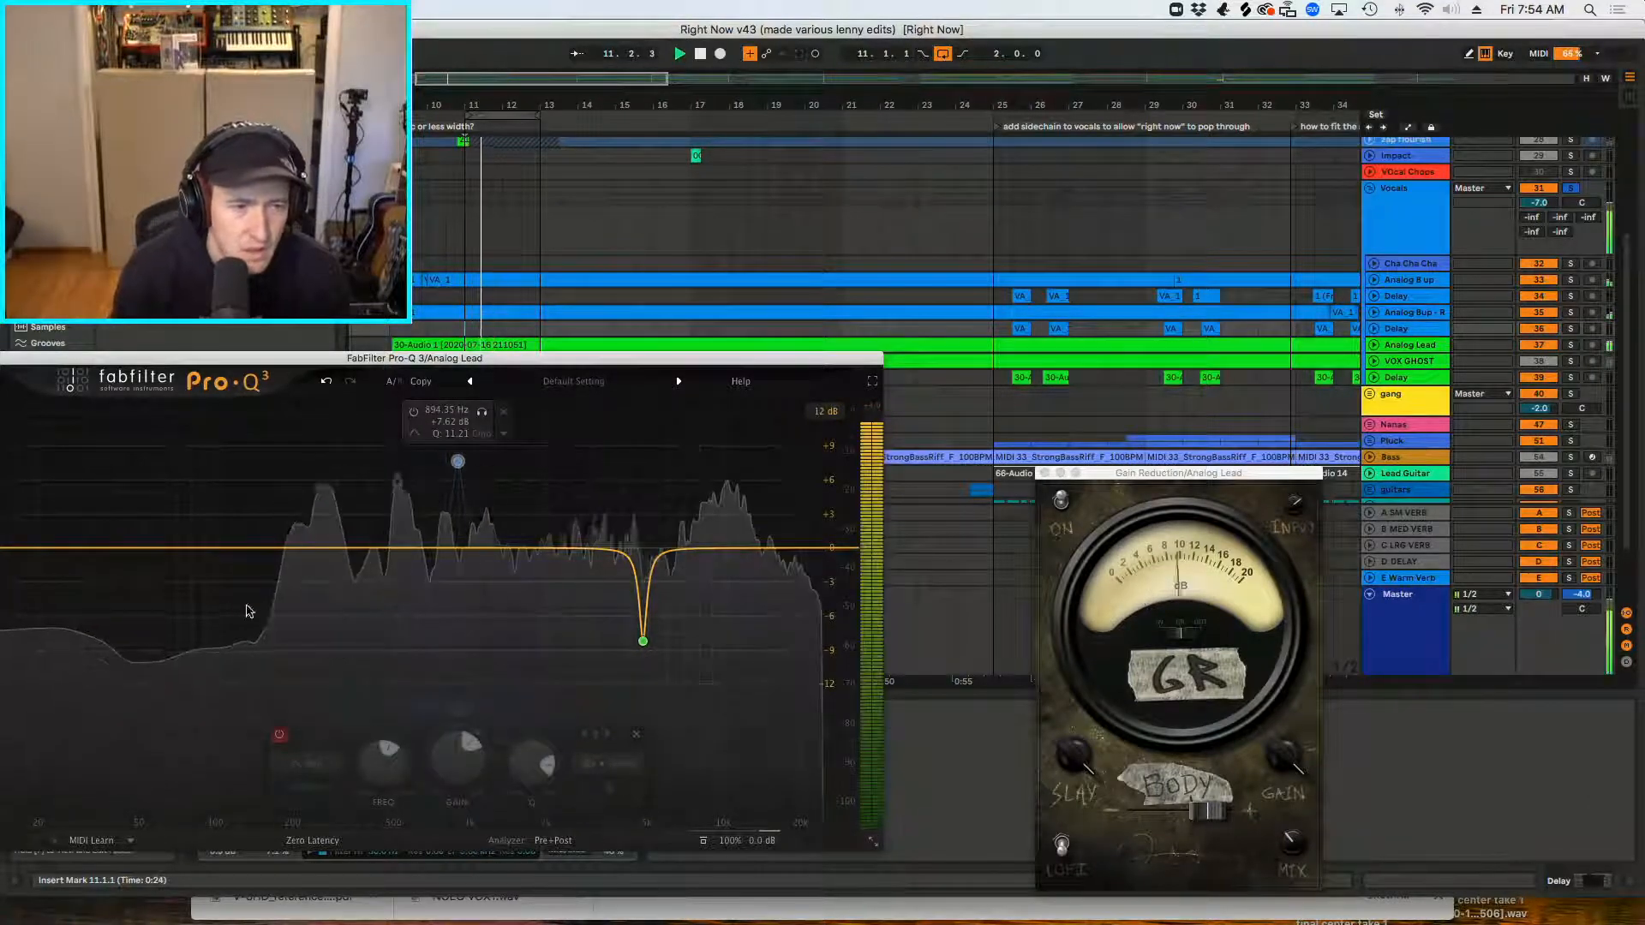
pyautogui.press('space')
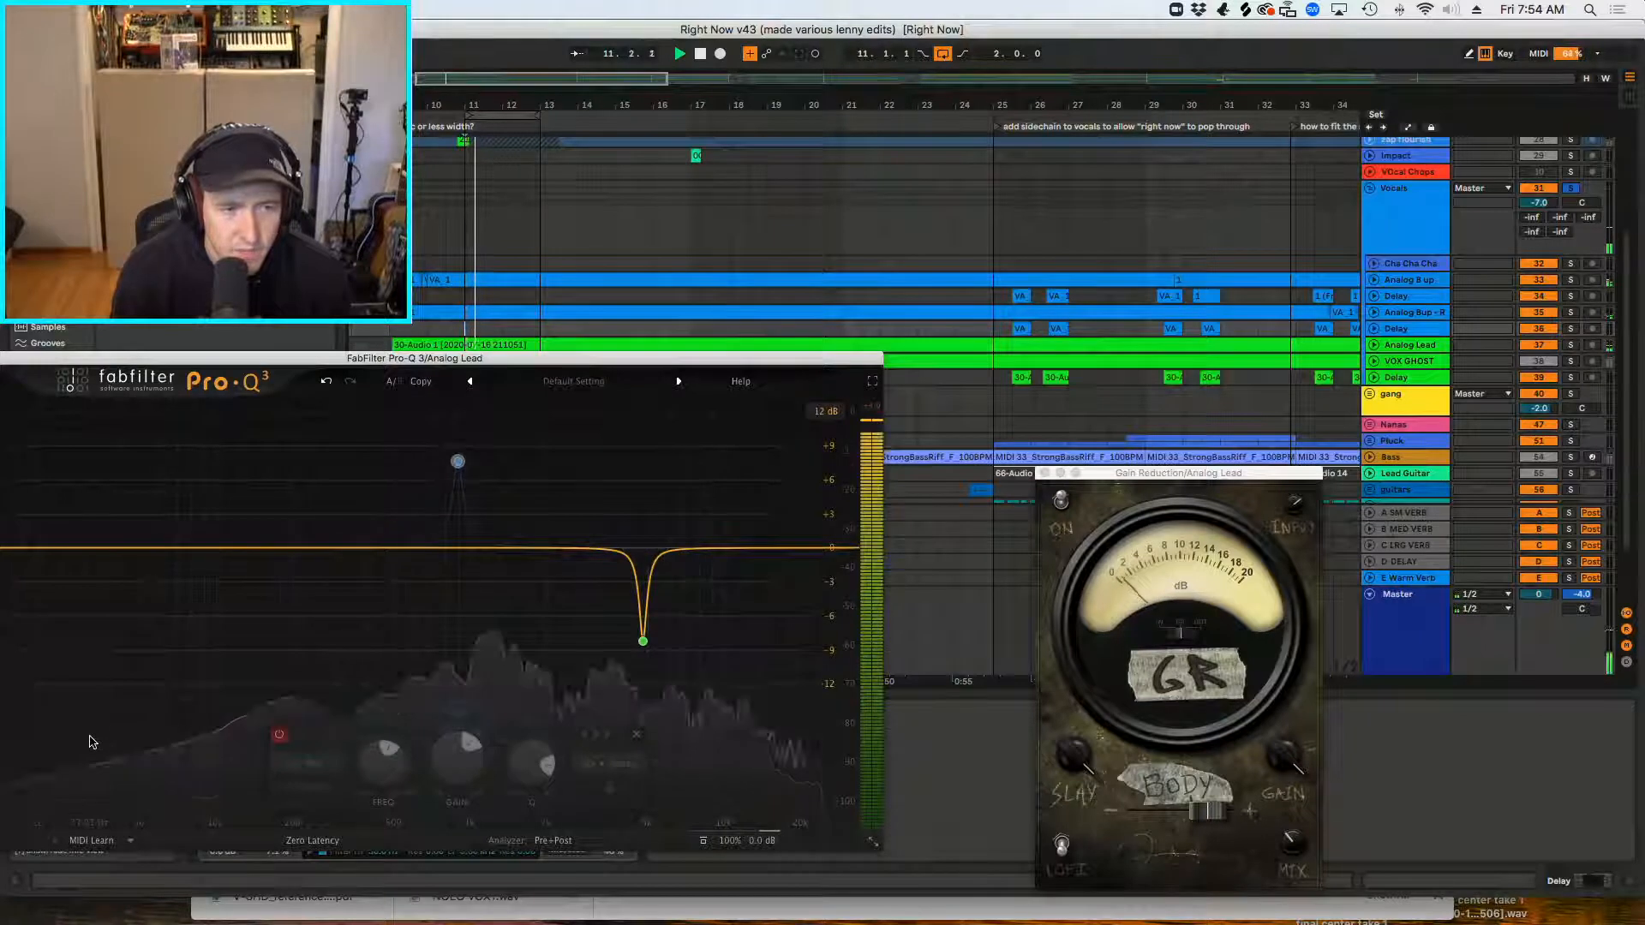
pyautogui.press('space')
pyautogui.moveTo(19, 549); pyautogui.dragTo(318, 549)
pyautogui.press('space')
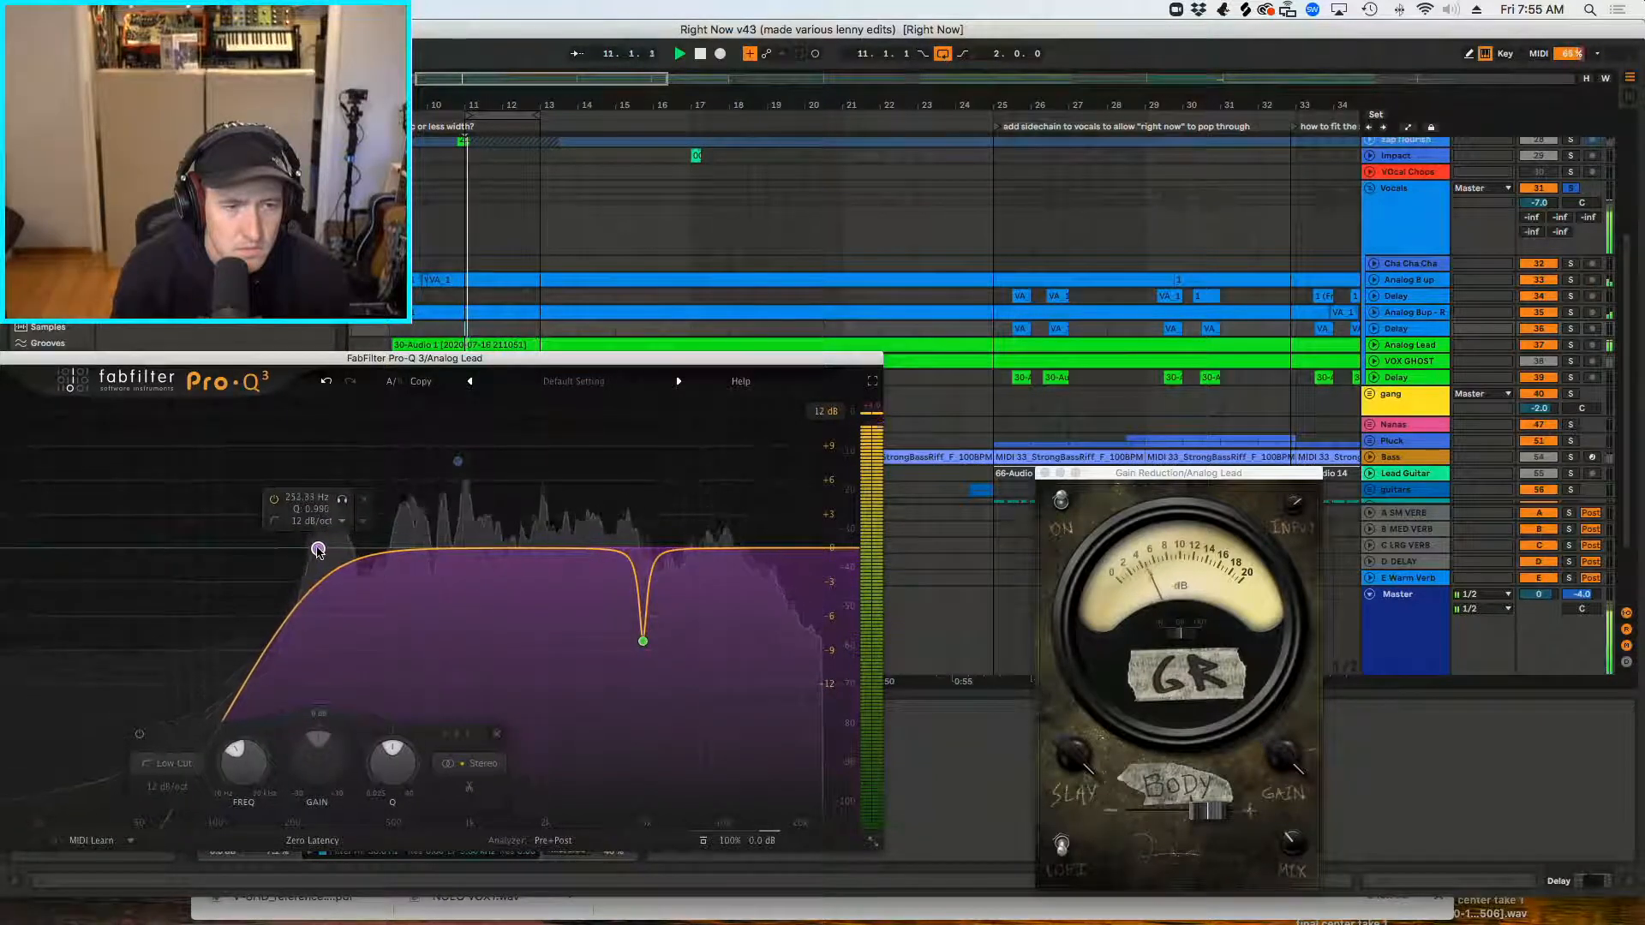
pyautogui.press('space')
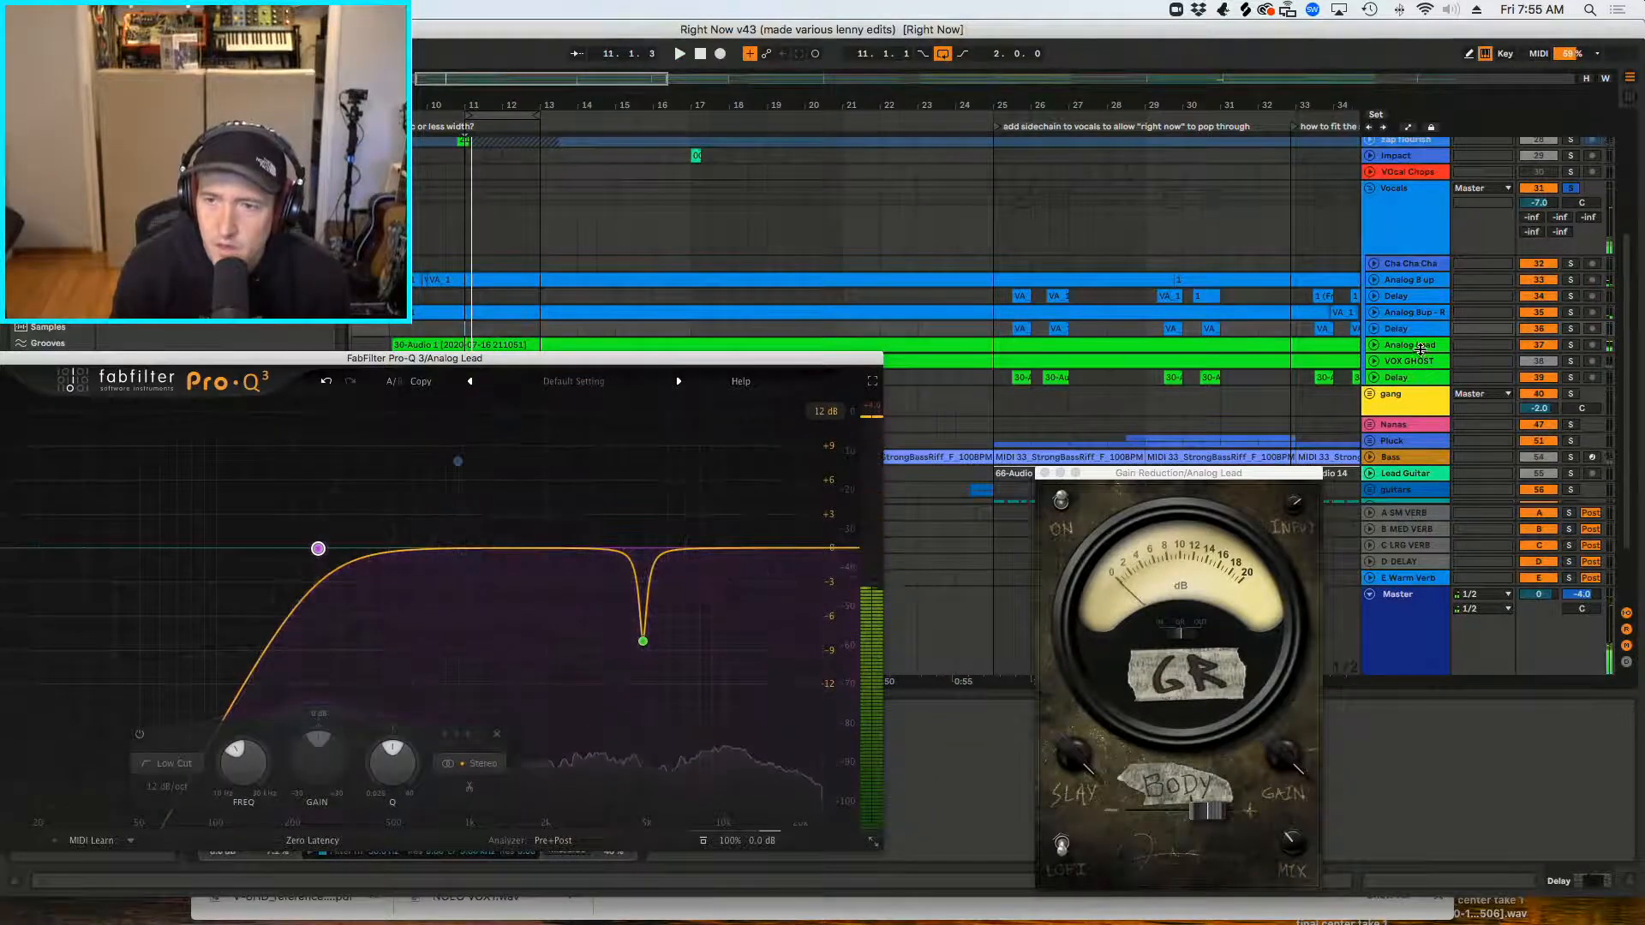
# Step: Show the Analog Lead device chain clear of the plug-in windows, duplicate its EQ Eight, and place the copy after Nectar 3
pyautogui.click(1420, 349)
pyautogui.moveTo(1145, 476); pyautogui.dragTo(1196, 176)
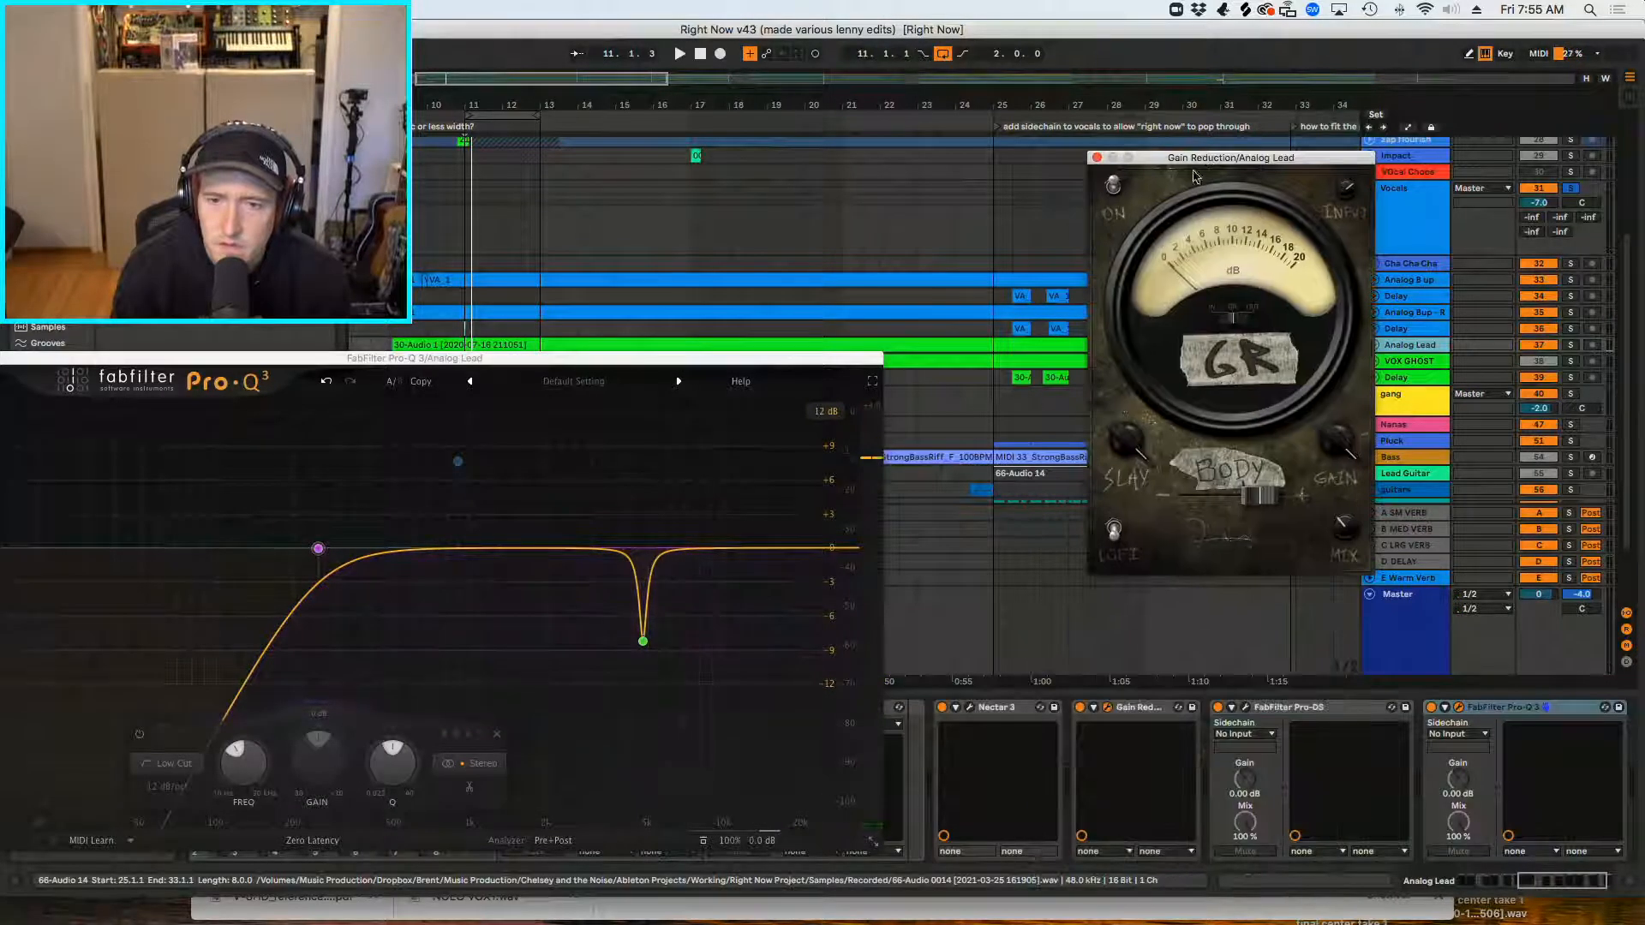
pyautogui.moveTo(685, 358); pyautogui.dragTo(759, 51)
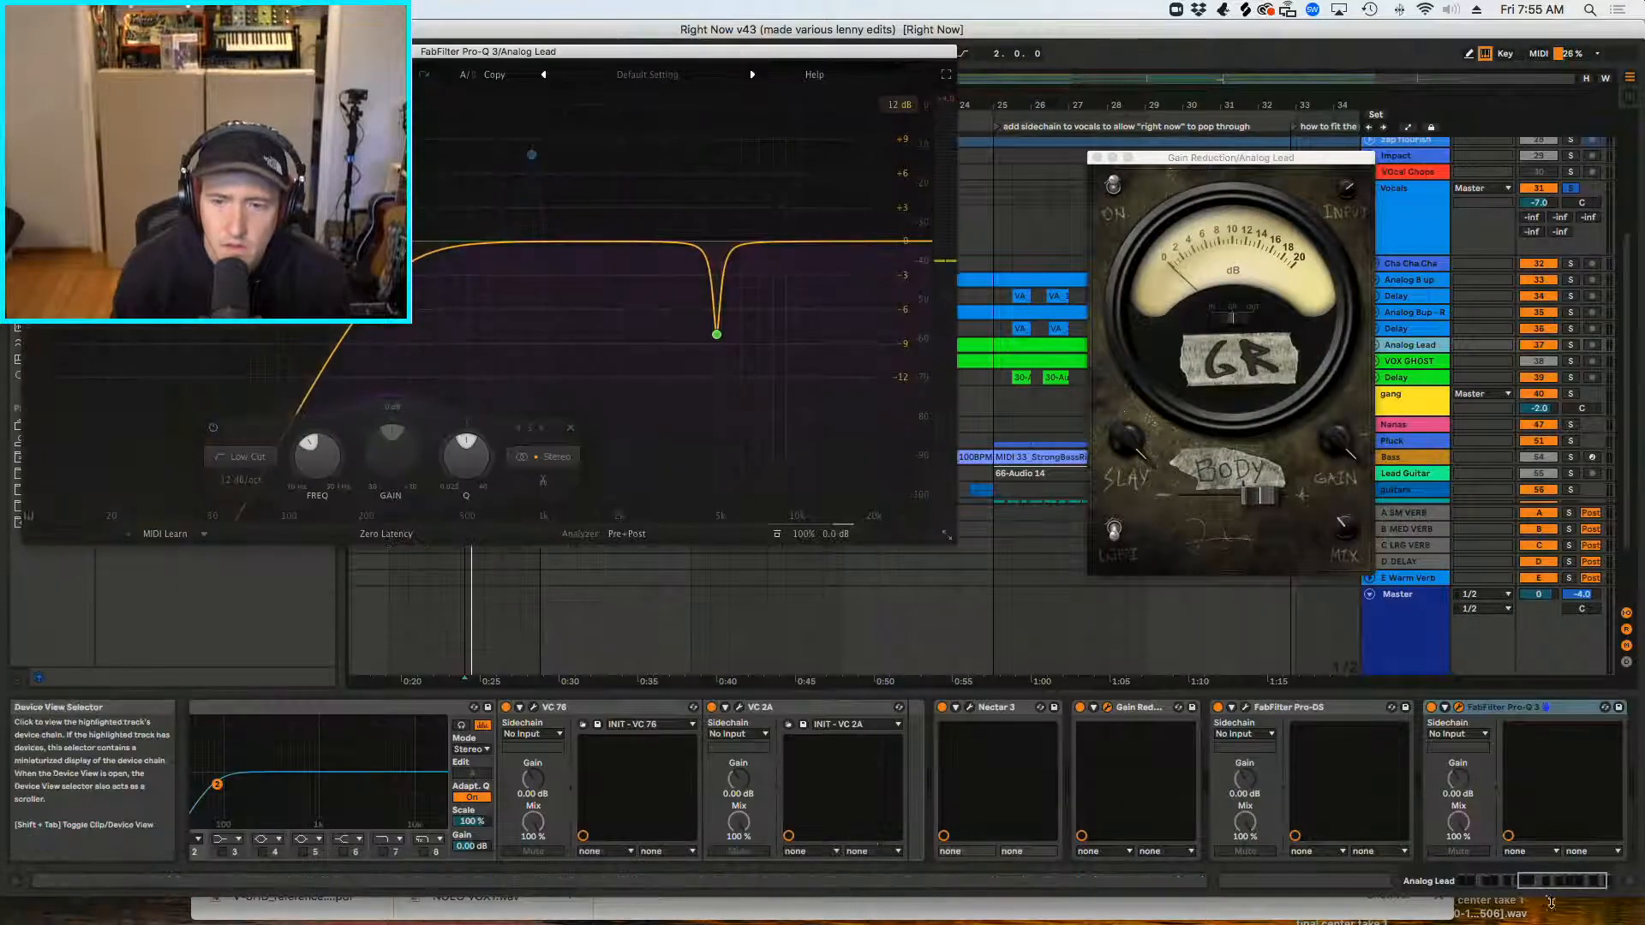
pyautogui.moveTo(1553, 881); pyautogui.dragTo(1513, 880)
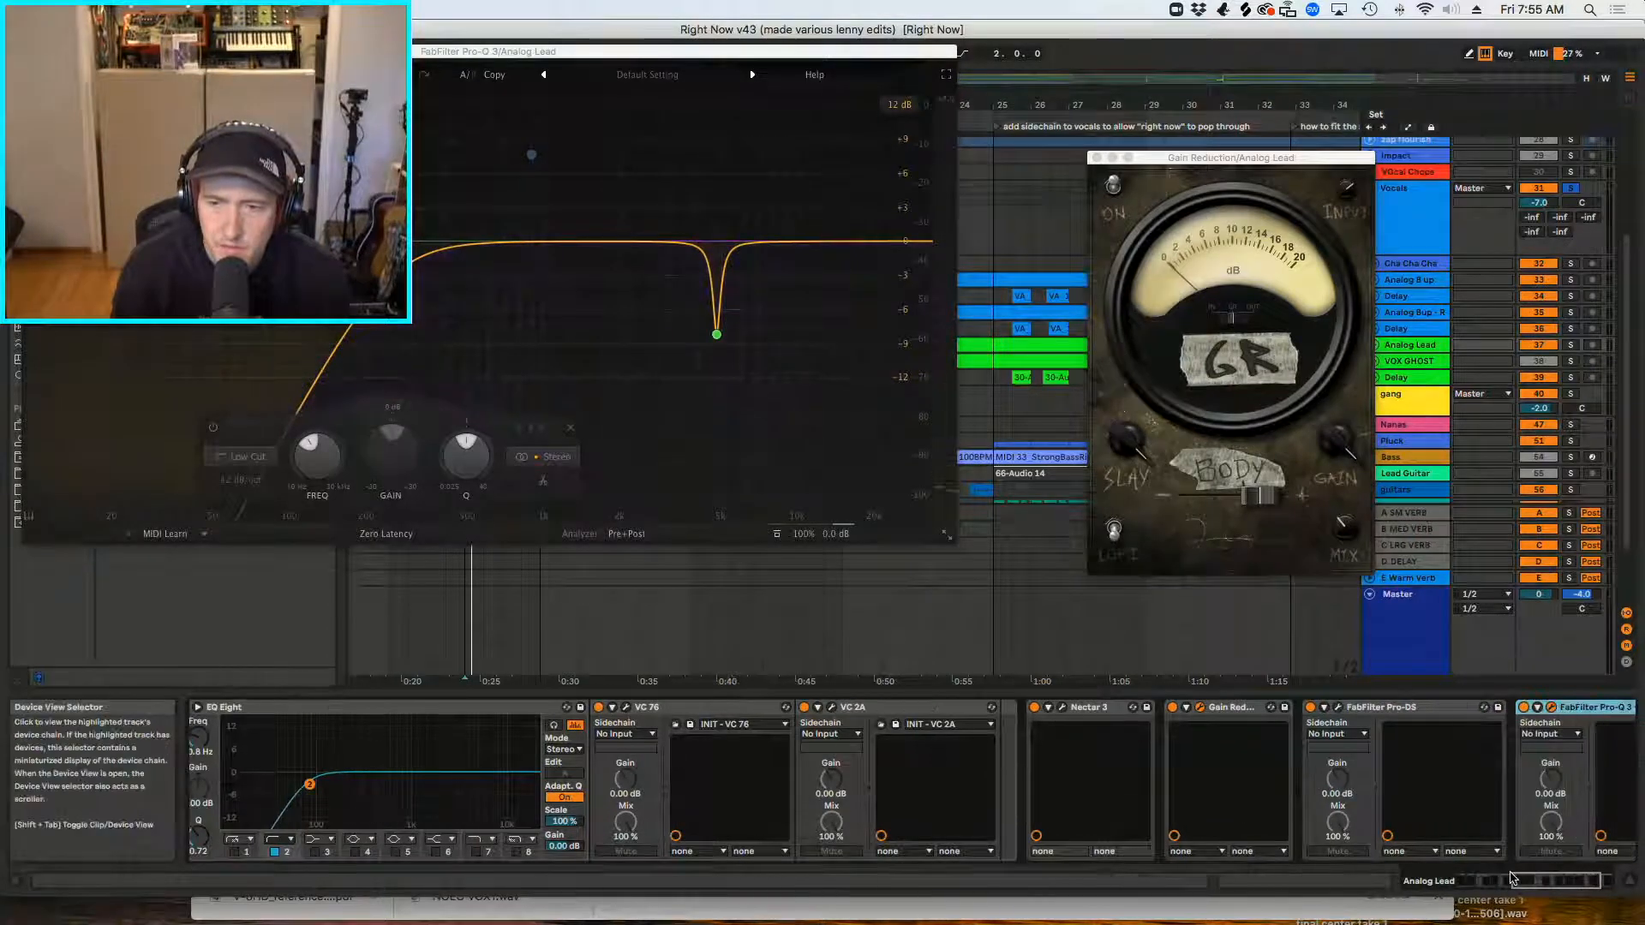
pyautogui.click(286, 709)
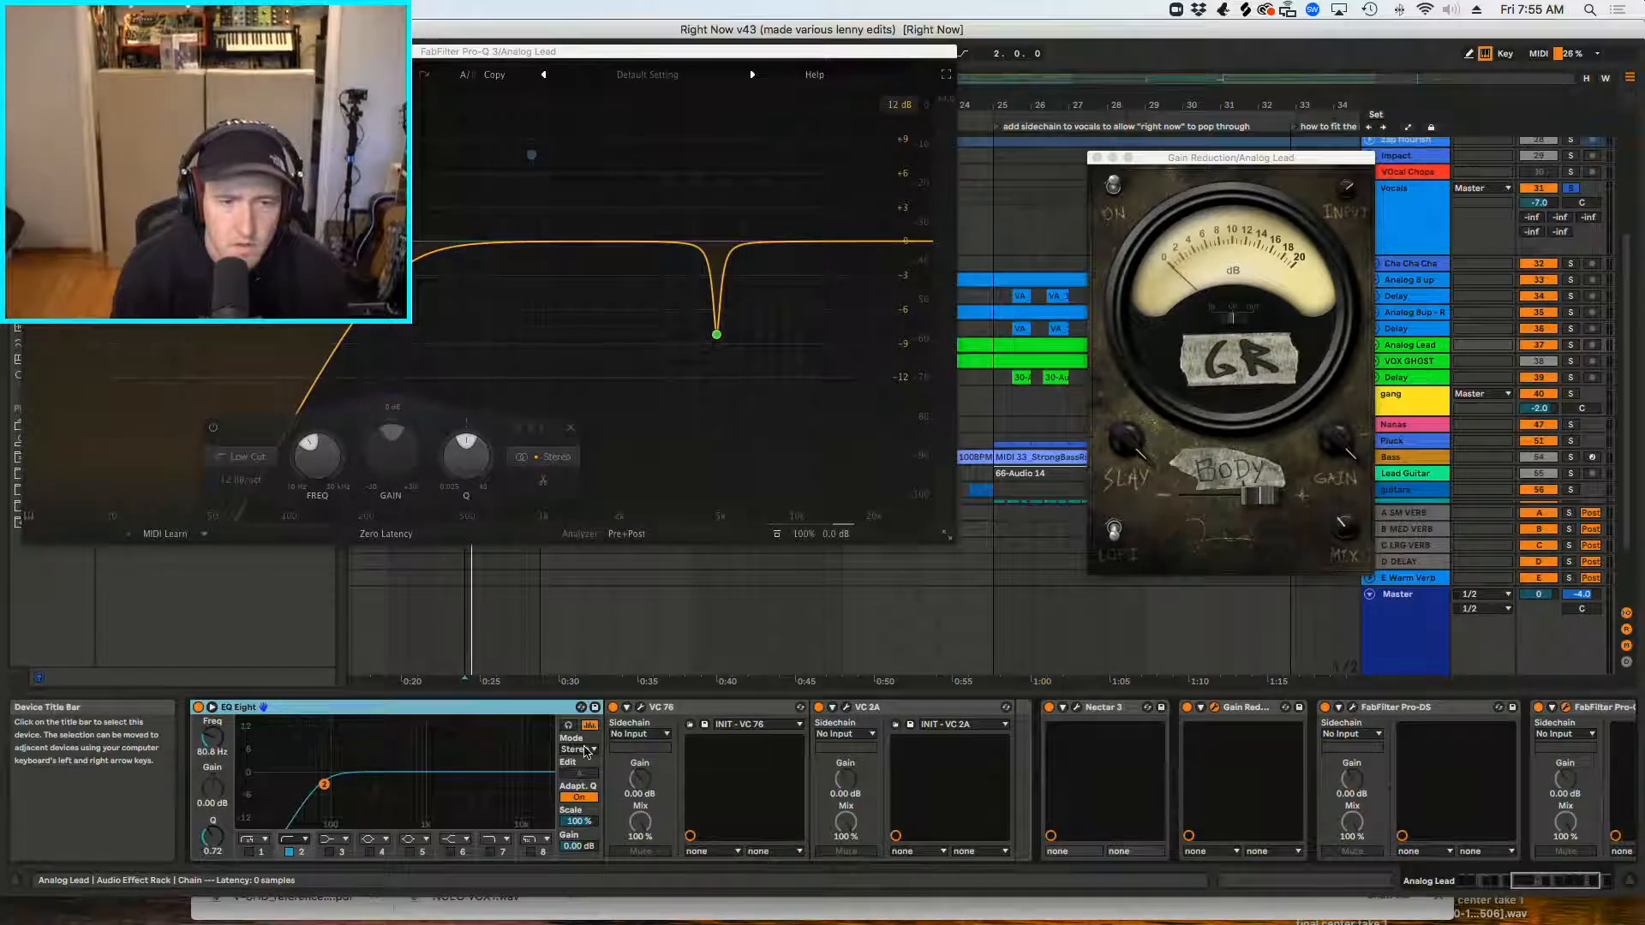
pyautogui.press('super+d')
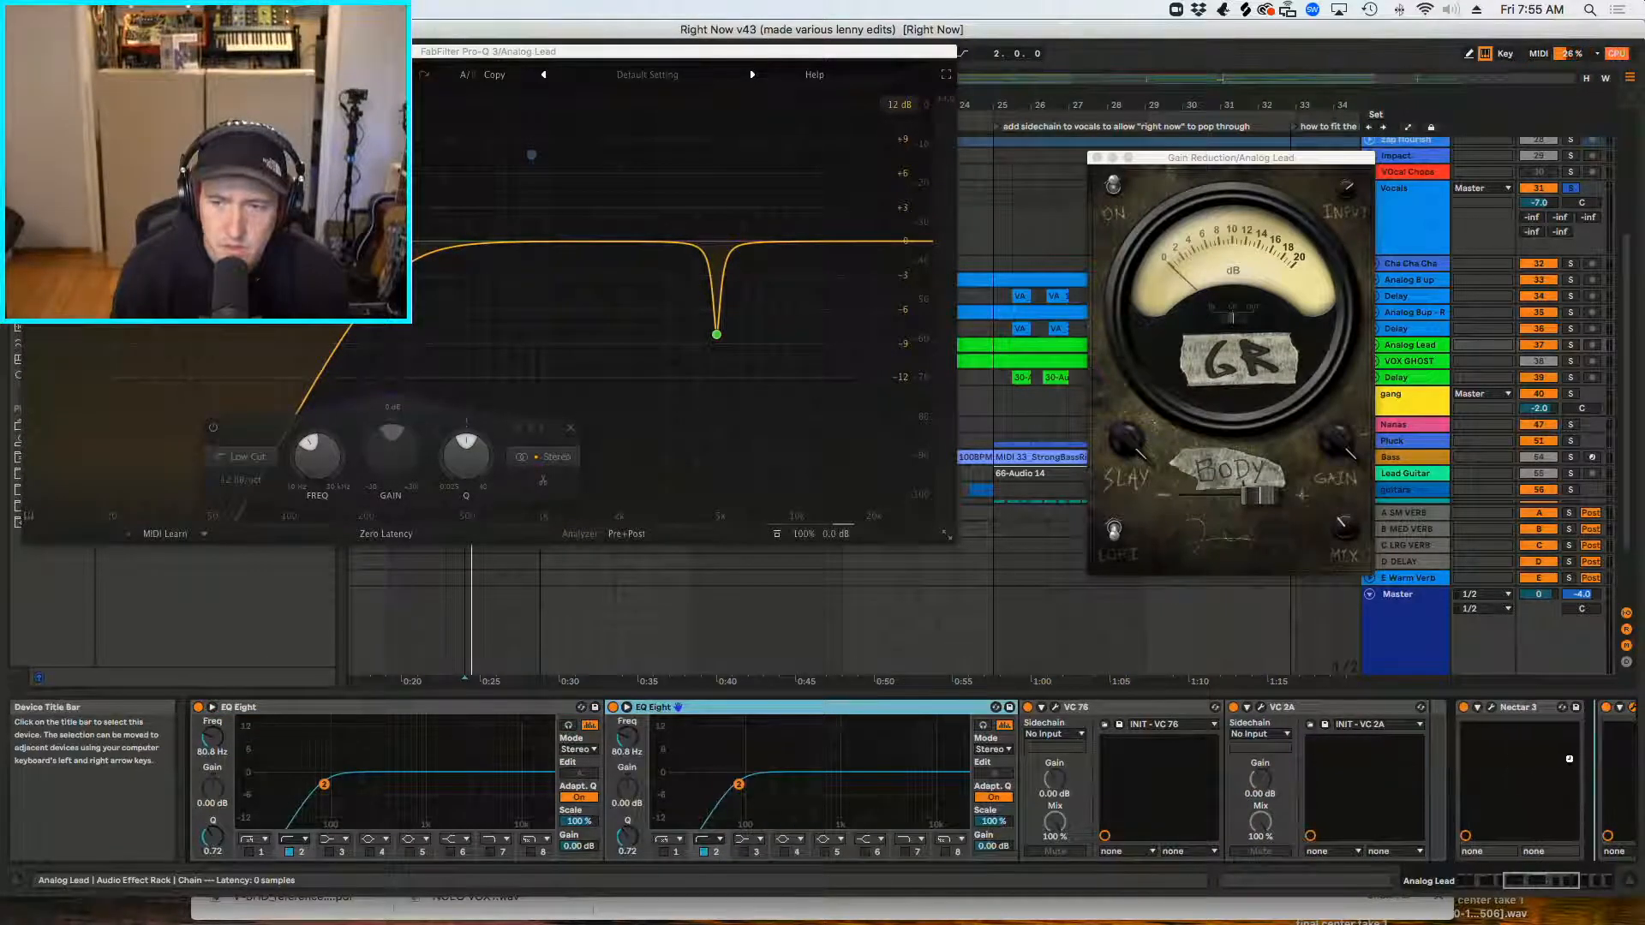
pyautogui.moveTo(1479, 717); pyautogui.dragTo(1475, 718)
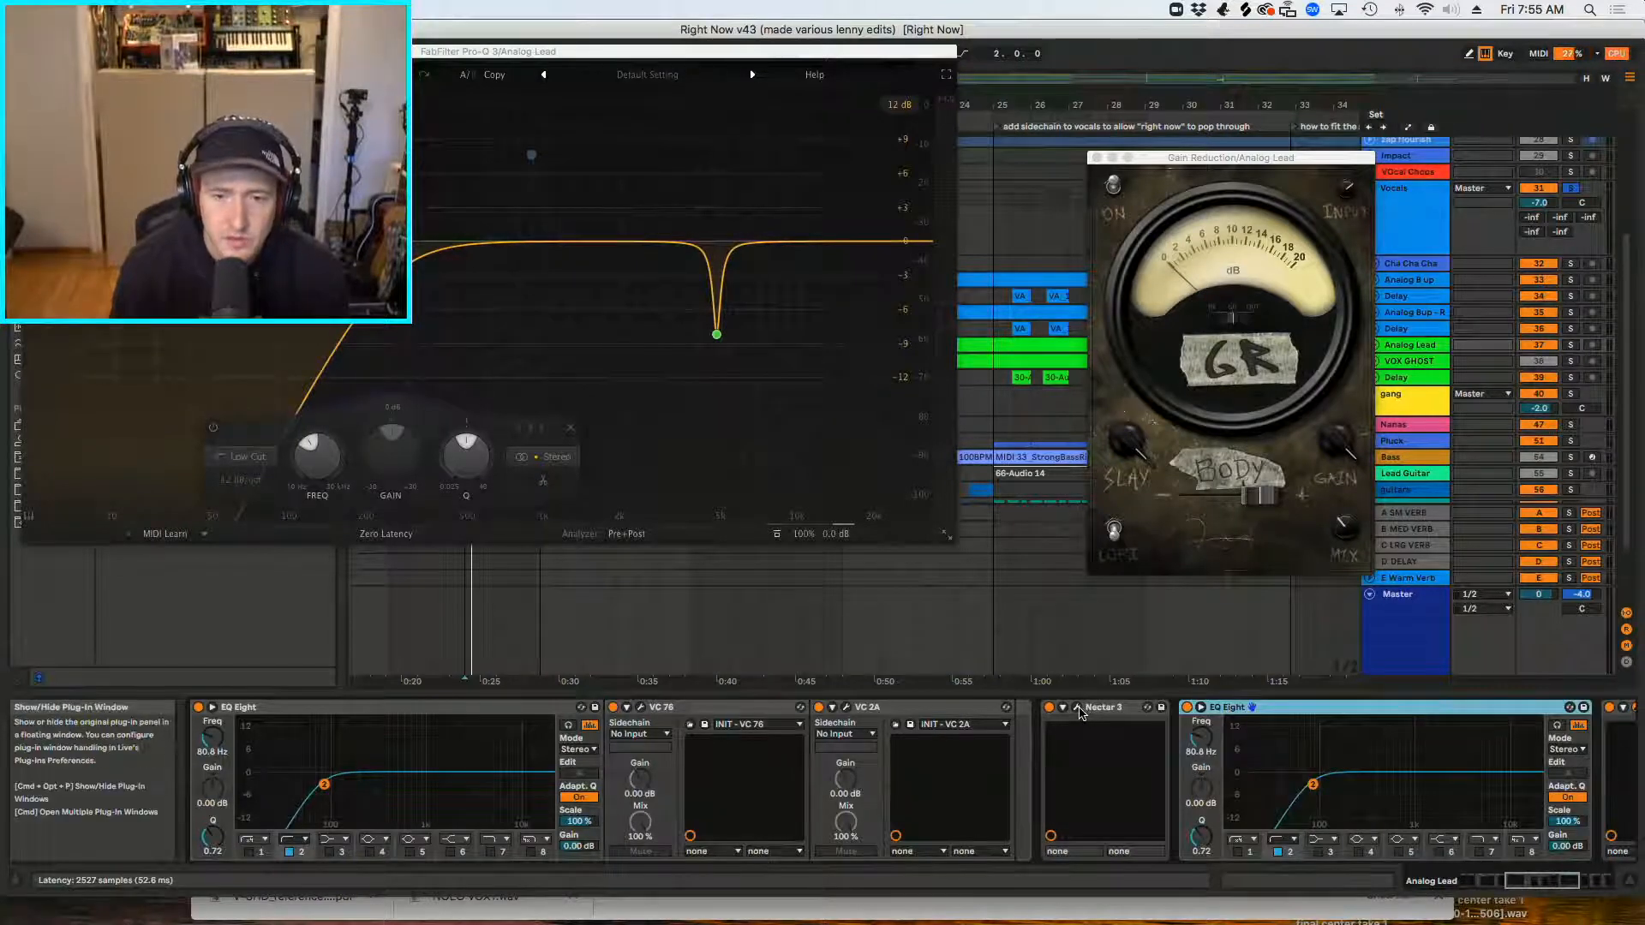
# Step: Remove the two modules after Pitch in Nectar 3, leaving only pitch correction, and close the plug-in window
pyautogui.click(1078, 708)
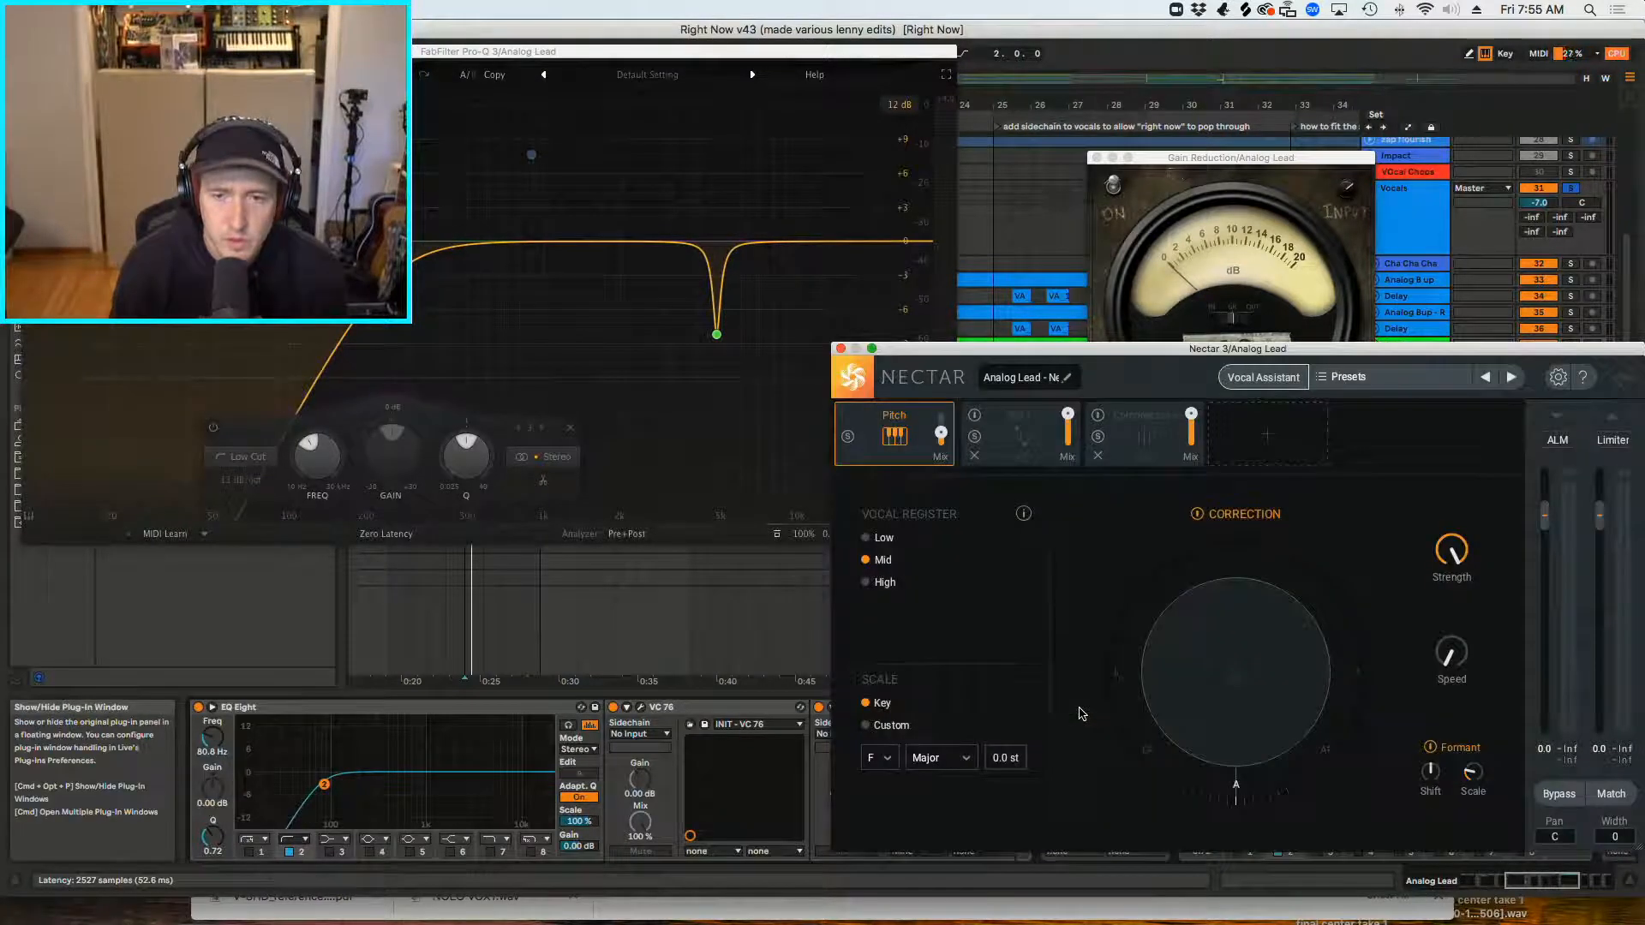
pyautogui.click(1029, 438)
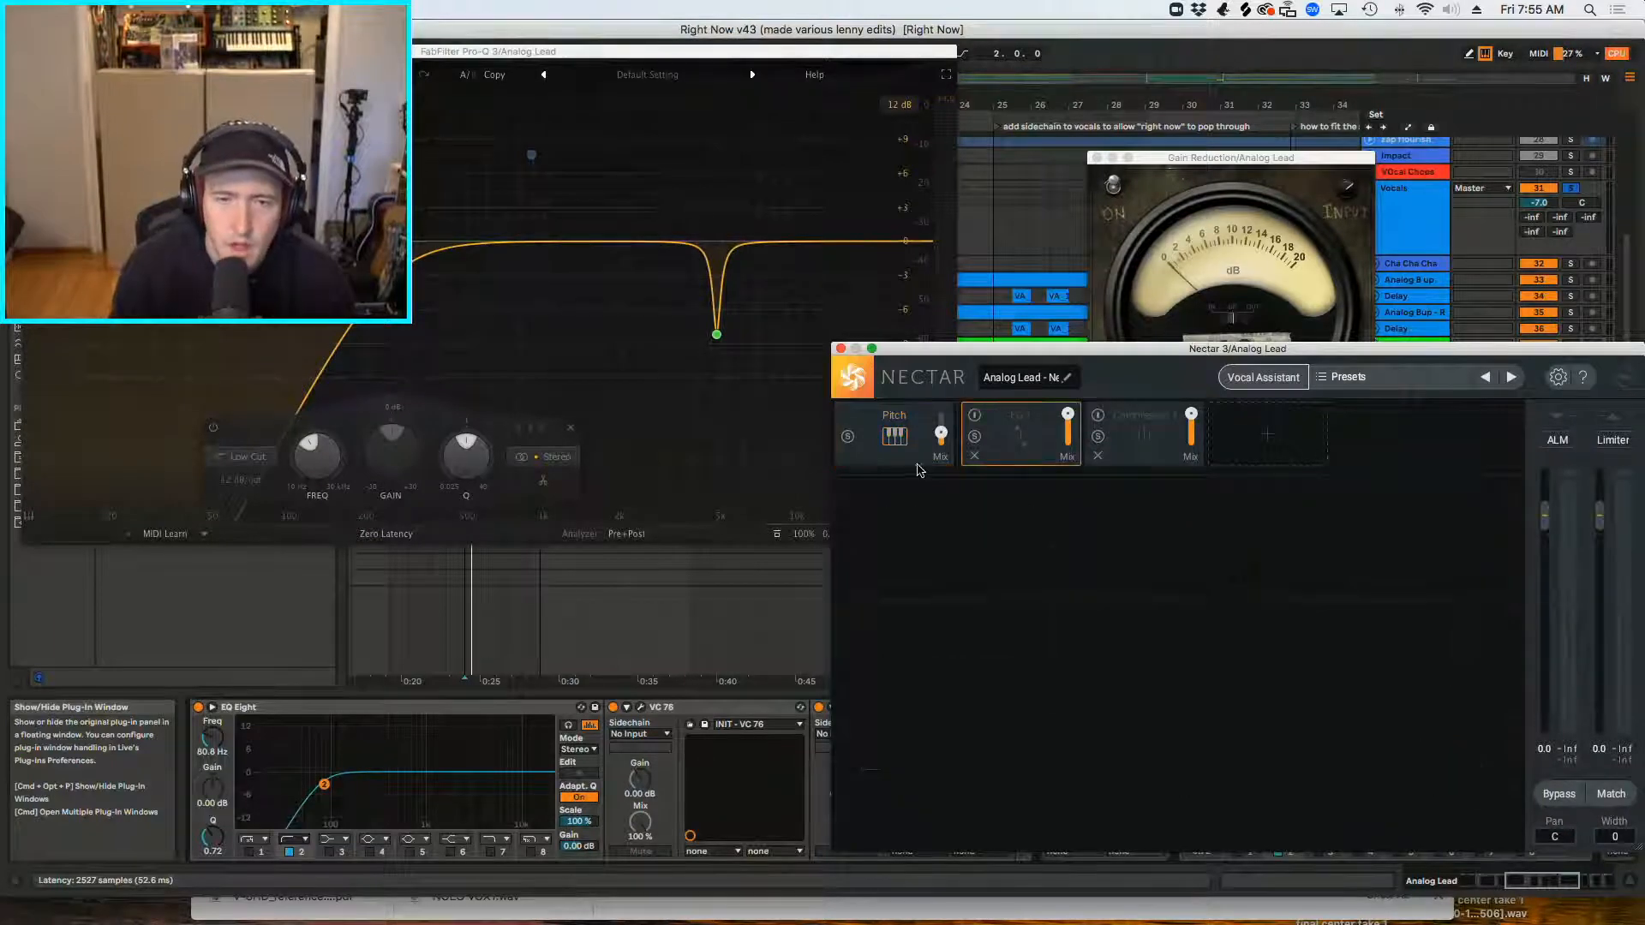
pyautogui.click(981, 460)
pyautogui.click(980, 460)
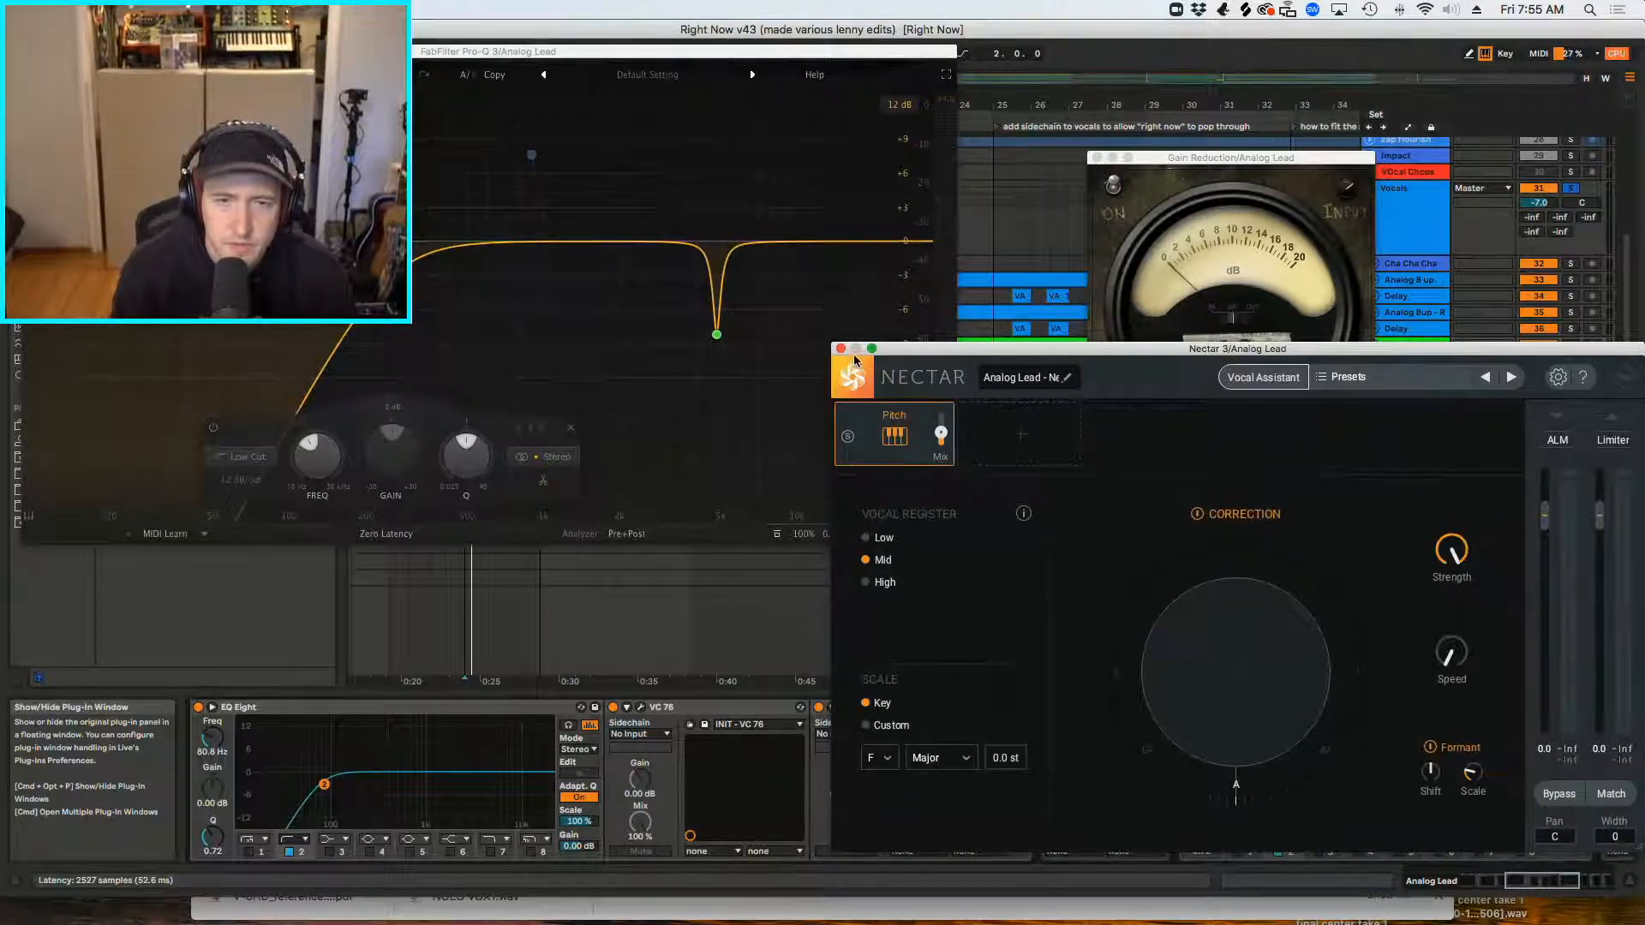
pyautogui.click(842, 349)
# Step: Group Nectar 3 into an Audio Effect Rack and show the rack's macro controls
pyautogui.click(1107, 708)
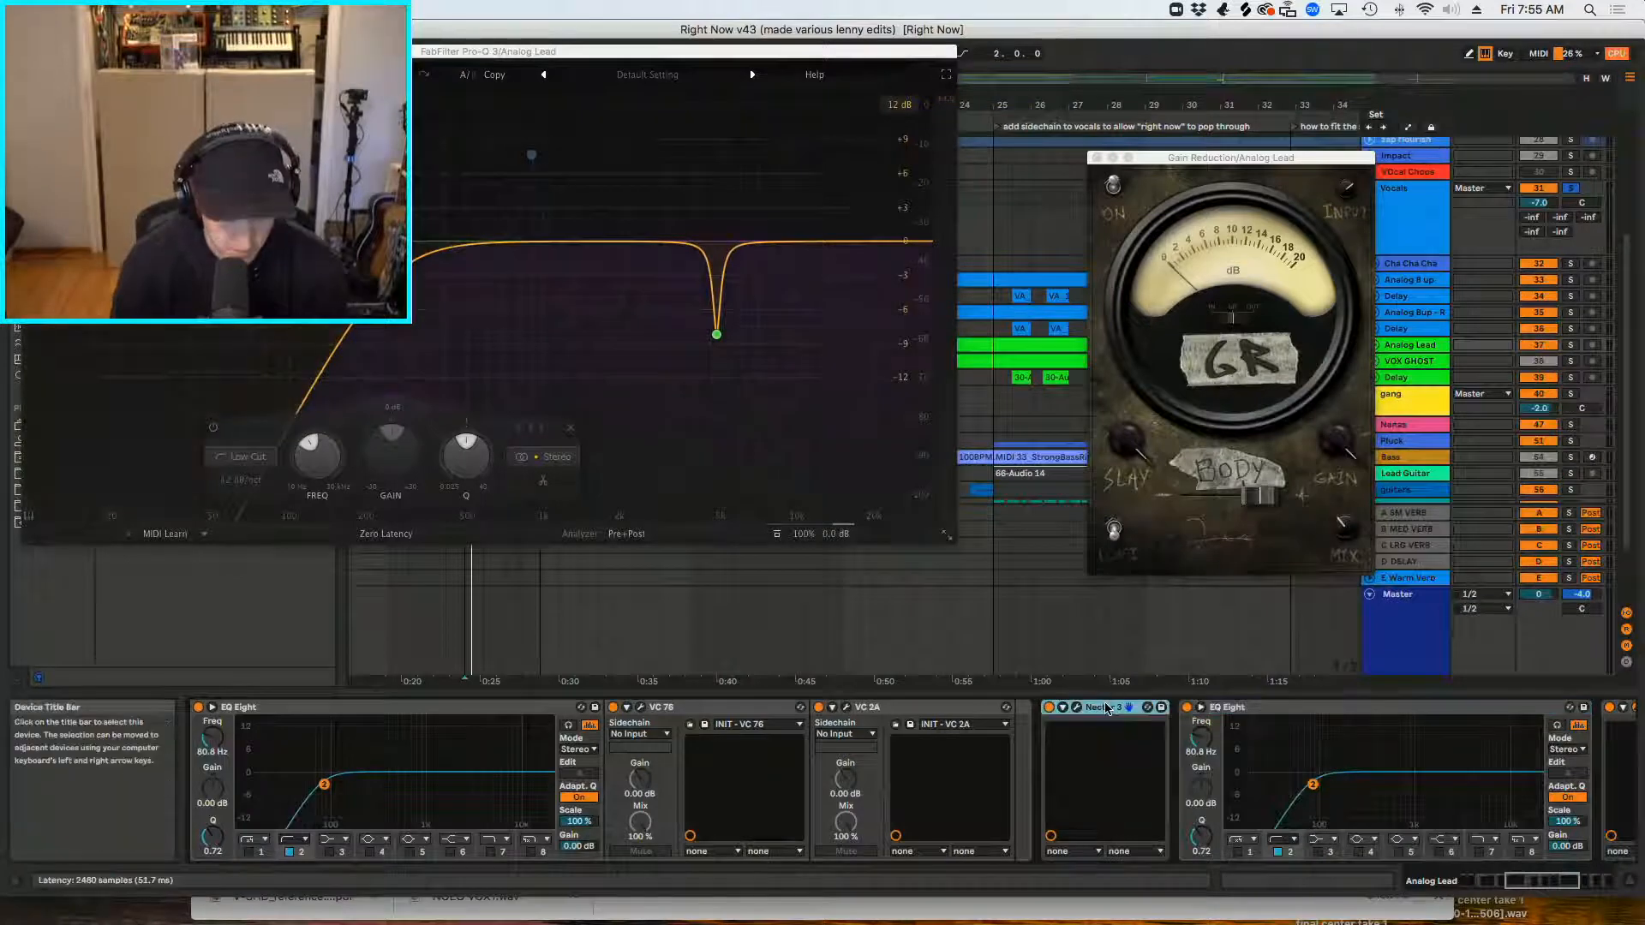
pyautogui.press('super+g')
pyautogui.rightClick(1052, 780)
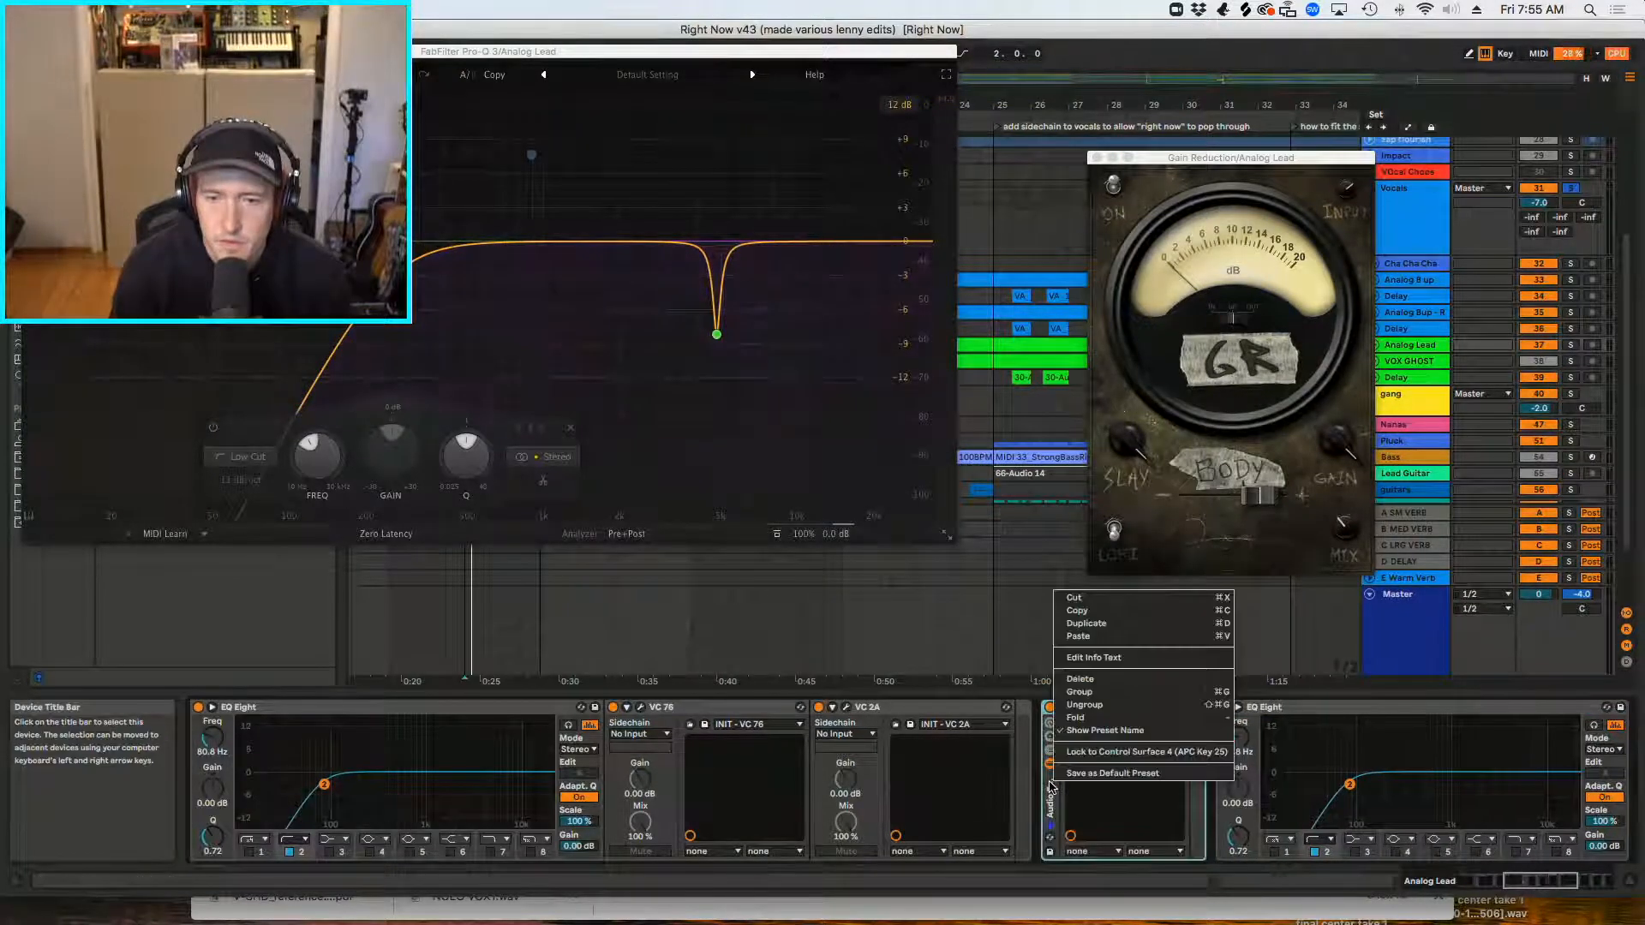
pyautogui.click(1034, 798)
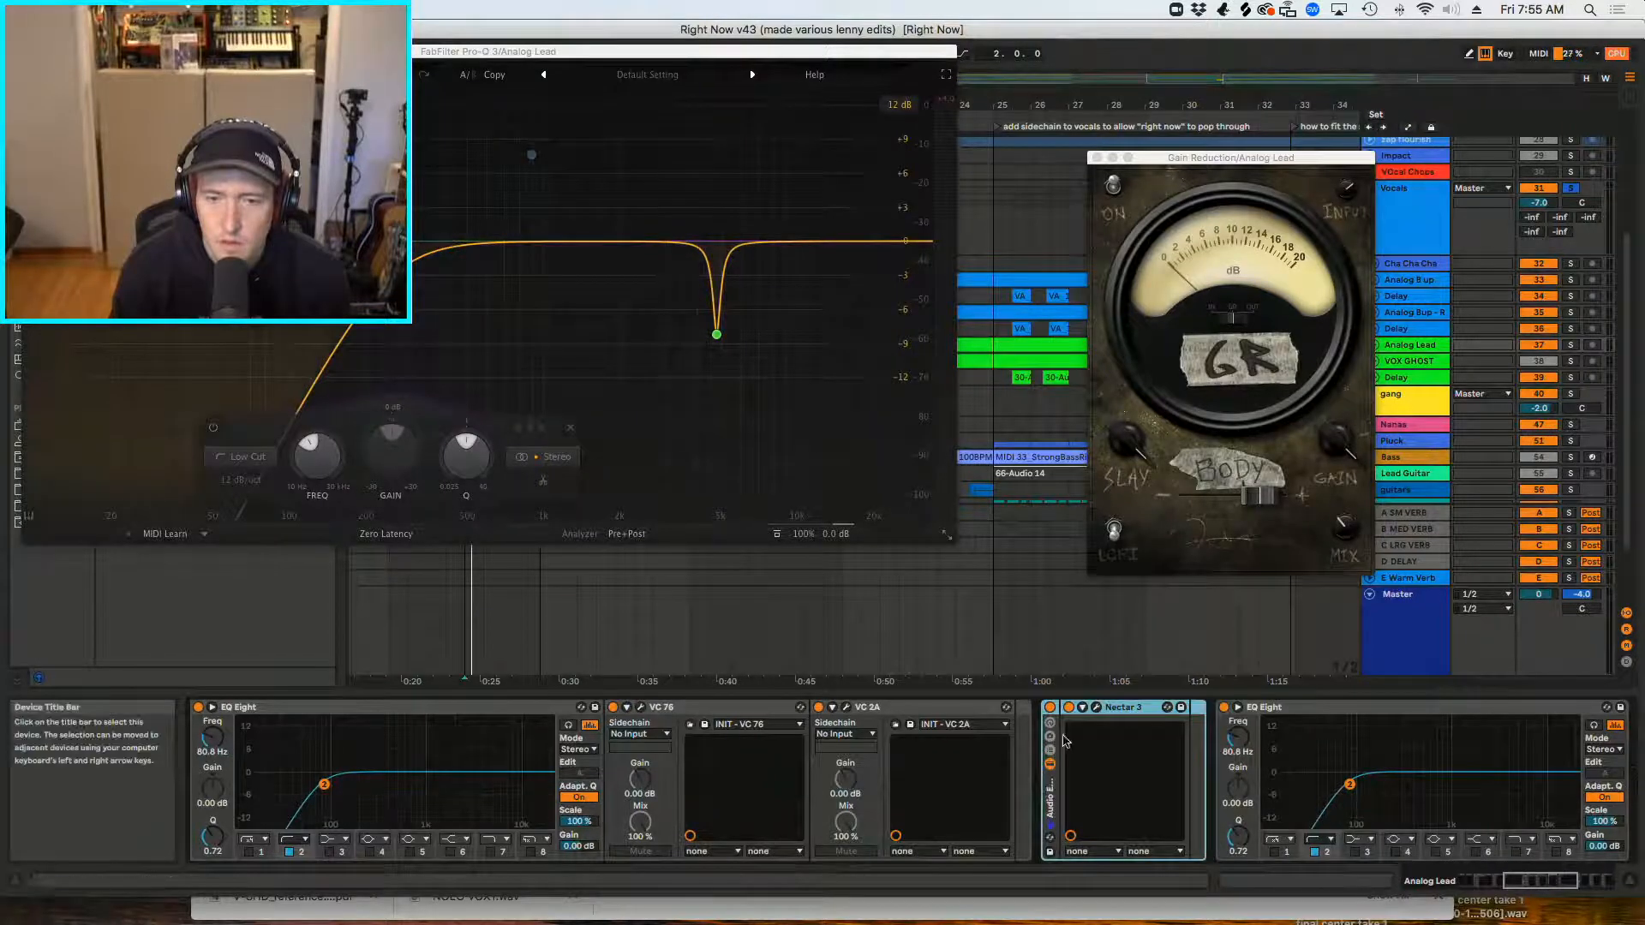
pyautogui.click(1051, 725)
# Step: Rename the Nectar 3 rack as 50% AutoTune and collapse it in the device chain
pyautogui.rightClick(1086, 709)
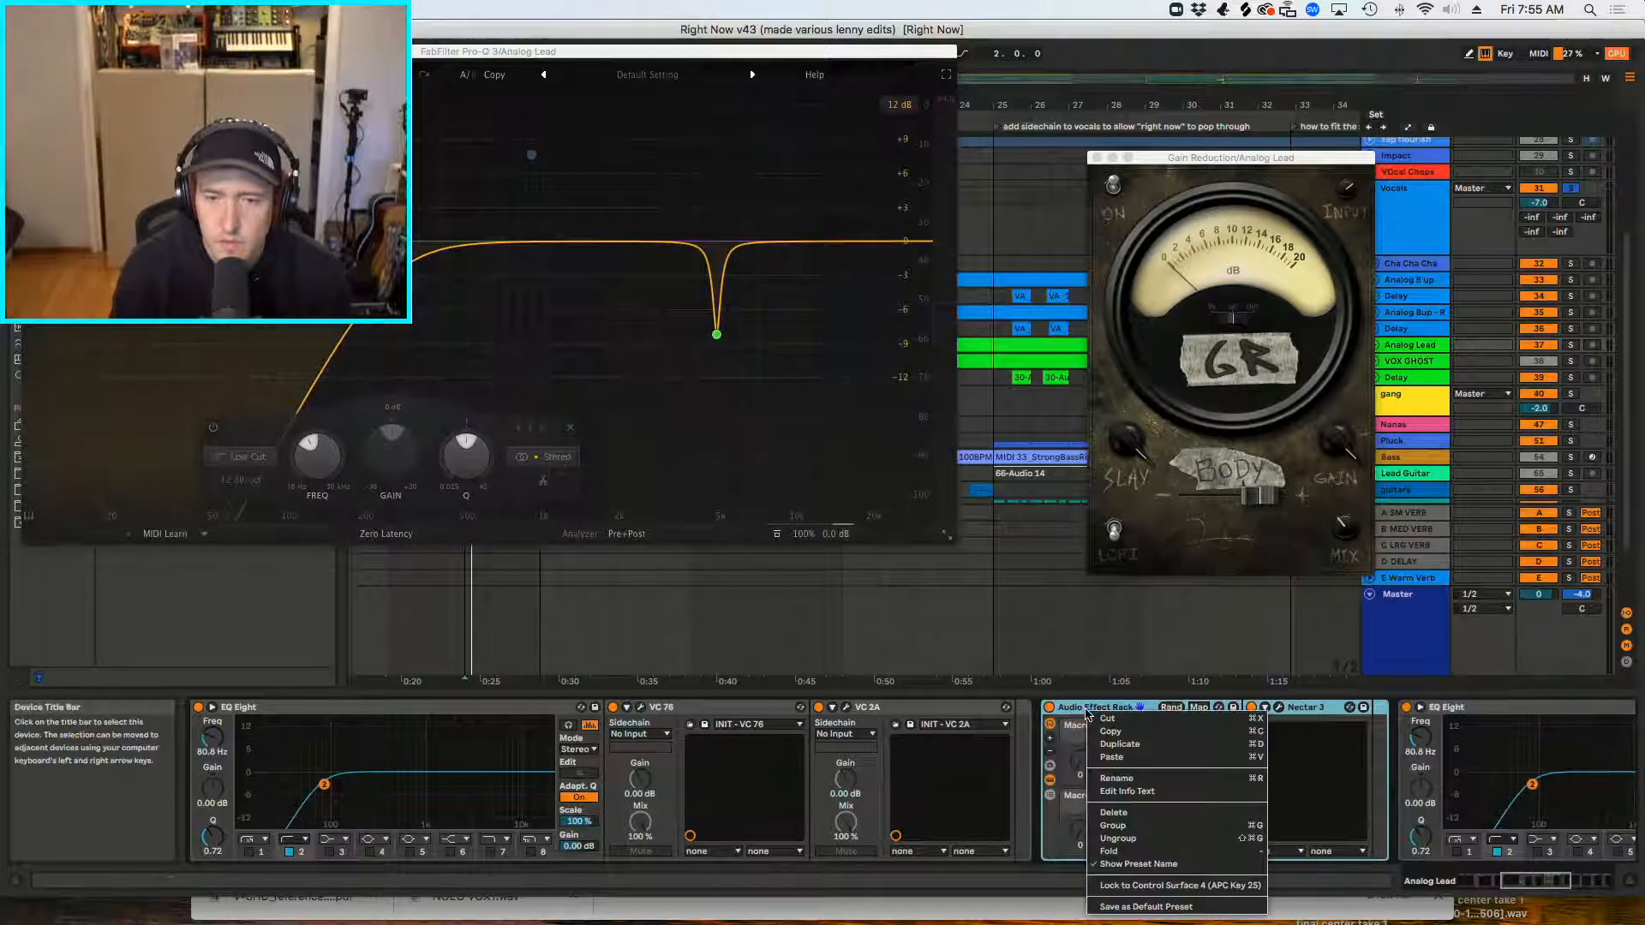
pyautogui.click(1125, 792)
pyautogui.rightClick(1103, 716)
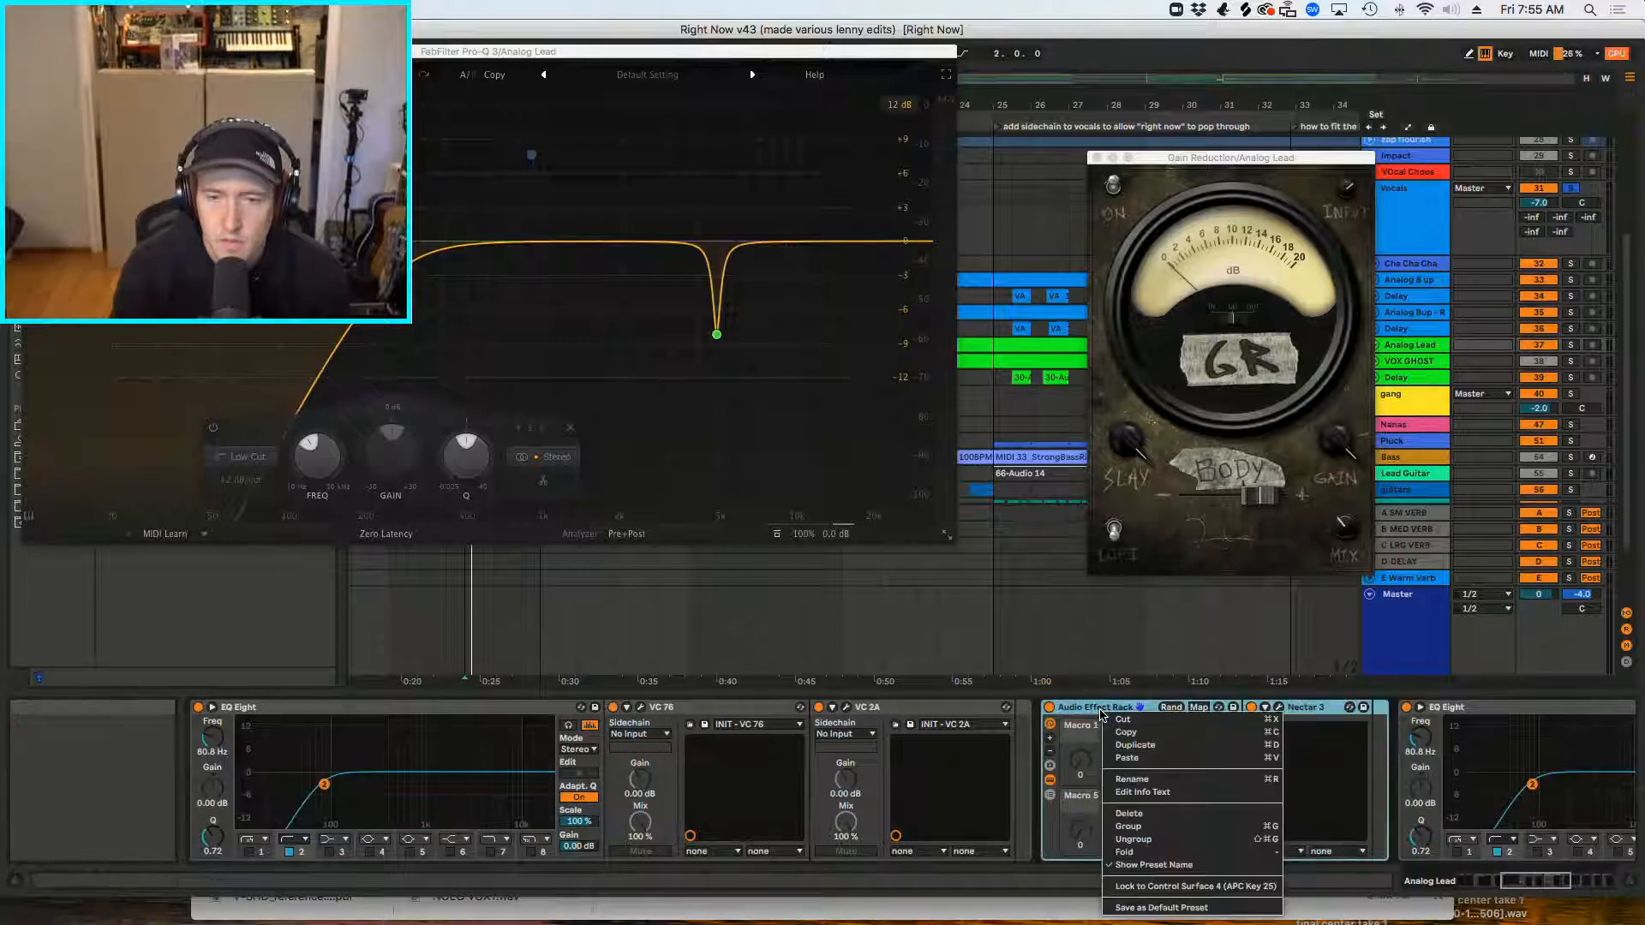
pyautogui.click(1142, 786)
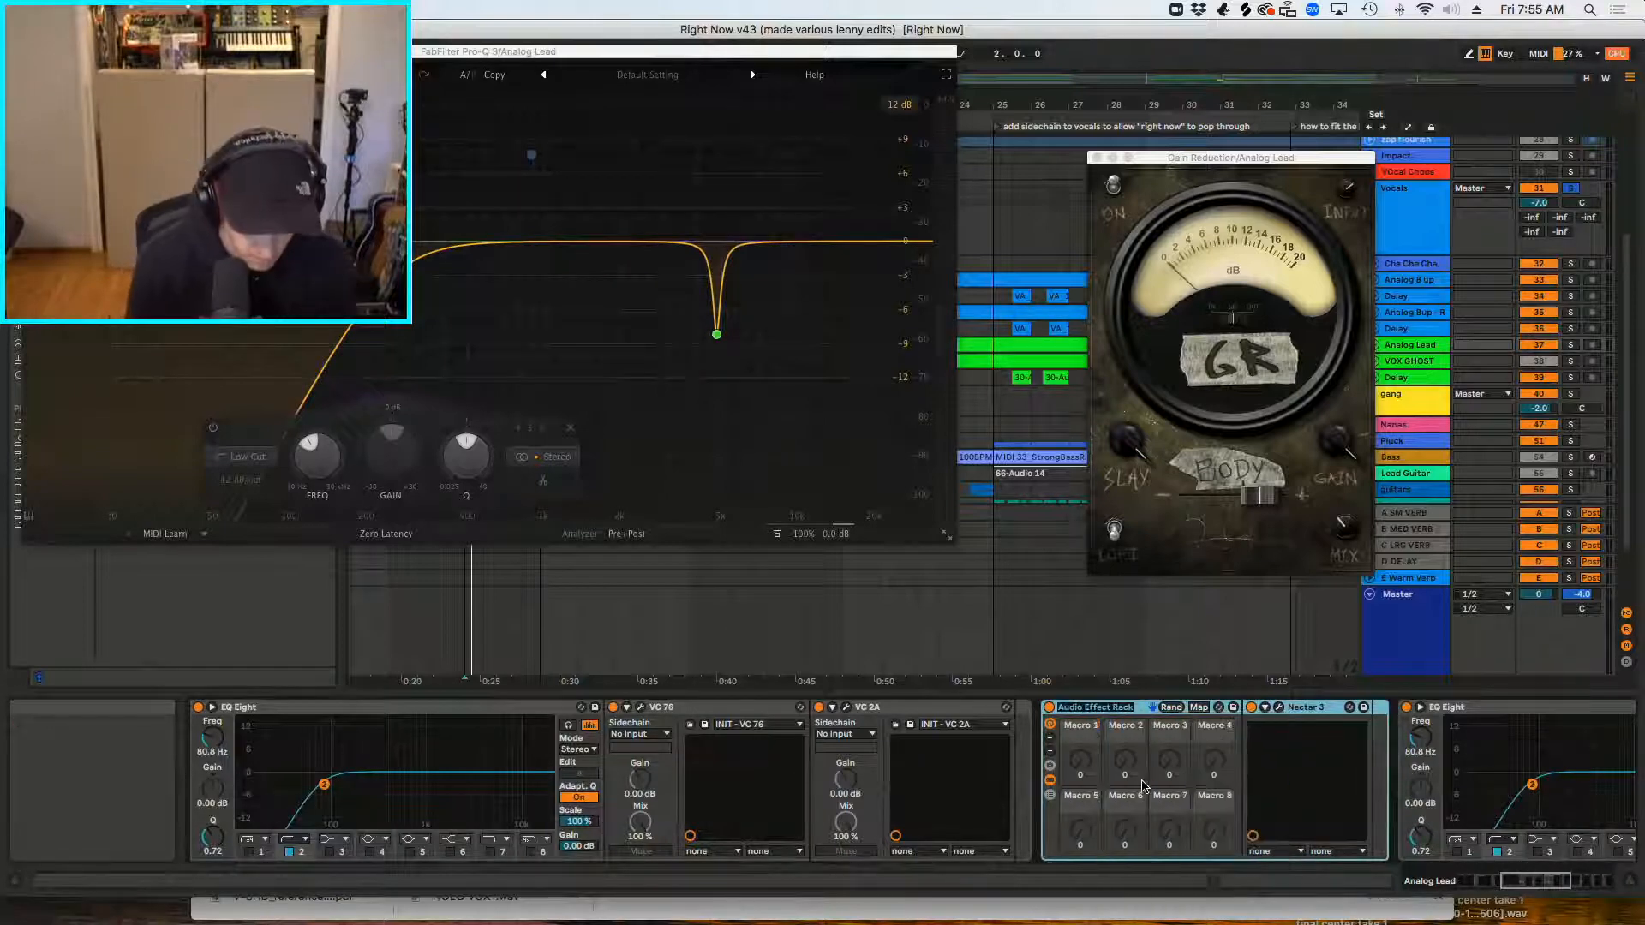
pyautogui.write('50% AutoTune')
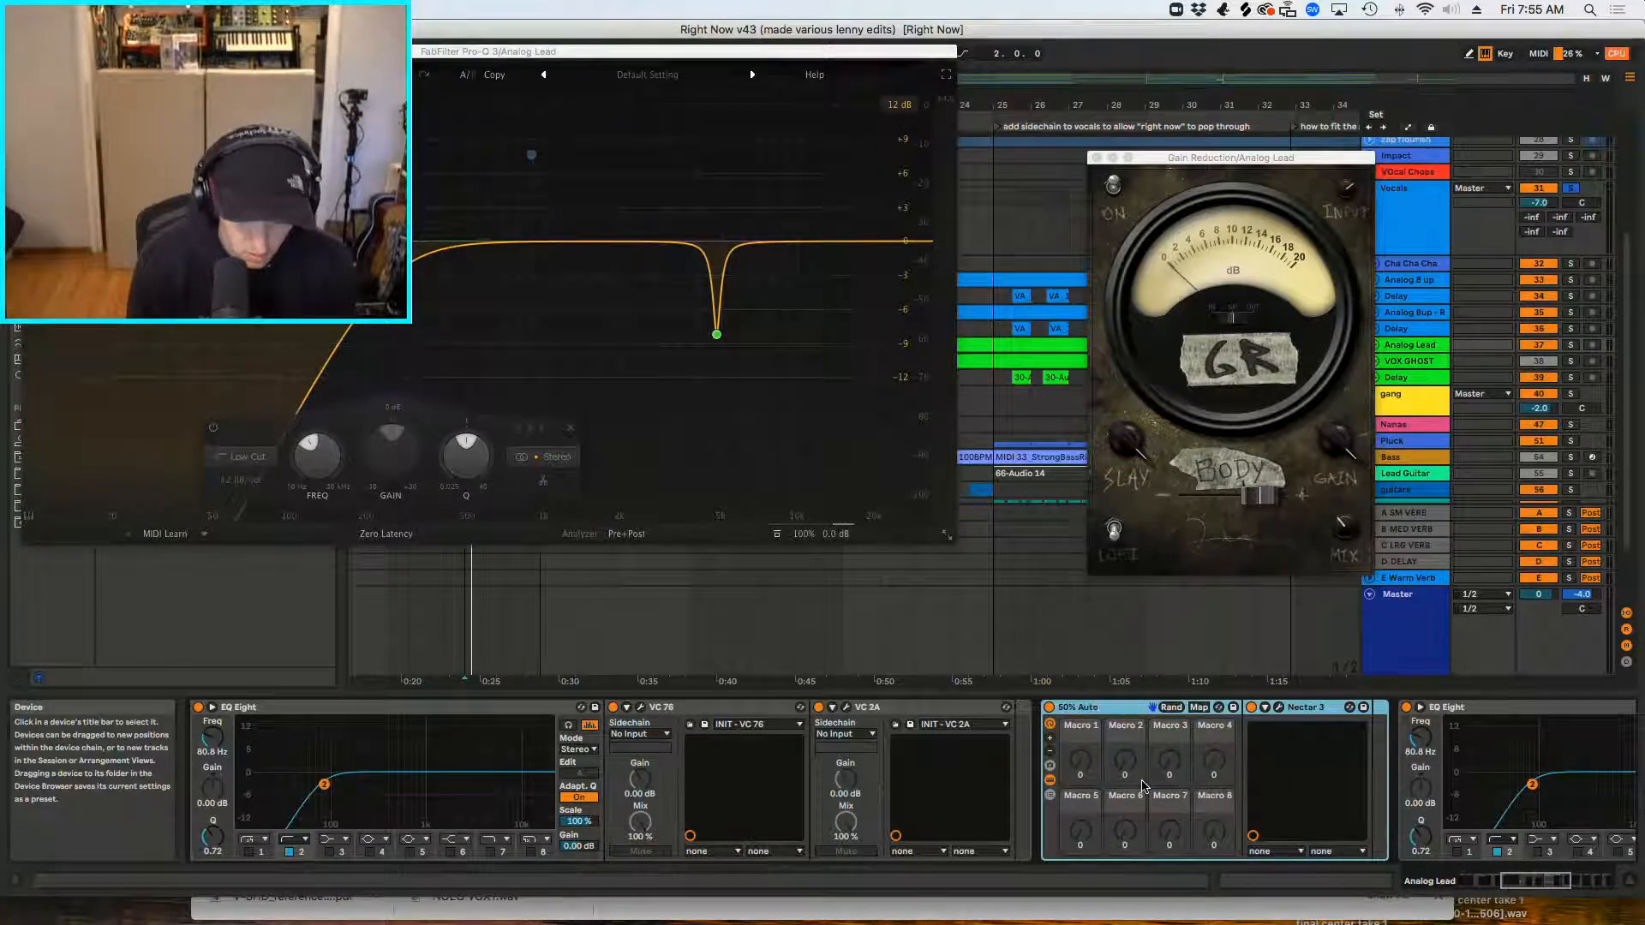
pyautogui.doubleClick(1119, 711)
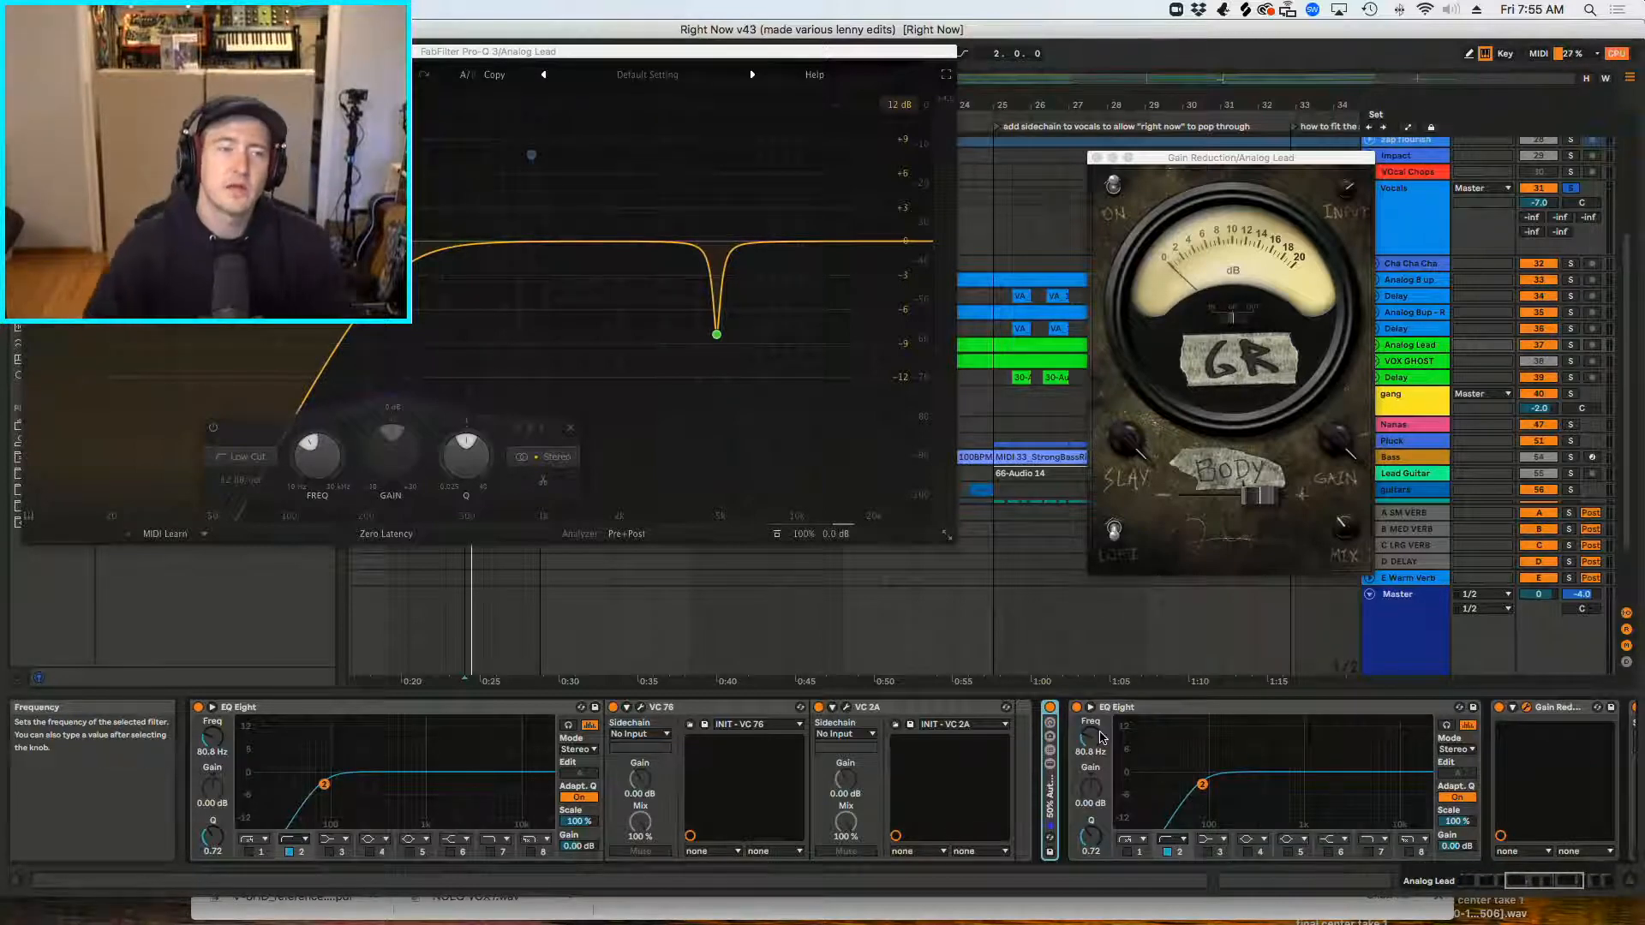
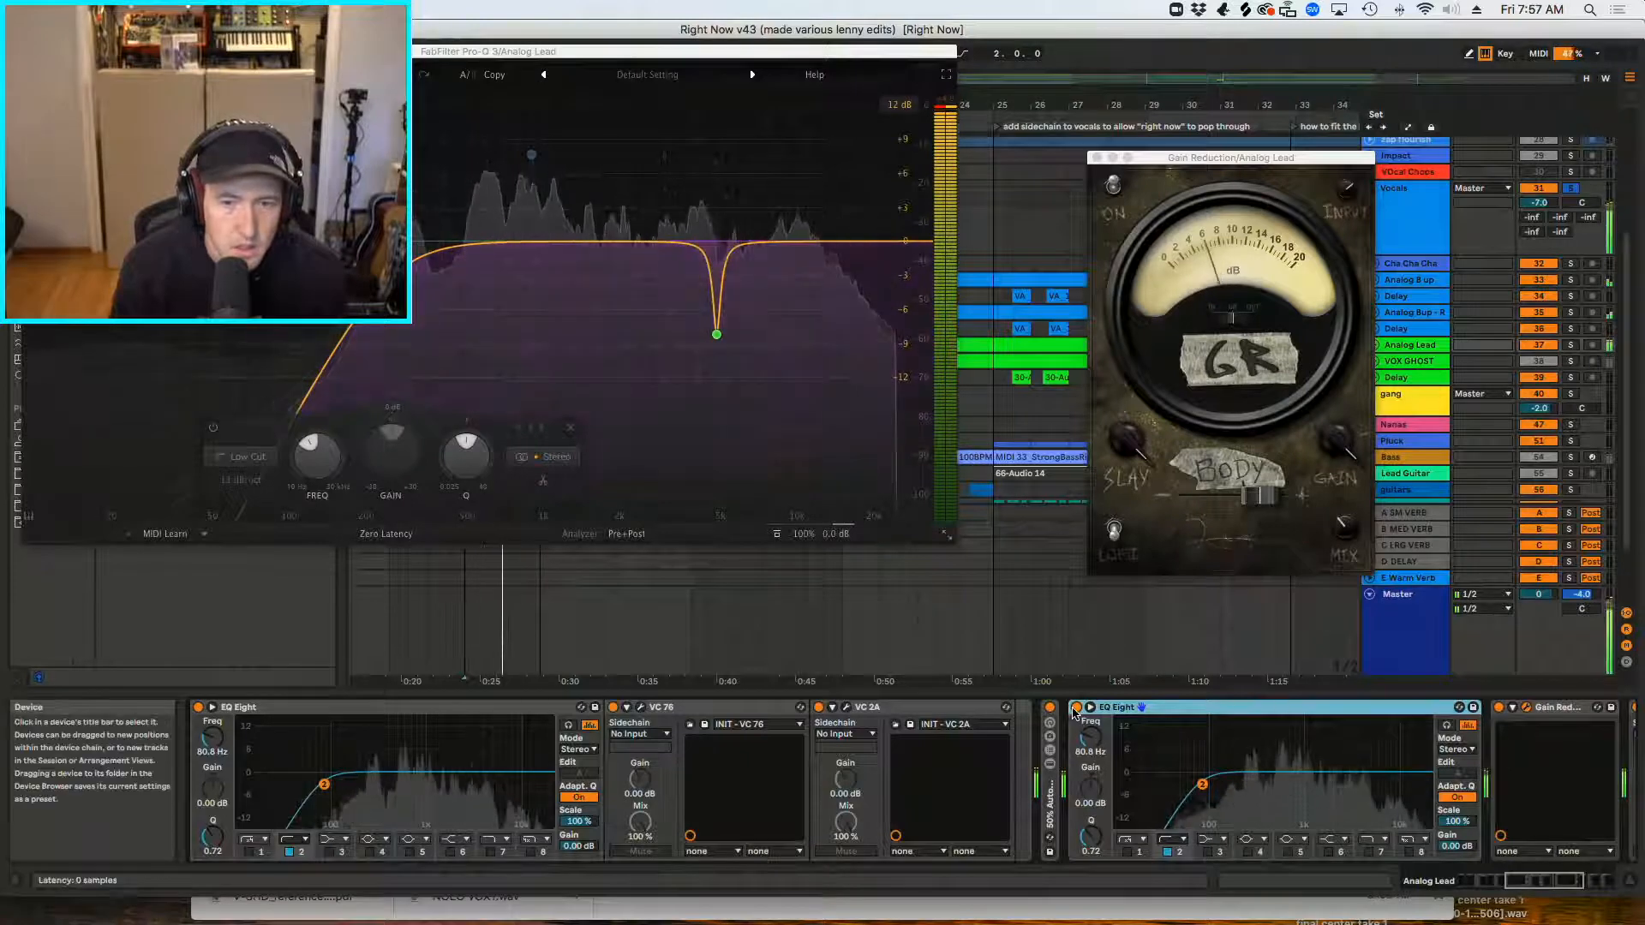
# Step: Try raising the low cut of the EQ Eight after the 50% AutoTune rack to 2.67 kHz, and undo it
pyautogui.moveTo(1204, 784); pyautogui.dragTo(1293, 785)
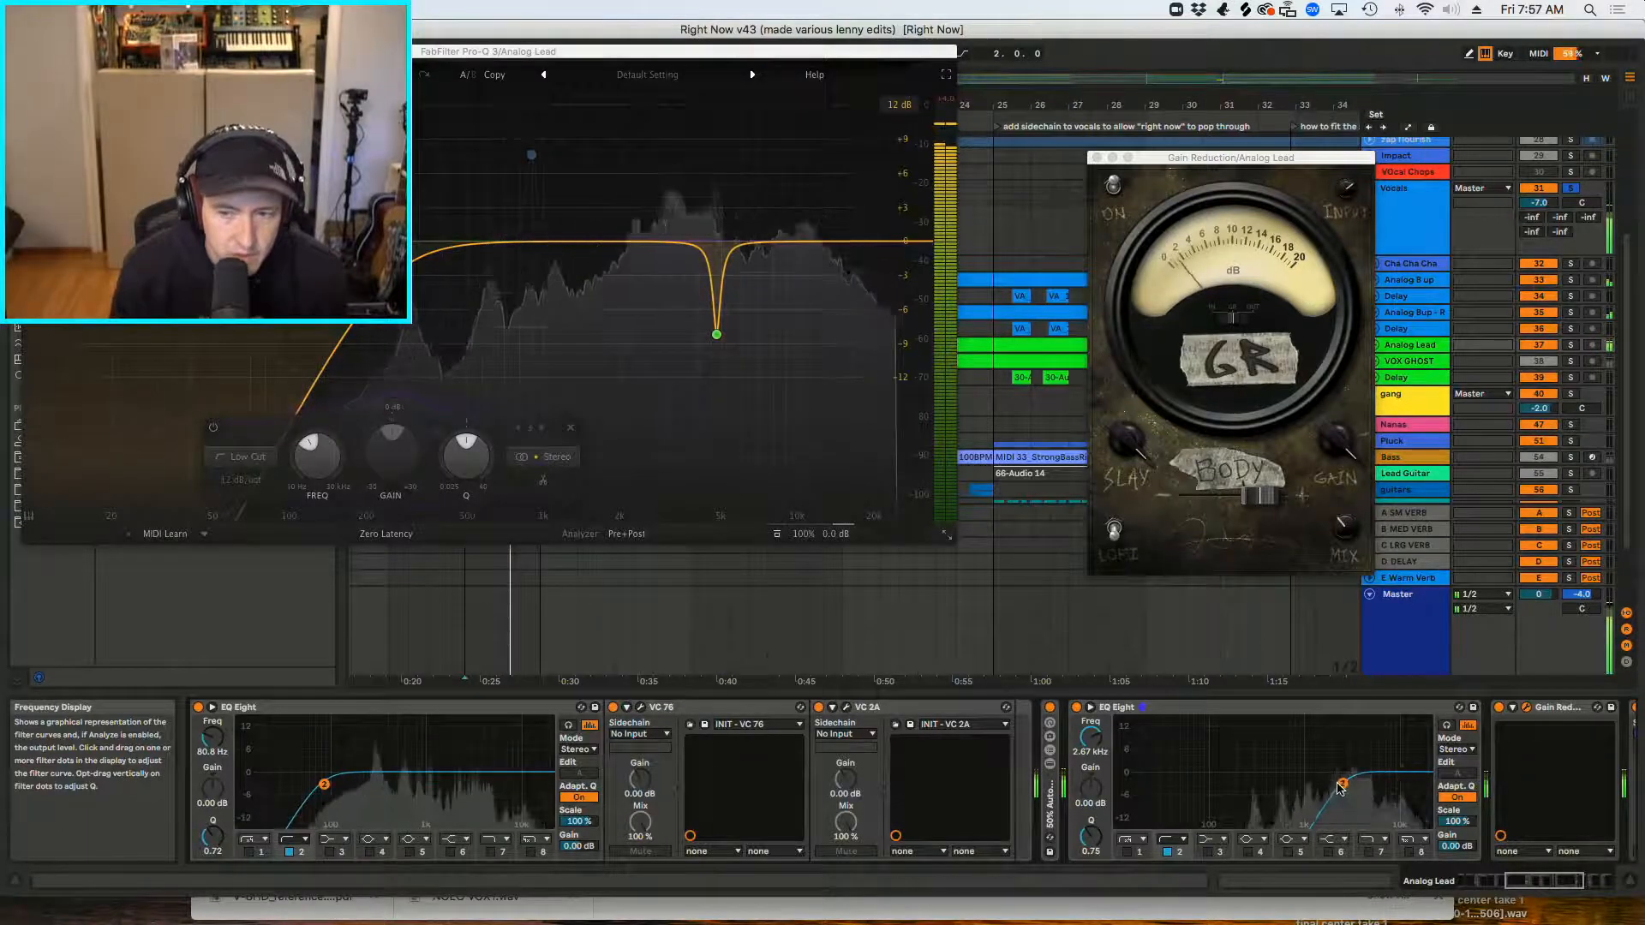
pyautogui.press('space')
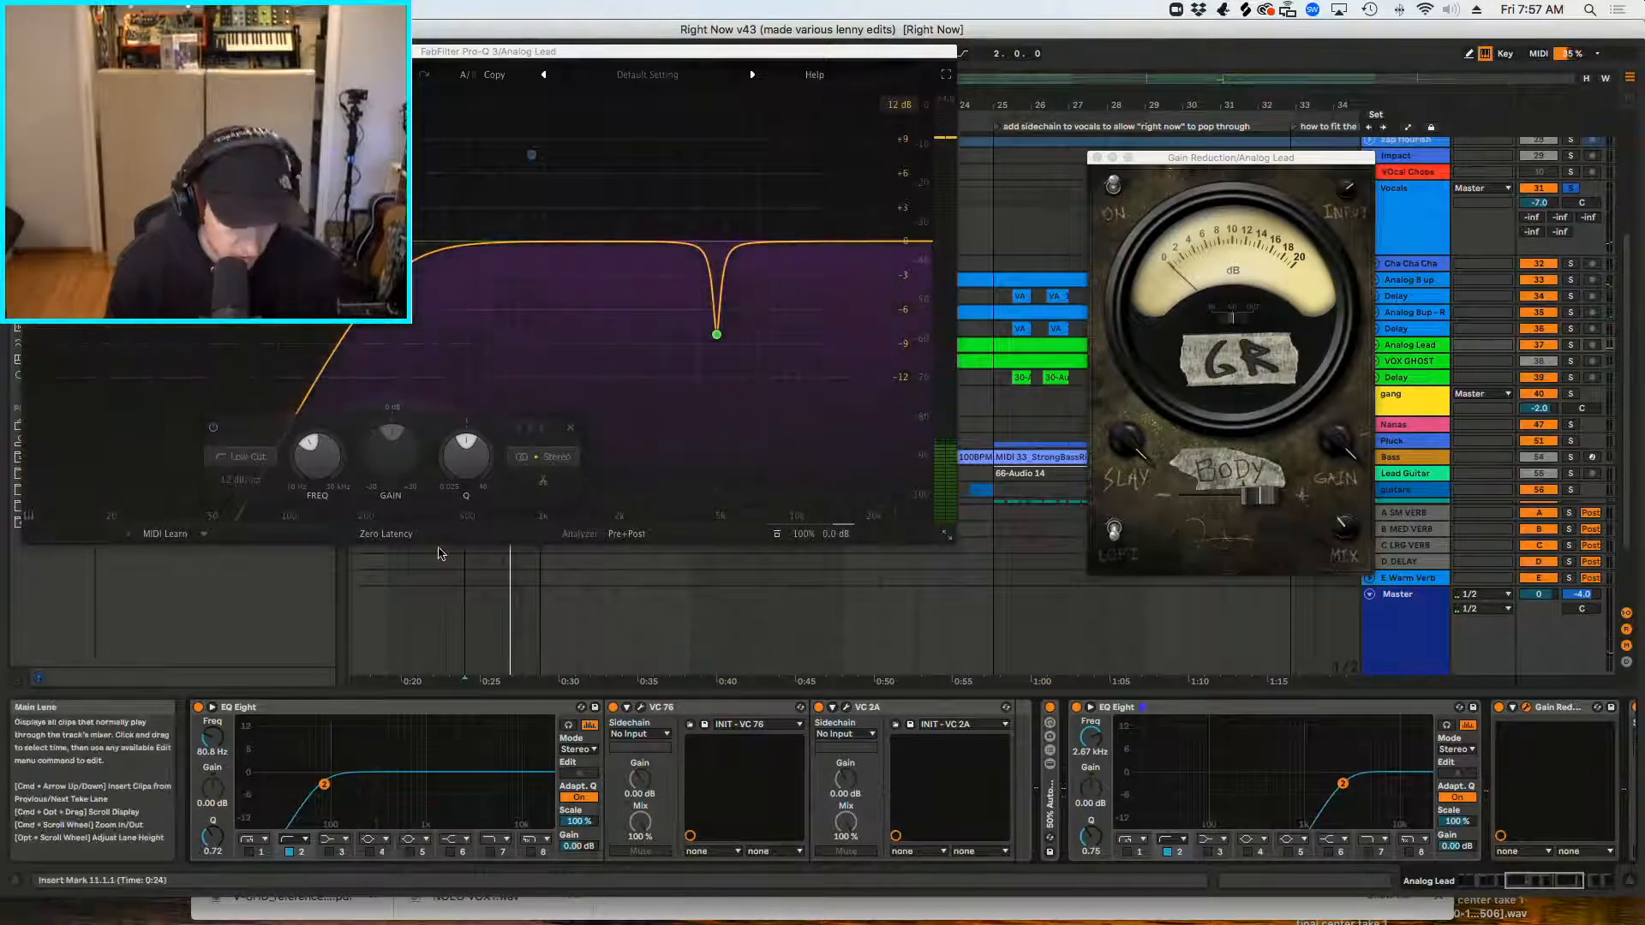
pyautogui.press('super+z')
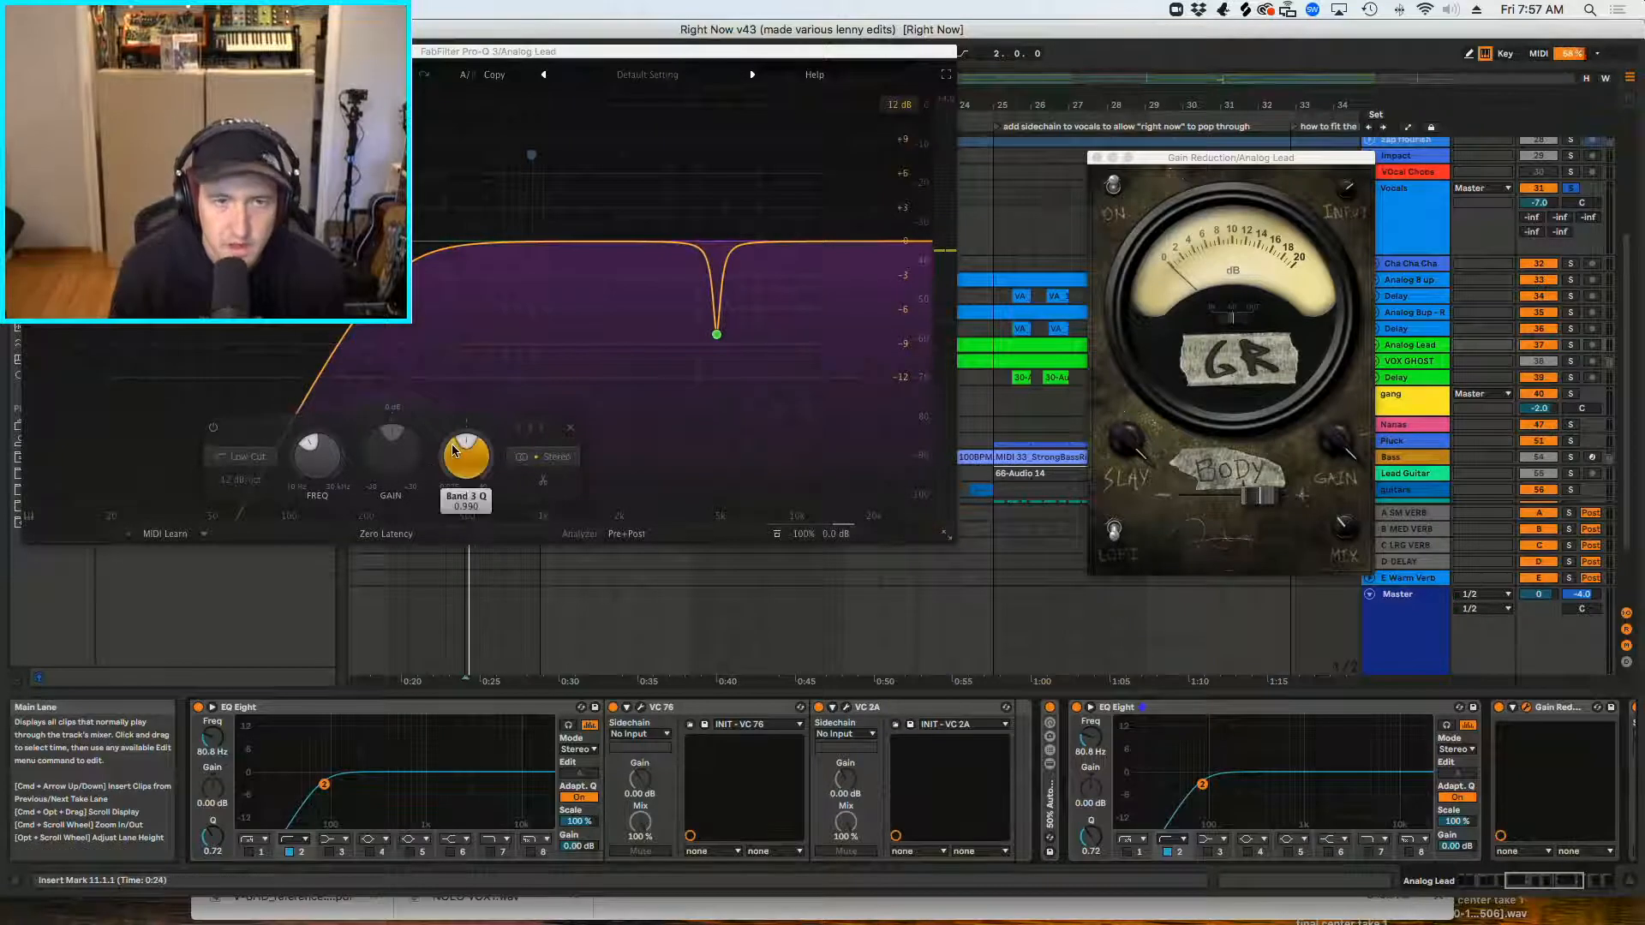
# Step: Play the vocal loop and lower the frequency of the Pro-Q 3 low cut
pyautogui.press('space')
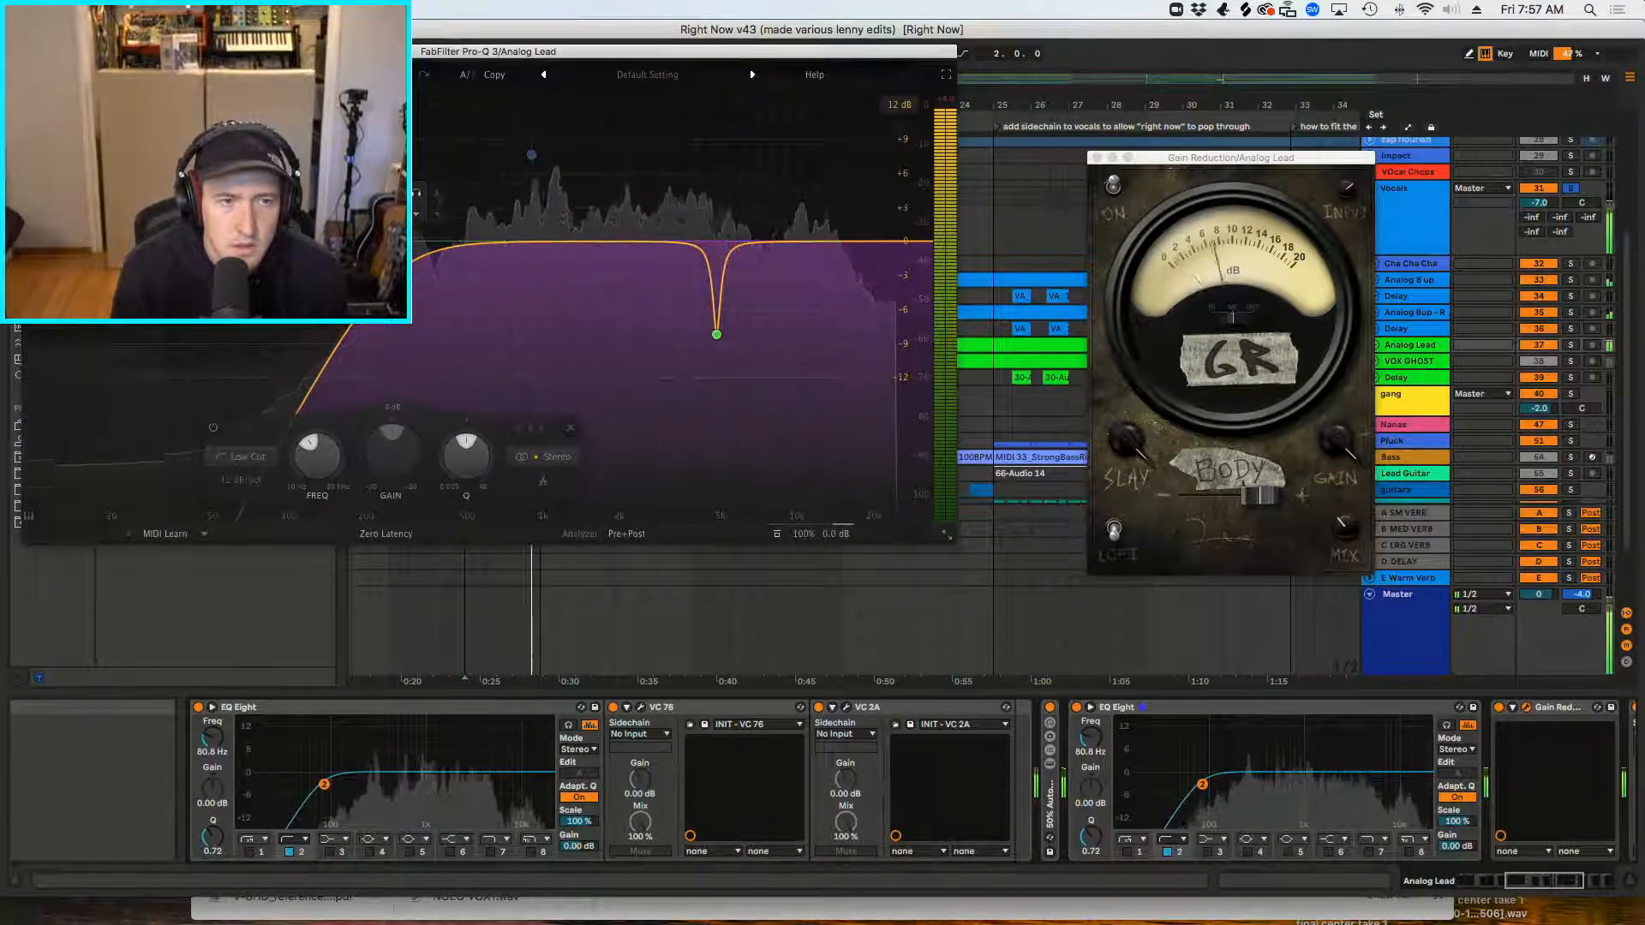
pyautogui.moveTo(391, 241); pyautogui.dragTo(355, 242)
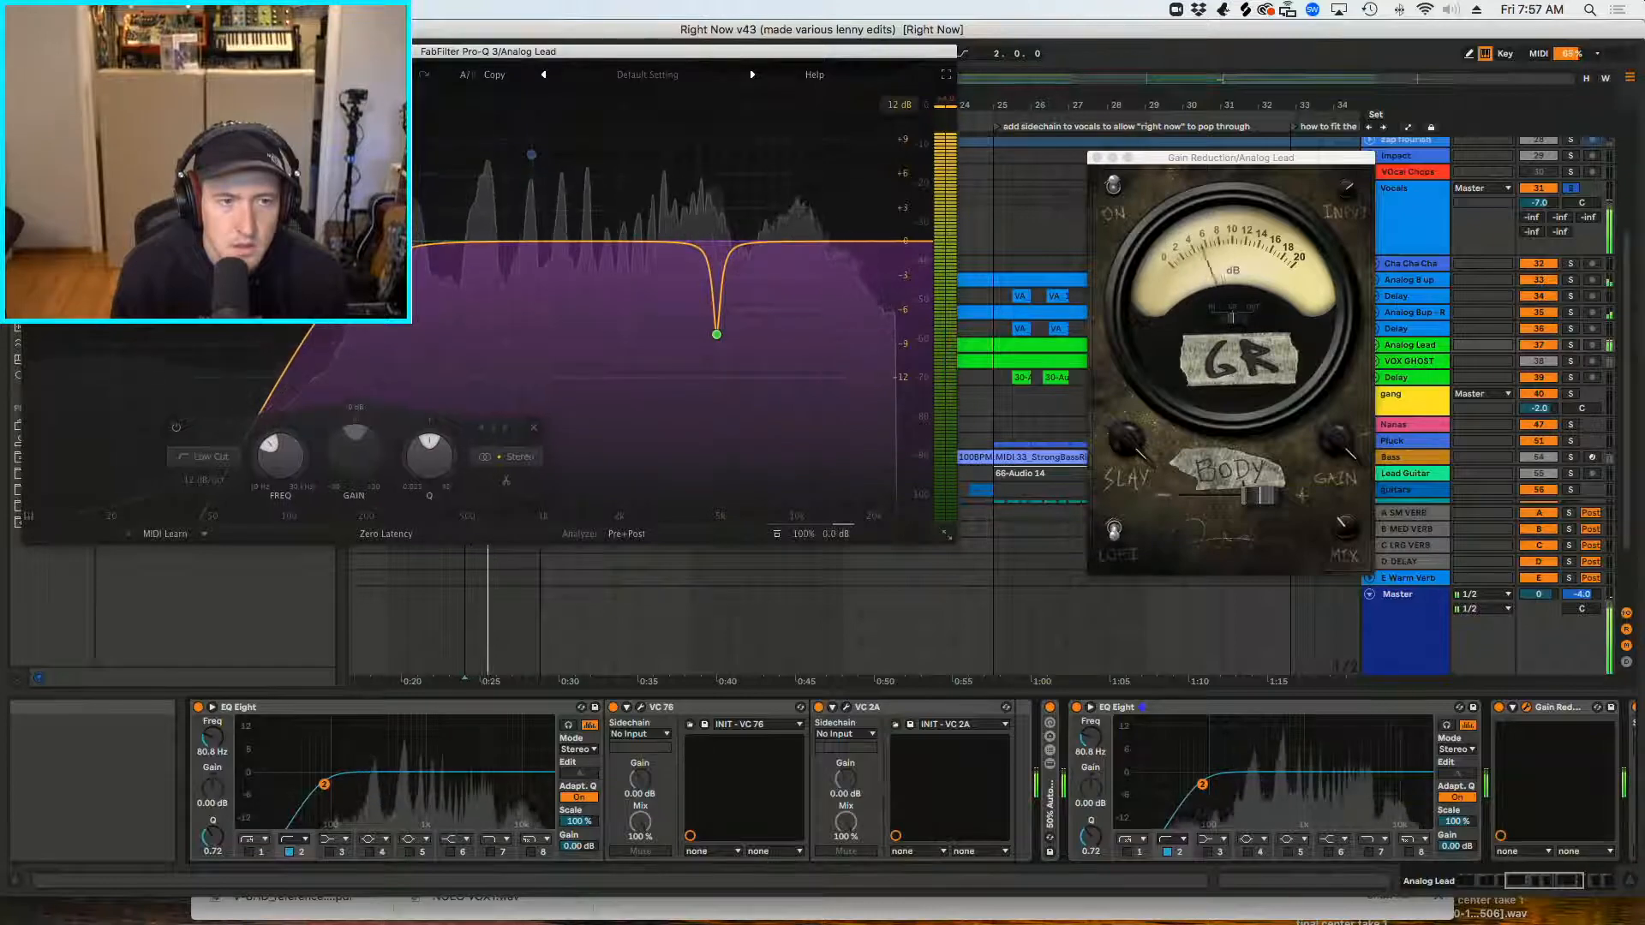
# Step: Close the Pro-Q 3 window and solo the Analog Lead track within the Vocals group
pyautogui.click(32, 51)
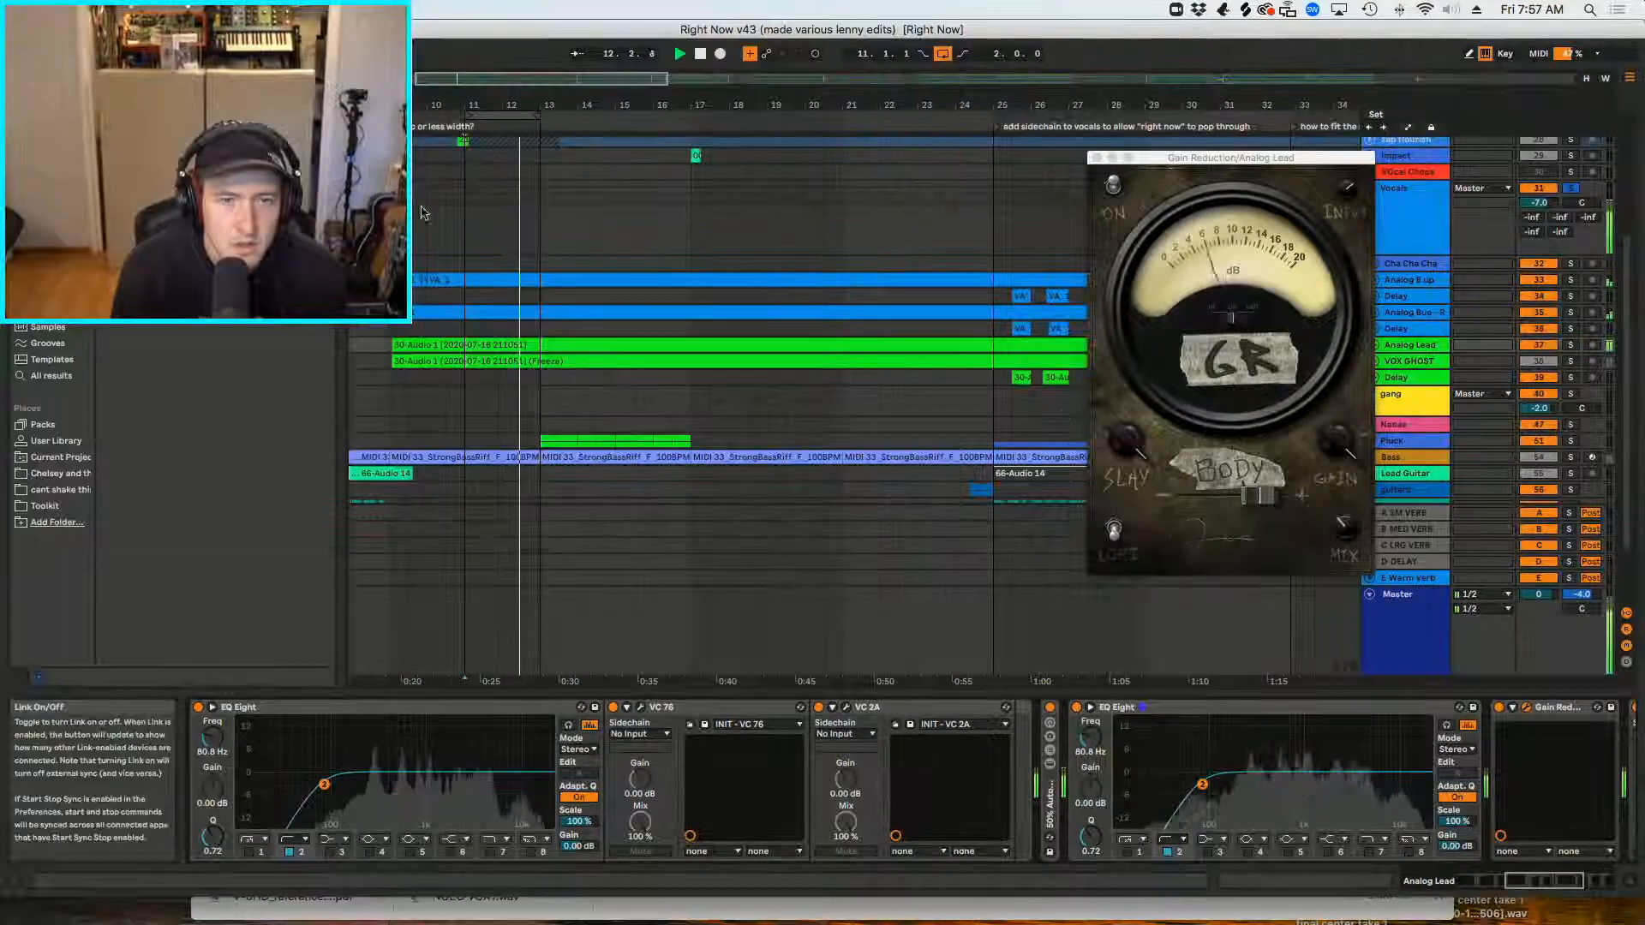
pyautogui.moveTo(1558, 881); pyautogui.dragTo(1590, 881)
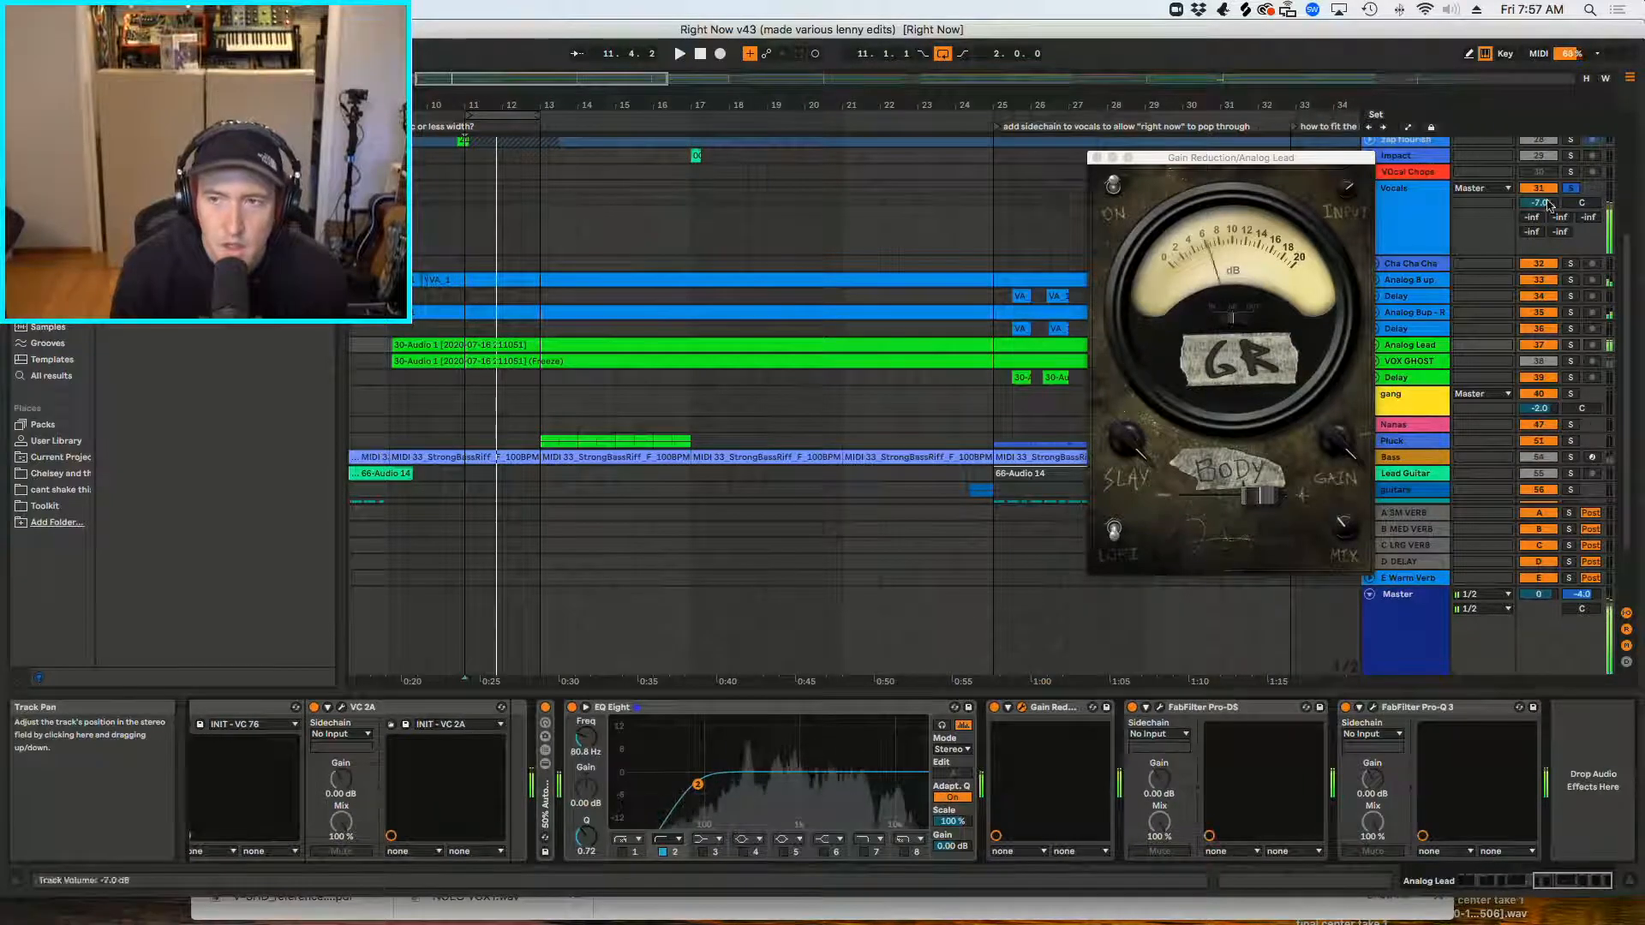
pyautogui.click(1570, 190)
pyautogui.press('space')
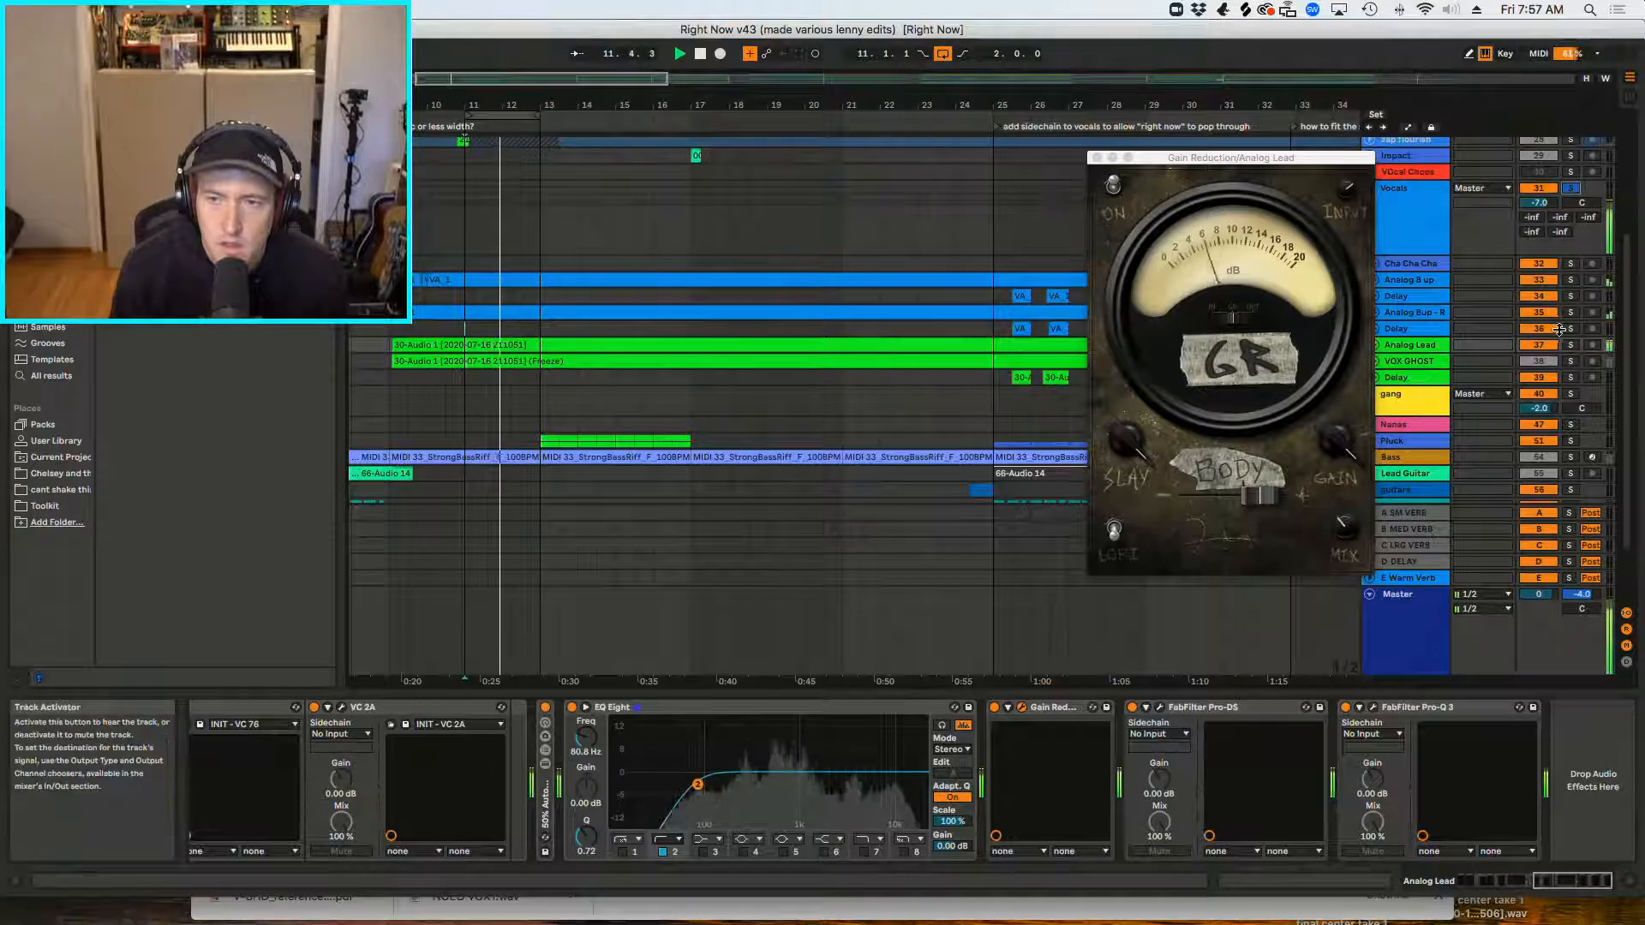
pyautogui.click(1571, 346)
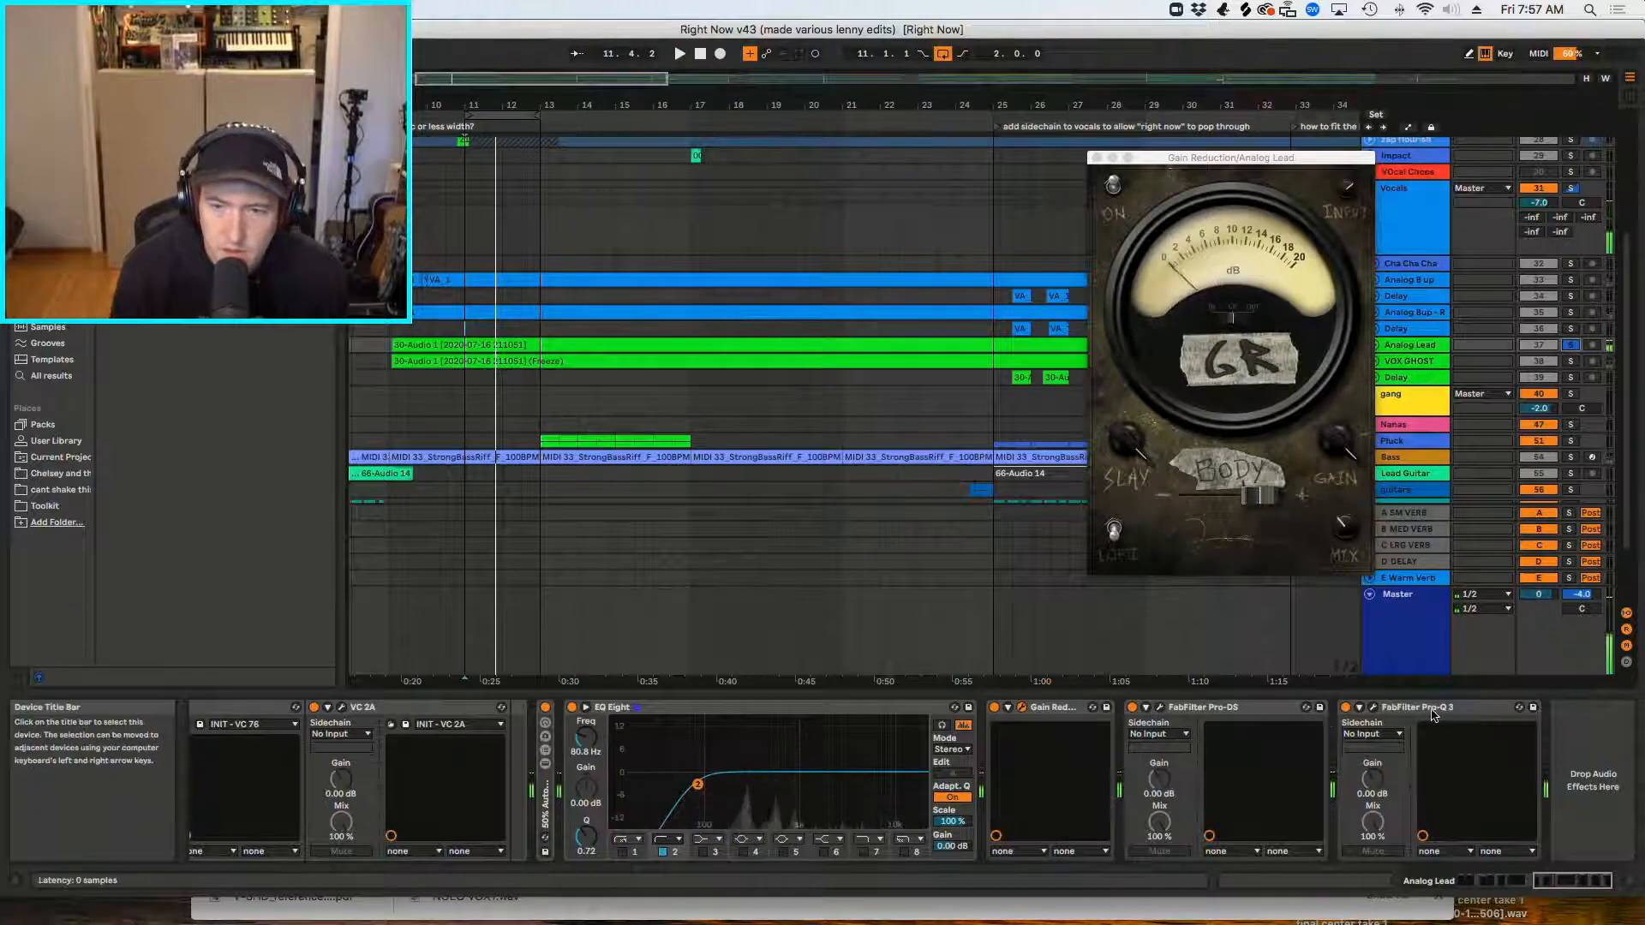
# Step: Try placing Pro-Q 3 ahead of Pro-DS in the Analog Lead chain, and restore the original device order
pyautogui.moveTo(1430, 707); pyautogui.dragTo(1147, 731)
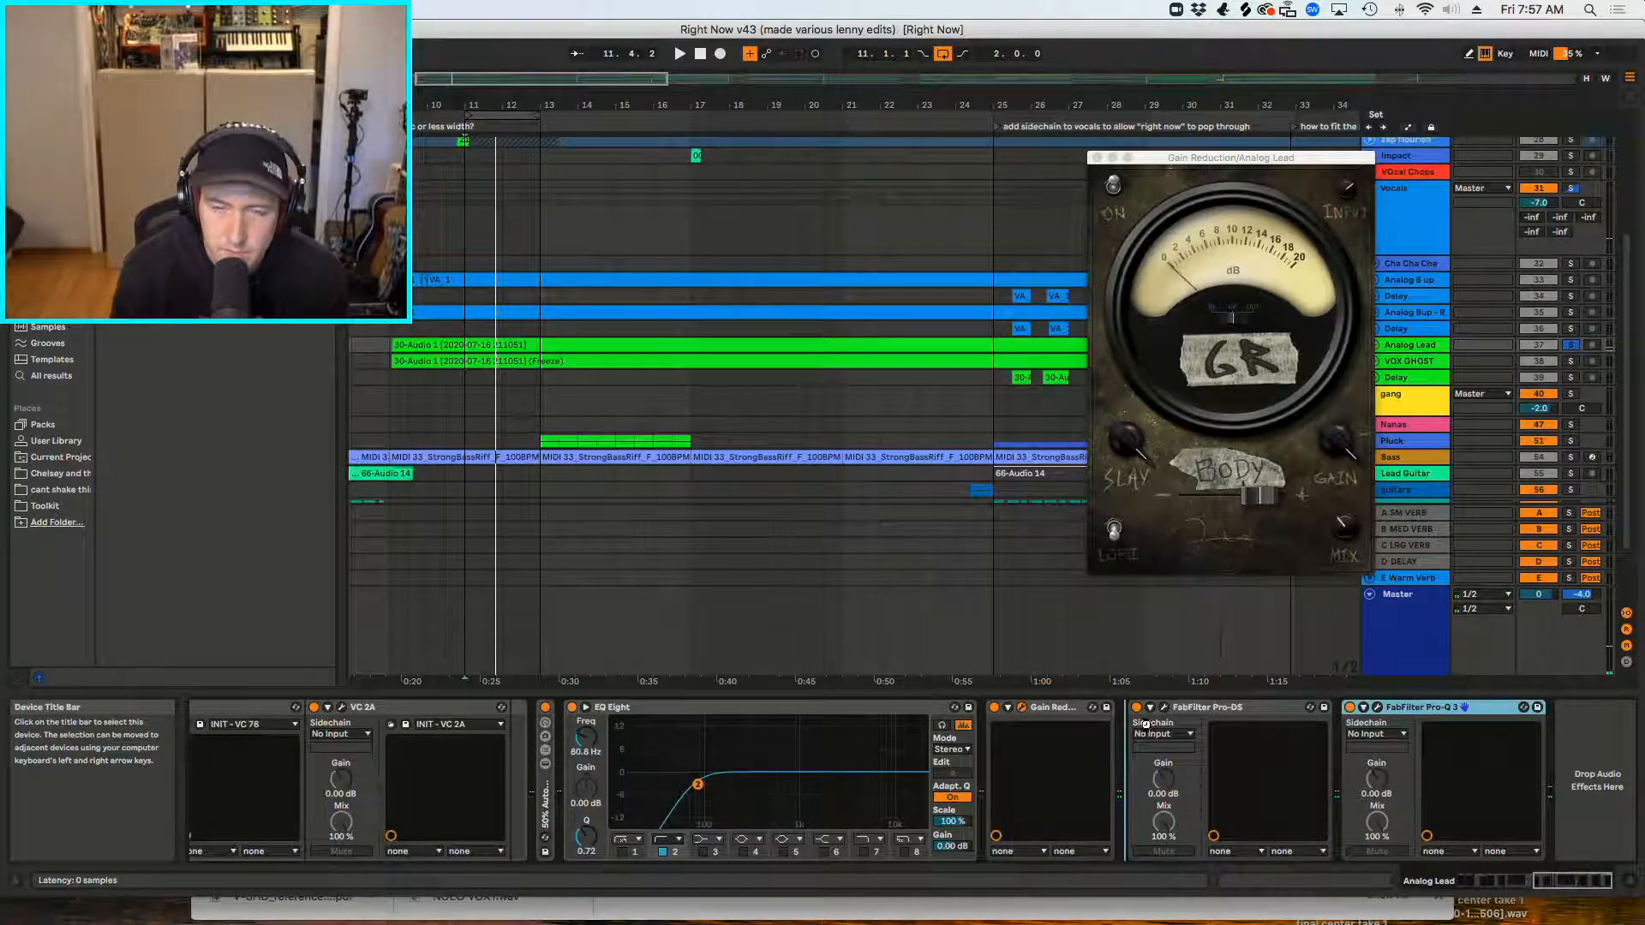
pyautogui.moveTo(1163, 718); pyautogui.dragTo(1163, 718)
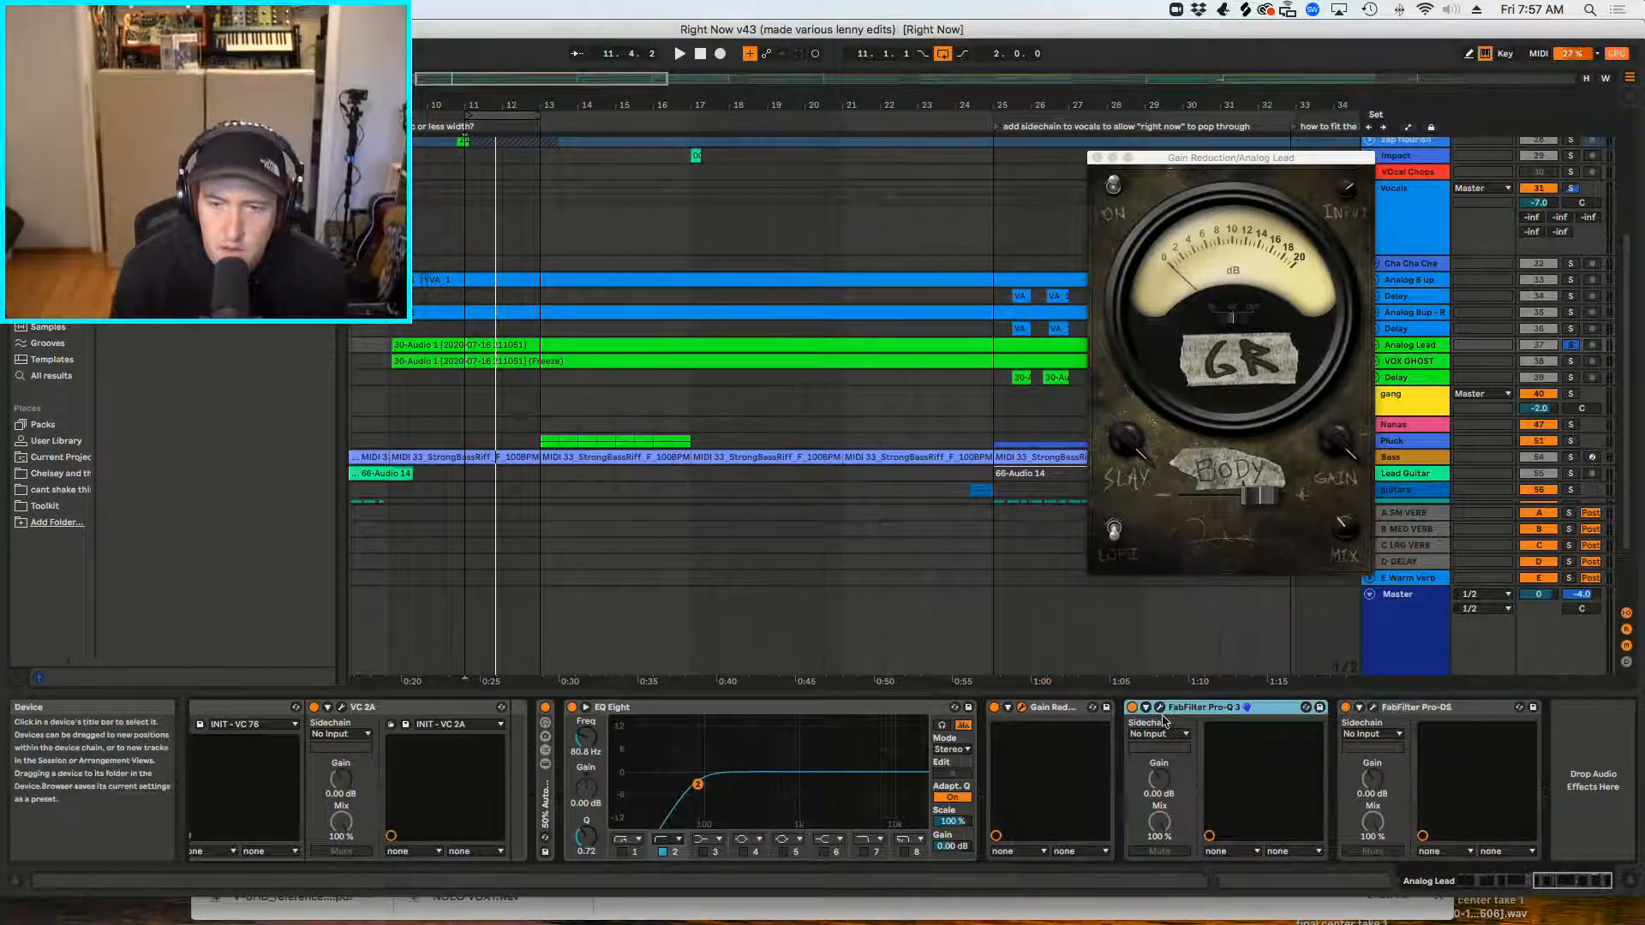
pyautogui.moveTo(1429, 712); pyautogui.dragTo(1143, 726)
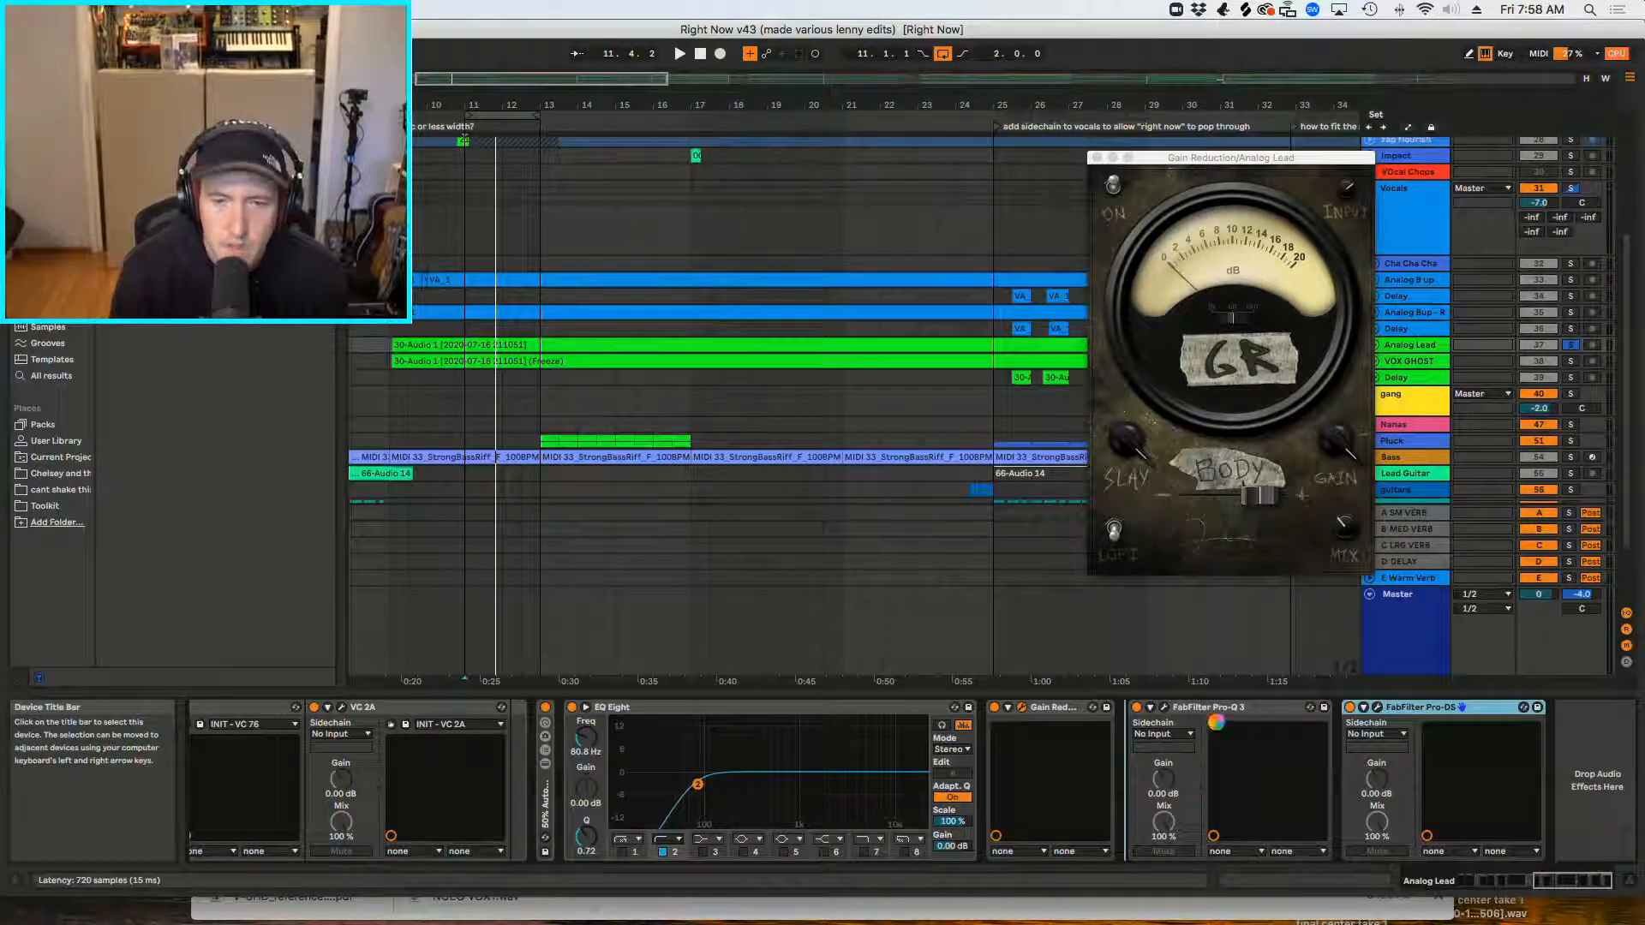
# Step: Play the soloed Analog Lead and compare its sound with Pro-Q 3 bypassed and active
pyautogui.press('space')
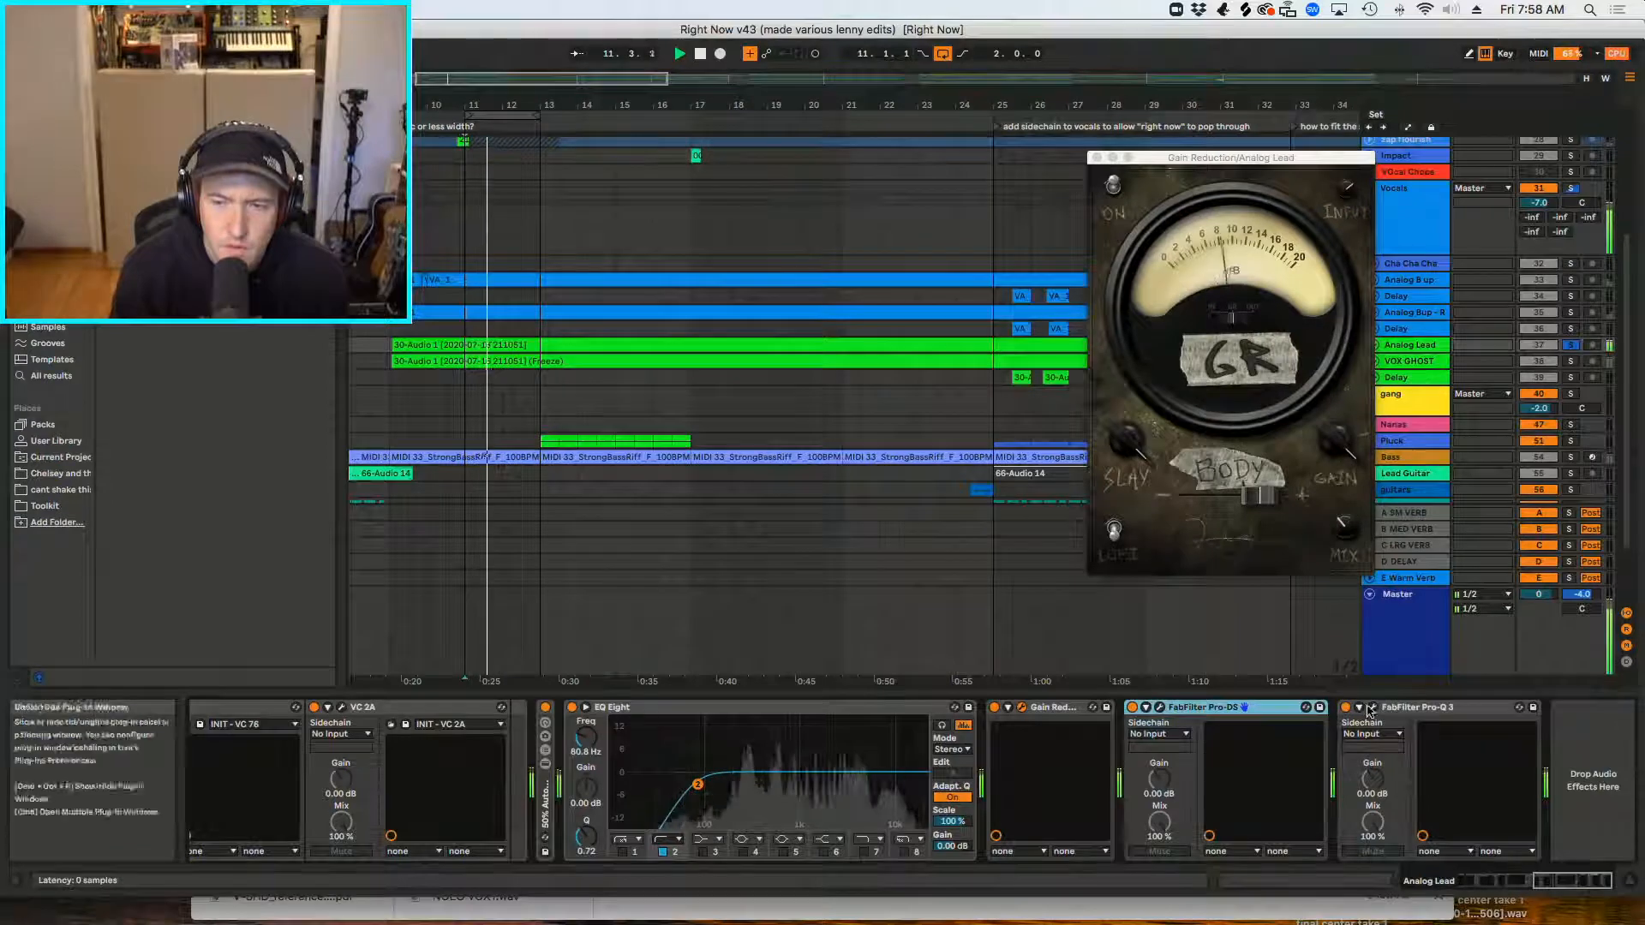
pyautogui.click(1345, 708)
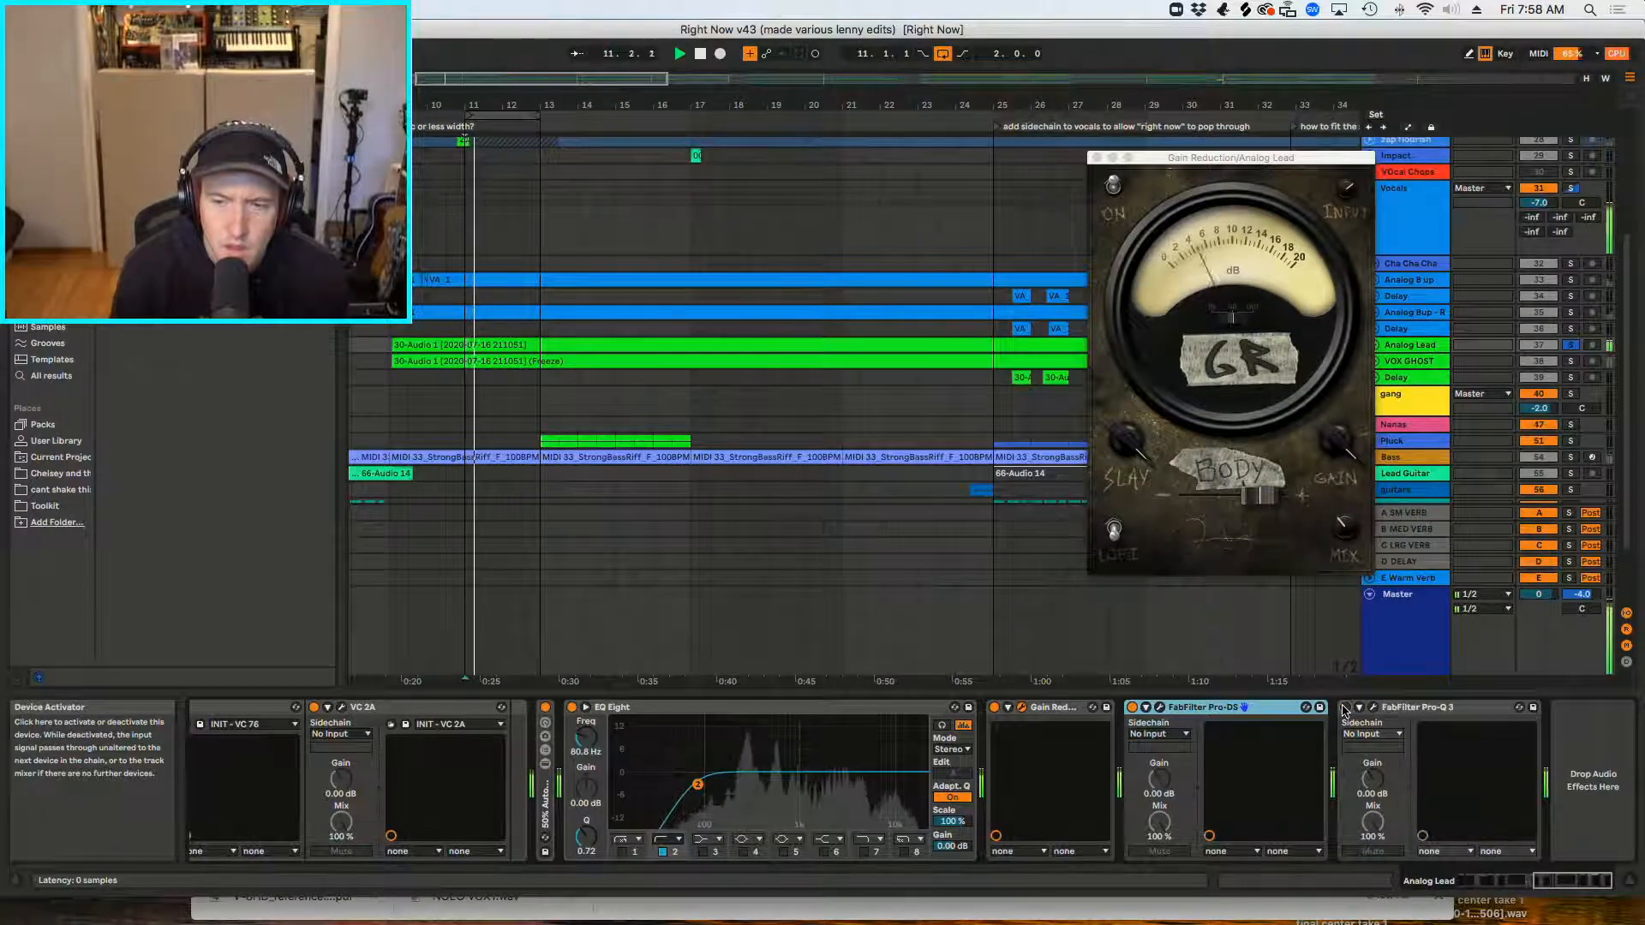
pyautogui.click(1345, 708)
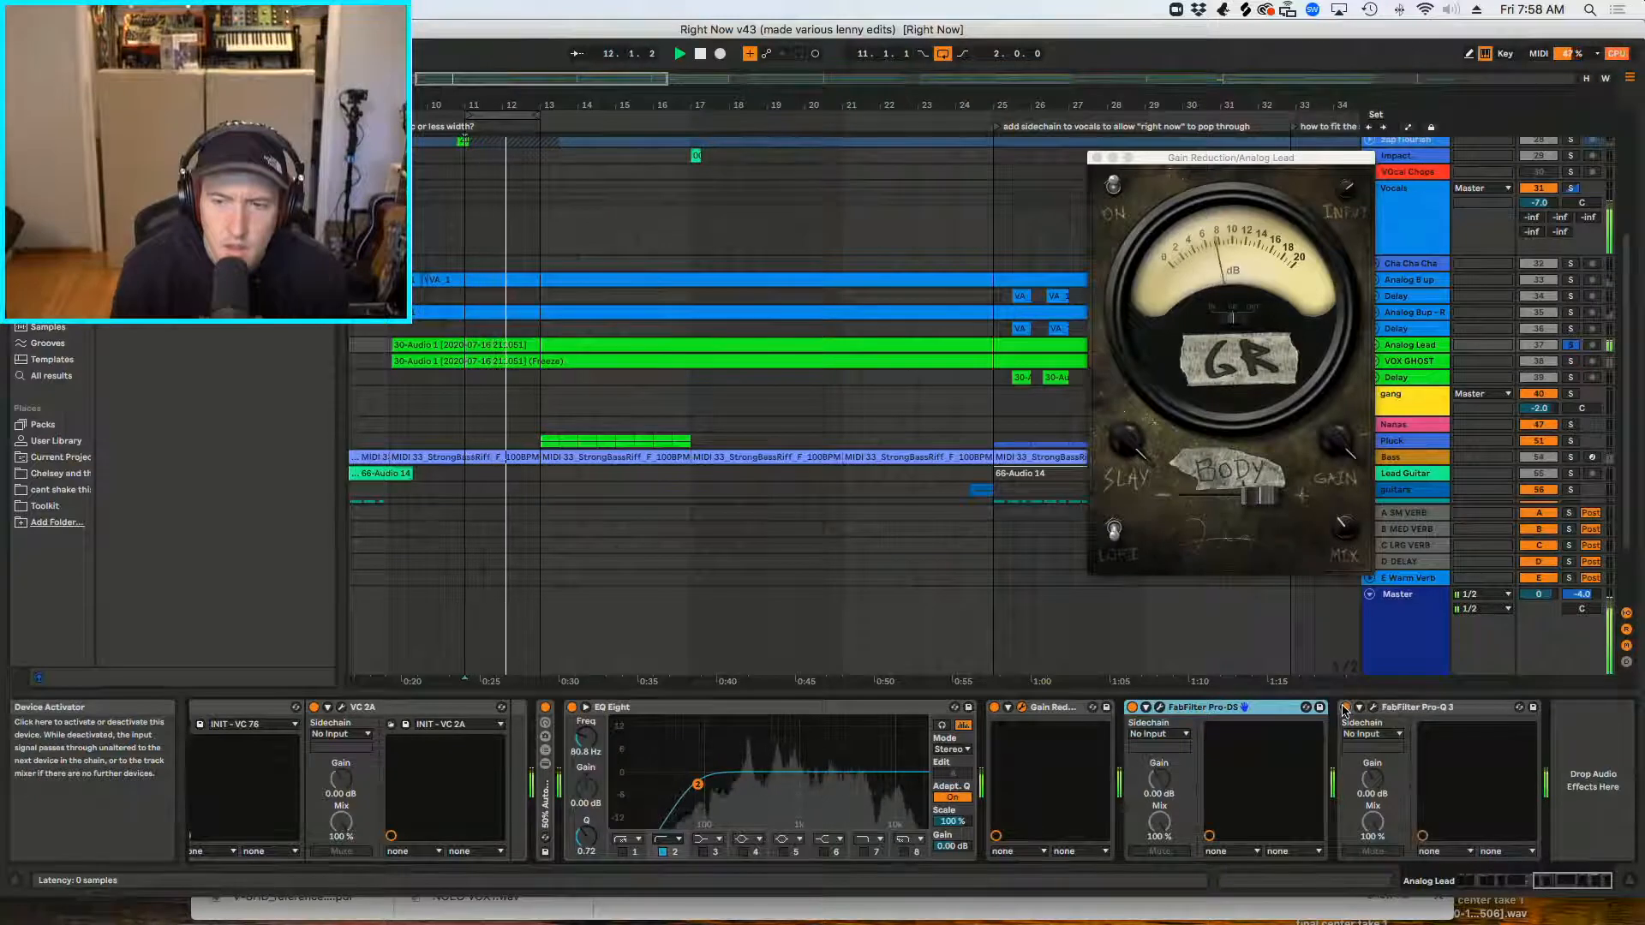
# Step: Reopen Pro-Q 3 and reduce the narrow notch to -6.32 dB at about 4786 Hz during playback
pyautogui.click(1375, 710)
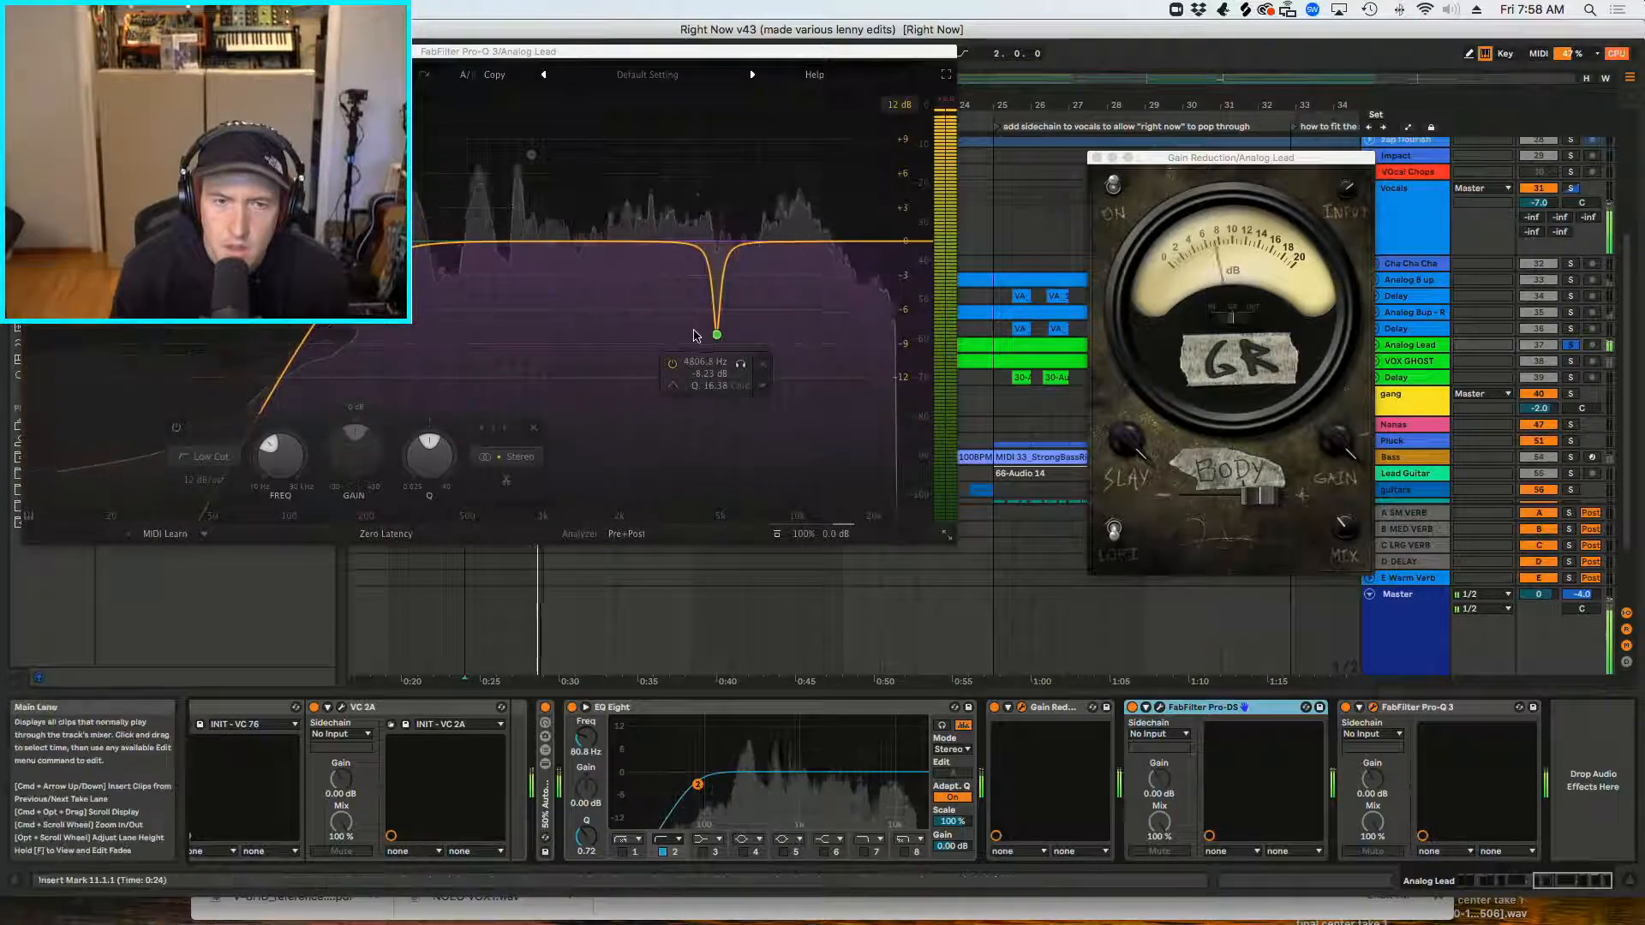
pyautogui.moveTo(717, 335); pyautogui.dragTo(716, 313)
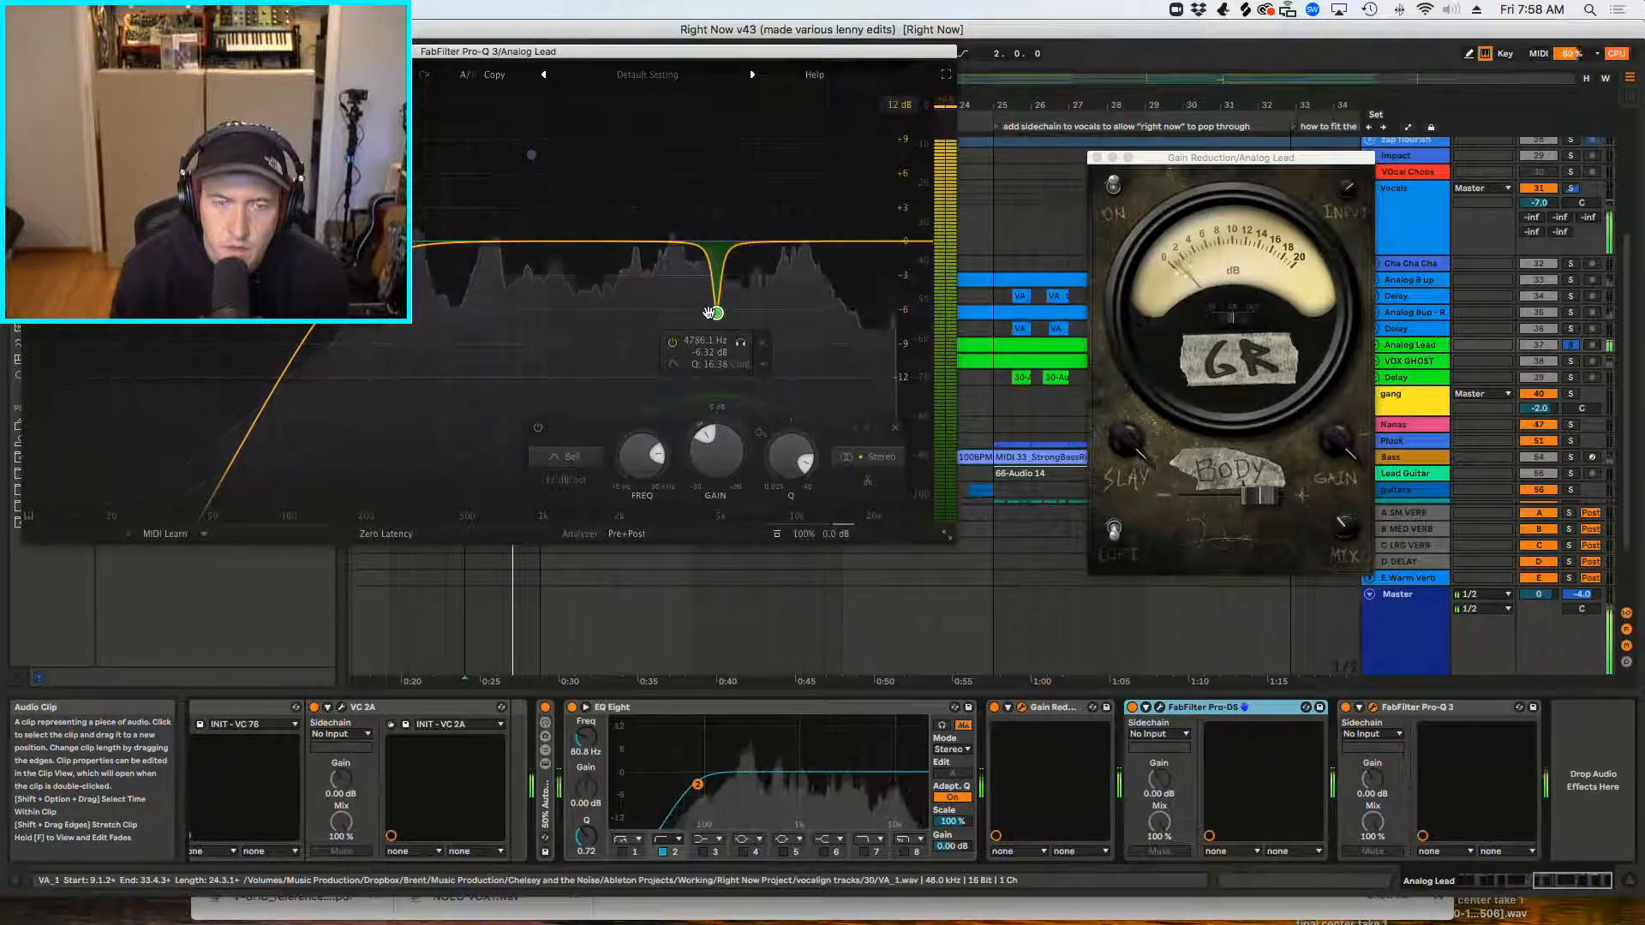
pyautogui.press('space')
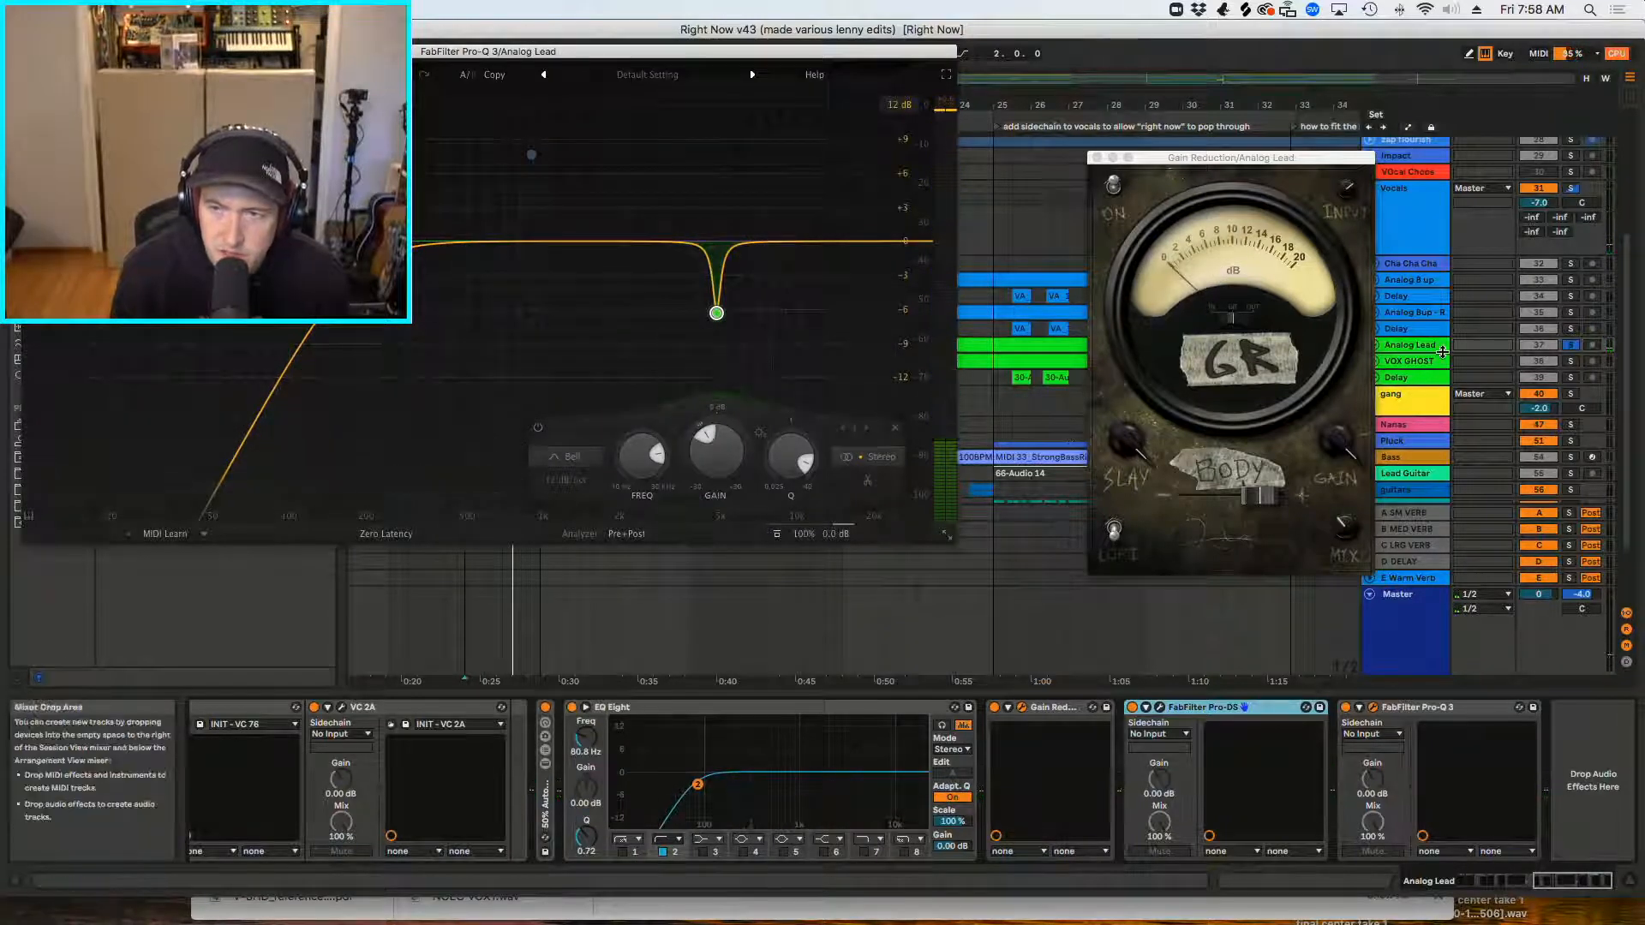
# Step: Play the soloed Vocals group and compare its sound with the Analog Lead's Pro-Q 3 bypassed and active
pyautogui.moveTo(719, 310)
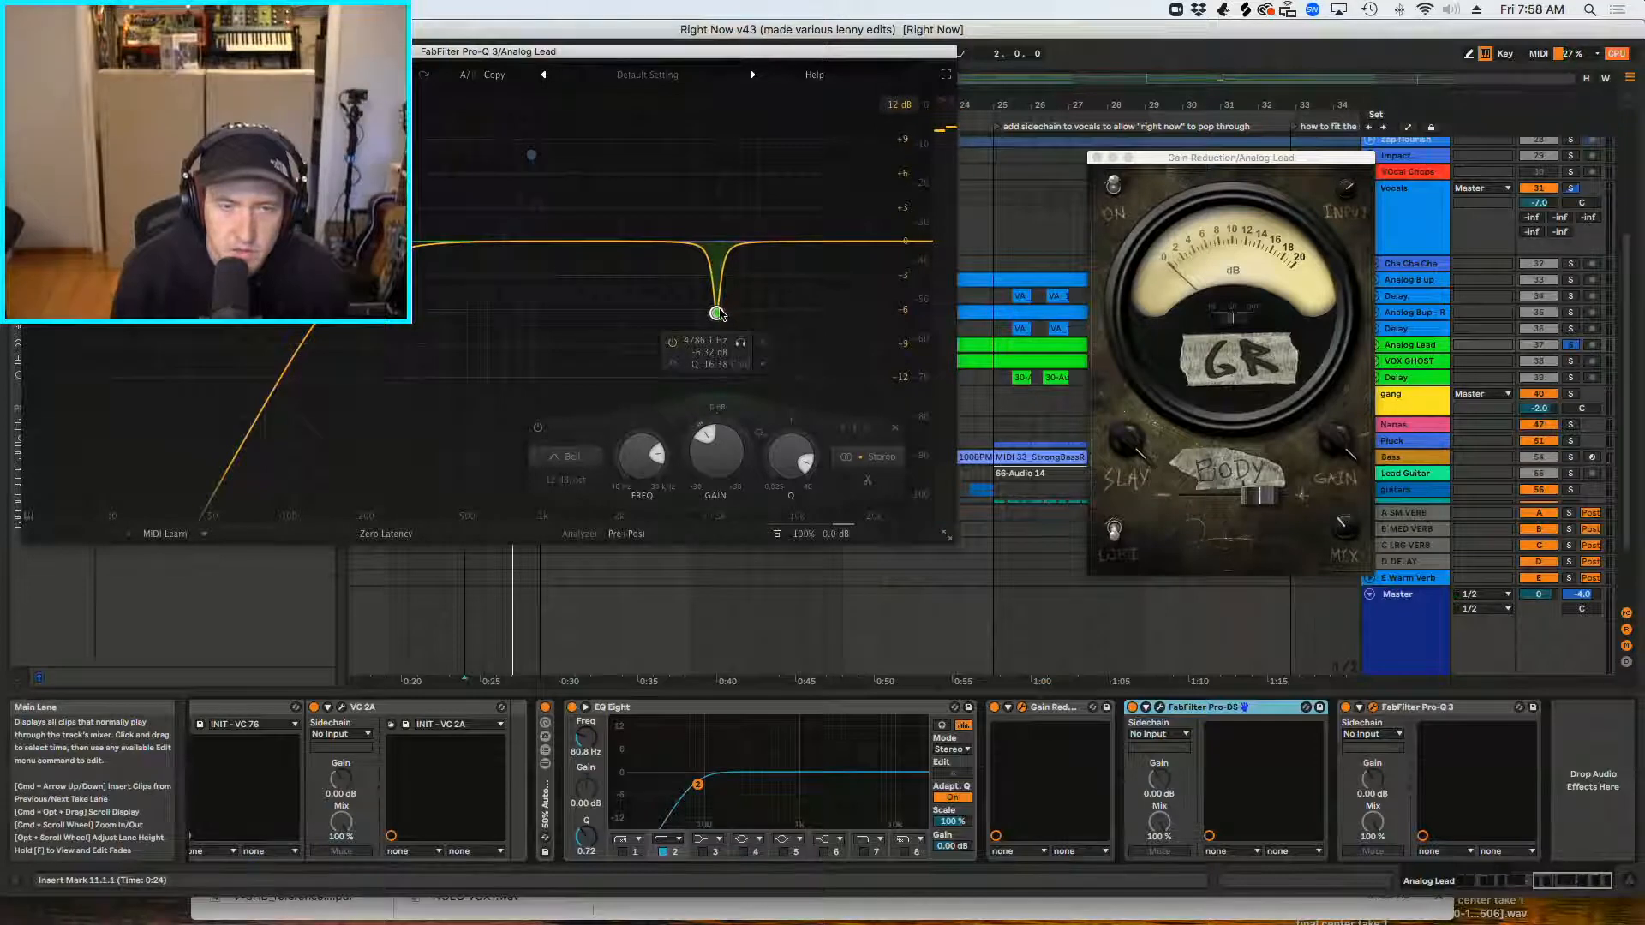
pyautogui.click(1504, 224)
pyautogui.press('space')
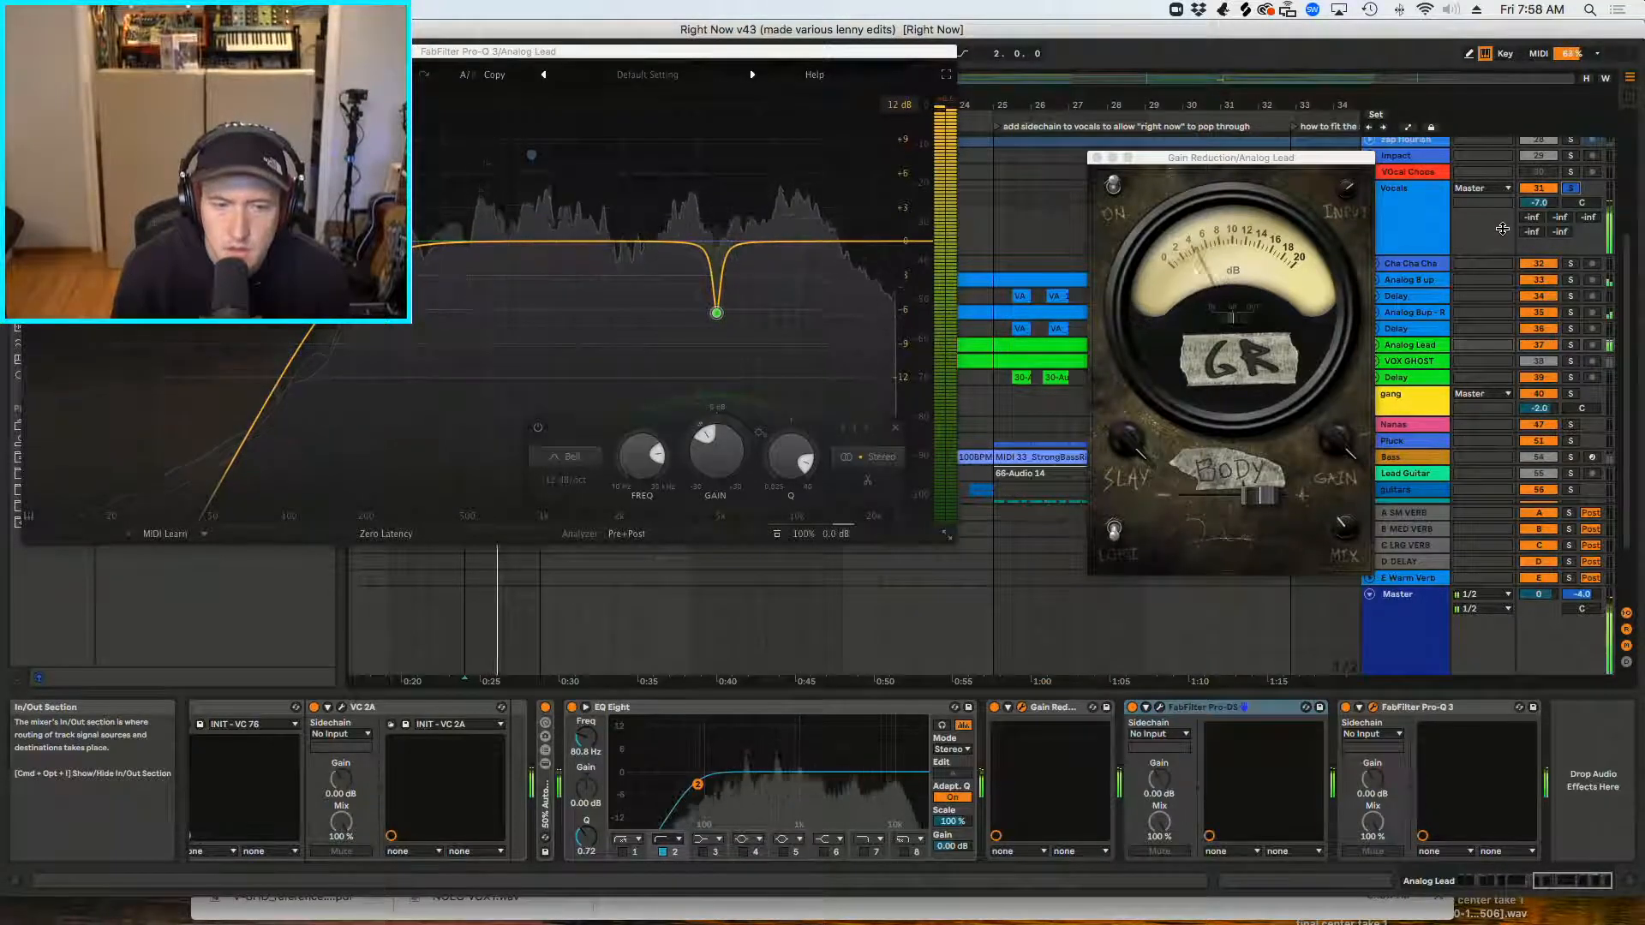
pyautogui.click(1346, 708)
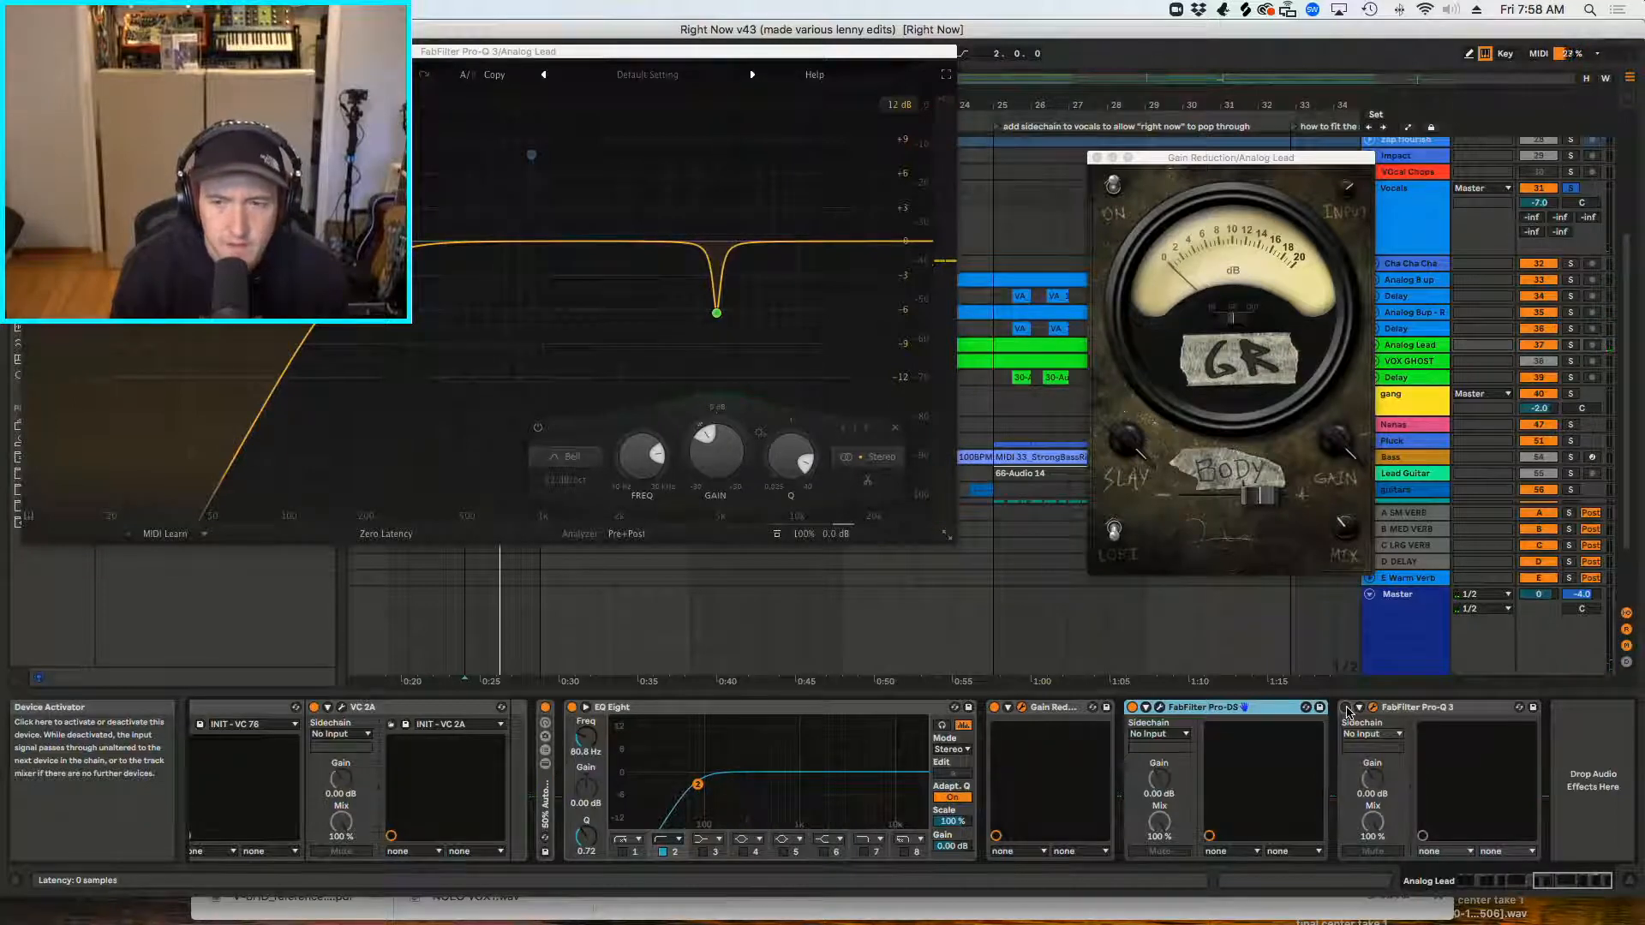
pyautogui.click(1346, 708)
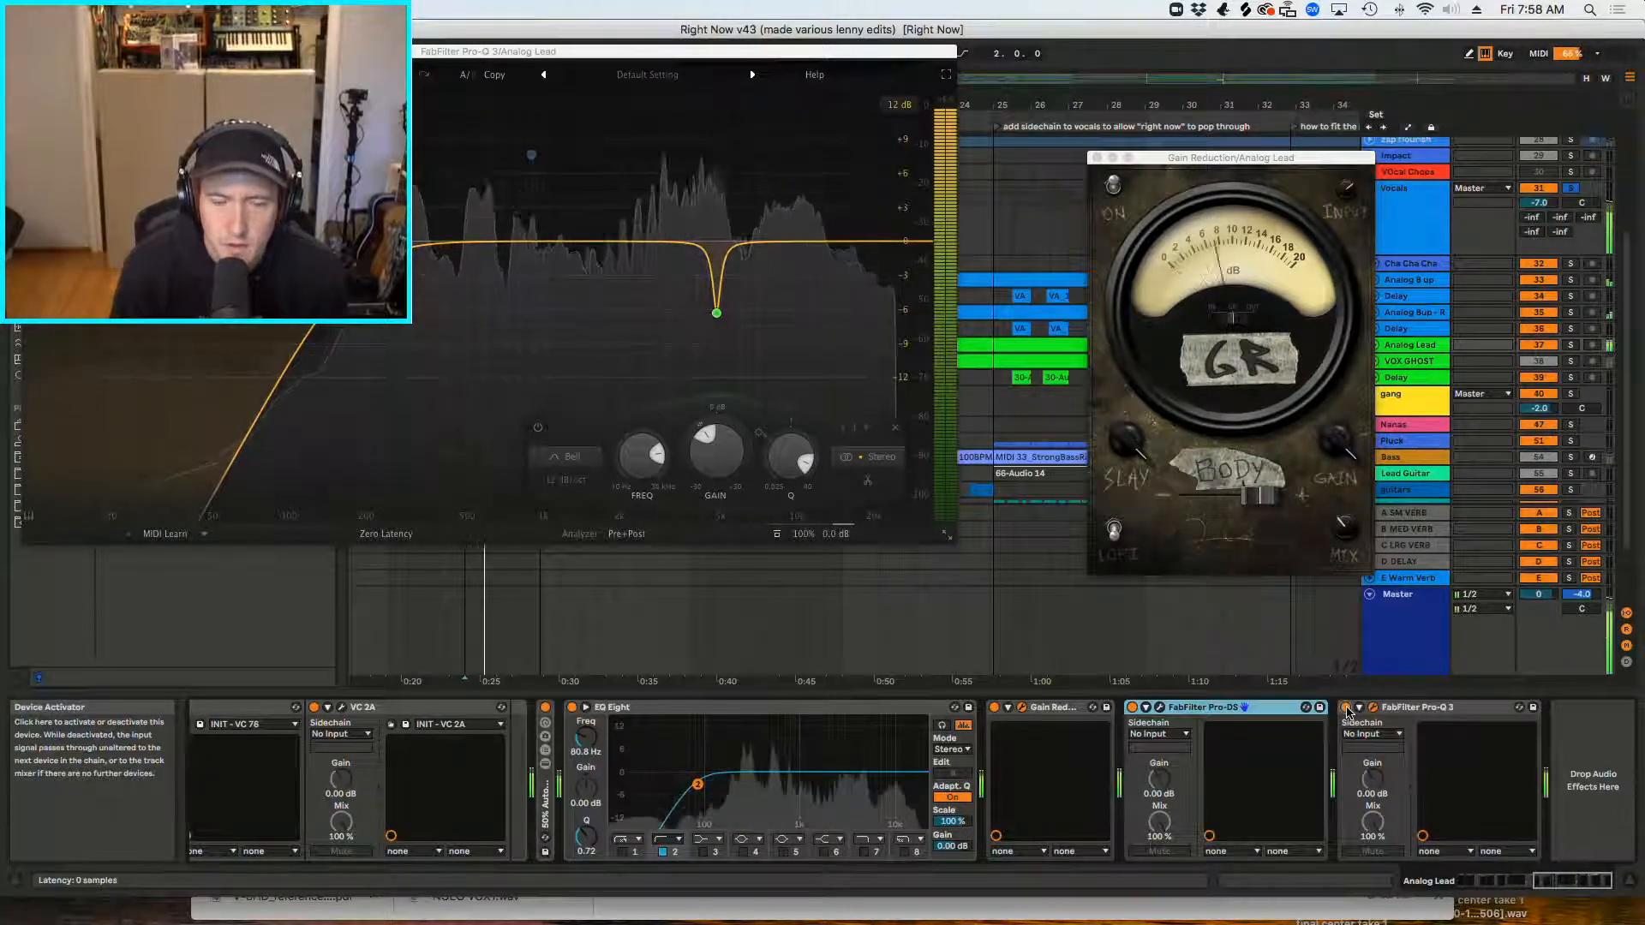
pyautogui.click(1346, 709)
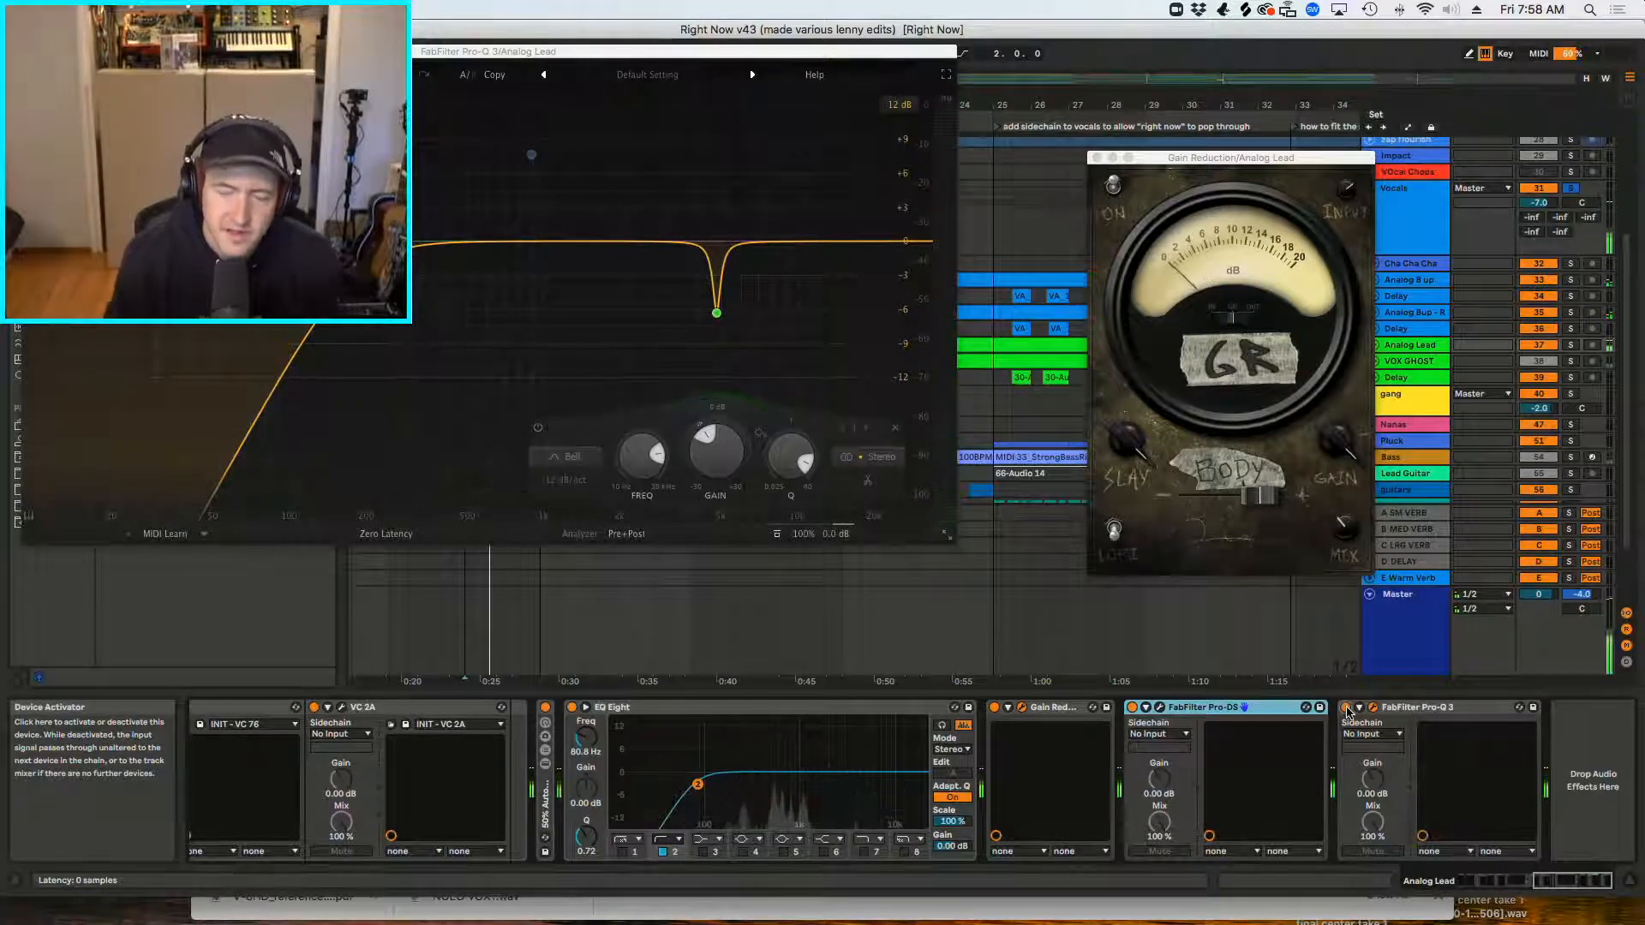
# Step: Try deepening the Pro-Q 3 notch to -14.10 dB at about 4802 Hz, compare it against bypass, and undo the change
pyautogui.moveTo(717, 319)
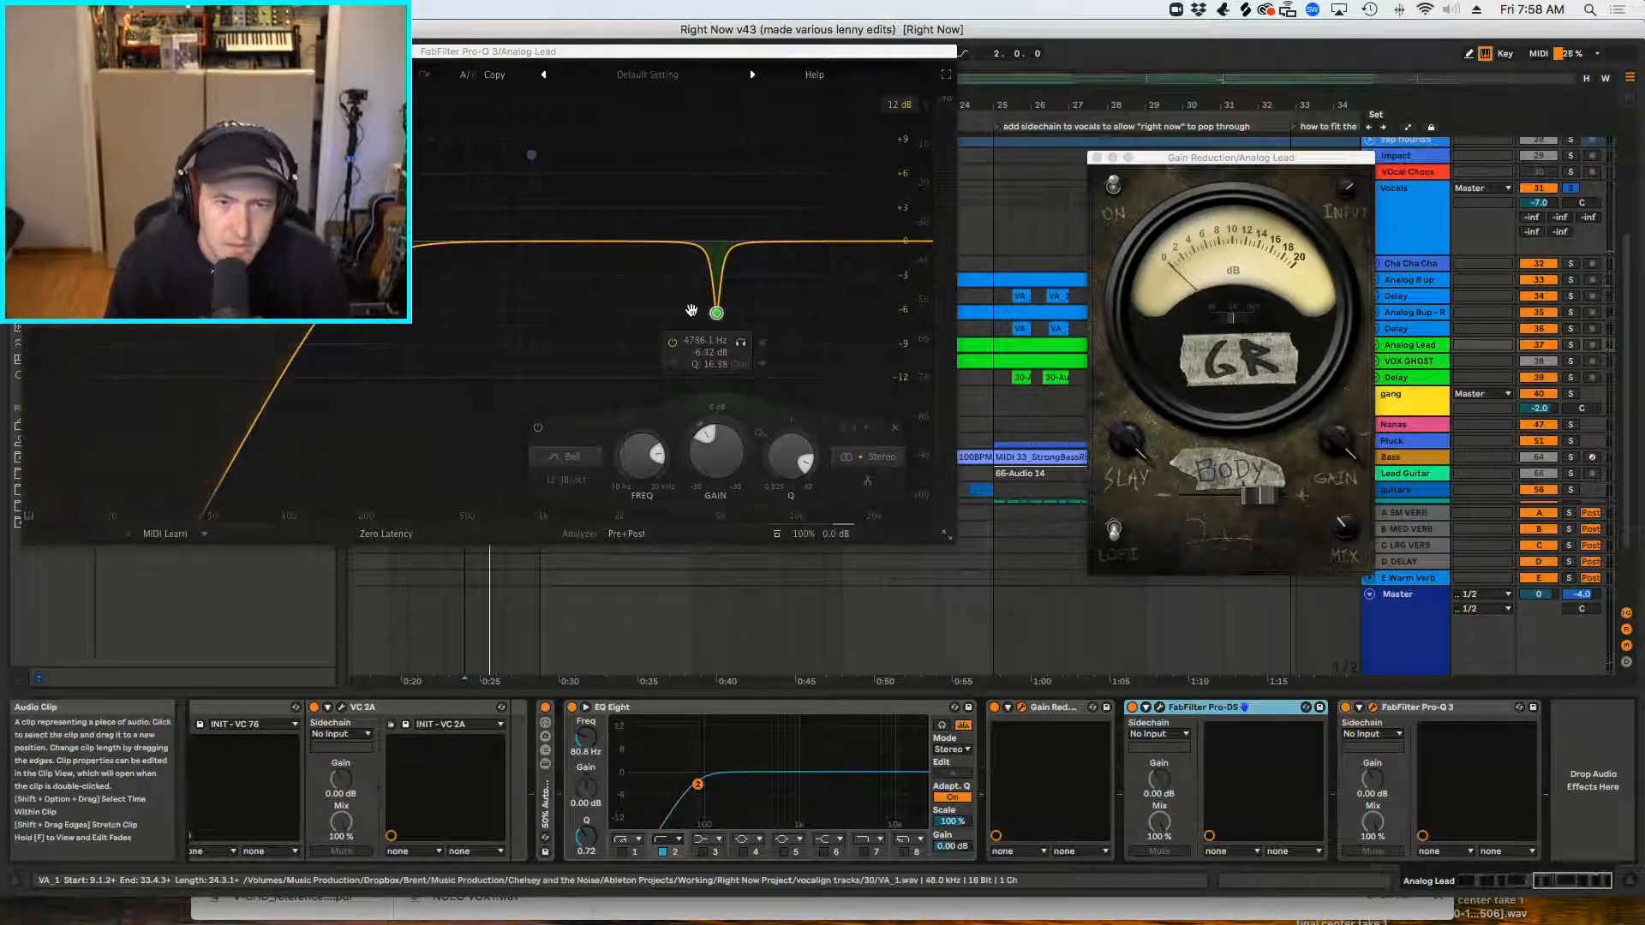
pyautogui.moveTo(717, 319); pyautogui.dragTo(718, 416)
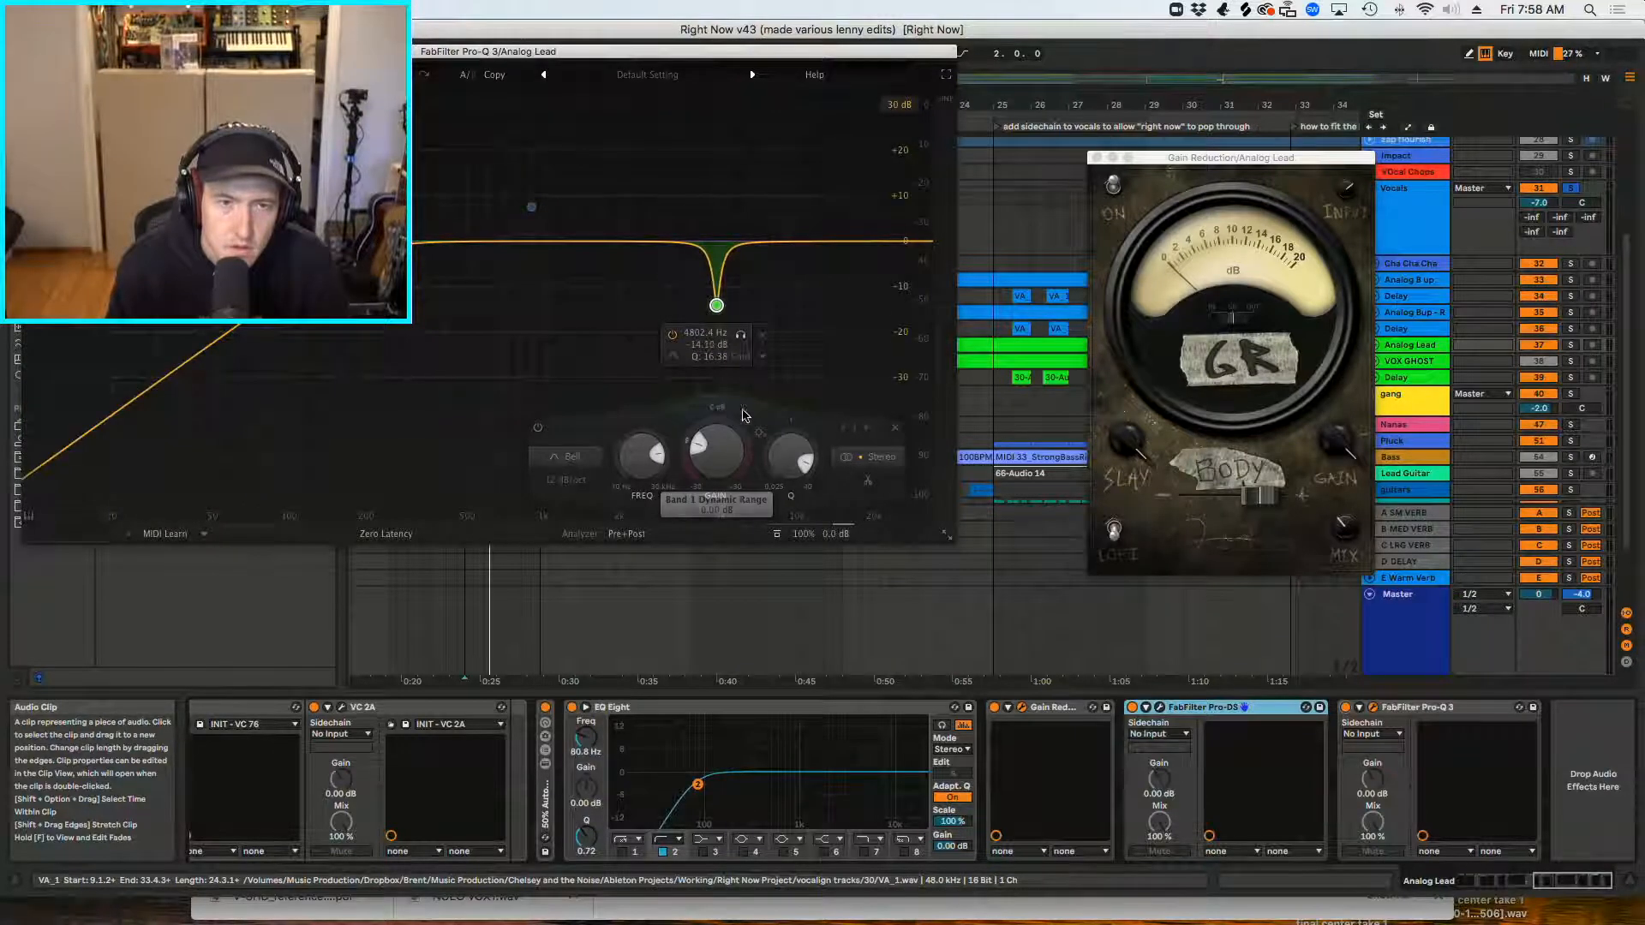
pyautogui.press('space')
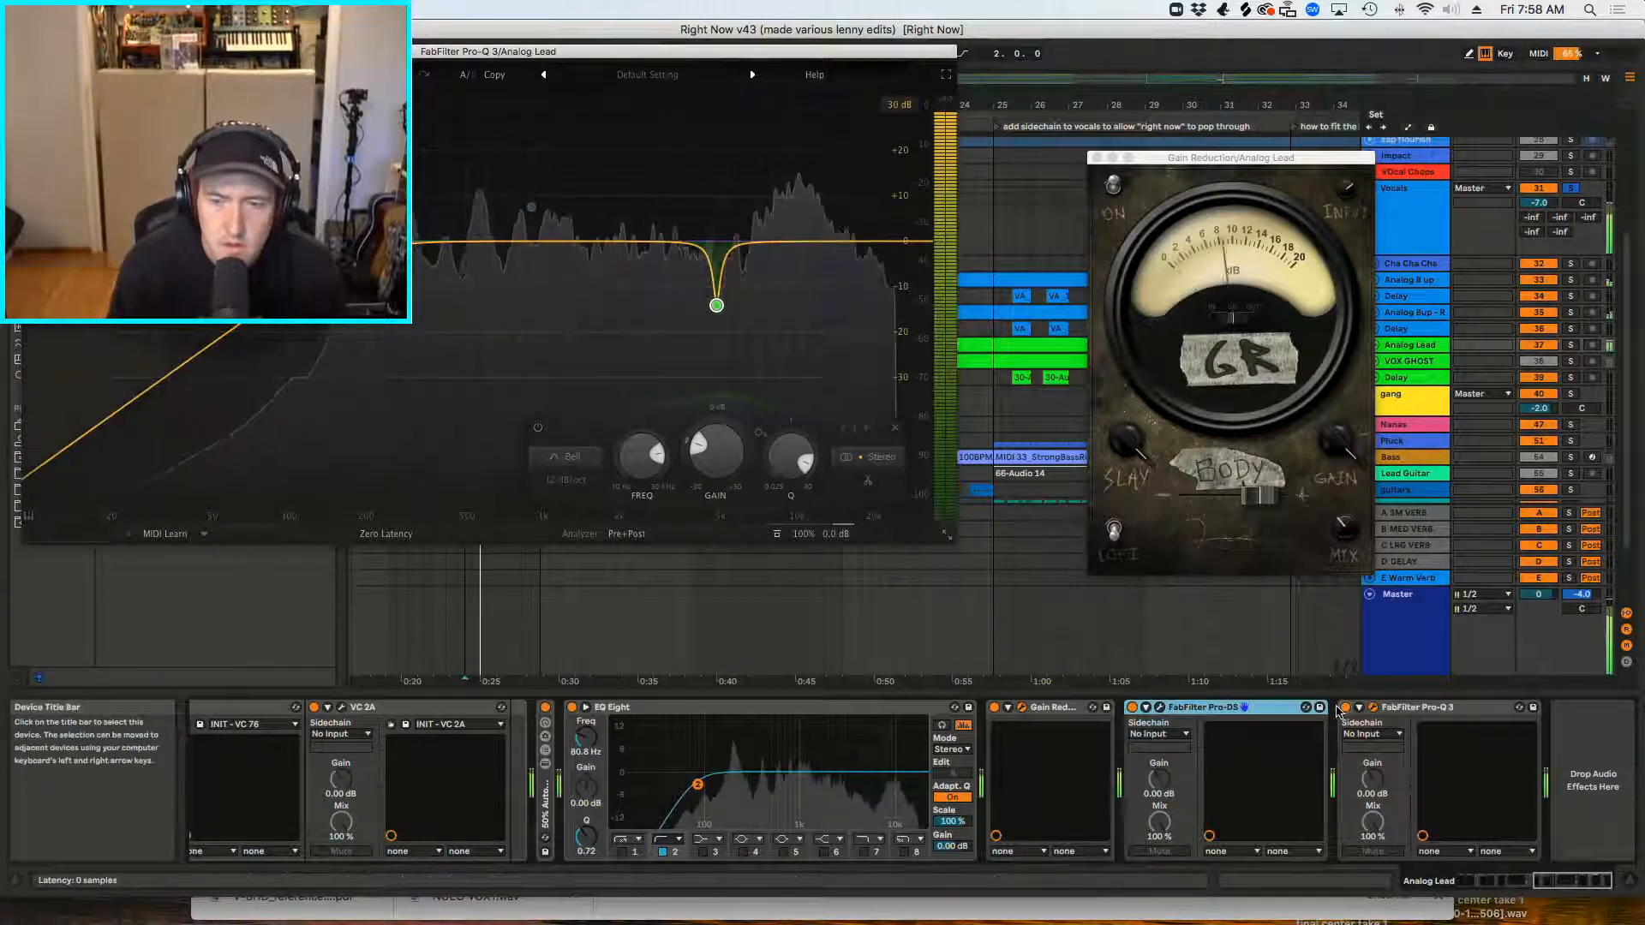
pyautogui.click(1346, 708)
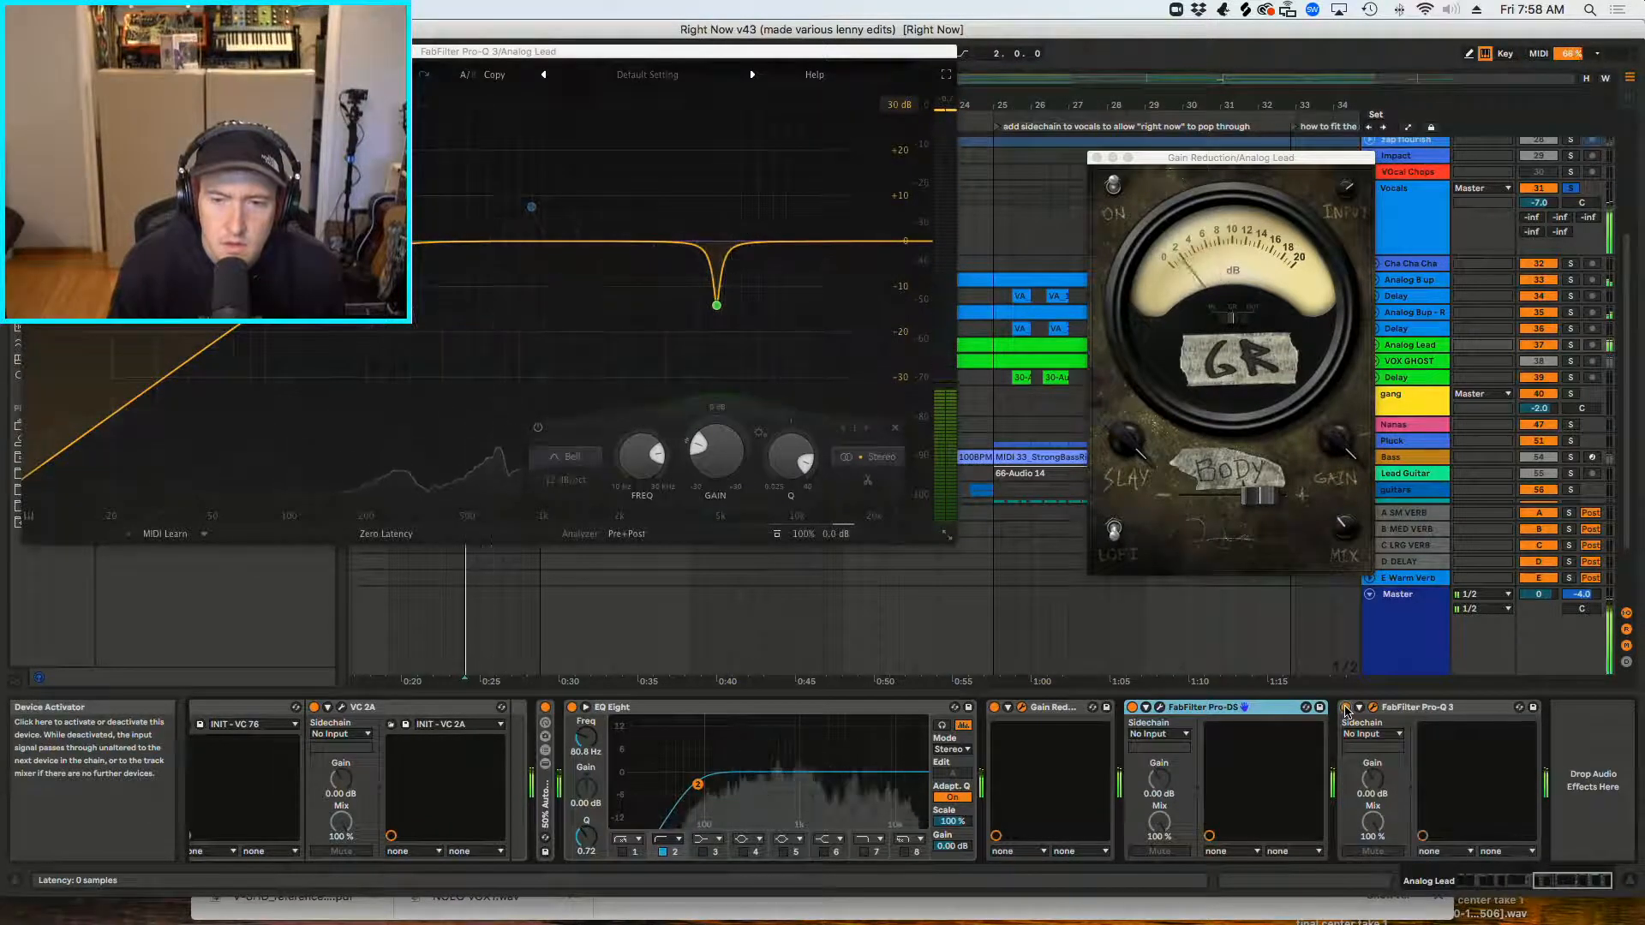
pyautogui.click(1346, 708)
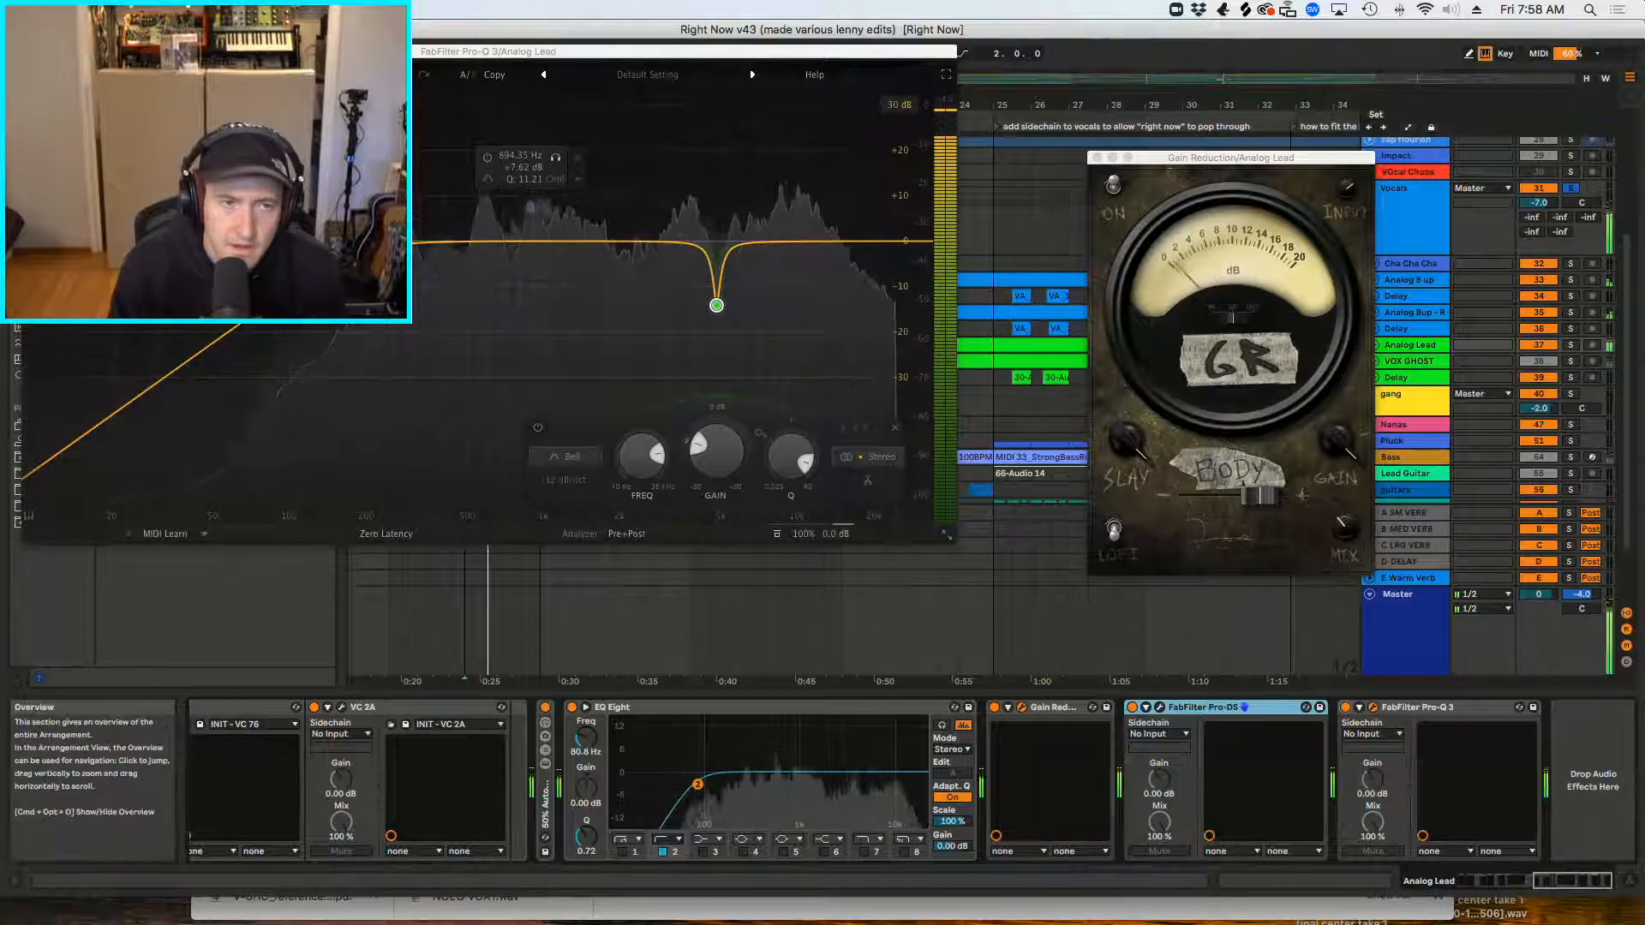
pyautogui.press('space')
pyautogui.click(400, 74)
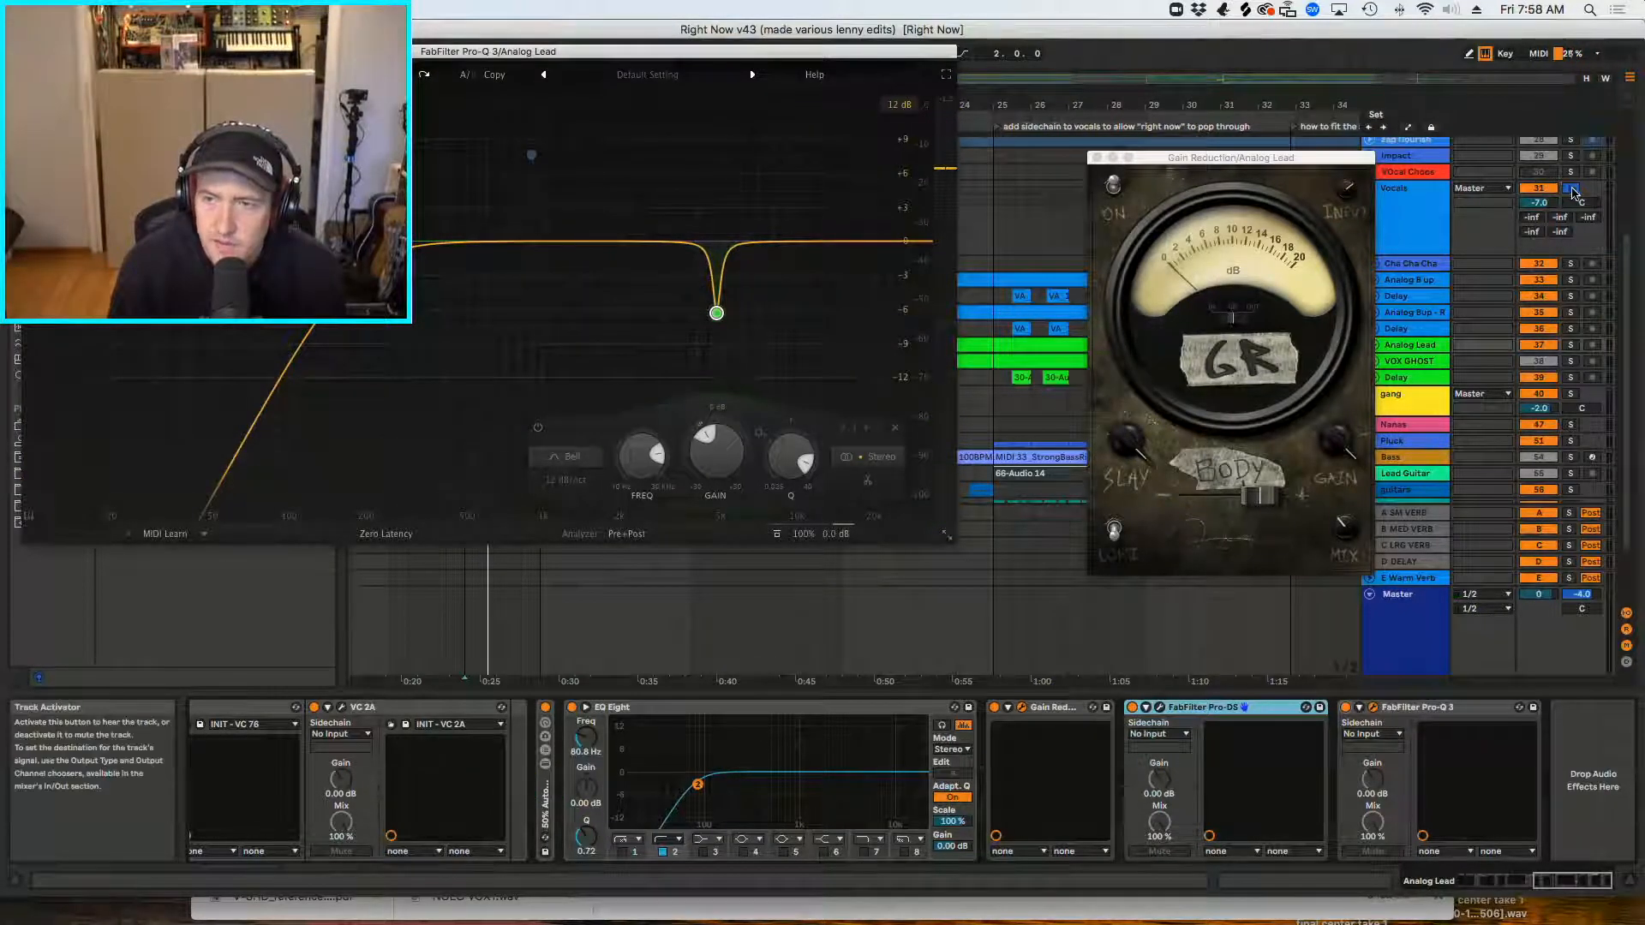
# Step: Unsolo the Vocals group, play it in the full mix, and close the Gain Reduction and Pro-Q 3 windows
pyautogui.click(1571, 189)
pyautogui.press('space')
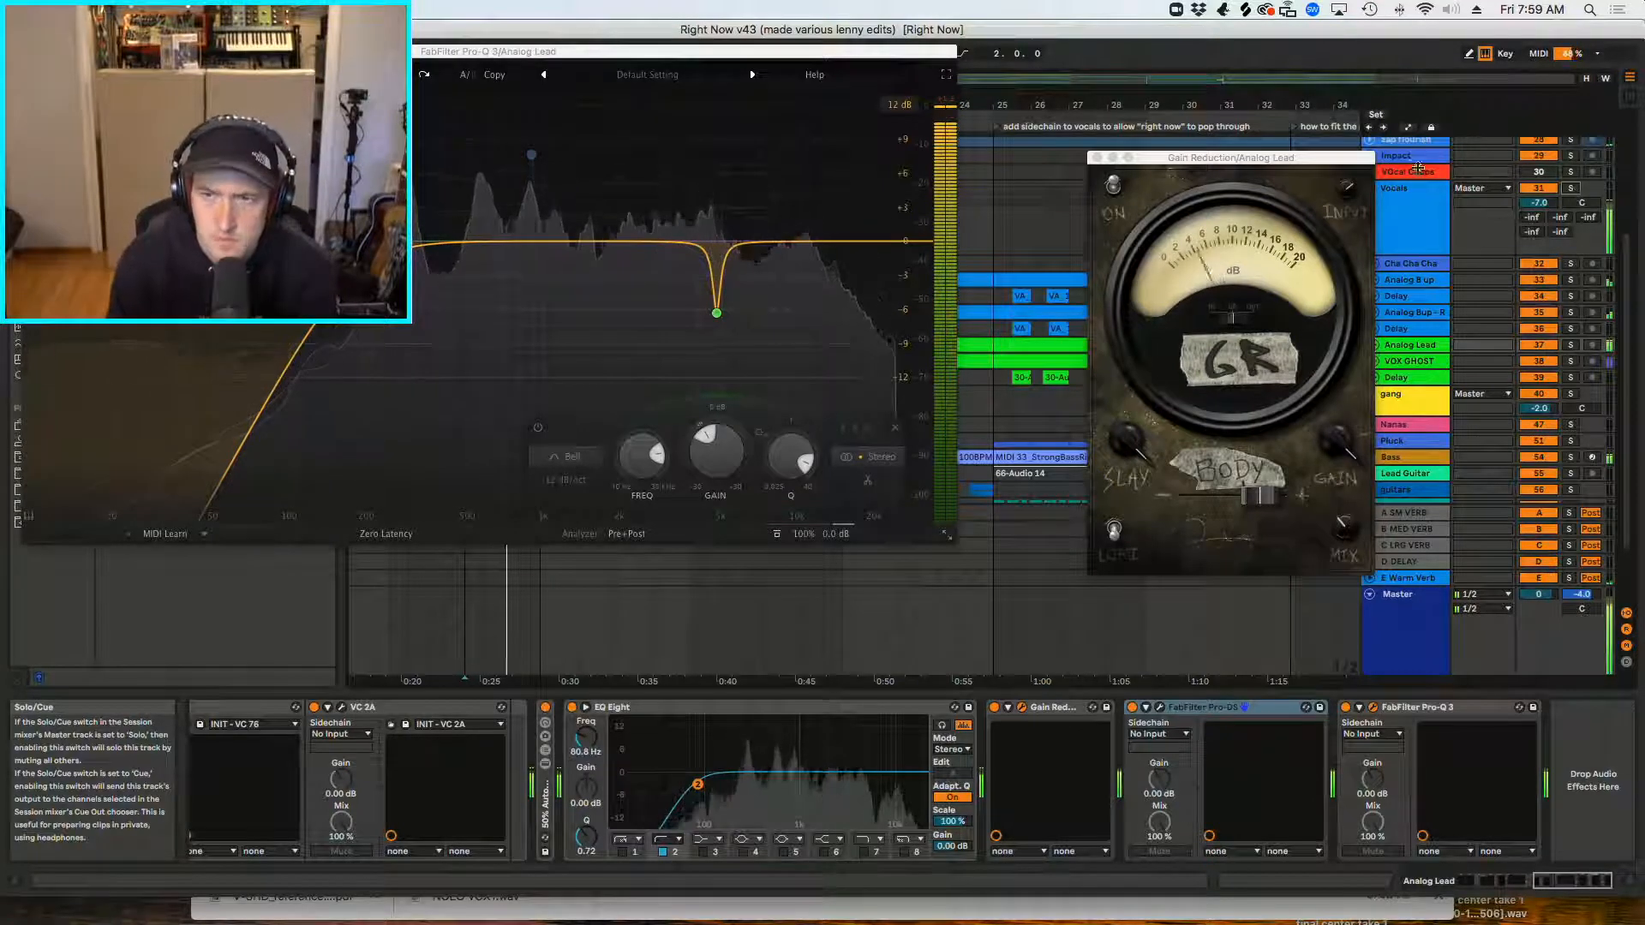
pyautogui.click(1098, 157)
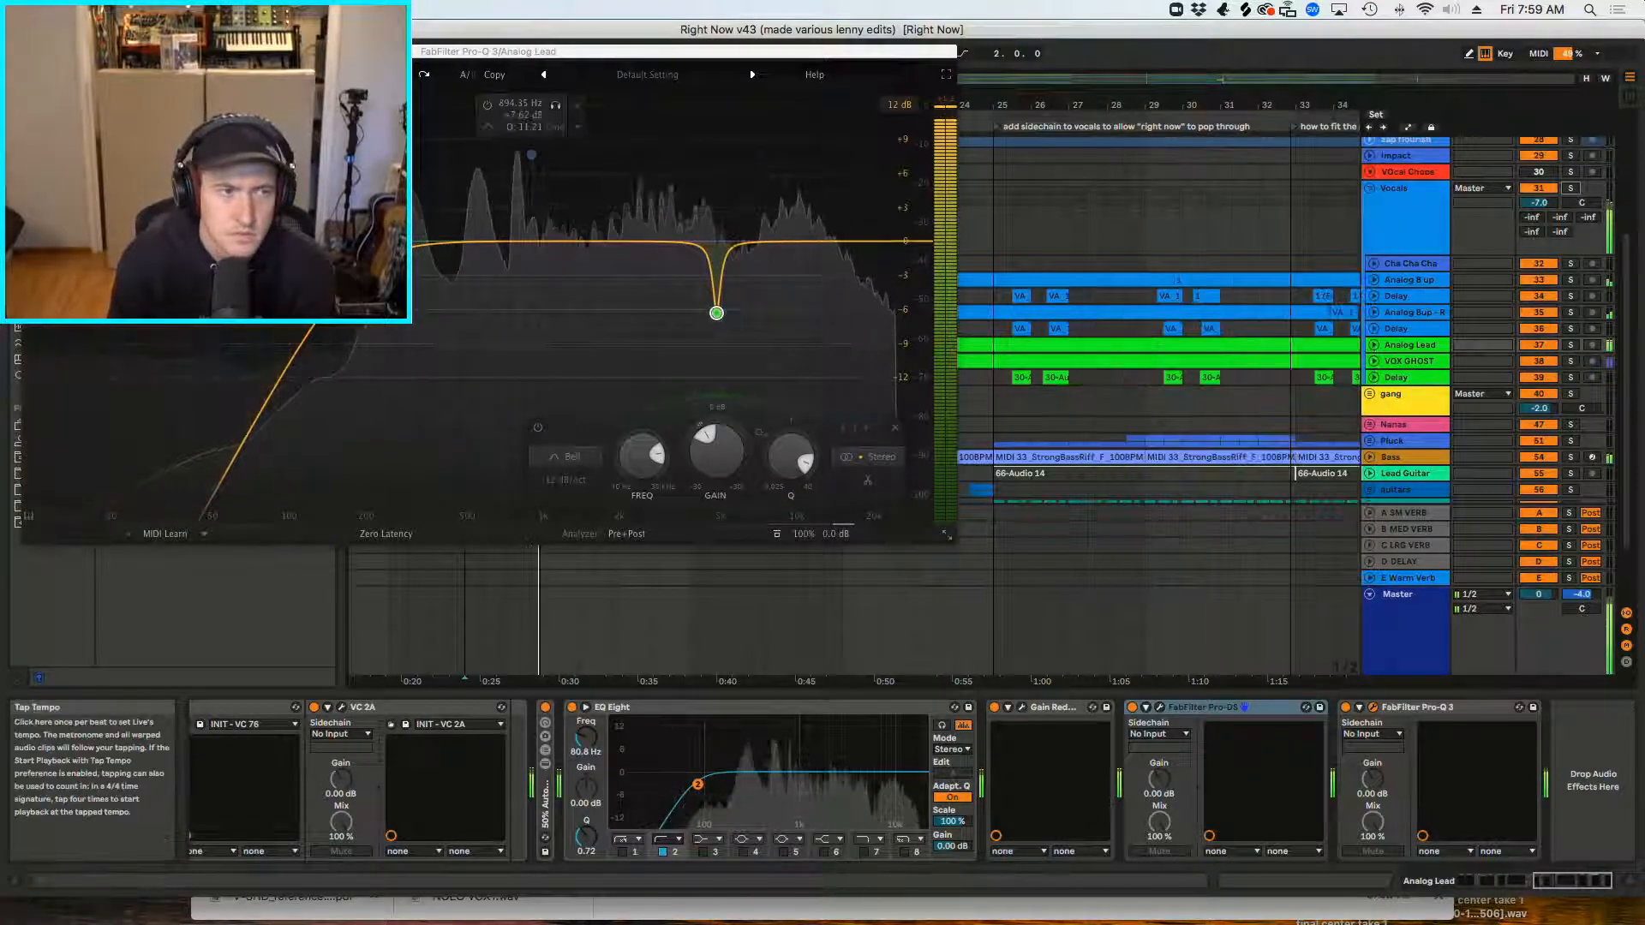
pyautogui.click(32, 51)
# Step: Turn off the arrangement loop and play the song from bar 25
pyautogui.click(942, 54)
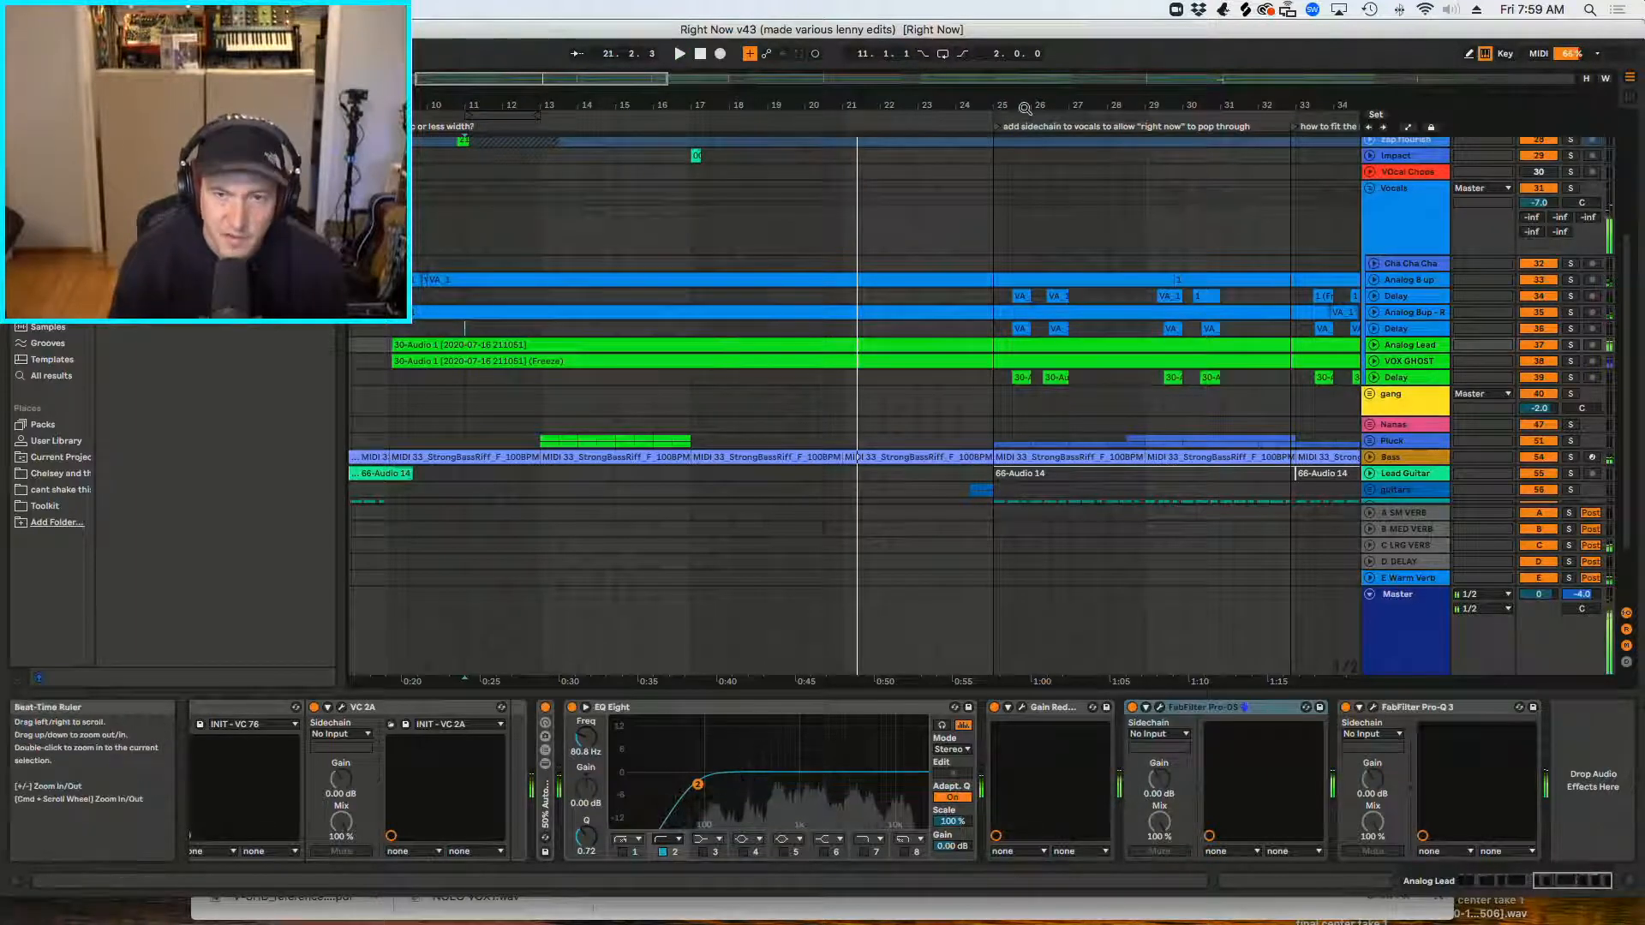
pyautogui.moveTo(1025, 108); pyautogui.dragTo(842, 108)
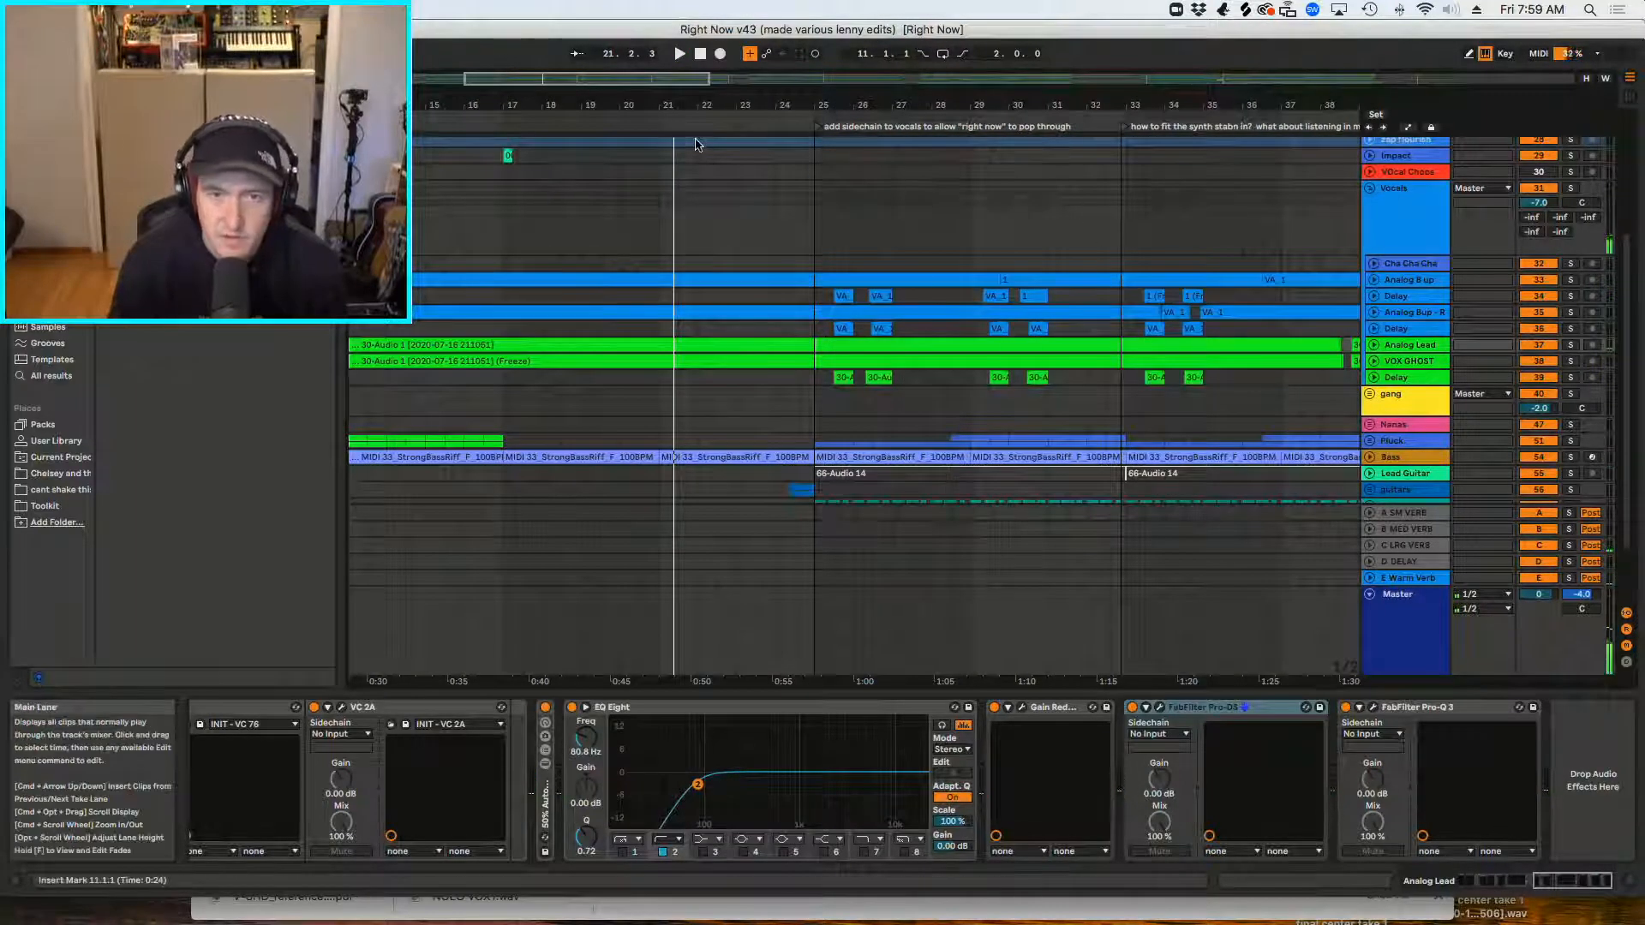
pyautogui.click(814, 117)
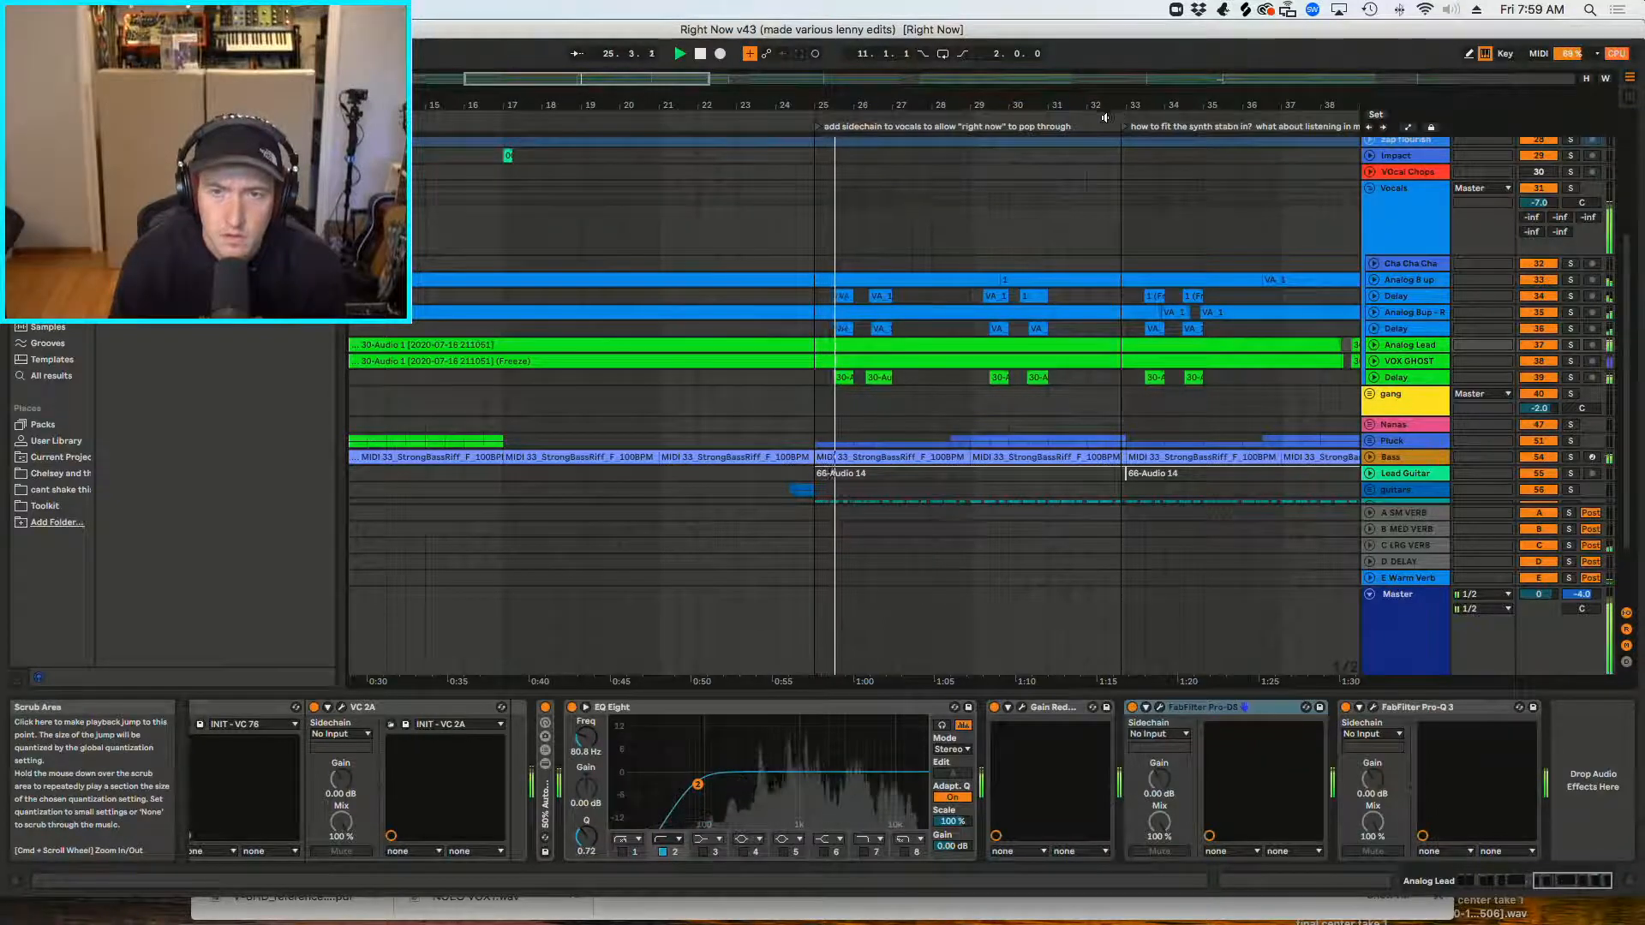